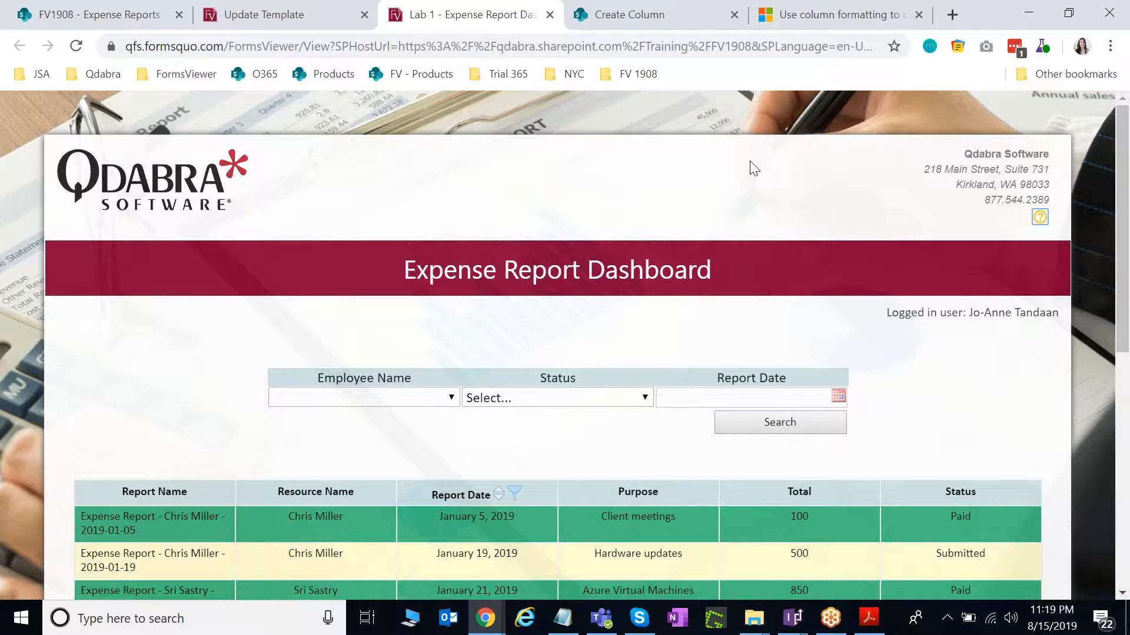
Briefly shrink the browser to see the PDF behind it, then restore it to full screen.
left_click(1068, 22)
left_click_drag(858, 194, 817, 197)
left_click(759, 19)
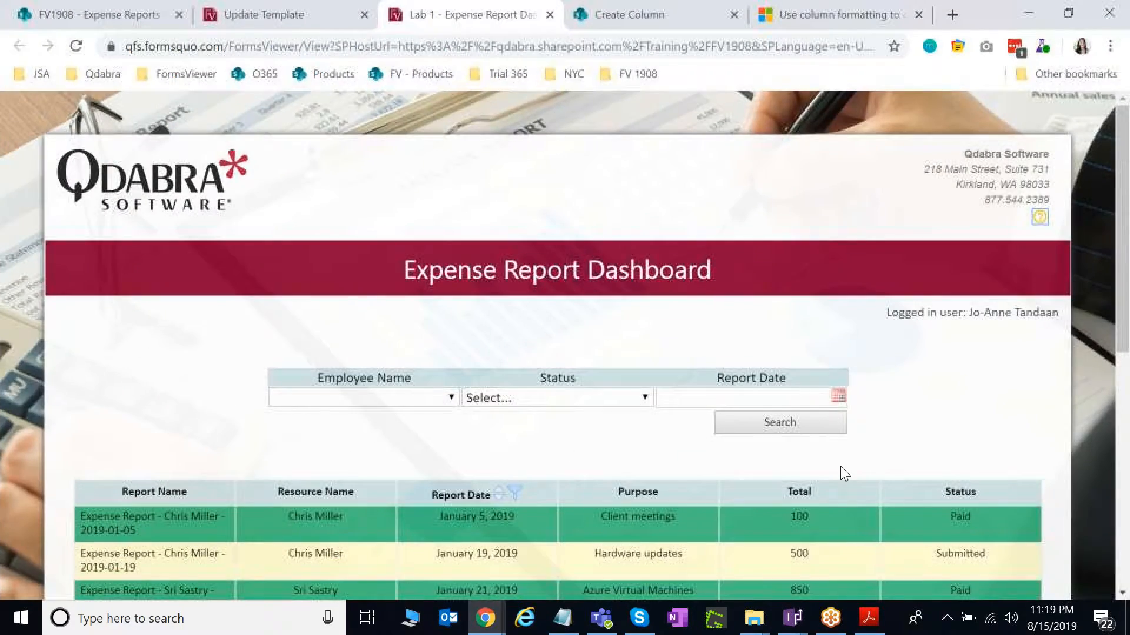
scroll(879, 458, "down", 1)
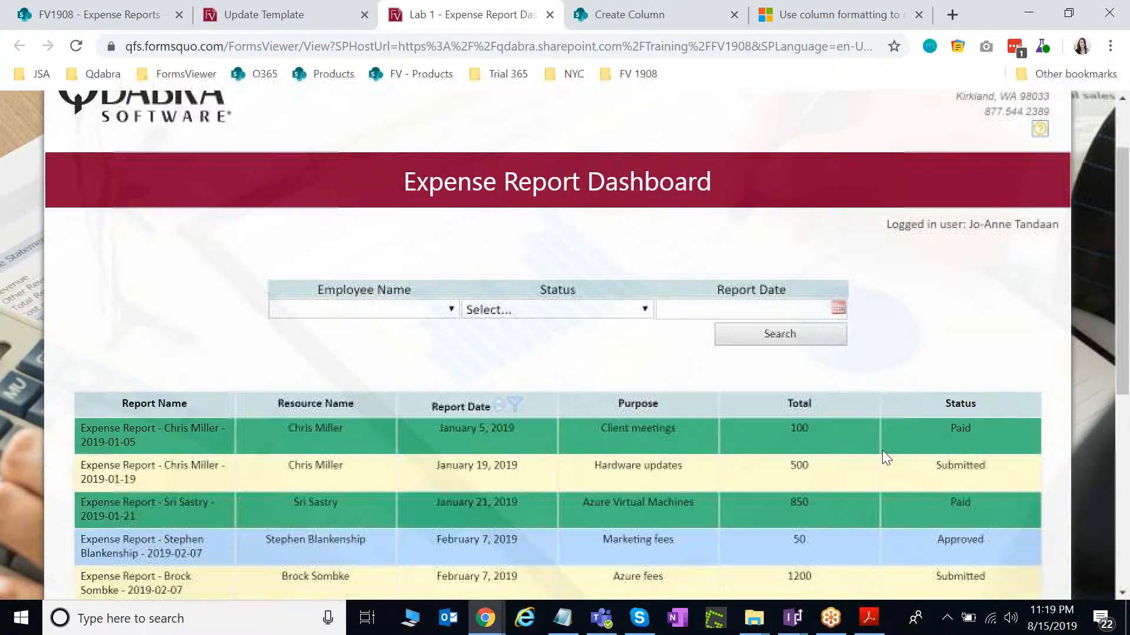
scroll(881, 450, "down", 1)
scroll(884, 448, "up", 2)
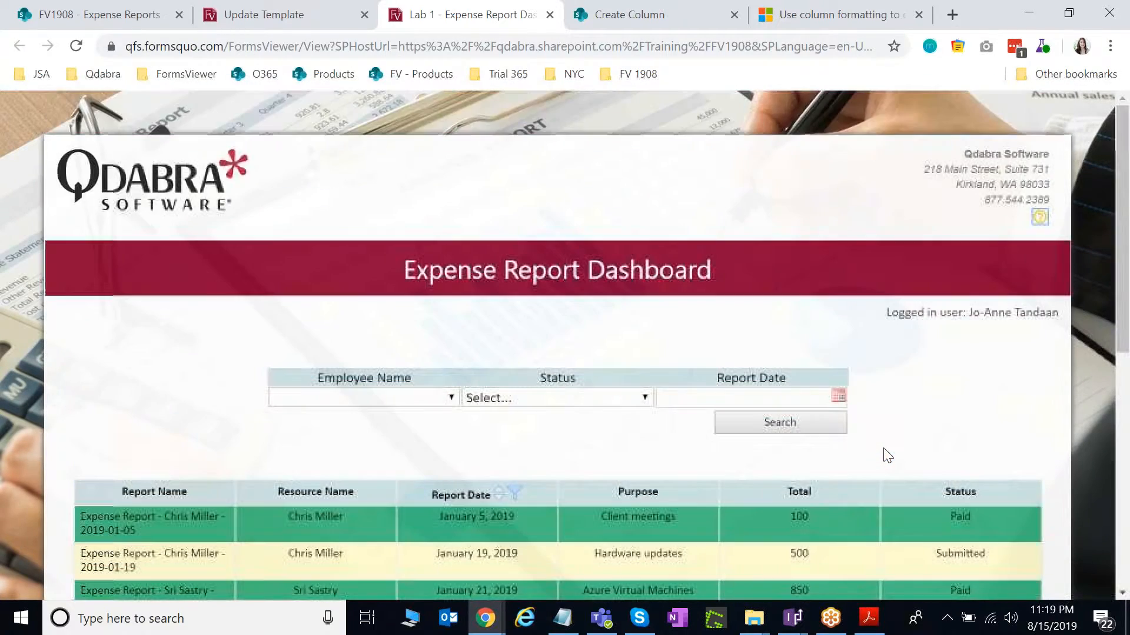
Open the FV1908 - Expense Reports list, scroll through its entries, and return to the dashboard.
left_click(666, 20)
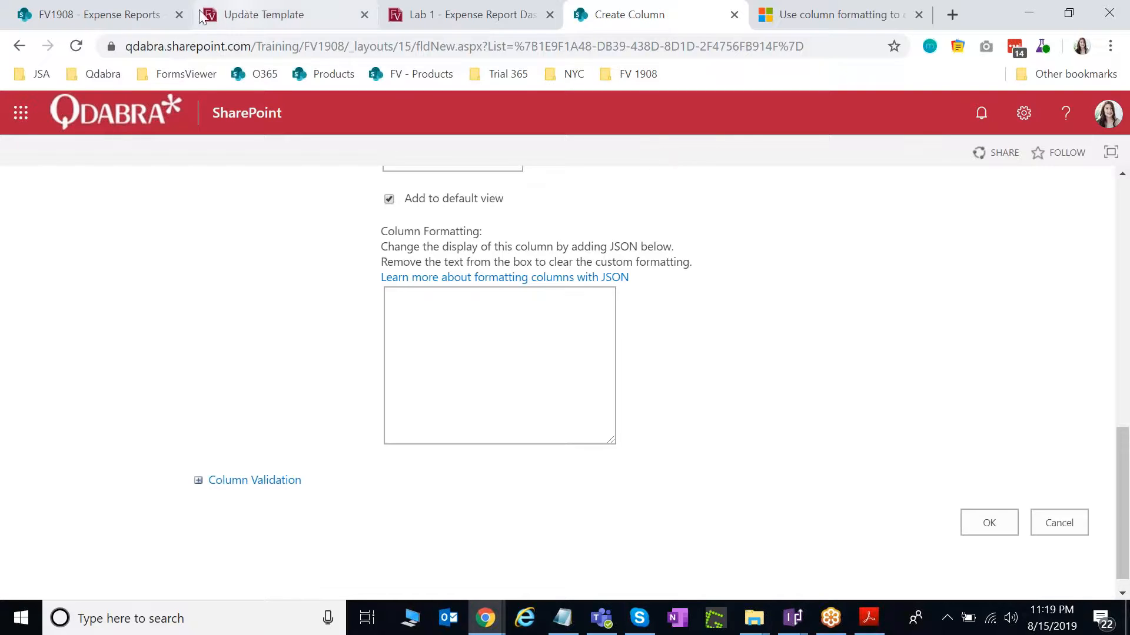
left_click(142, 15)
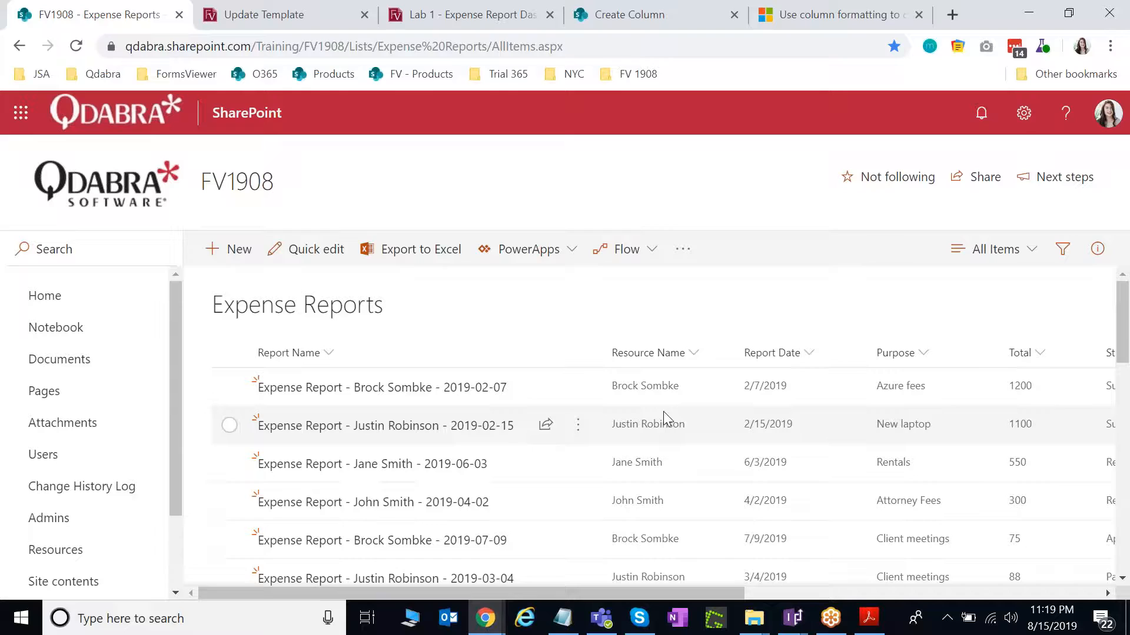
scroll(661, 419, "down", 5)
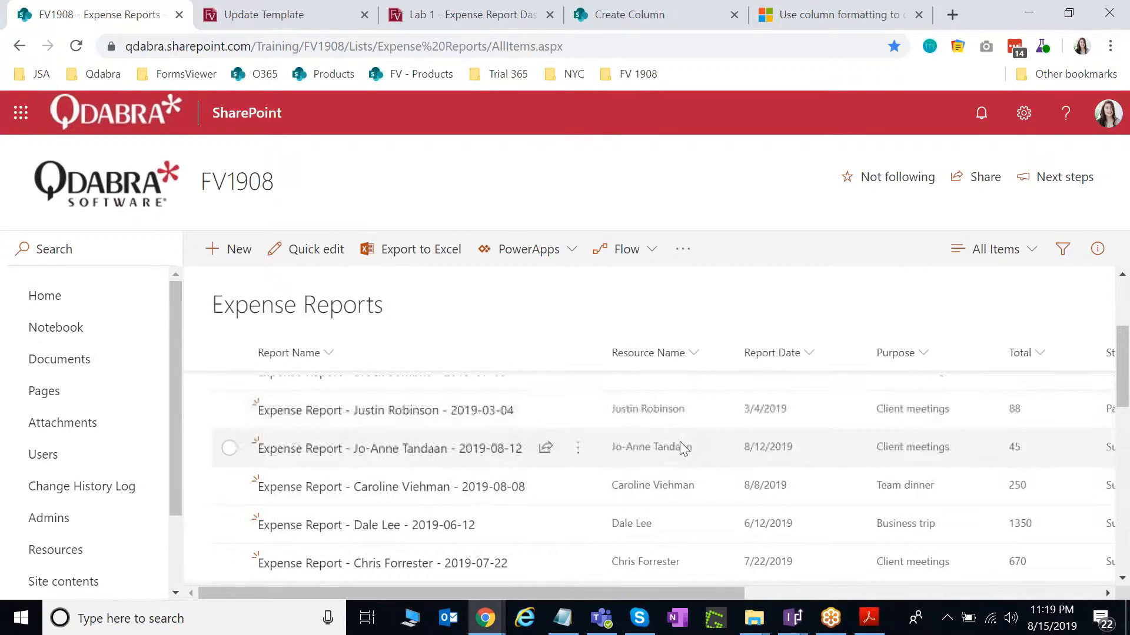
scroll(687, 441, "down", 6)
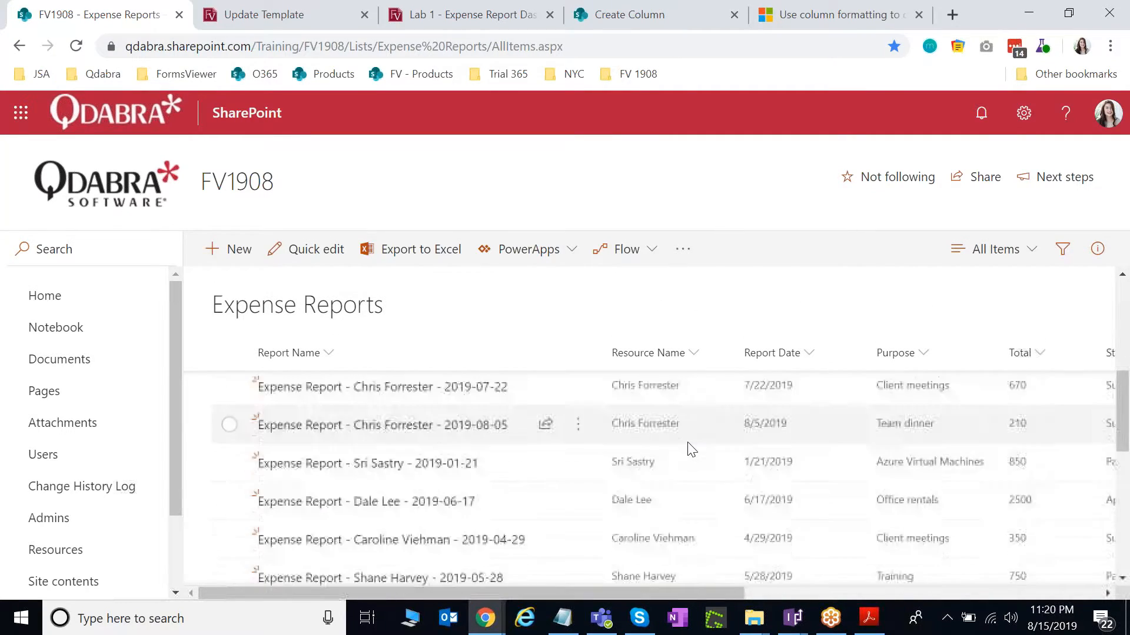
scroll(688, 445, "down", 4)
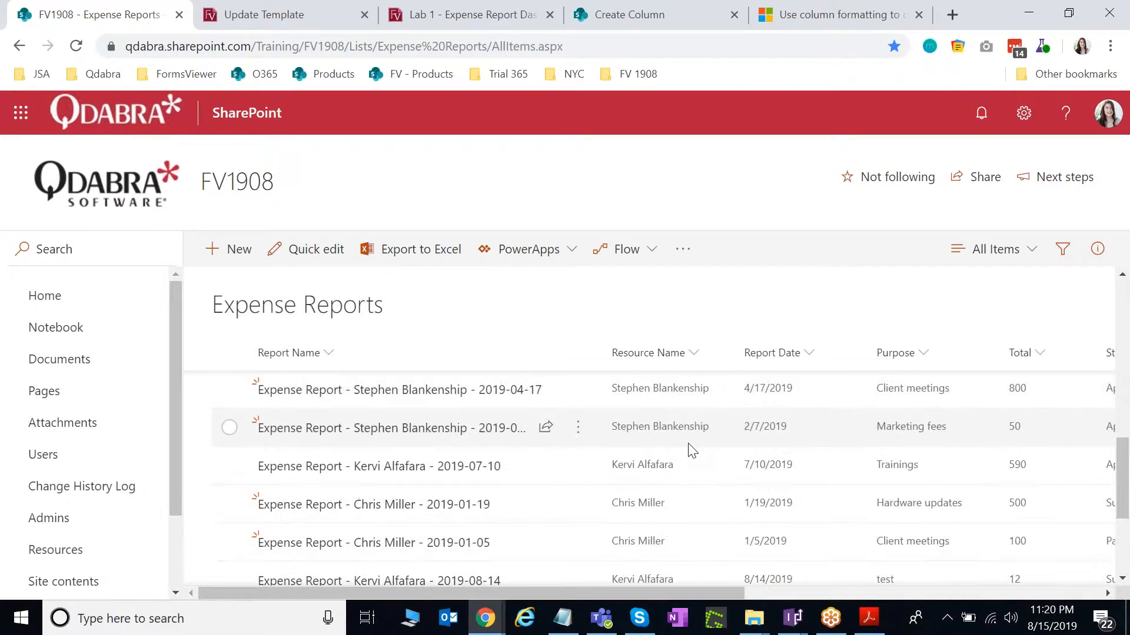
scroll(688, 449, "up", 15)
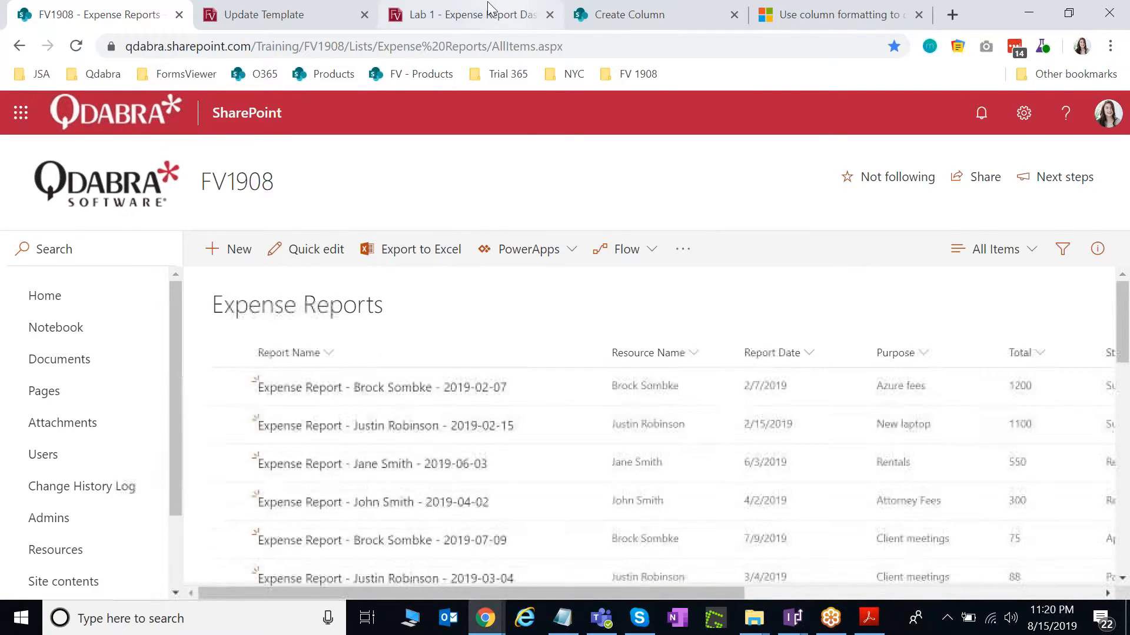
left_click(468, 16)
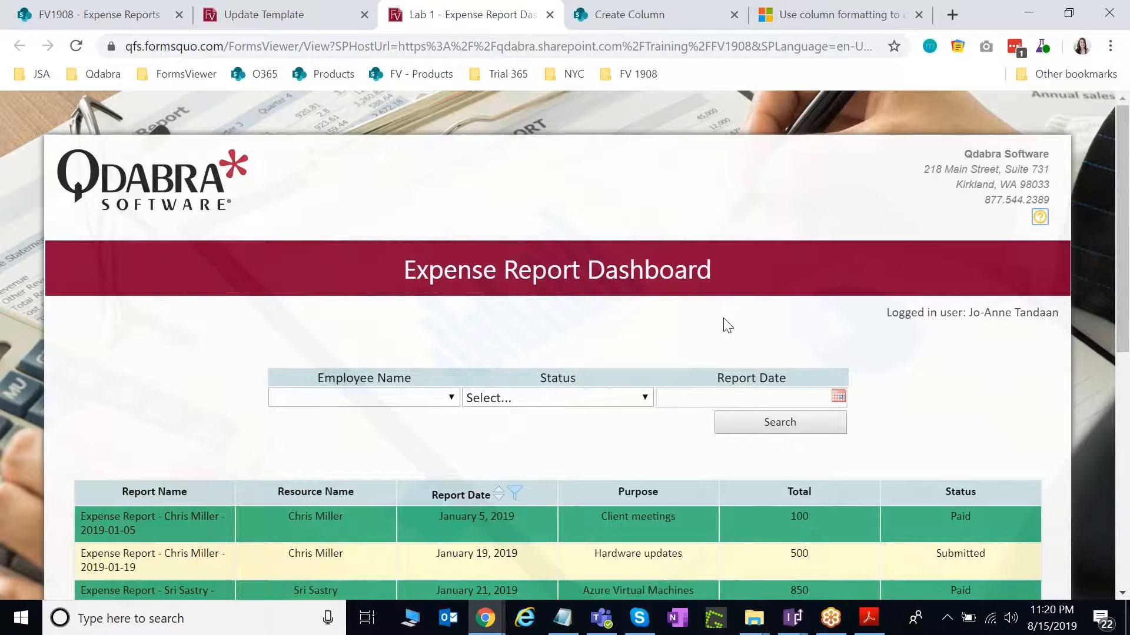
Search the dashboard for one employee's expense reports using the Employee Name filter.
scroll(726, 323, "down", 1)
scroll(553, 406, "down", 1)
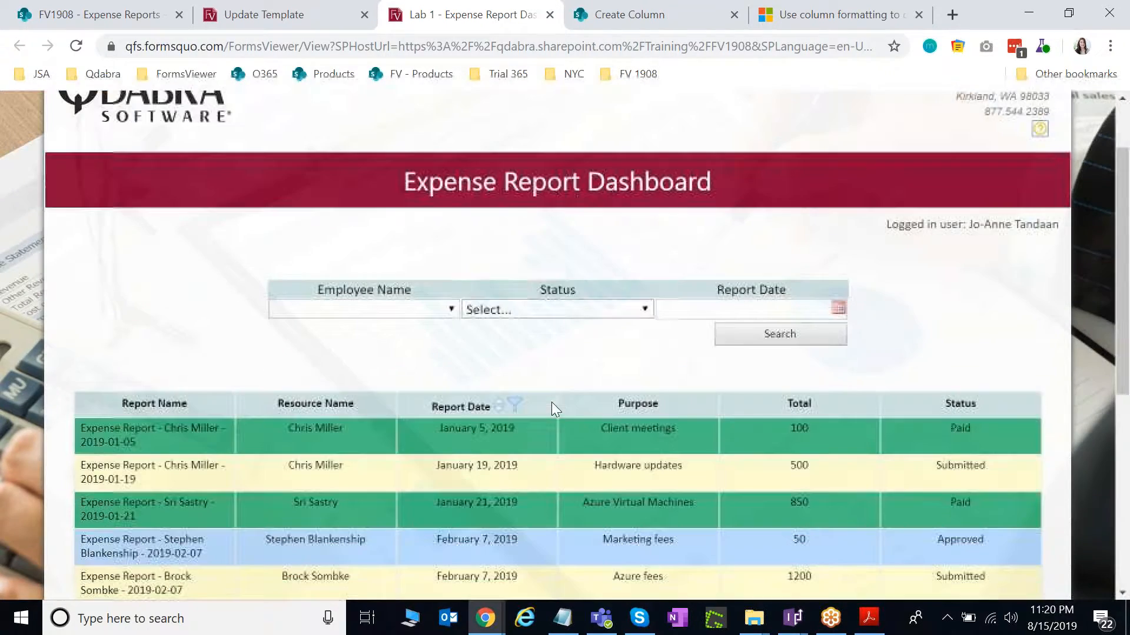
left_click(432, 310)
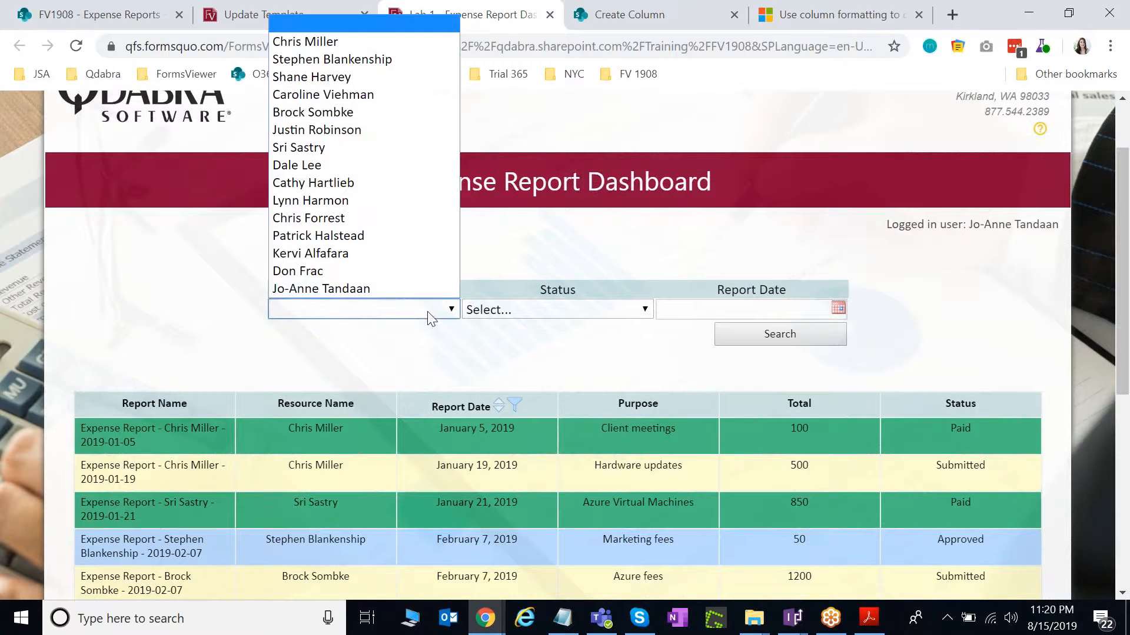
left_click(357, 39)
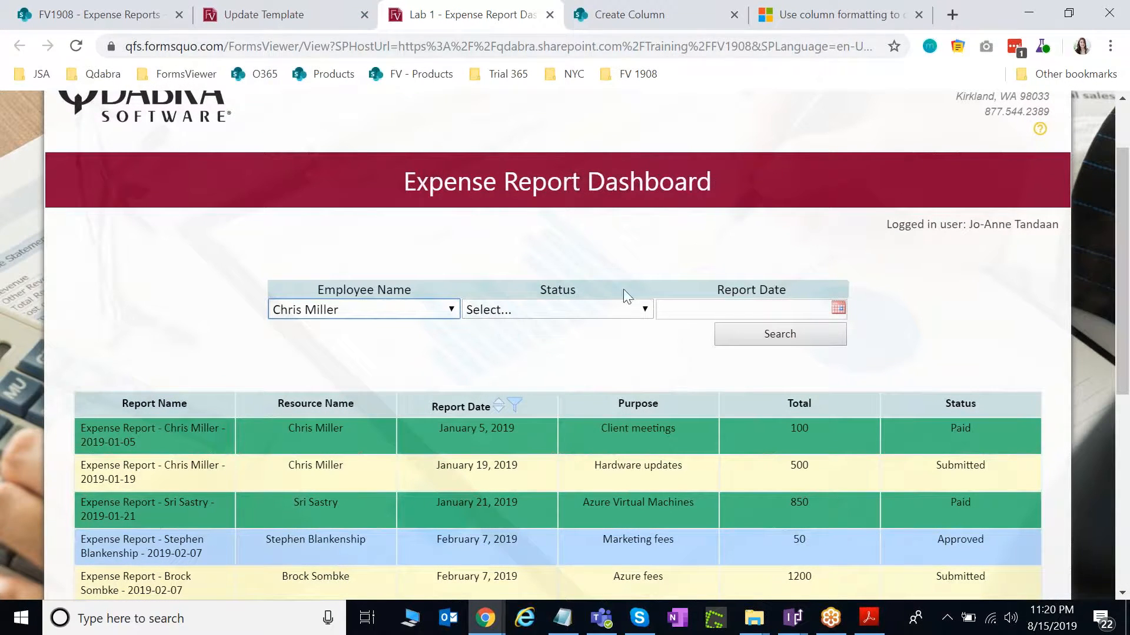
left_click(759, 337)
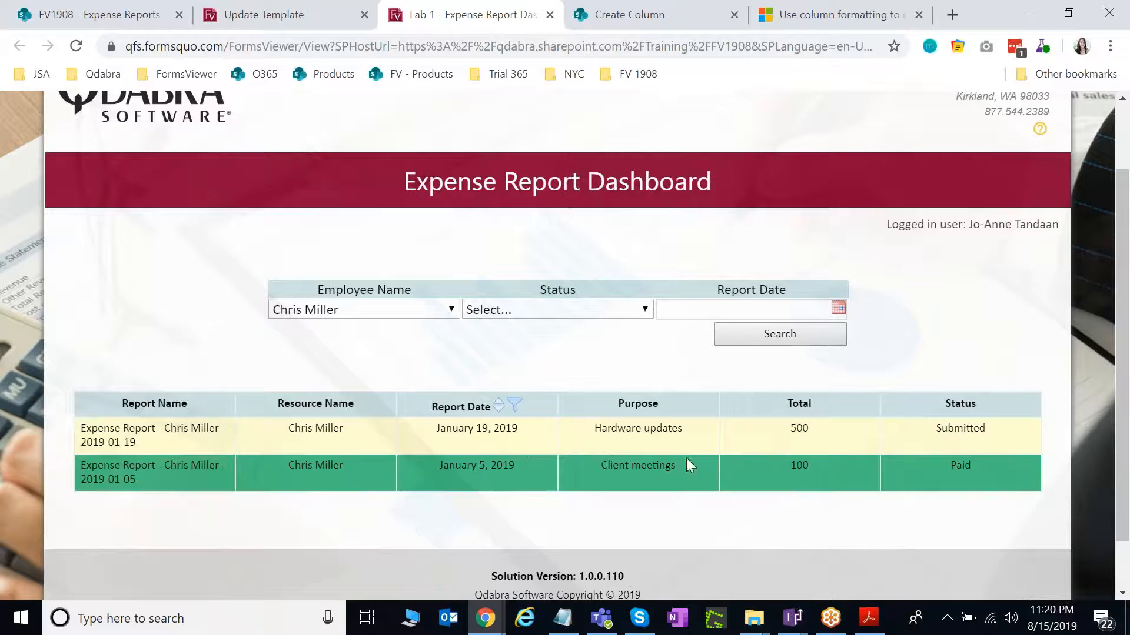
scroll(507, 395, "down", 1)
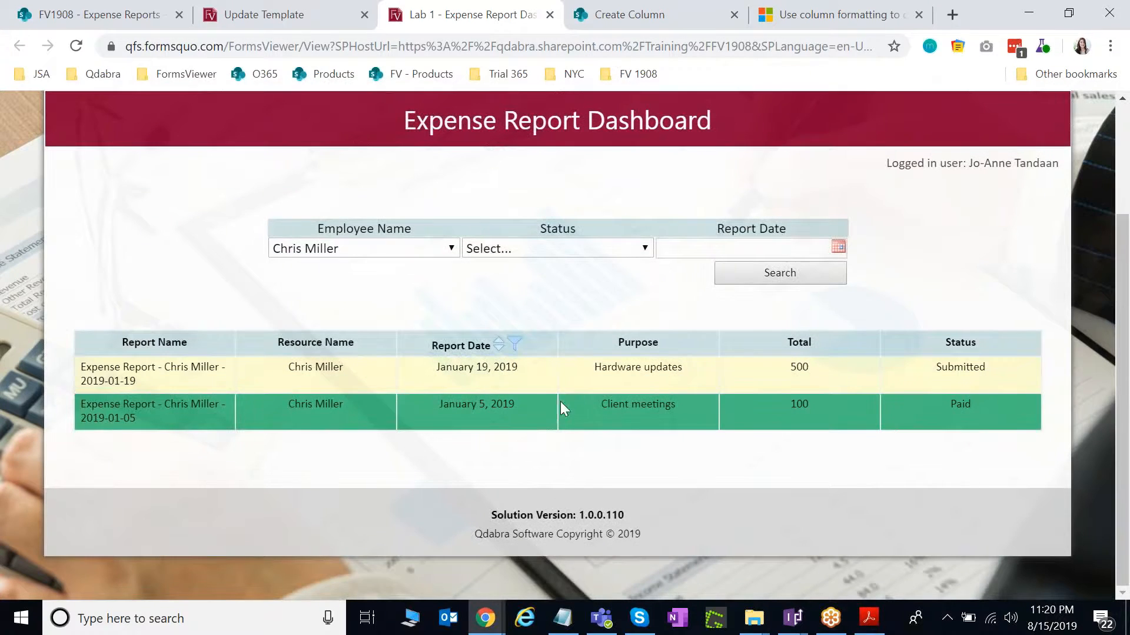
scroll(715, 421, "up", 2)
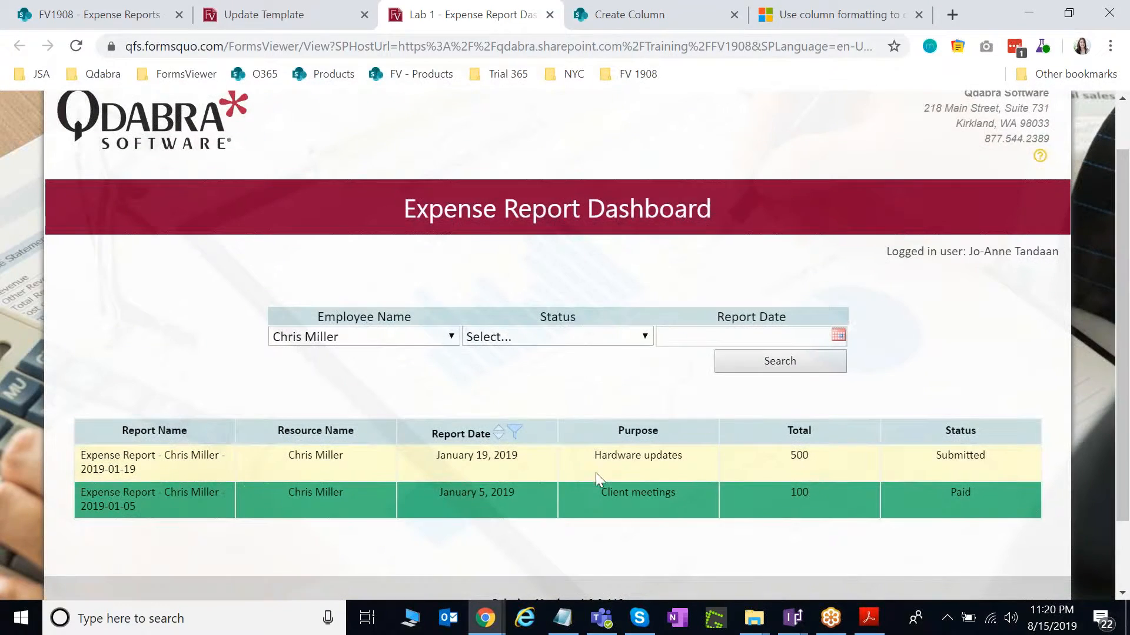
Search for a second employee's two reports, then reset Employee Name to blank.
left_click(426, 336)
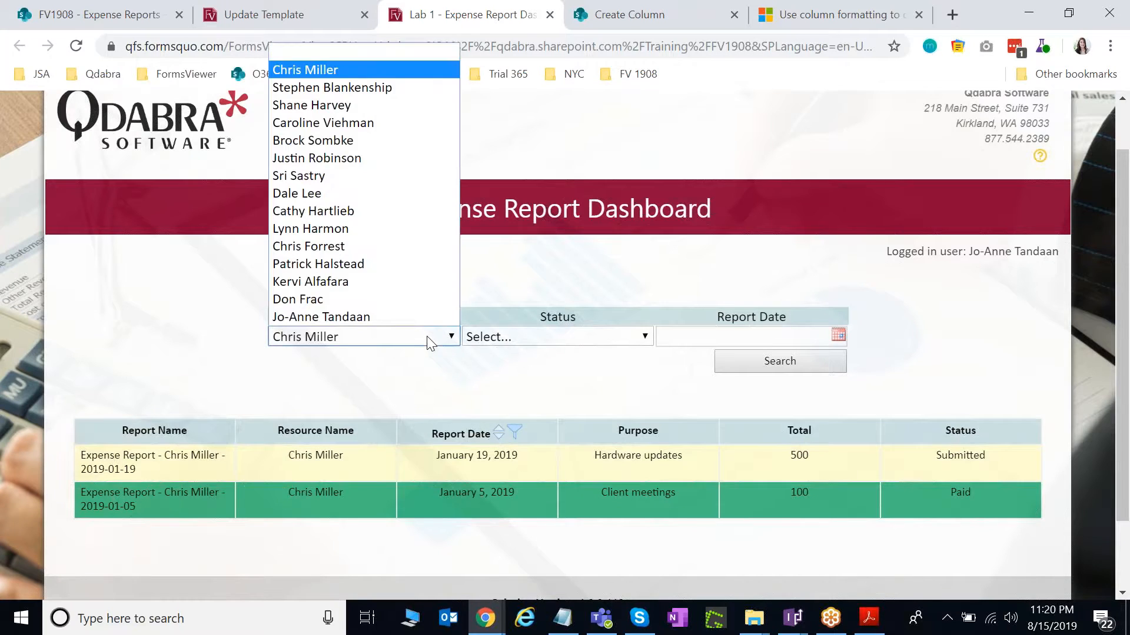
left_click(417, 128)
left_click(759, 355)
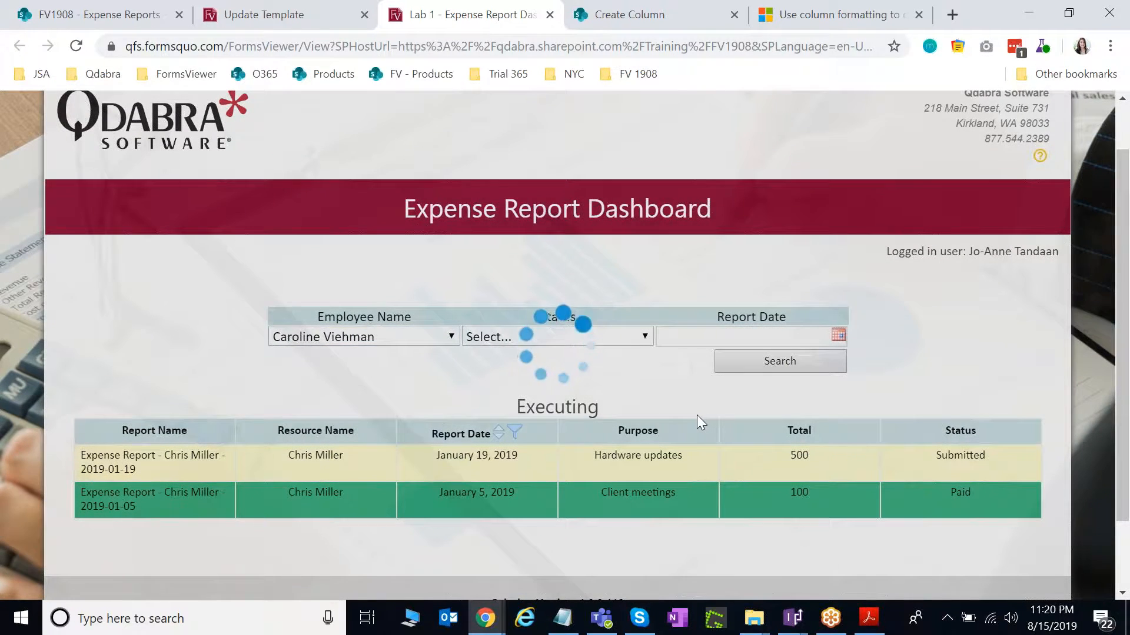
scroll(493, 402, "up", 1)
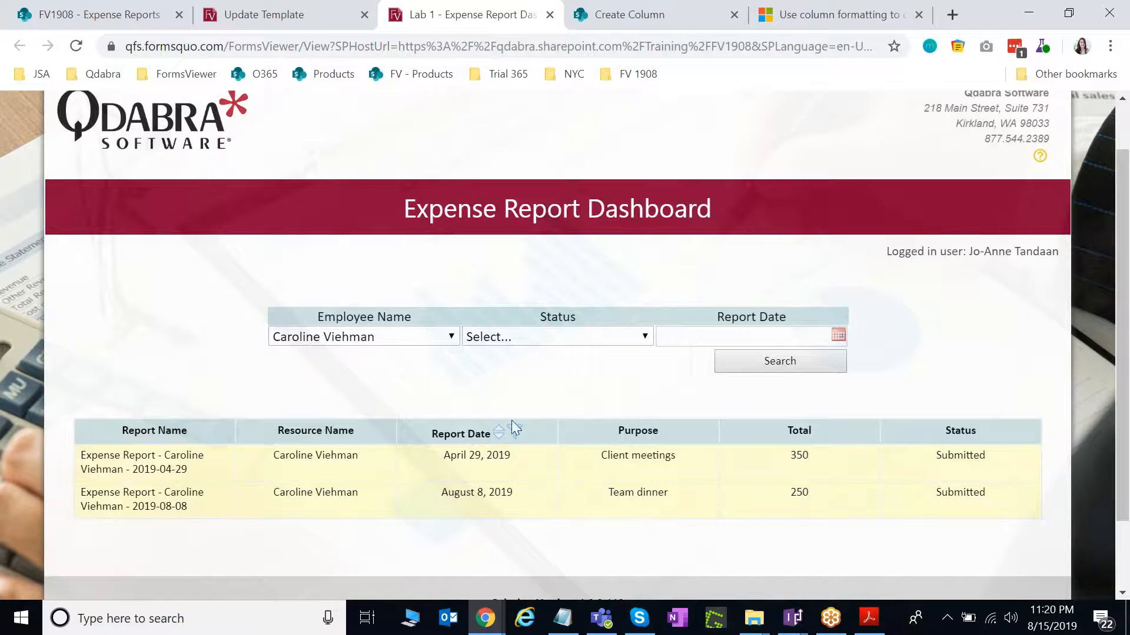
left_click(364, 336)
left_click(330, 52)
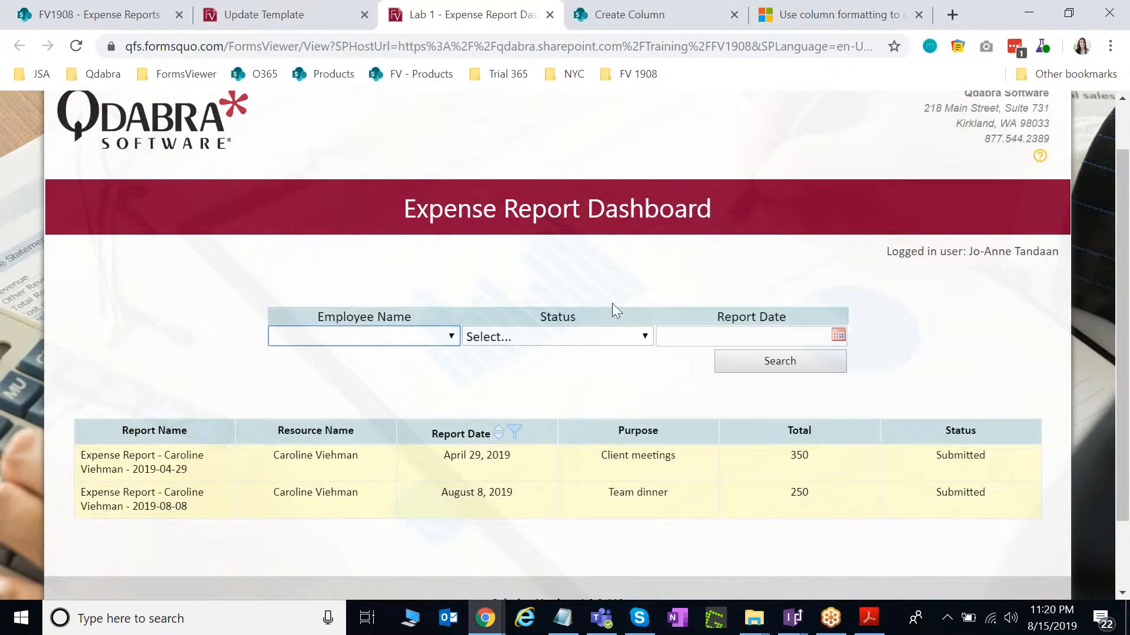
Search the dashboard for Submitted reports, then for Approved reports.
left_click(592, 335)
left_click(577, 421)
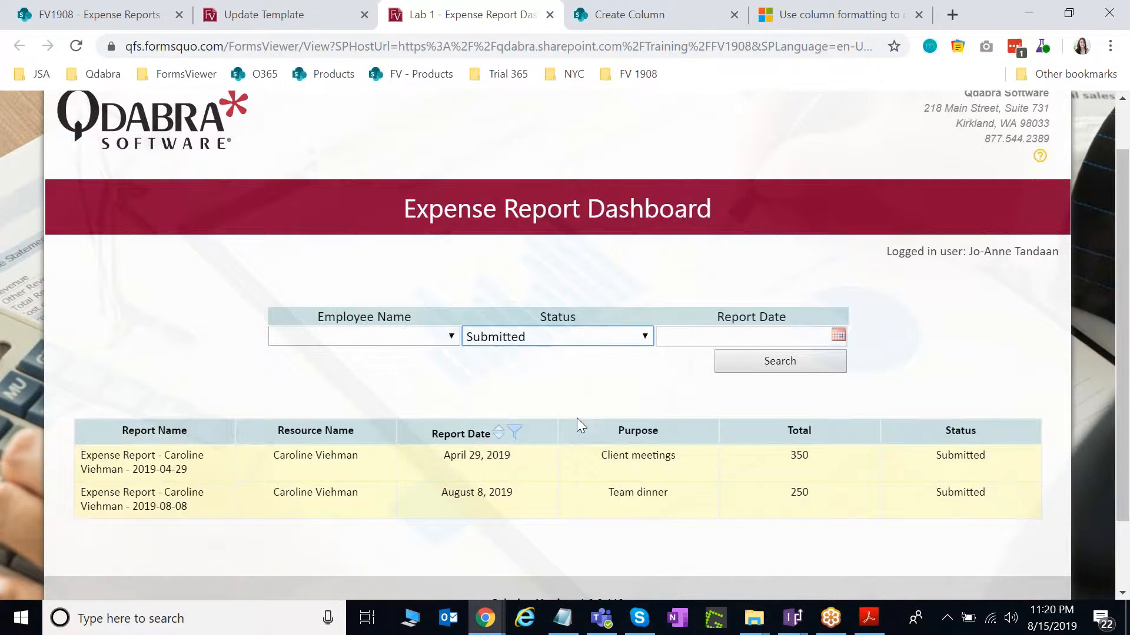
left_click(767, 367)
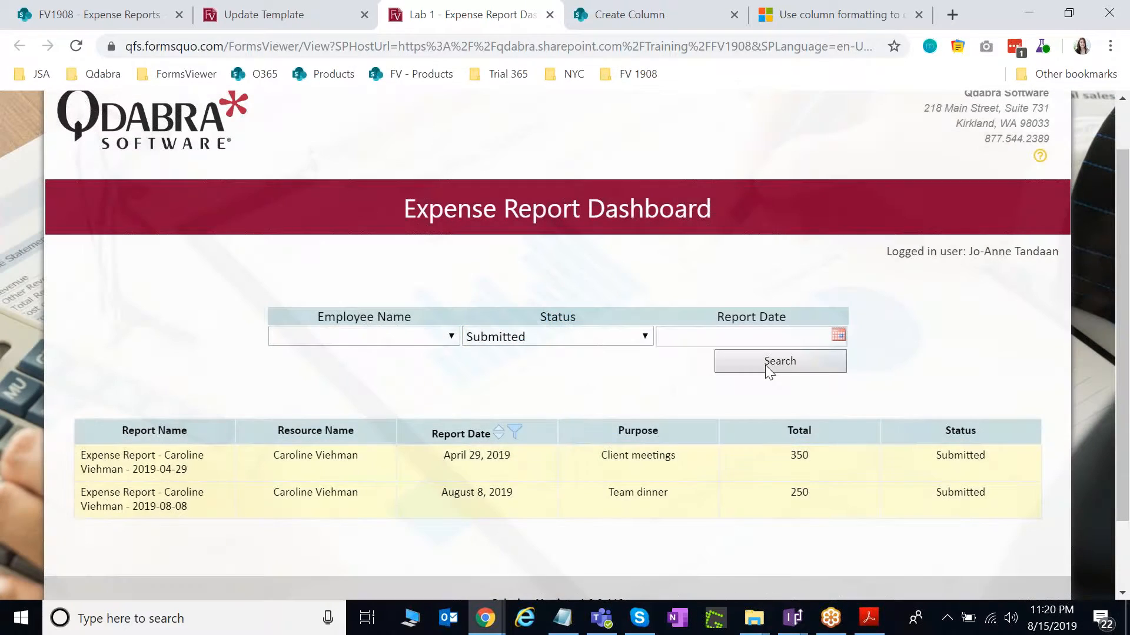
scroll(602, 390, "down", 6)
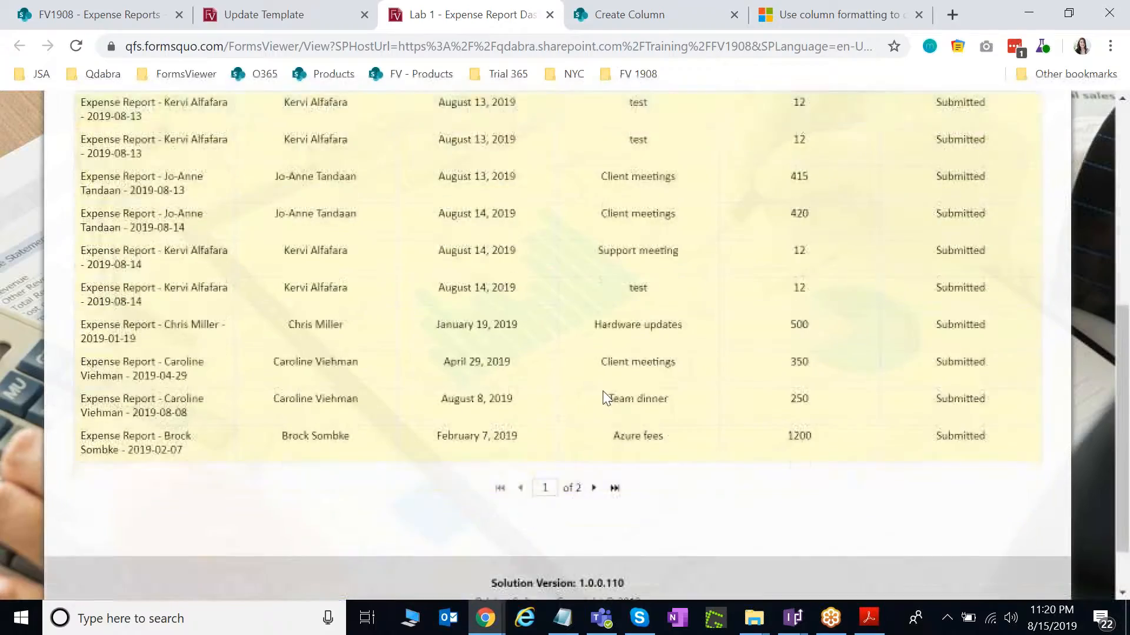
scroll(603, 390, "up", 3)
left_click(579, 250)
left_click(565, 294)
left_click(769, 275)
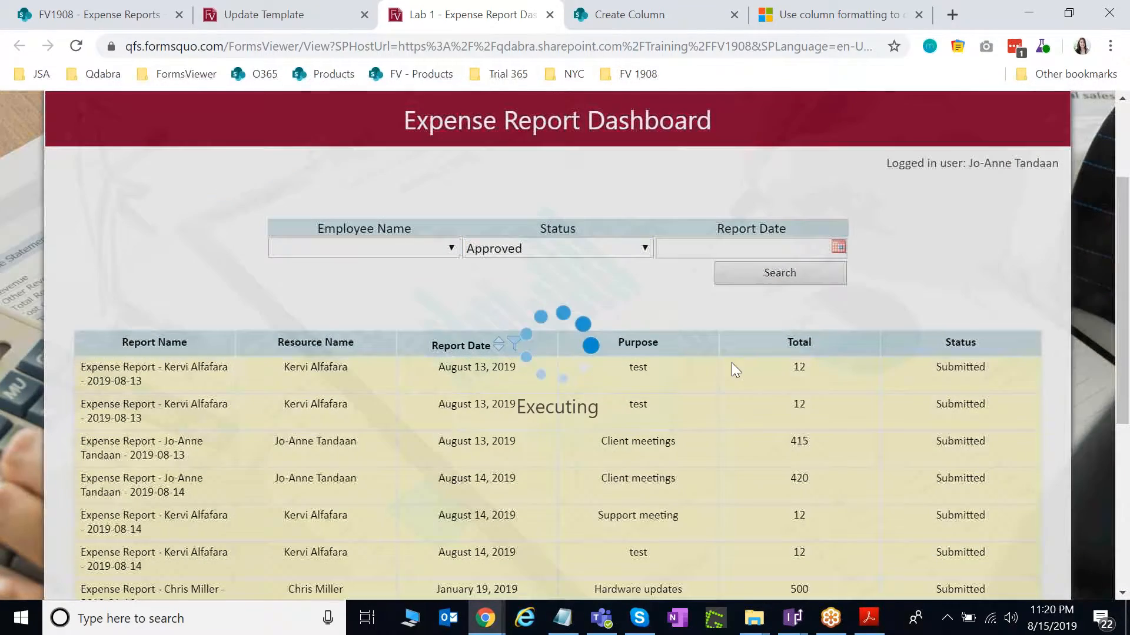
scroll(730, 358, "up", 1)
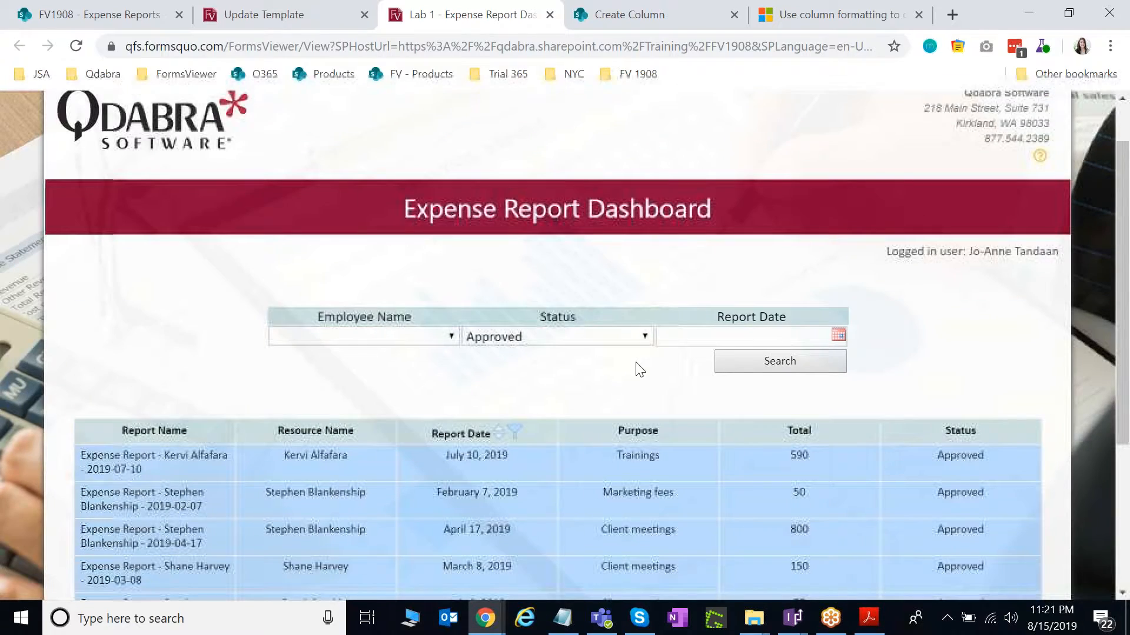
Reset Employee Name and Status to blank and scroll through all reports.
left_click(435, 336)
left_click(376, 57)
left_click(518, 336)
left_click(518, 355)
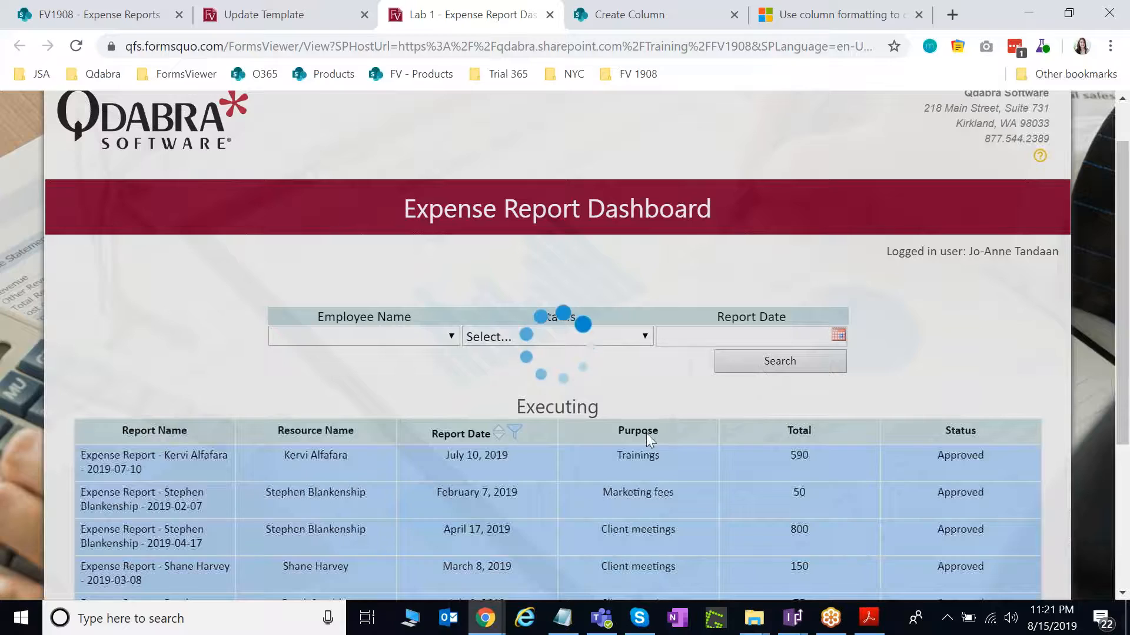
scroll(647, 446, "down", 3)
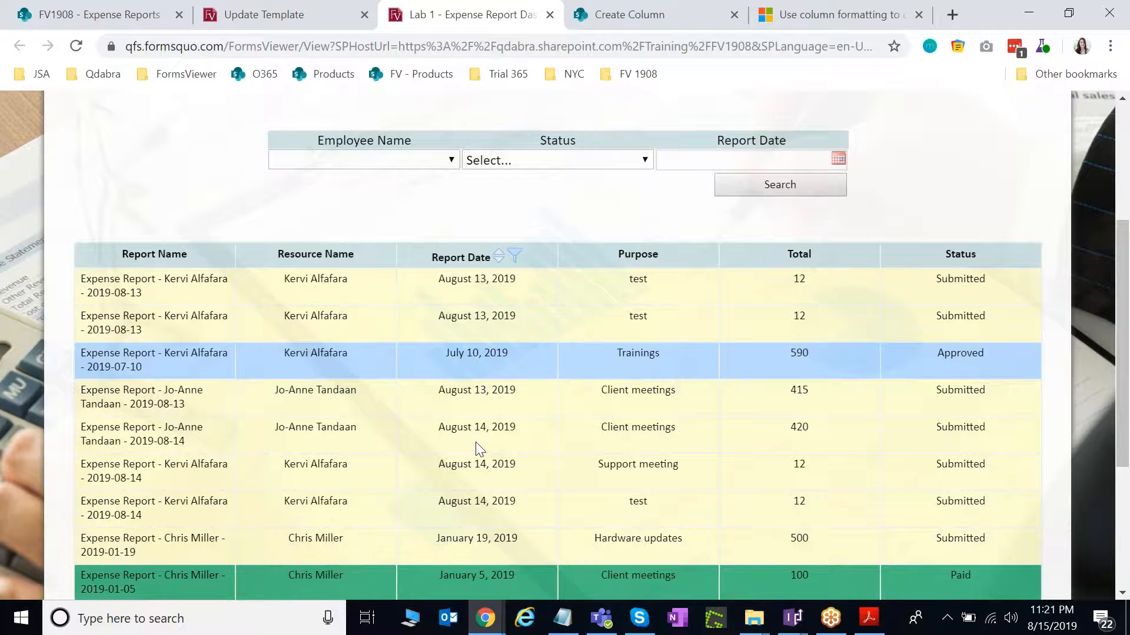
scroll(823, 433, "down", 1)
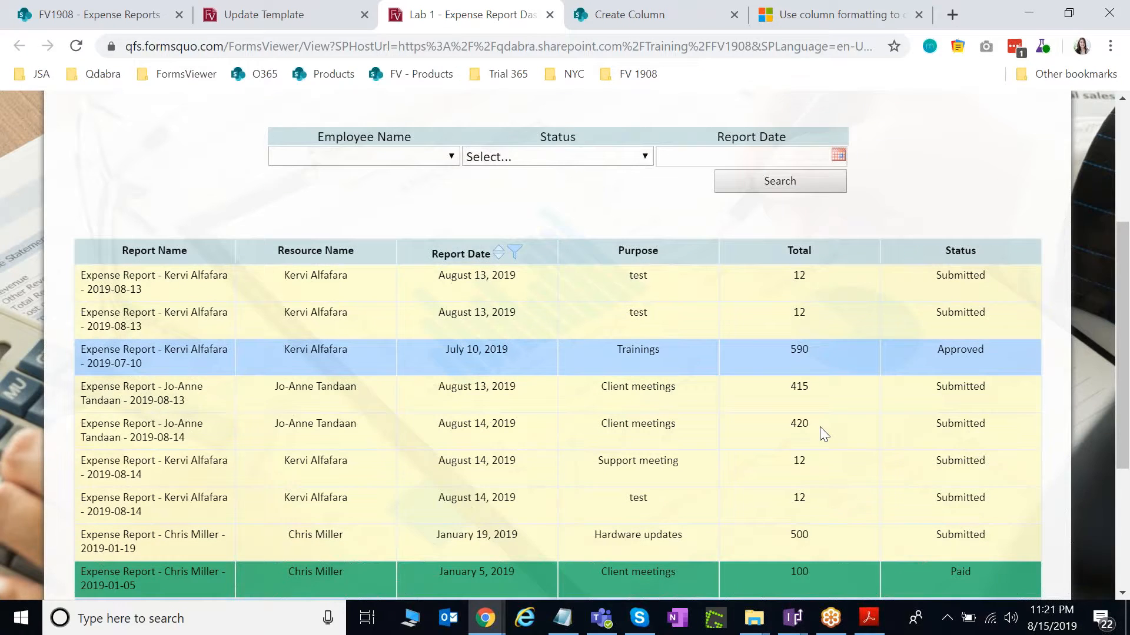
scroll(824, 434, "down", 3)
scroll(869, 481, "up", 3)
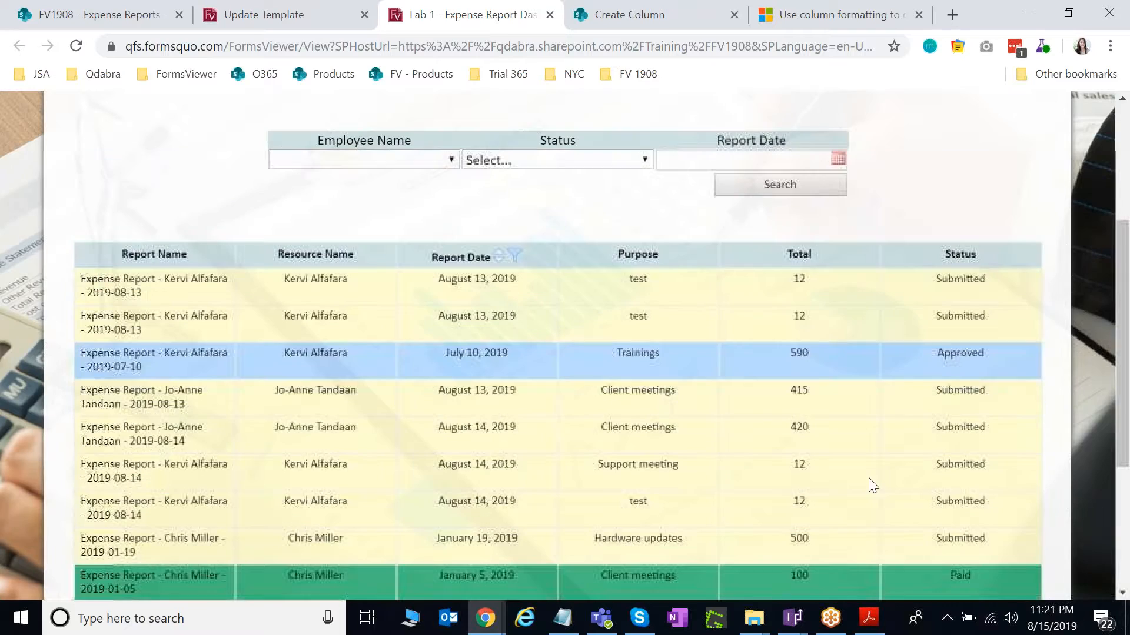
scroll(891, 488, "up", 8)
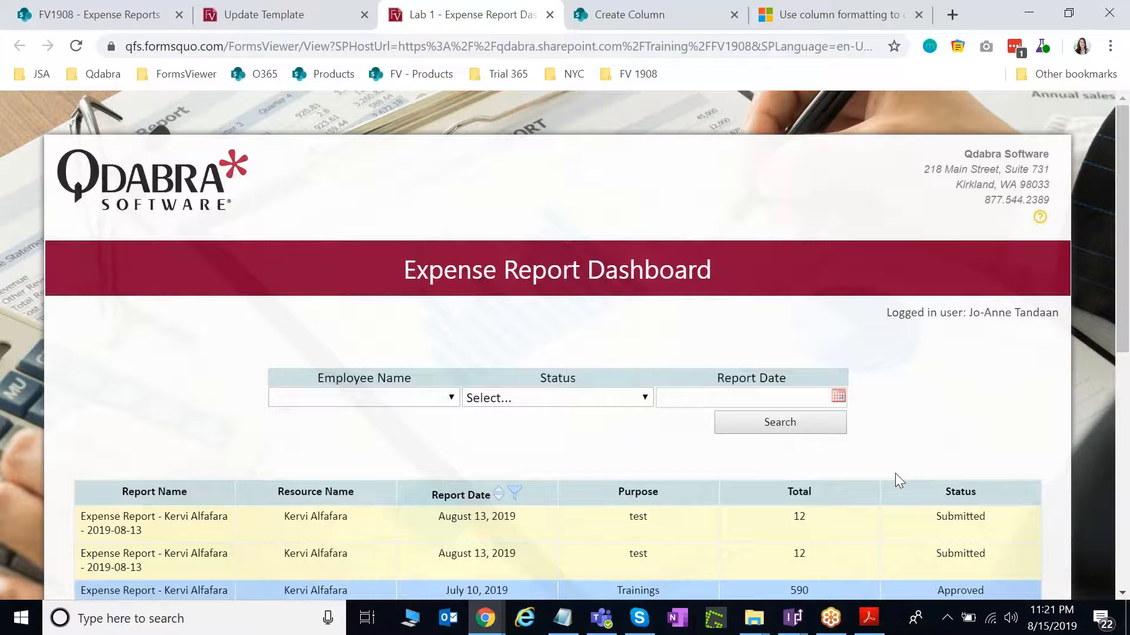
scroll(883, 475, "down", 2)
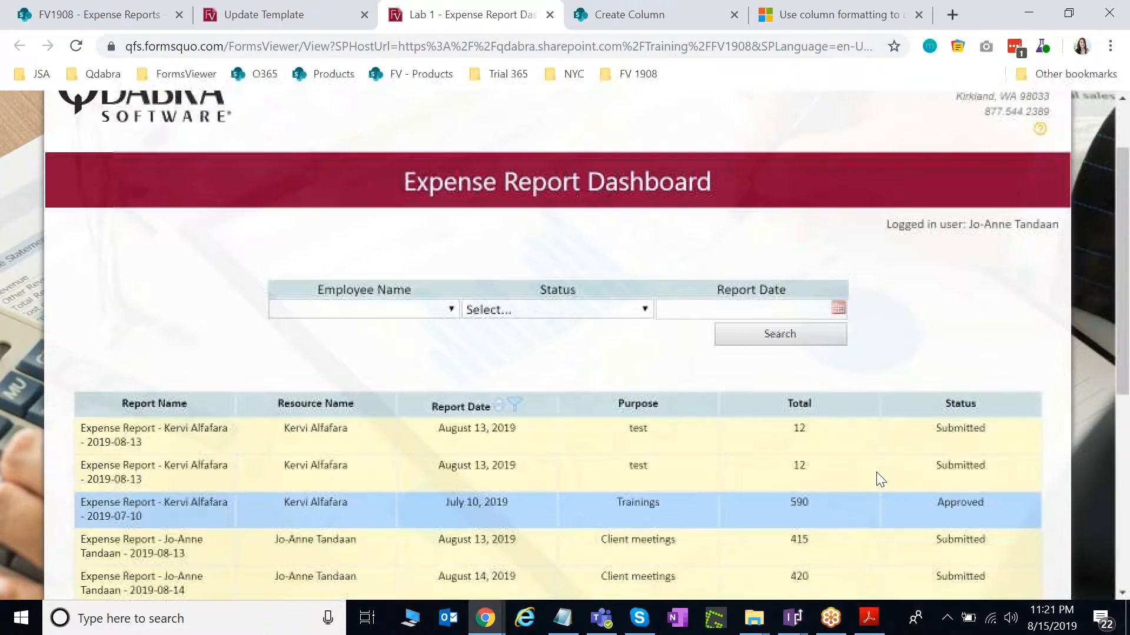
scroll(868, 477, "down", 3)
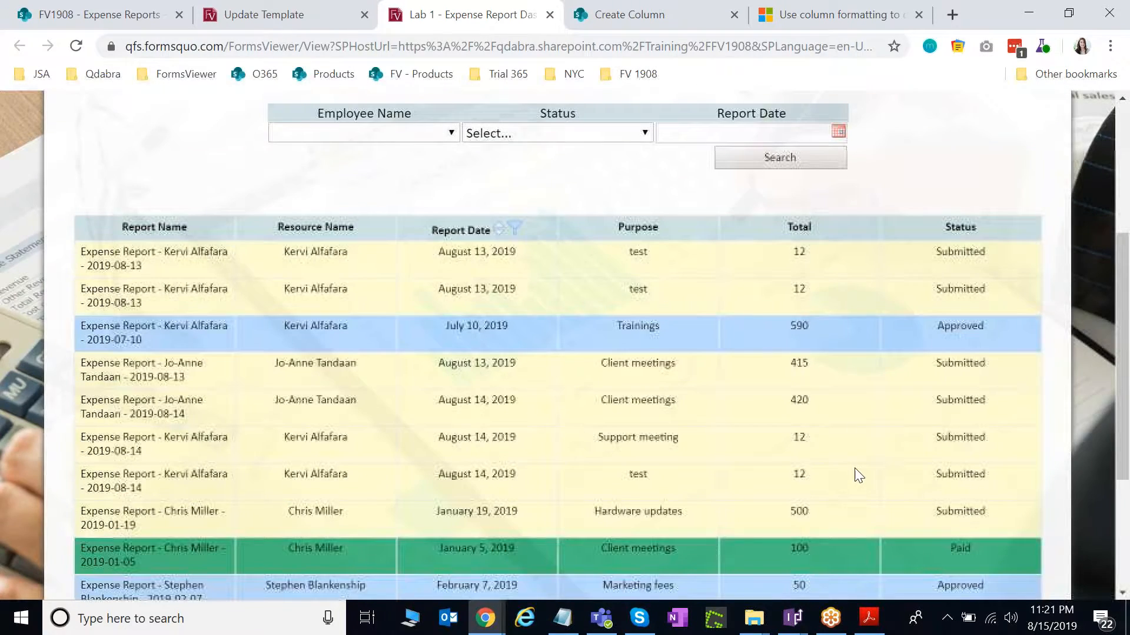
scroll(859, 476, "down", 2)
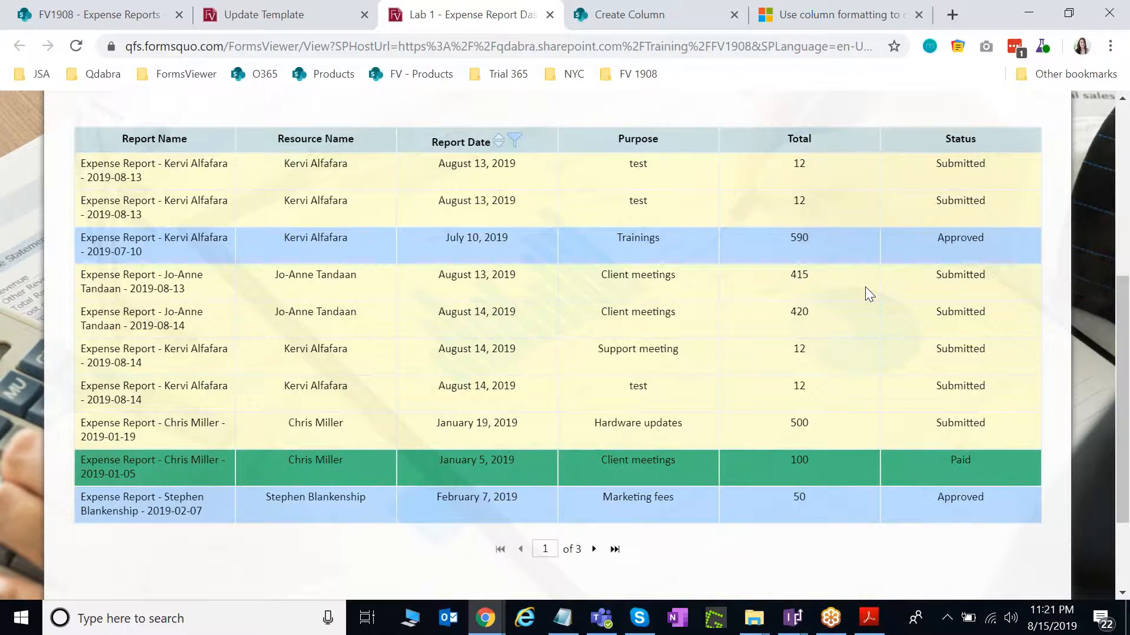
scroll(857, 290, "up", 3)
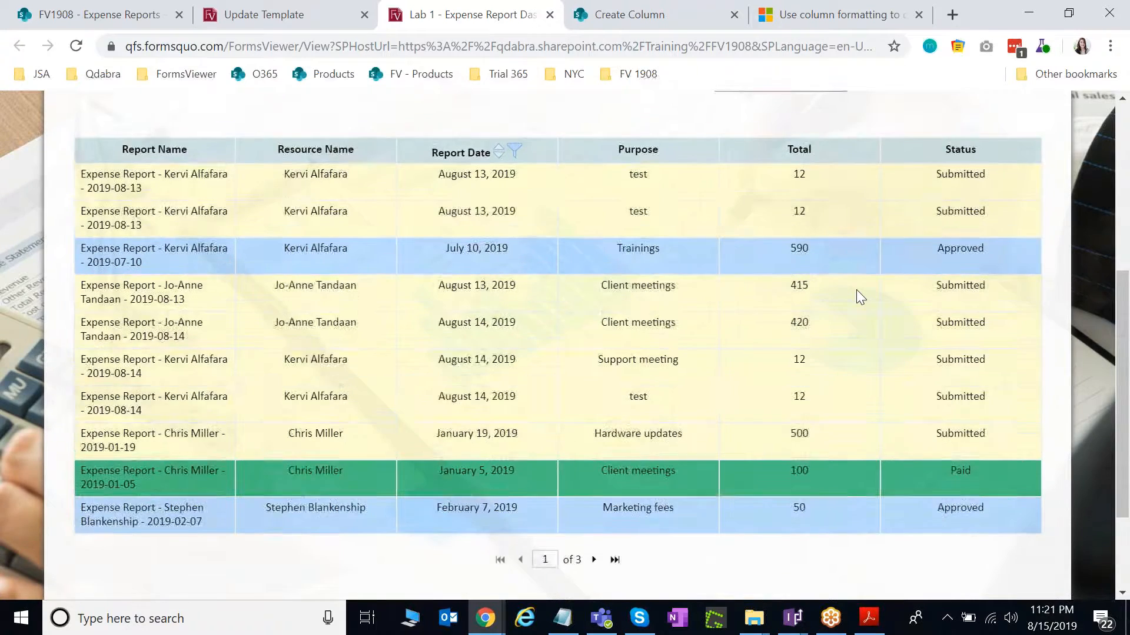
scroll(856, 289, "up", 2)
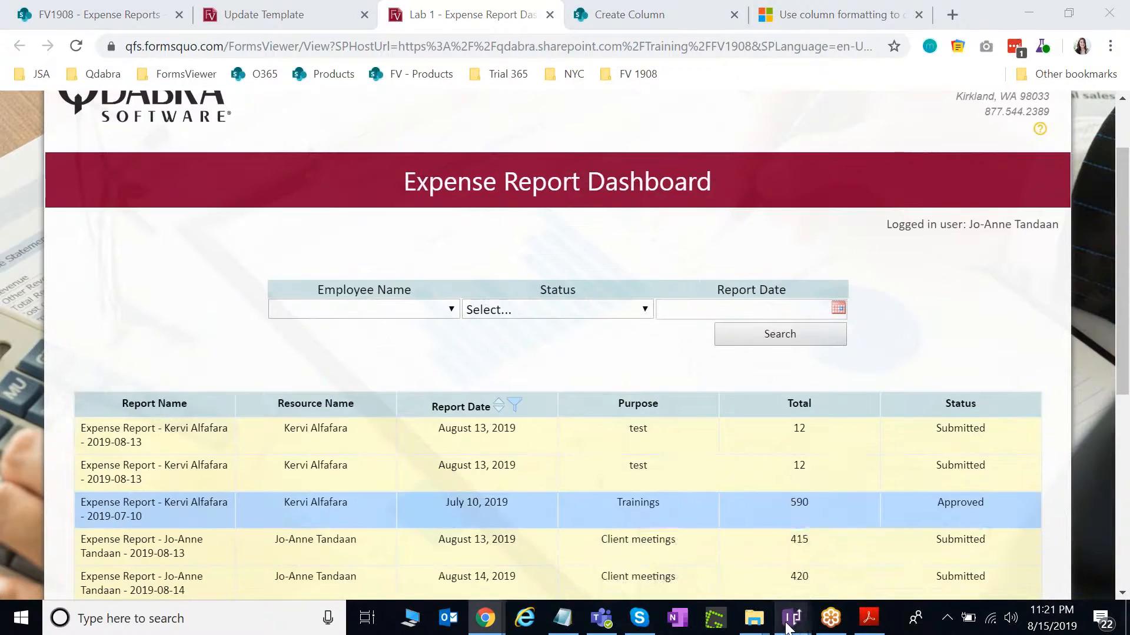
mouse_move(786, 625)
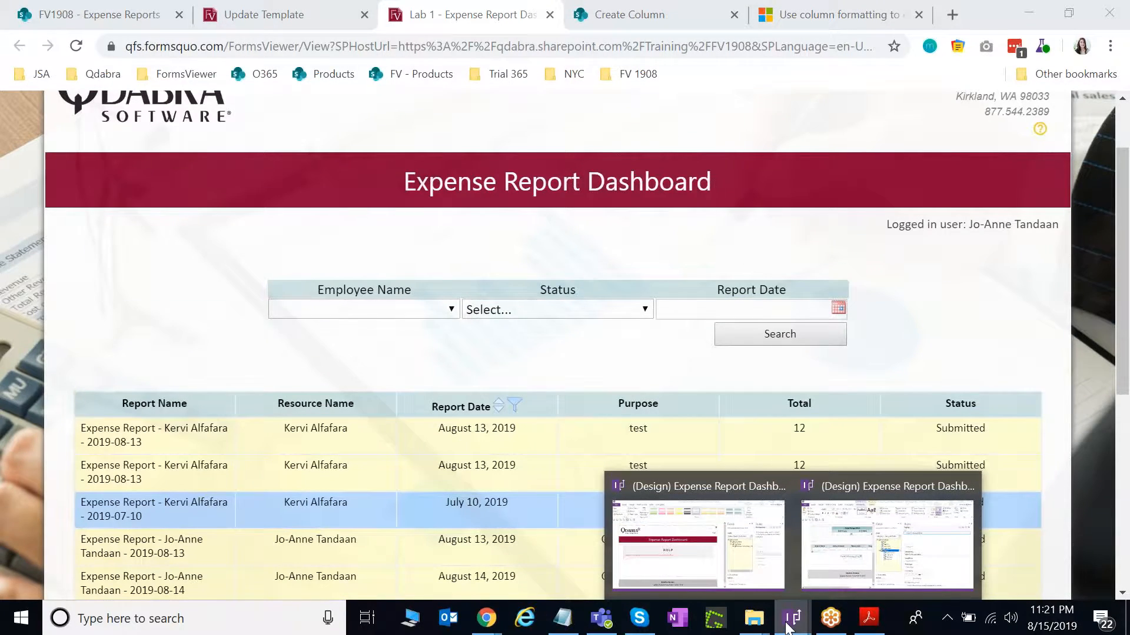
Bring InfoPath forward and look at the Expense Report Dashboard - START.xsn file in the lab folder.
left_click(712, 570)
mouse_move(753, 618)
left_click(704, 580)
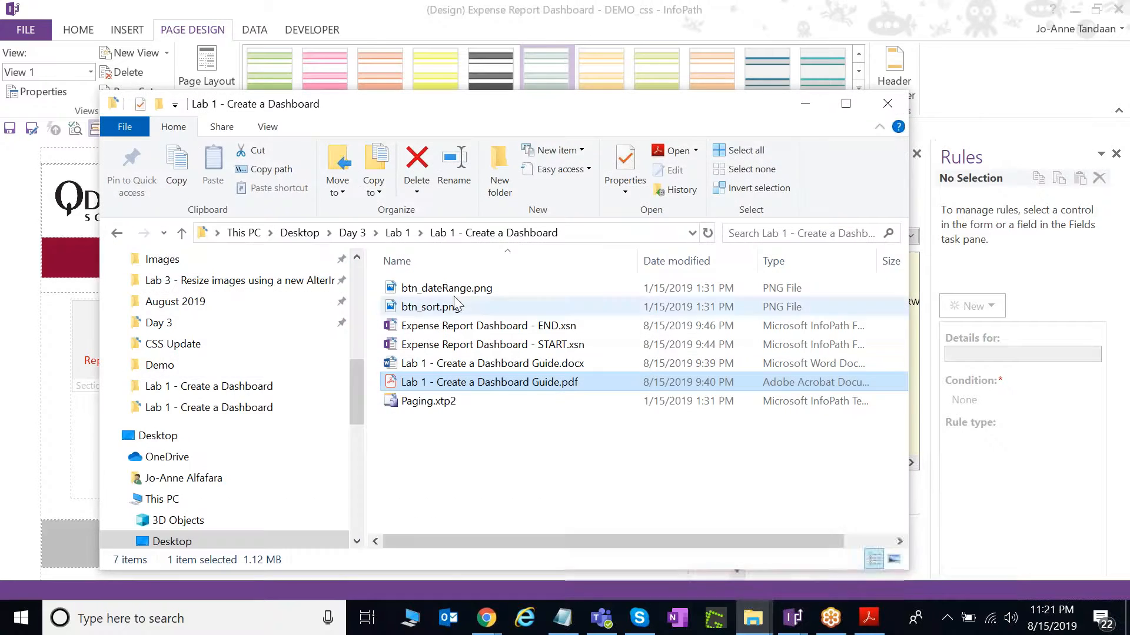
left_click(560, 346)
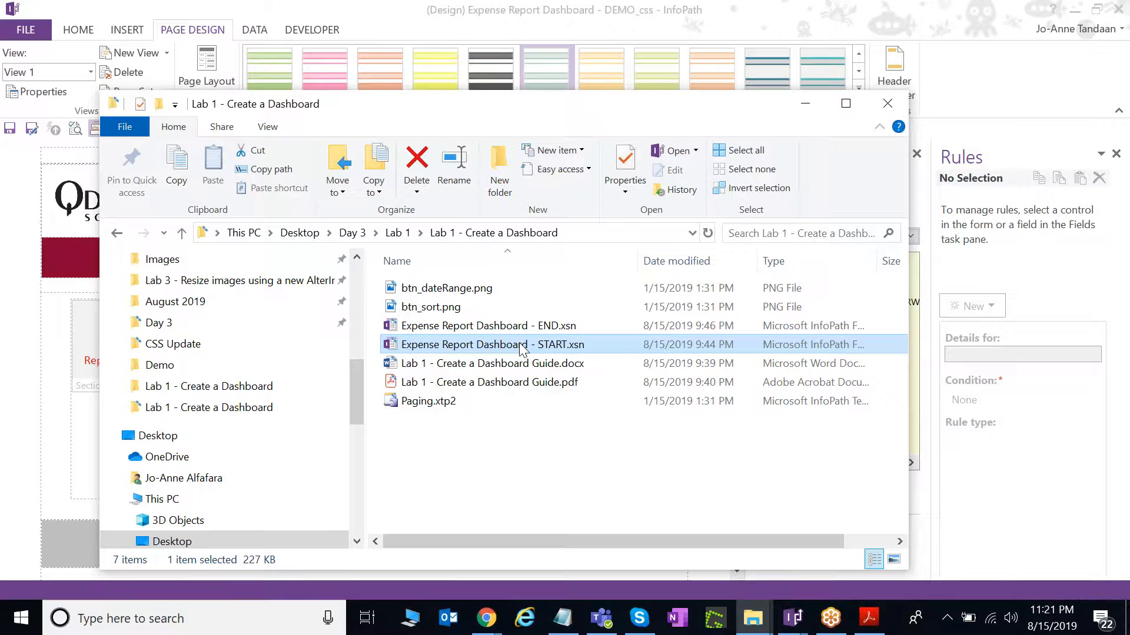
right_click(561, 352)
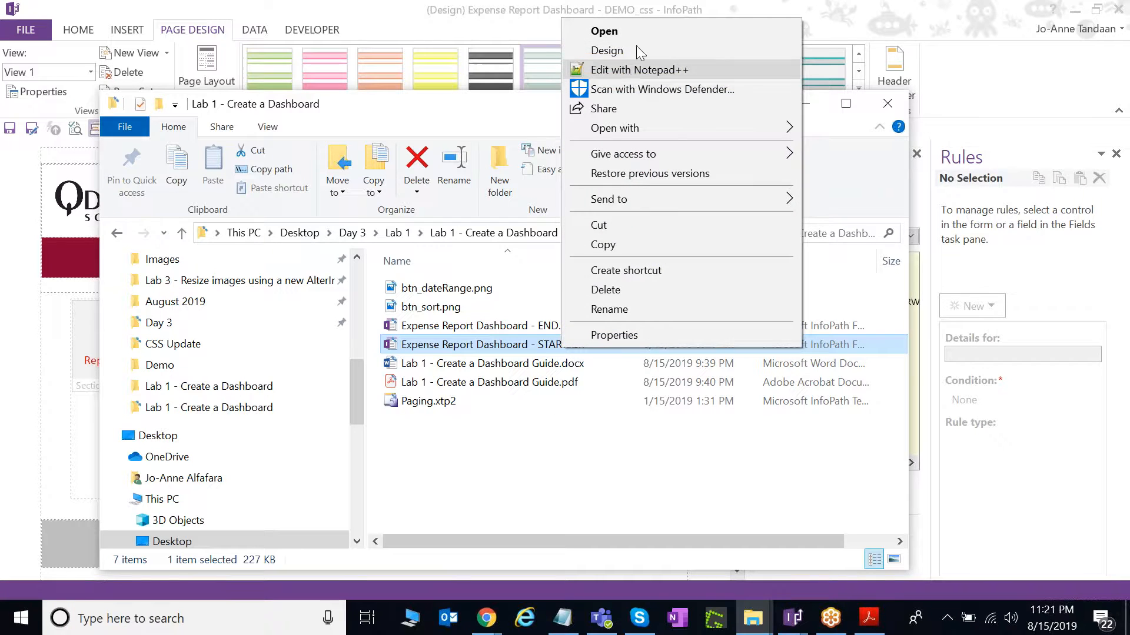
left_click(530, 467)
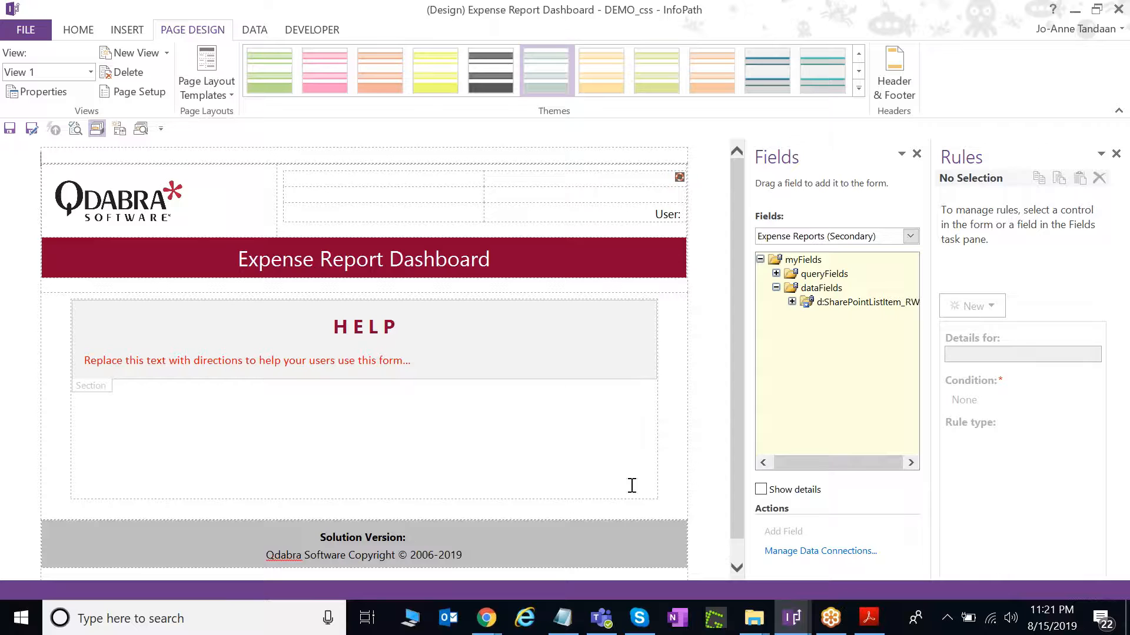
Close the Rules pane and put the cursor in the empty section below HELP.
left_click(520, 456)
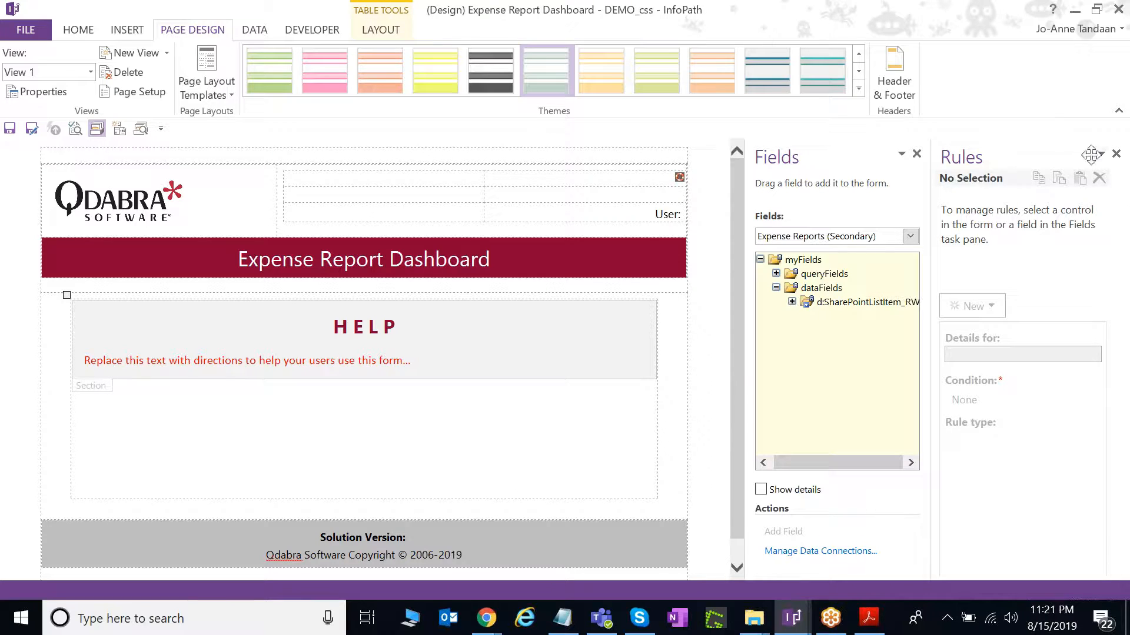
left_click(1116, 155)
left_click(442, 441)
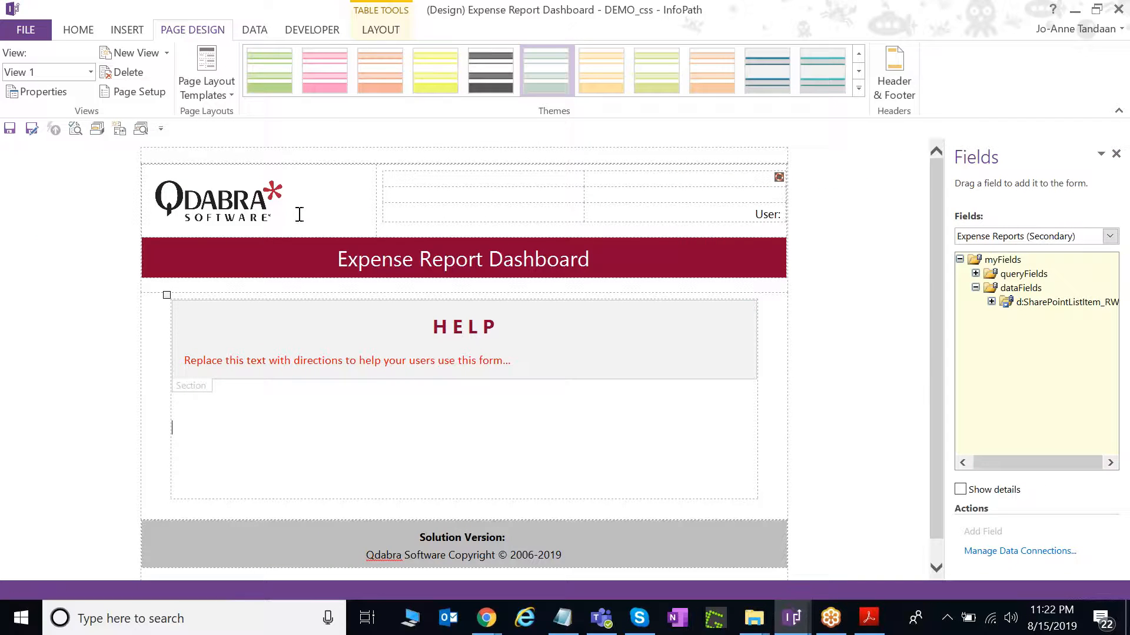
left_click(248, 213)
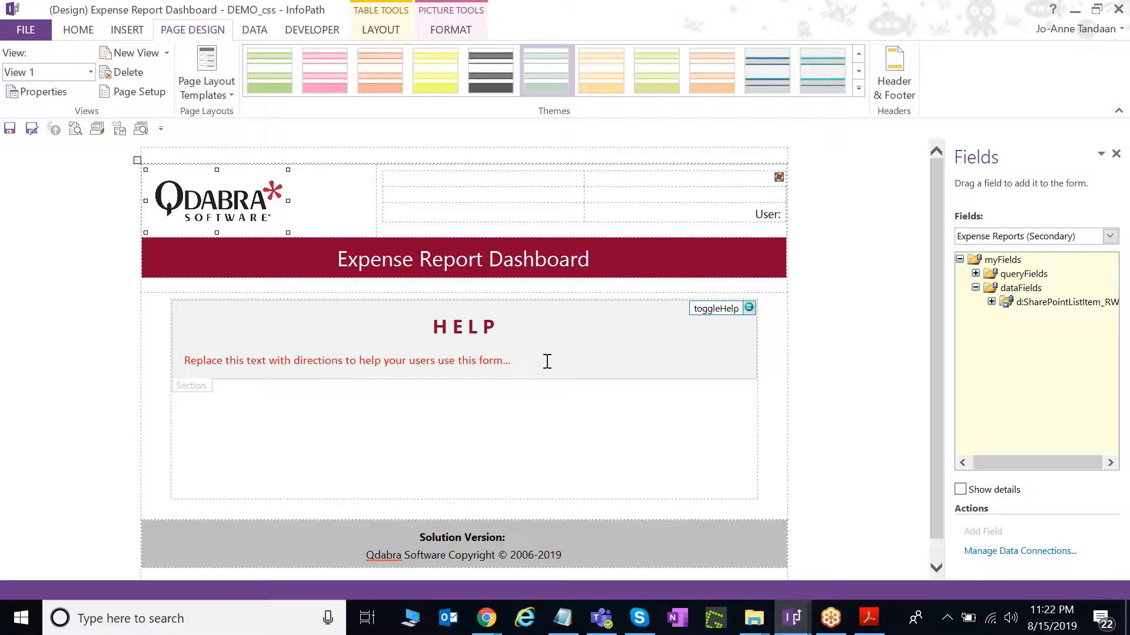
left_click(524, 433)
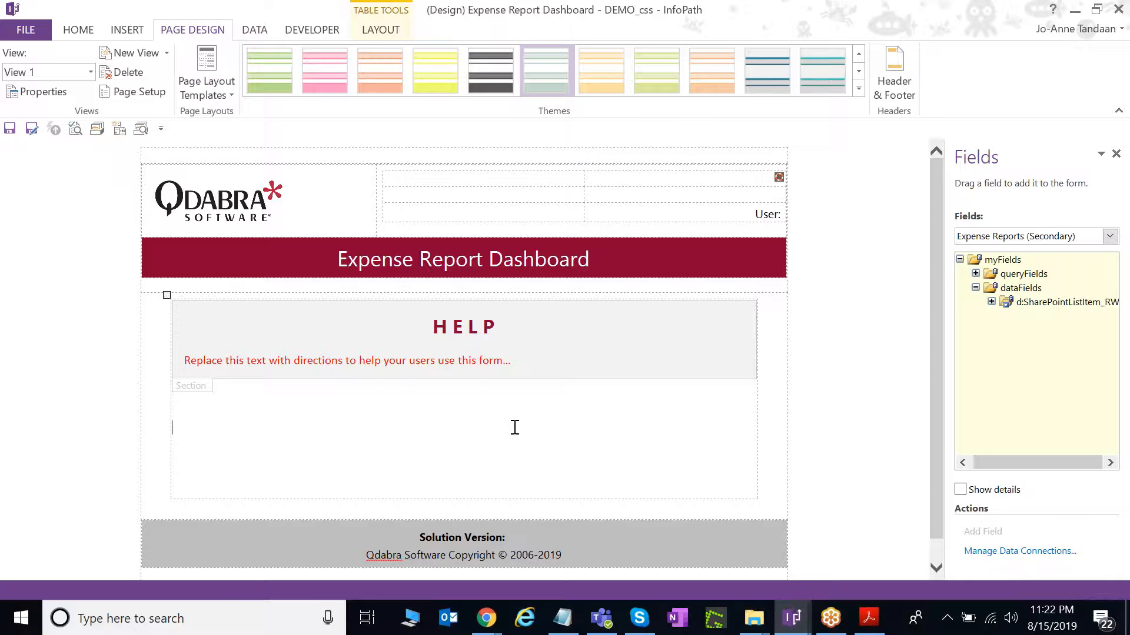
left_click(259, 33)
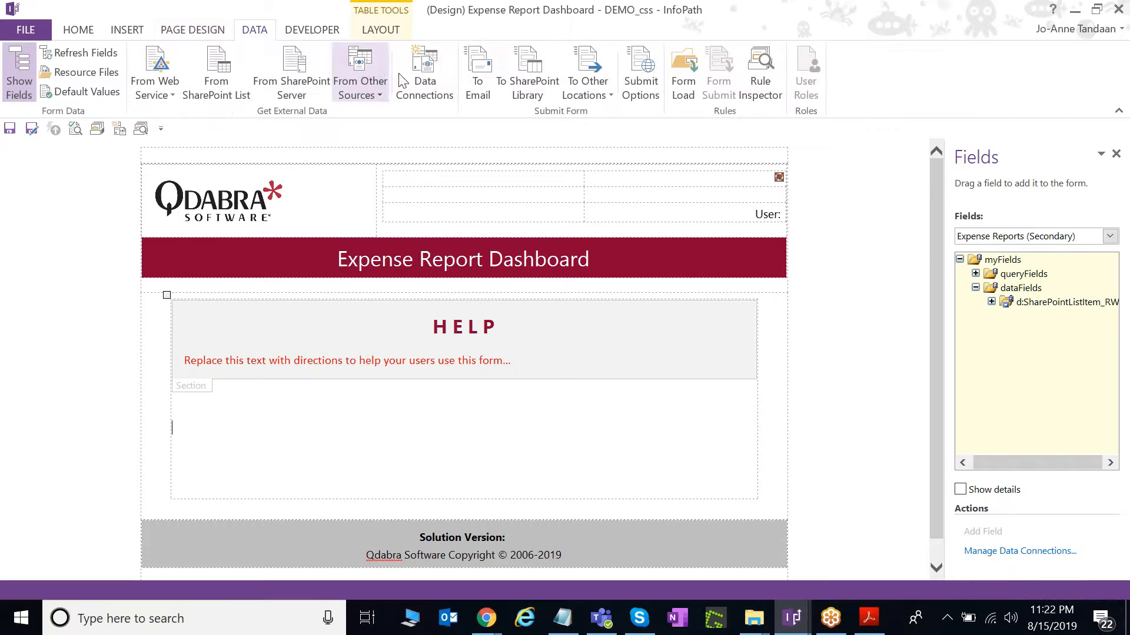
Review the Expense Reports connection in Data Connections.
left_click(419, 84)
left_click(392, 133)
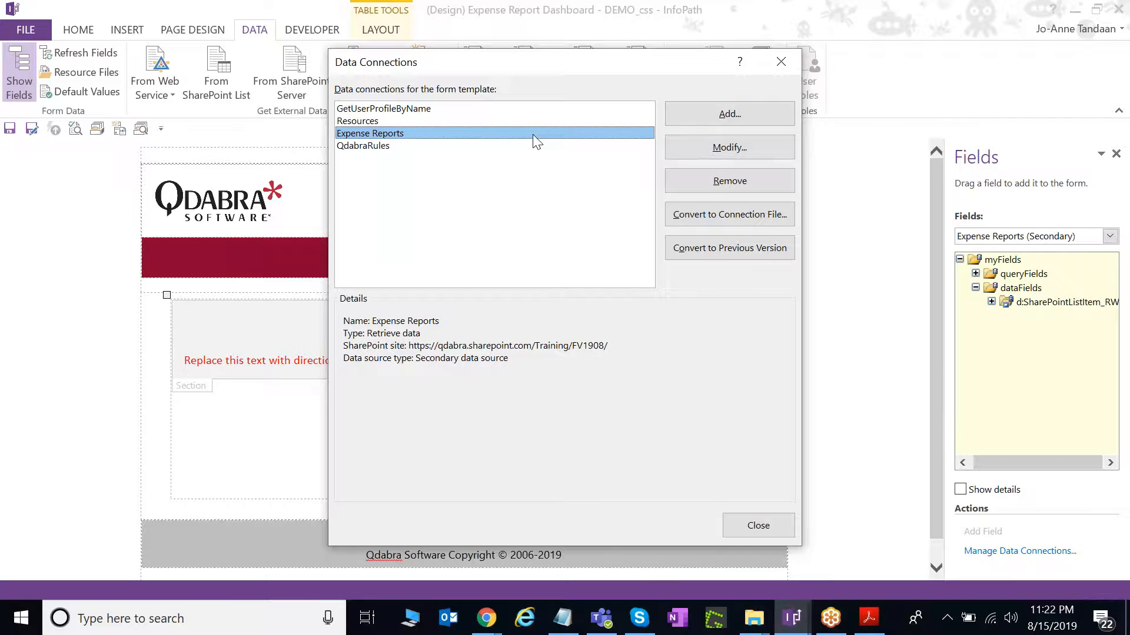
left_click(781, 62)
Widen the Fields pane, expand SharePointListItem_RW, and drag it into the empty section.
left_click_drag(944, 271, 804, 262)
left_click(856, 302)
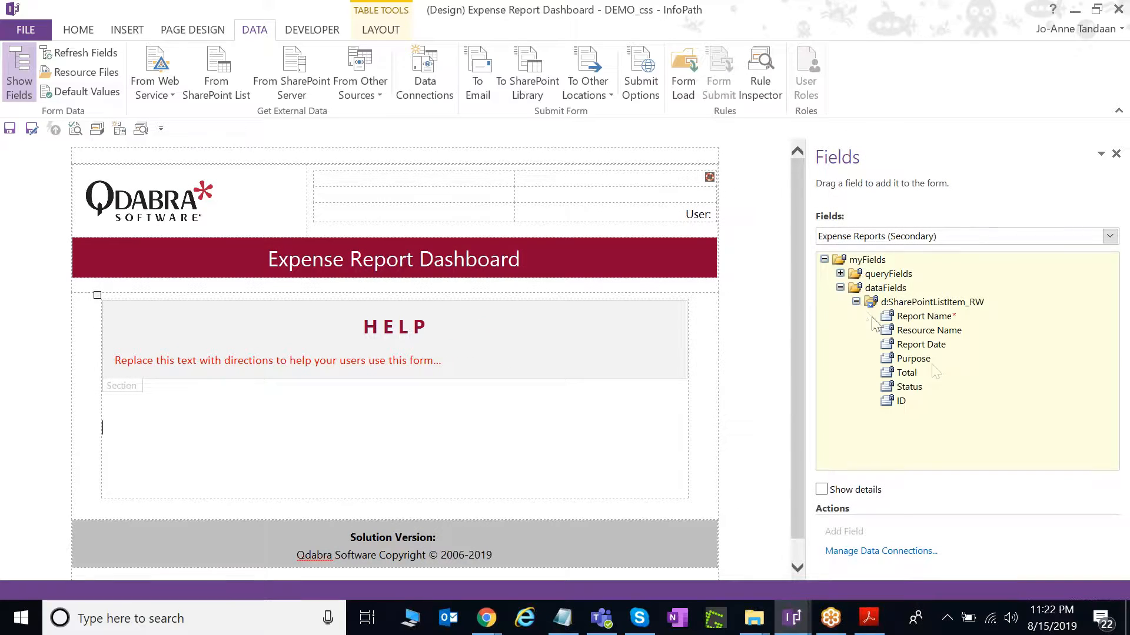
left_click(922, 304)
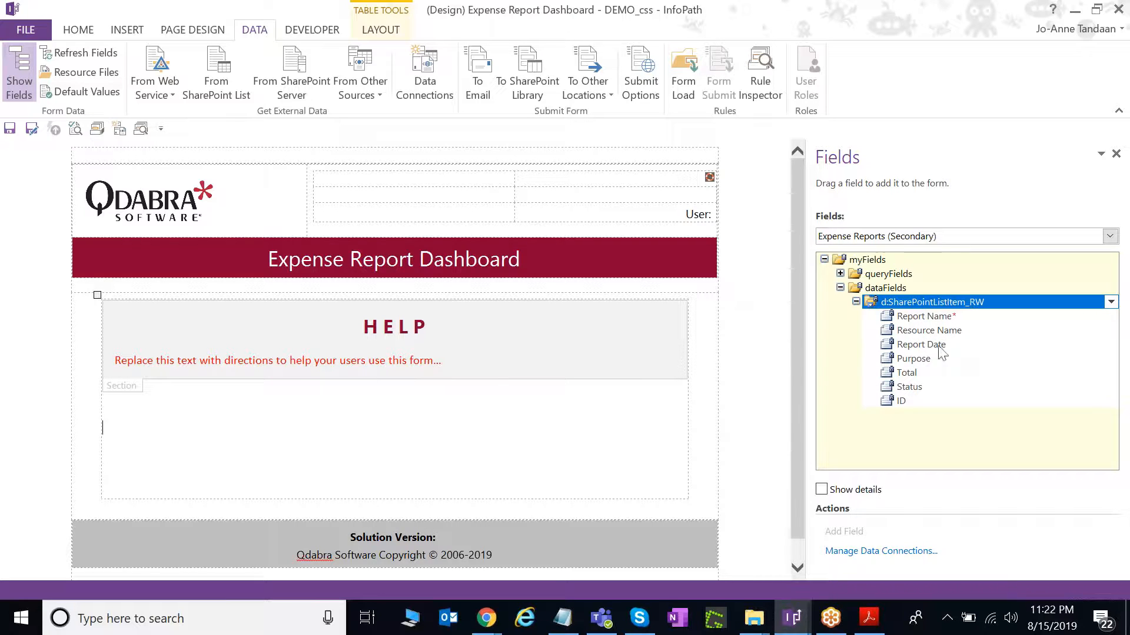
left_click_drag(935, 305, 323, 452)
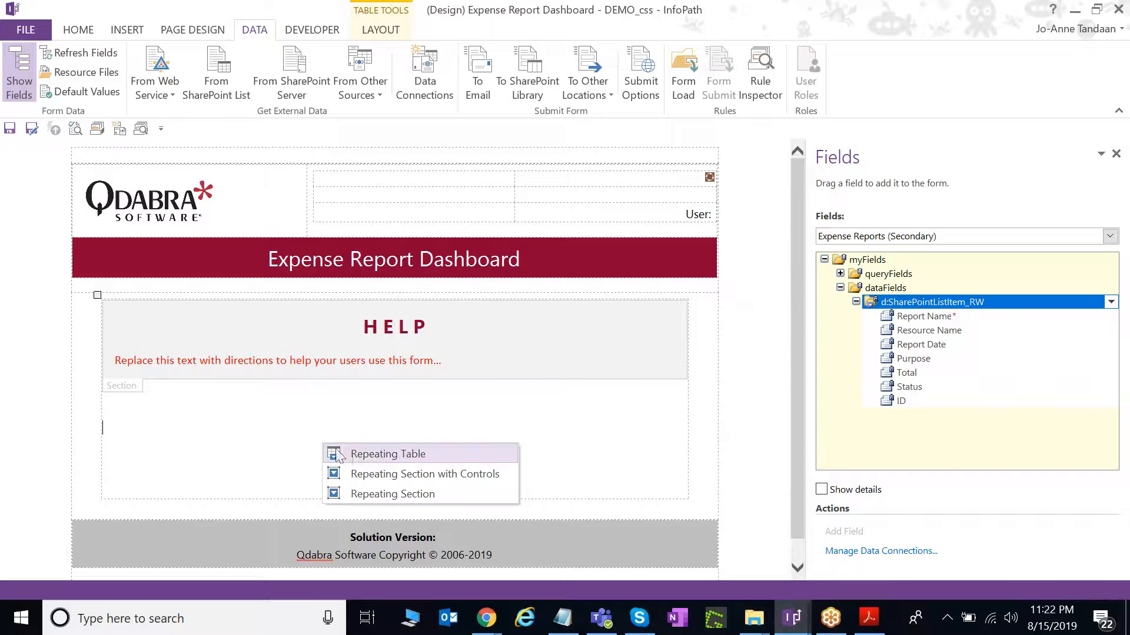
Insert the group as a repeating table, delete its ID column, and give headers Normal style.
left_click(368, 456)
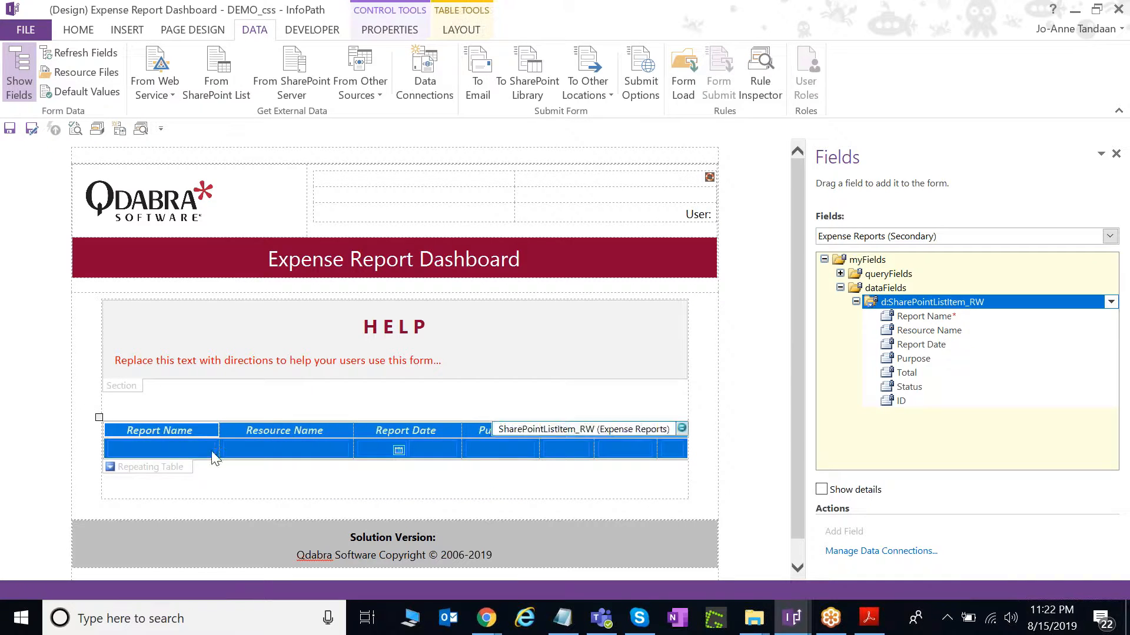
left_click(195, 430)
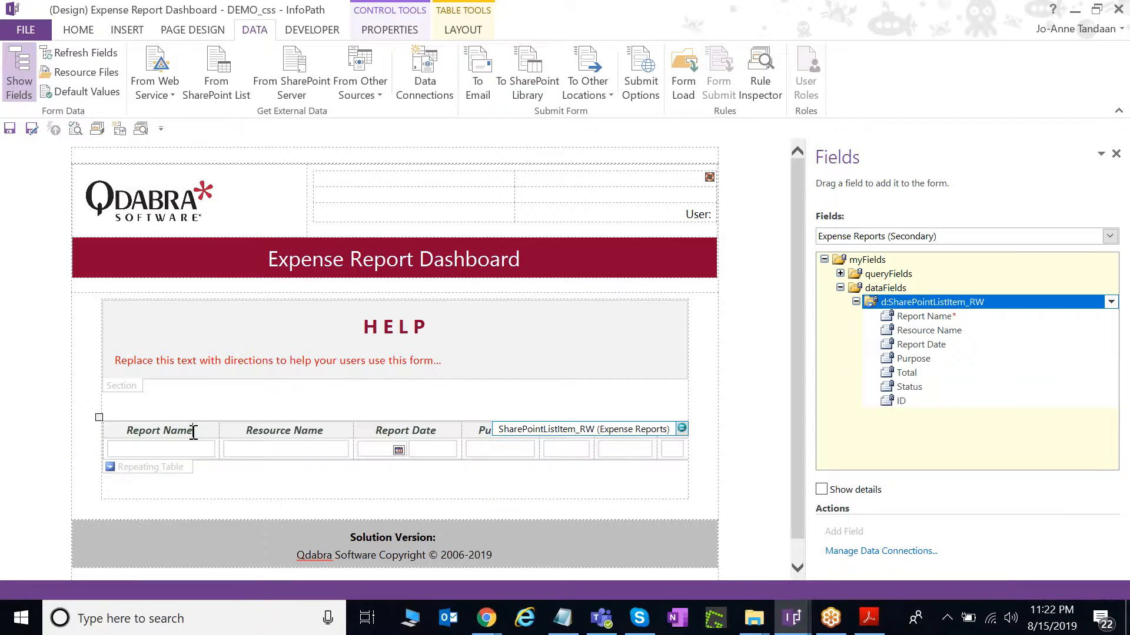
left_click(671, 427)
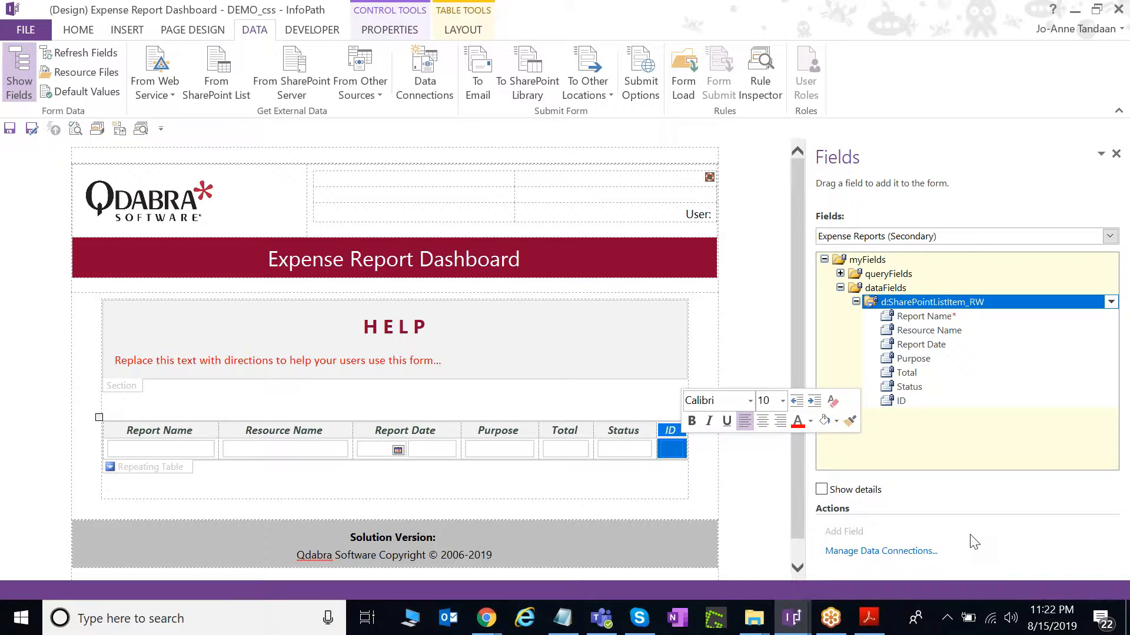
key("Delete")
left_click_drag(208, 425, 647, 420)
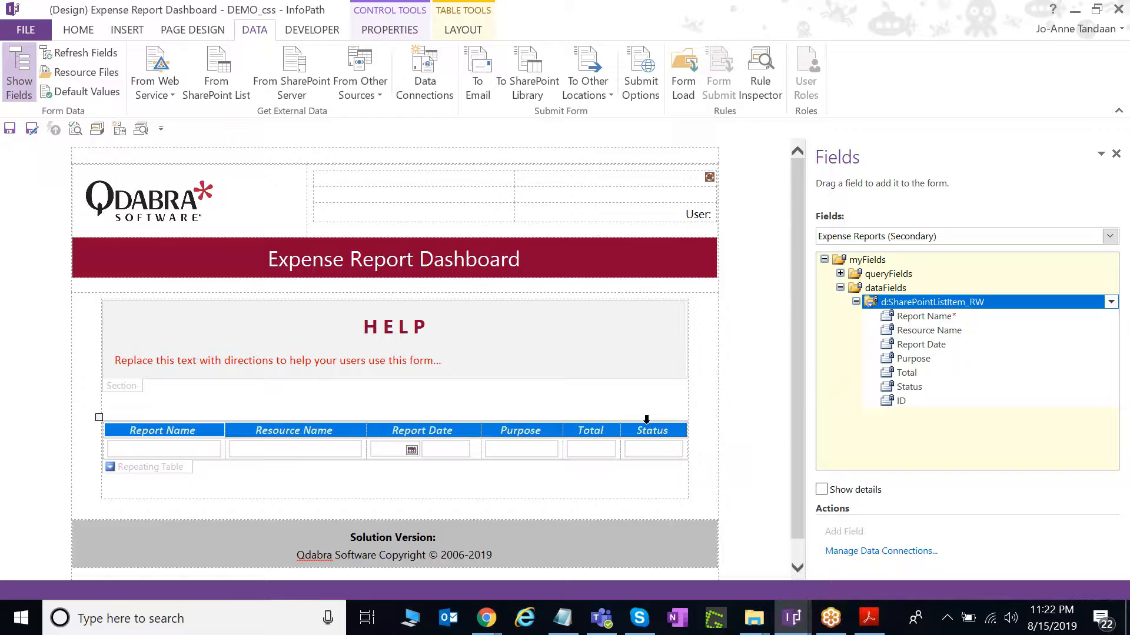
left_click(89, 30)
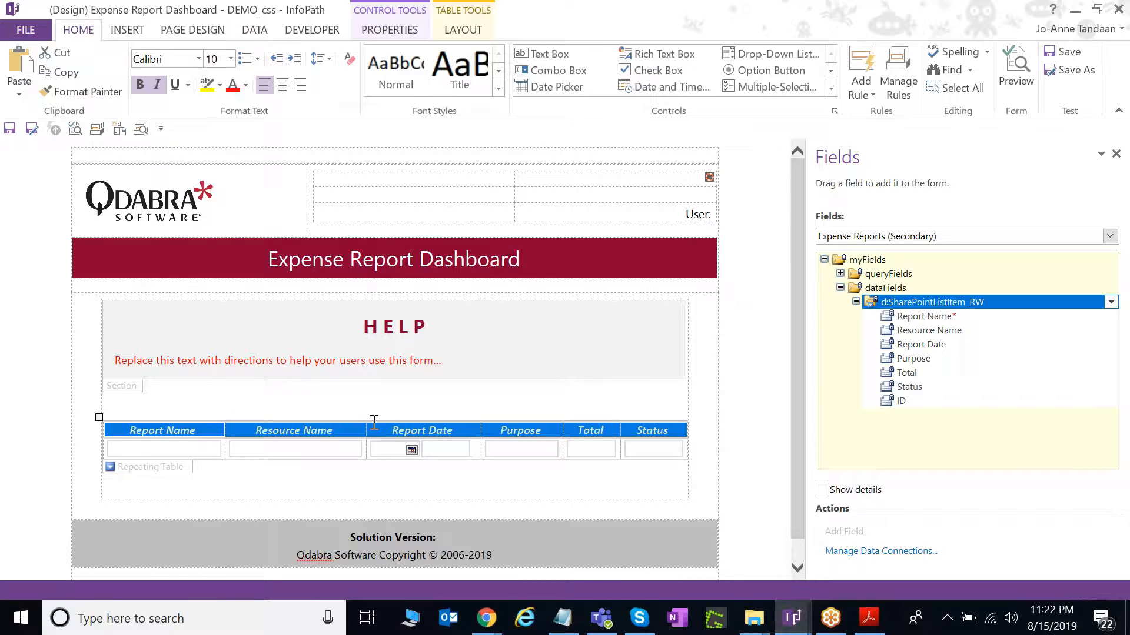
left_click(396, 71)
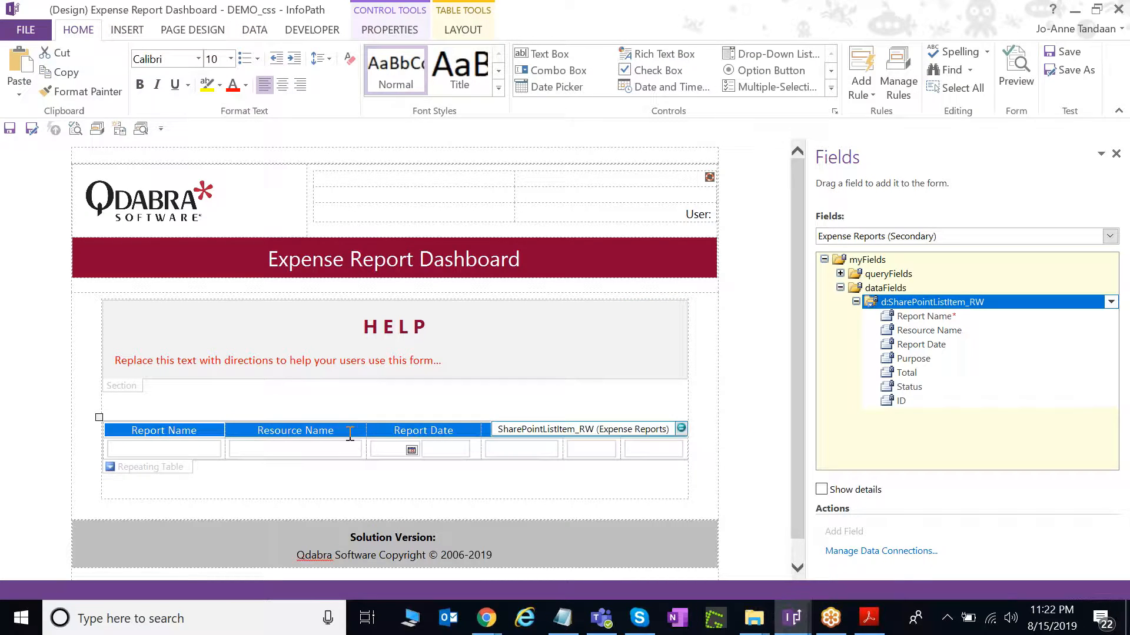
Shade the repeating table's header row light blue via Borders and Shading.
right_click(255, 429)
left_click(324, 323)
left_click(442, 162)
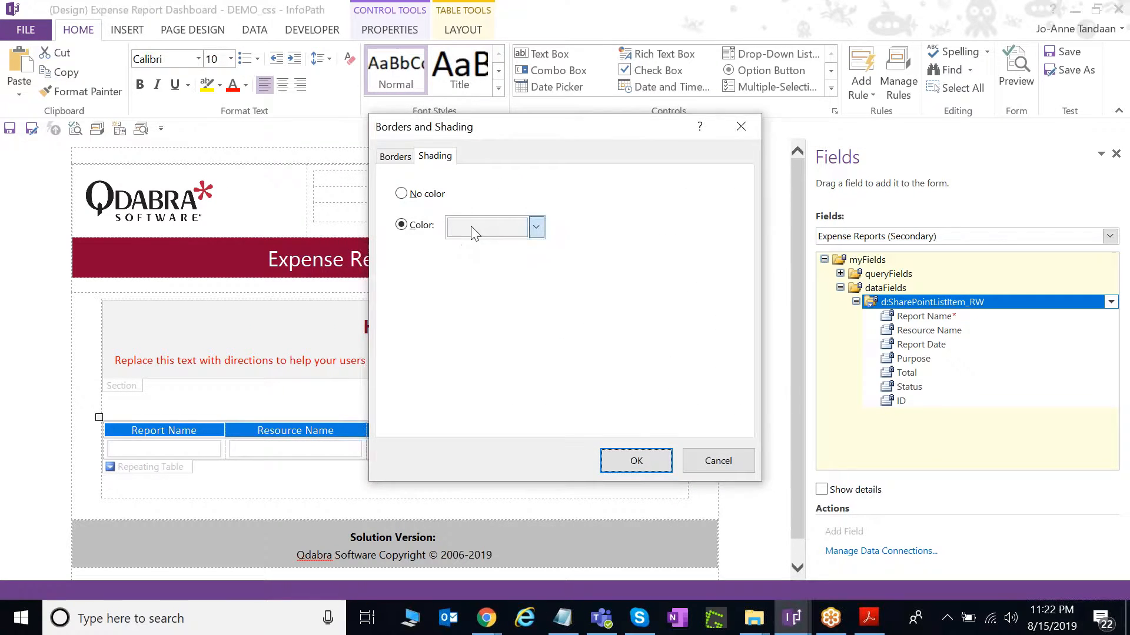
left_click(536, 227)
left_click(636, 461)
Change the Report Name and Resource Name boxes into calculated values.
left_click(205, 452)
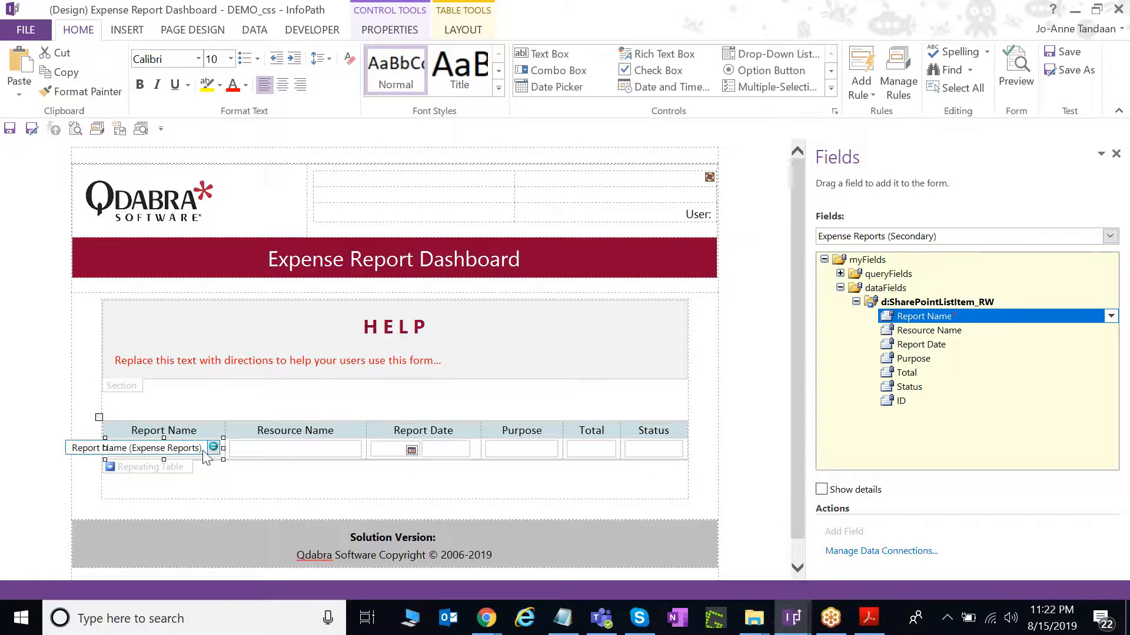
right_click(206, 456)
mouse_move(234, 418)
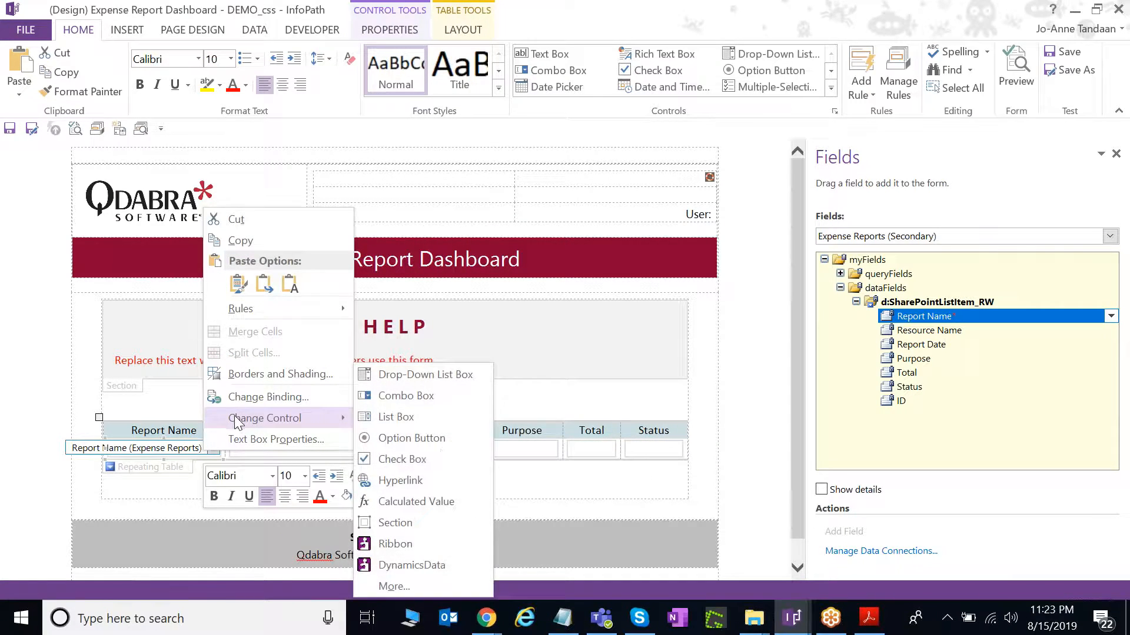
left_click(470, 500)
left_click(333, 458)
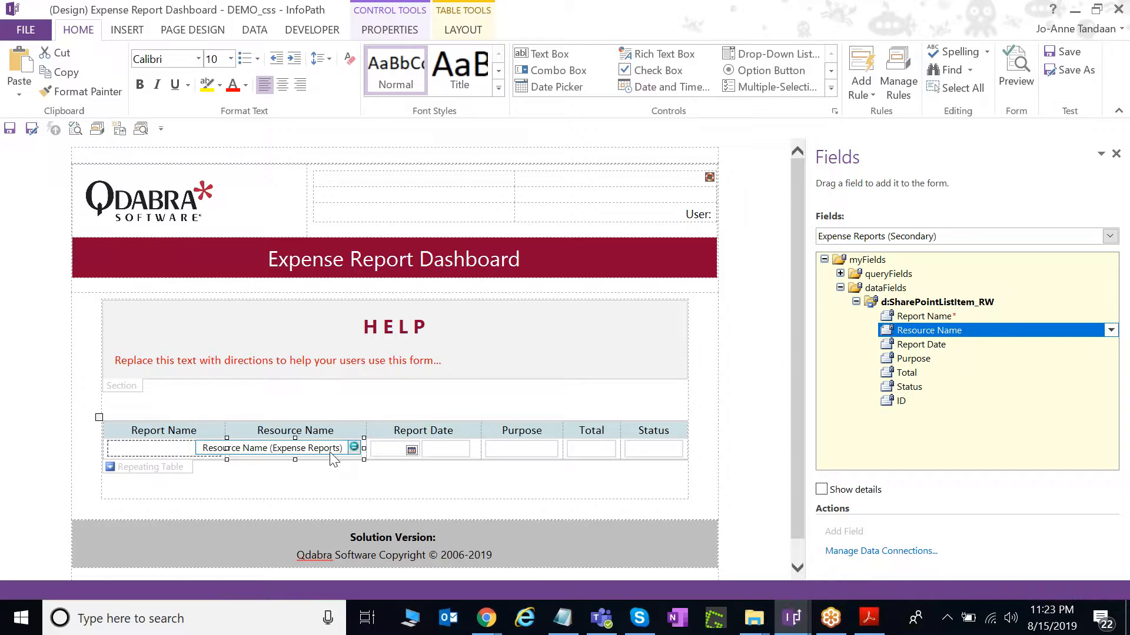
right_click(333, 458)
mouse_move(362, 421)
left_click(580, 499)
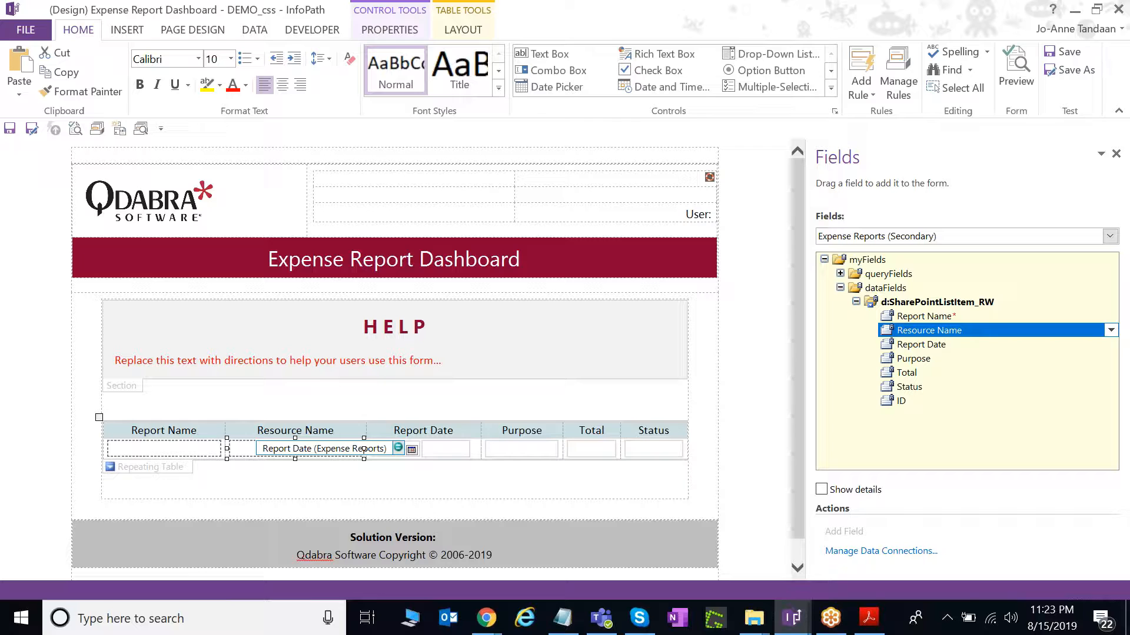
Change the Report Date date picker to a different control type.
left_click(411, 450)
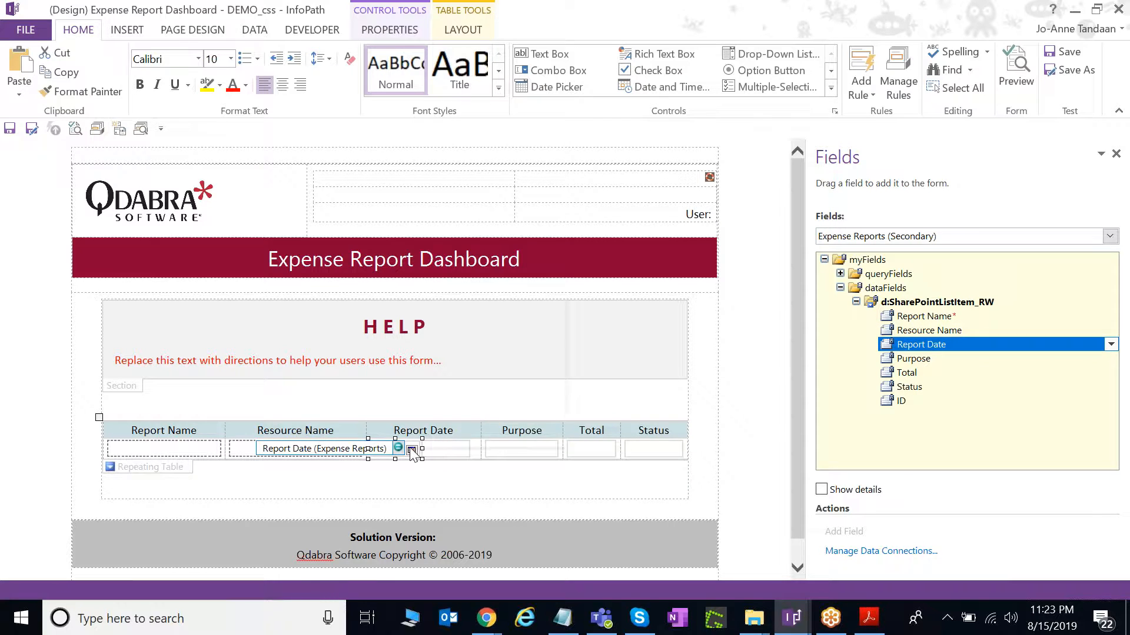
right_click(412, 450)
mouse_move(474, 481)
left_click(618, 521)
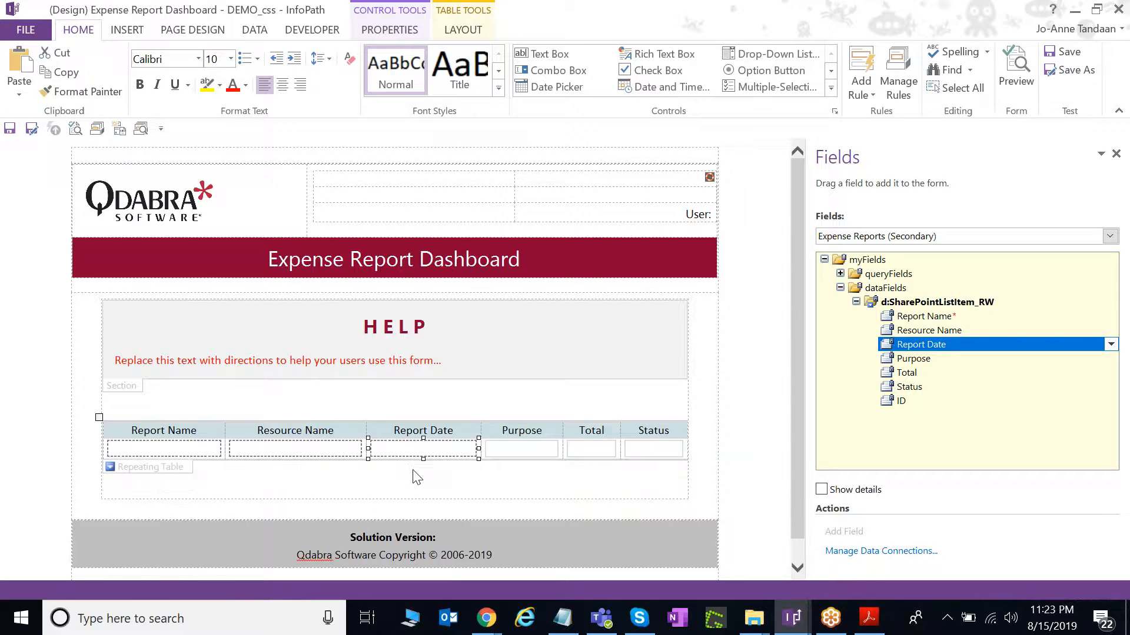
left_click(192, 29)
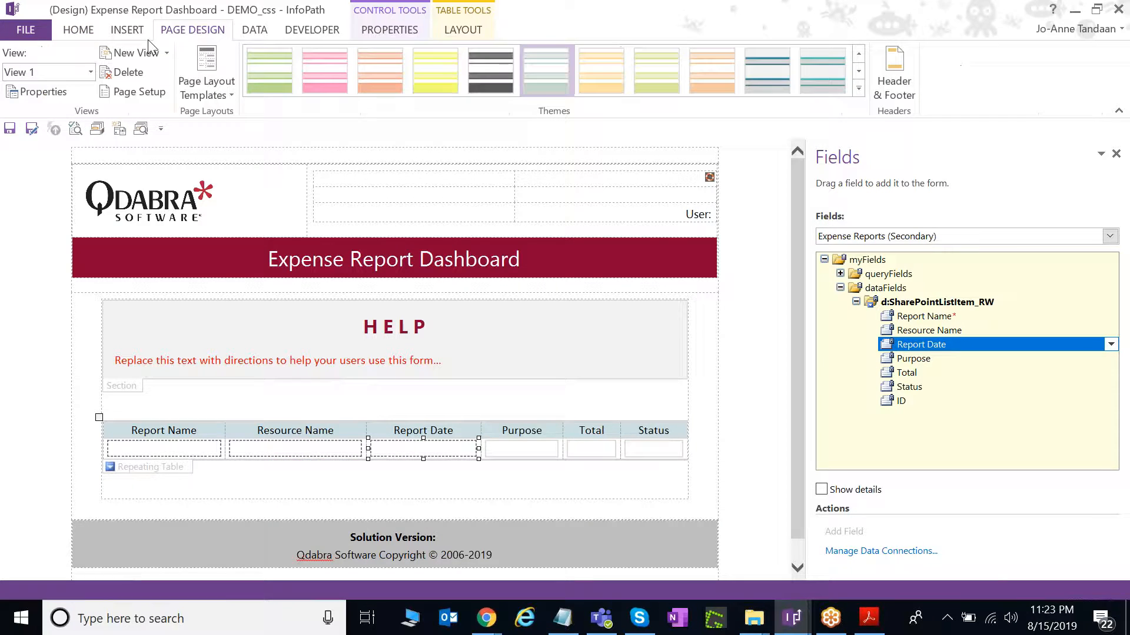
Switch to Dashboard Display, add a blank line above its repeating table, and bring up the lab PDF.
left_click(63, 73)
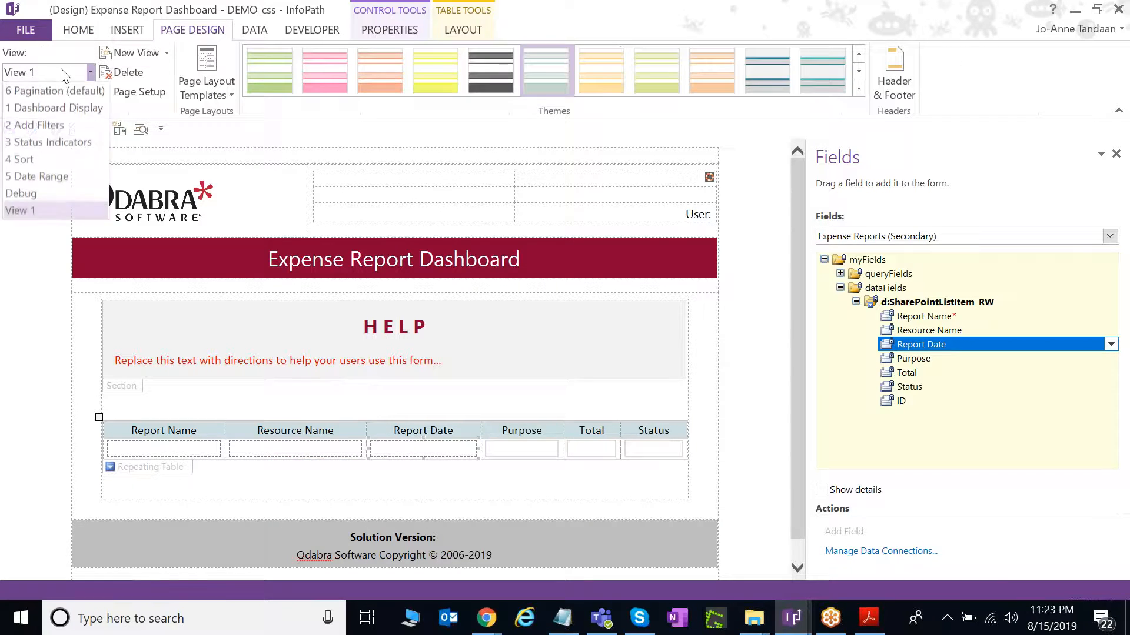
left_click(53, 108)
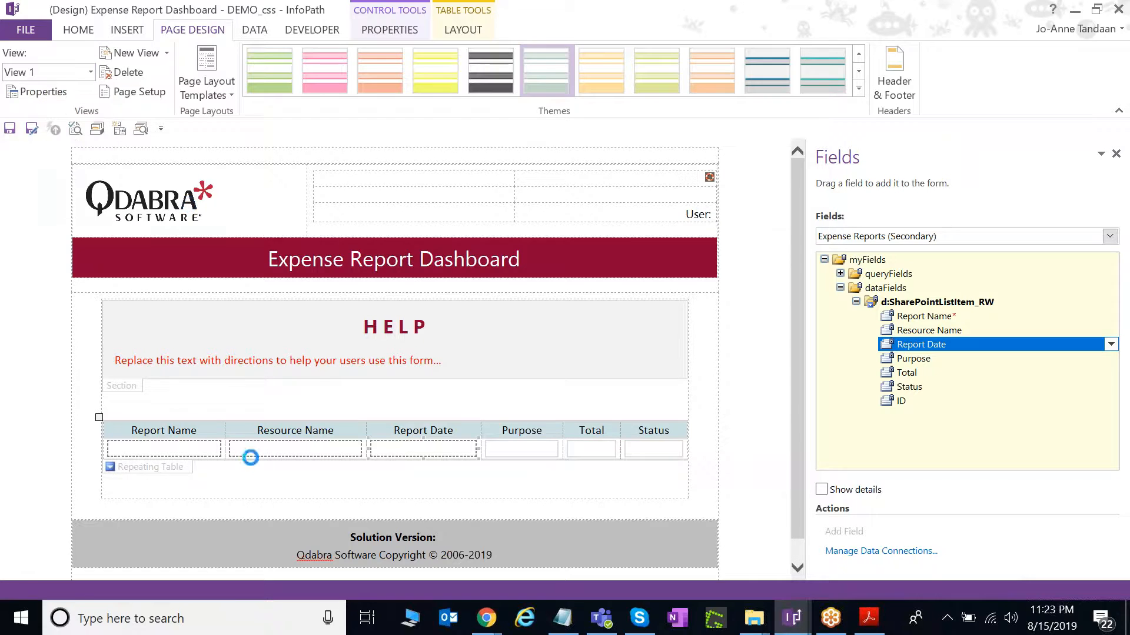
scroll(365, 428, "down", 2)
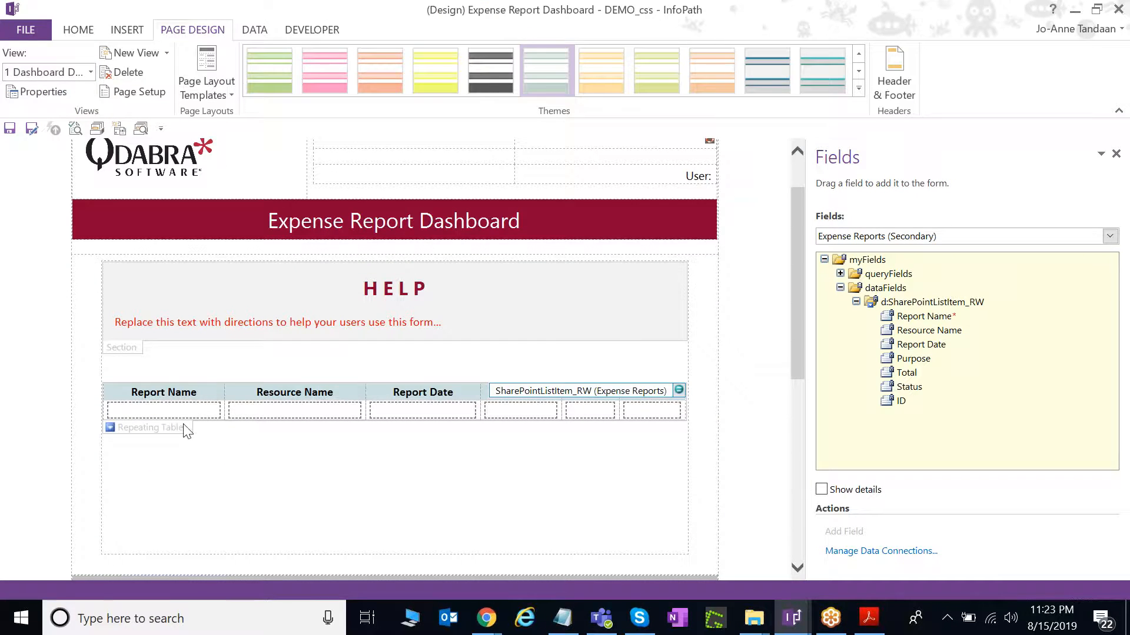
left_click(185, 431)
left_click(315, 368)
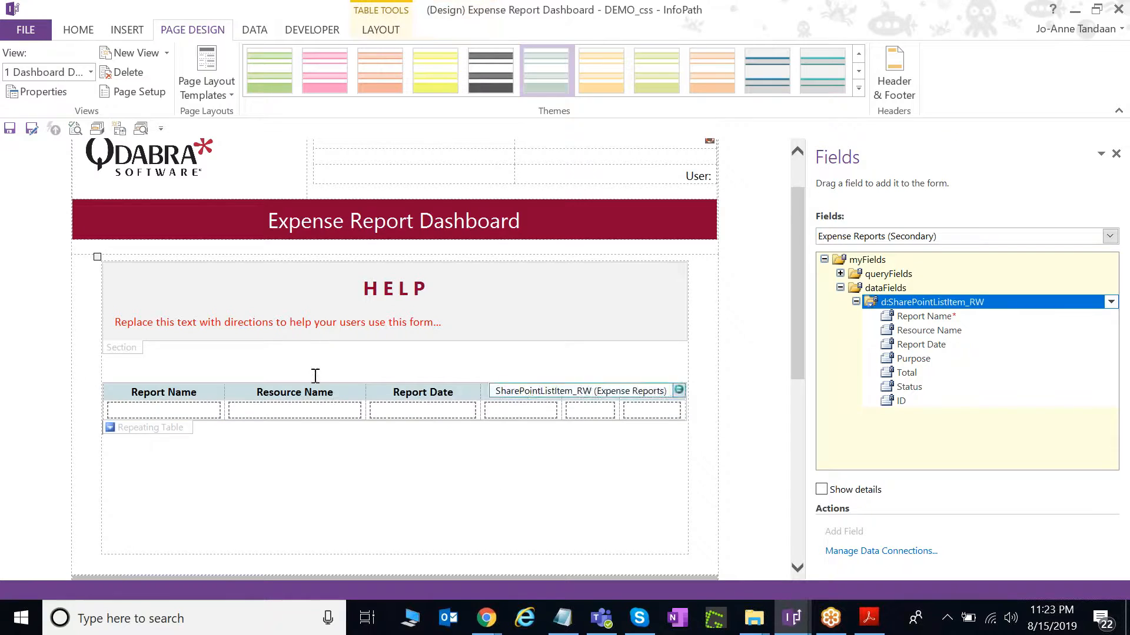
key("Return")
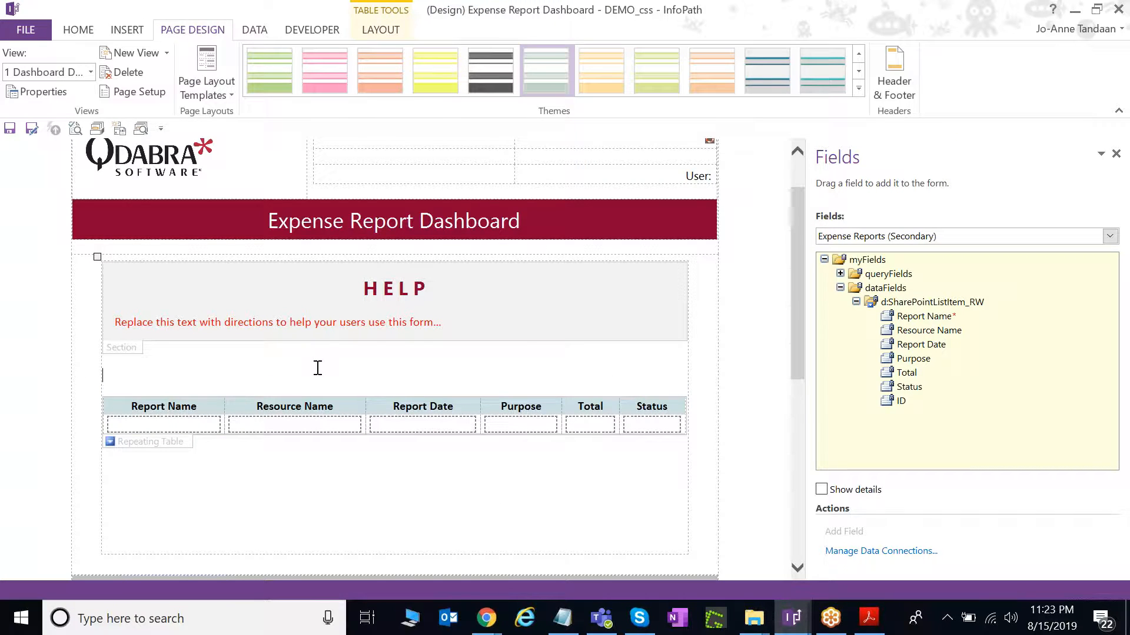
left_click(868, 618)
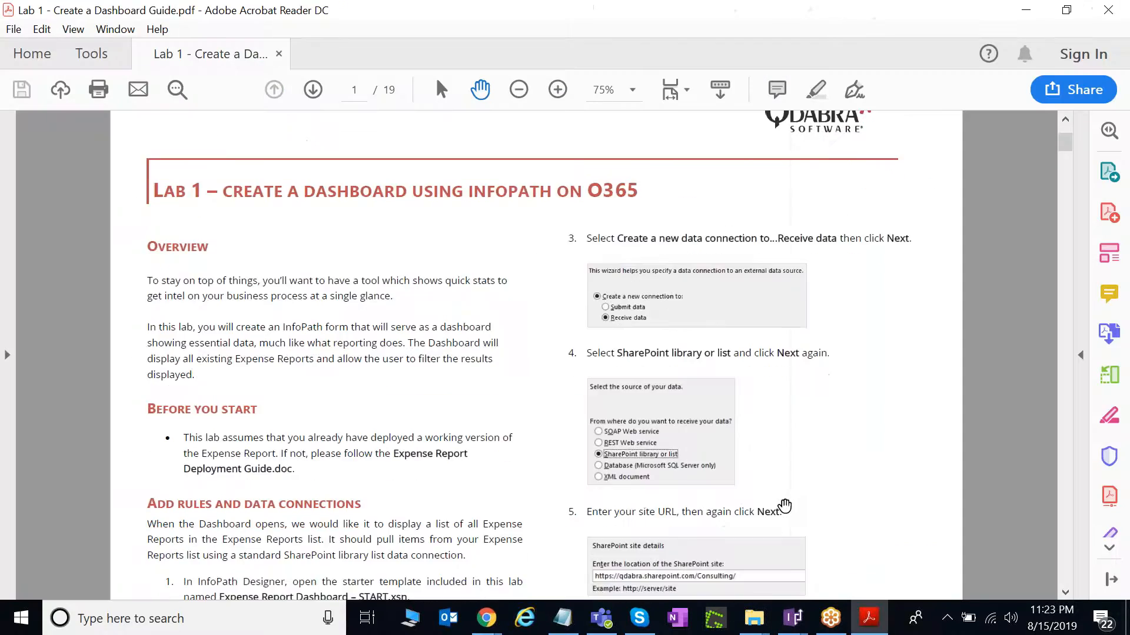
Page through the Lab 1 dashboard guide PDF down to page 4.
scroll(785, 506, "down", 10)
left_click_drag(1070, 169, 1071, 222)
scroll(547, 381, "down", 8)
scroll(547, 384, "up", 8)
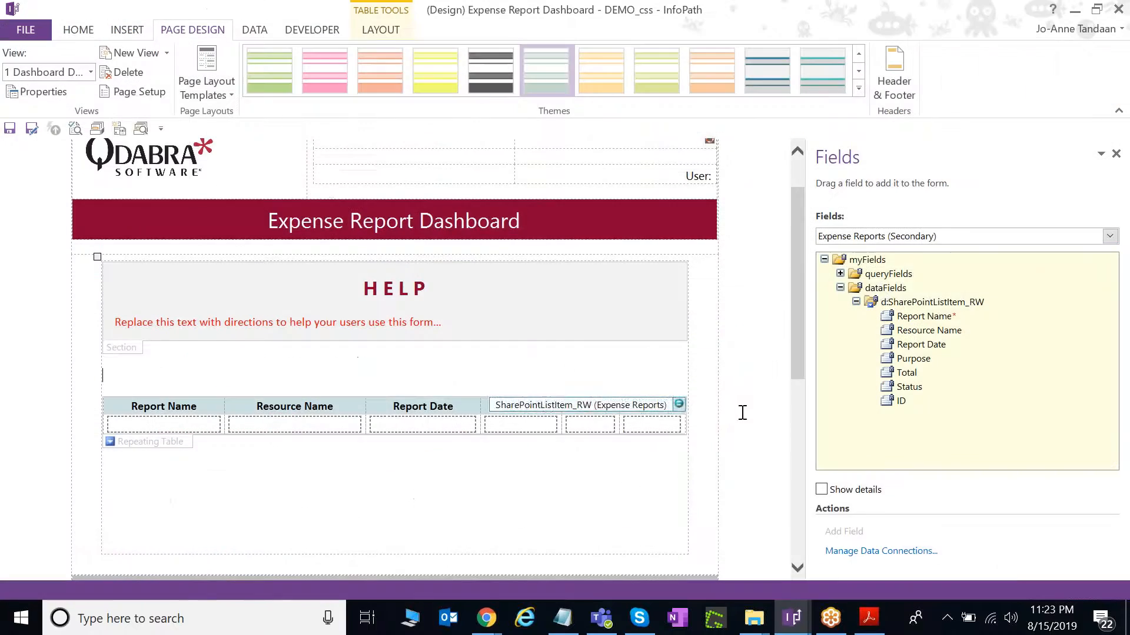
Show the Main data source and drop the Filters group above the report table.
left_click(885, 236)
left_click(882, 249)
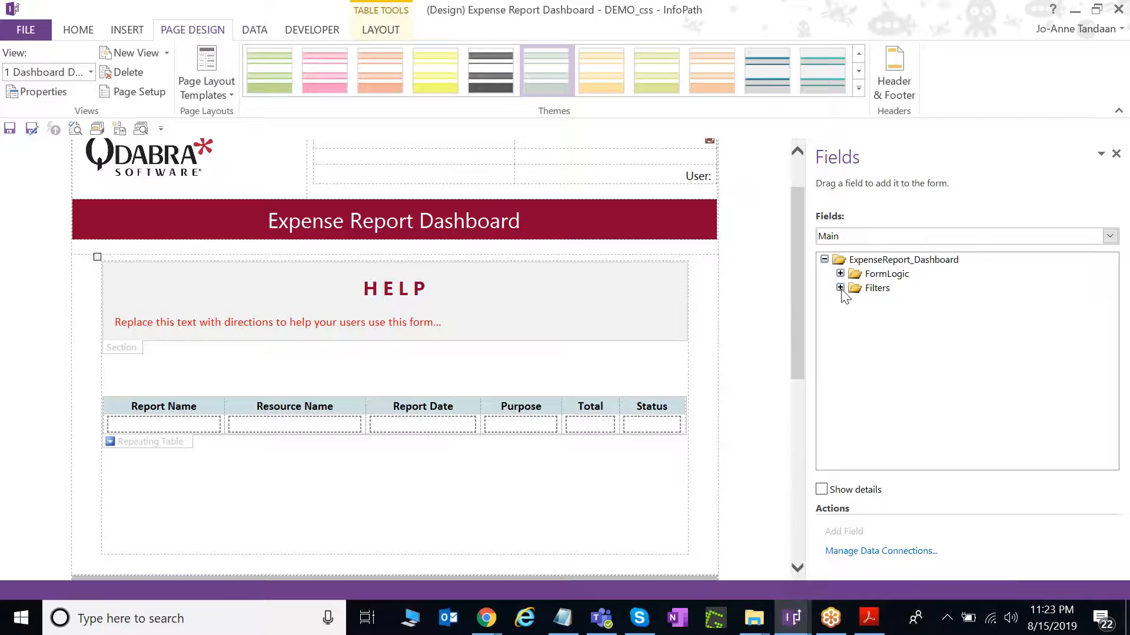
left_click(877, 288)
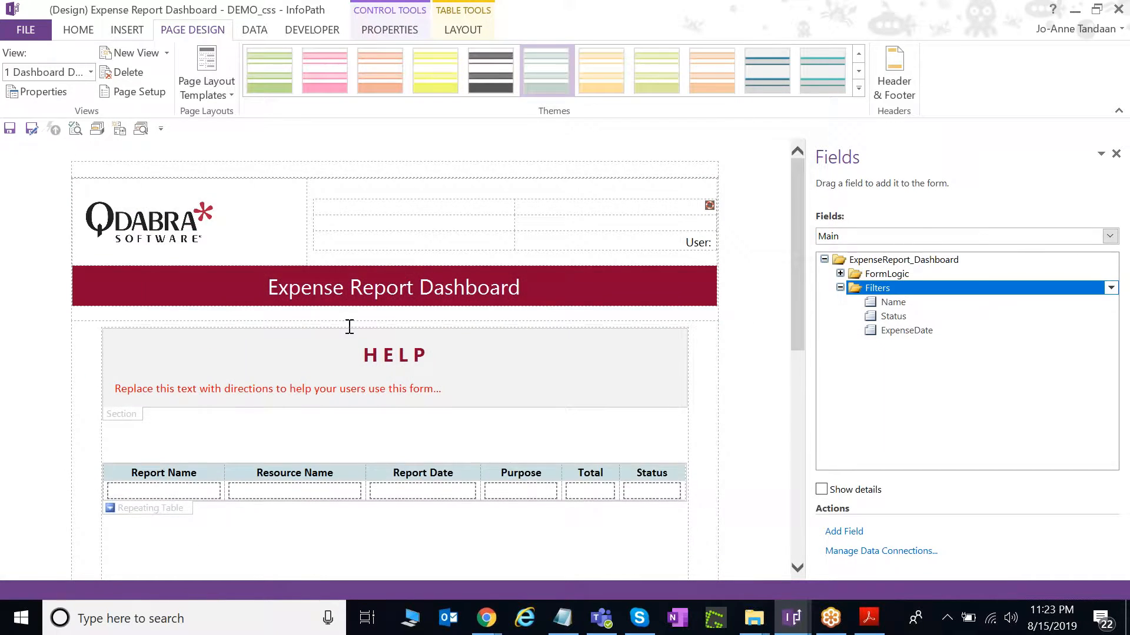
left_click(149, 443)
left_click_drag(880, 288, 219, 447)
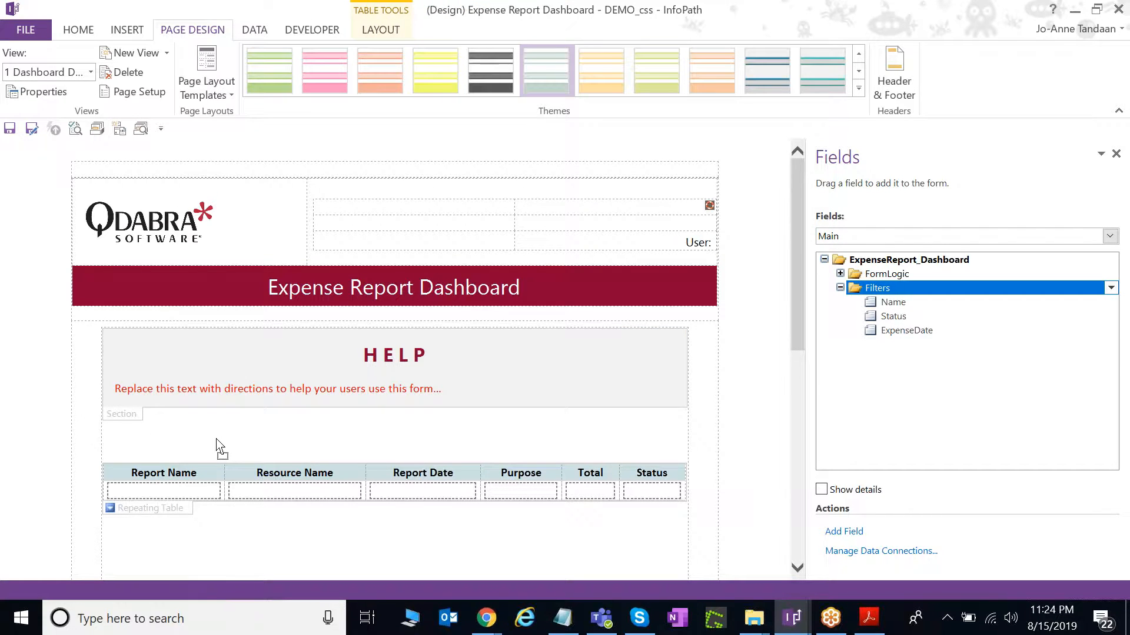
left_click_drag(219, 447, 215, 451)
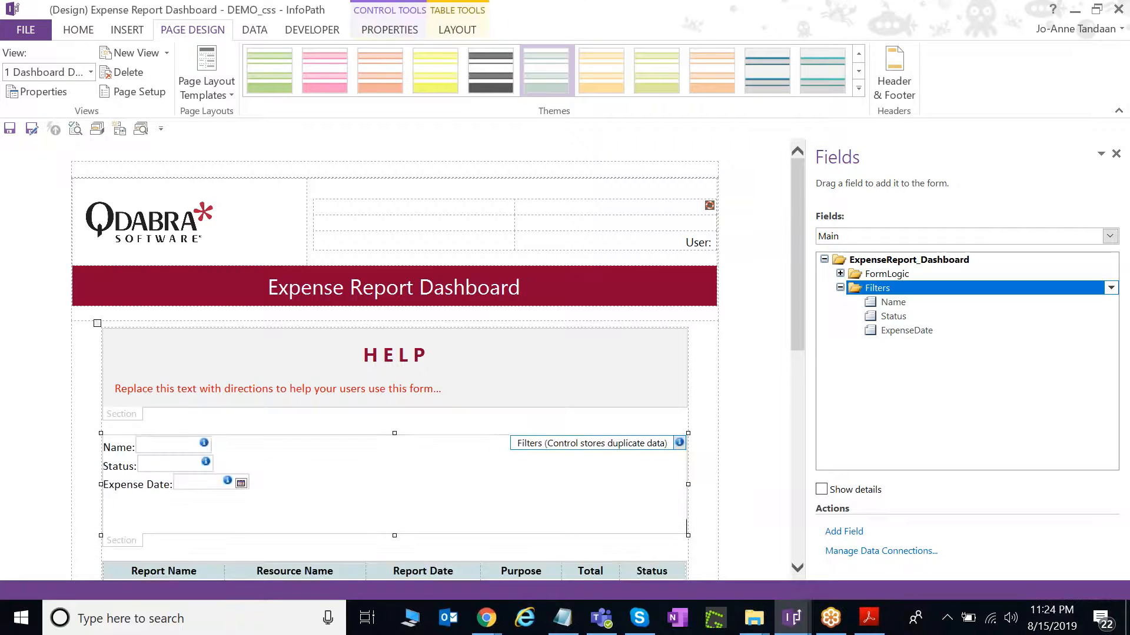
left_click(209, 520)
key("BackSpace")
key("BackSpace")
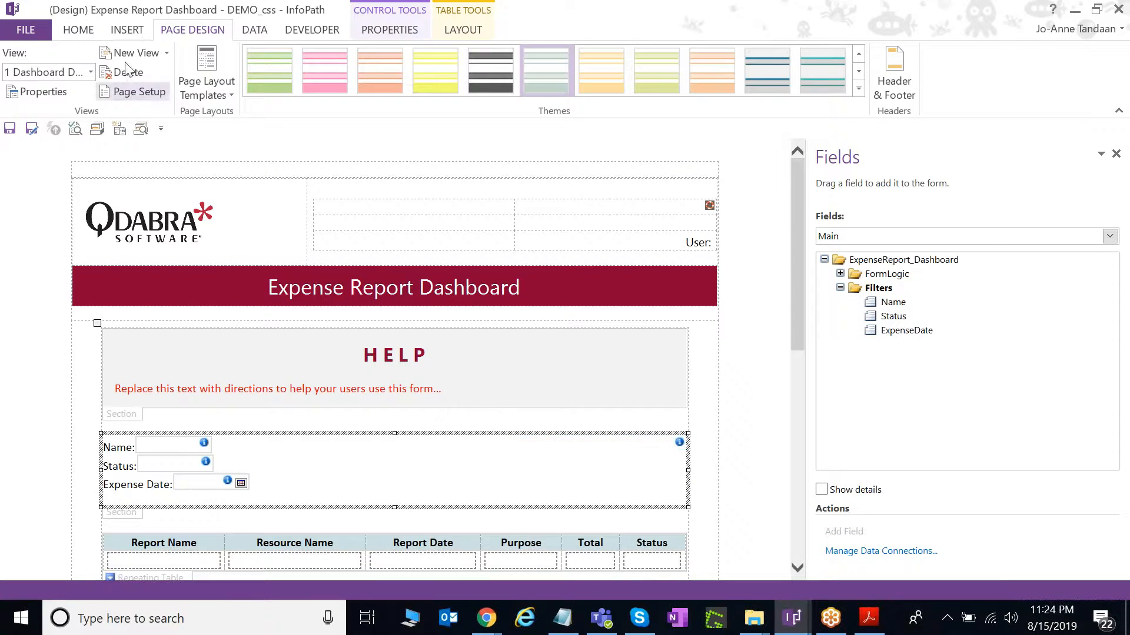
Insert a 5-column by 4-row custom layout table in the Filters section.
left_click(126, 29)
left_click(573, 98)
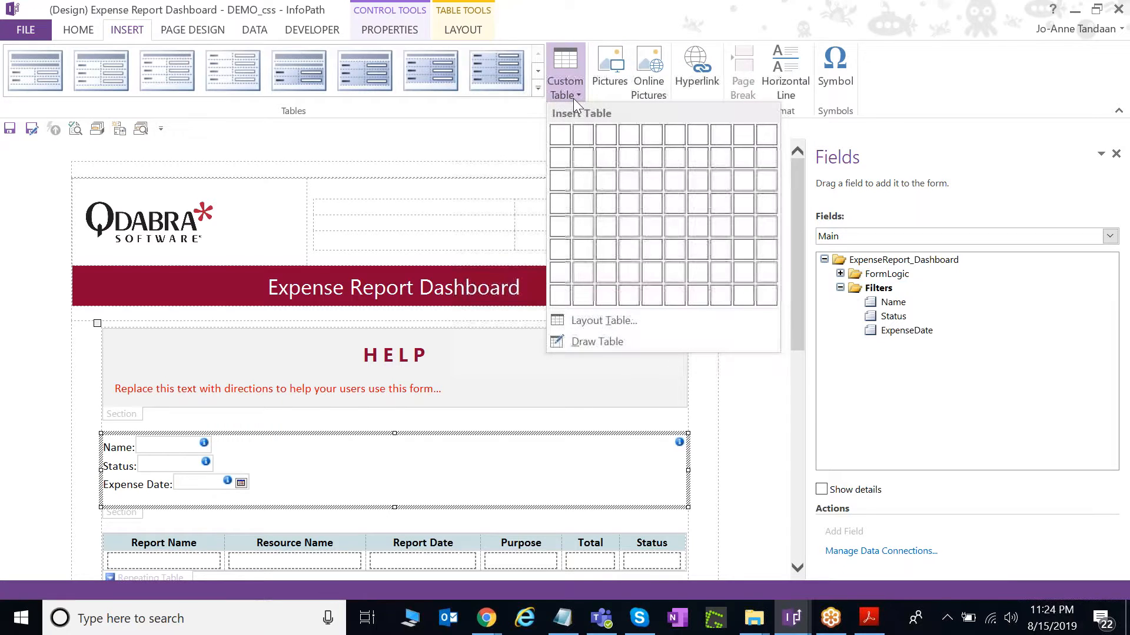
left_click(652, 213)
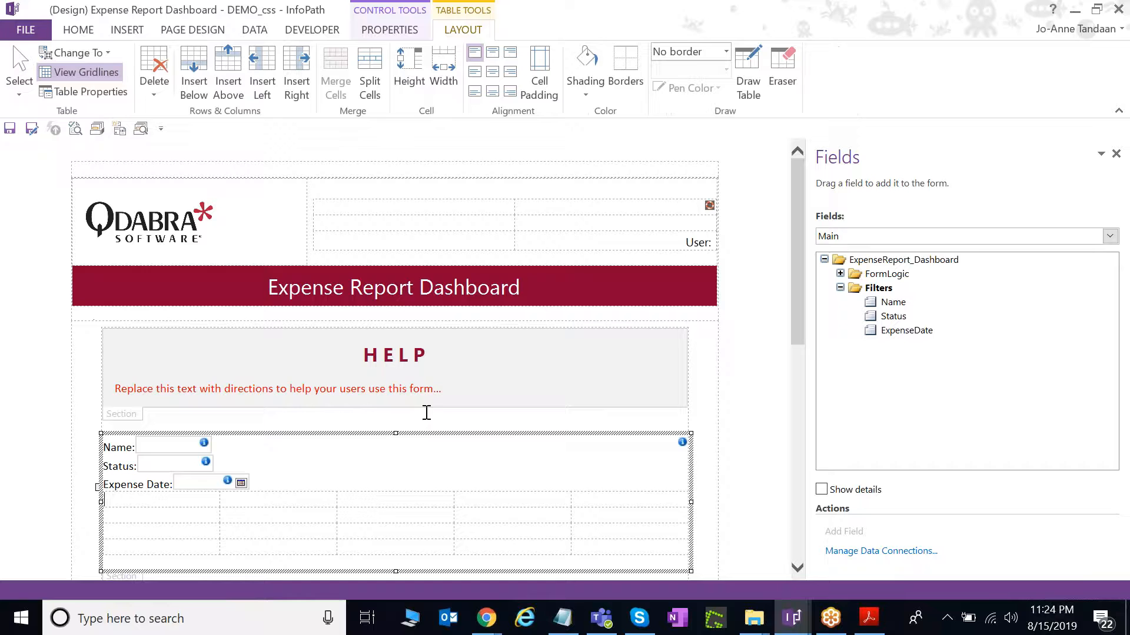
scroll(467, 399, "down", 2)
Cut and paste the Name, Status and Expense Date controls into row 2, columns 2-4.
left_click(176, 384)
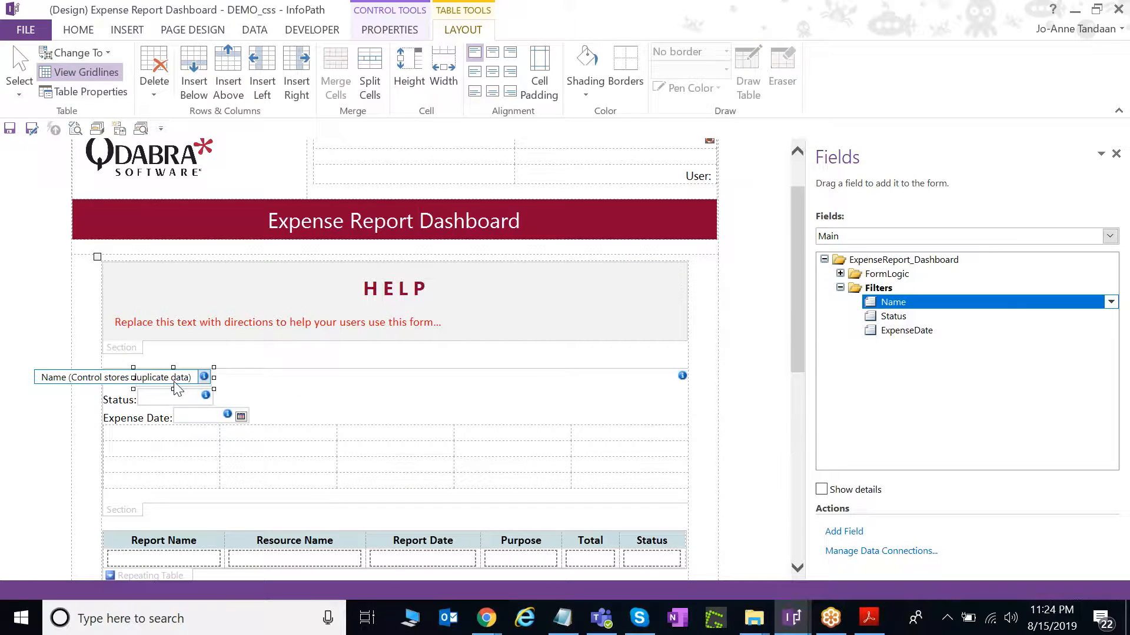
key("ctrl+x")
left_click(268, 447)
key("ctrl+v")
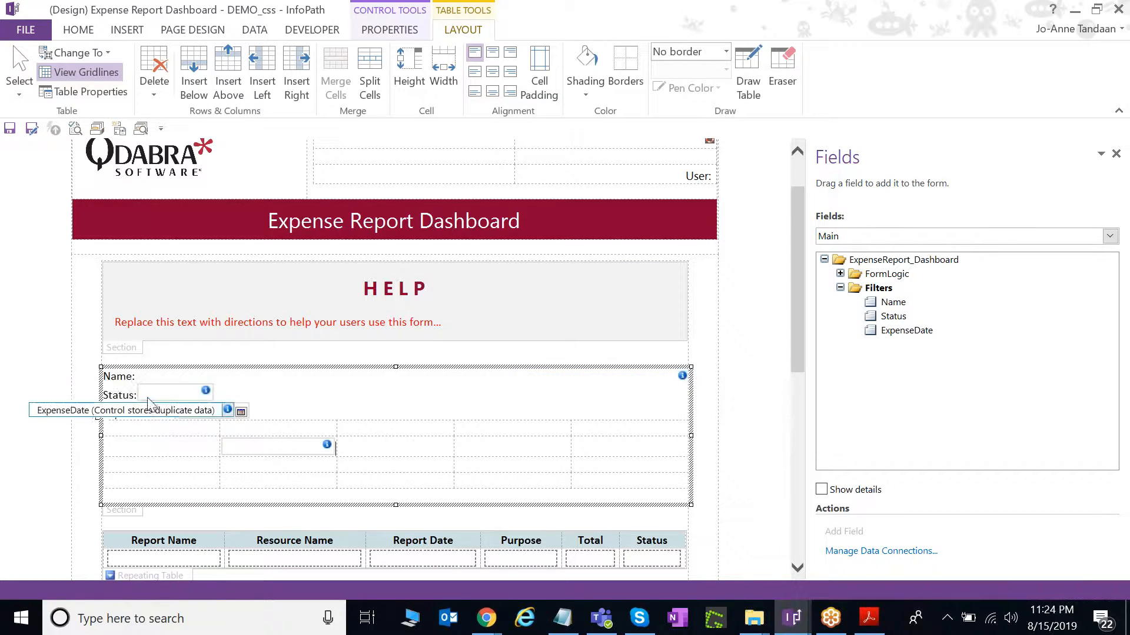
left_click(157, 393)
key("ctrl+x")
left_click(412, 450)
key("ctrl+v")
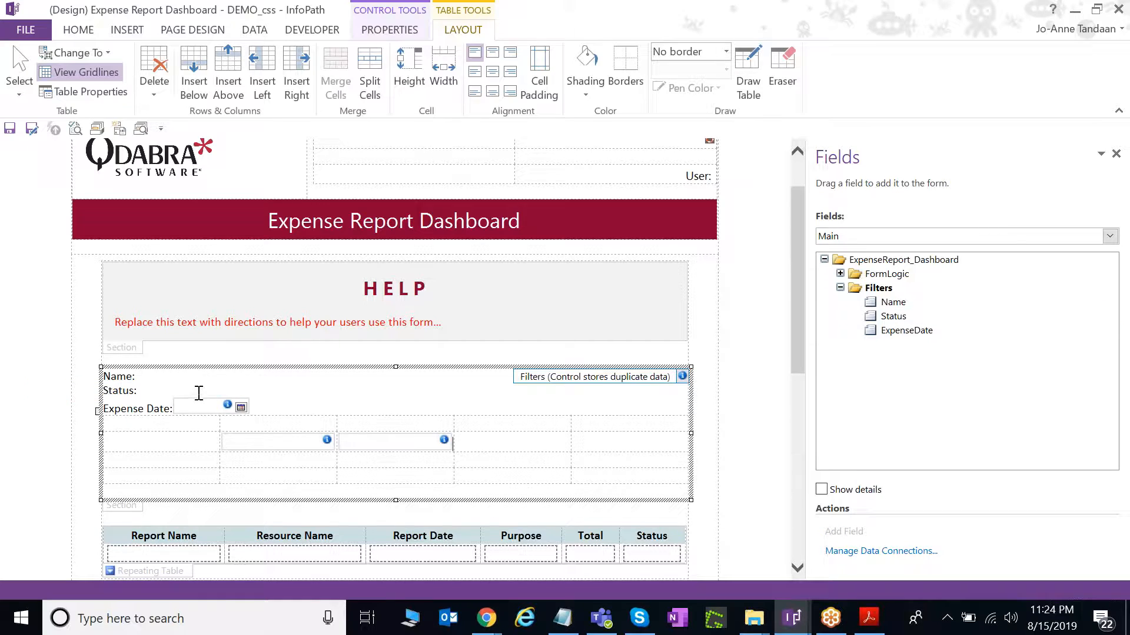
left_click(194, 407)
key("ctrl+x")
left_click(503, 441)
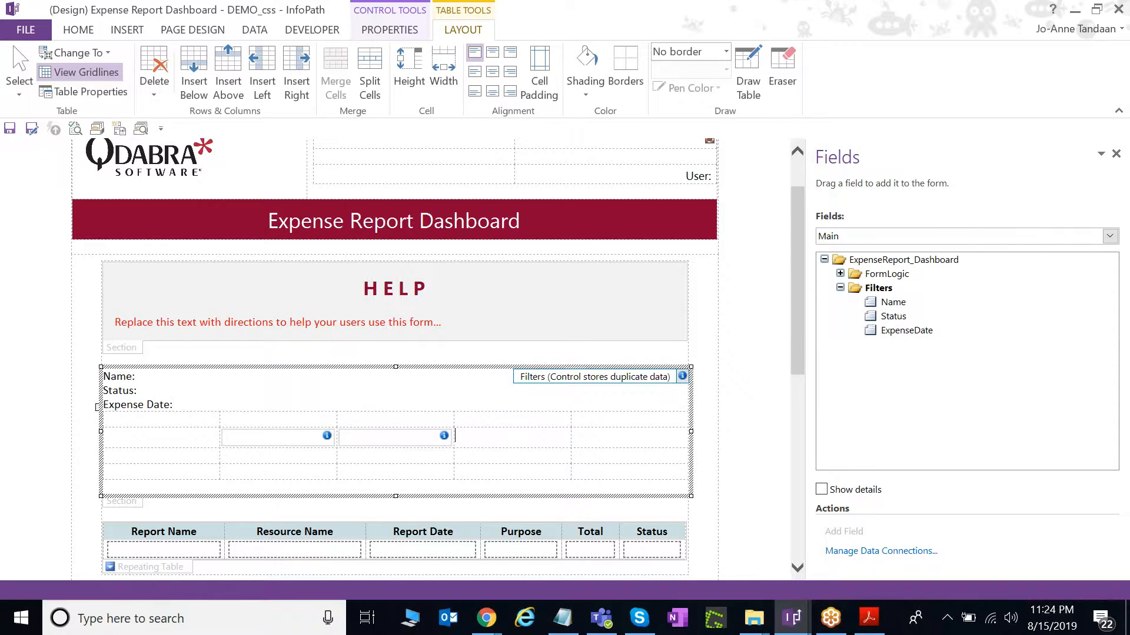
left_click_drag(189, 401, 138, 388)
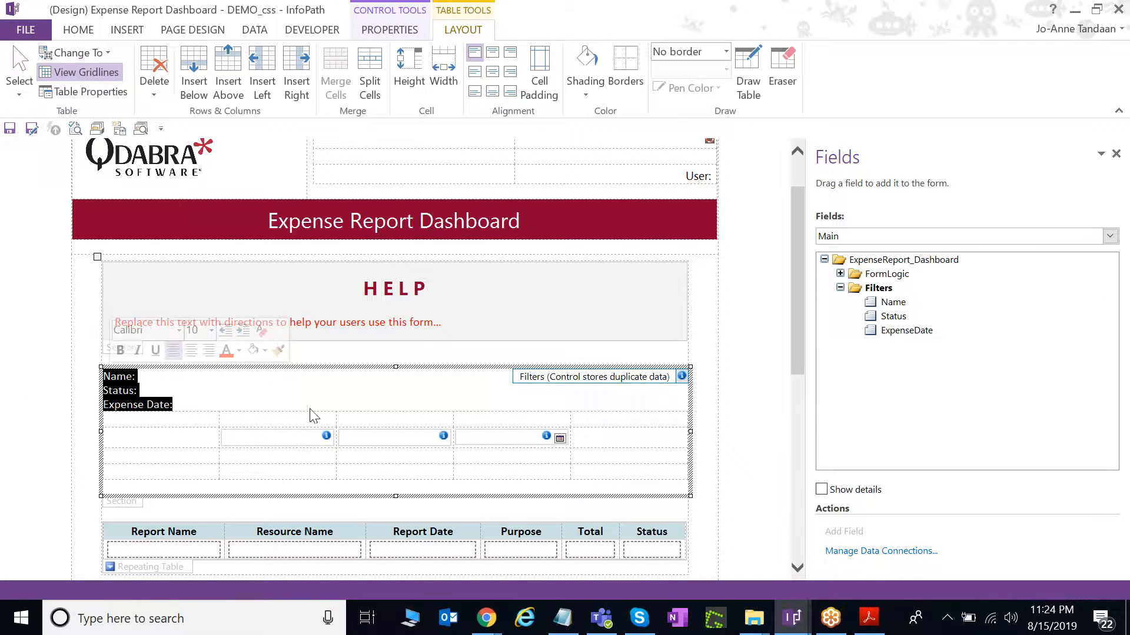
Delete the old filter label lines and select the filter table's three top-row cells.
key("Delete")
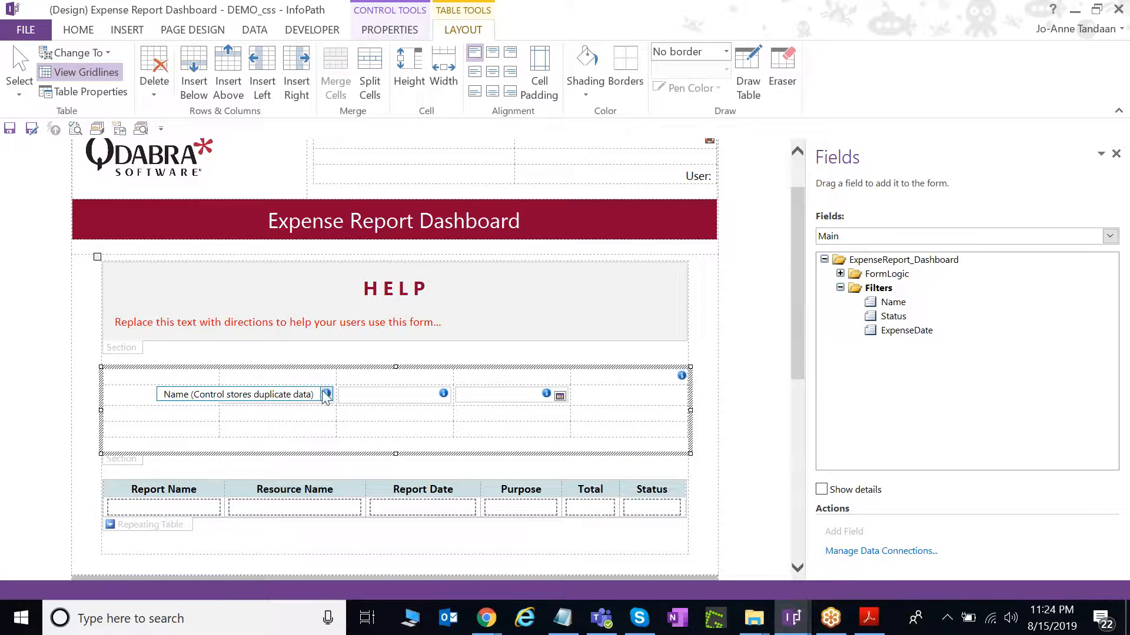
left_click_drag(323, 377, 482, 383)
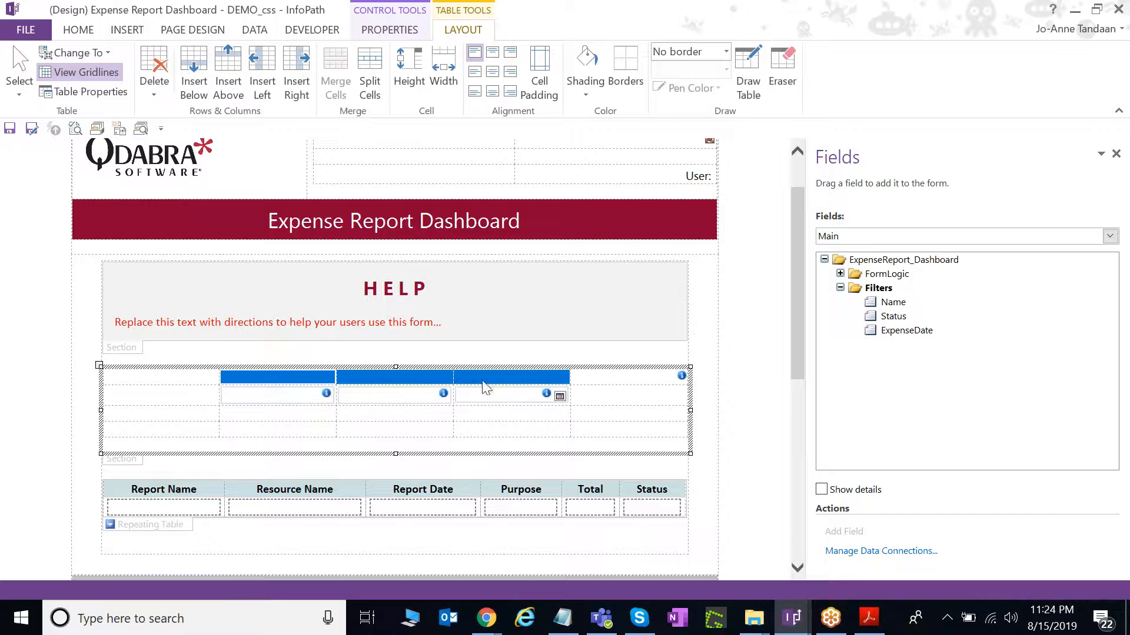
left_click(88, 33)
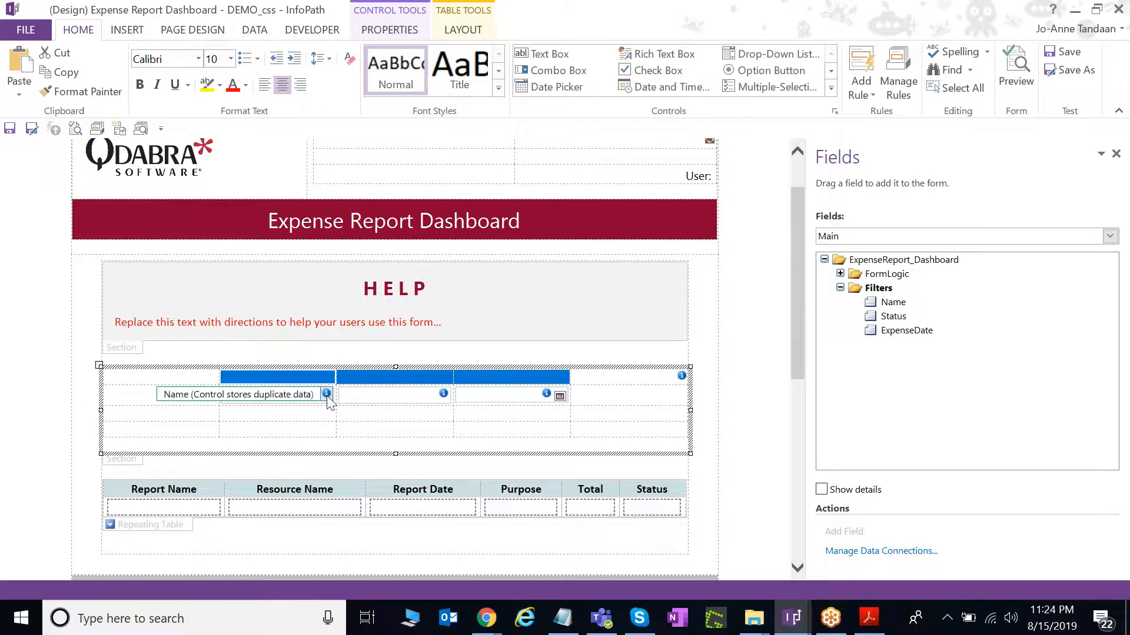
Enter the column headings Employee Name, Status and Report Date above the filter boxes.
left_click(318, 376)
type("Employee N")
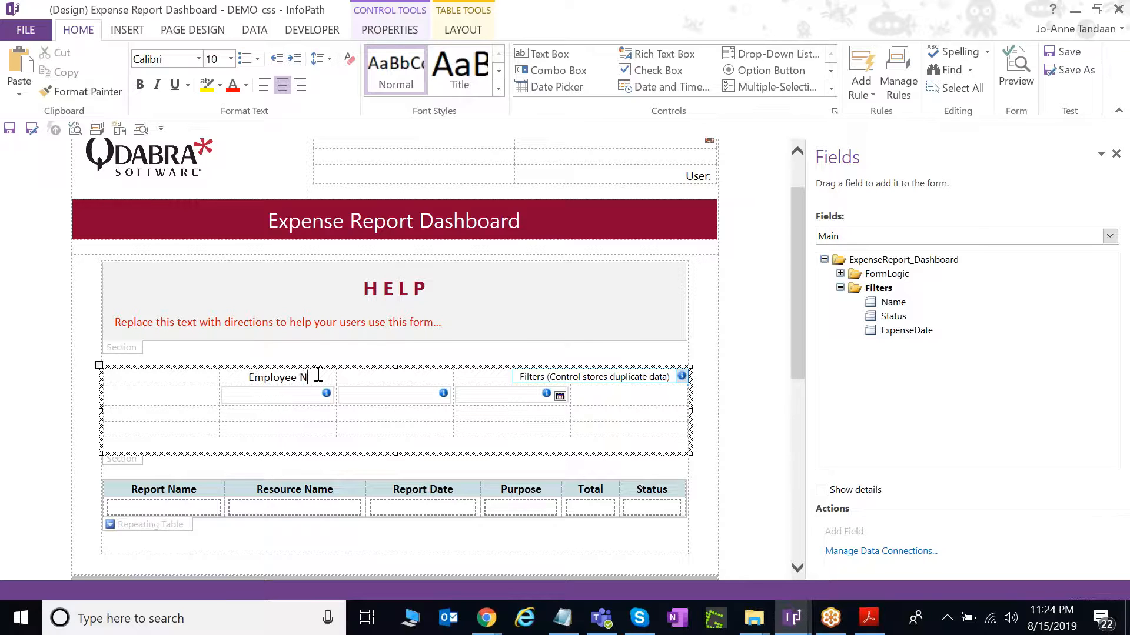
key("Tab")
type("Status")
key("Tab")
type("F")
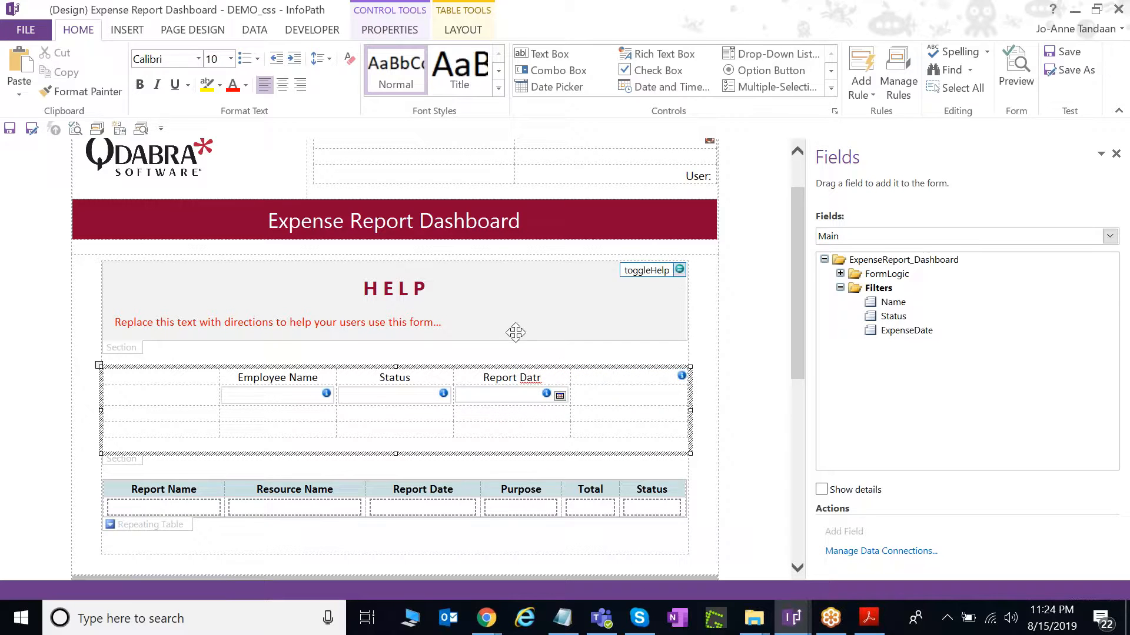
left_click(545, 374)
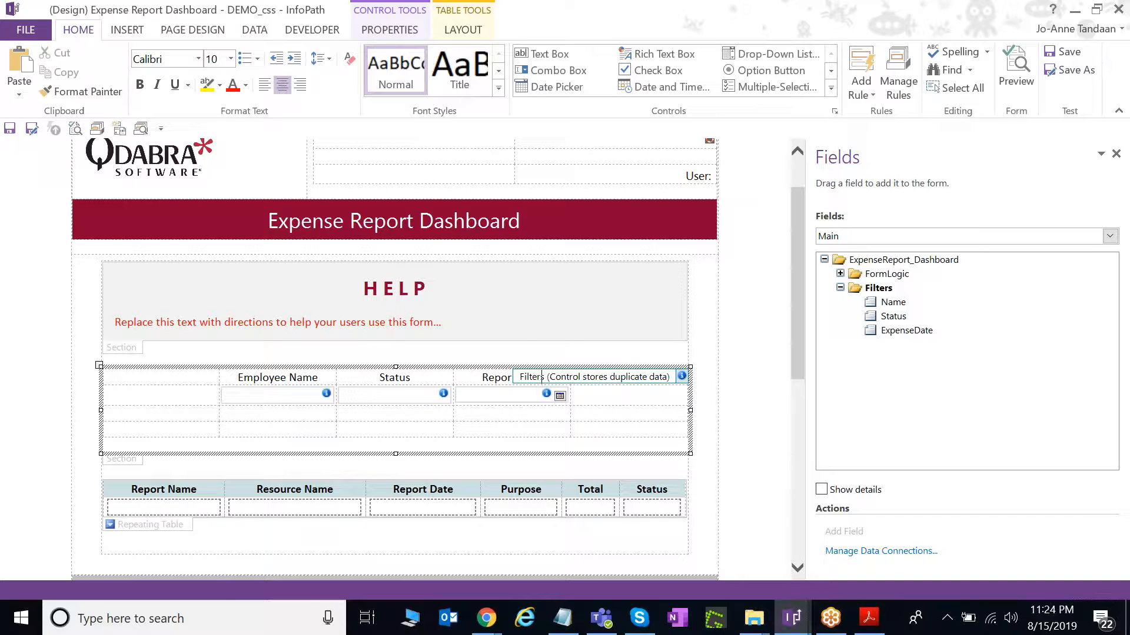
left_click(296, 397)
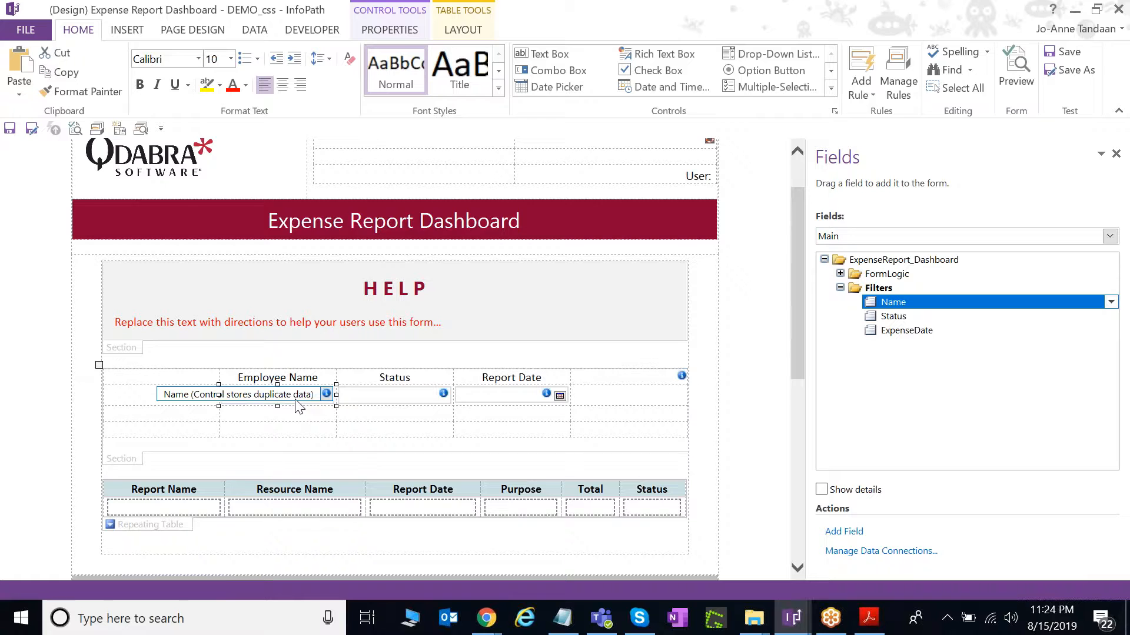
Change the Name filter text box into a drop-down list box.
right_click(297, 398)
mouse_move(335, 368)
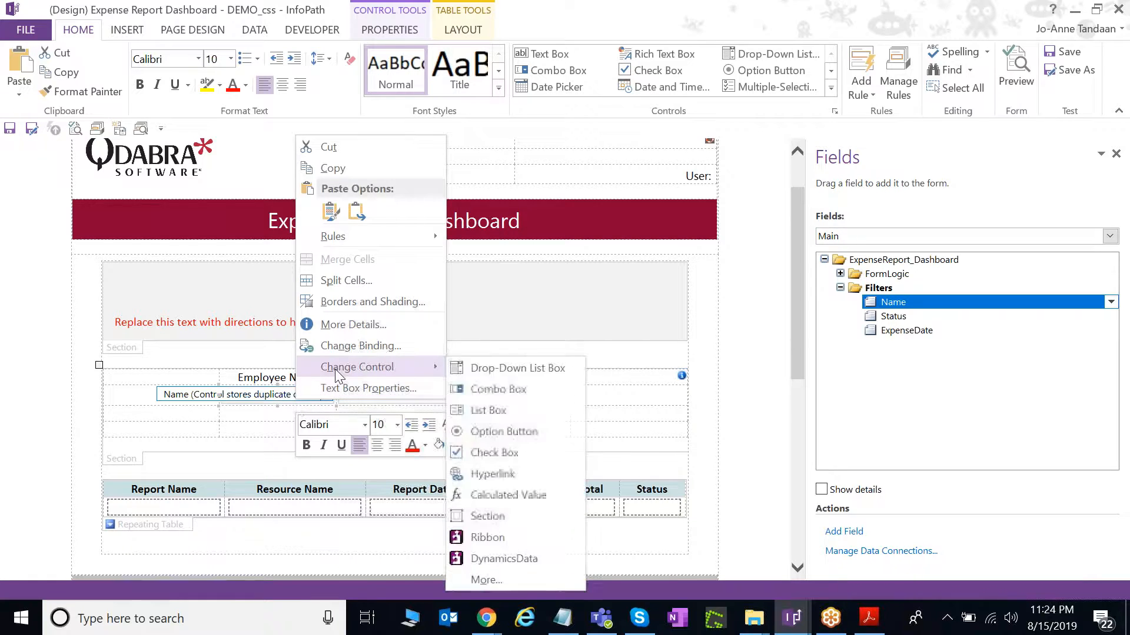
left_click(516, 370)
Change the Status text box into a drop-down list box, then reselect the Employee Name drop-down.
left_click(429, 396)
right_click(429, 398)
mouse_move(475, 368)
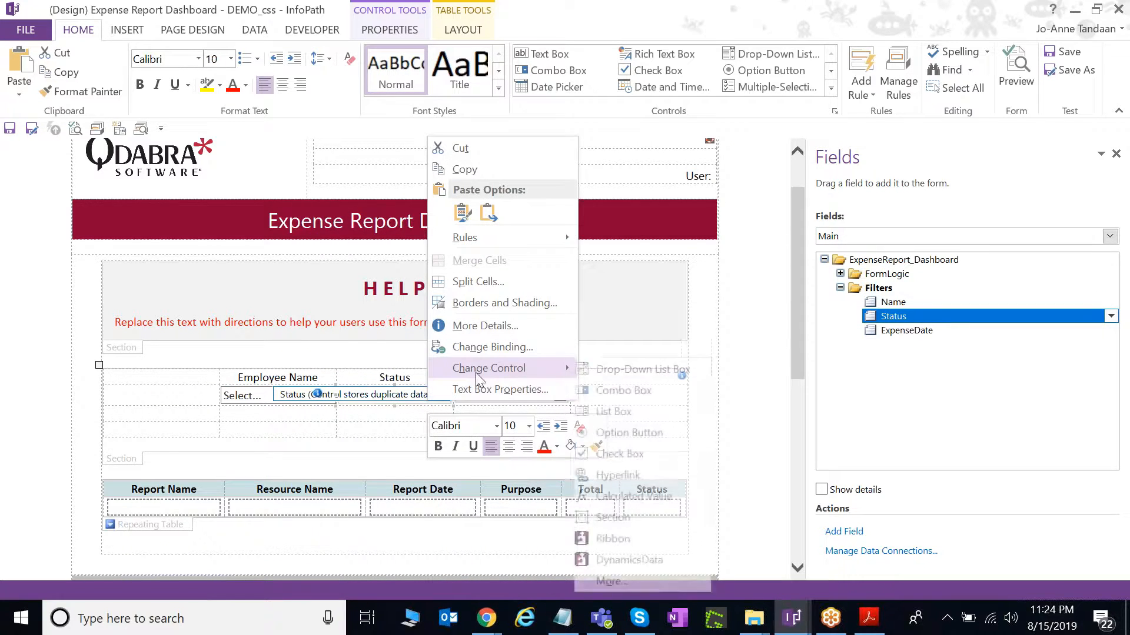
left_click(612, 366)
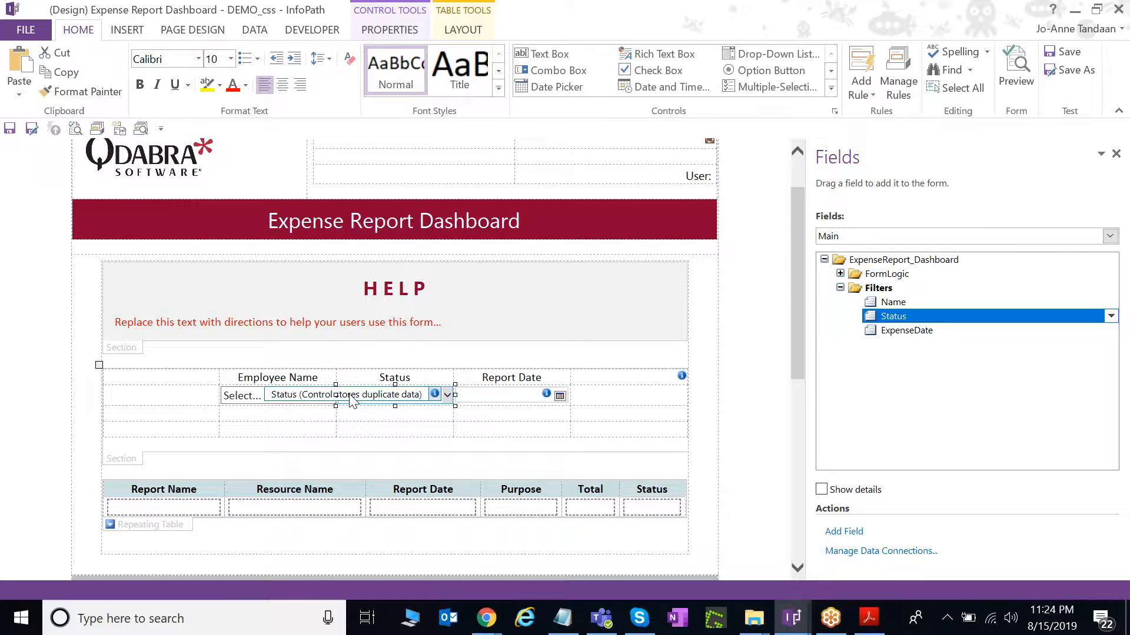
left_click(322, 396)
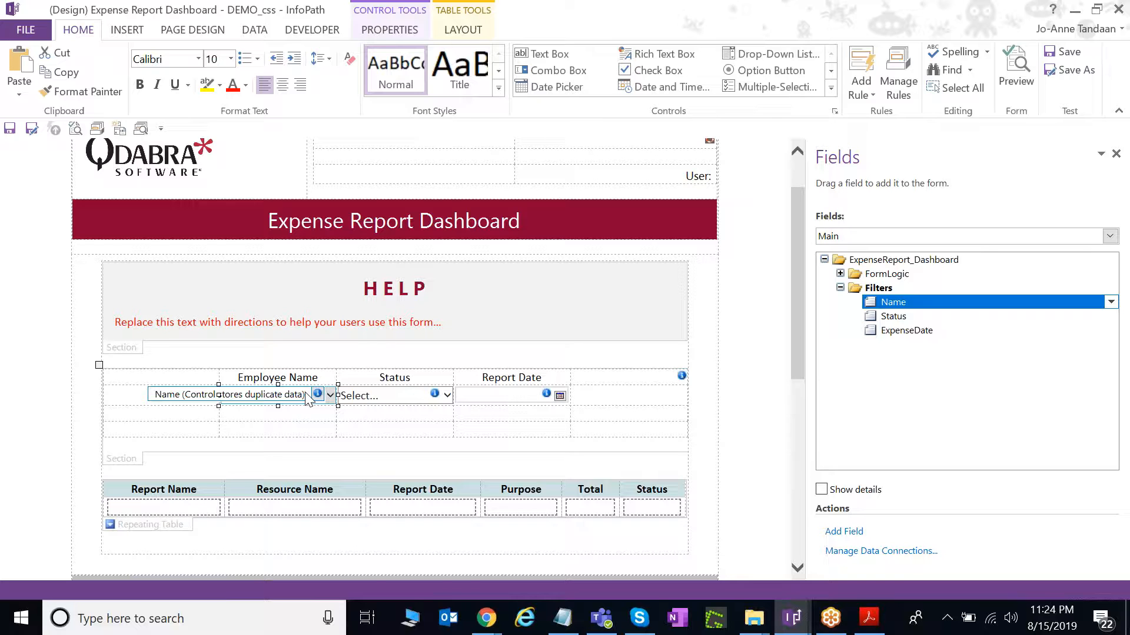
right_click(323, 400)
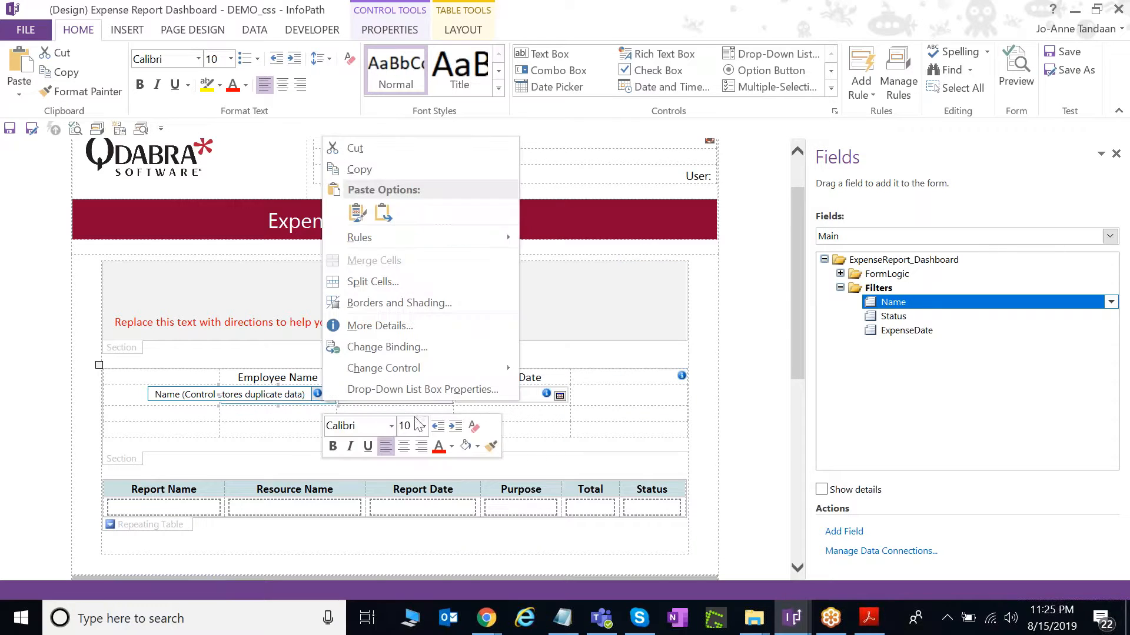
Set the Employee Name drop-down to draw choices from the Resources data source, using d:Title as the value.
left_click(418, 385)
left_click(436, 278)
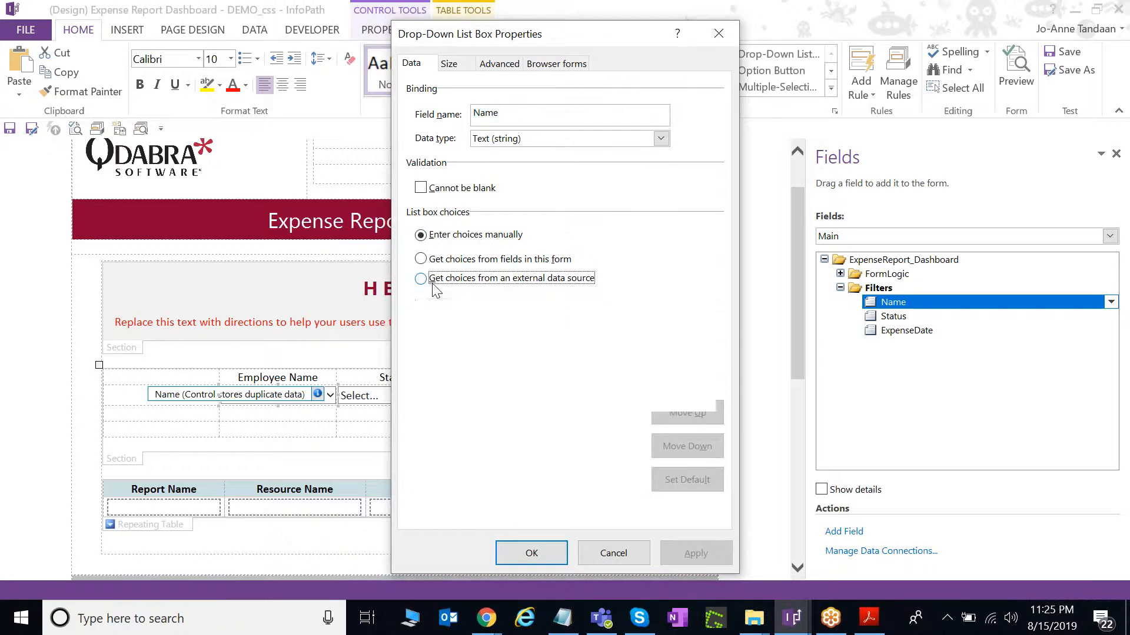
left_click(553, 321)
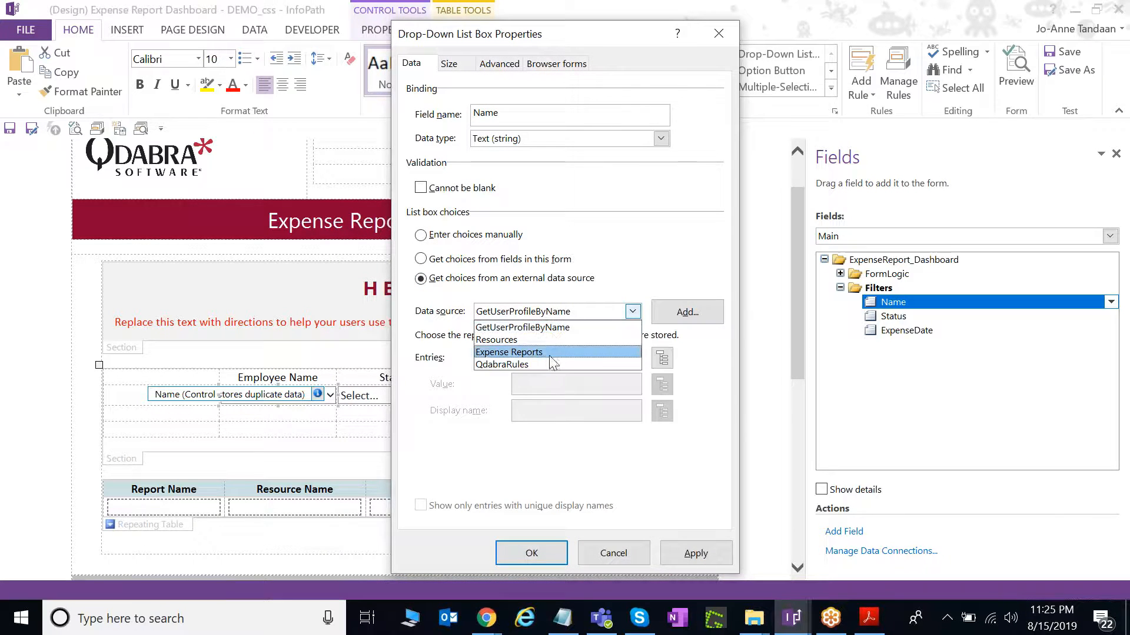
left_click(518, 335)
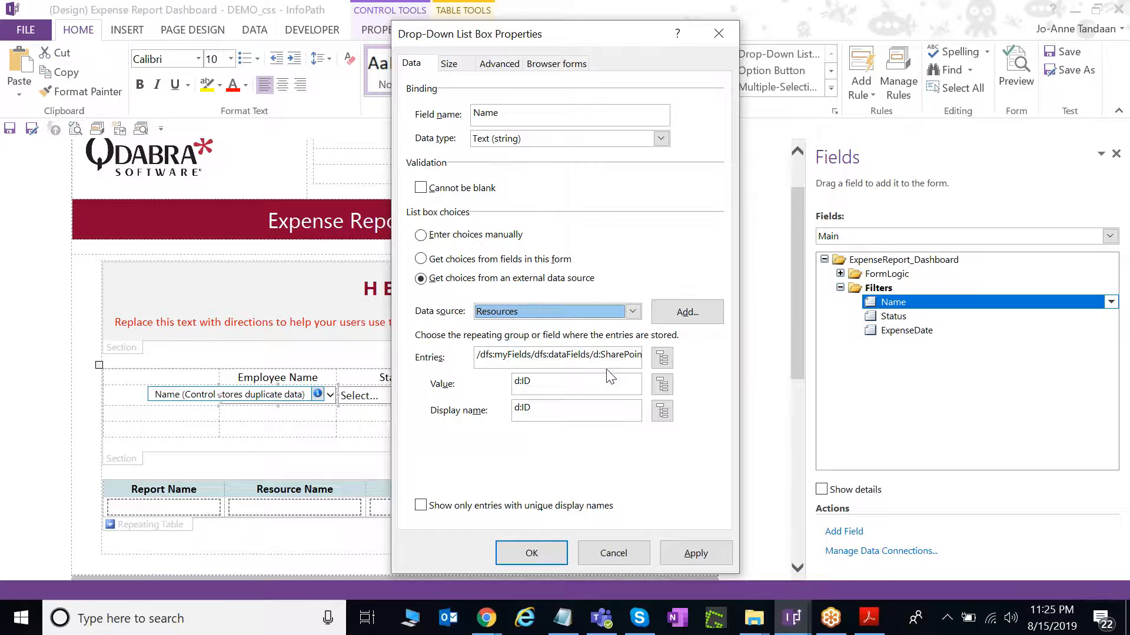
left_click(662, 386)
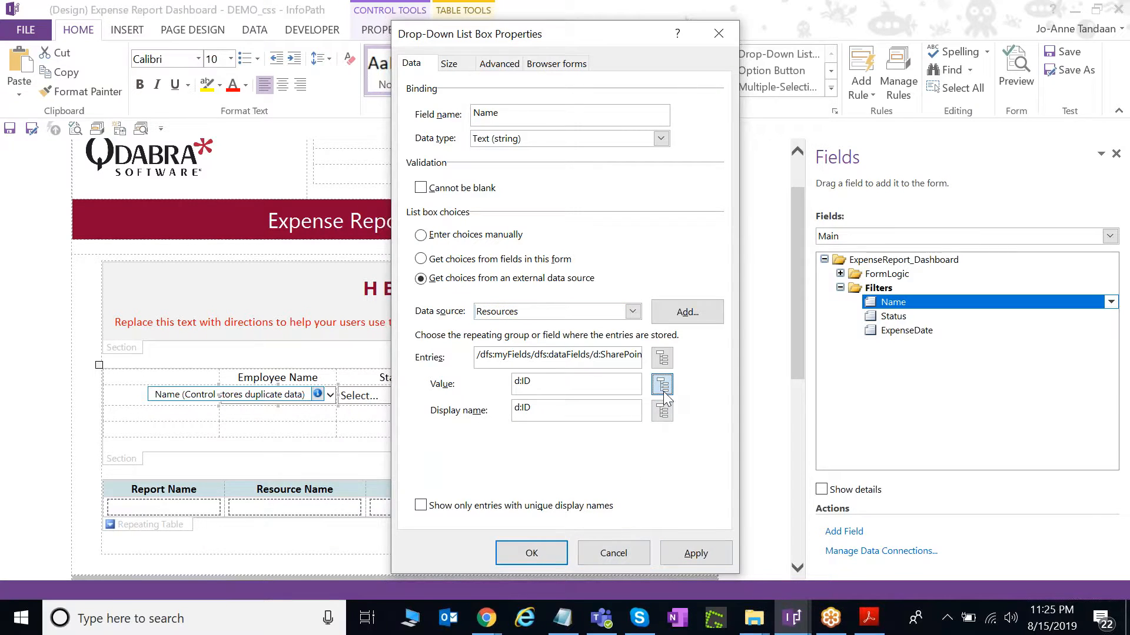
left_click(481, 188)
left_click(577, 474)
left_click(531, 553)
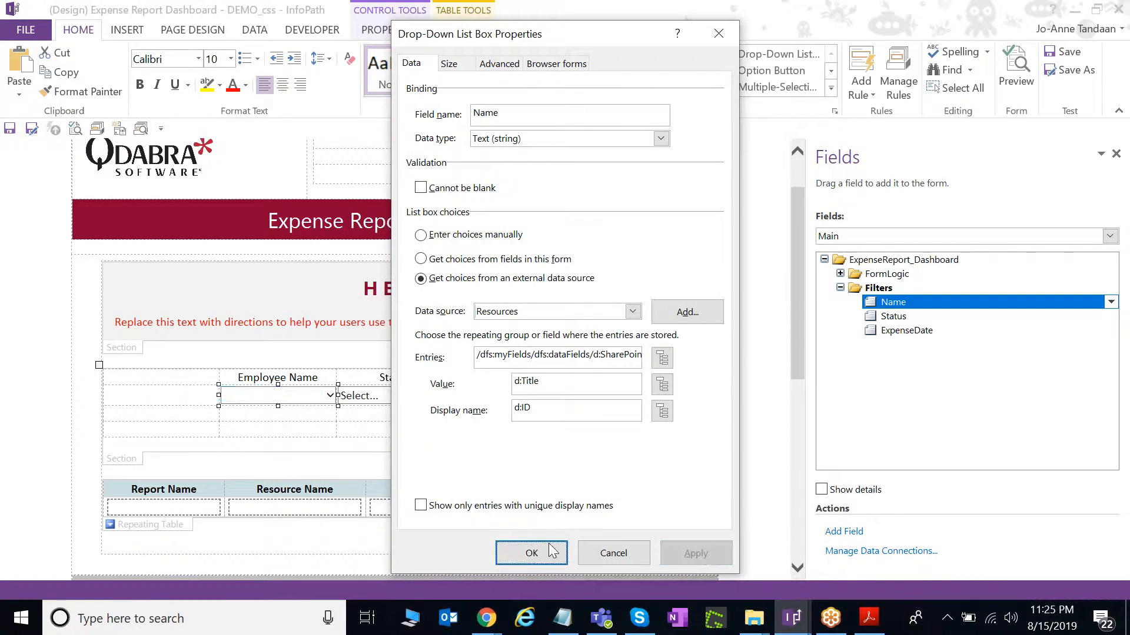
left_click(395, 400)
right_click(398, 400)
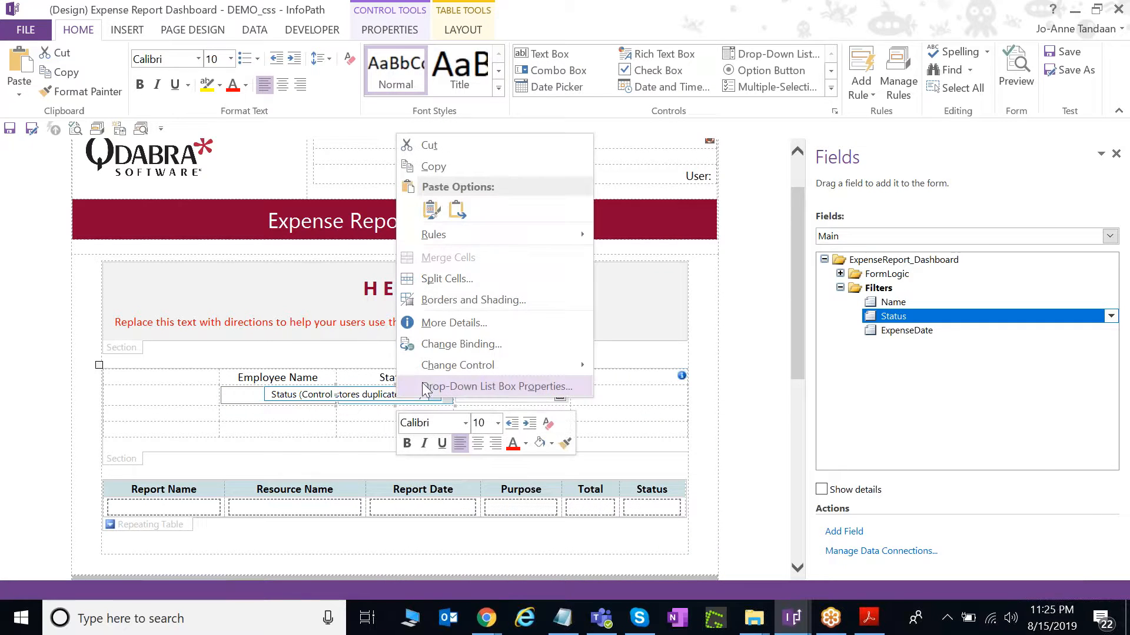
Add the manual choices Submitted, Approved and Paid to the Status drop-down and apply them.
left_click(436, 386)
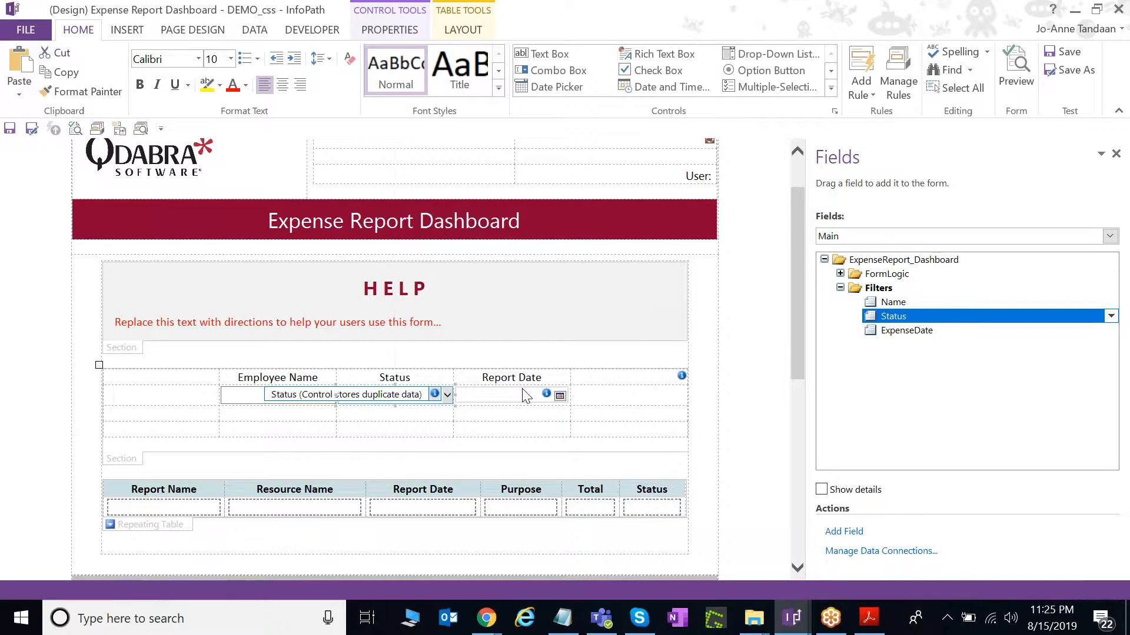
left_click(659, 315)
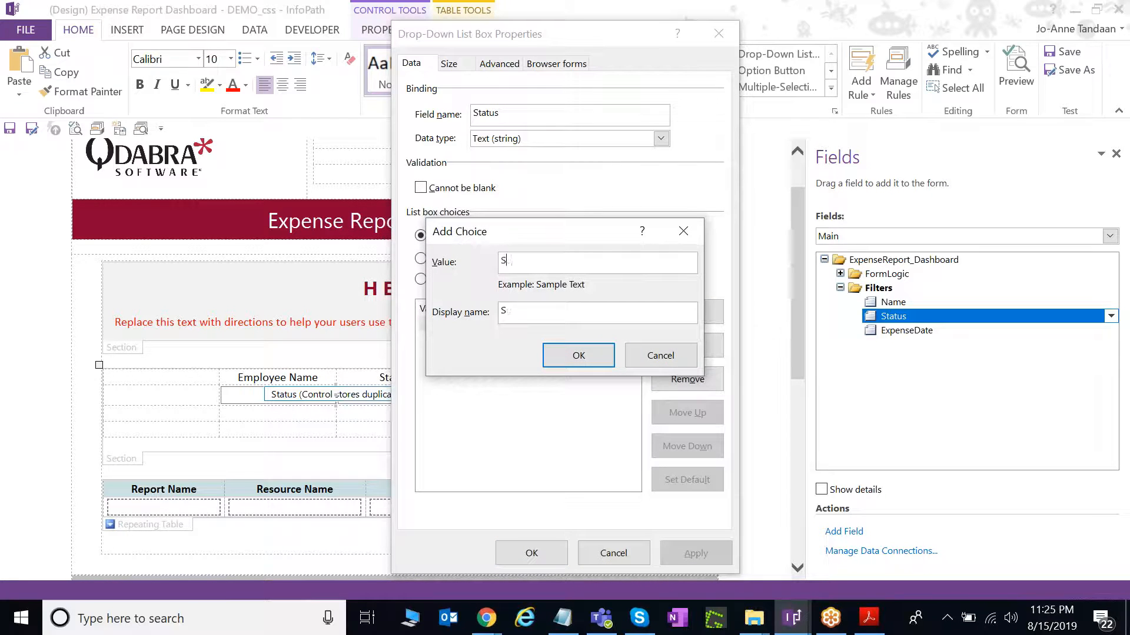
key("Return")
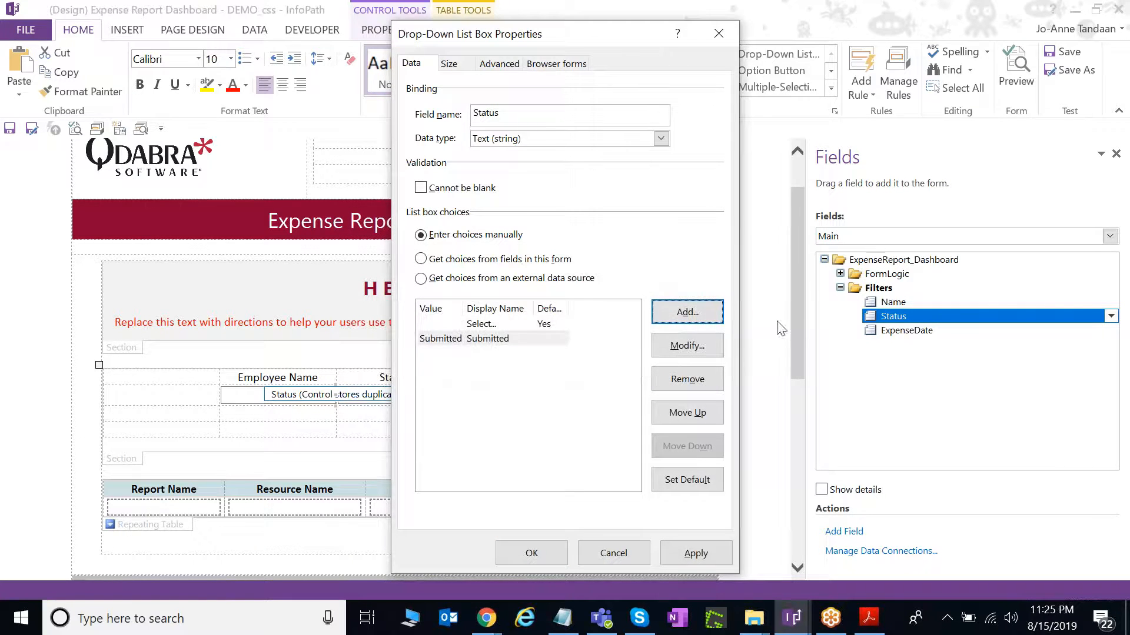
left_click(693, 313)
type("Approve")
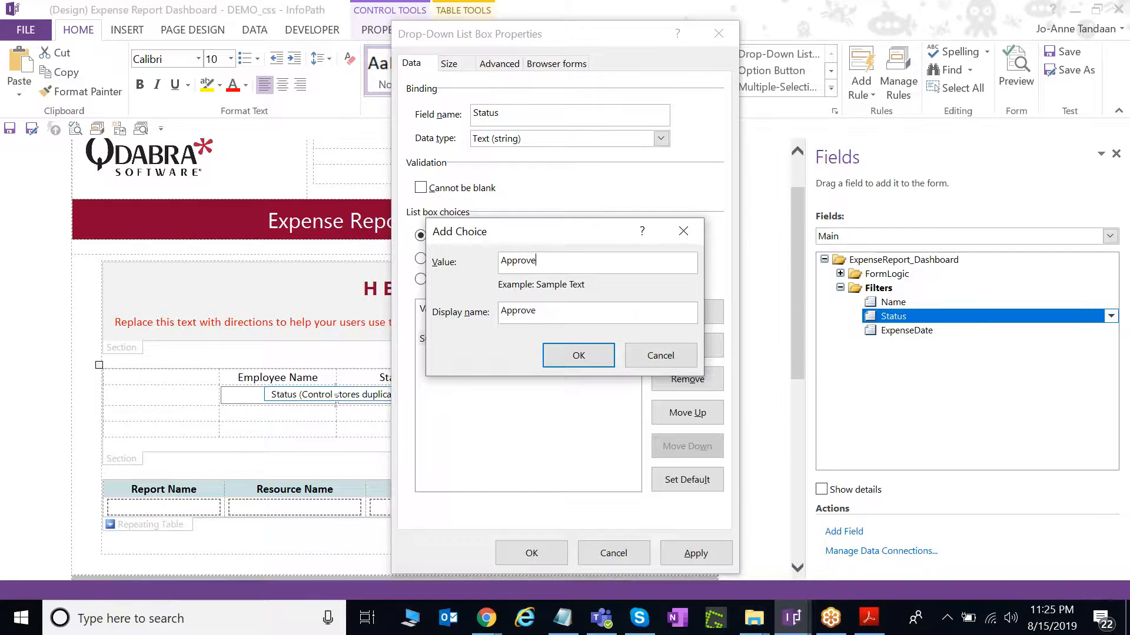
type("d")
key("Return")
left_click(696, 314)
type("Paid")
key("Return")
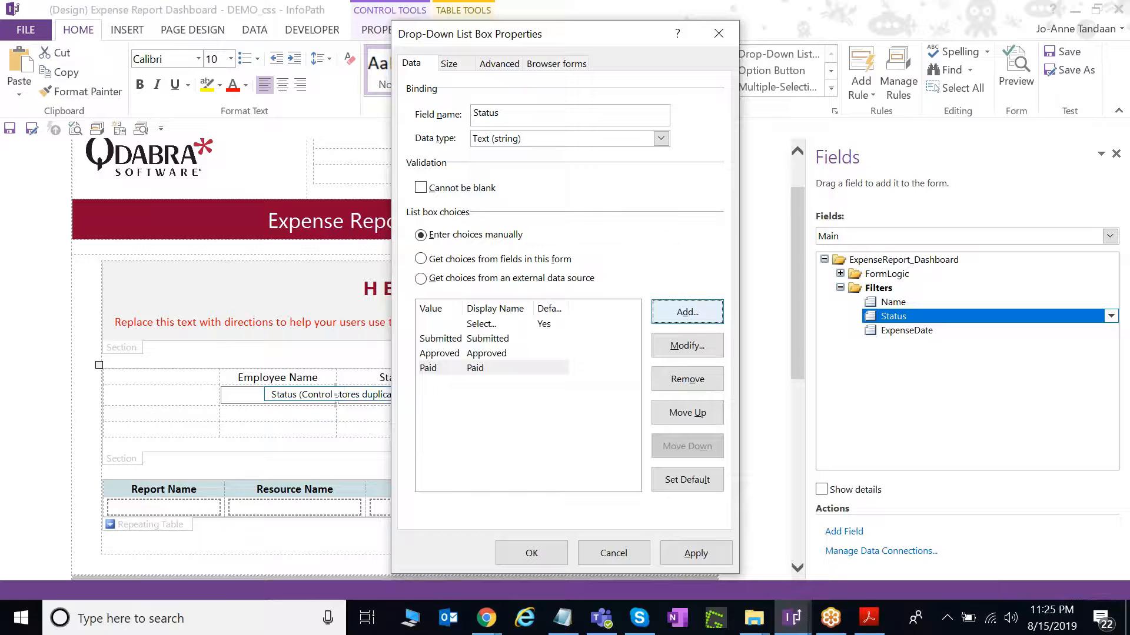
left_click(692, 551)
left_click(514, 552)
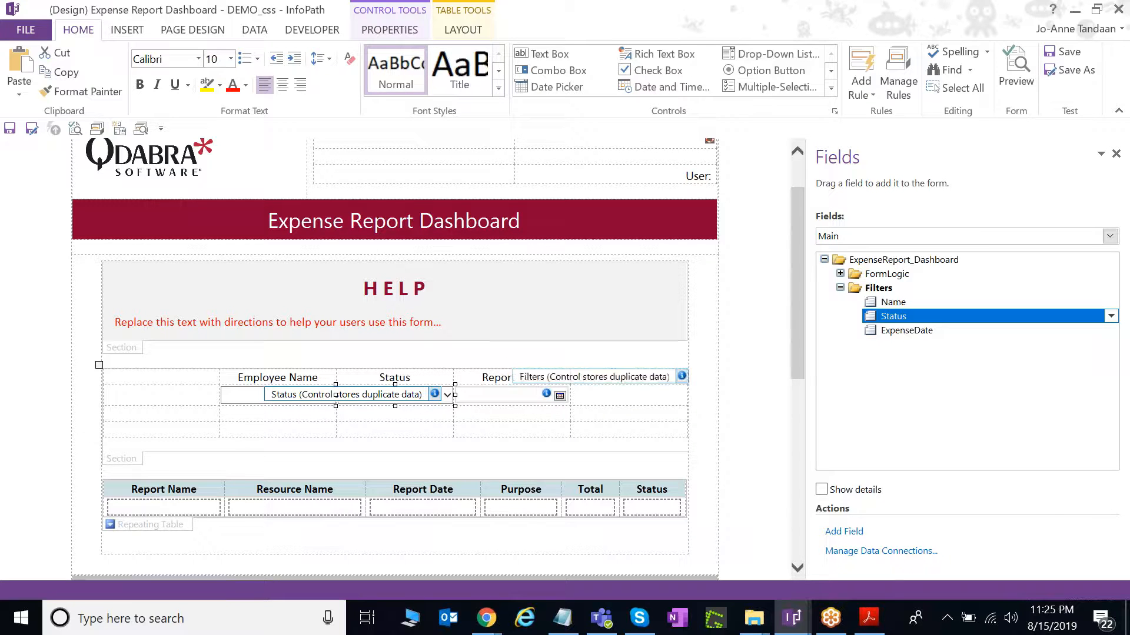
left_click(192, 29)
Switch the form to the 2 Add Filters view.
left_click(54, 73)
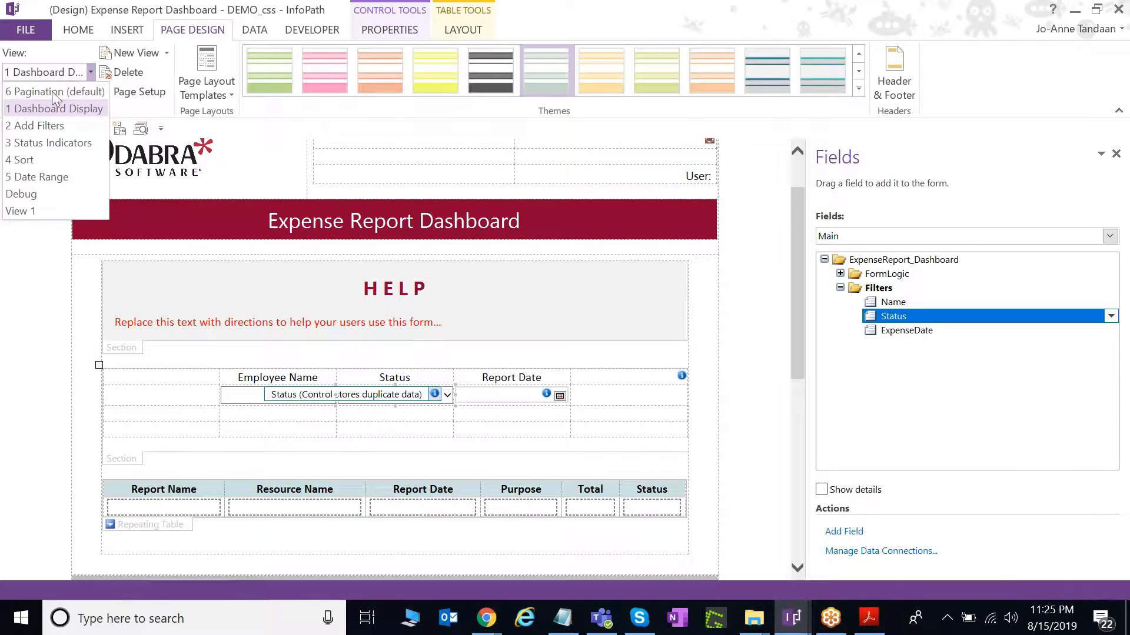
left_click(51, 122)
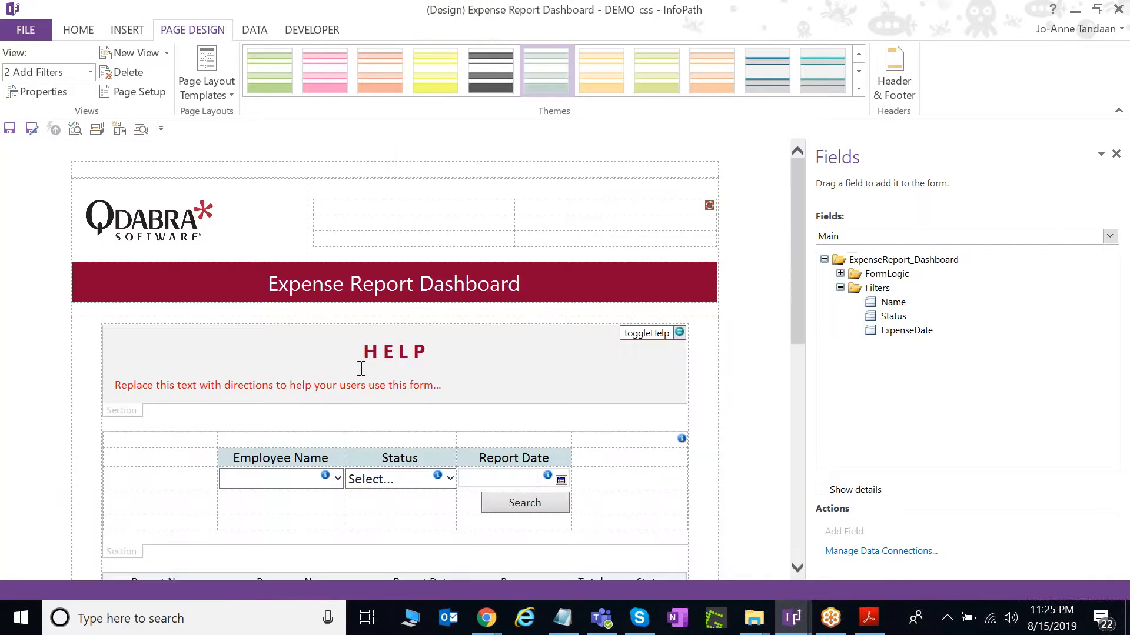
scroll(361, 368, "down", 3)
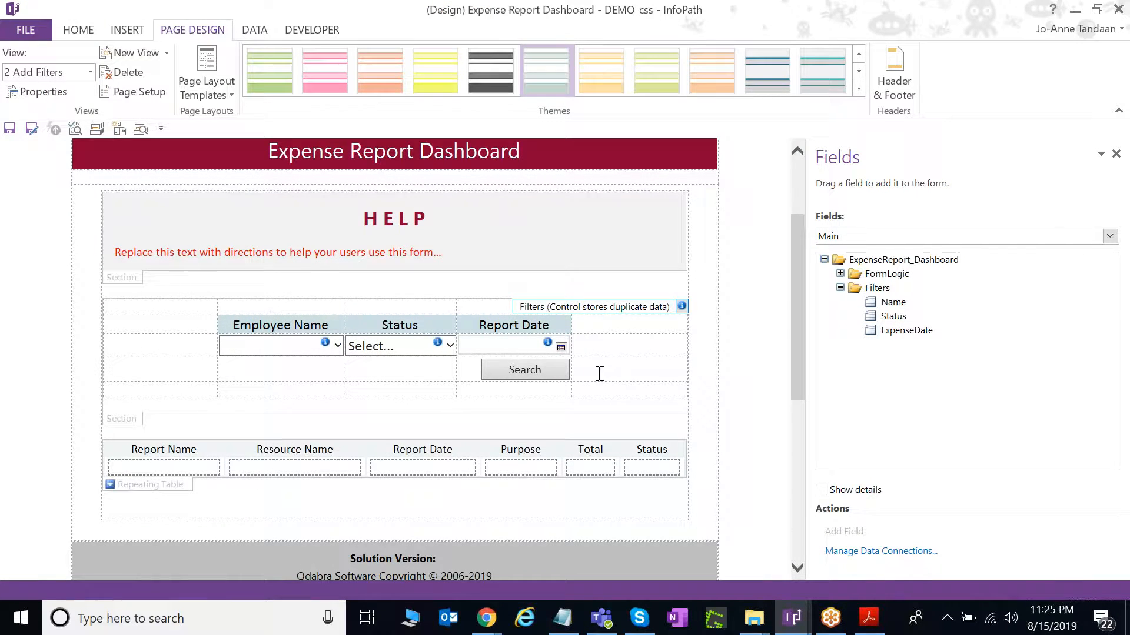
Show the Search button's rules and widen the Rules pane to read the Set Filters rule.
left_click(549, 369)
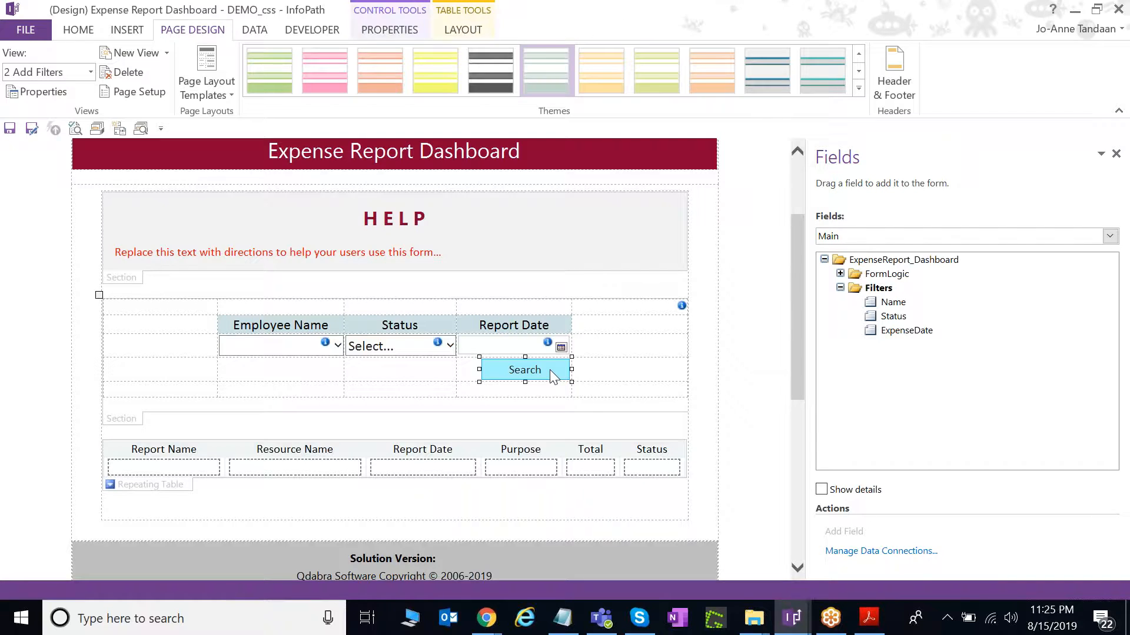
left_click(96, 129)
left_click_drag(931, 314, 794, 316)
left_click_drag(469, 323, 671, 321)
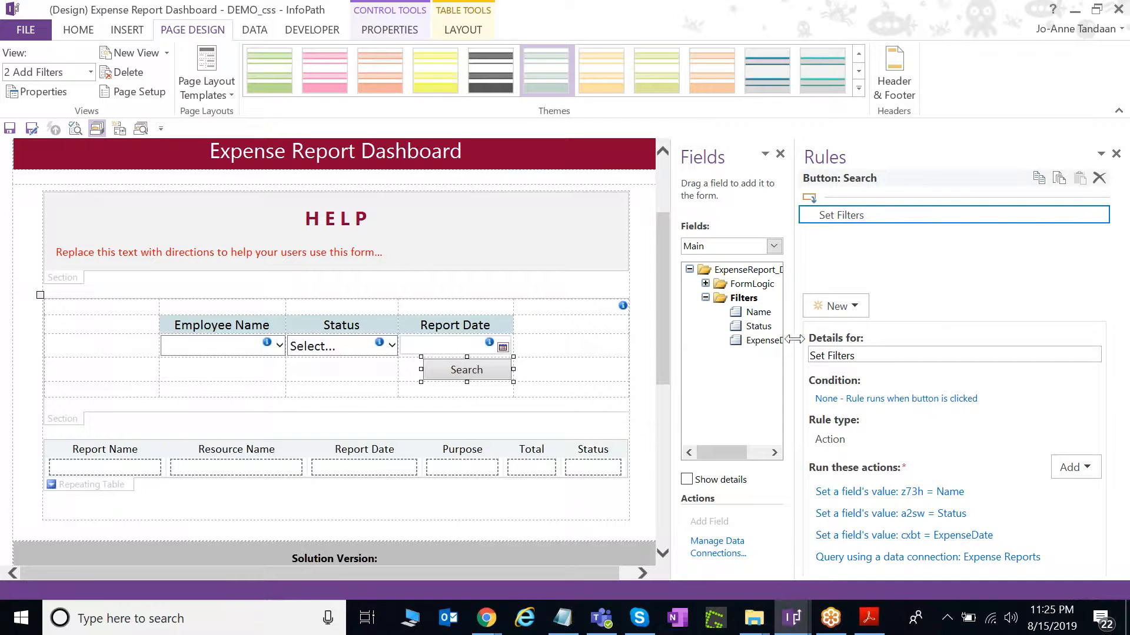
left_click_drag(794, 340, 676, 340)
Open the 'z73h = Name' action and check its target field, leaving z73h selected.
left_click(832, 492)
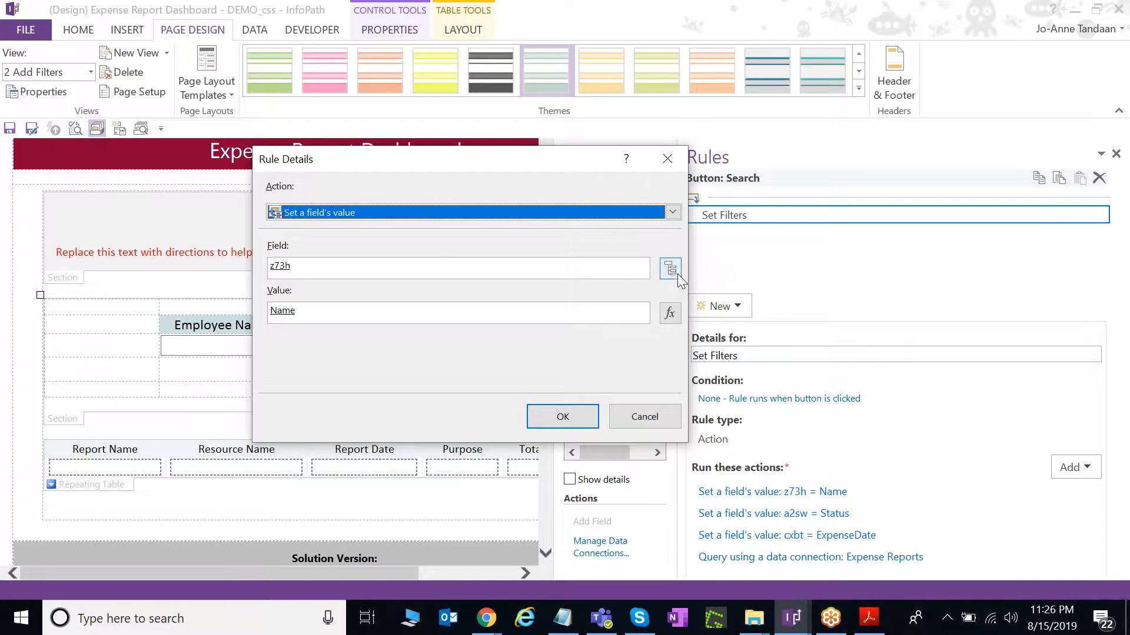
left_click(670, 270)
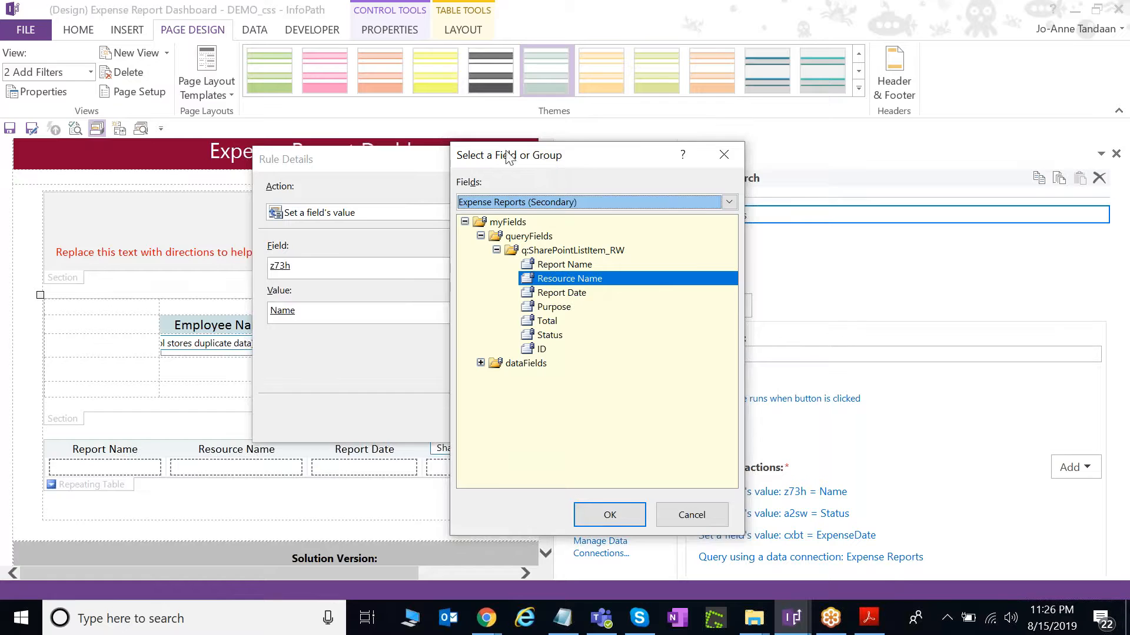
left_click_drag(509, 157, 457, 145)
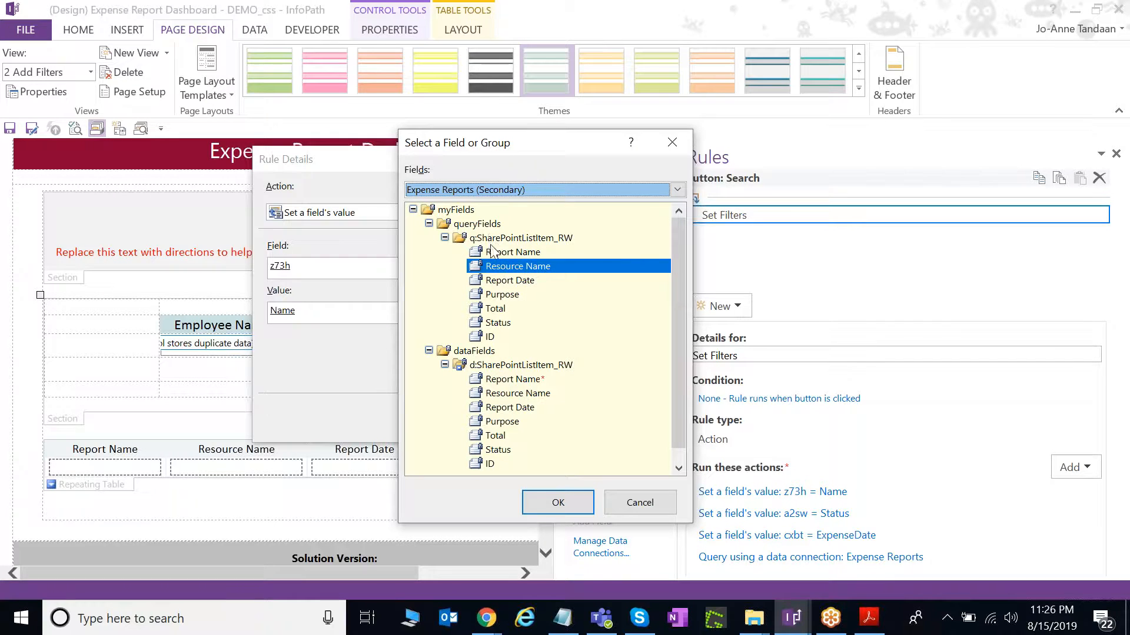
double_click(547, 269)
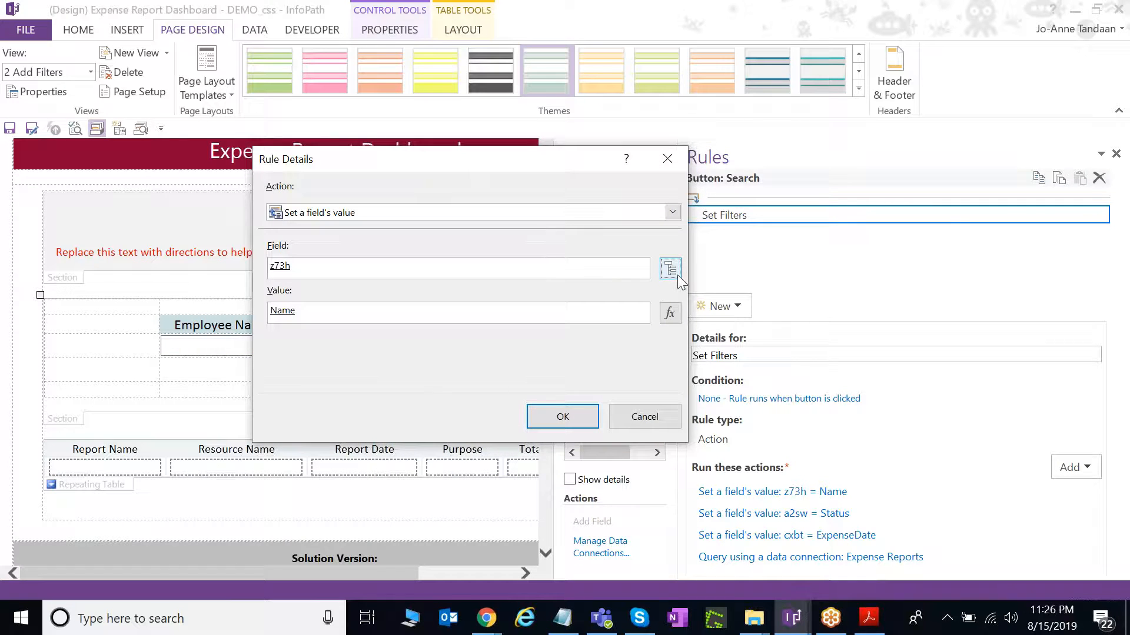
left_click(670, 313)
Review the action's Value formula and close it with Name unchanged.
double_click(219, 224)
left_click_drag(470, 118, 567, 145)
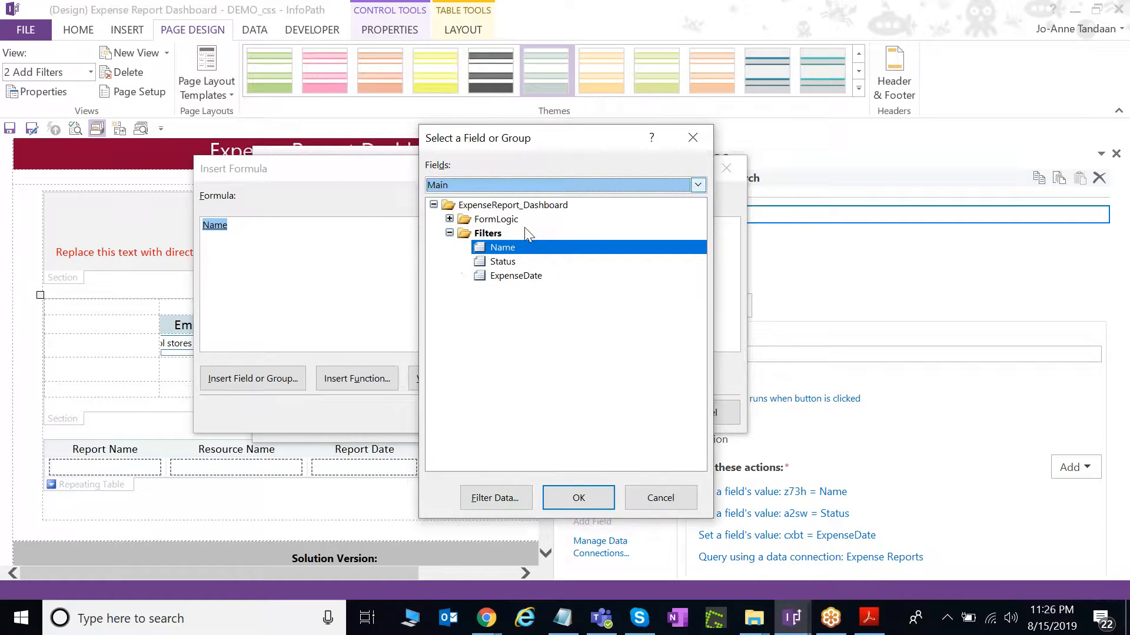
double_click(510, 248)
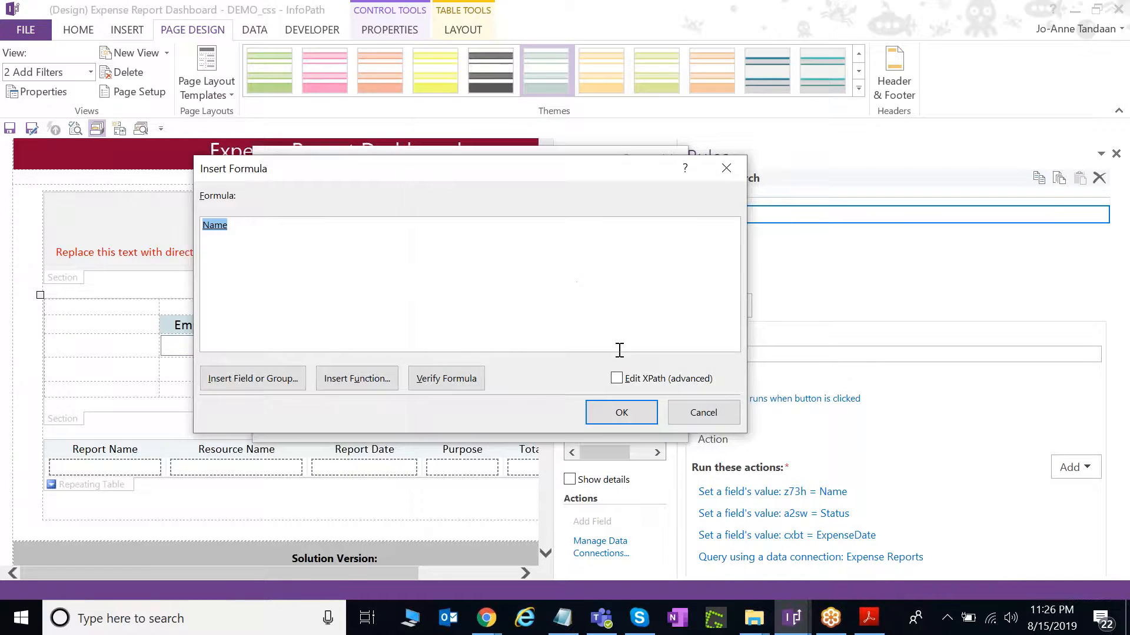
left_click(624, 413)
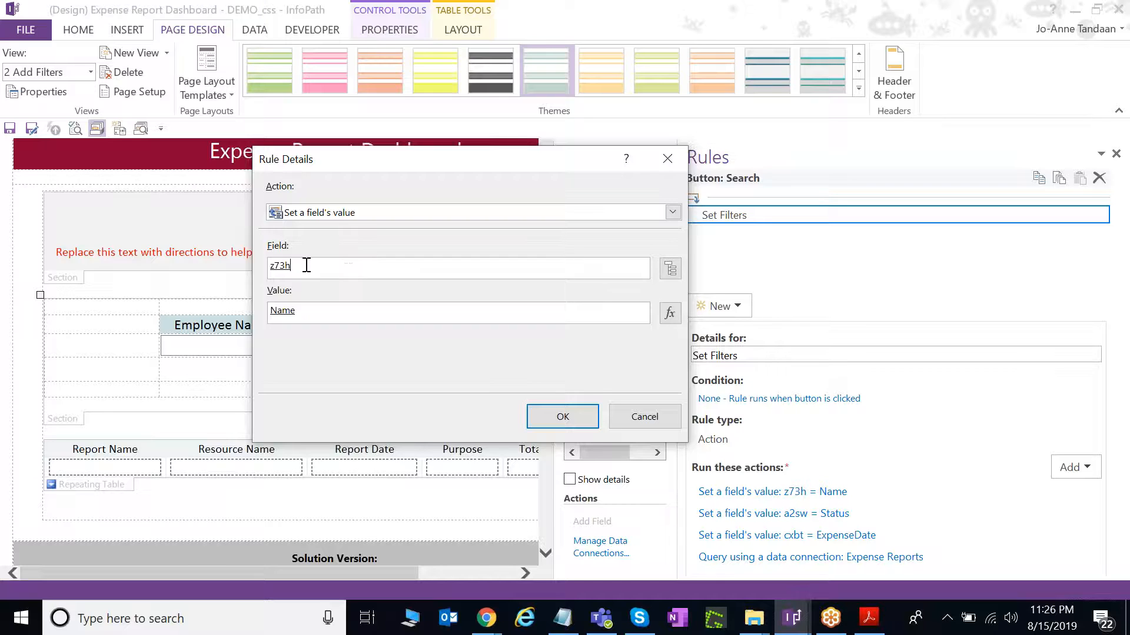
Confirm the target field is still z73h and close the action details.
left_click_drag(295, 267, 272, 264)
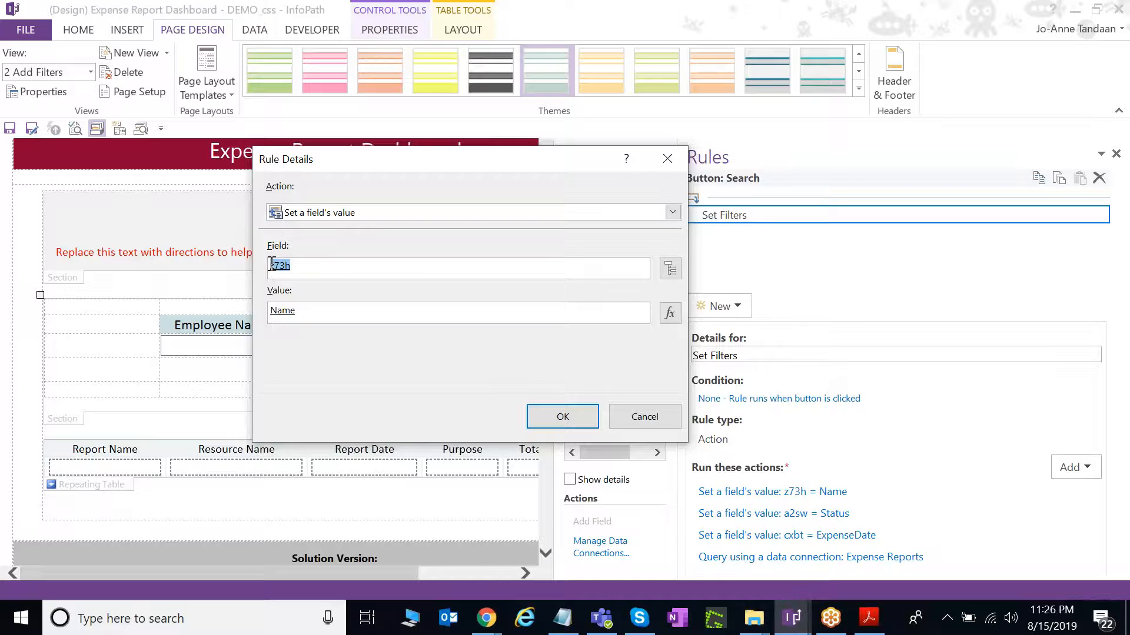
left_click(670, 269)
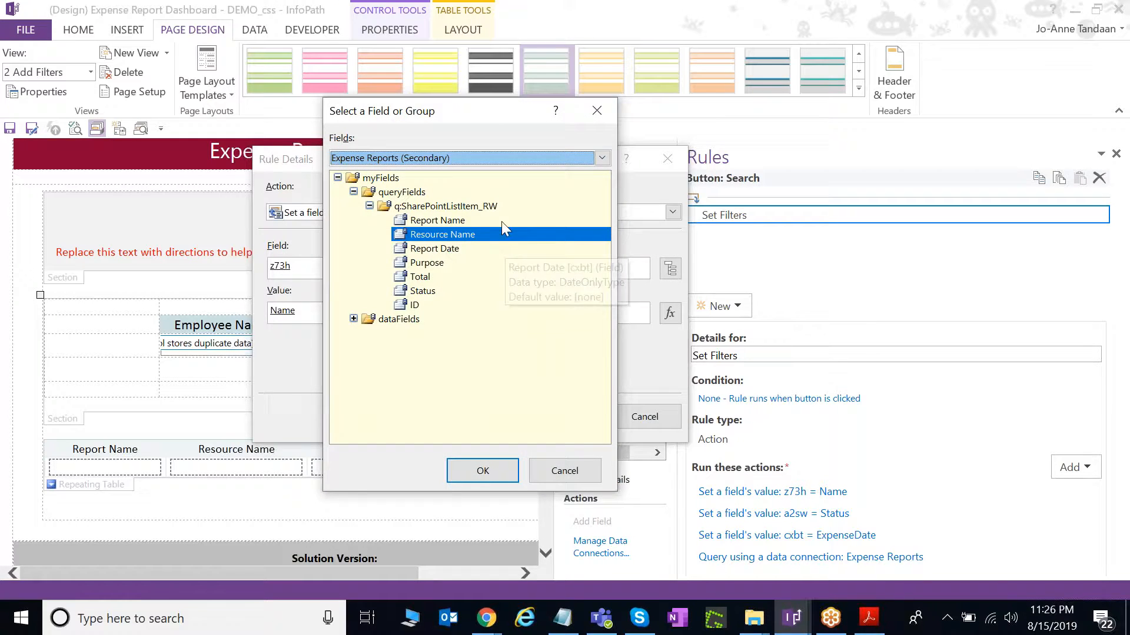
left_click_drag(471, 110, 559, 137)
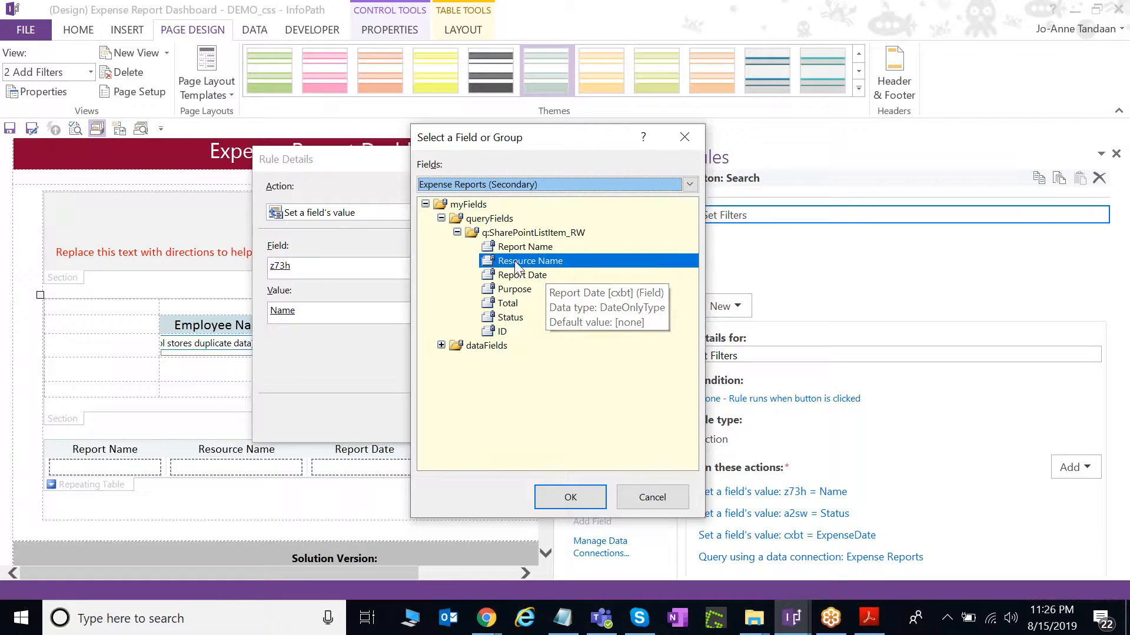
double_click(551, 263)
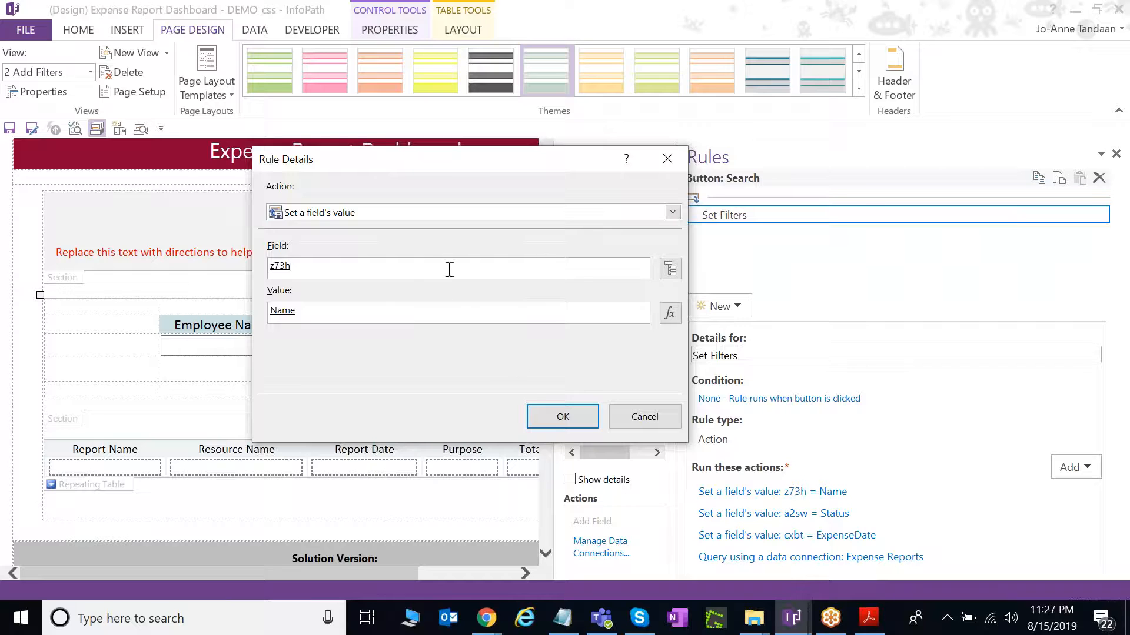
left_click(563, 419)
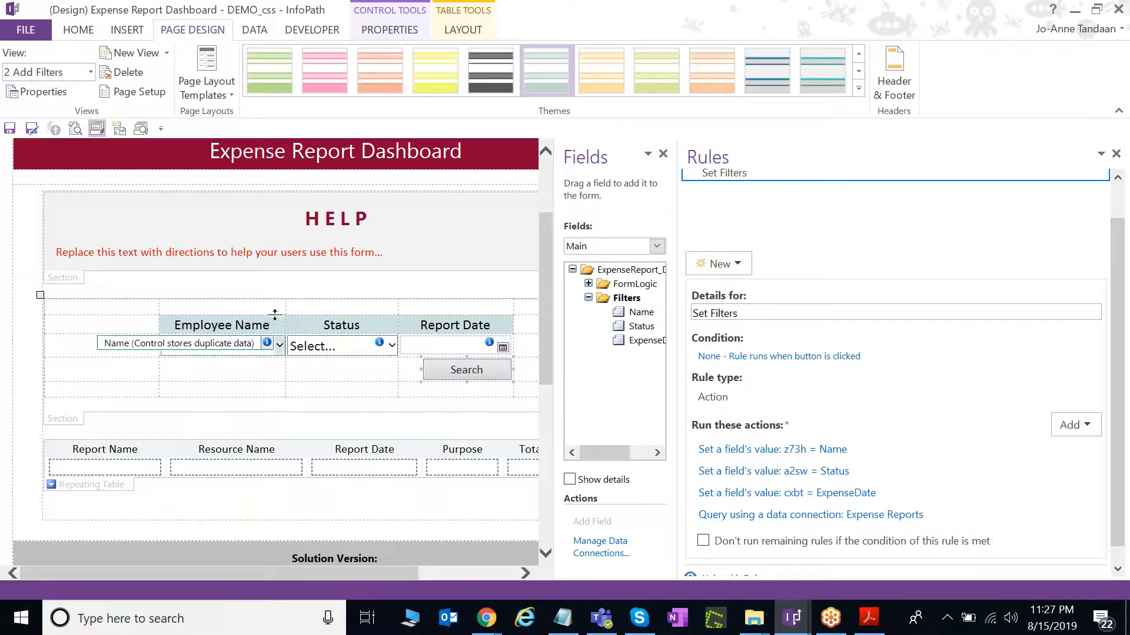
left_click(114, 480)
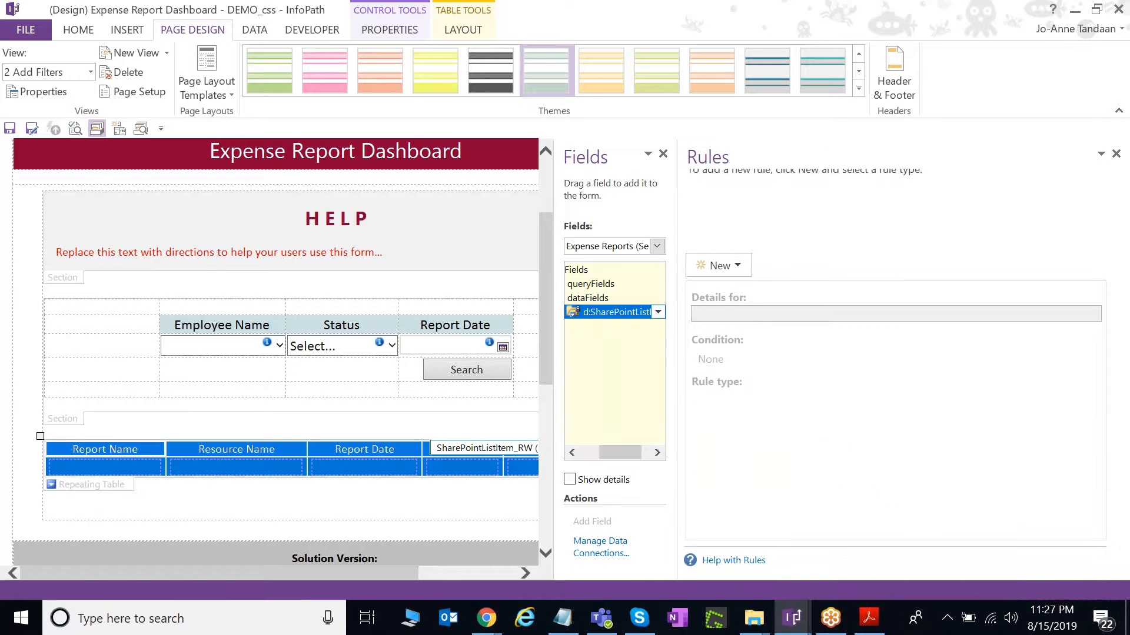
Add a formatting rule to the repeating table with condition Status is equal to "Submitted".
left_click(729, 266)
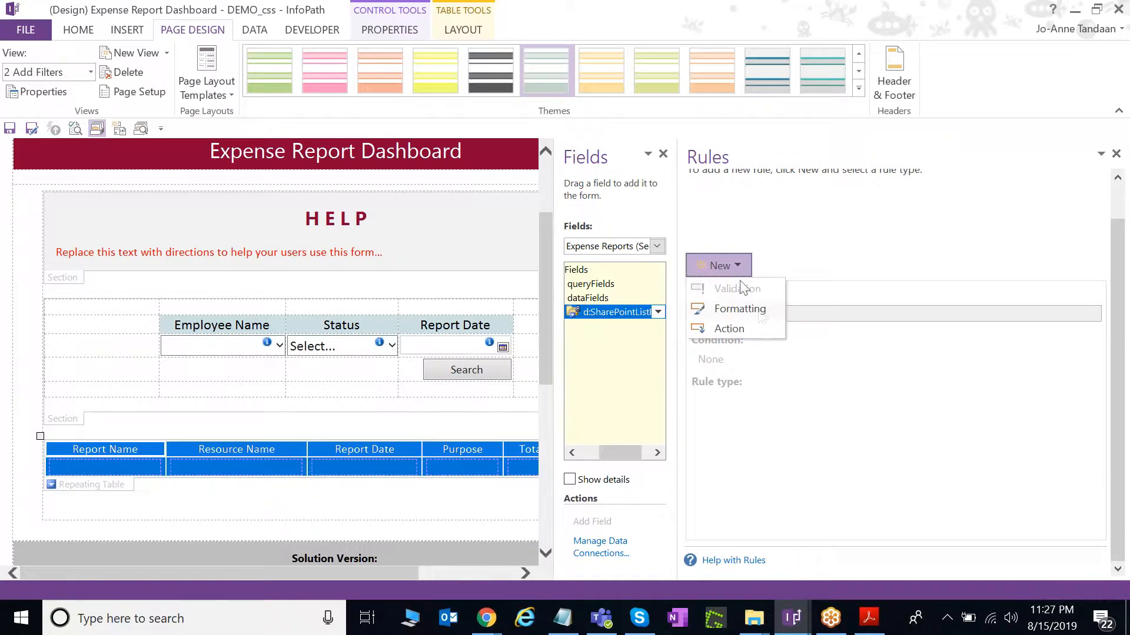
left_click(759, 311)
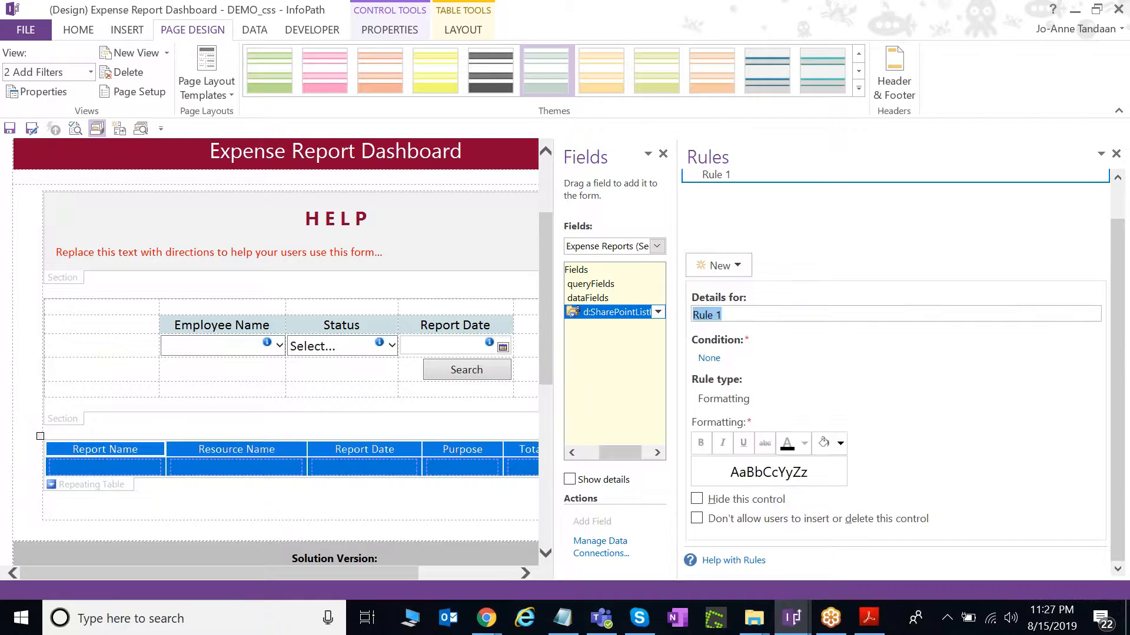
left_click(709, 358)
left_click(331, 301)
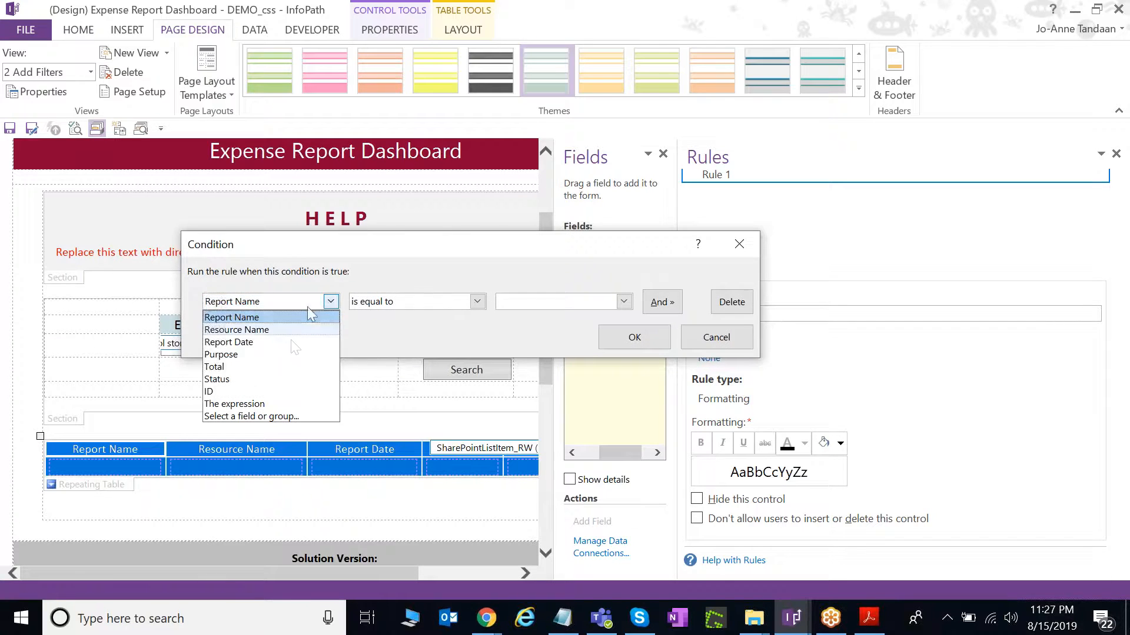
left_click(294, 378)
left_click(432, 305)
left_click(431, 305)
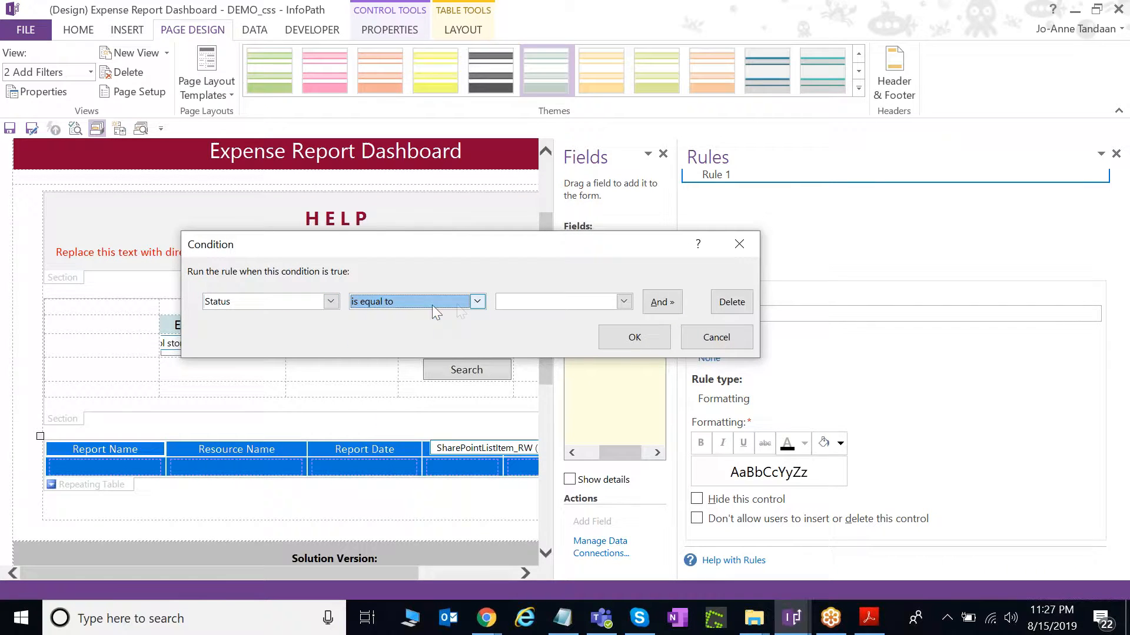
left_click(580, 306)
left_click(579, 319)
type("Submitted")
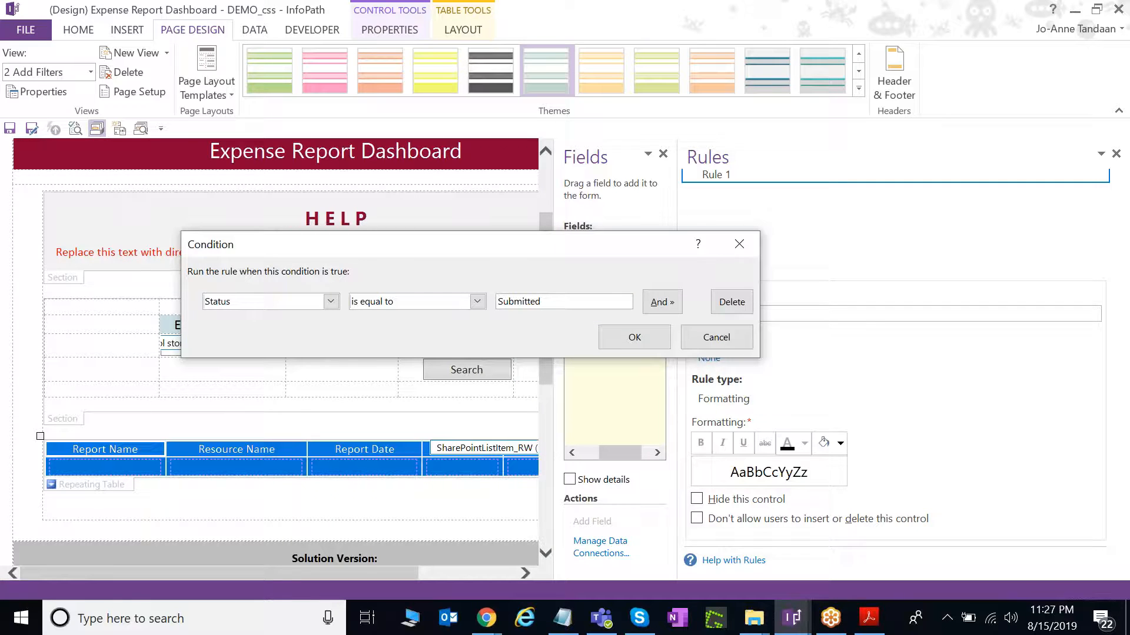
left_click(631, 341)
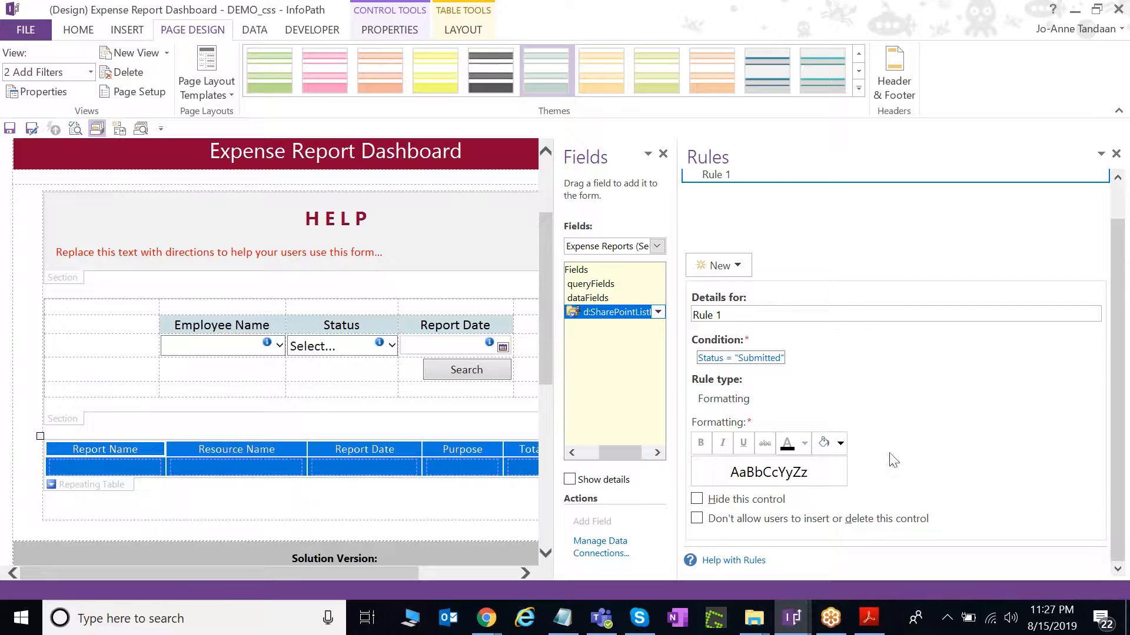
Give the rule custom light yellow shading of RGB 255/255/185.
left_click(841, 443)
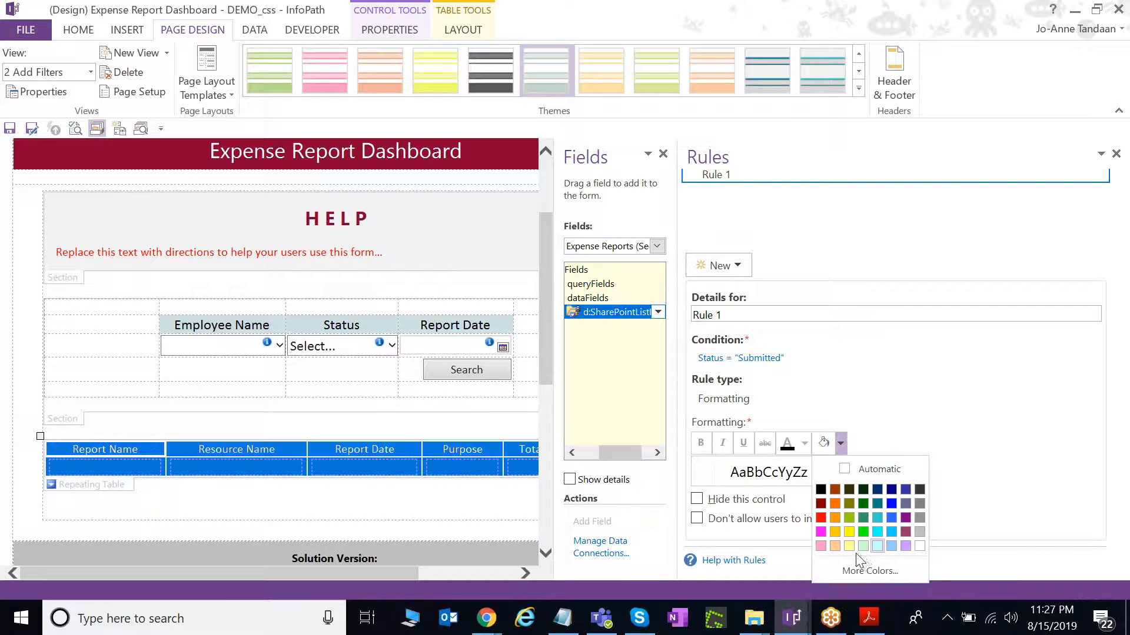
left_click(849, 546)
left_click(842, 444)
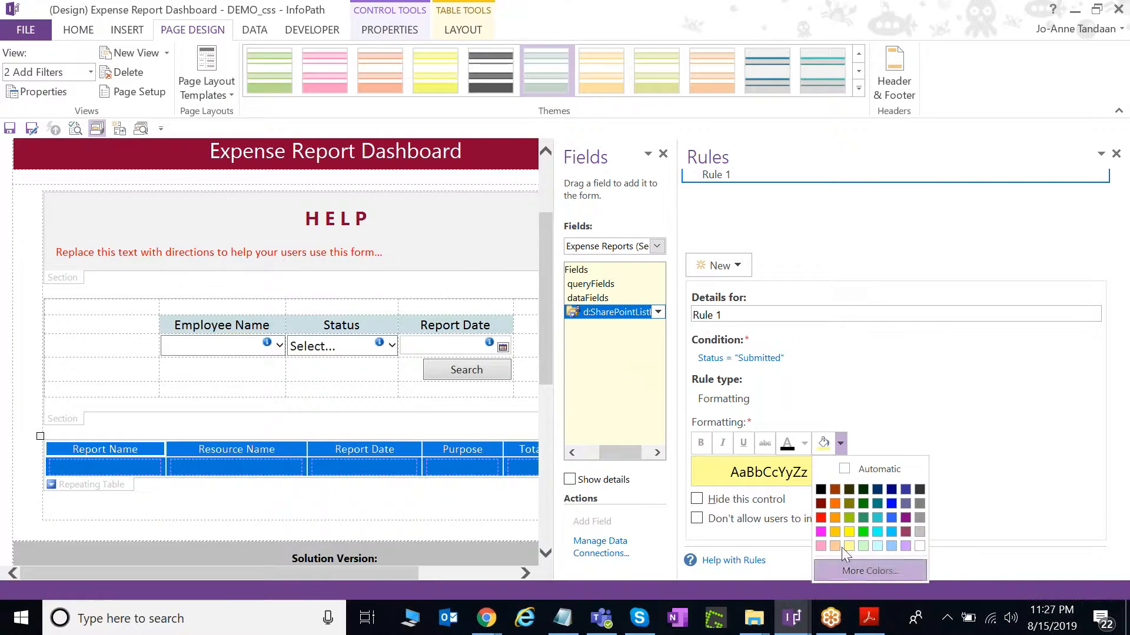
left_click(870, 571)
left_click(525, 188)
left_click(594, 235)
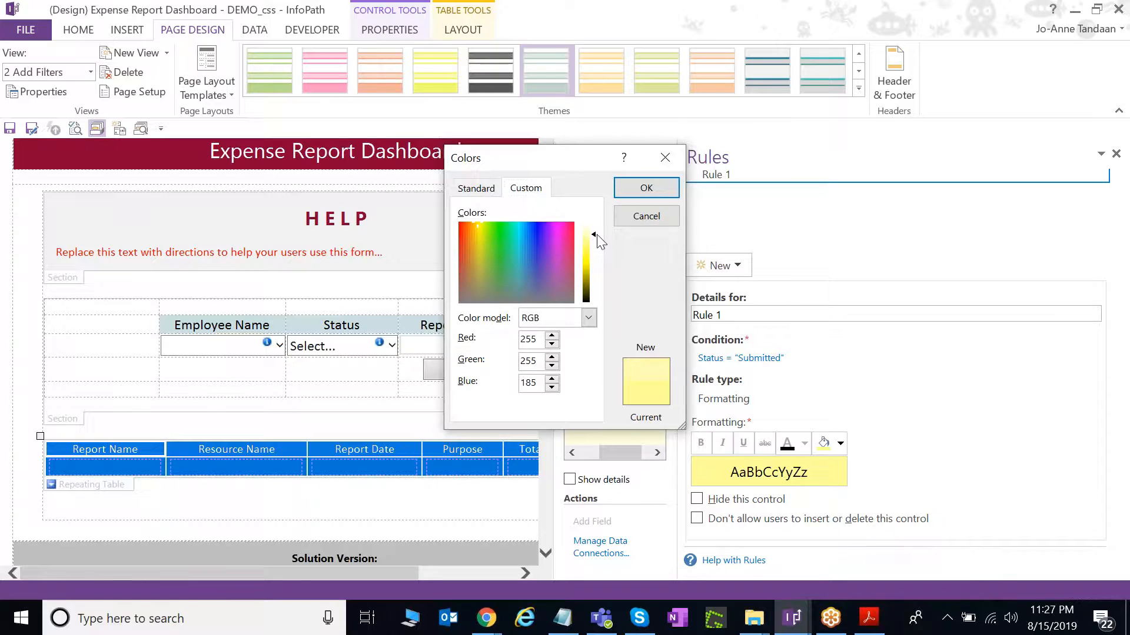
left_click(645, 185)
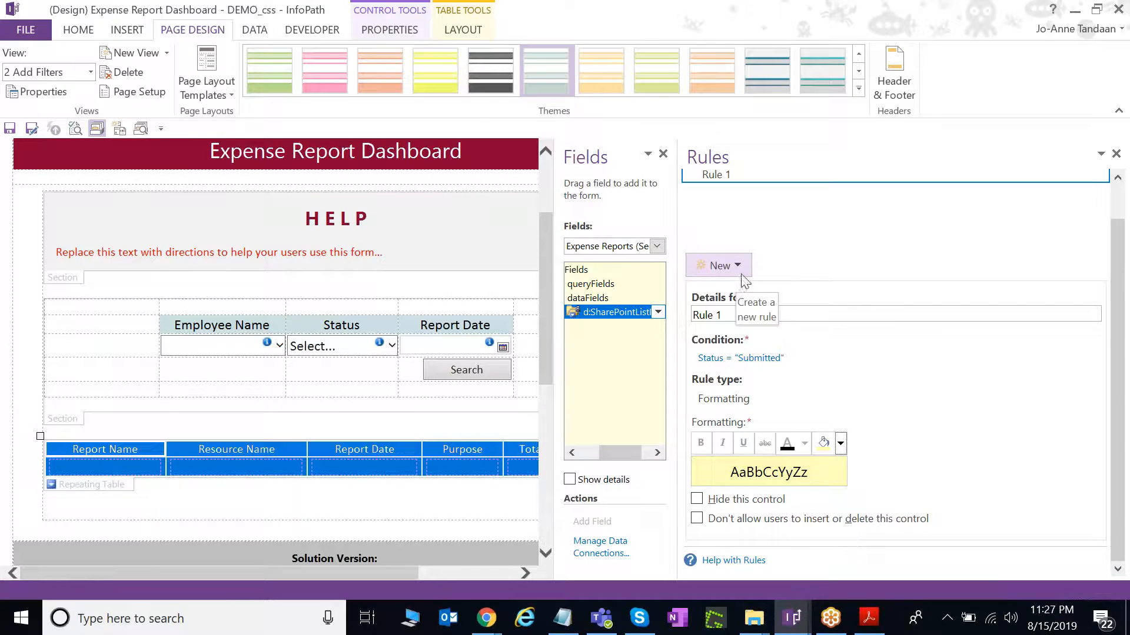
Widen the fields list and switch to the SharePoint browser window.
scroll(787, 325, "up", 1)
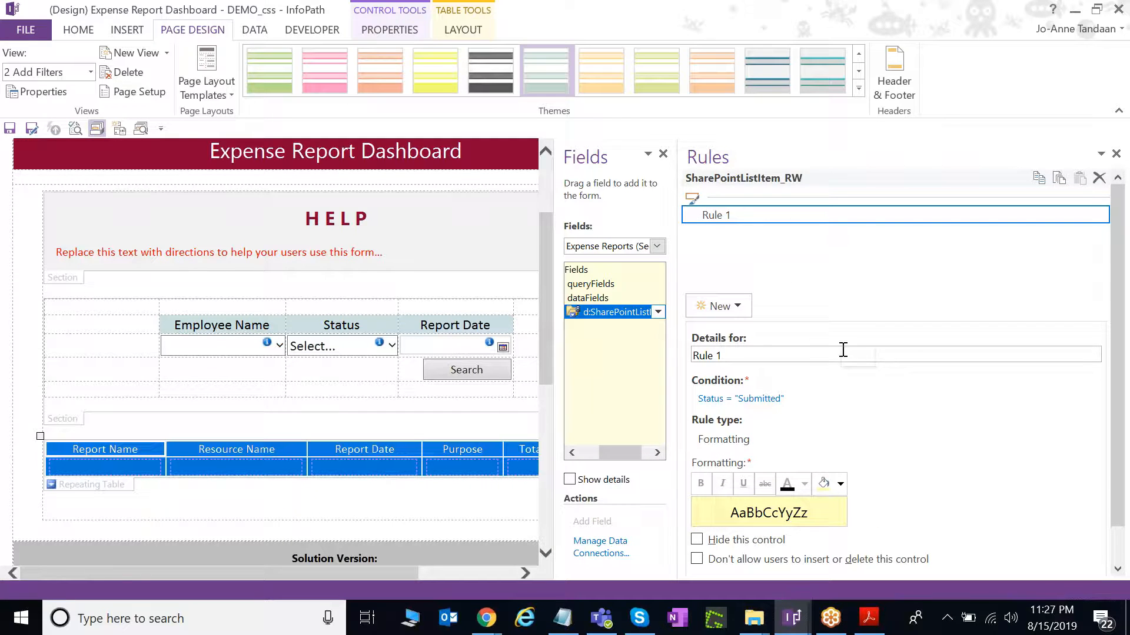
left_click_drag(559, 370, 527, 372)
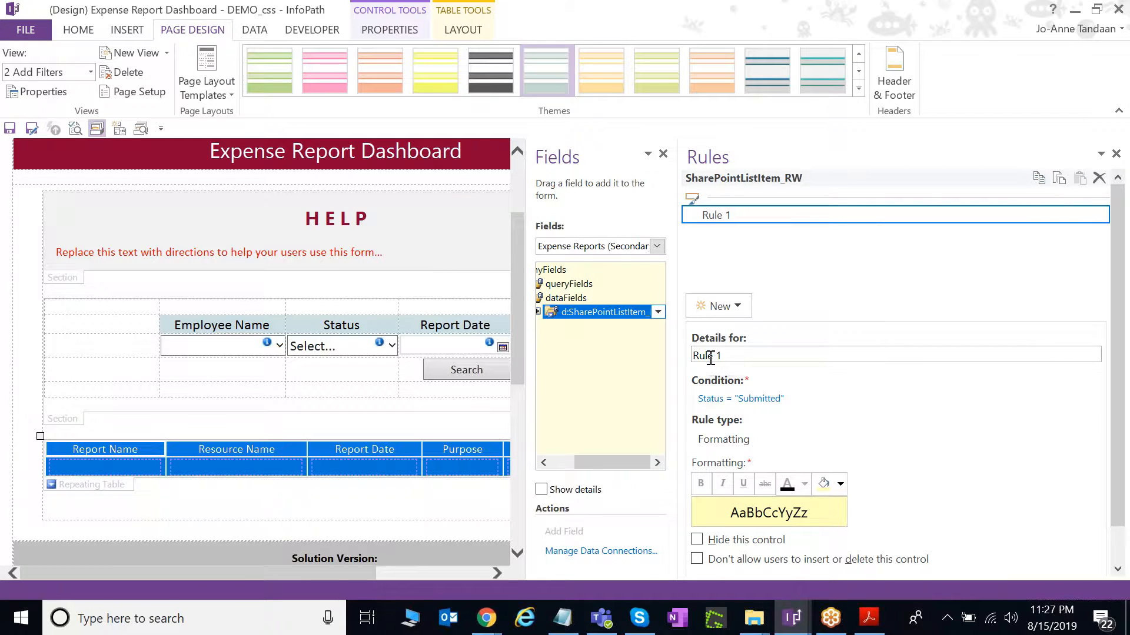
left_click(498, 627)
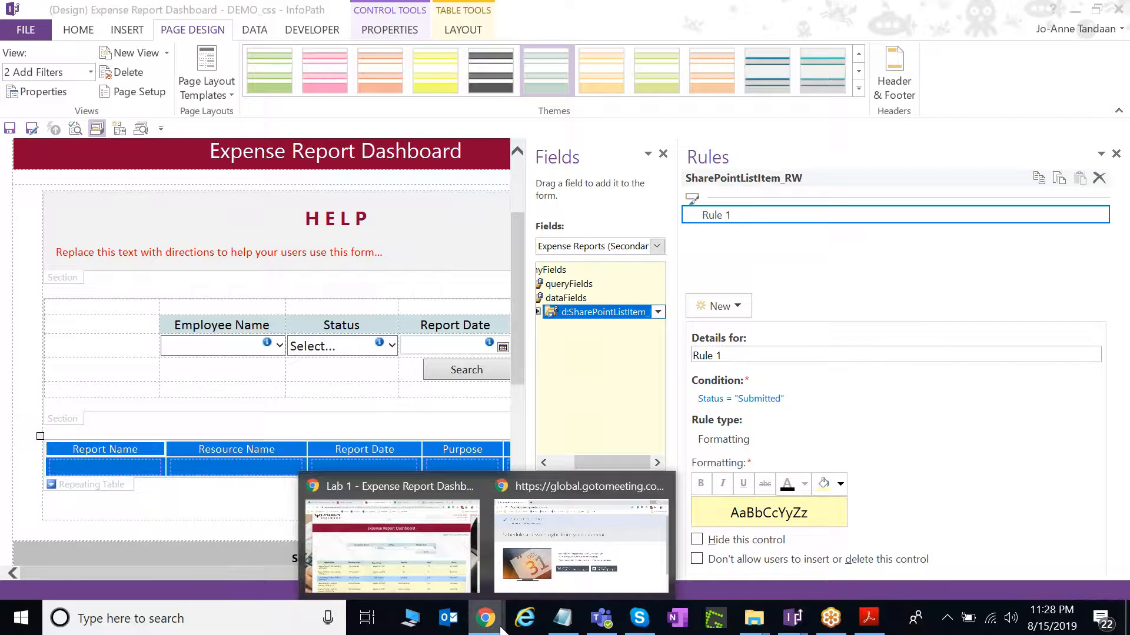
left_click(456, 582)
Bring the SharePoint Create Column page into view and look over it.
left_click(671, 12)
scroll(774, 474, "up", 3)
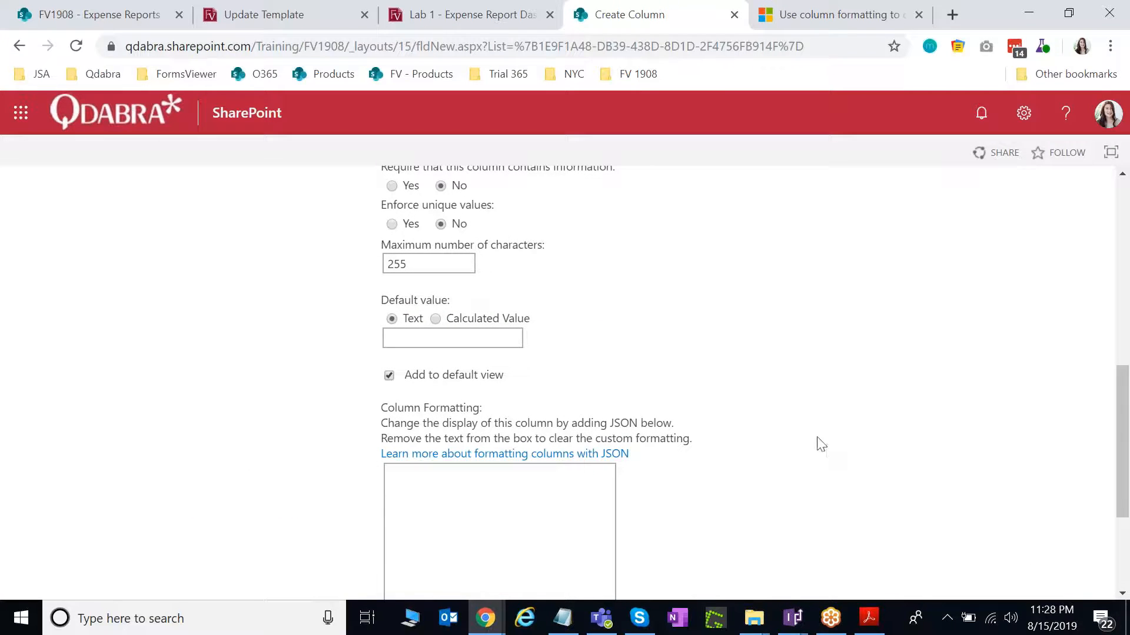
scroll(810, 441, "down", 1)
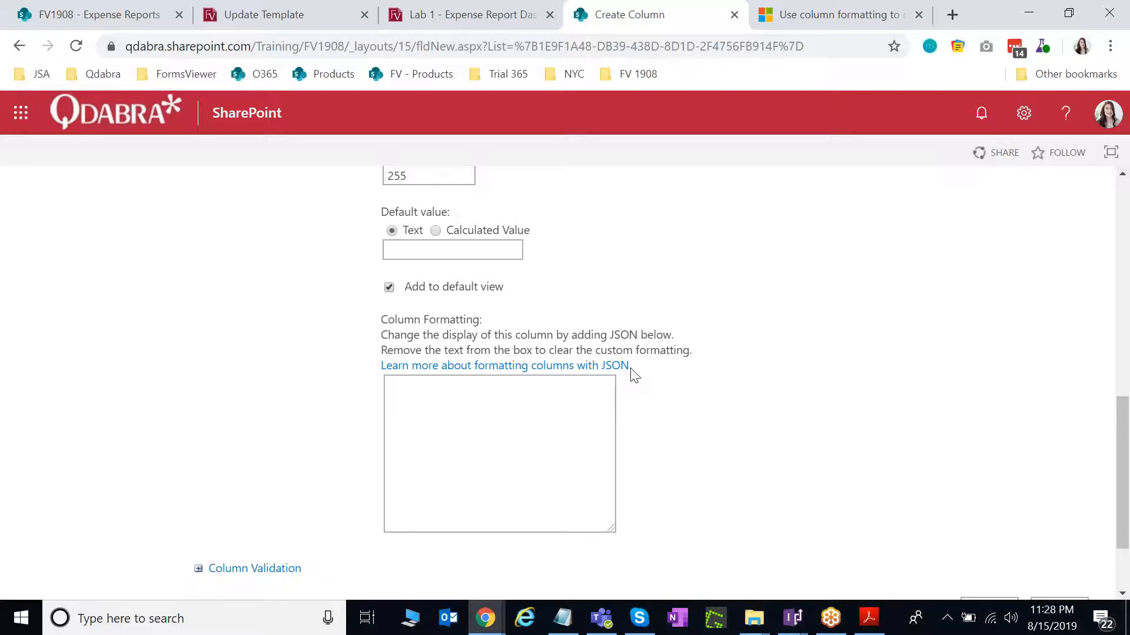
Scroll the column formatting article to its number-range JSON sample, then return to the InfoPath design.
left_click(843, 21)
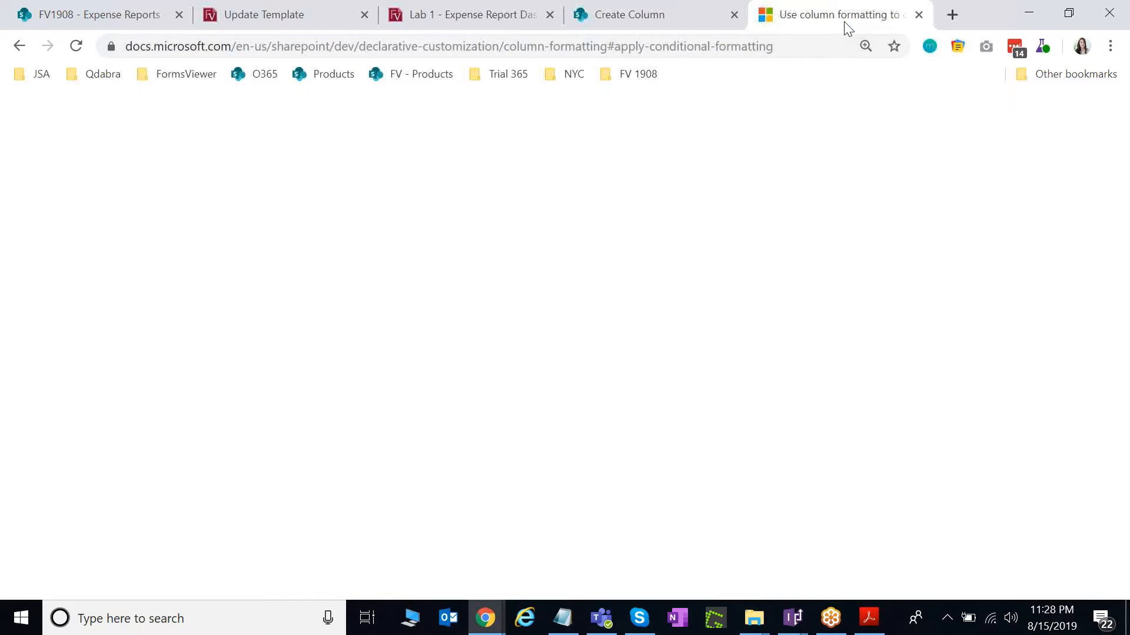
scroll(755, 347, "down", 8)
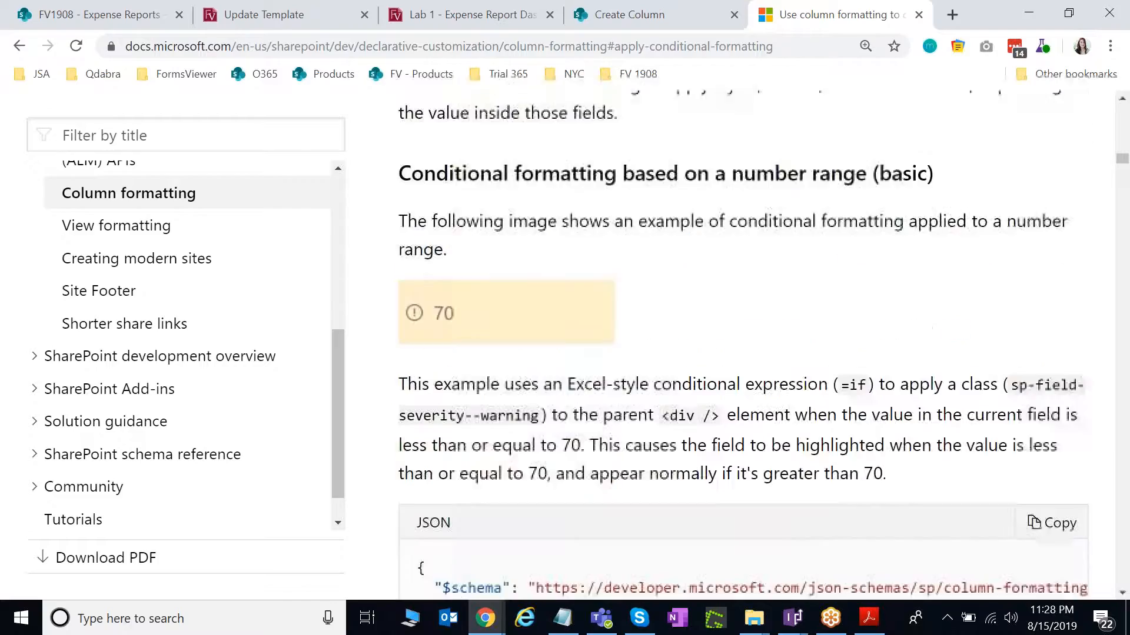
scroll(759, 356, "down", 4)
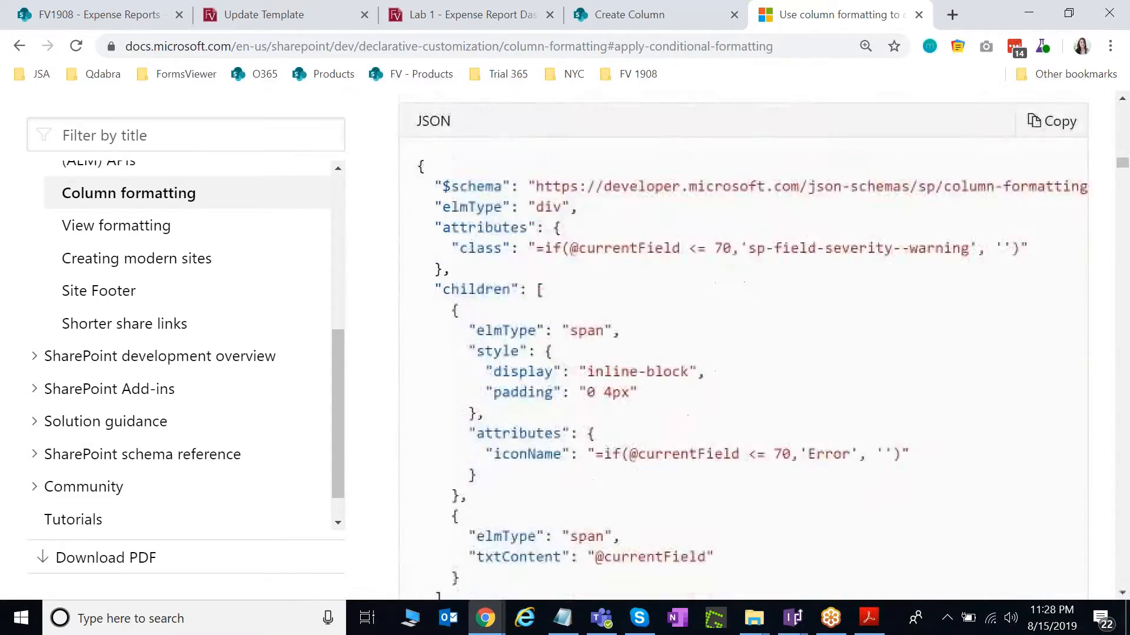
scroll(759, 356, "up", 6)
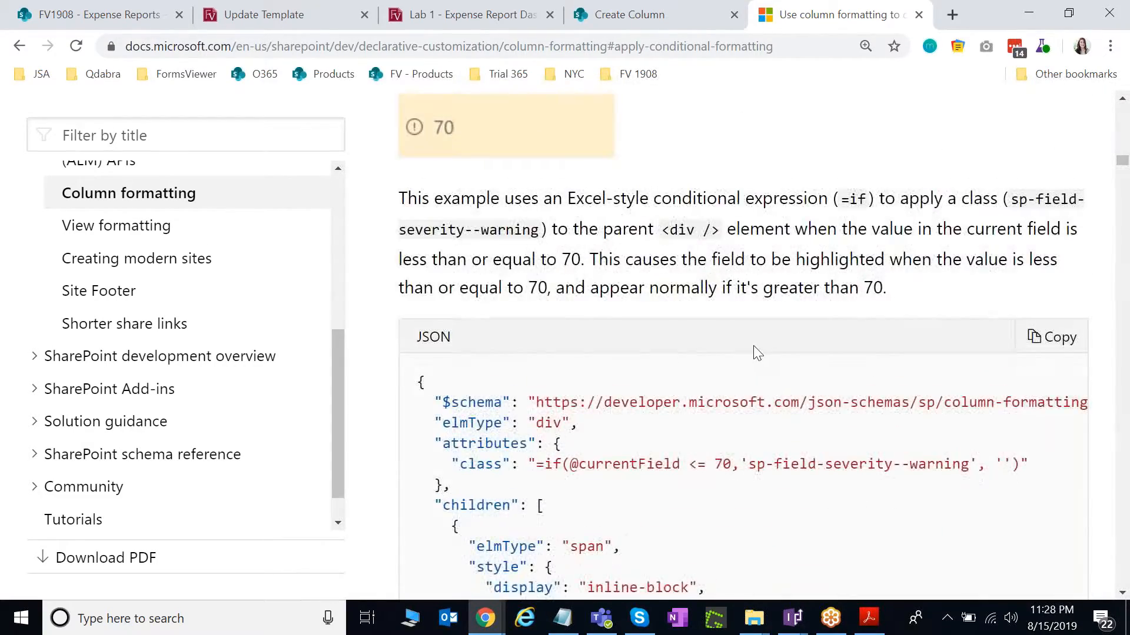
scroll(754, 351, "up", 3)
scroll(747, 362, "down", 4)
scroll(742, 369, "down", 1)
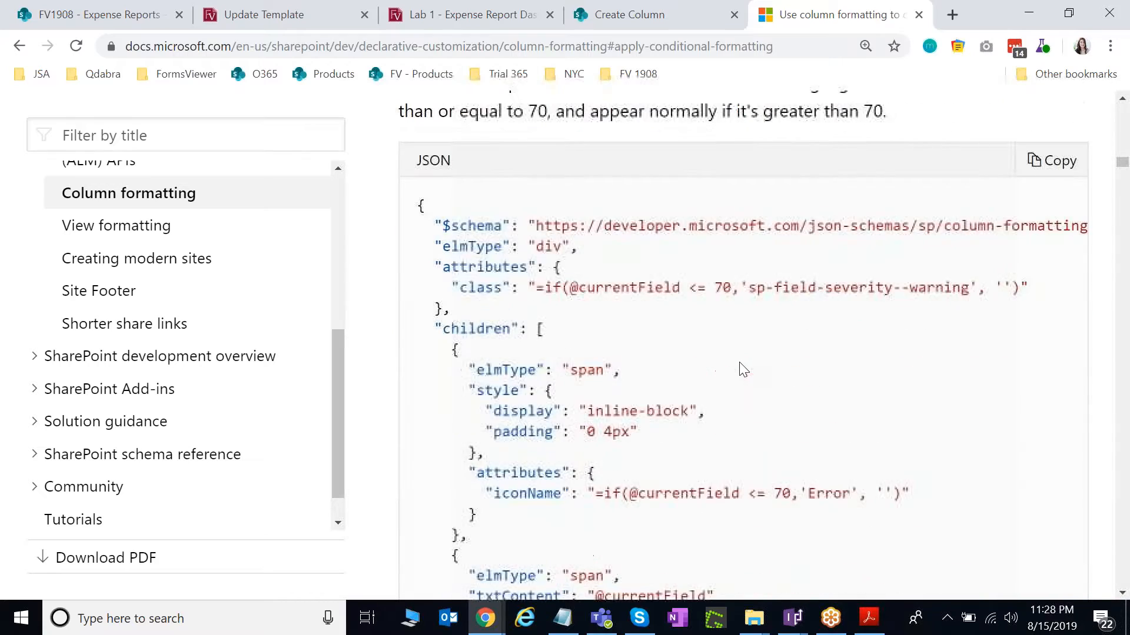
scroll(718, 377, "down", 1)
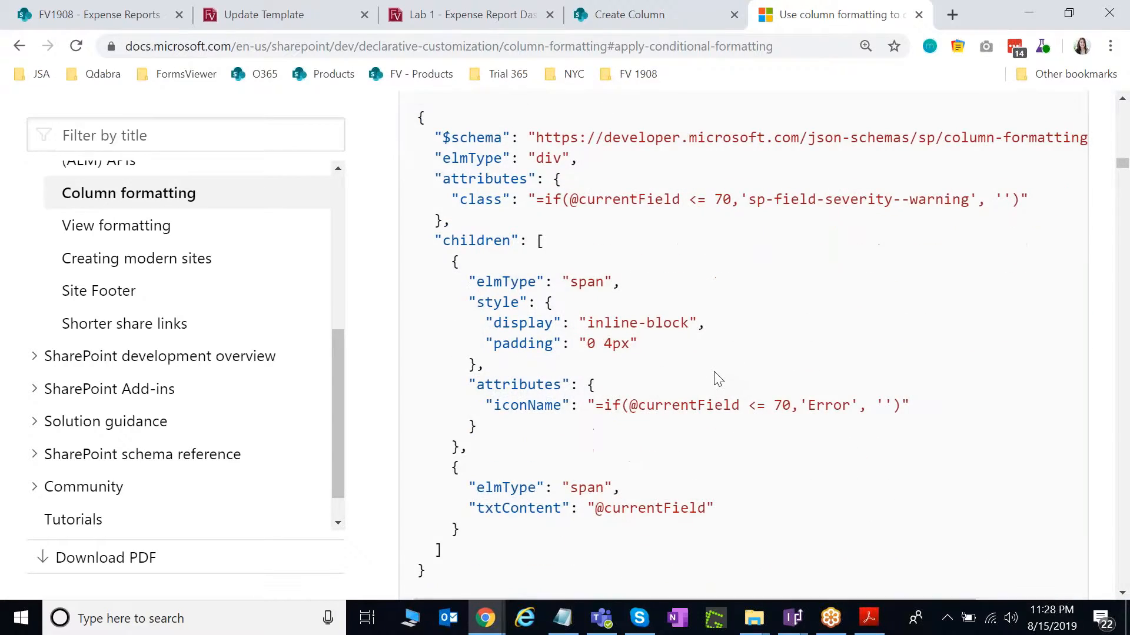
scroll(718, 378, "up", 1)
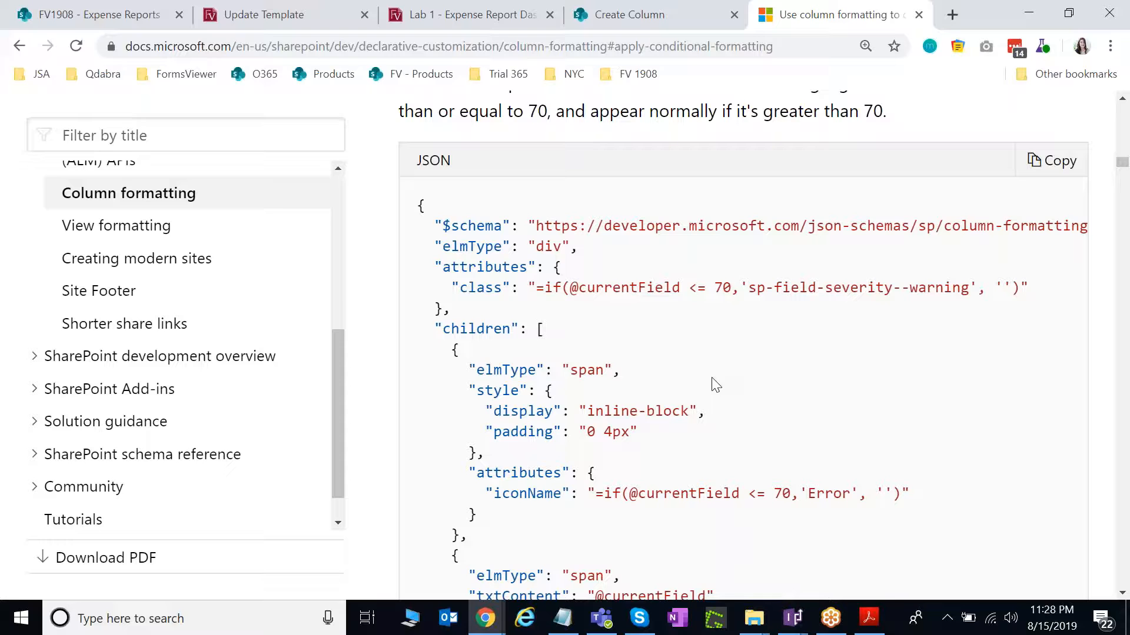
scroll(670, 376, "up", 1)
scroll(673, 397, "down", 1)
left_click(794, 623)
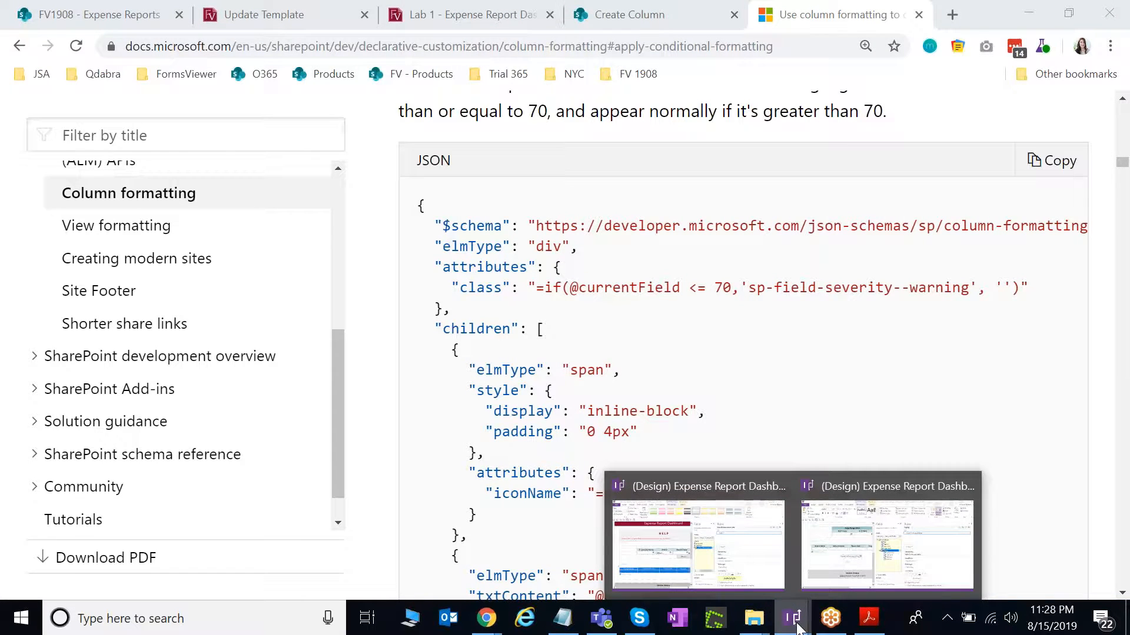
left_click(728, 542)
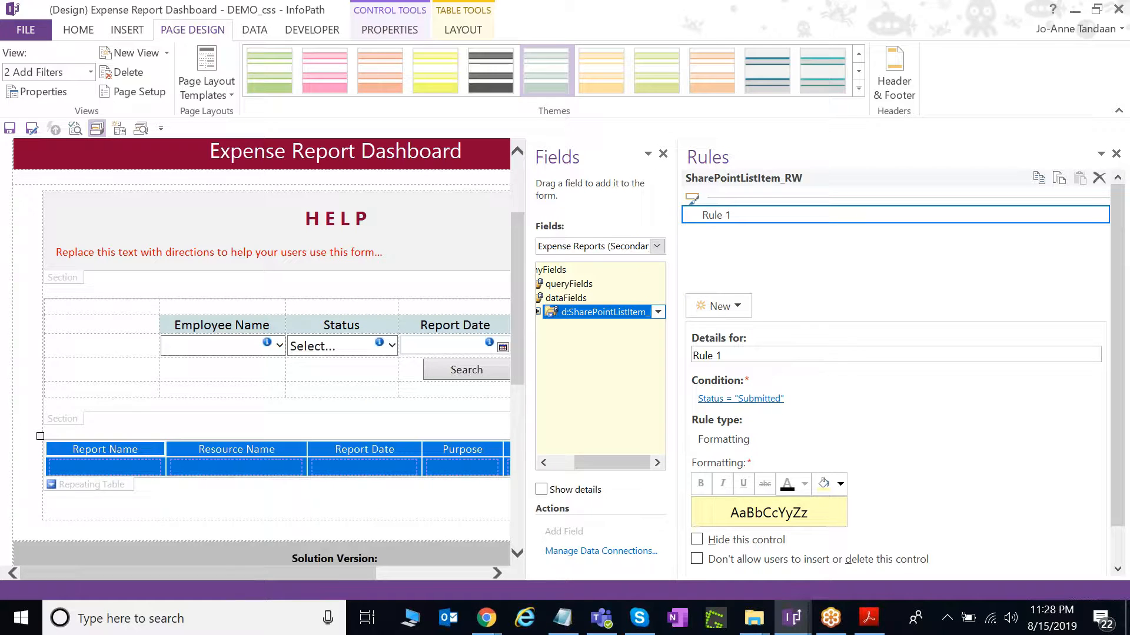
Switch the form to the 3 Status Indicators view.
left_click(30, 73)
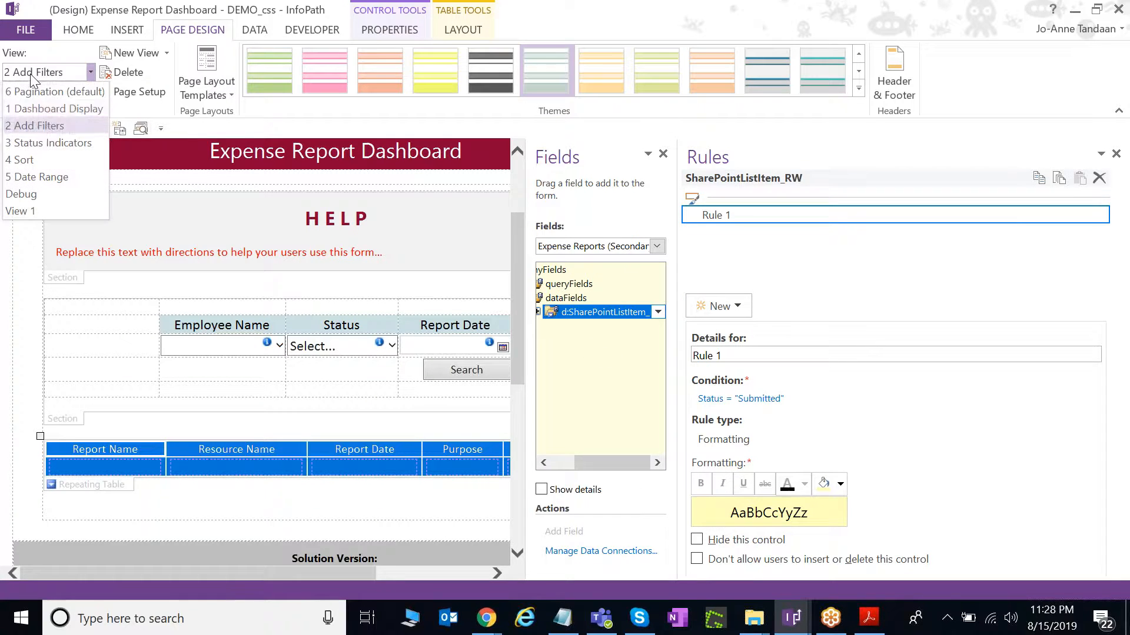
left_click(51, 142)
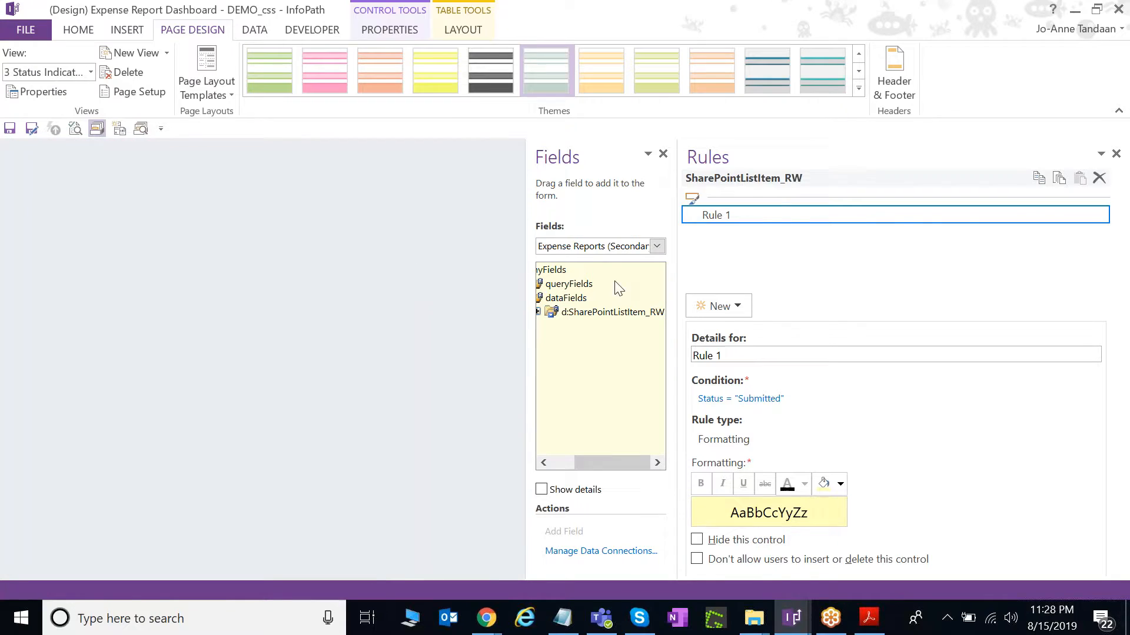
scroll(380, 312, "down", 3)
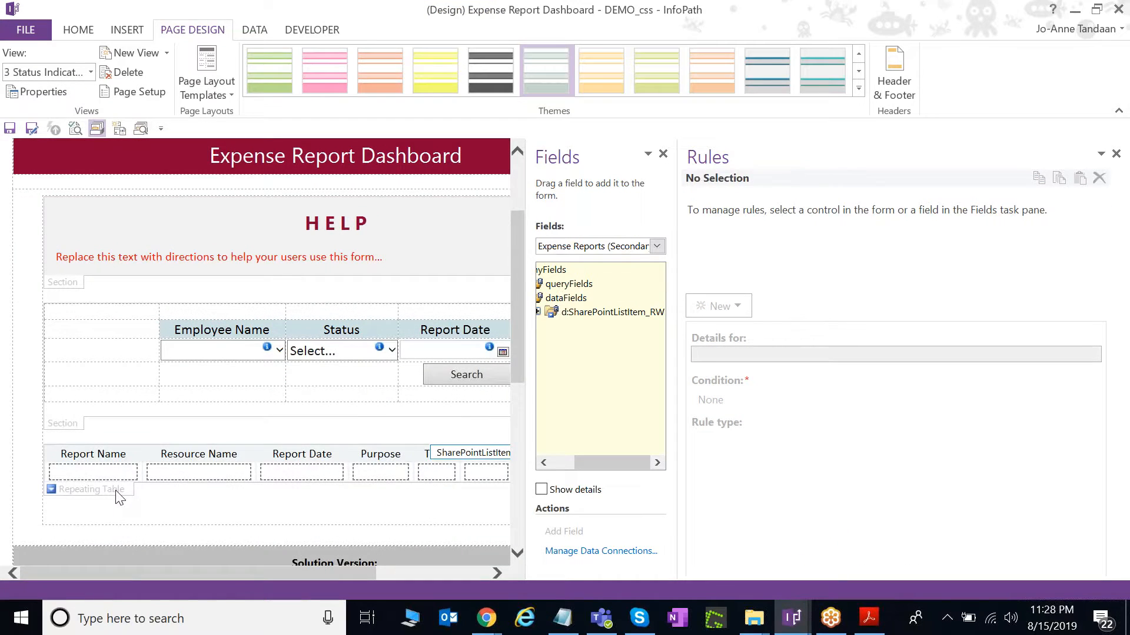
Select the expense table and review its Shade Approved and Shade Paid rules.
left_click(380, 455)
left_click(791, 234)
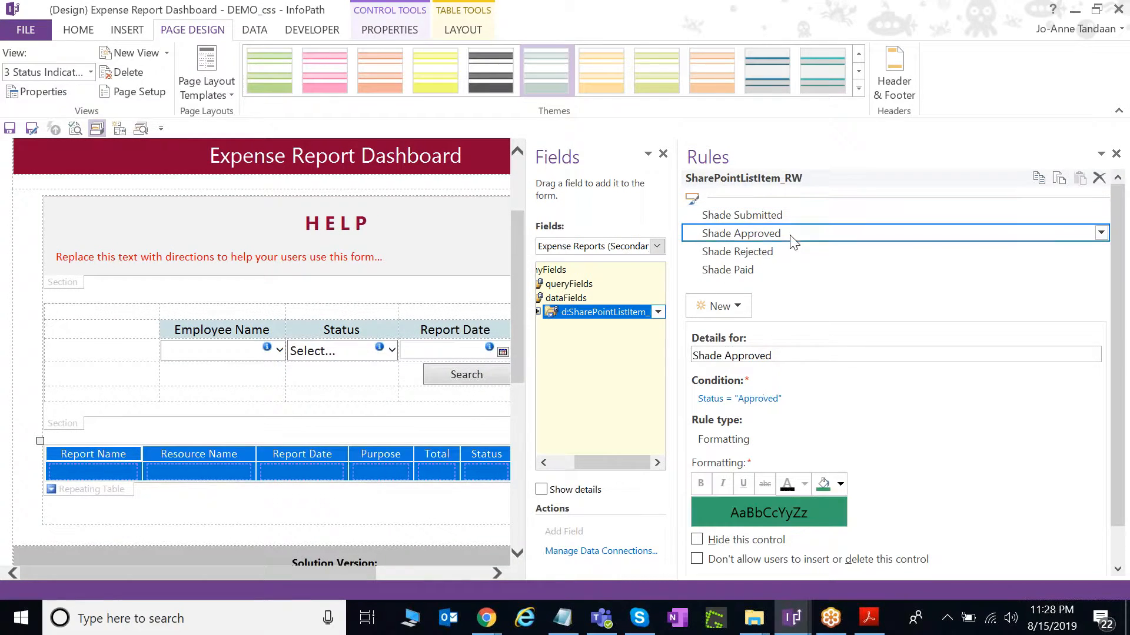
left_click(793, 270)
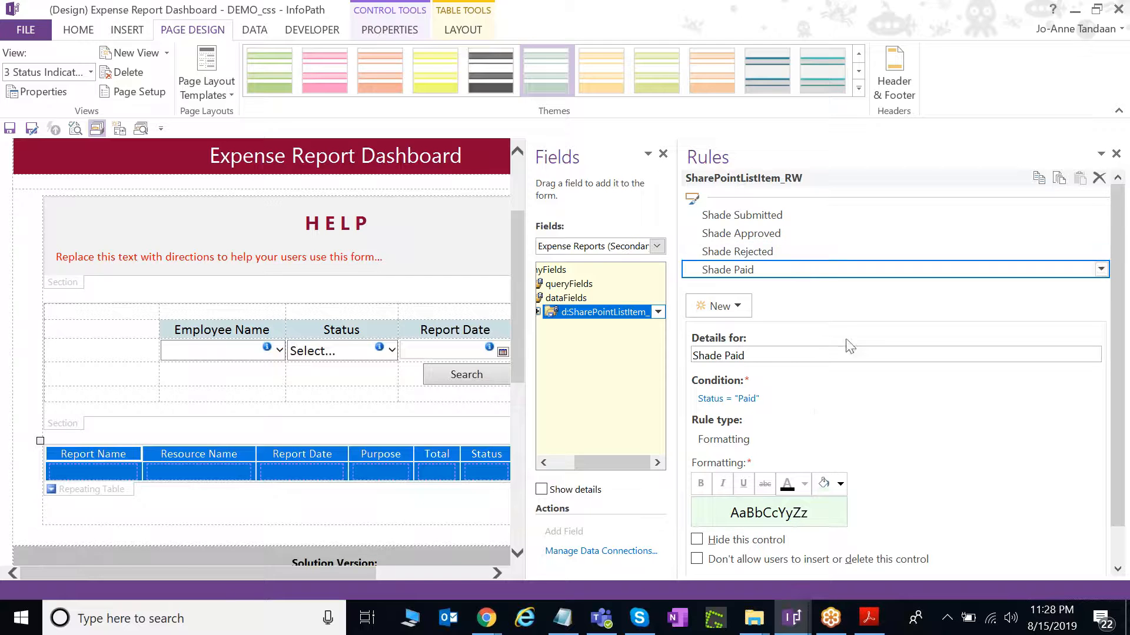
left_click(877, 626)
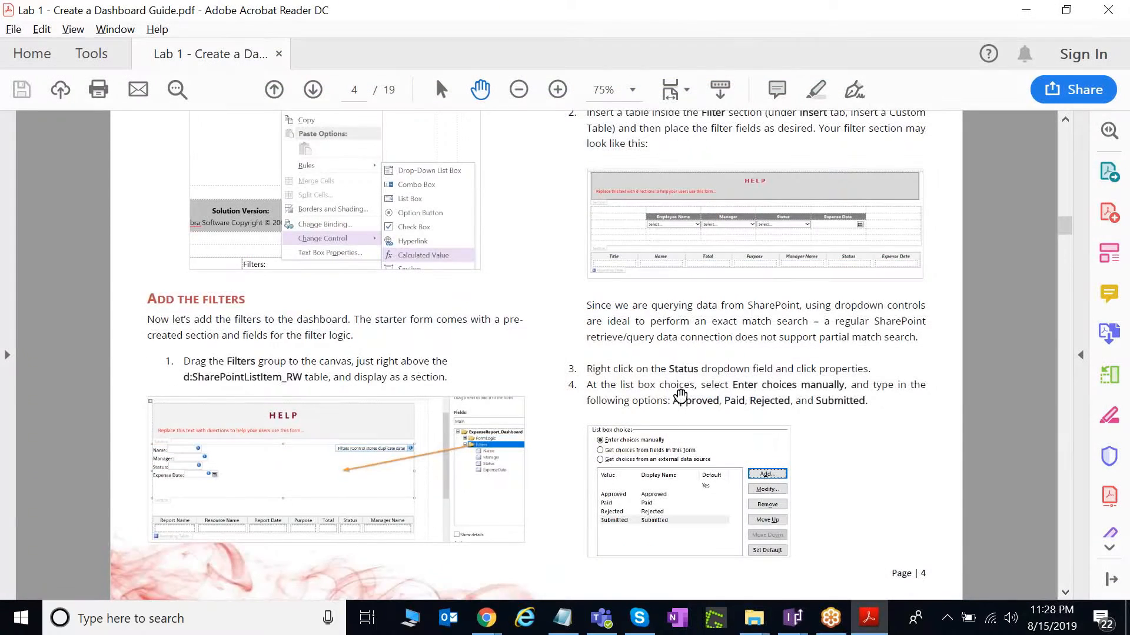
Scroll the Acrobat guide past the Table Sorting instructions to page 8.
scroll(676, 396, "down", 5)
scroll(692, 386, "down", 10)
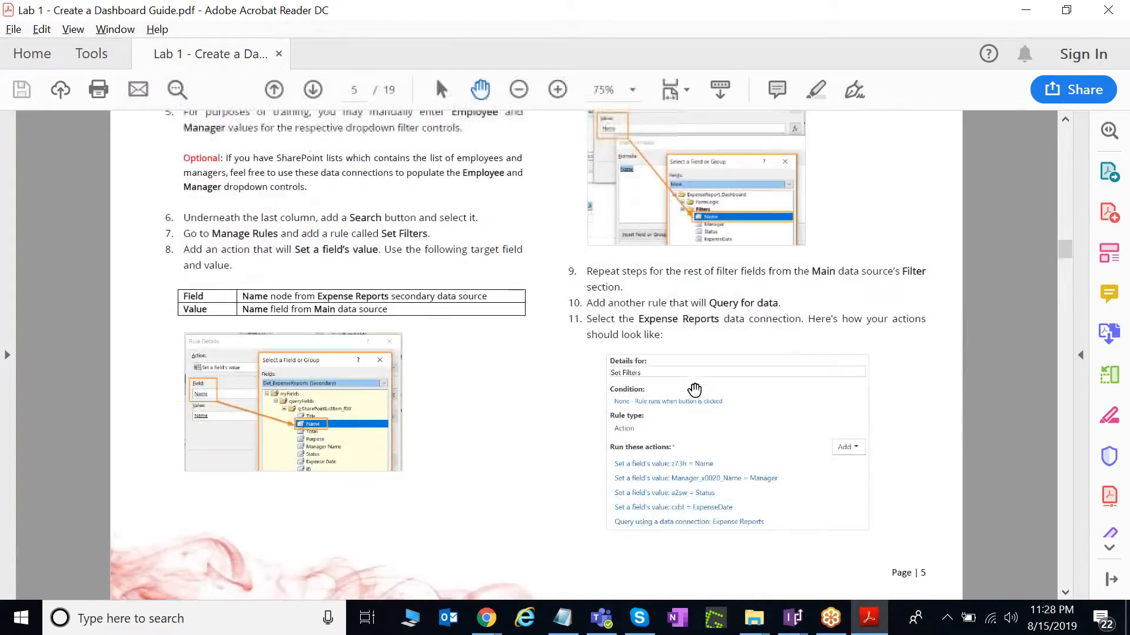
scroll(714, 405, "down", 15)
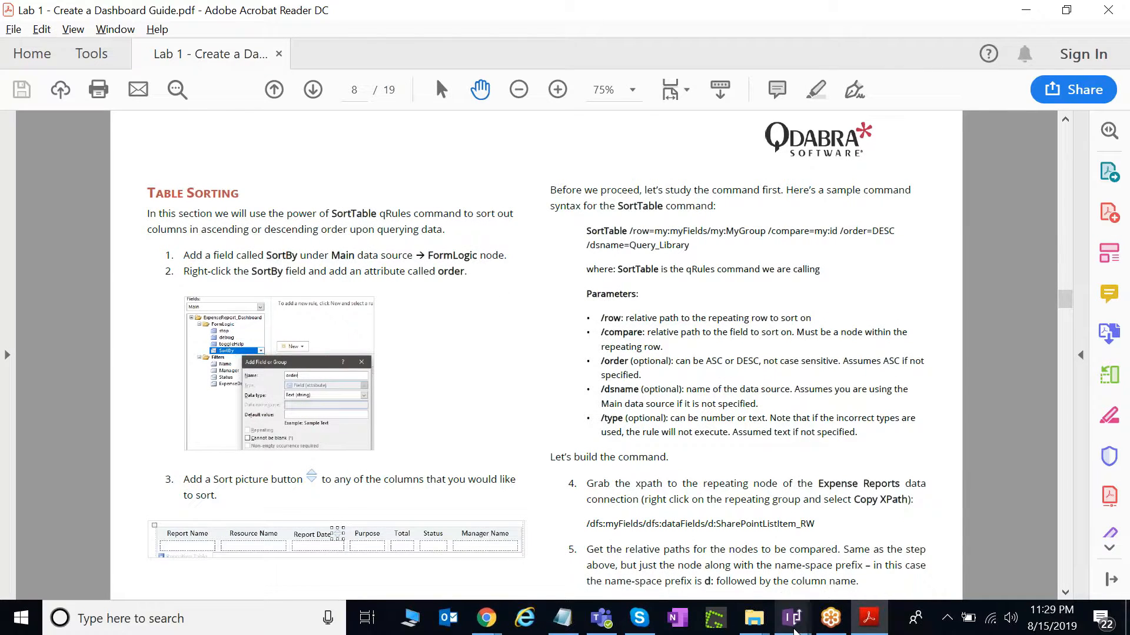
Widen the InfoPath form design area by dragging the Fields/Rules divider right, then return to Chrome.
mouse_move(792, 618)
left_click(671, 565)
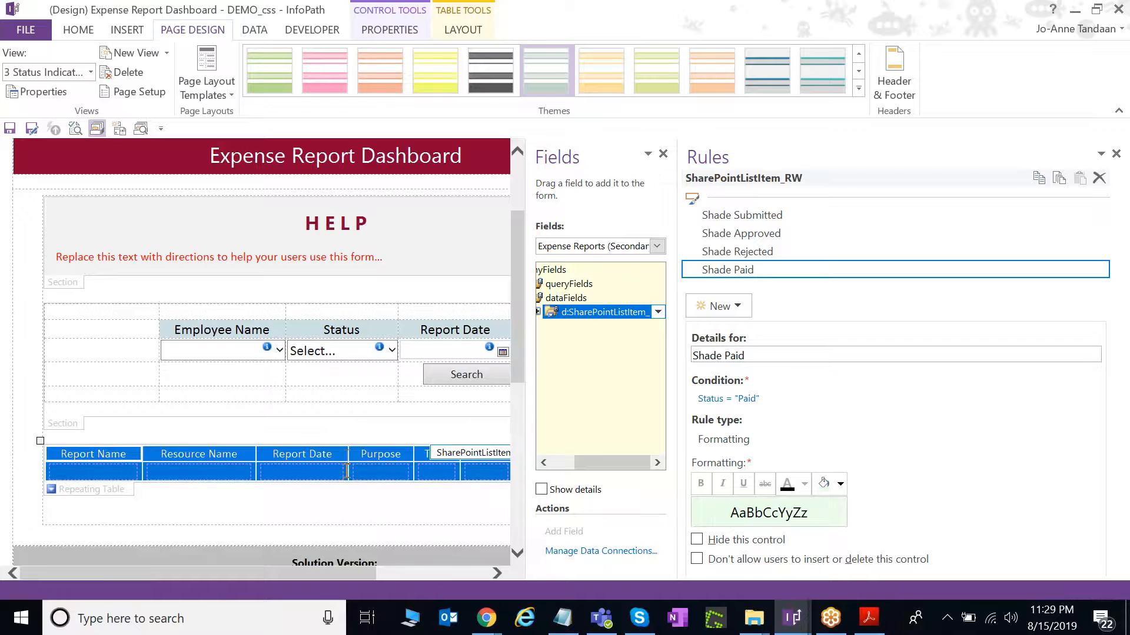
left_click(334, 456)
left_click_drag(681, 440, 820, 441)
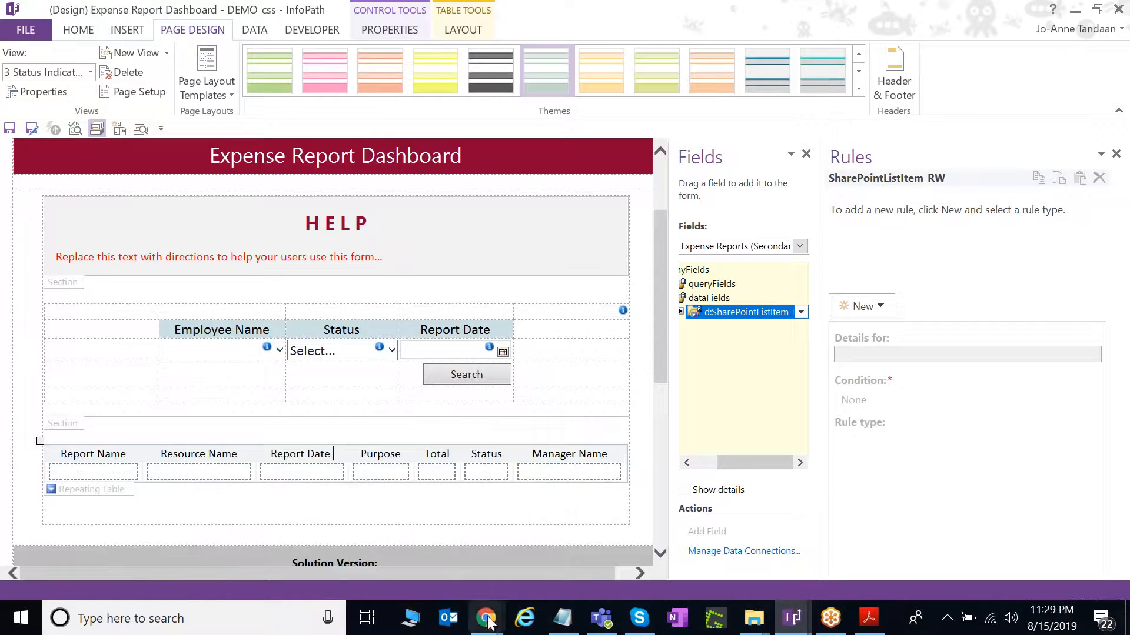
mouse_move(486, 624)
left_click(392, 547)
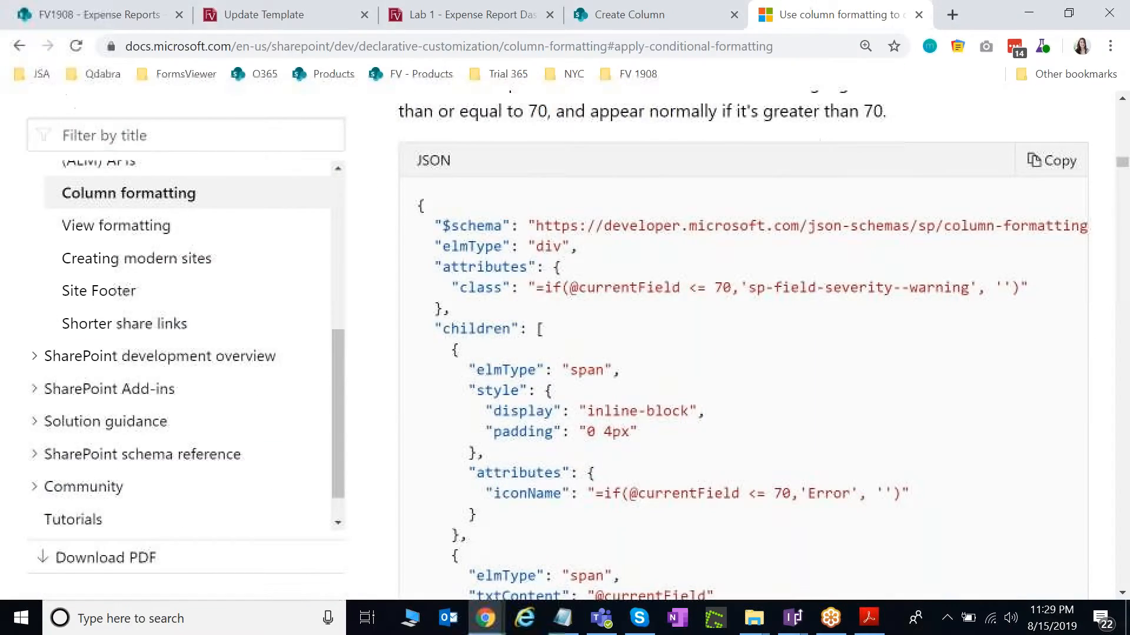
On the Lab 1 dashboard, sort by Report Date newest first, then back to oldest first.
left_click(486, 17)
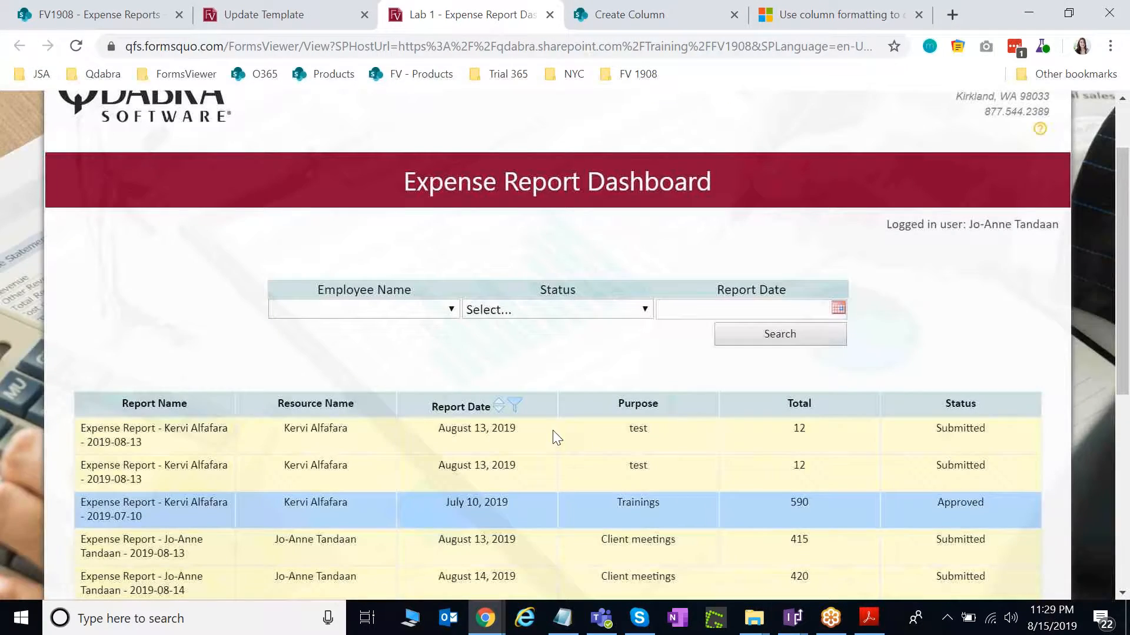
scroll(550, 431, "down", 2)
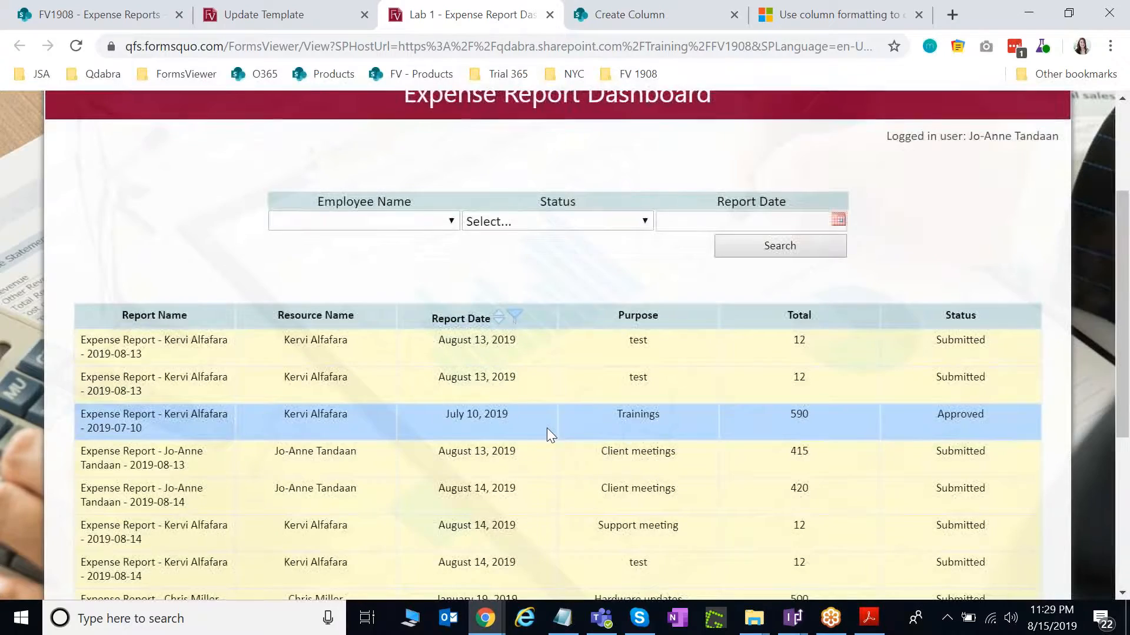
scroll(546, 429, "down", 2)
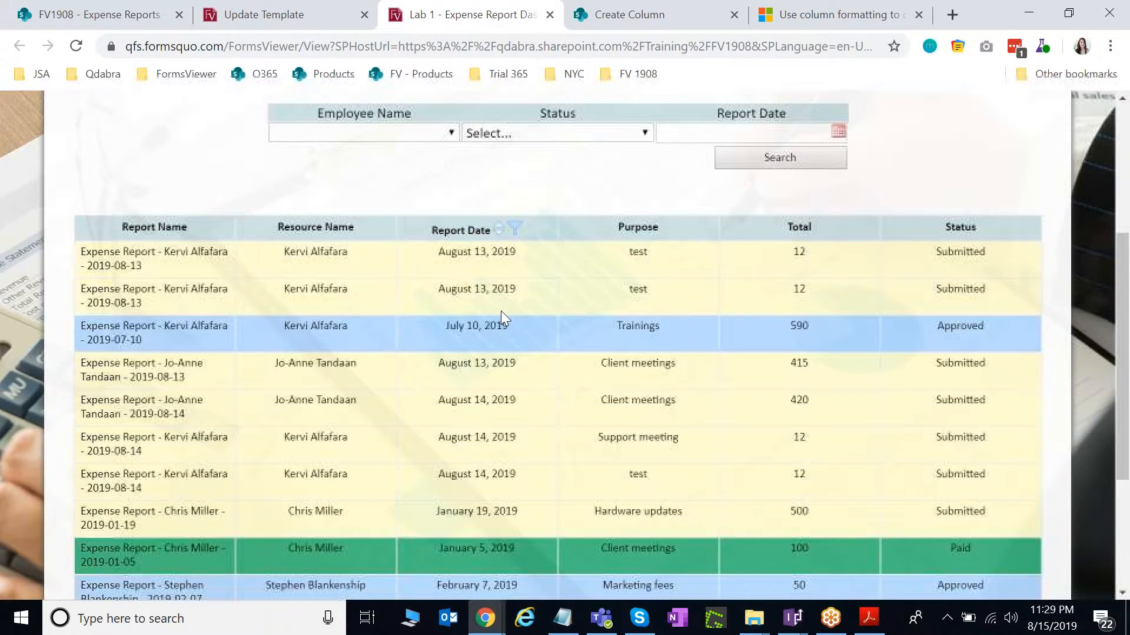
left_click(499, 235)
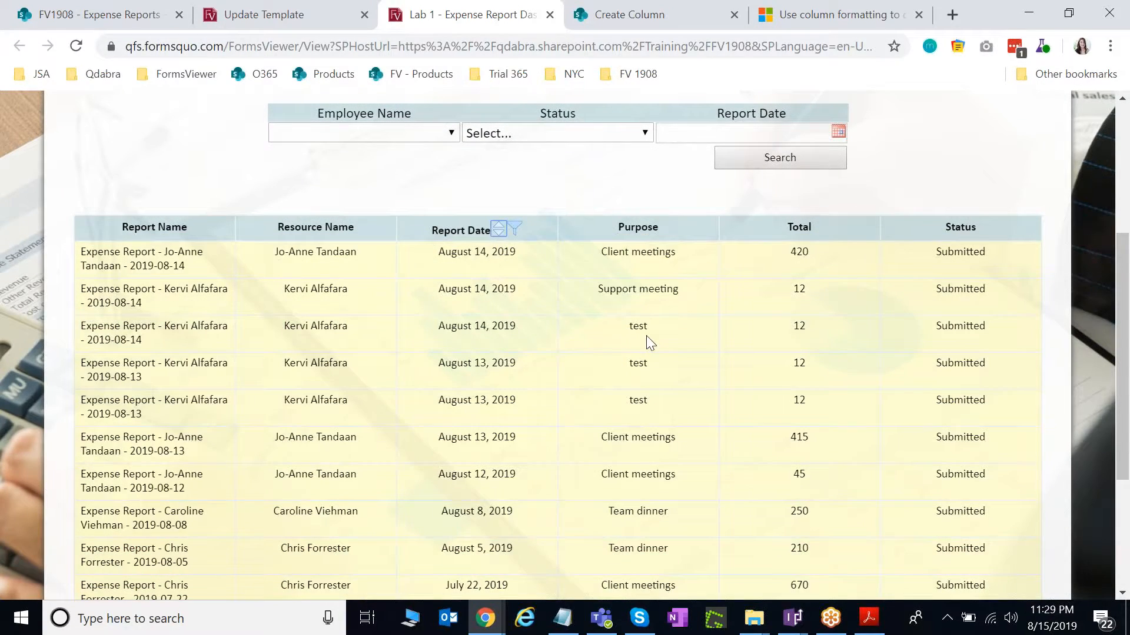
scroll(533, 320, "up", 2)
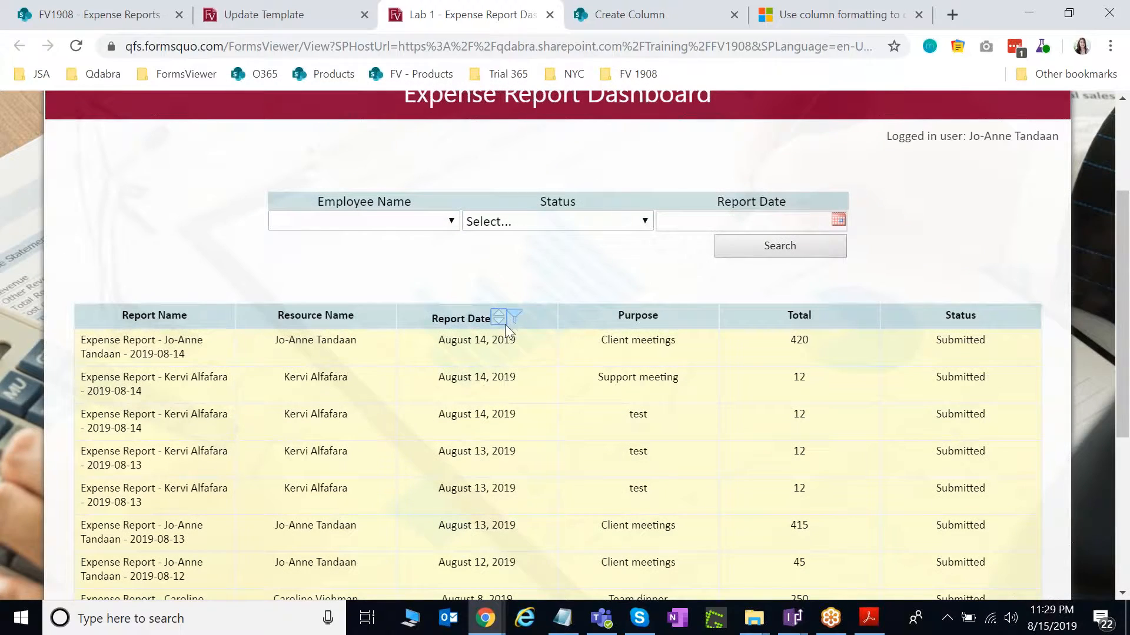
scroll(505, 327, "down", 2)
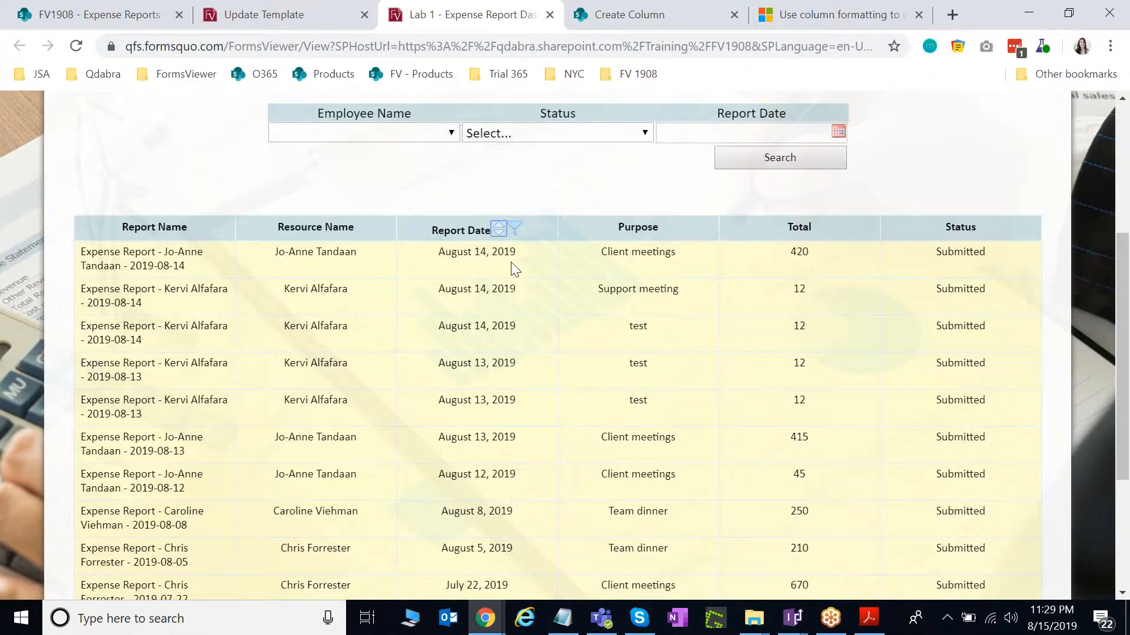
scroll(525, 319, "up", 2)
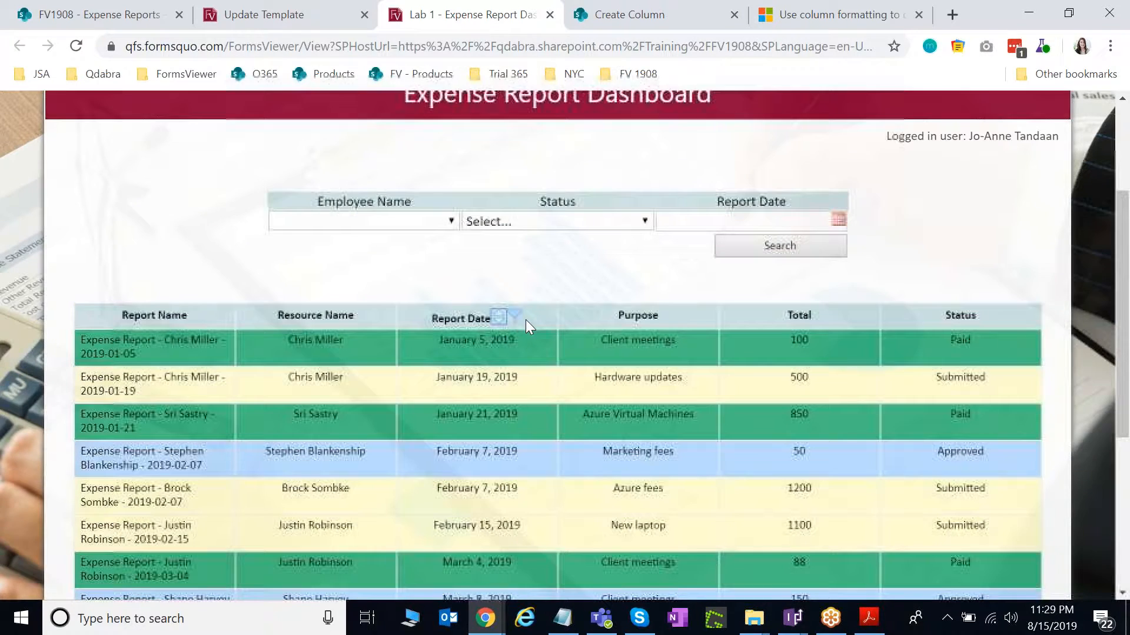
left_click(498, 318)
scroll(521, 394, "up", 1)
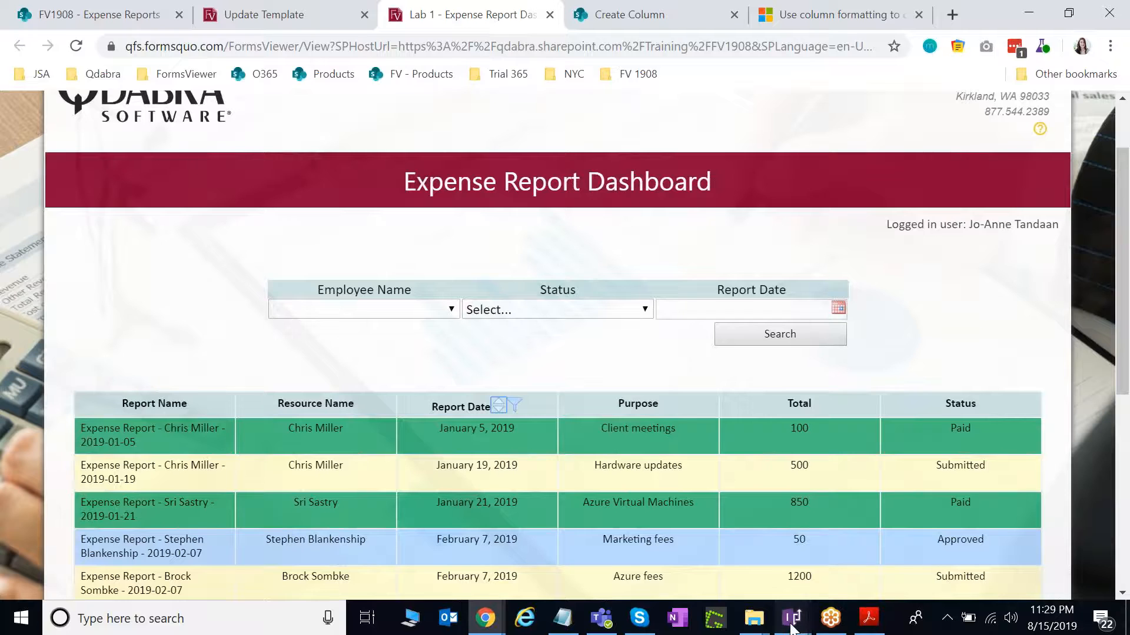
Insert a Picture Button control into the Report Date column heading.
mouse_move(792, 627)
left_click(736, 573)
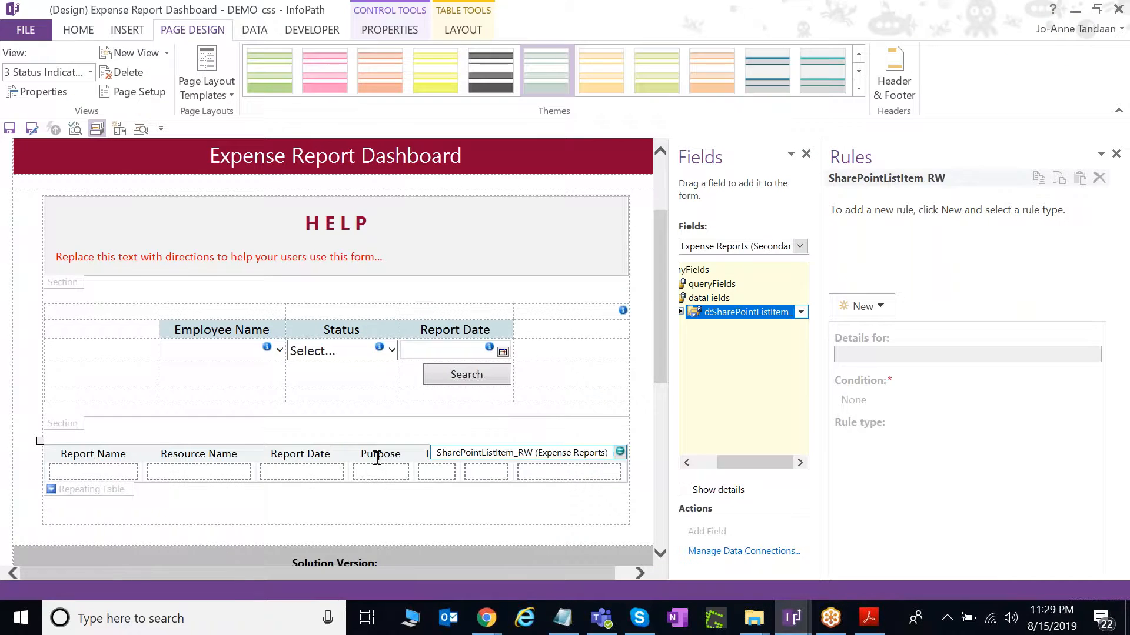
left_click(75, 32)
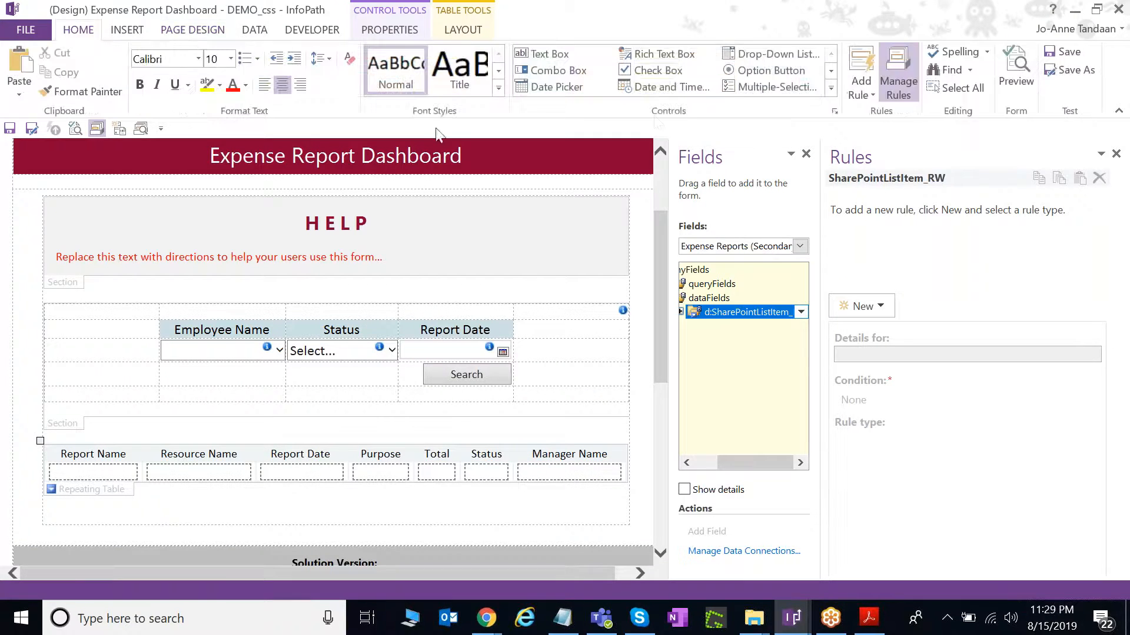
left_click(831, 88)
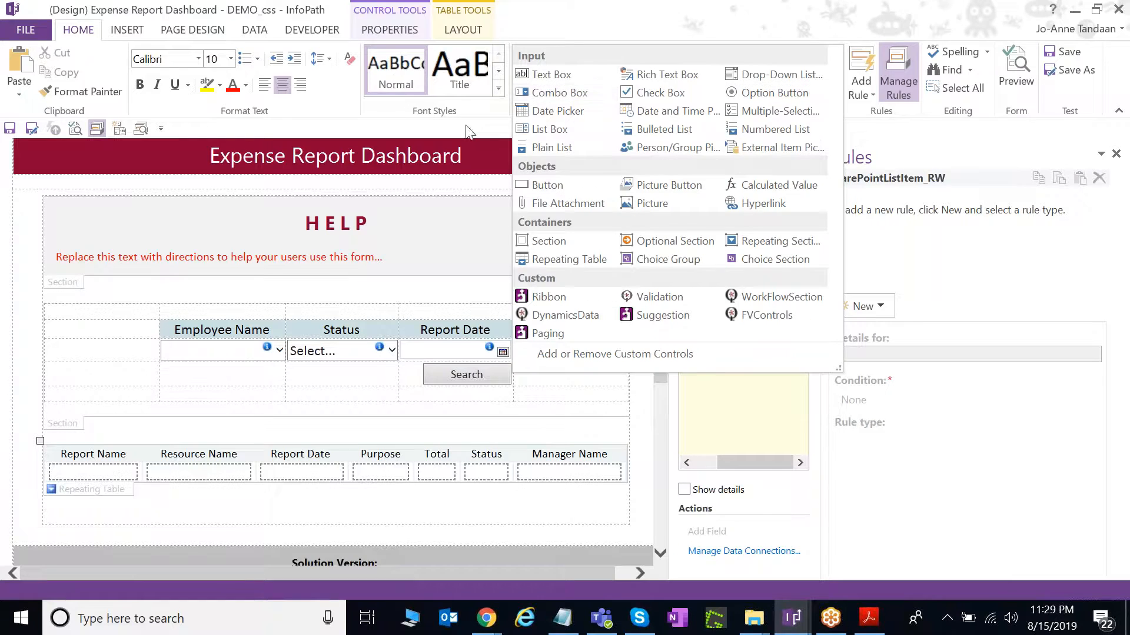
left_click(652, 195)
Set the picture button's image to btn_sort.png.
right_click(339, 468)
left_click(369, 458)
left_click(420, 357)
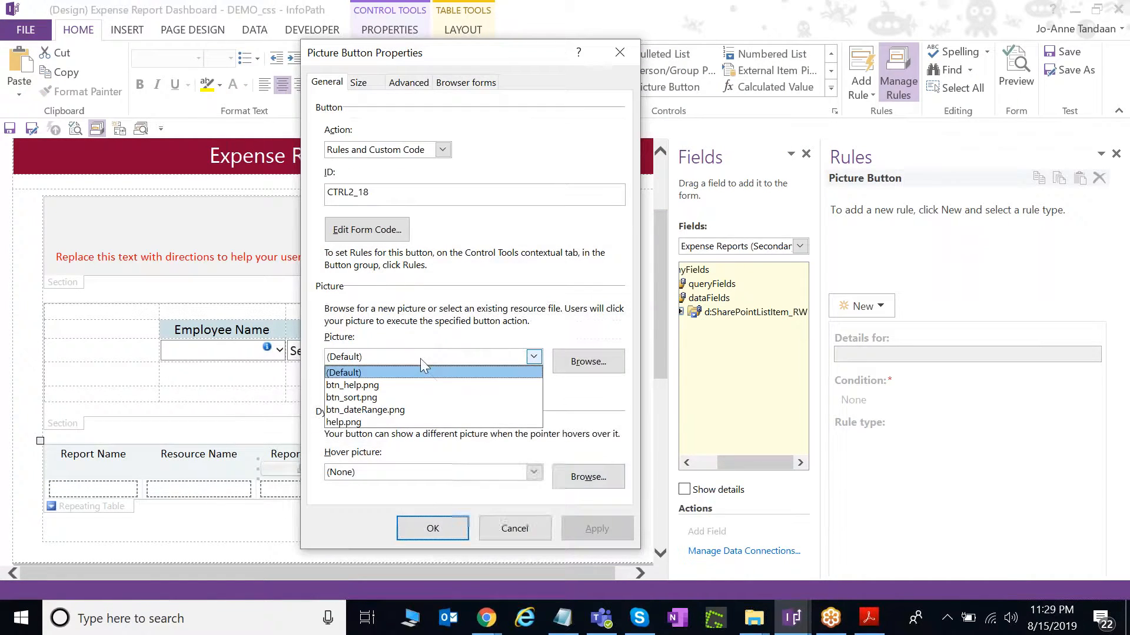
left_click(429, 400)
Size the picture button to 18 px by 18 px and apply.
left_click(368, 84)
left_click_drag(393, 131, 299, 115)
type("18")
double_click(535, 136)
type("18")
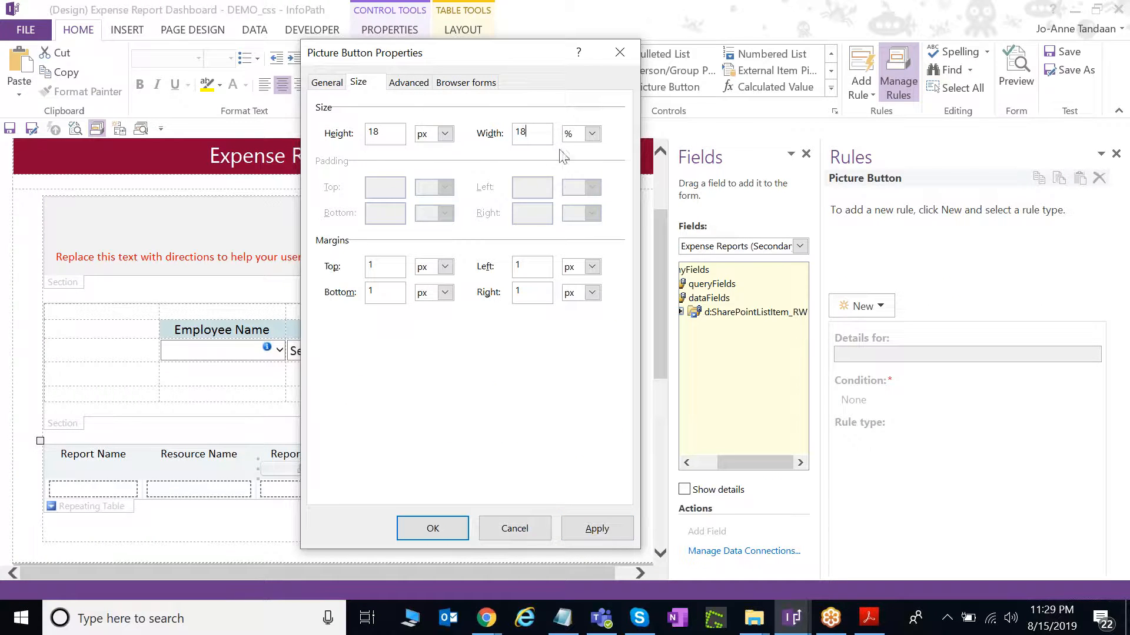
left_click(591, 133)
left_click(569, 187)
left_click(596, 528)
left_click(433, 528)
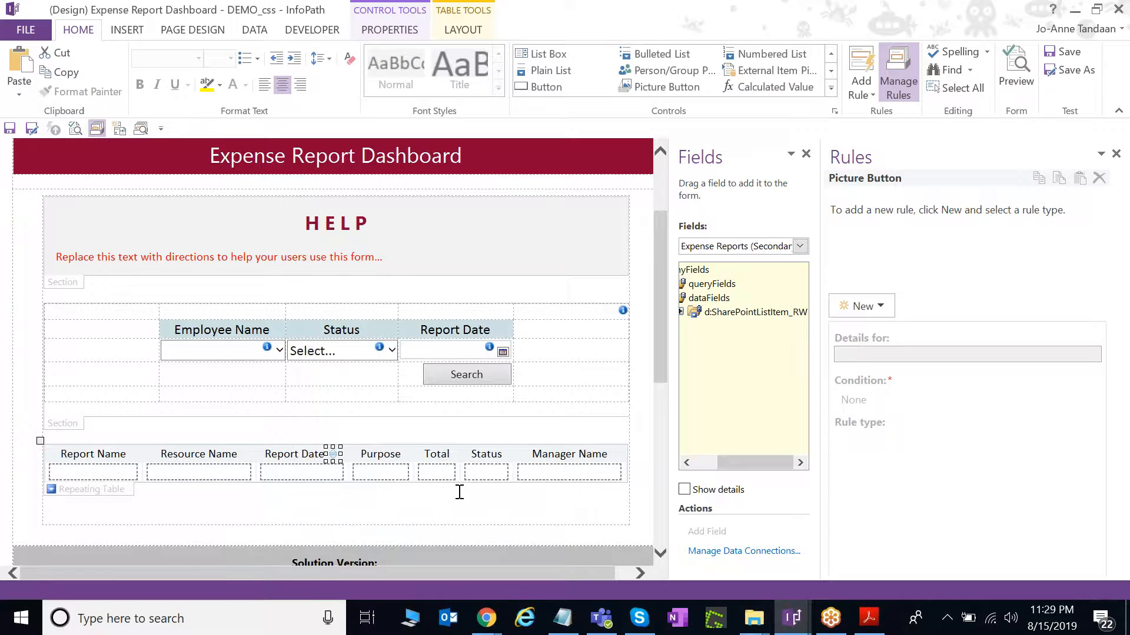
Add a new Action rule to the sort button and name it Set Sort By.
left_click(862, 305)
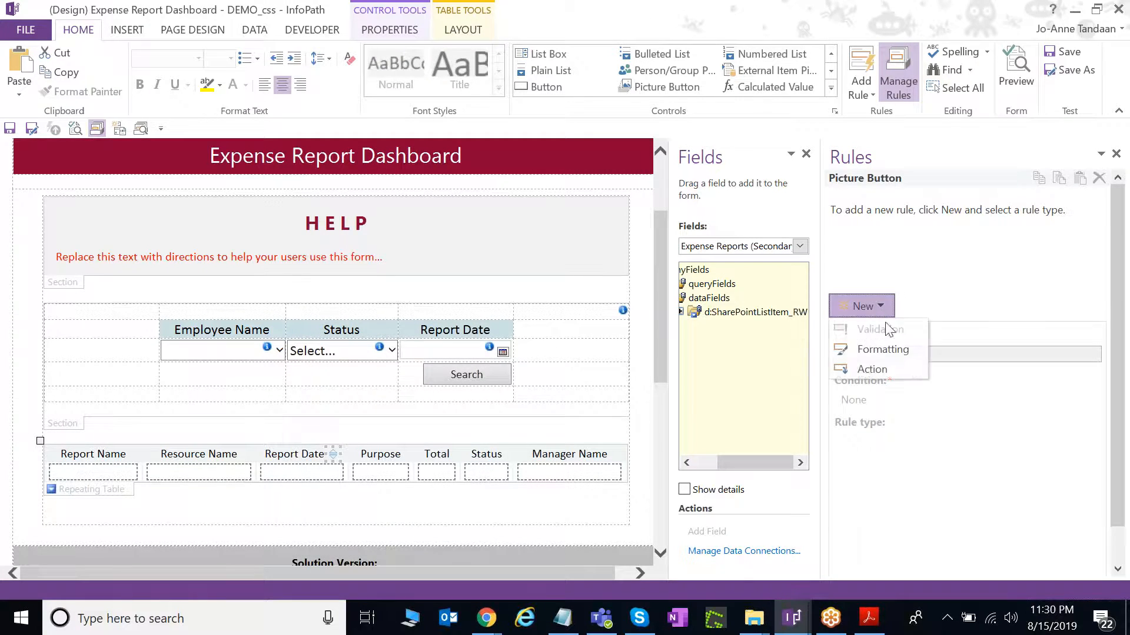
left_click(913, 367)
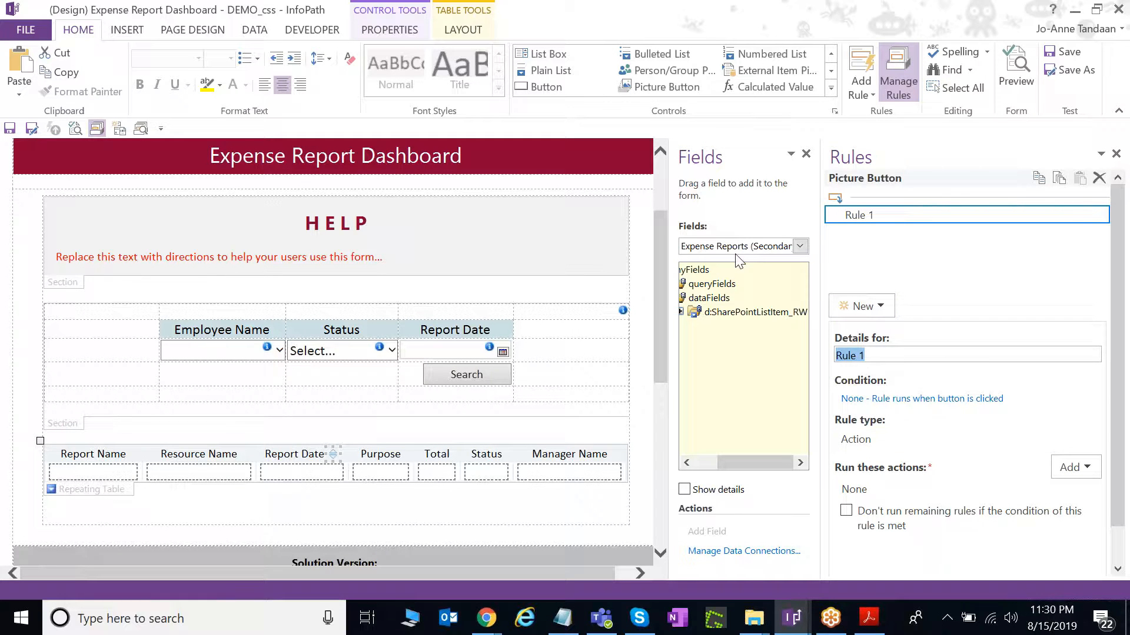
type("Set Sort By")
key("Tab")
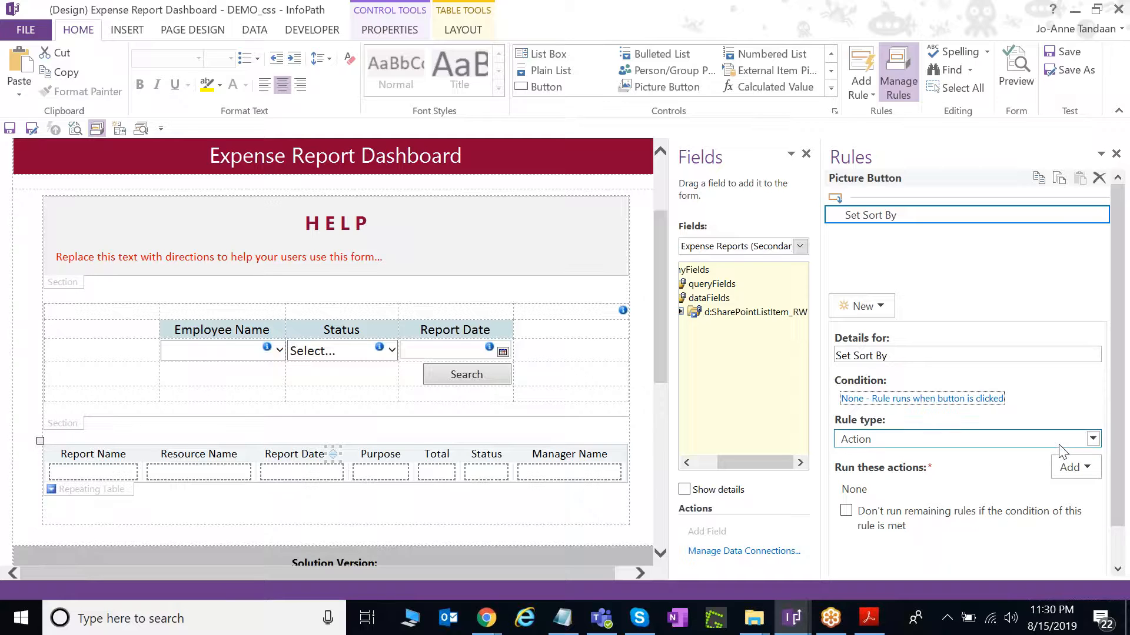
left_click(1111, 369)
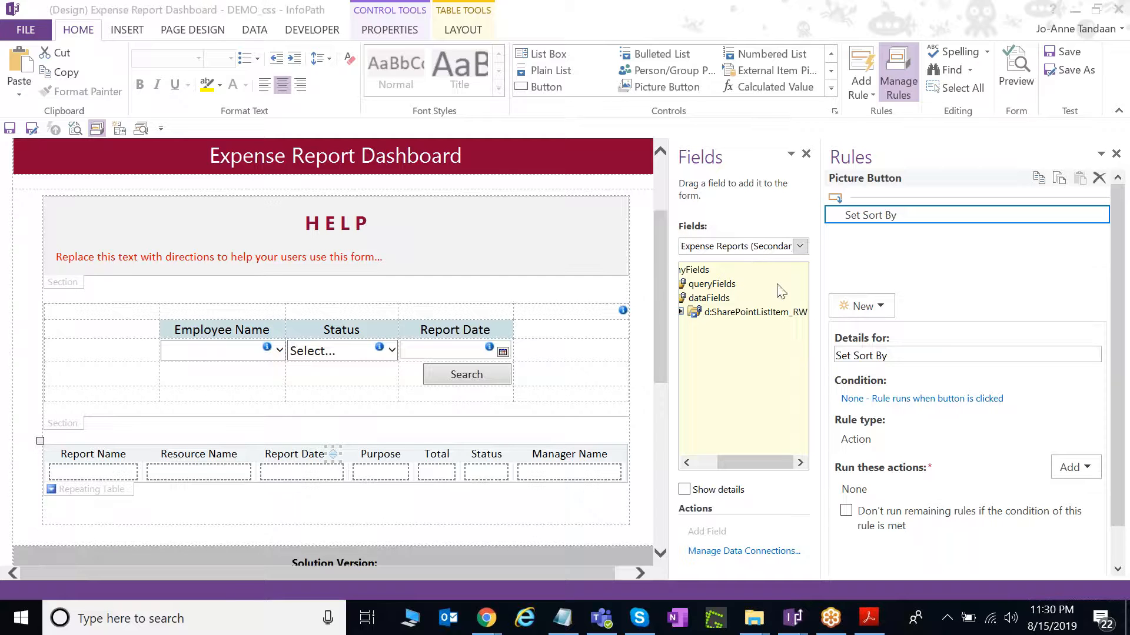
Bring up the Lab 1 Expense Report Dashboard in Chrome and scroll through the oldest-first table.
mouse_move(484, 622)
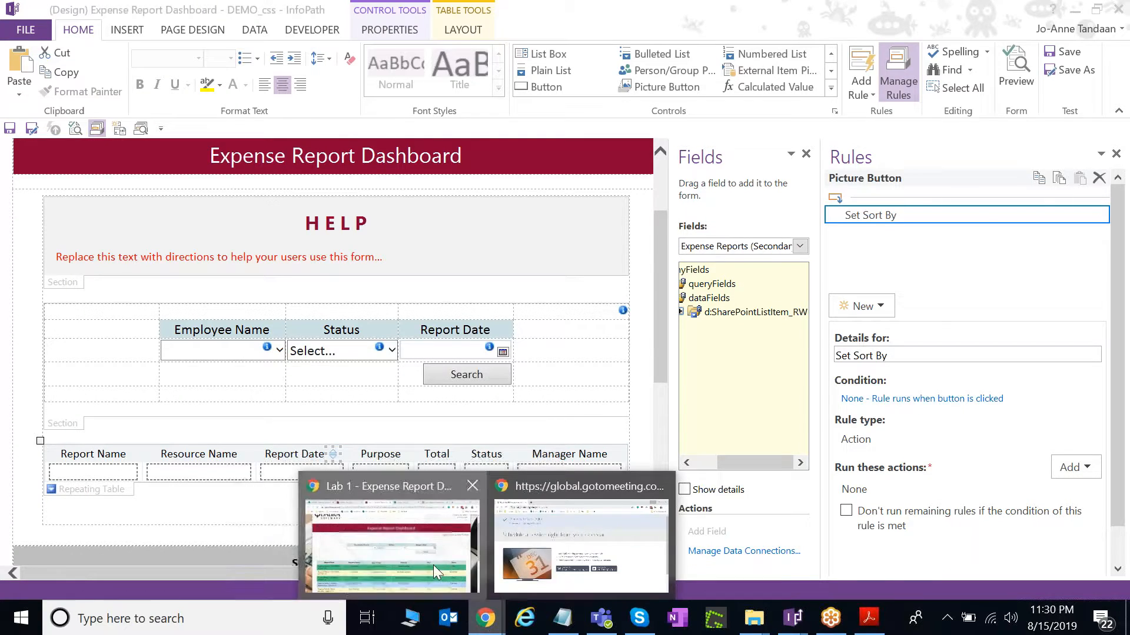
left_click(433, 565)
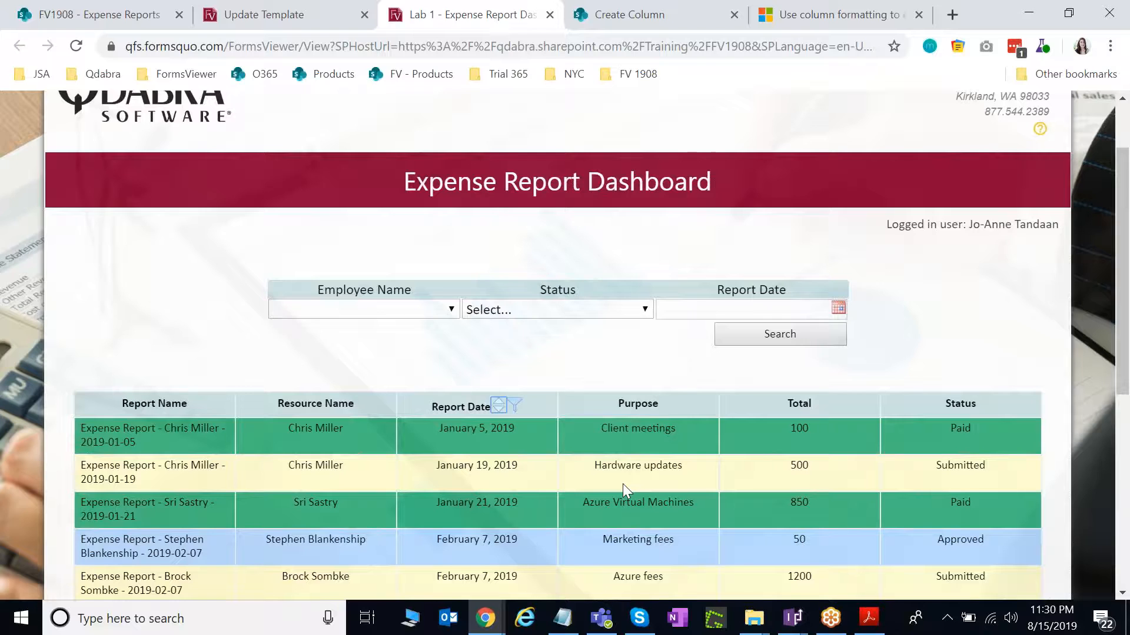
scroll(649, 413, "down", 3)
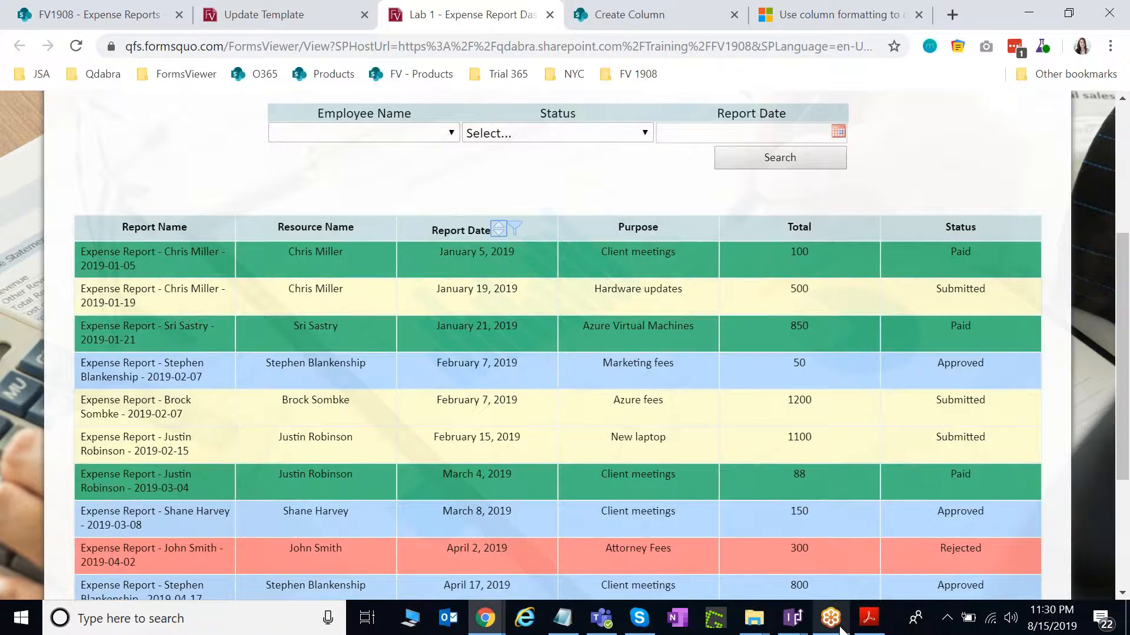
mouse_move(840, 628)
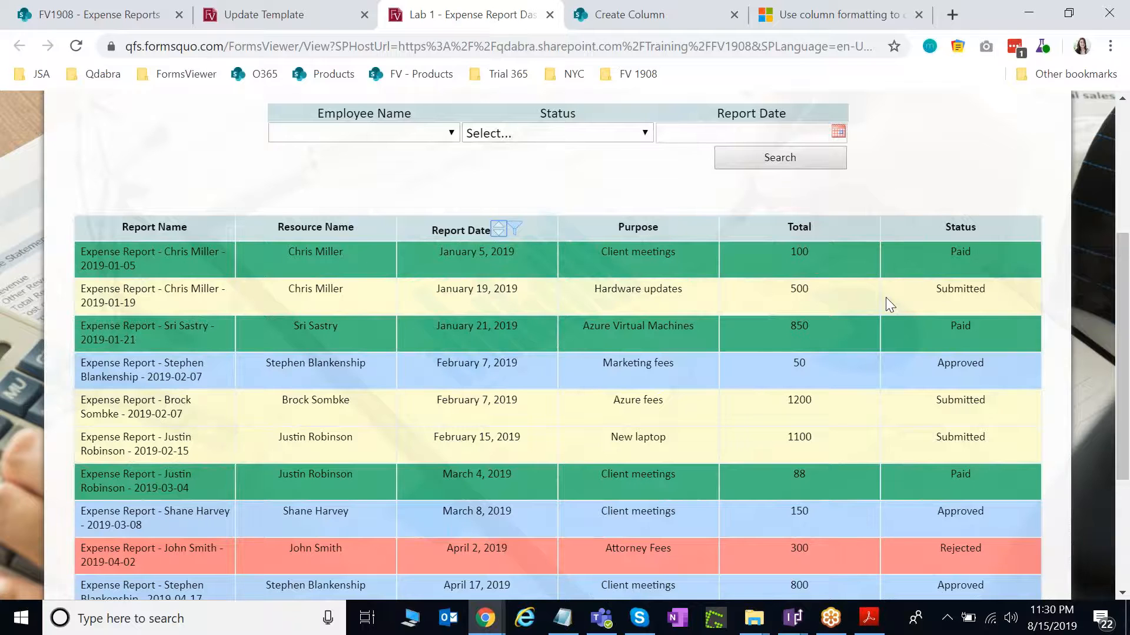
scroll(885, 298, "up", 2)
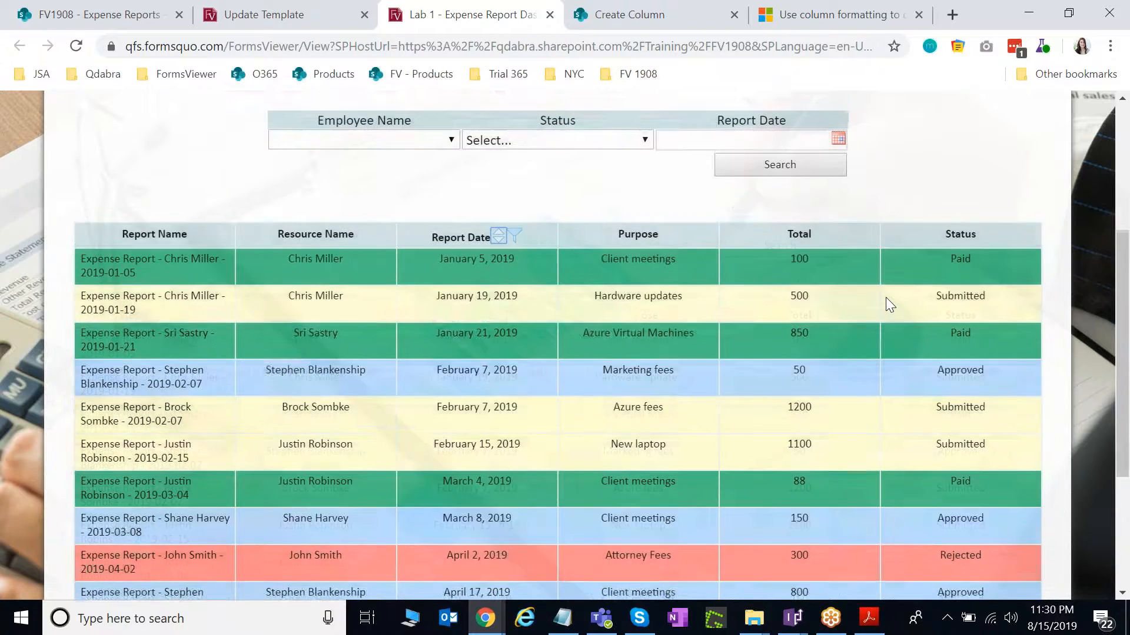
scroll(886, 299, "up", 3)
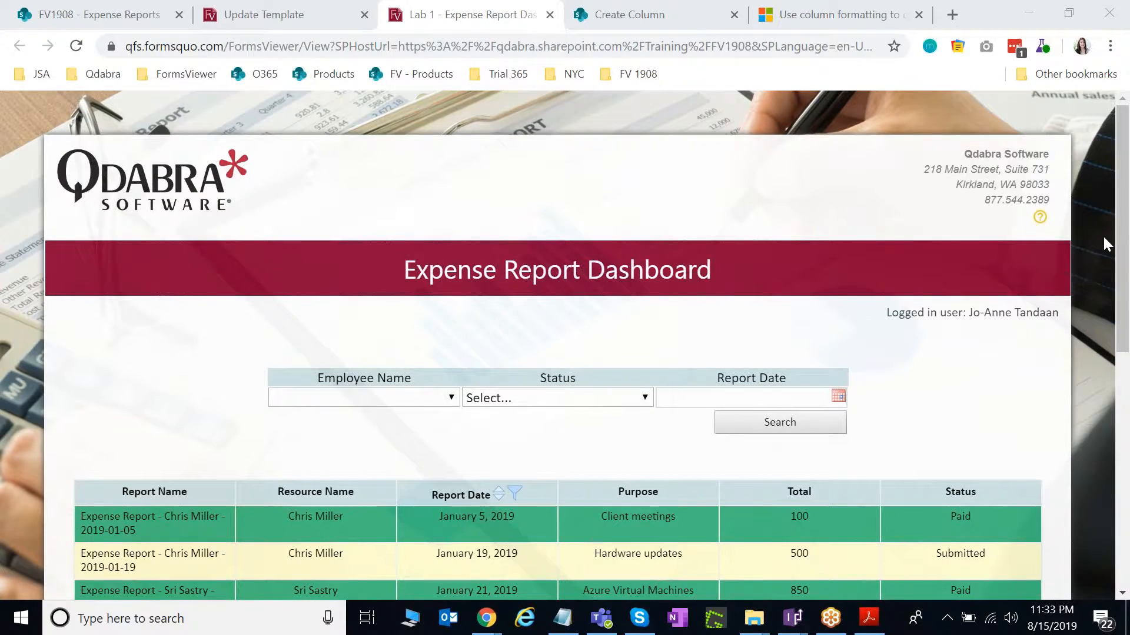
Widen the Fields pane and expand d:SharePointListItem_RW to show Report Name through ID.
mouse_move(793, 617)
left_click(714, 559)
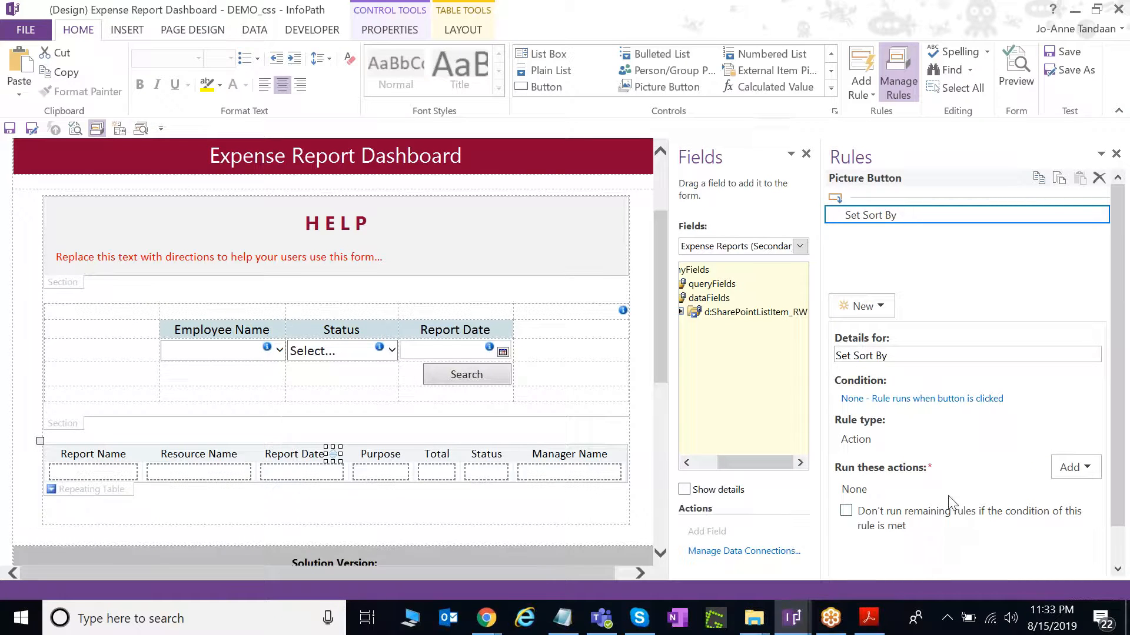
left_click_drag(668, 427, 600, 426)
left_click(651, 302)
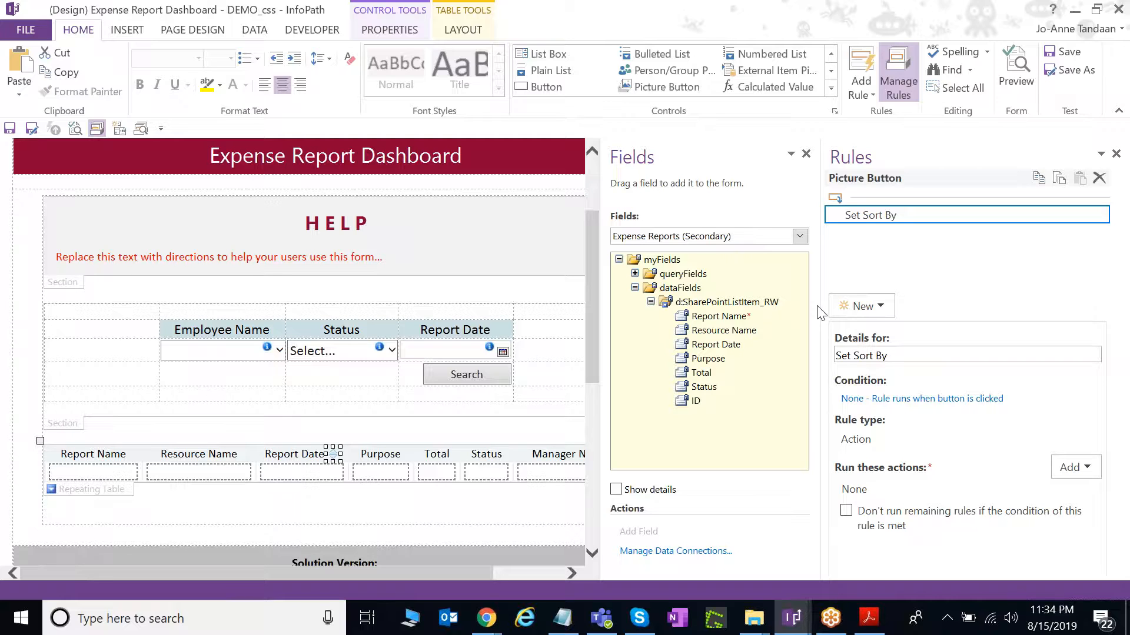
left_click(194, 24)
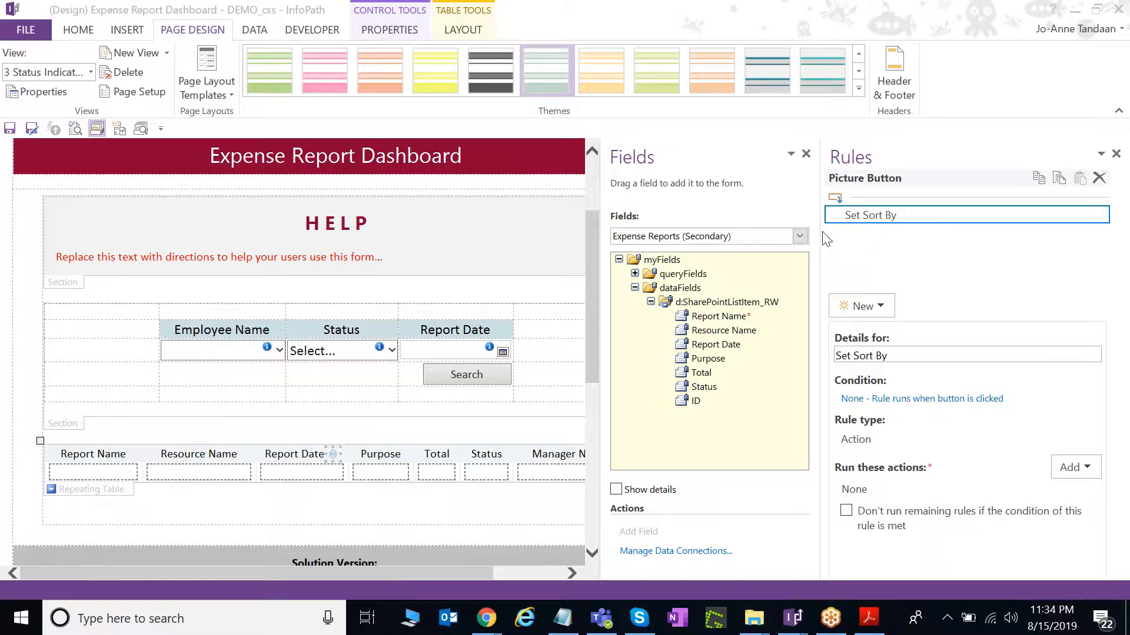
Add a Set a field's value action to Set Sort By targeting FormLogic/SortBy, value blank.
left_click(334, 456)
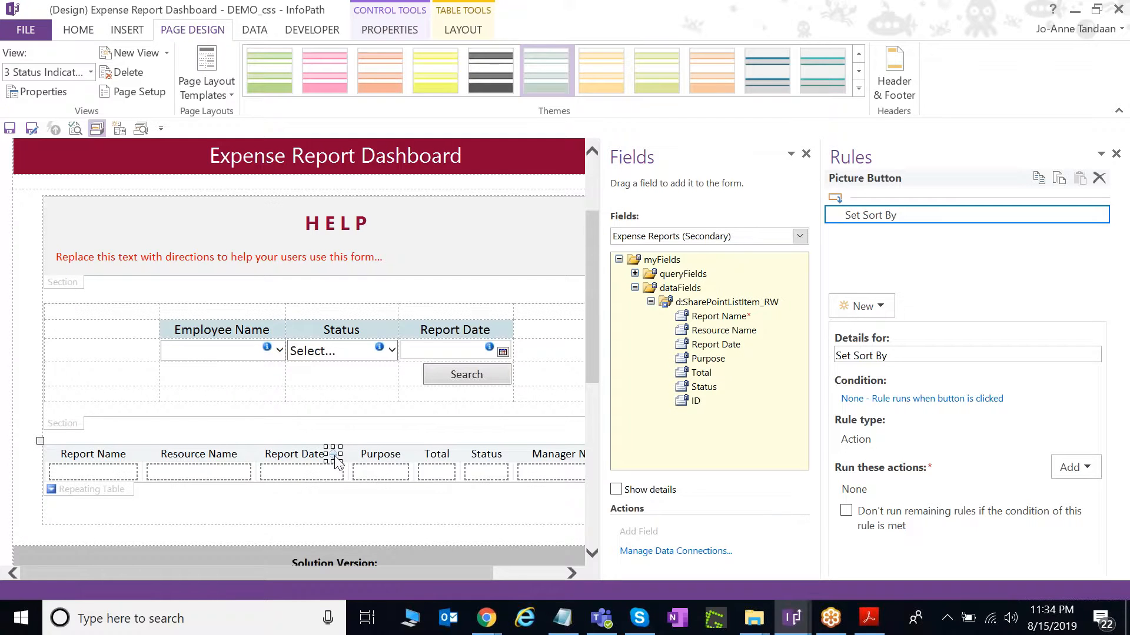
left_click(1065, 471)
key("Escape")
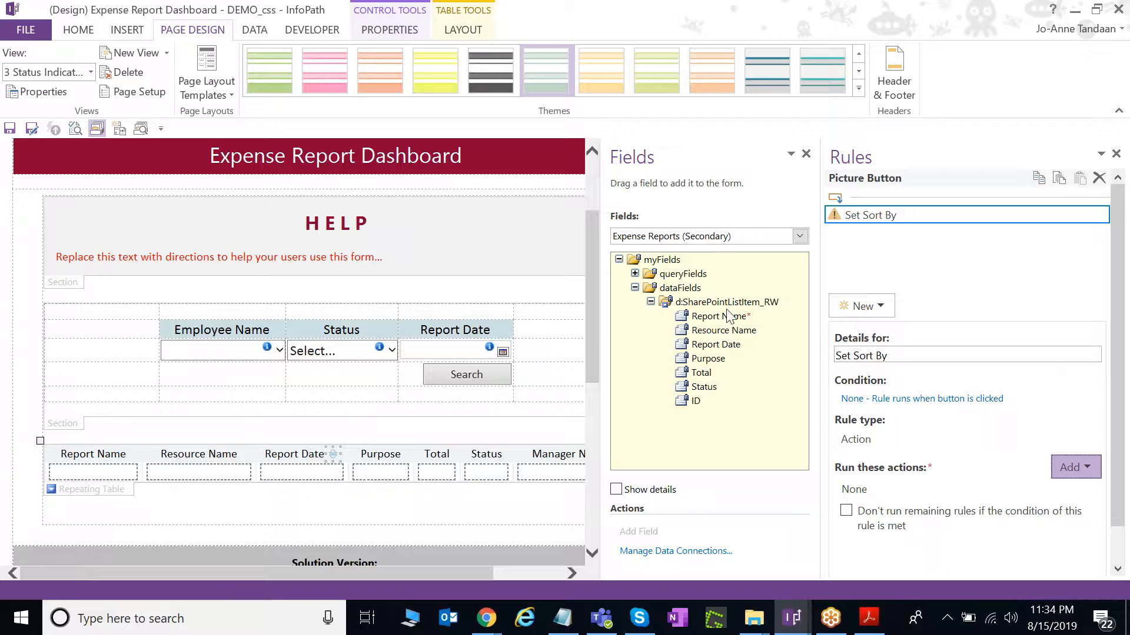
left_click(670, 269)
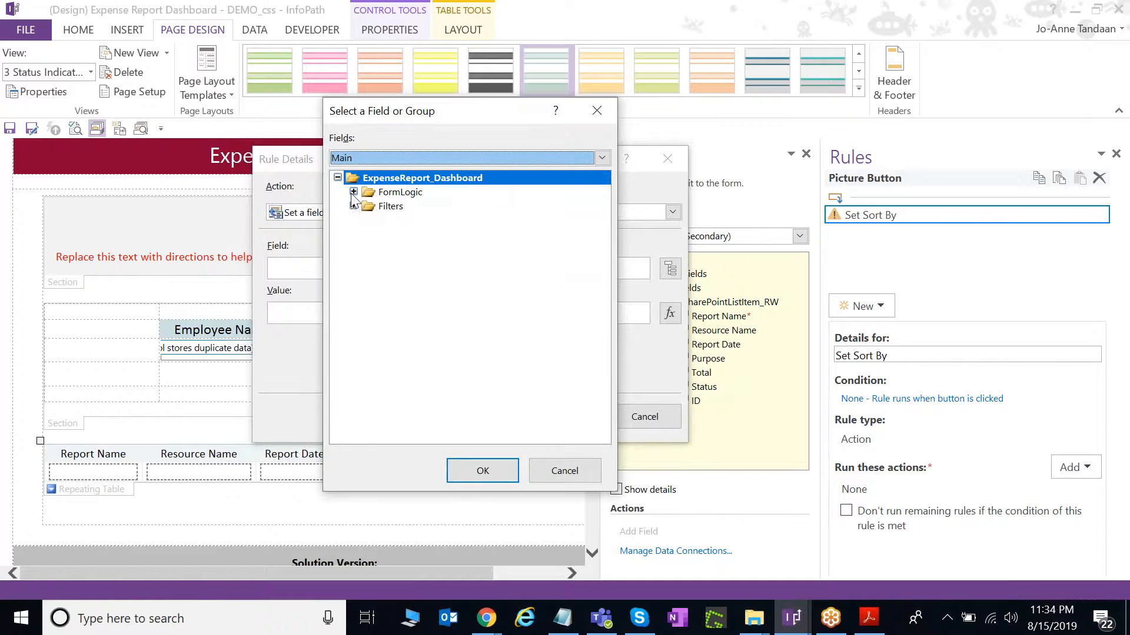
left_click(353, 192)
double_click(408, 263)
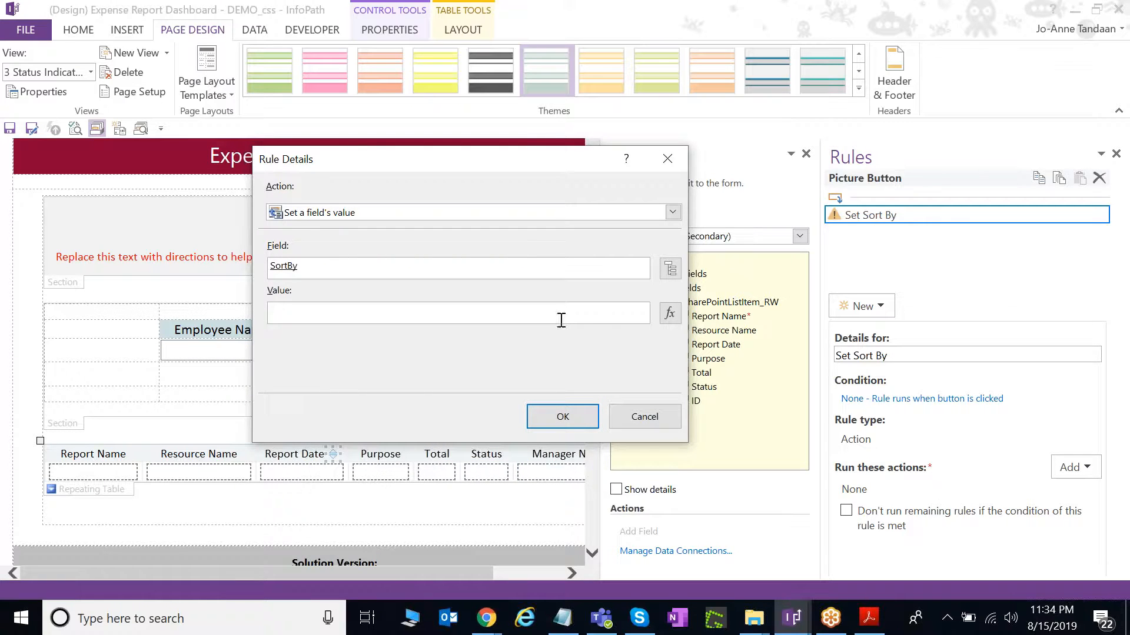
mouse_move(549, 172)
left_mouse_down()
mouse_move(629, 163)
mouse_move(544, 150)
left_mouse_up()
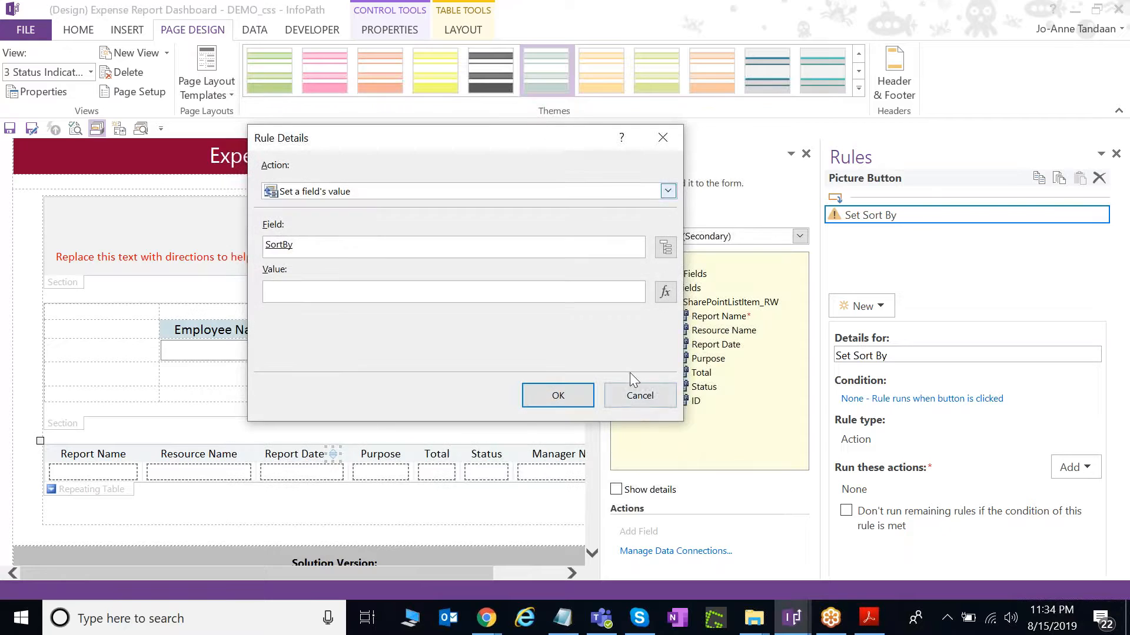
left_click(576, 403)
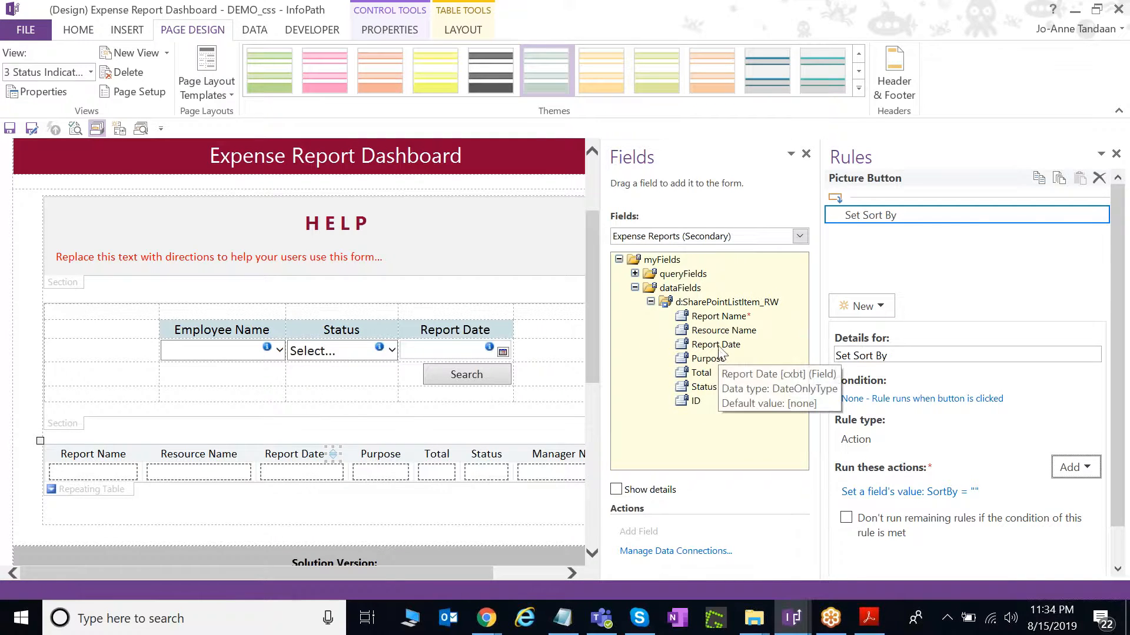
left_click(800, 345)
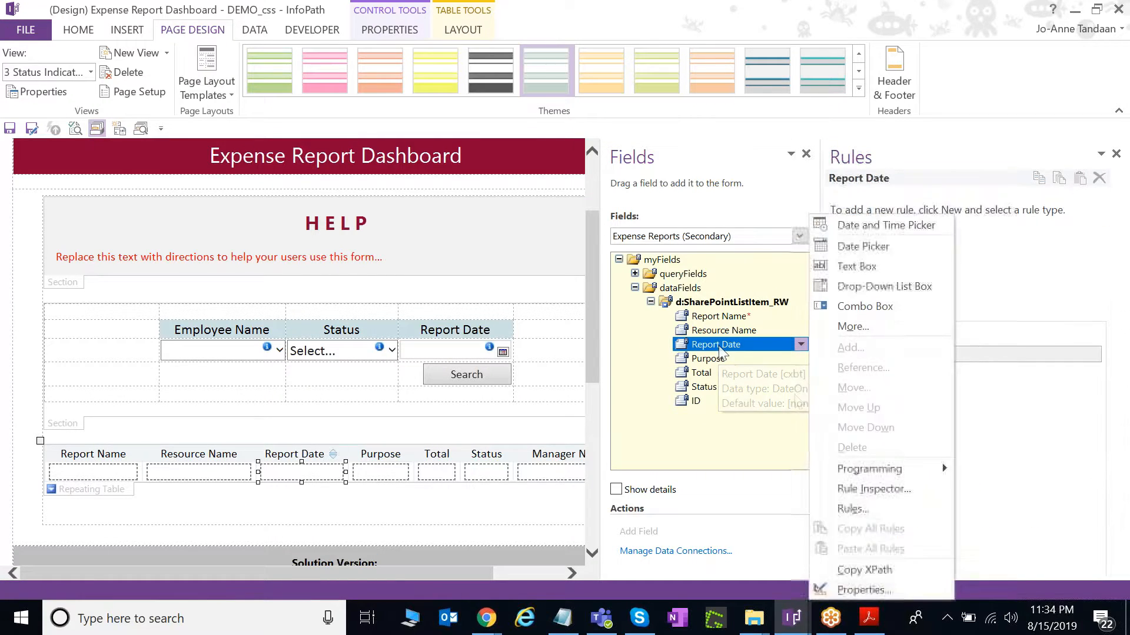
Copy the Report Date field's XPath into Notepad and isolate the d:cxbt field name.
left_click(868, 569)
left_click(561, 618)
key("ctrl+v")
left_click_drag(682, 162, 623, 165)
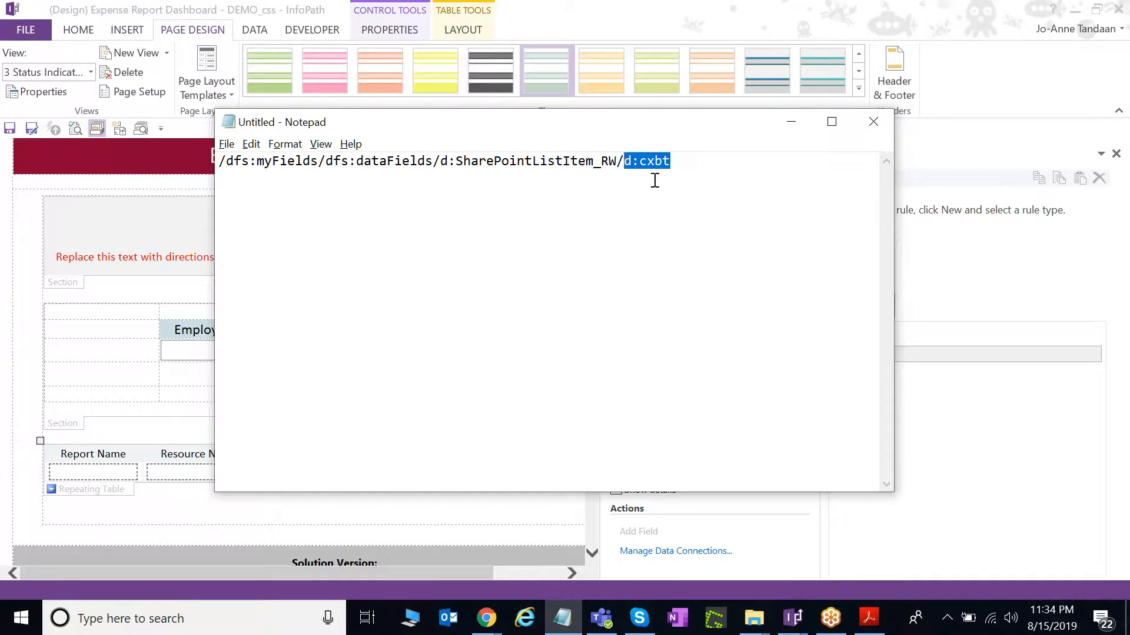
key("BackSpace")
Paste d:cxbt as the value of the rule's SortBy set-field action.
left_click(660, 5)
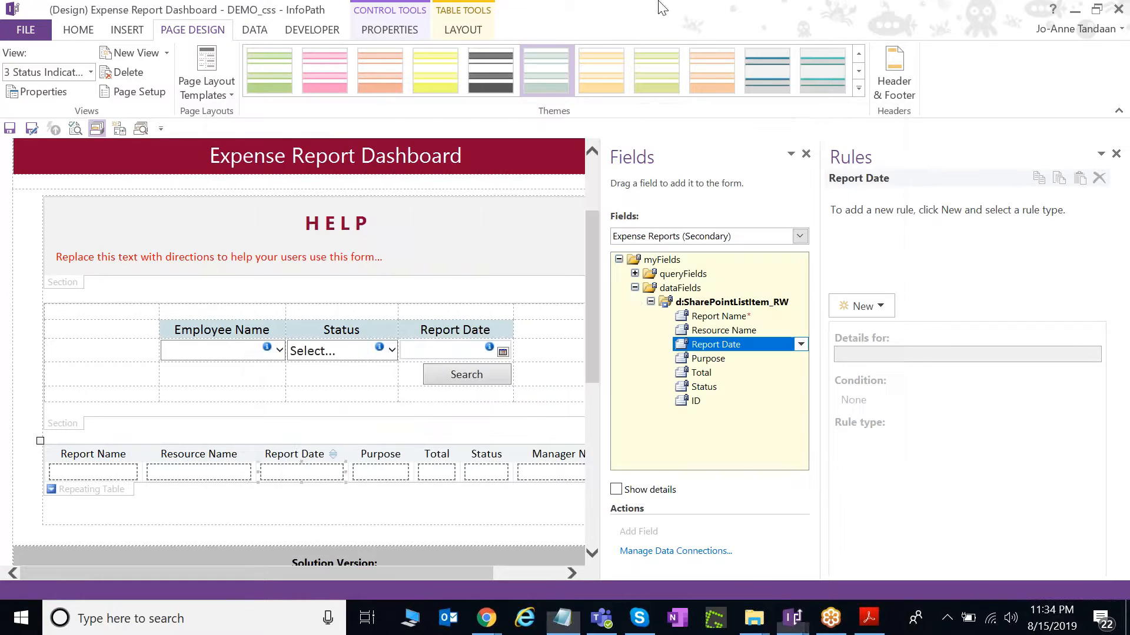
left_click(332, 454)
left_click(906, 492)
left_click(328, 288)
key("ctrl+v")
left_click(578, 397)
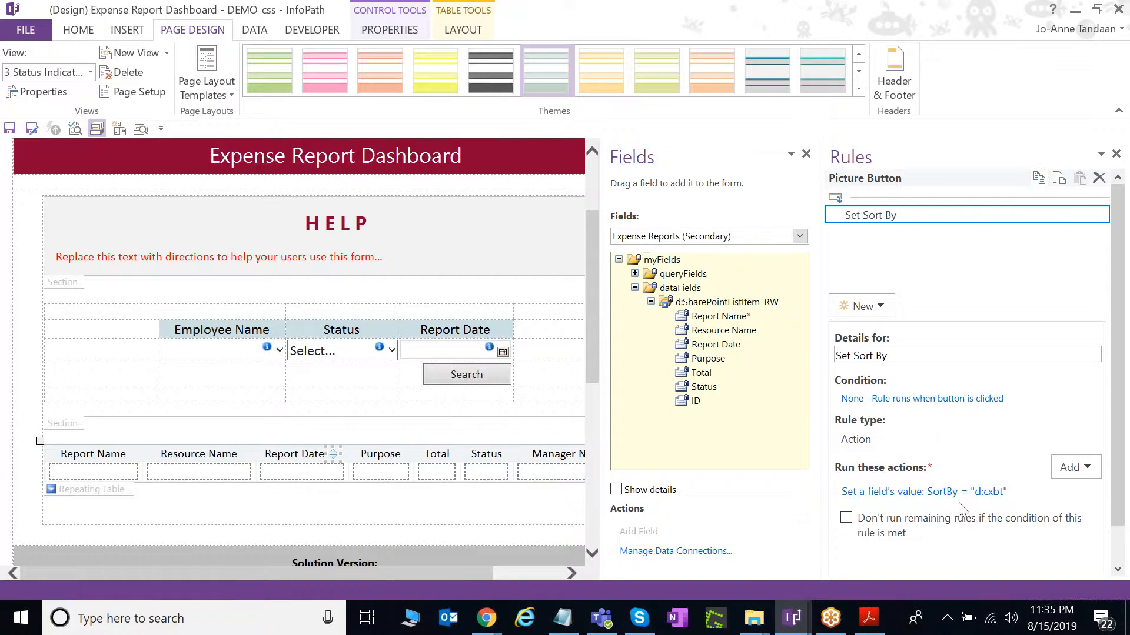
Inspect the SortTable formula in the Command action on the Main FormLogic/SortBy/order field.
left_click(673, 236)
left_click(674, 250)
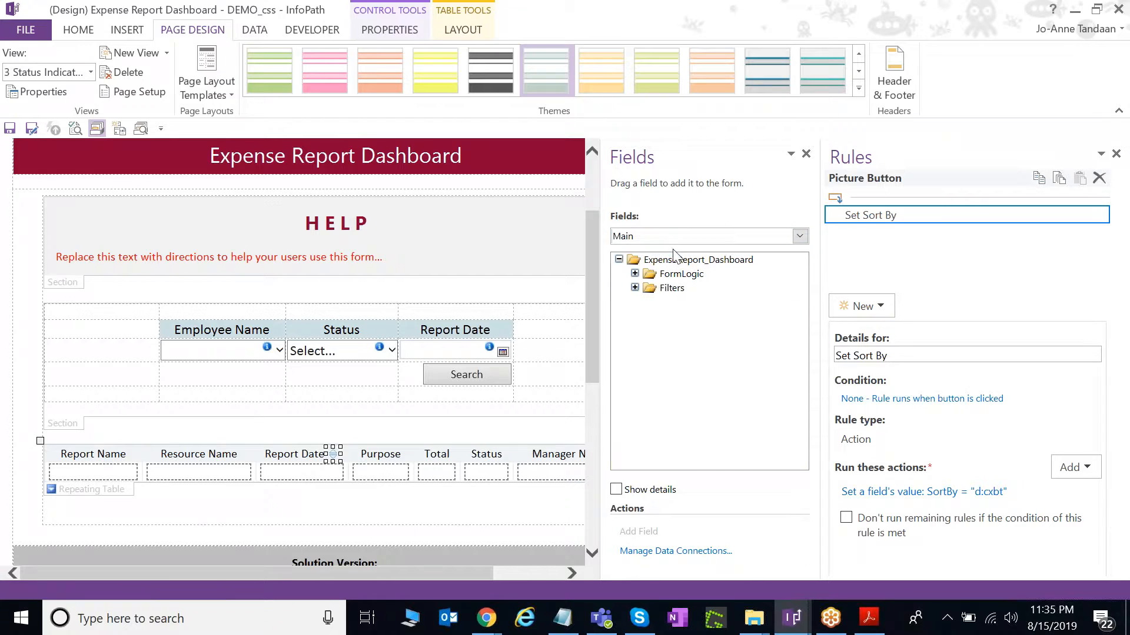
left_click(635, 273)
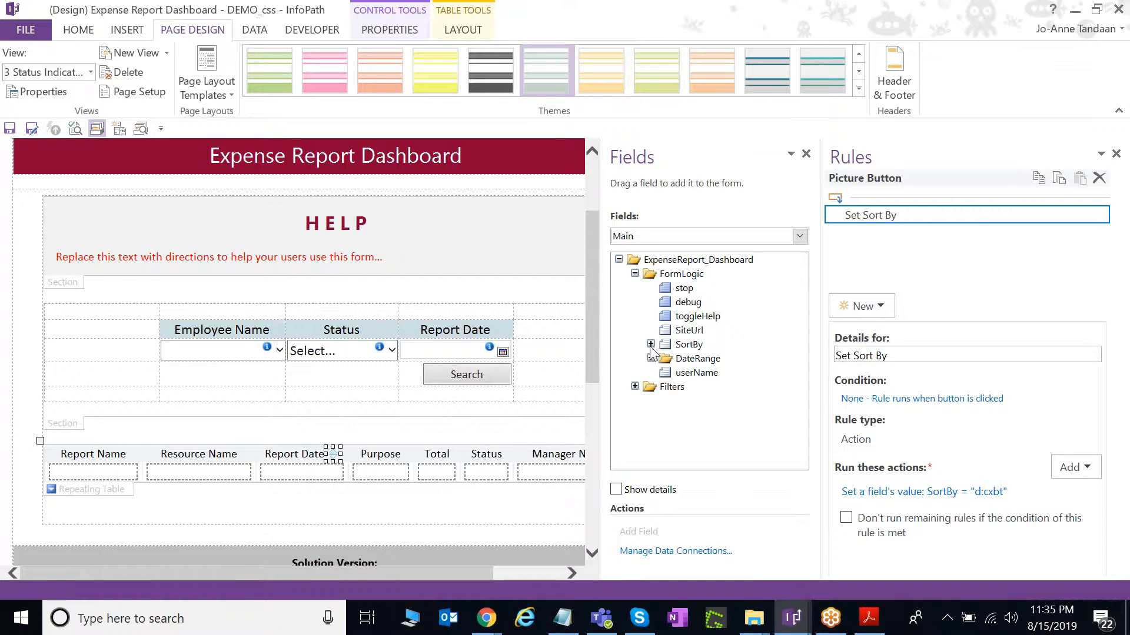
left_click(650, 344)
left_click(703, 359)
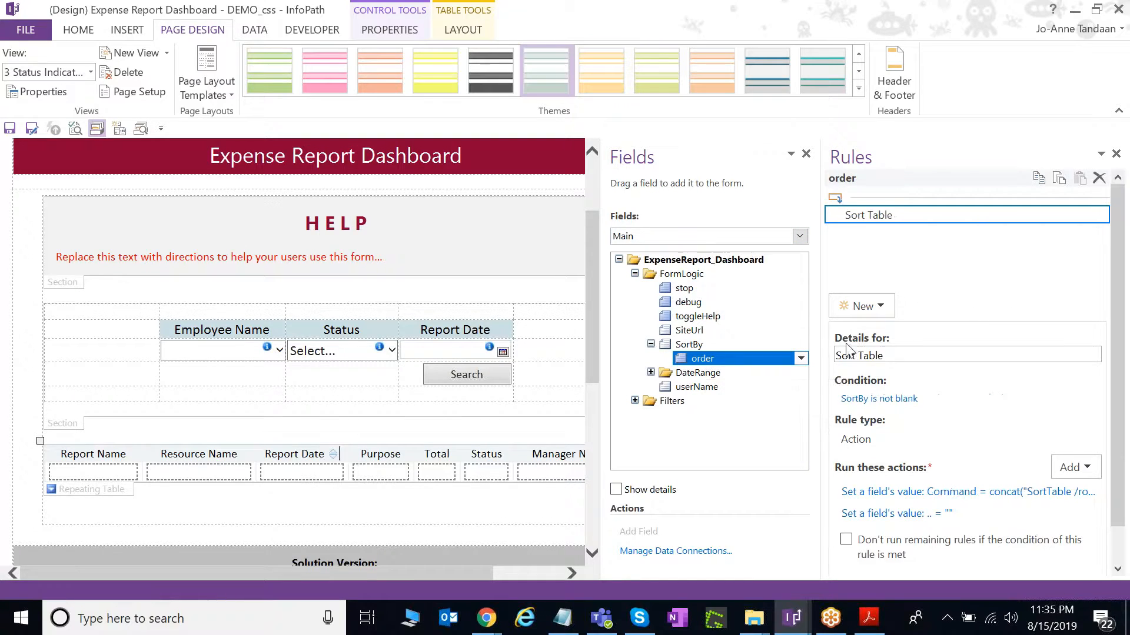
left_click_drag(820, 327, 652, 340)
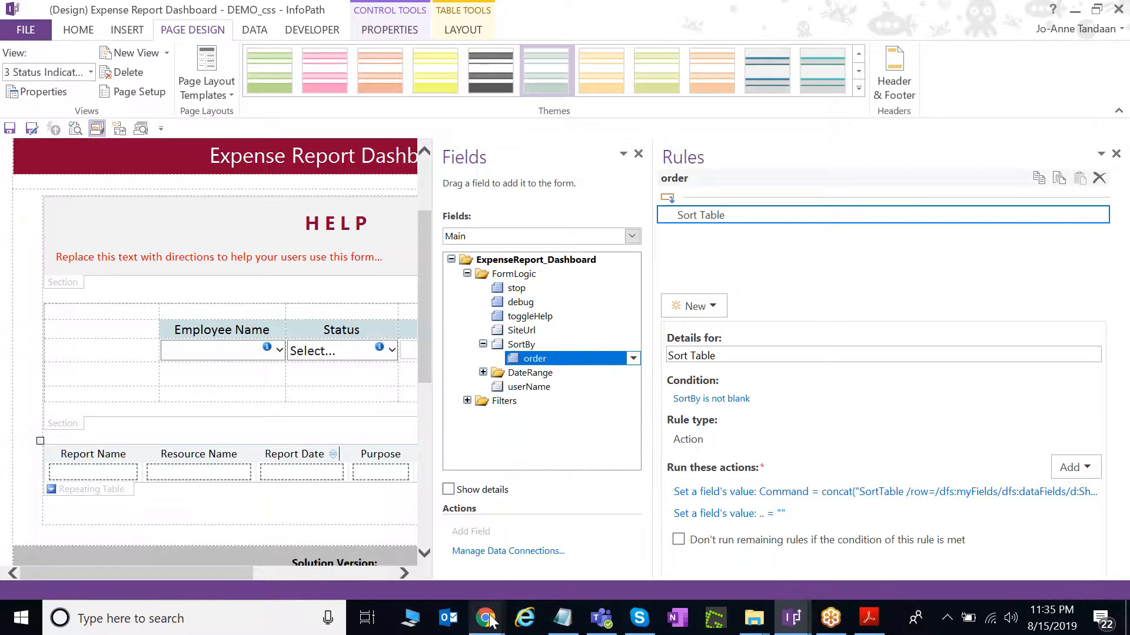
left_click(694, 492)
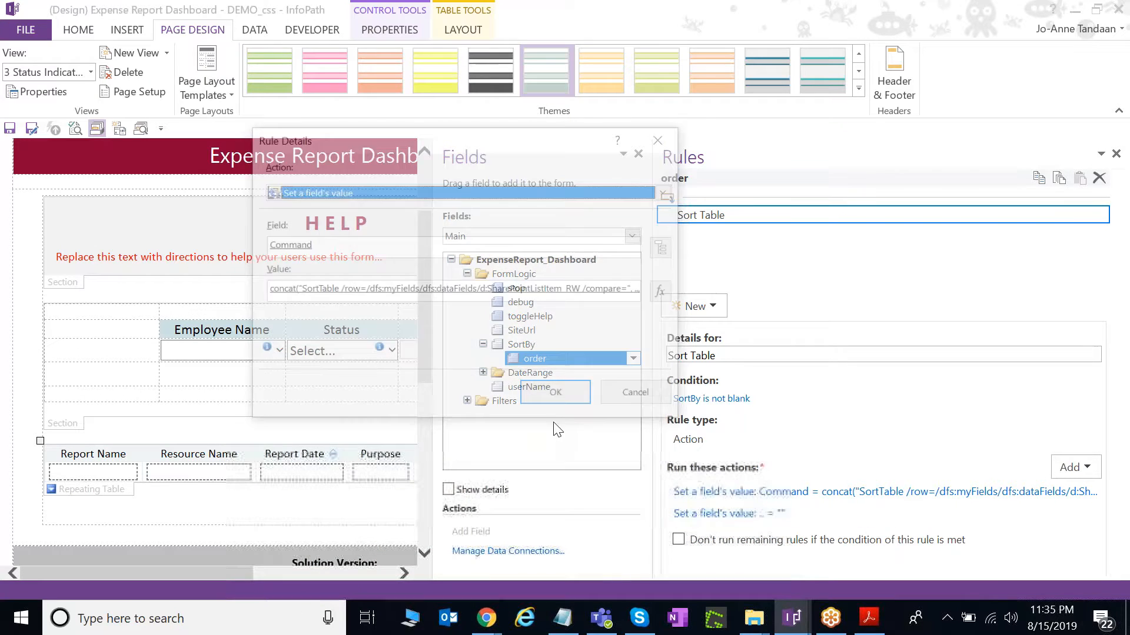
left_click(665, 293)
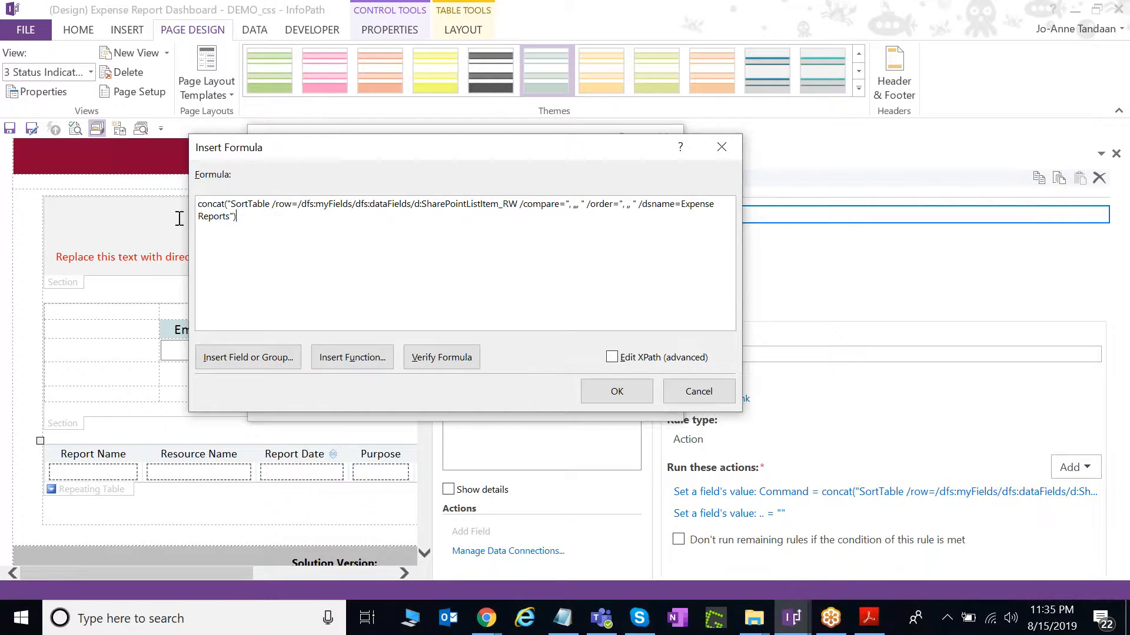
key("ctrl+a")
Open the Lab 1 - Expense Report Dashboard template in FormsDesigner in Chrome.
mouse_move(486, 618)
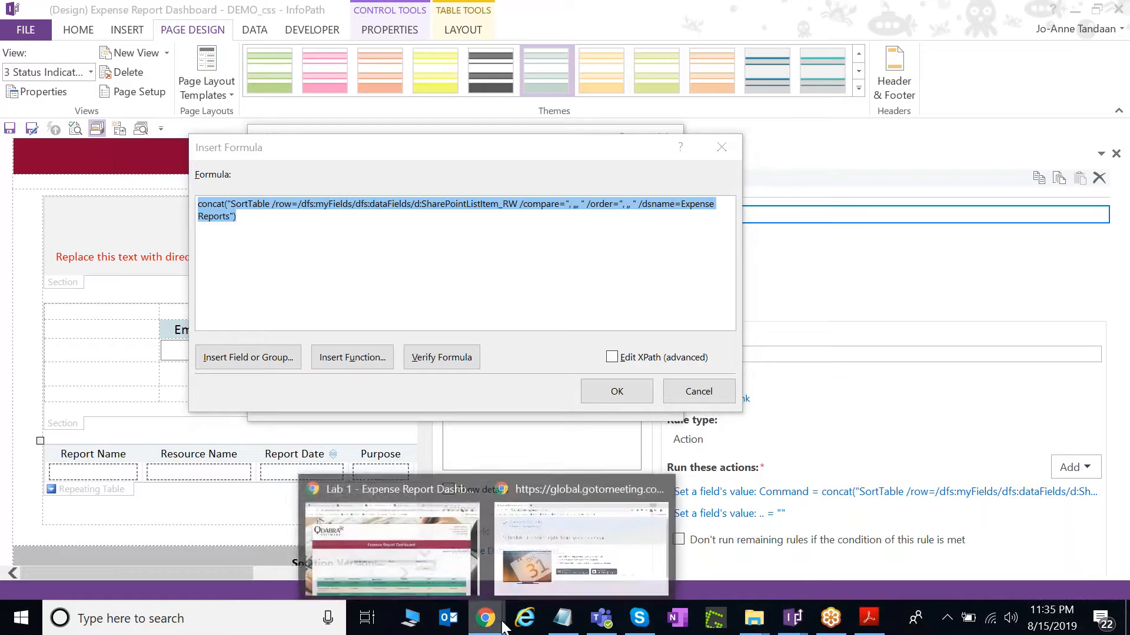
left_click(418, 567)
left_click(233, 14)
left_click(441, 239)
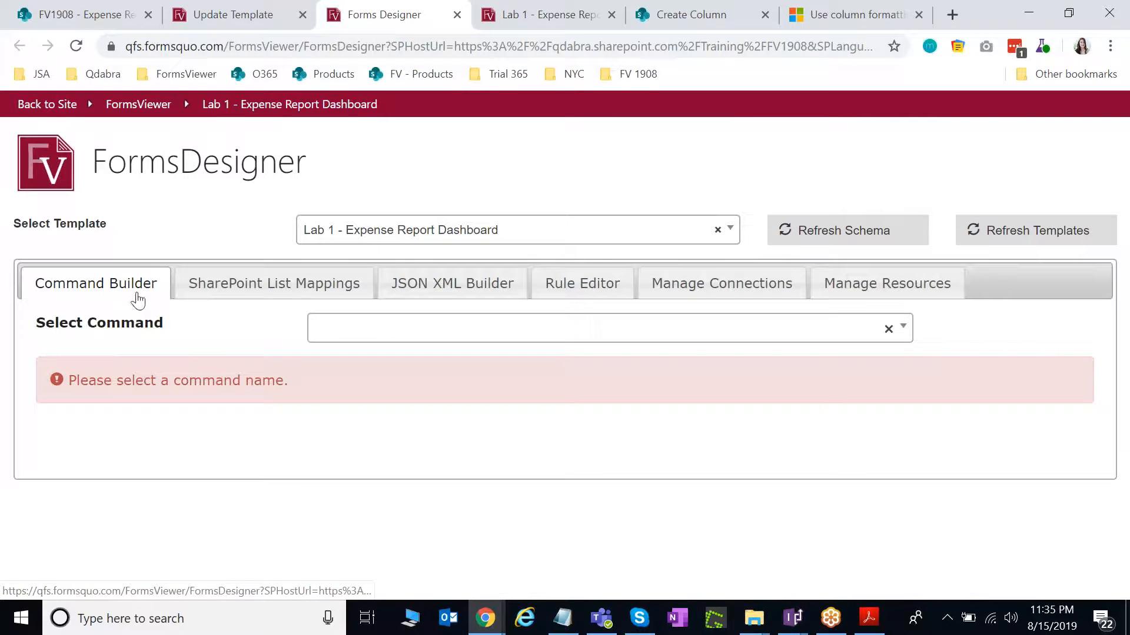
Choose the SortTable command in FormsDesigner.
left_click(493, 337)
type("Sort")
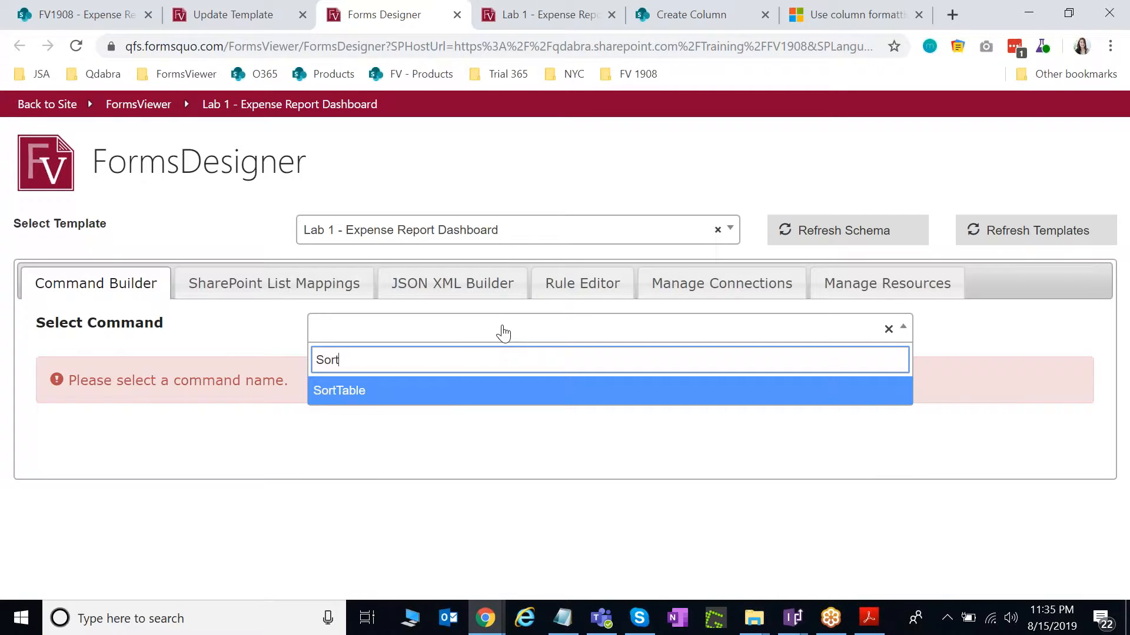
left_click(480, 398)
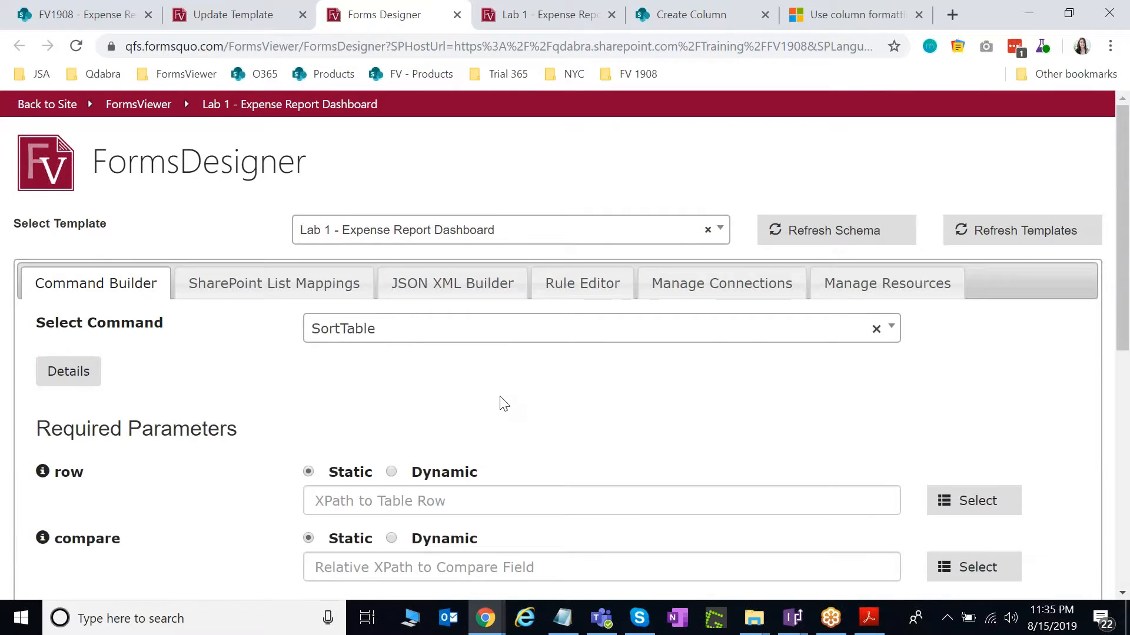
scroll(505, 404, "down", 1)
scroll(365, 347, "down", 1)
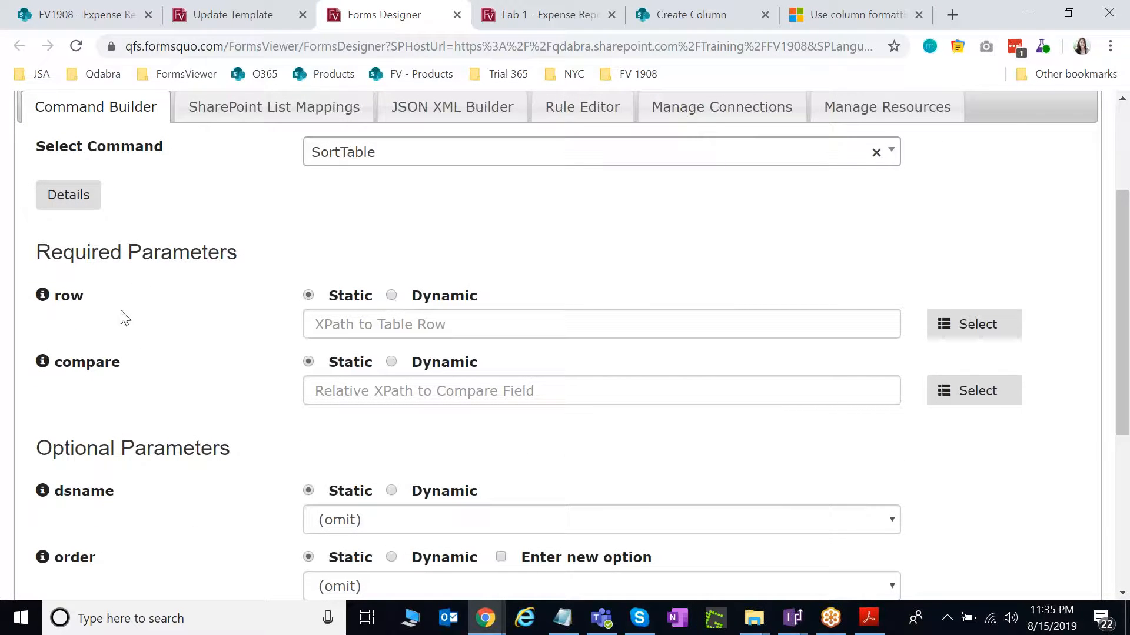
Bind the row parameter dynamically to SharePointListItem_RW in the Expense Reports data source.
left_click(391, 296)
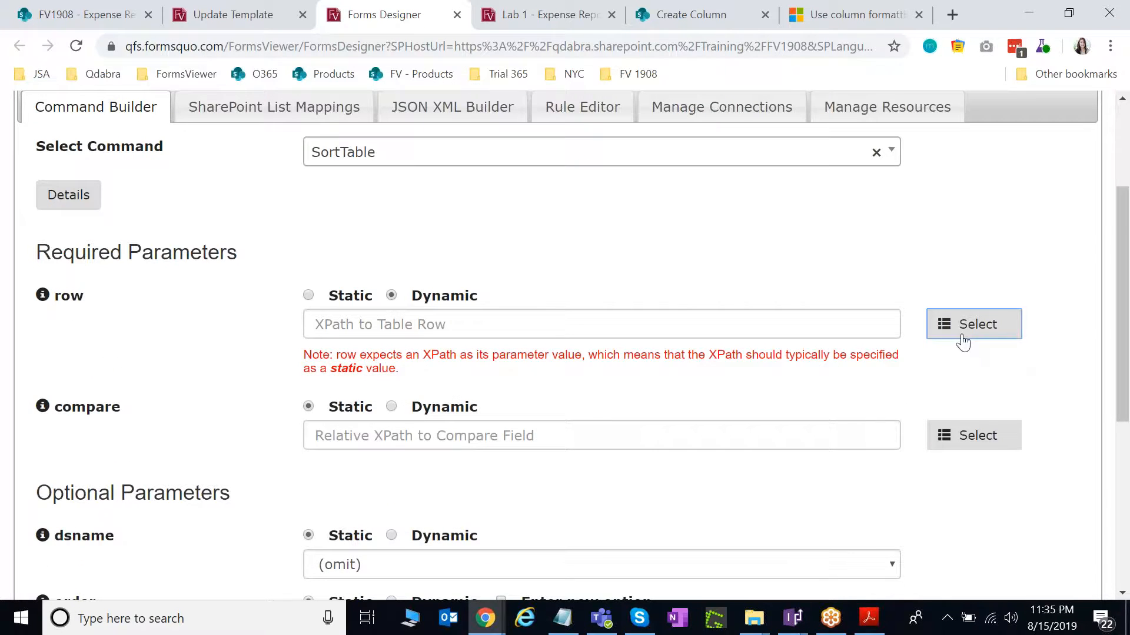
left_click(962, 341)
left_click(405, 280)
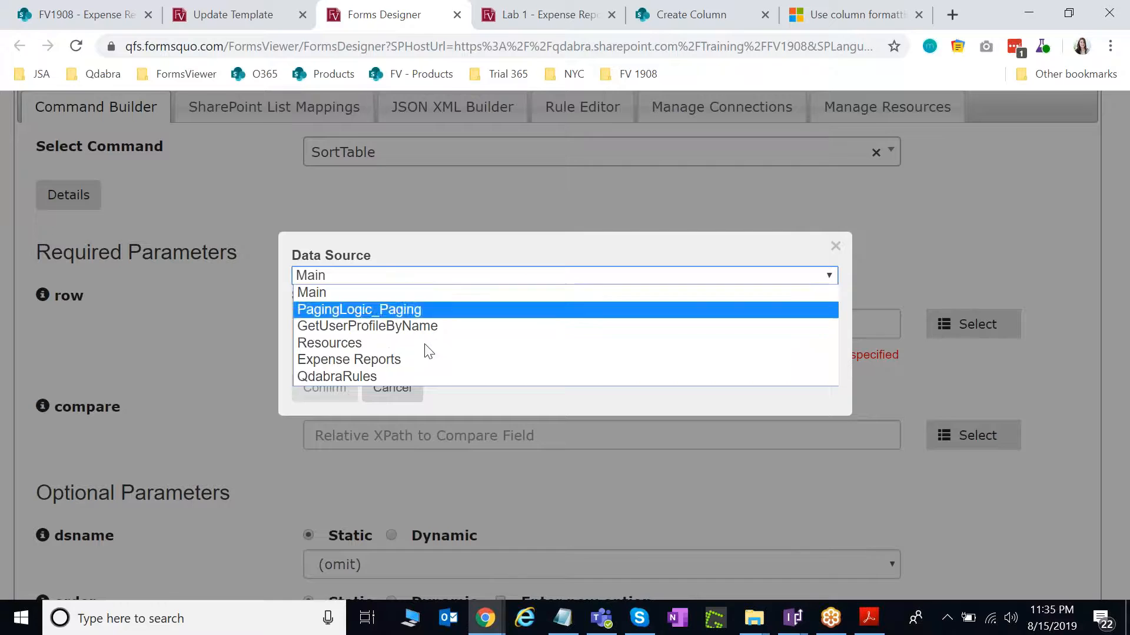
left_click(422, 359)
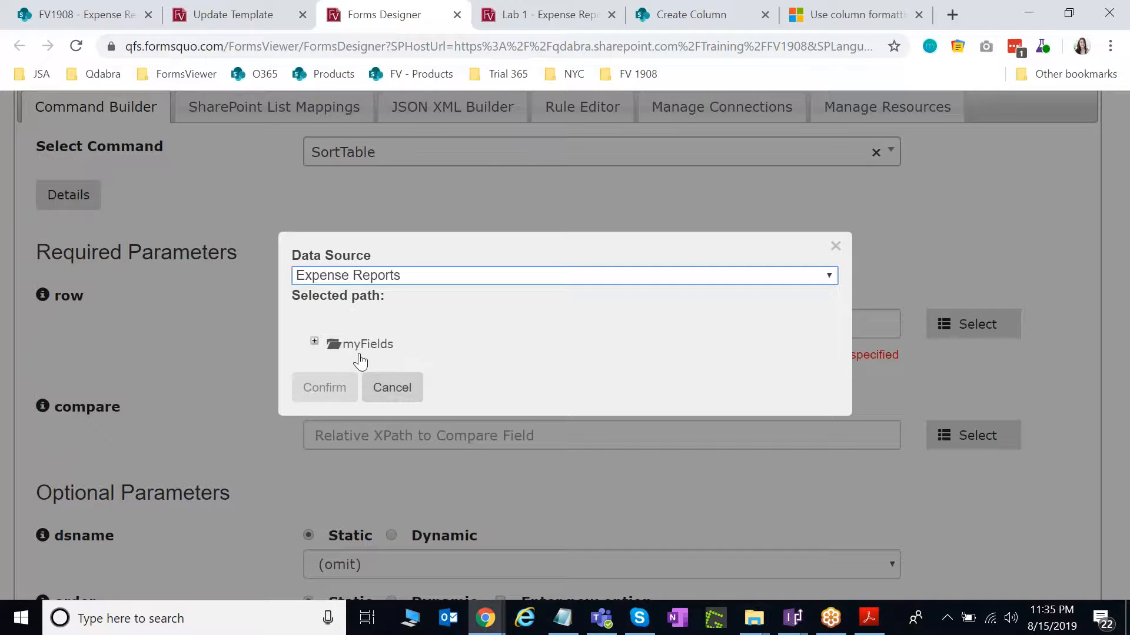
left_click(400, 276)
left_click(400, 280)
left_click(376, 276)
left_click(379, 280)
left_click(408, 281)
left_click(357, 357)
left_click(314, 341)
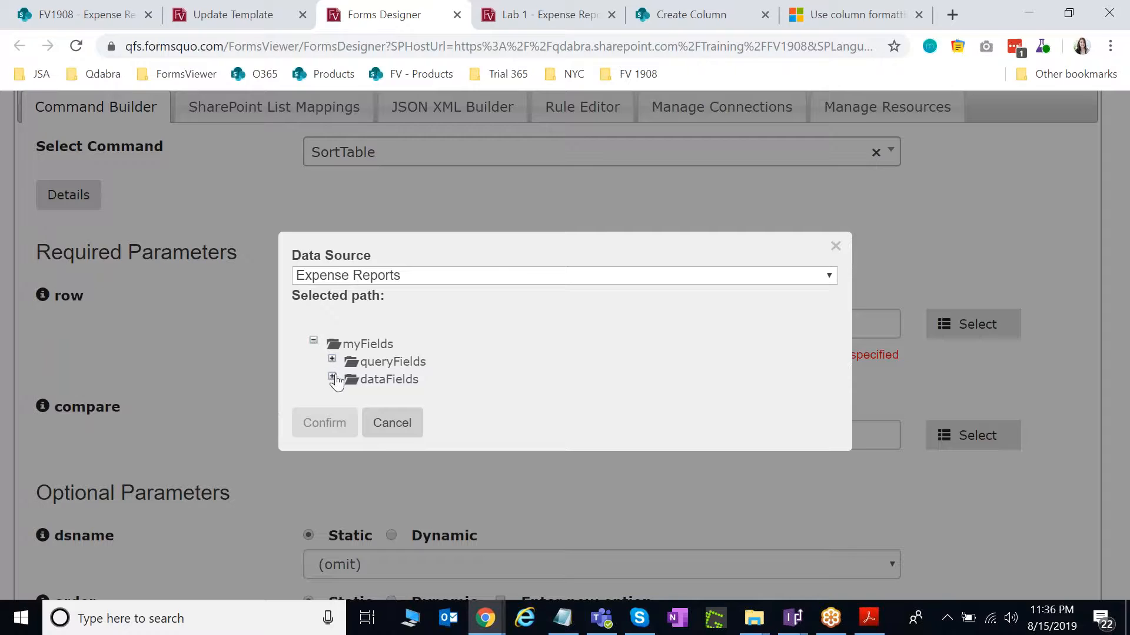
left_click(333, 377)
left_click(424, 397)
left_click(318, 441)
Bind the compare parameter dynamically to the FormLogic SortBy field.
scroll(427, 415, "down", 1)
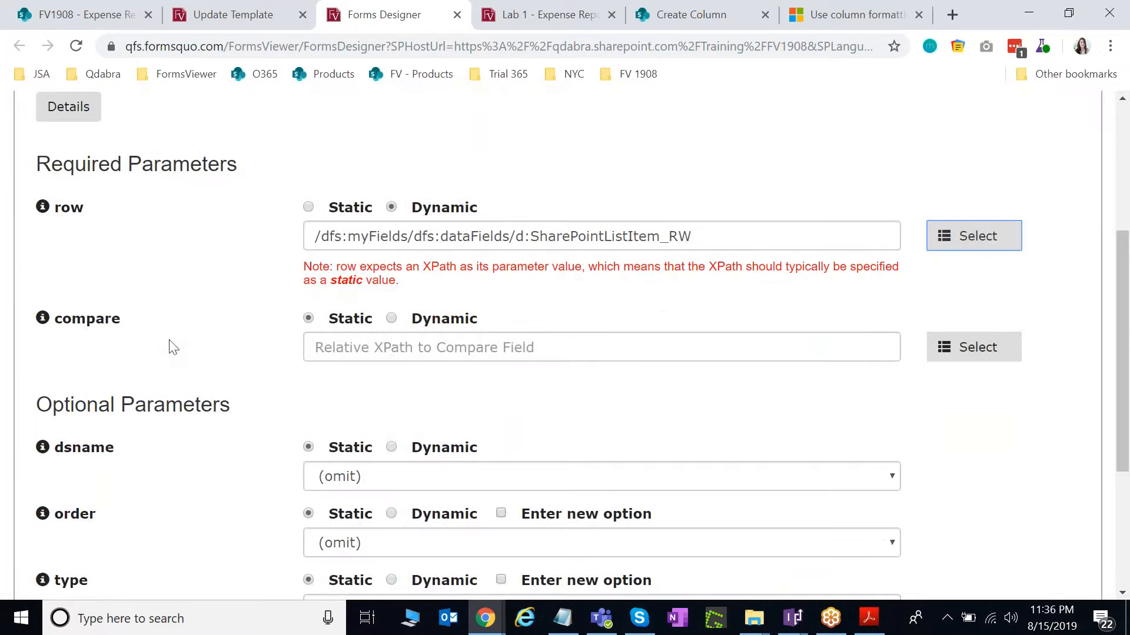
left_click(380, 348)
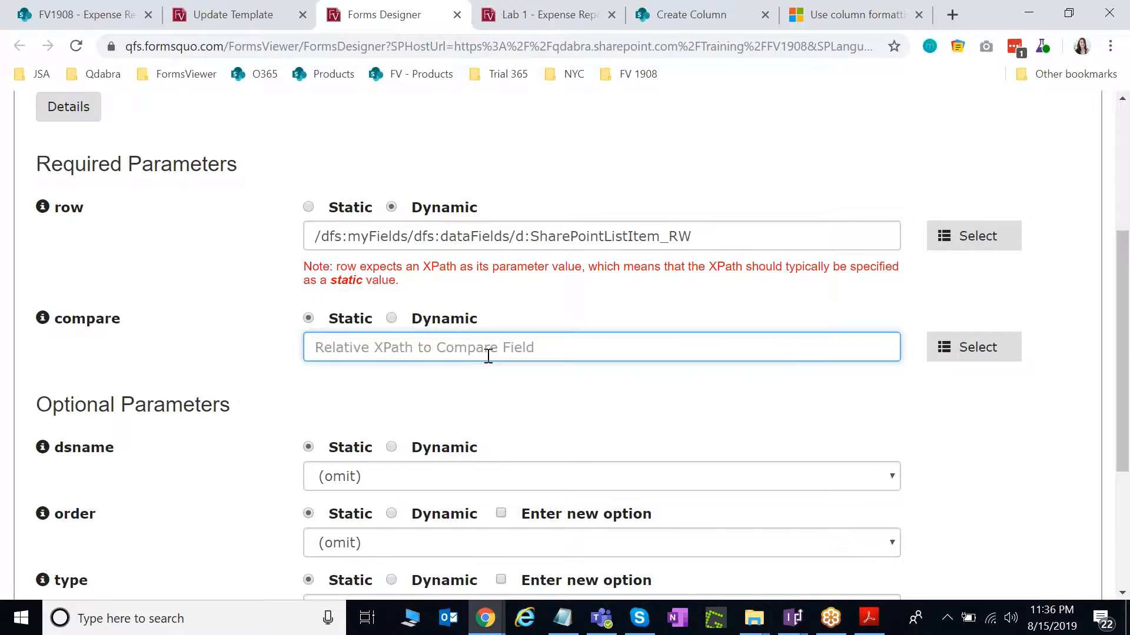
left_click(391, 318)
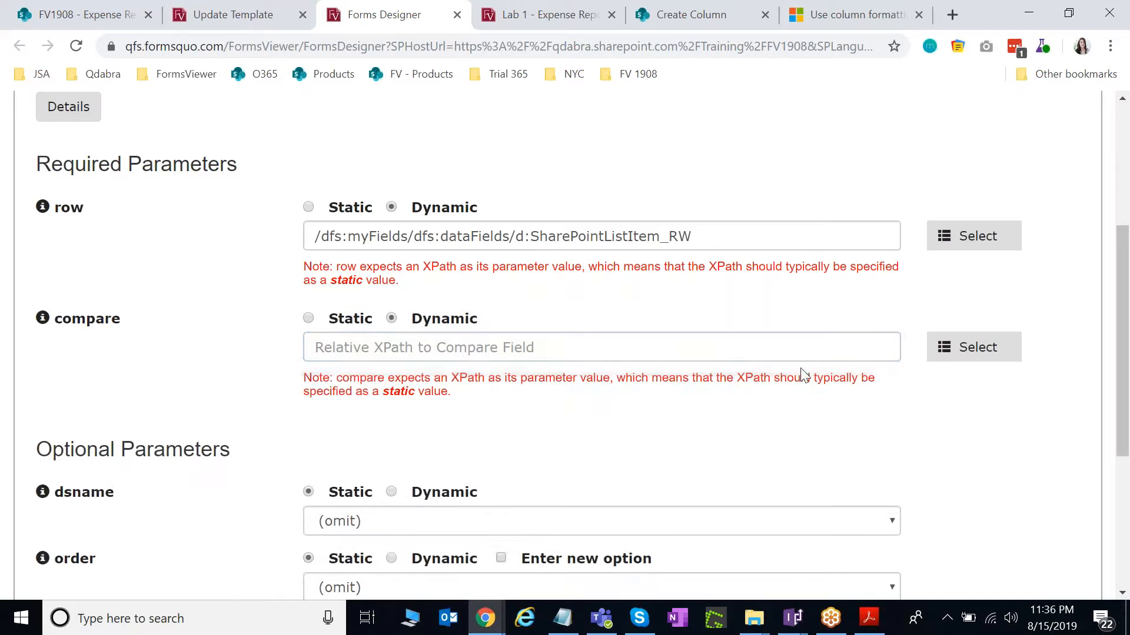
left_click(935, 355)
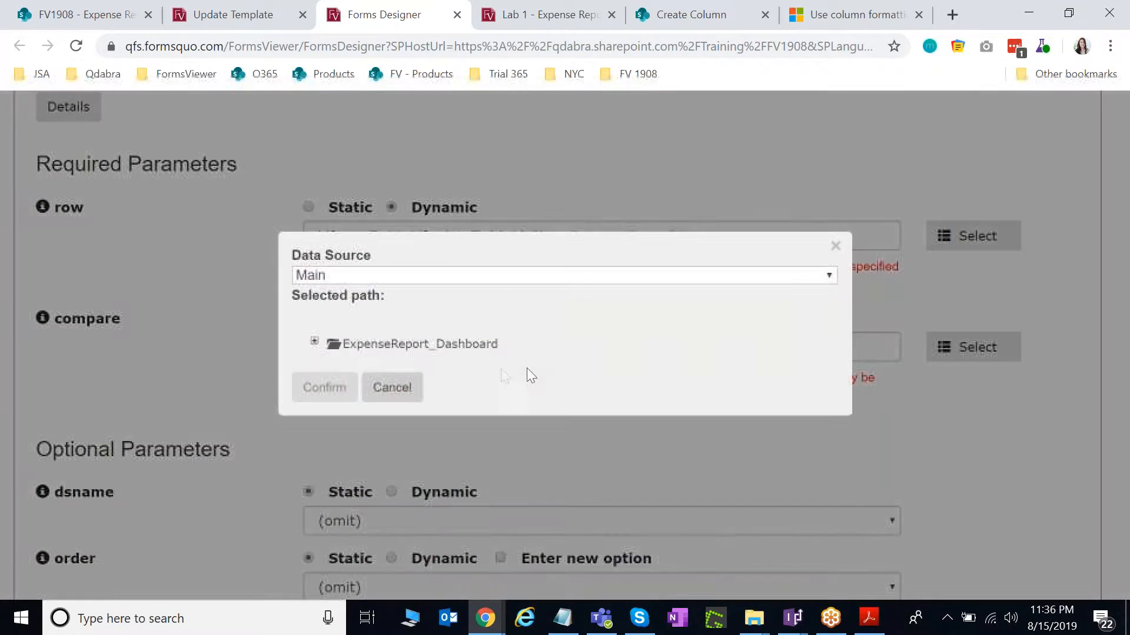
left_click(323, 346)
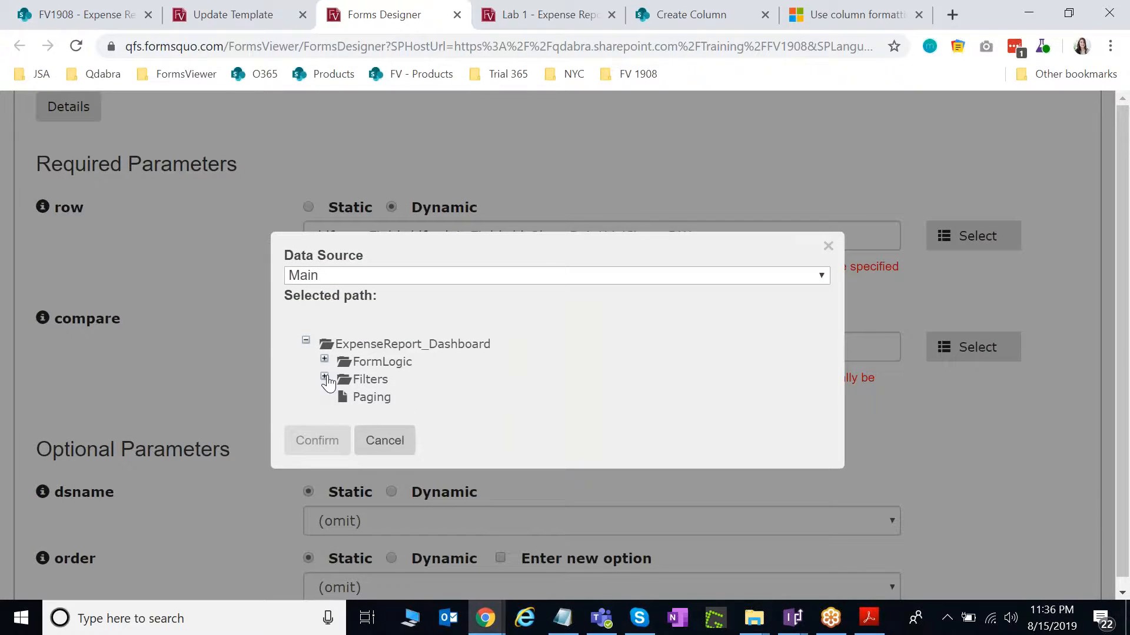
left_click(324, 377)
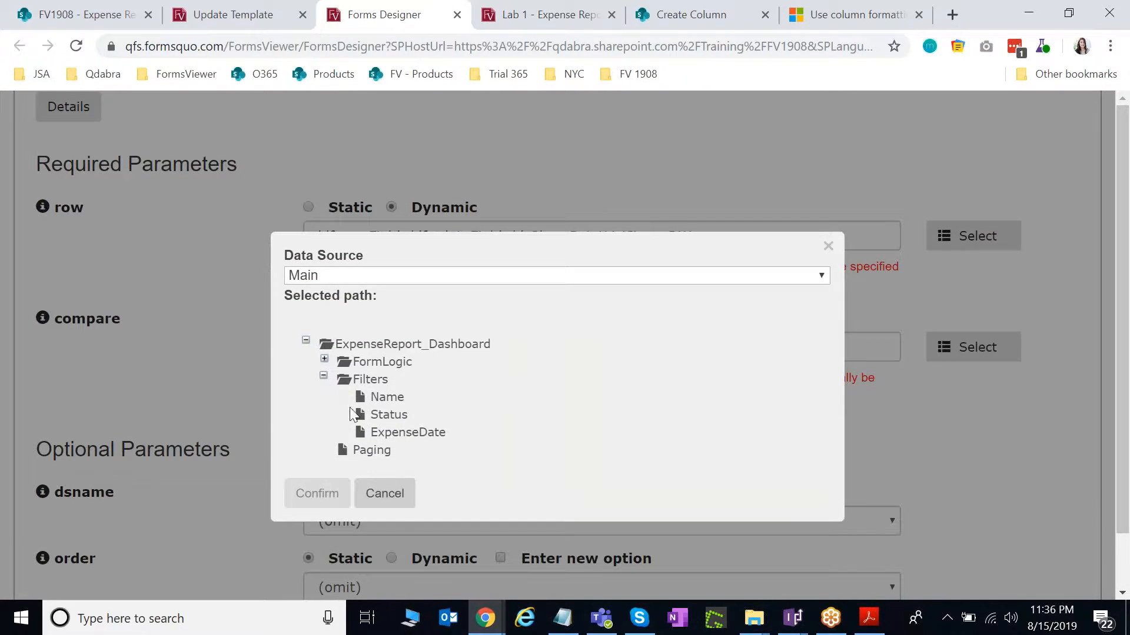
left_click(324, 360)
left_click(388, 450)
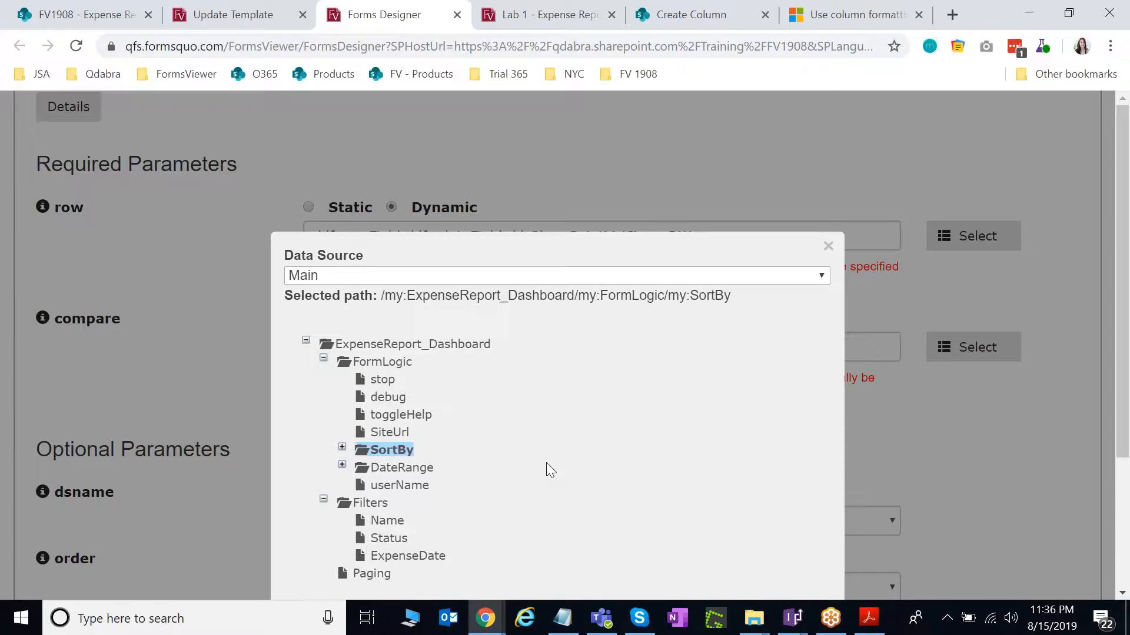
scroll(546, 462, "down", 3)
left_click(330, 439)
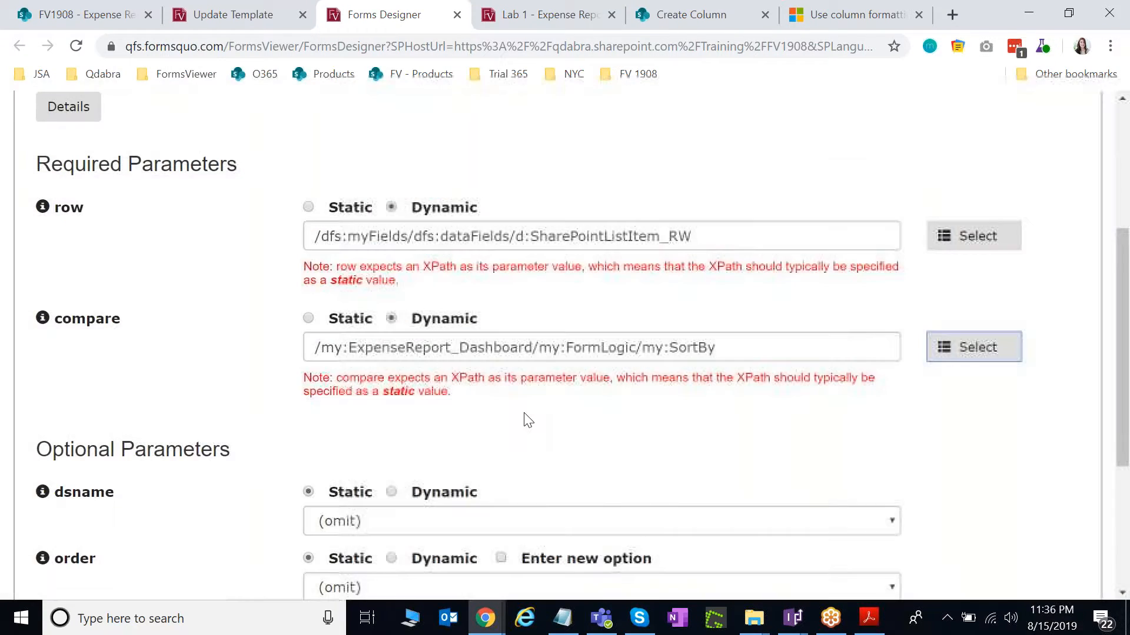
scroll(524, 416, "down", 4)
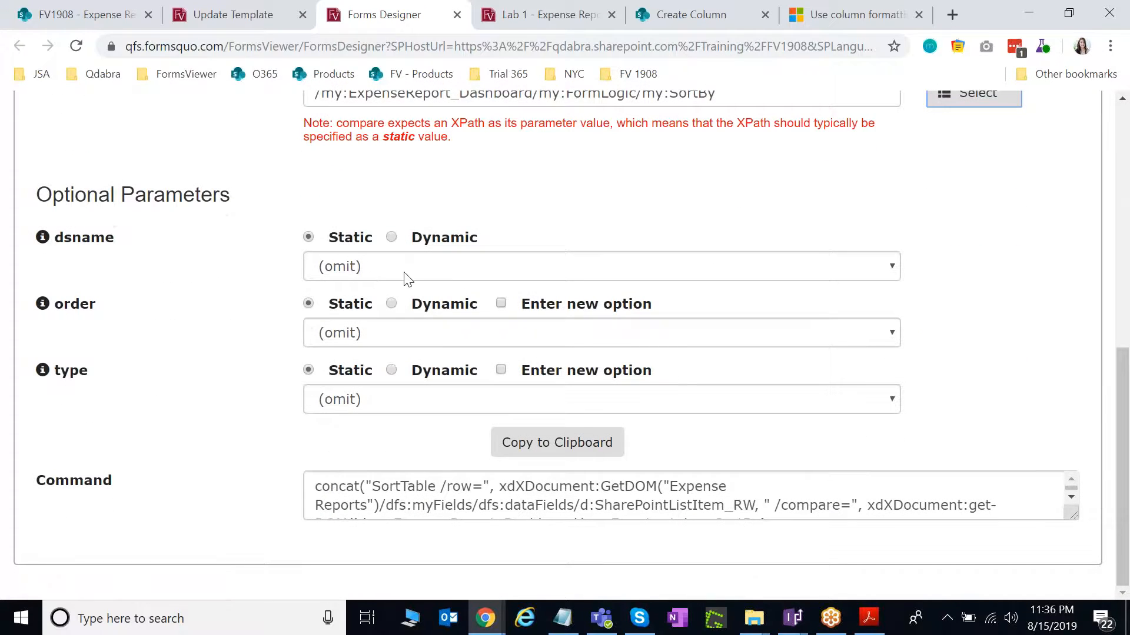
Set dsname to Expense Reports and make the order parameter dynamic.
left_click(407, 278)
left_click(410, 357)
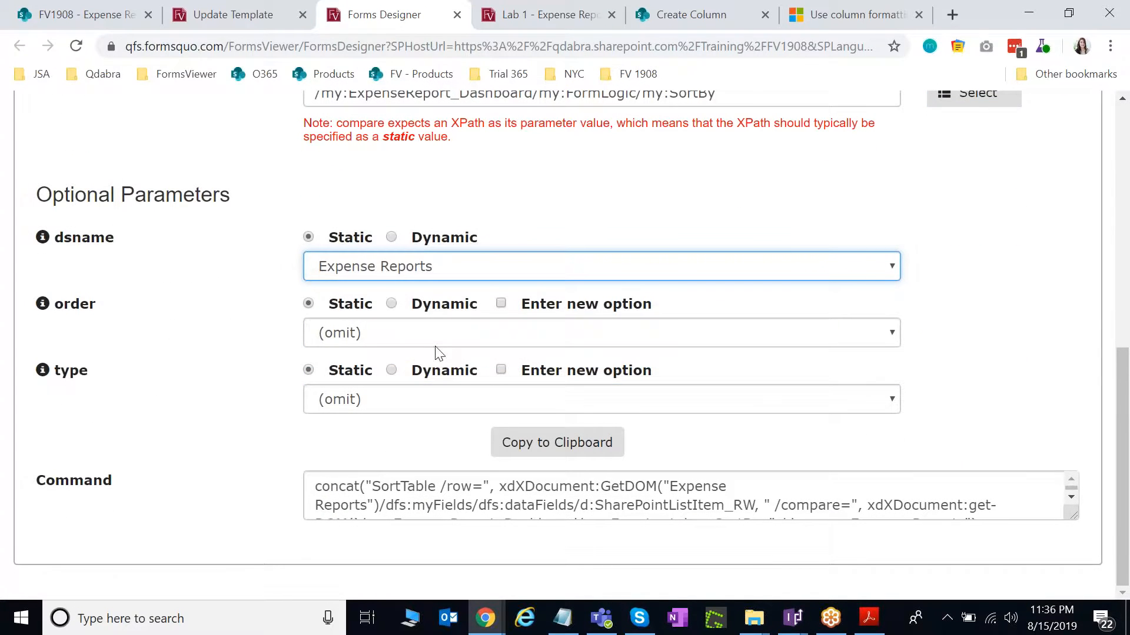
left_click(392, 304)
left_click(974, 337)
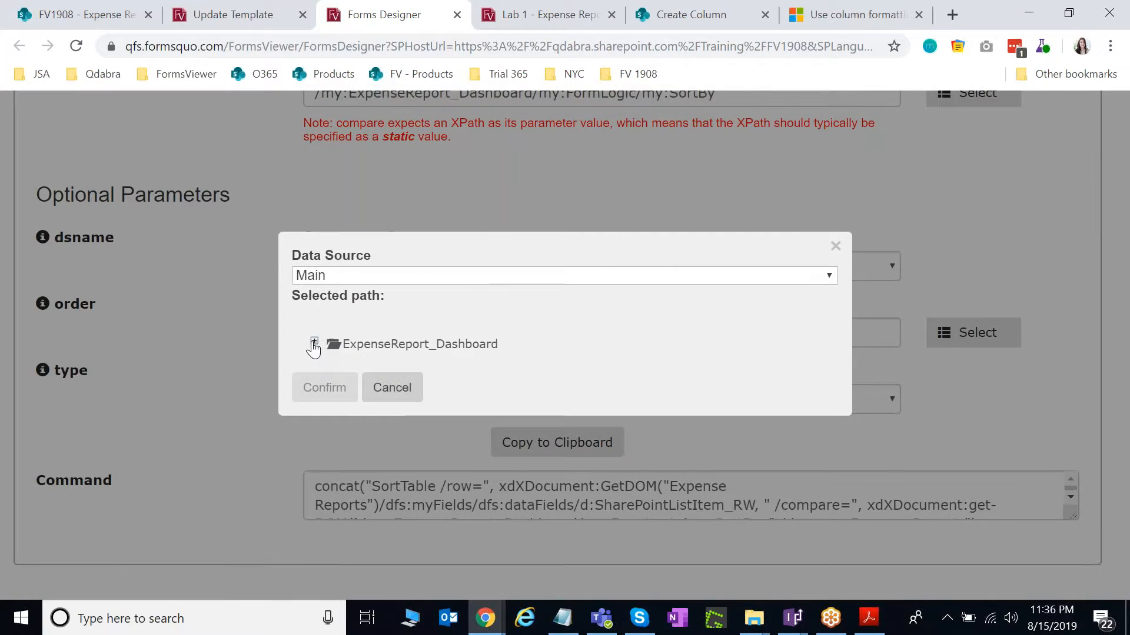
left_click(314, 343)
left_click(325, 360)
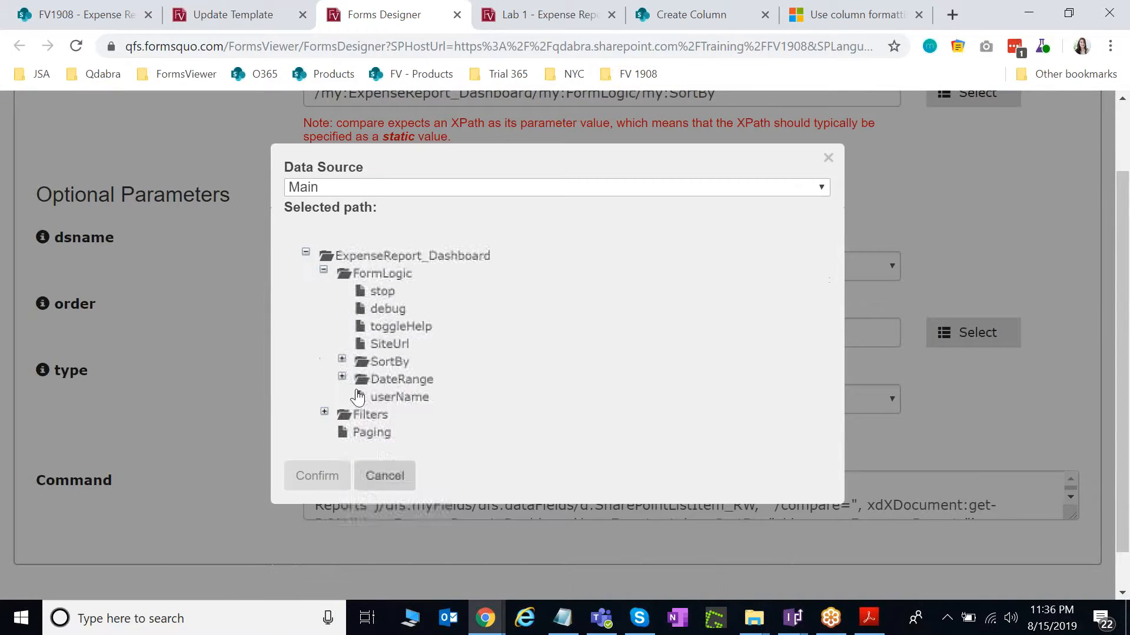
left_click(341, 359)
left_click(406, 380)
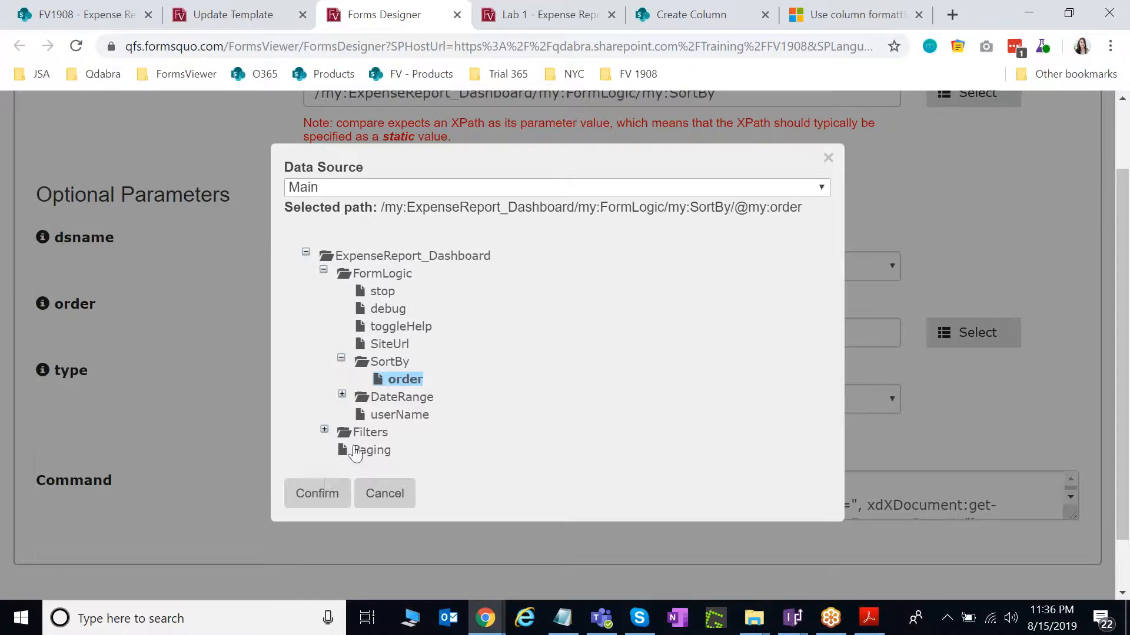
left_click(317, 494)
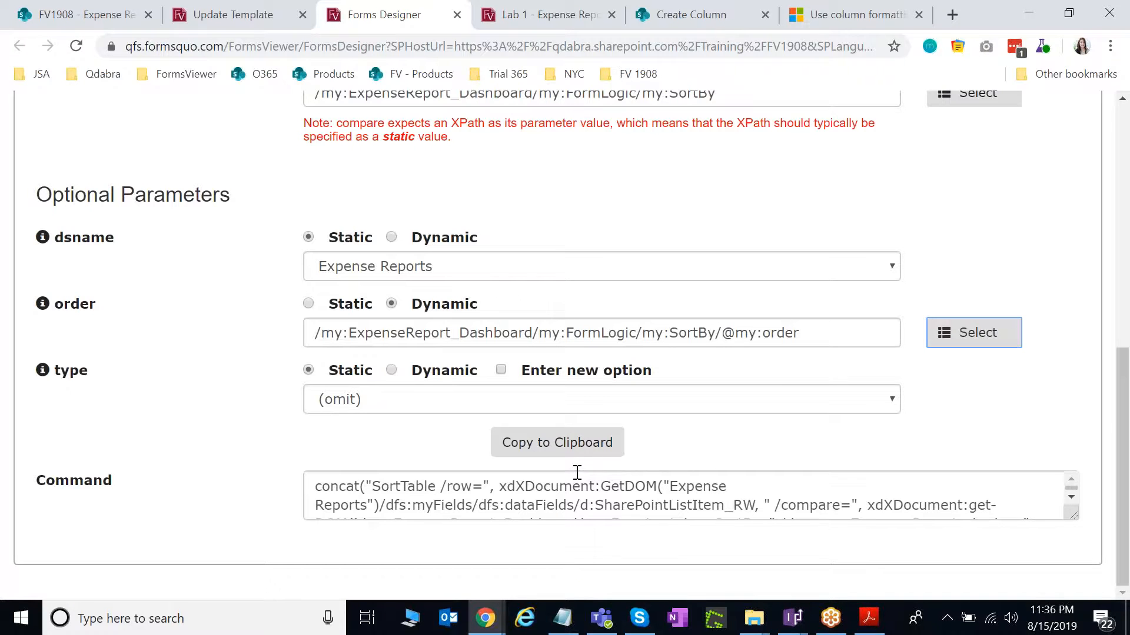
left_click(566, 455)
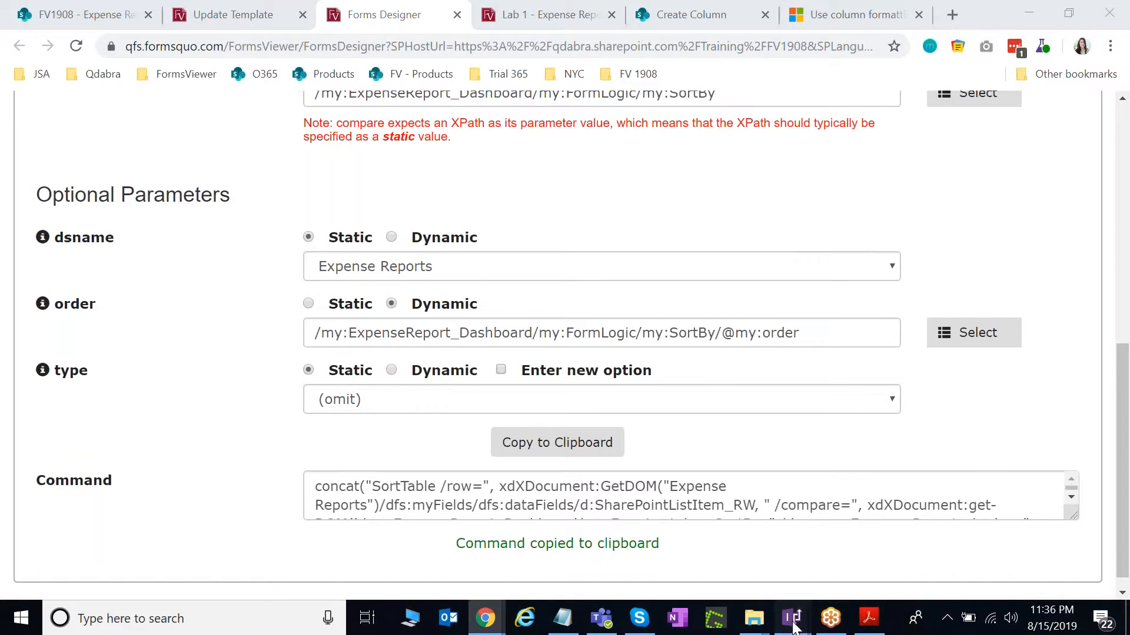
Replace the InfoPath formula with the copied SortTable command and verify it has no errors.
mouse_move(794, 618)
left_click(744, 573)
key("ctrl+a")
key("ctrl+v")
left_click(451, 362)
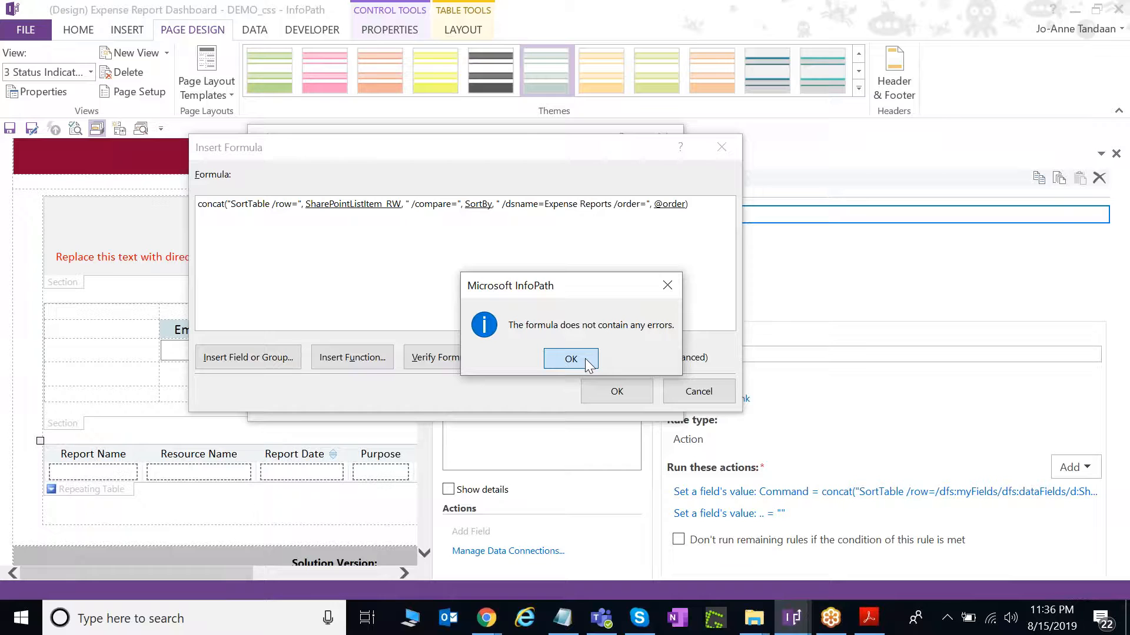
left_click(570, 359)
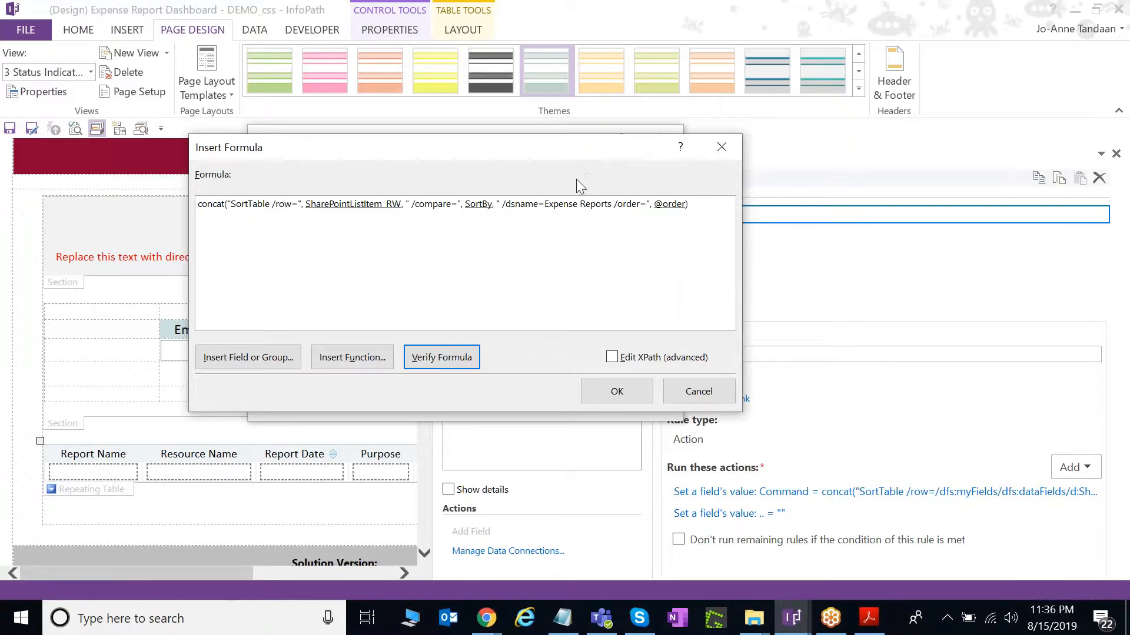
Close the Insert Formula and Rule Details dialogs without saving changes.
left_click_drag(583, 162, 649, 191)
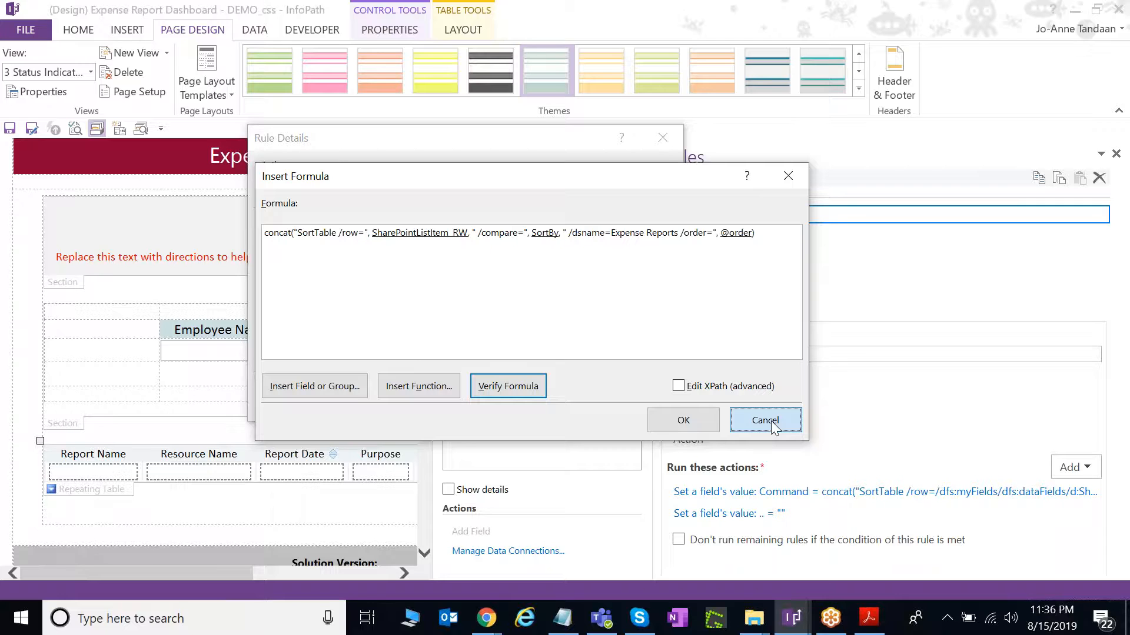
left_click(765, 420)
left_click(647, 406)
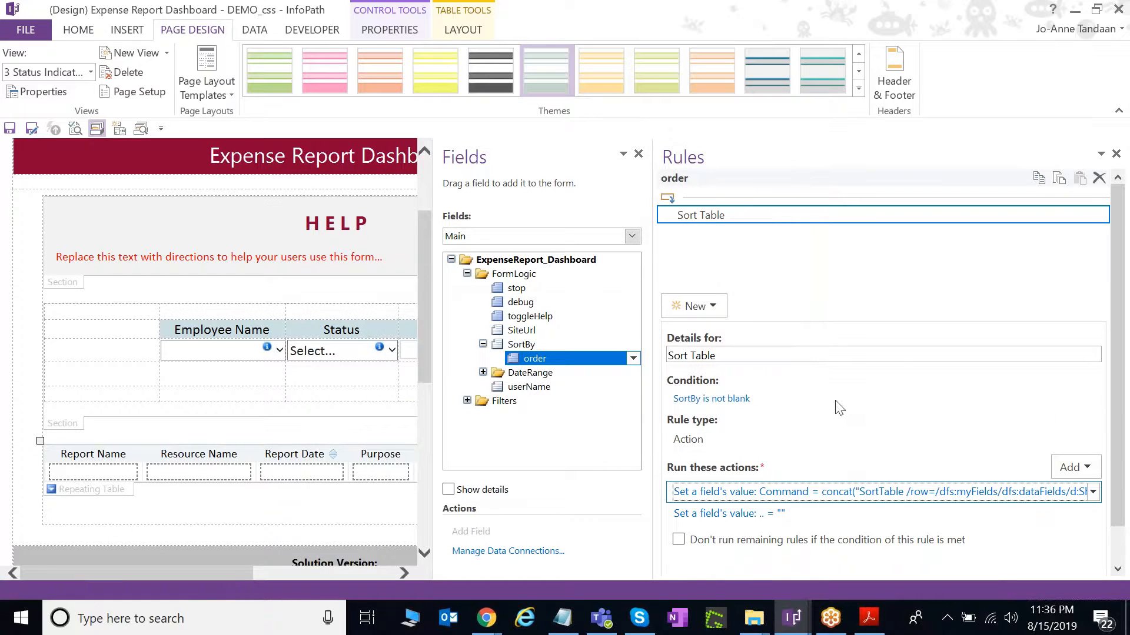
Review the Sort ASC and Sort DESC rules attached to the SortBy field.
left_click(522, 345)
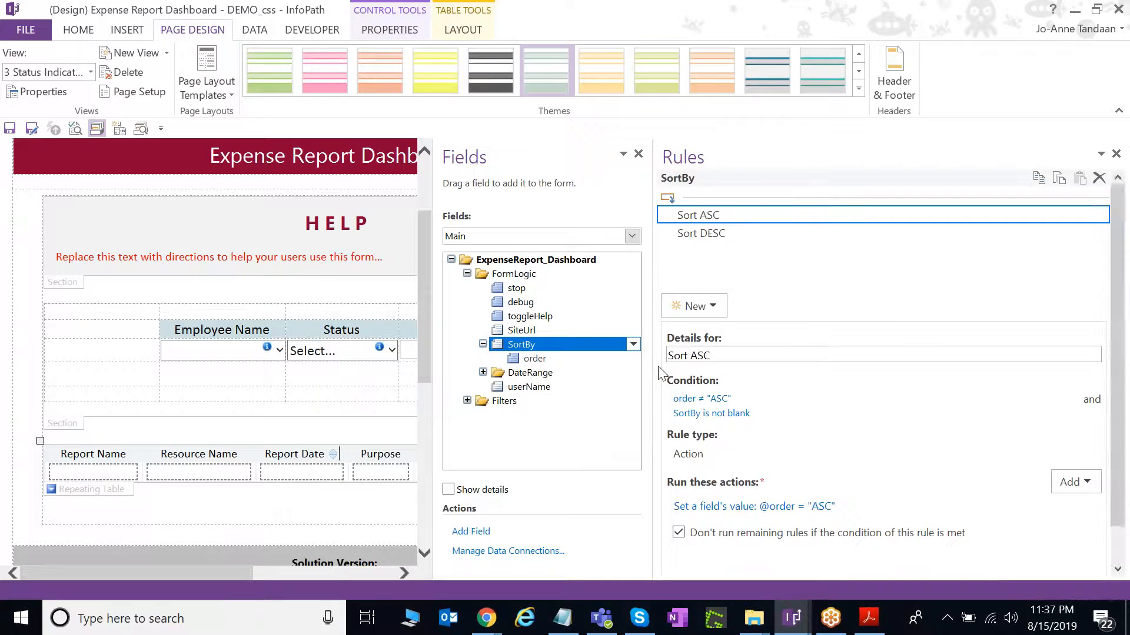
left_click(733, 234)
left_click(731, 216)
left_click(733, 233)
left_click(731, 216)
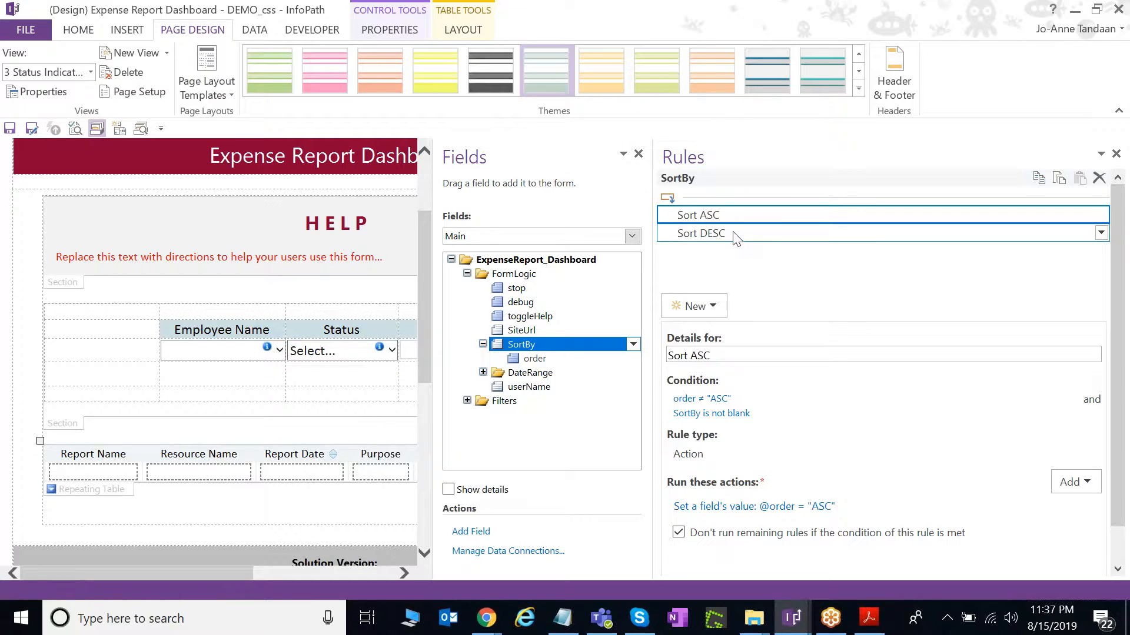
left_click(734, 235)
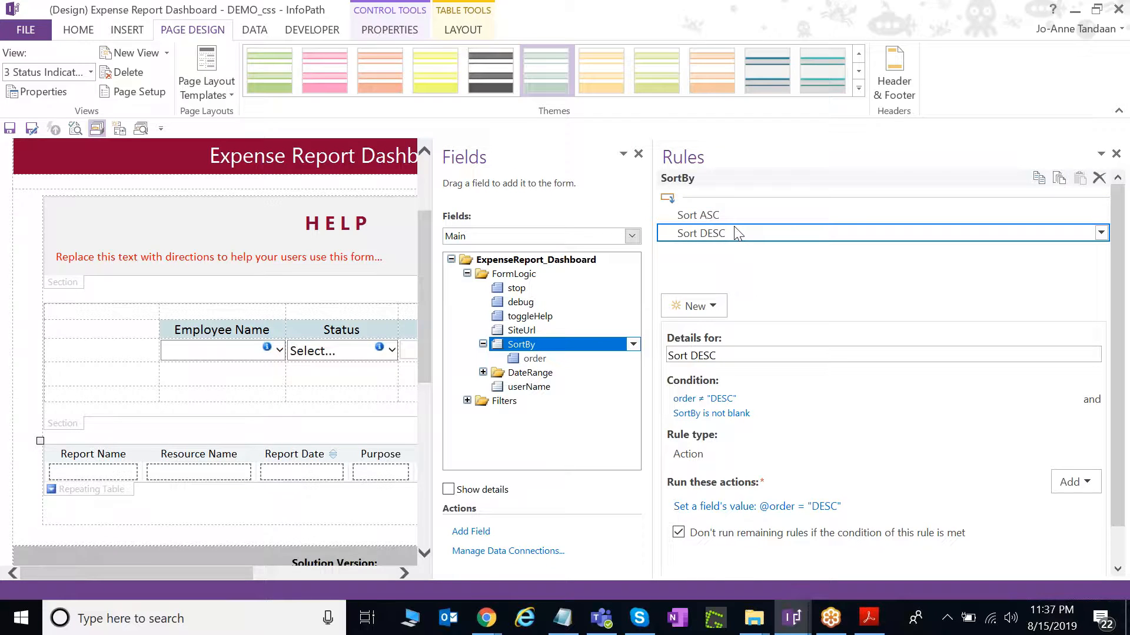
Paste a copy of the Report Date sort button after Resource Name and inspect its d:cxbt set-field action.
left_click_drag(654, 297, 811, 300)
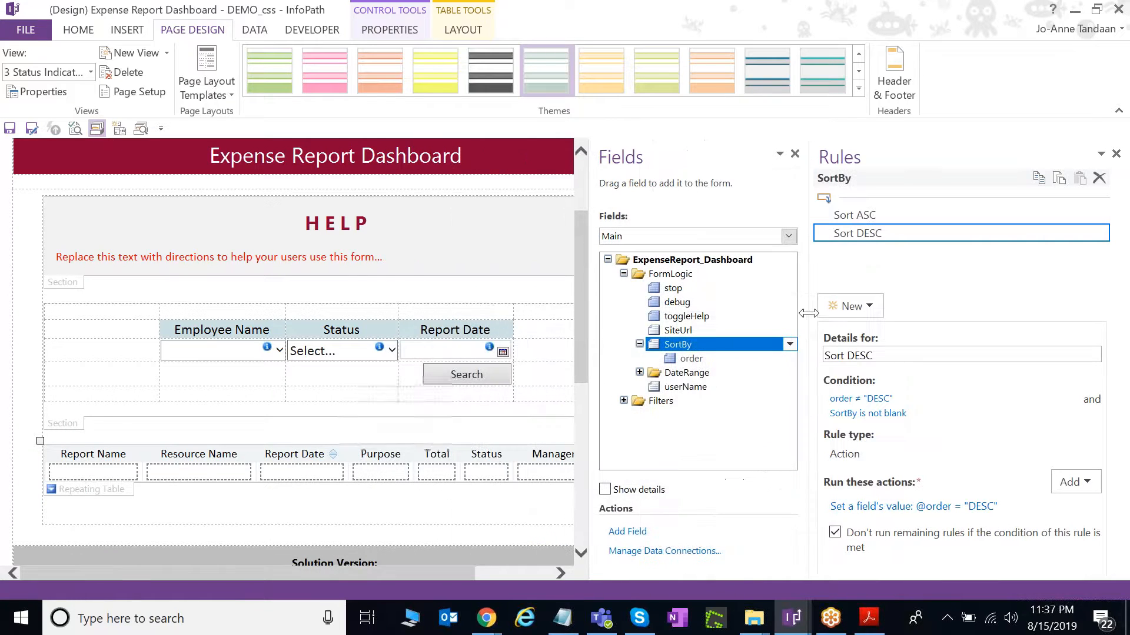
left_click(334, 455)
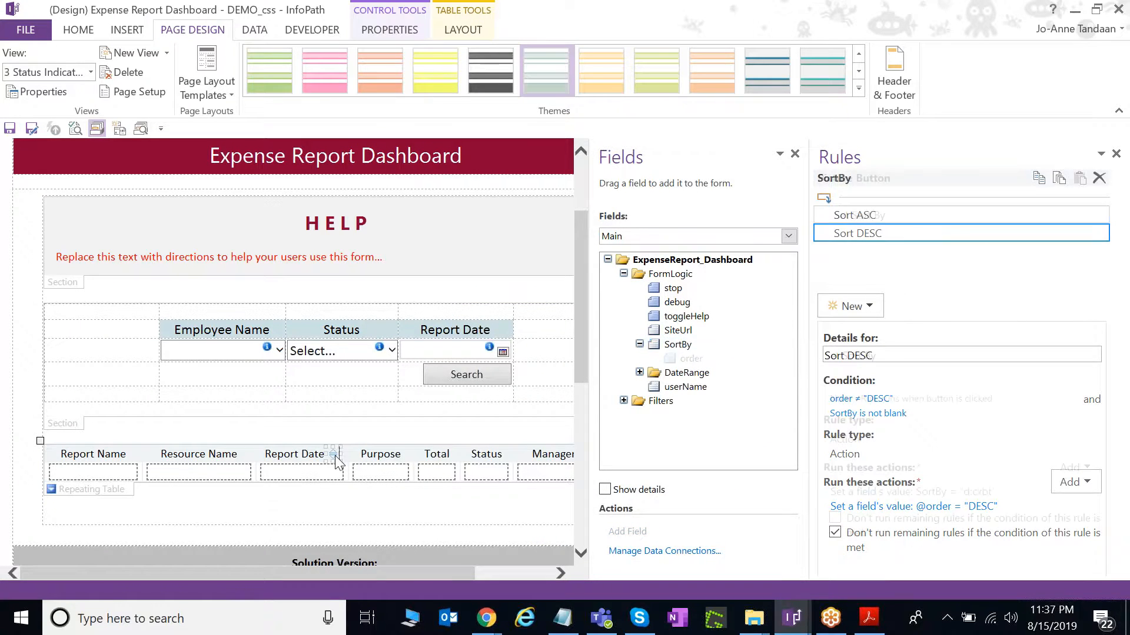
left_click(246, 456)
key("ctrl+v")
left_click(238, 454)
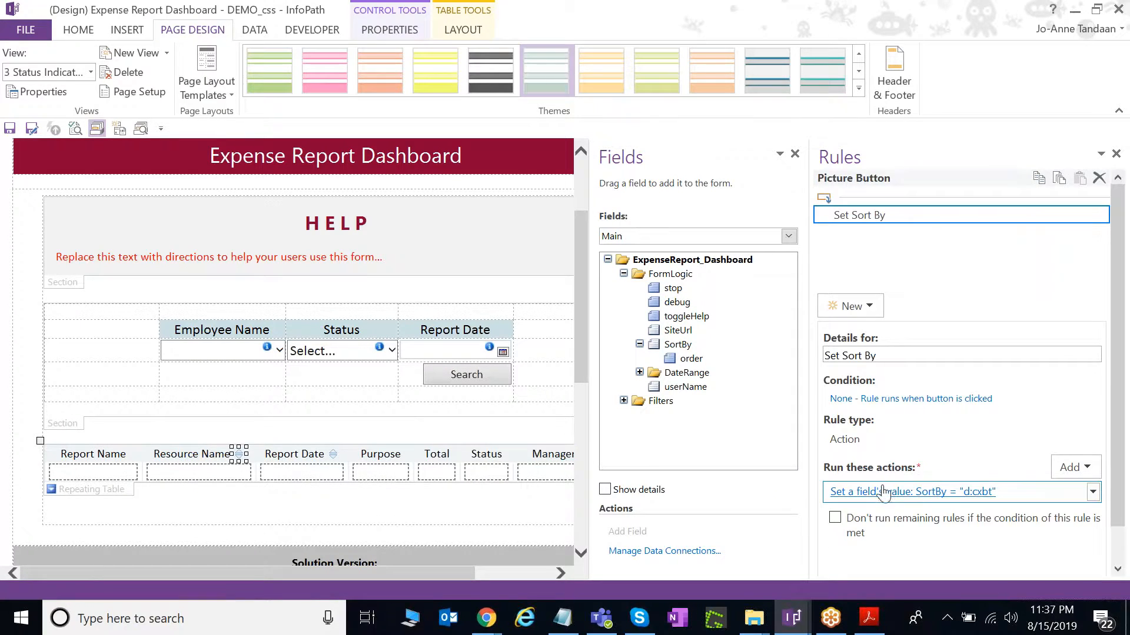
left_click(983, 497)
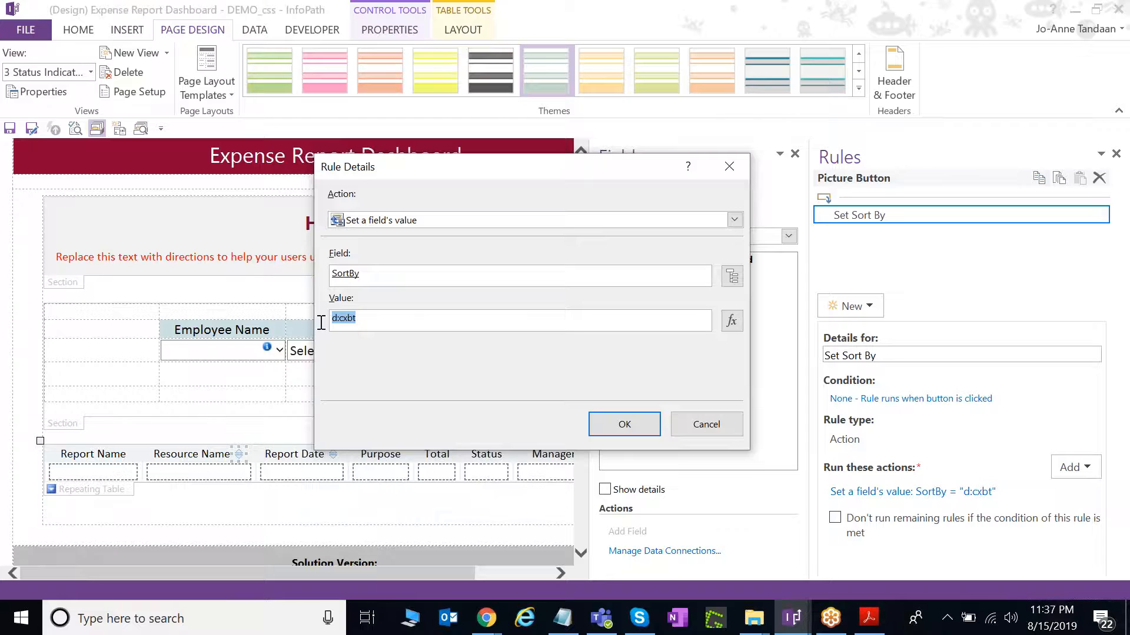
left_click(389, 319)
left_click(703, 426)
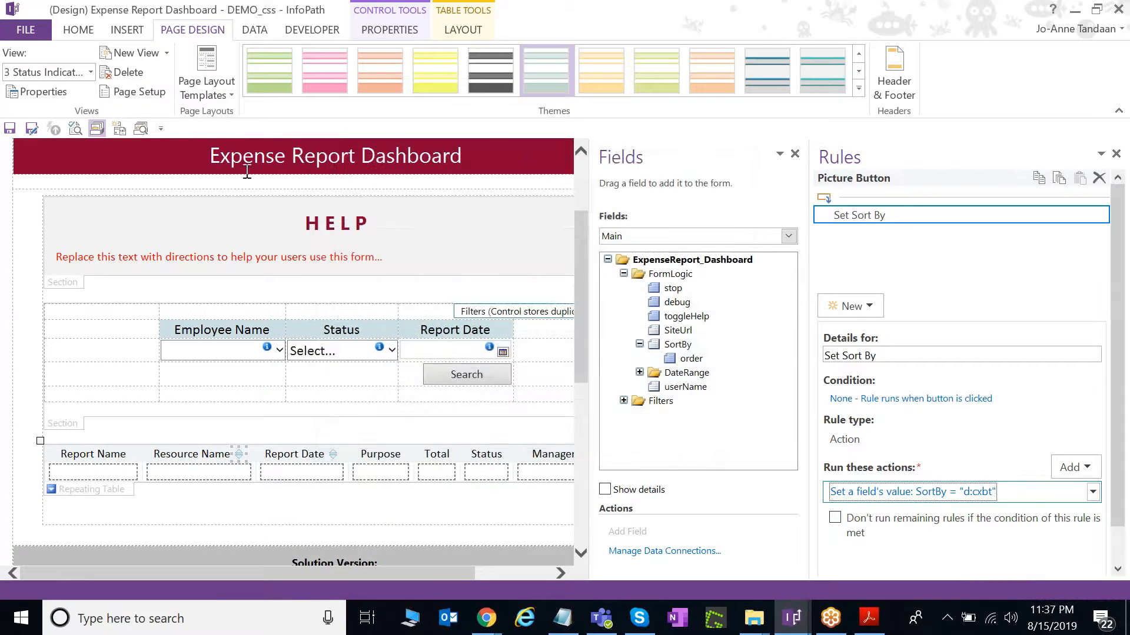
Switch to the 4 Sort view and select its Report Date sort button.
left_click(66, 76)
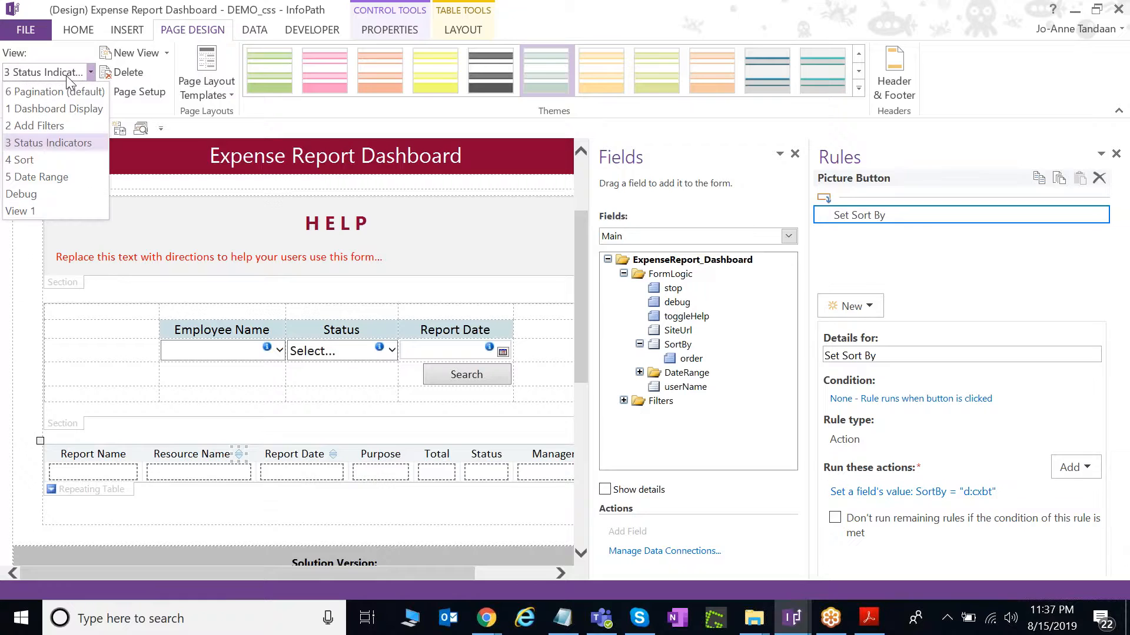
left_click(67, 166)
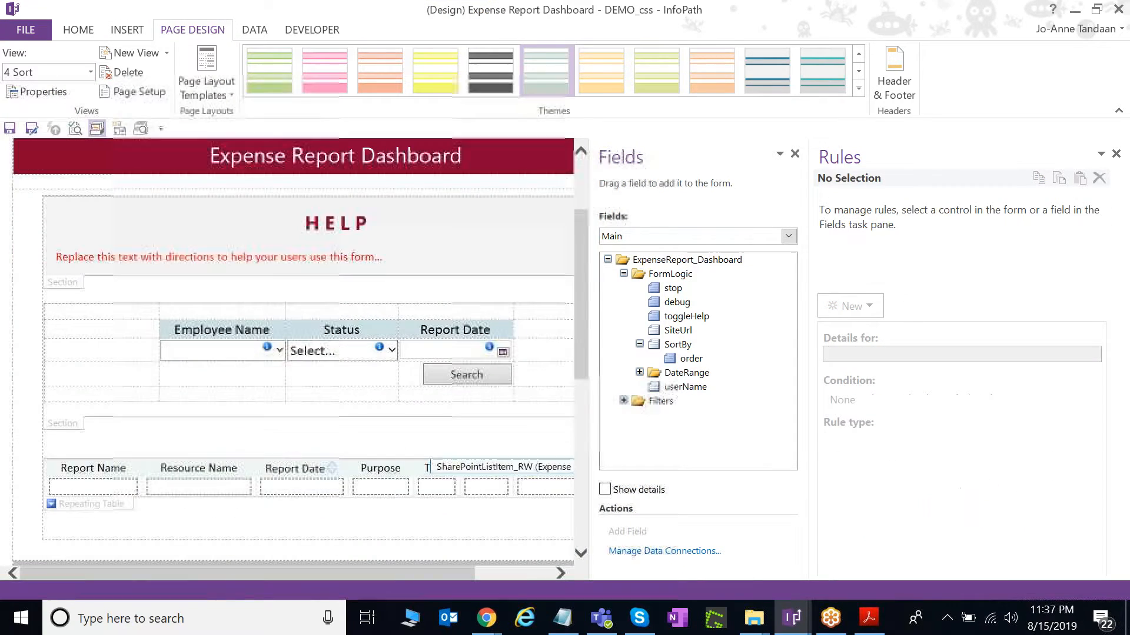
left_click(333, 469)
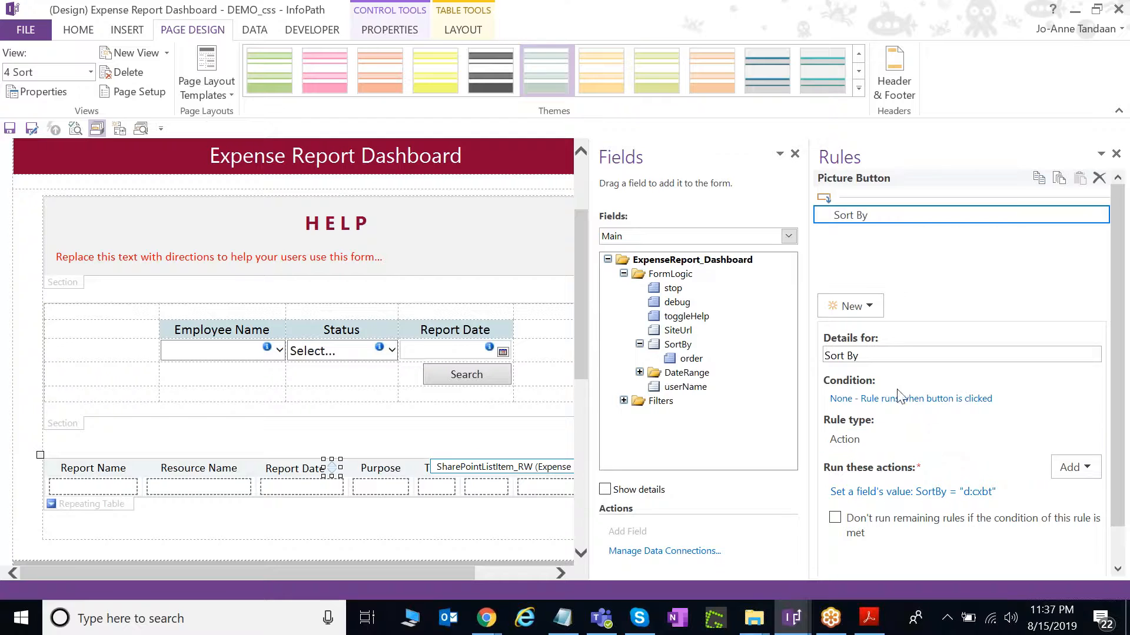
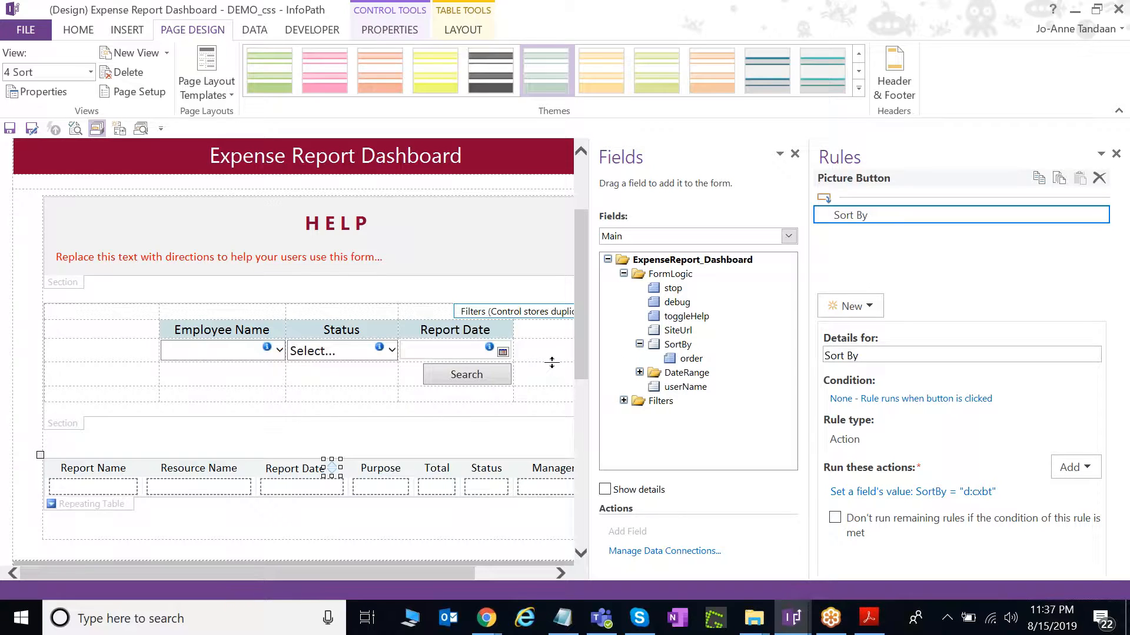
Switch from InfoPath Designer to the Create a Dashboard lab guide PDF.
left_click(869, 617)
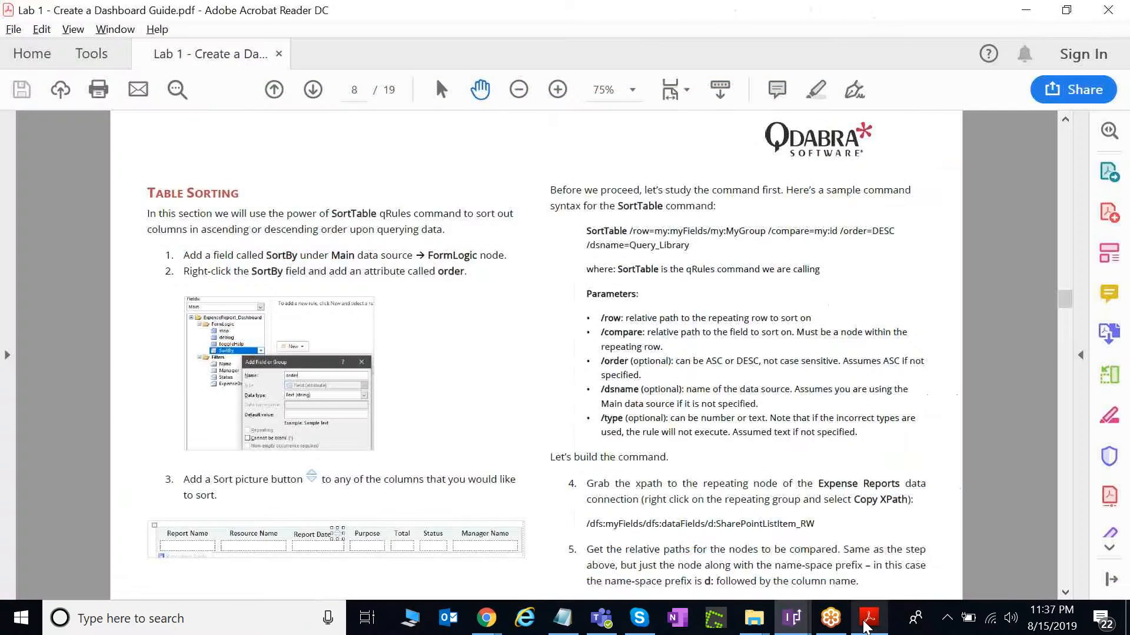
Advance the lab guide to the Date Range Filter instructions on page 13, then switch to Chrome's FormsViewer tab.
left_click(1065, 593)
left_click(1065, 593)
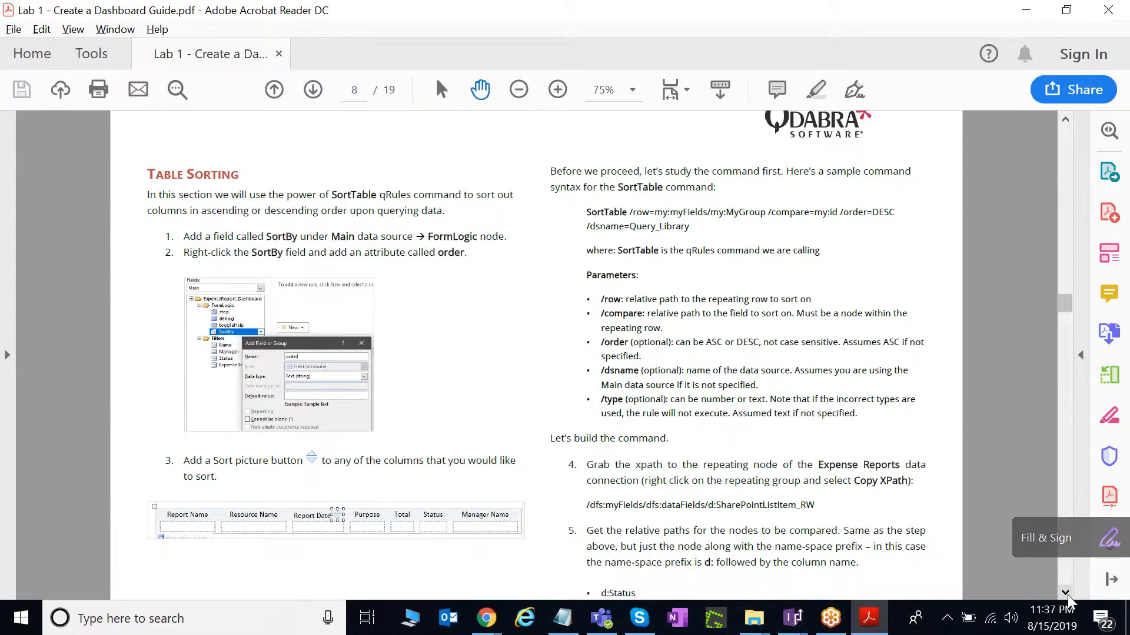
left_click(1065, 593)
left_click(1065, 593)
left_click(1065, 593)
left_click(1064, 593)
left_click(1065, 593)
left_click(1065, 593)
left_click(1065, 593)
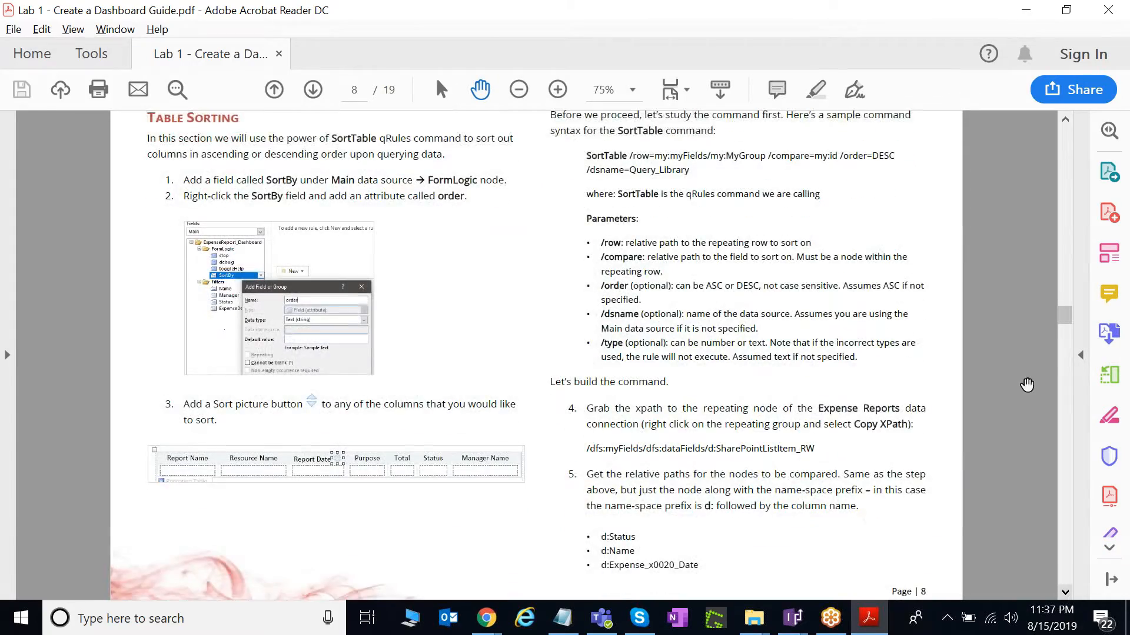
scroll(1043, 339, "down", 5)
scroll(1043, 339, "down", 10)
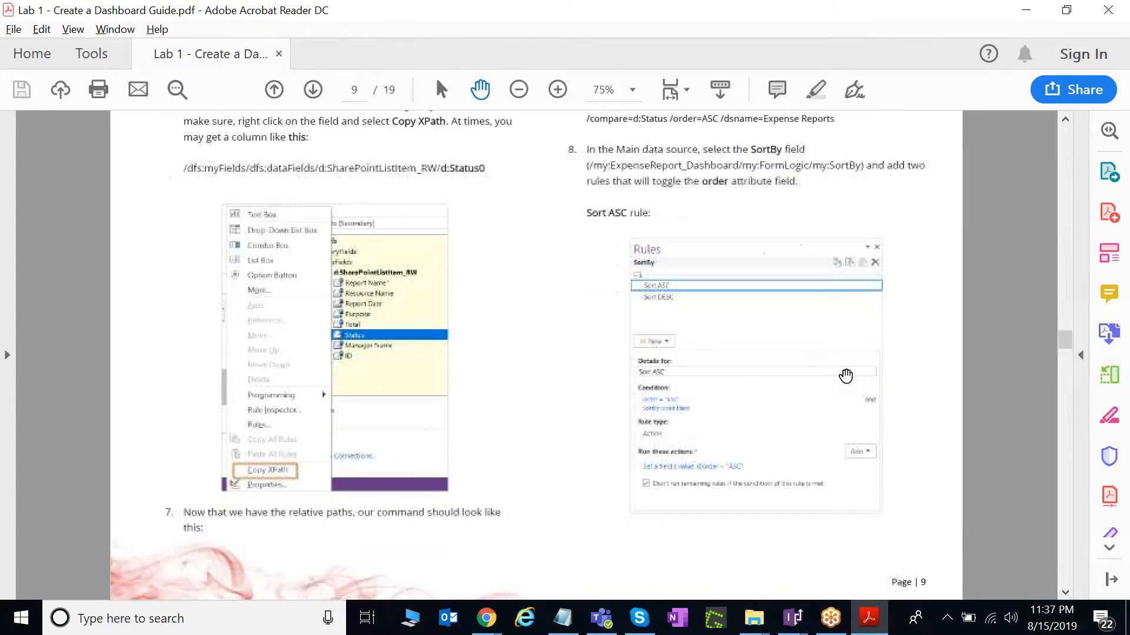
scroll(851, 382, "down", 10)
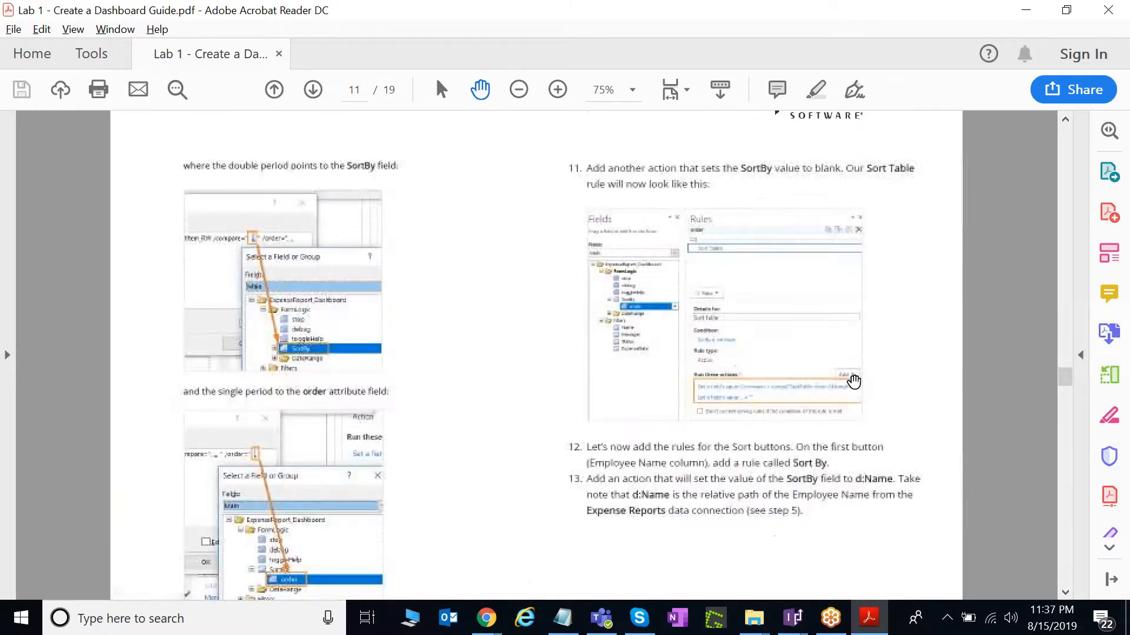
scroll(855, 380, "down", 1)
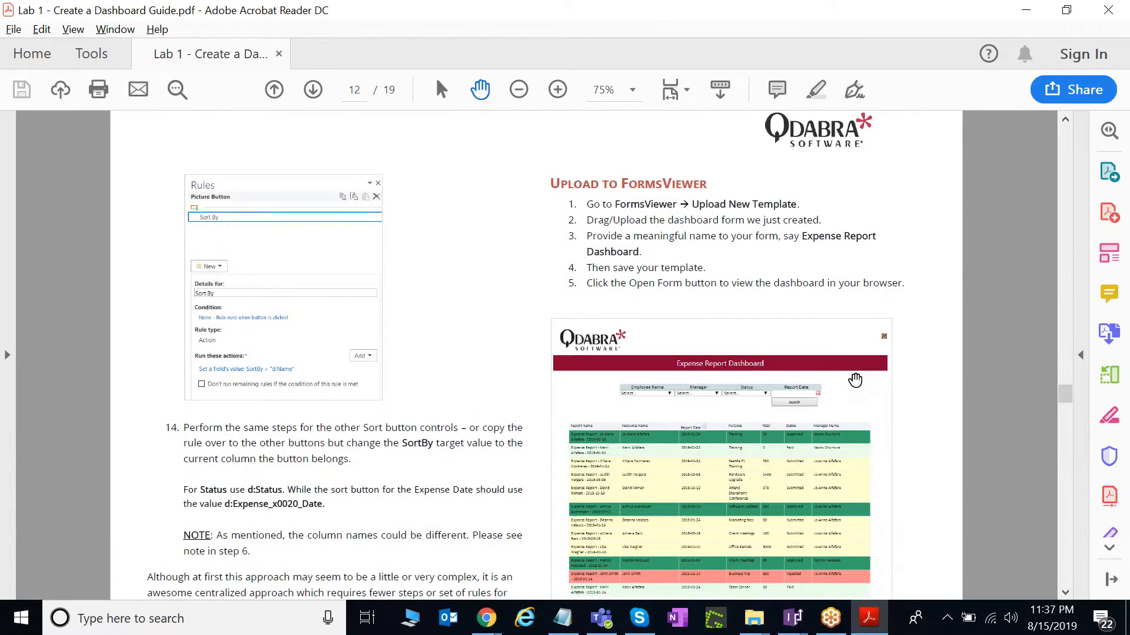
scroll(855, 380, "down", 5)
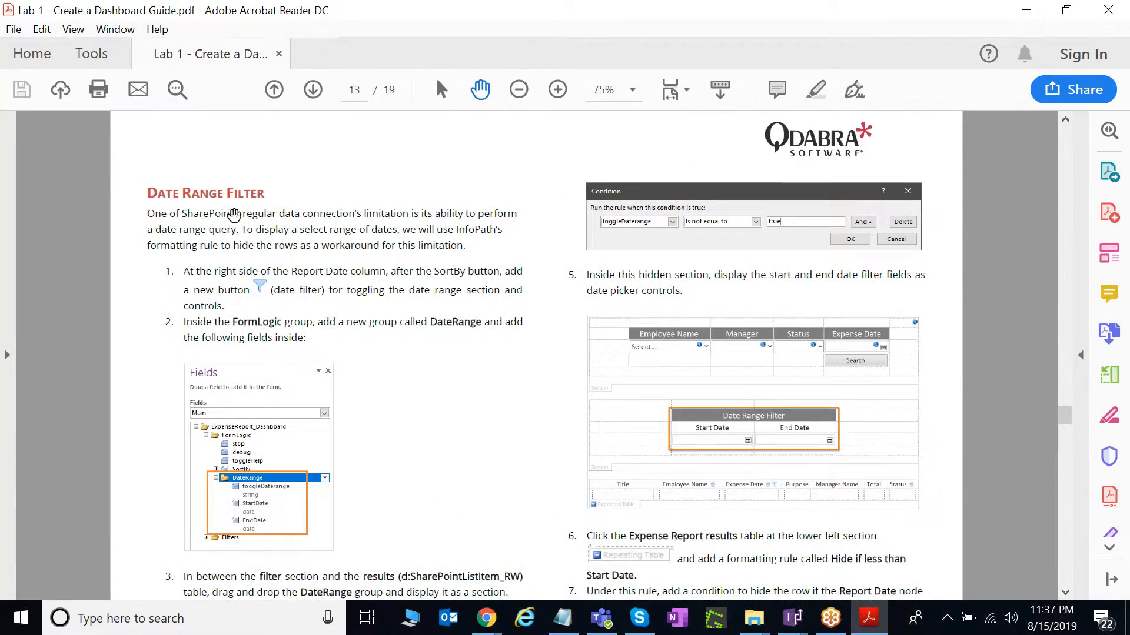
left_click(496, 628)
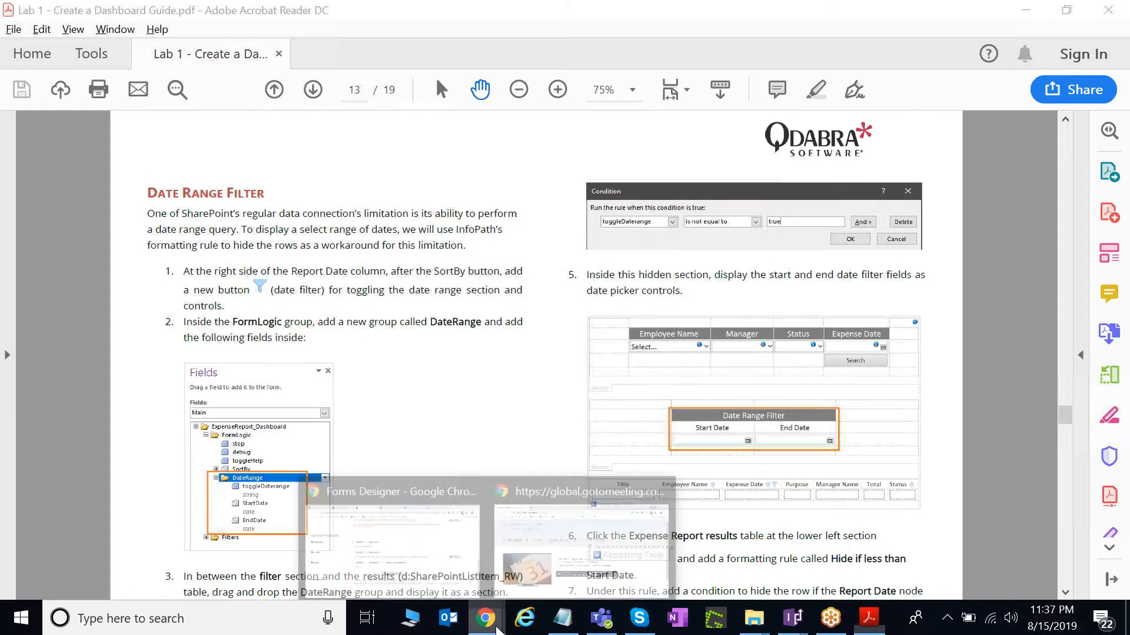
left_click(432, 544)
Open the Expense Report Dashboard and set the start date to 1/1/2019.
left_click(518, 13)
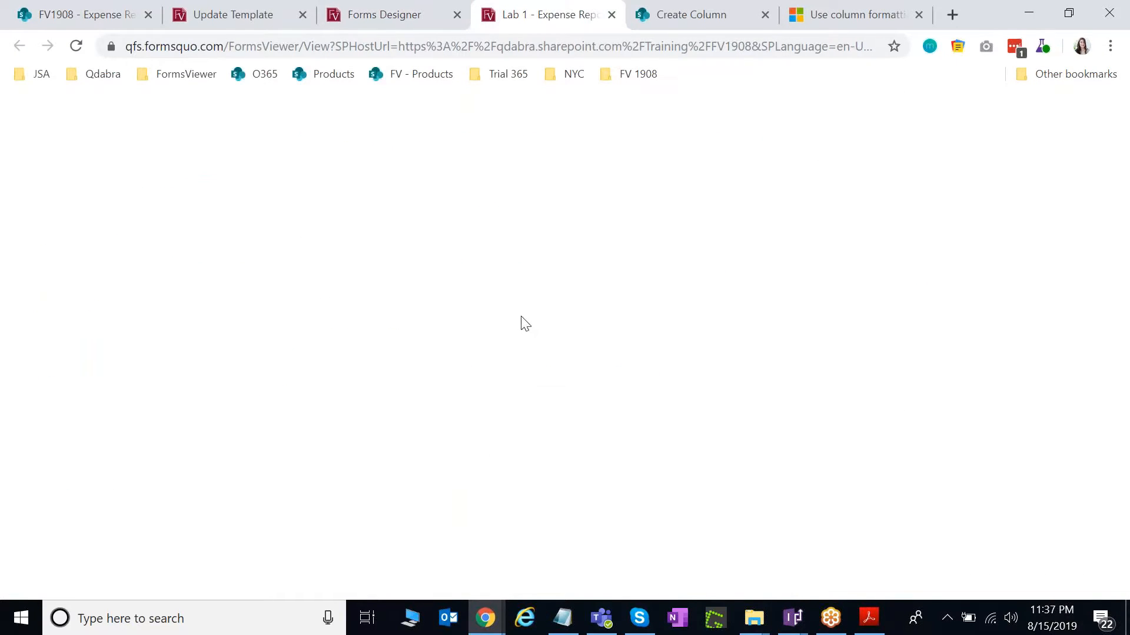
scroll(526, 324, "down", 1)
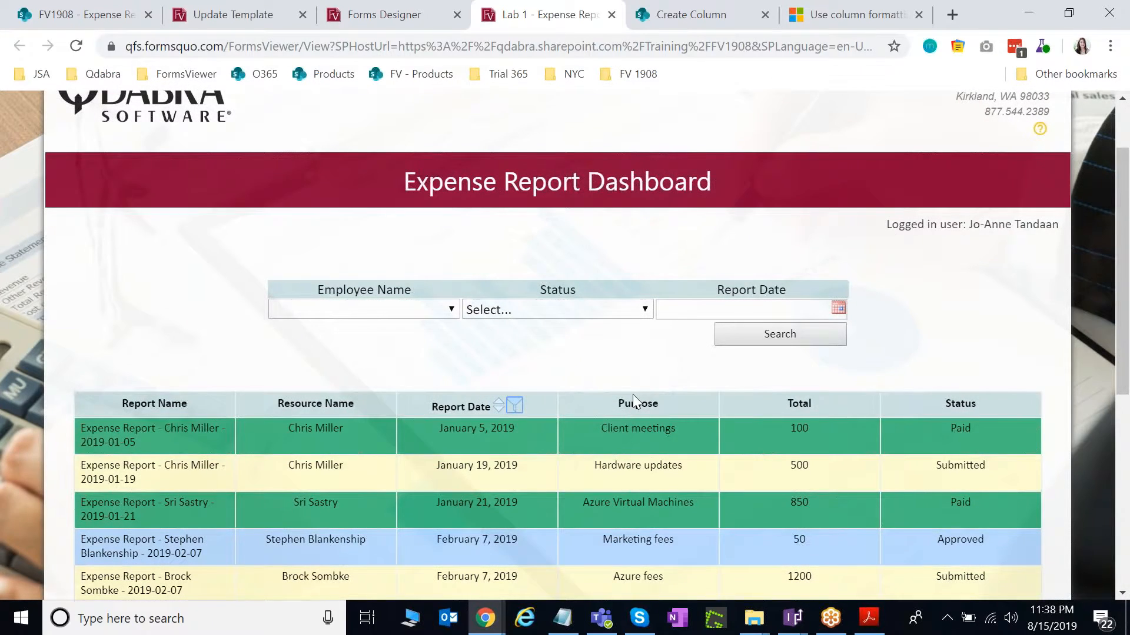
scroll(635, 402, "down", 1)
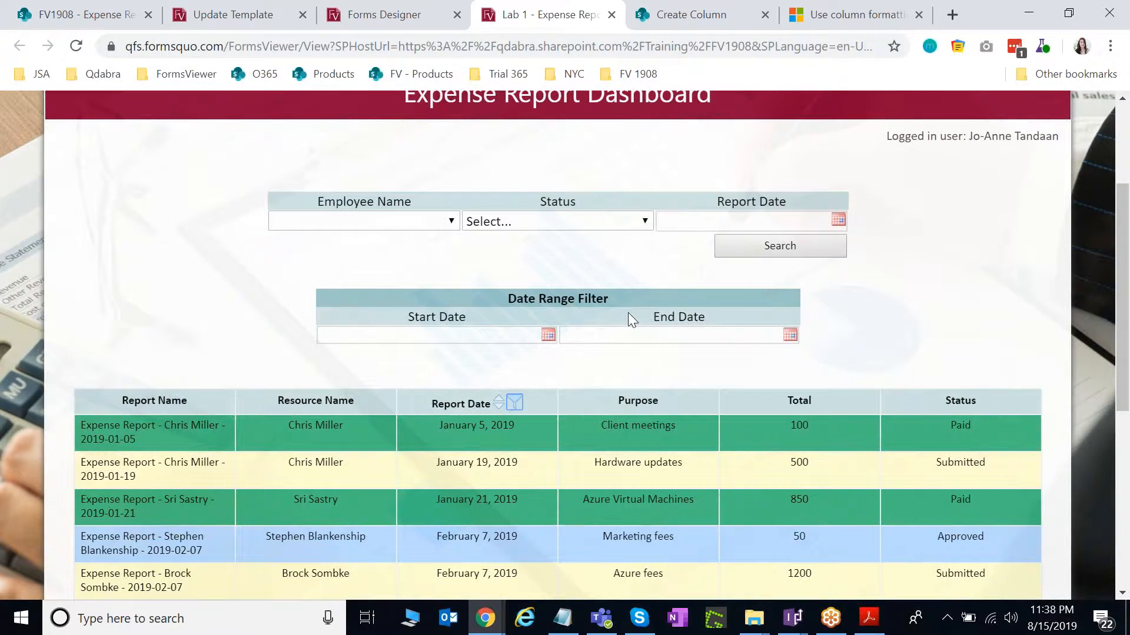
scroll(628, 317, "down", 1)
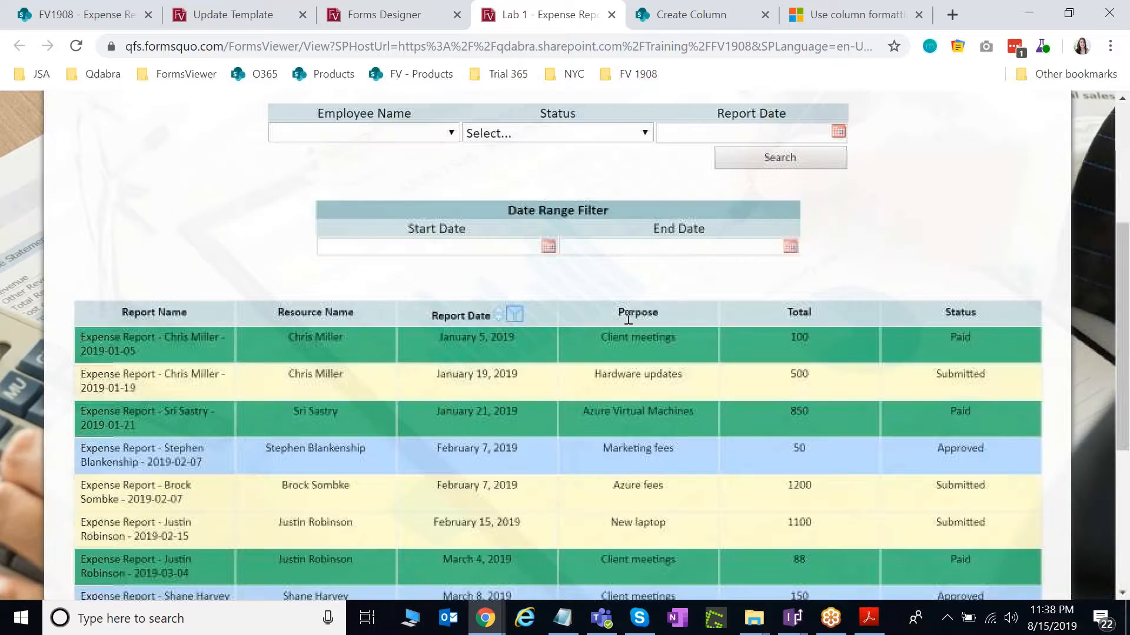
left_click(547, 247)
left_click(383, 276)
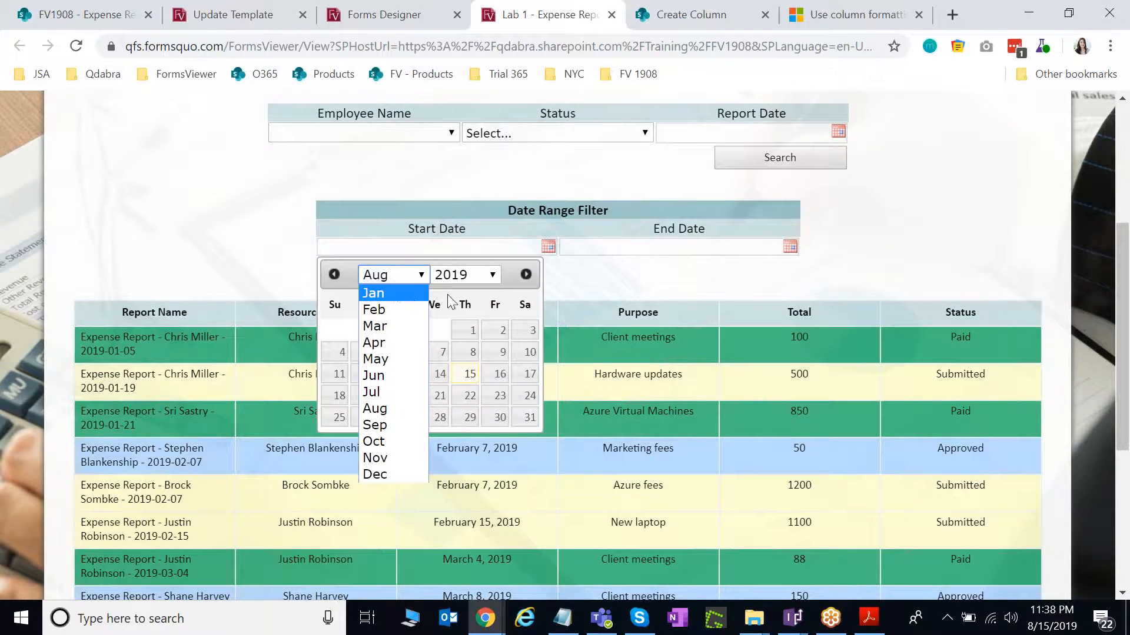
left_click(395, 291)
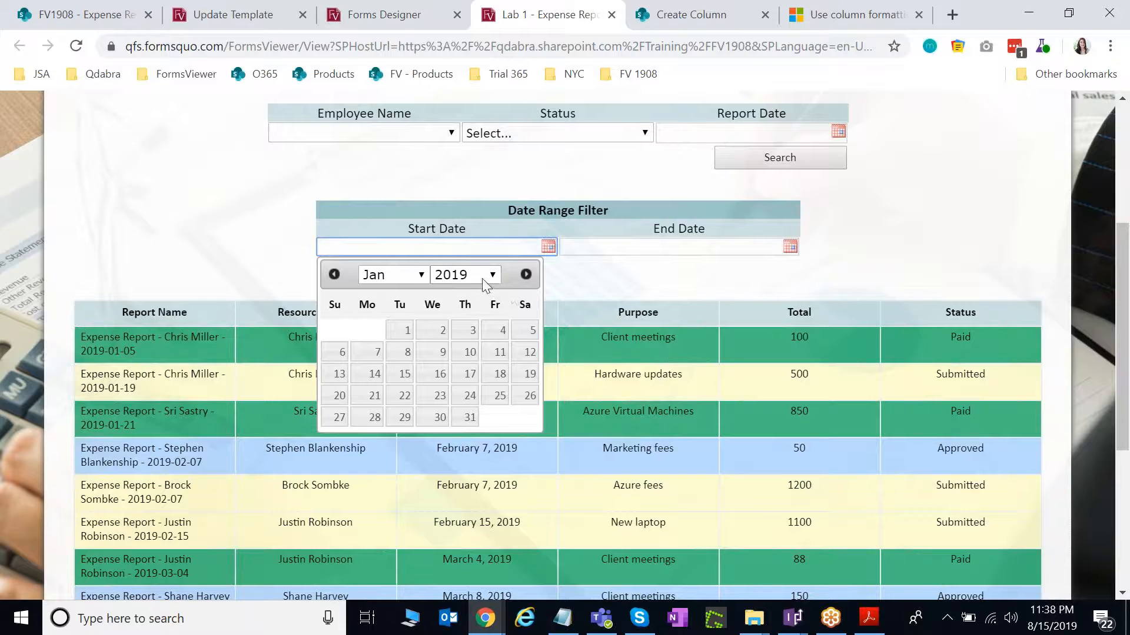
left_click(400, 330)
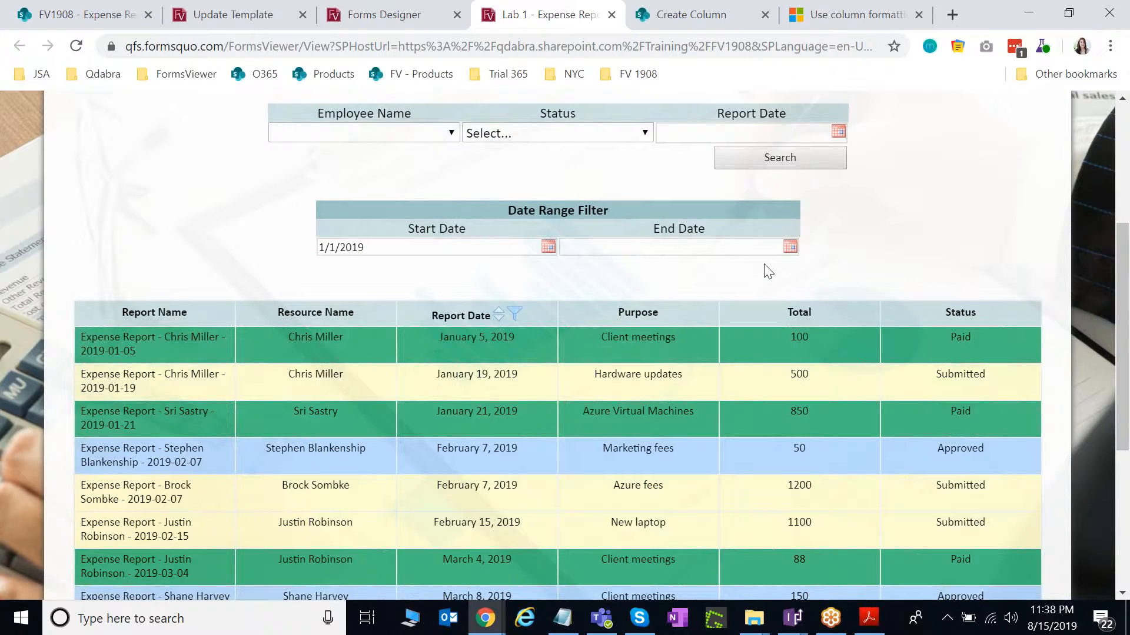
Set the end date to 4/30/2019 and run the search.
left_click(789, 247)
left_click(653, 275)
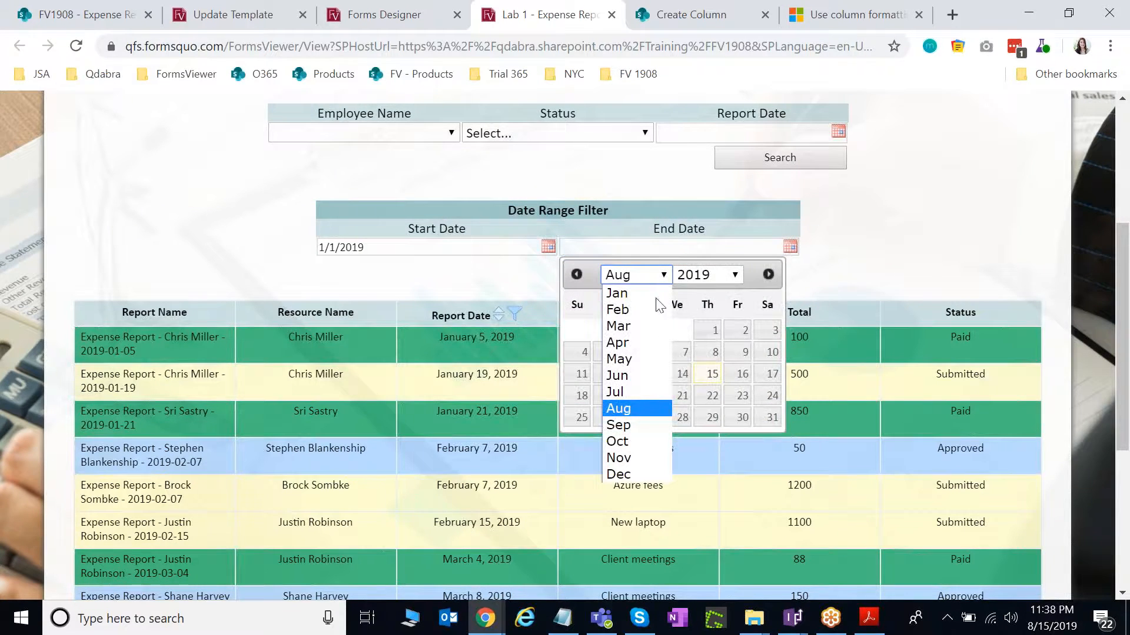
left_click(660, 343)
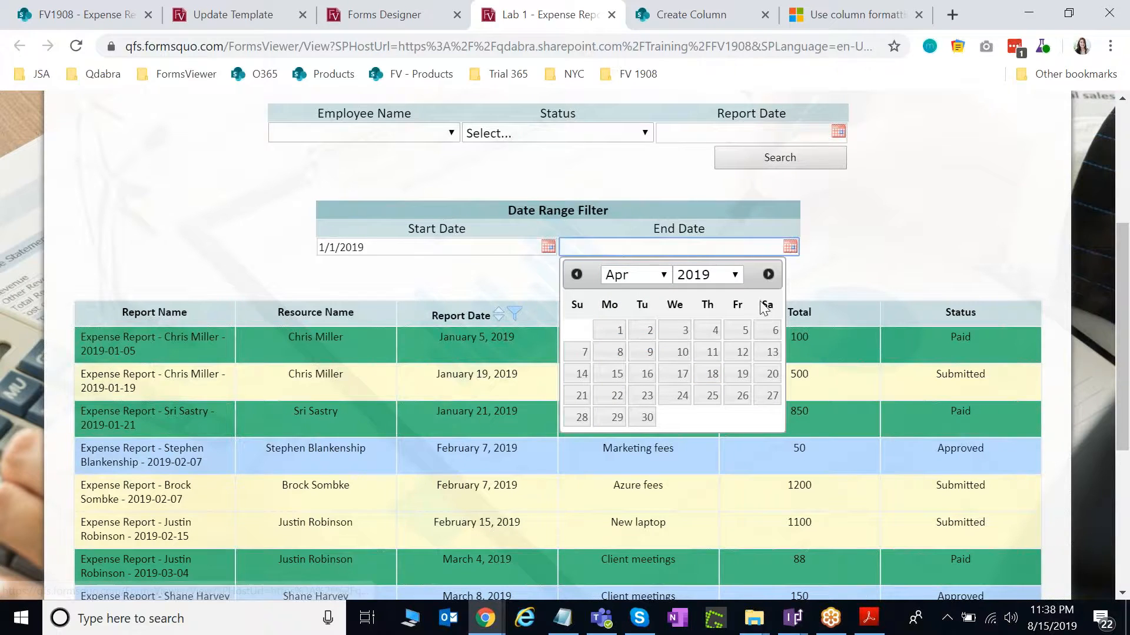
left_click(647, 417)
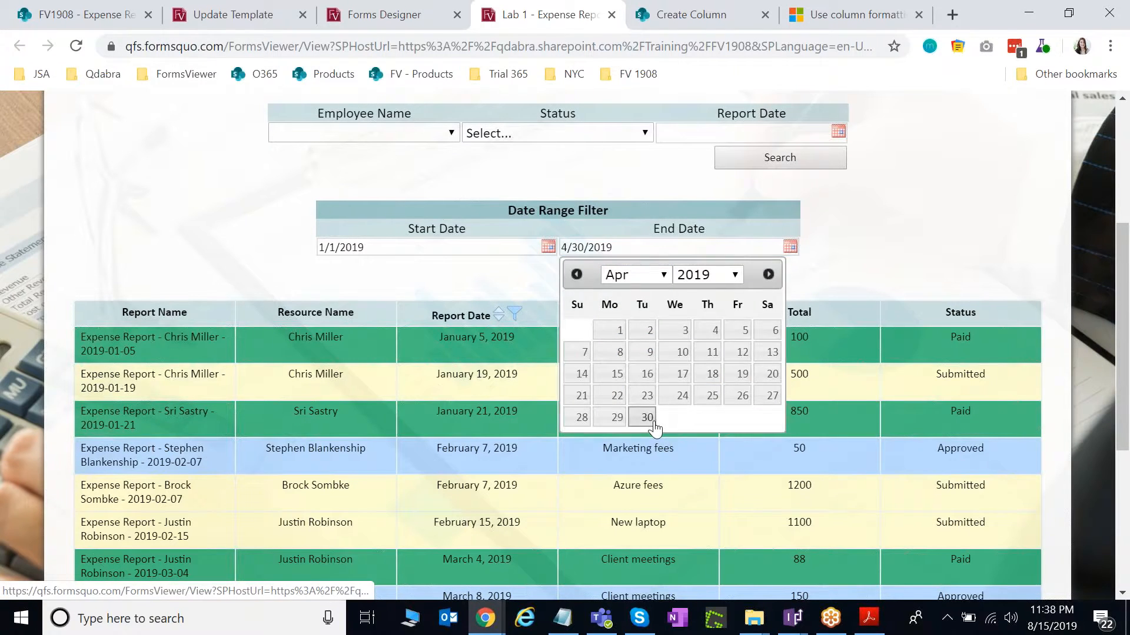
left_click(811, 160)
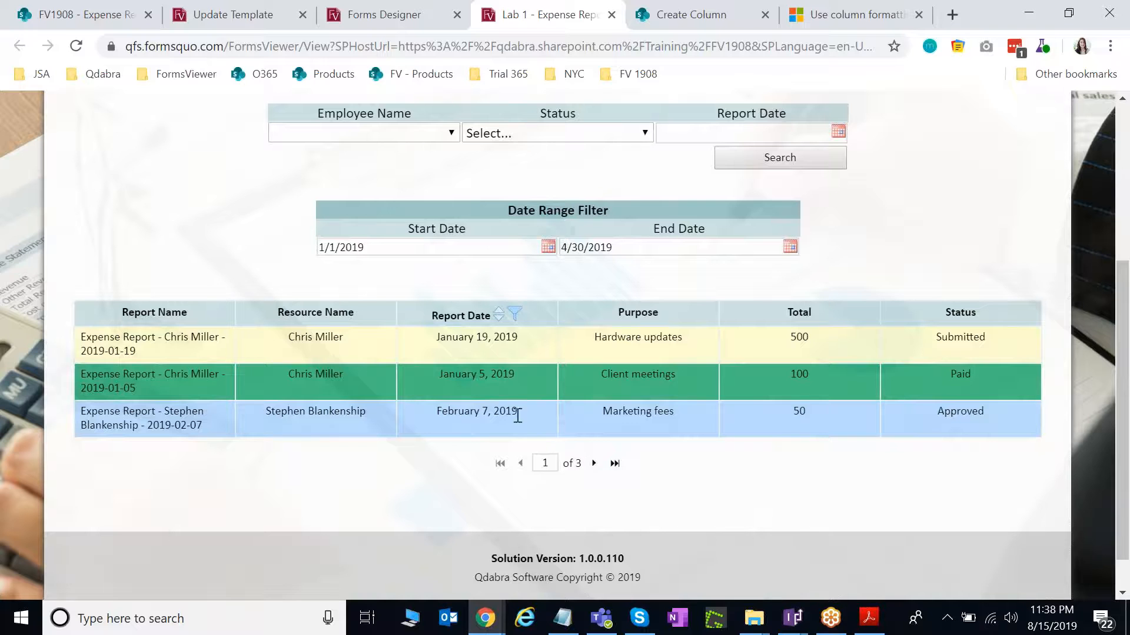
Step the results forward to page 2 and back to page 1.
left_click(594, 464)
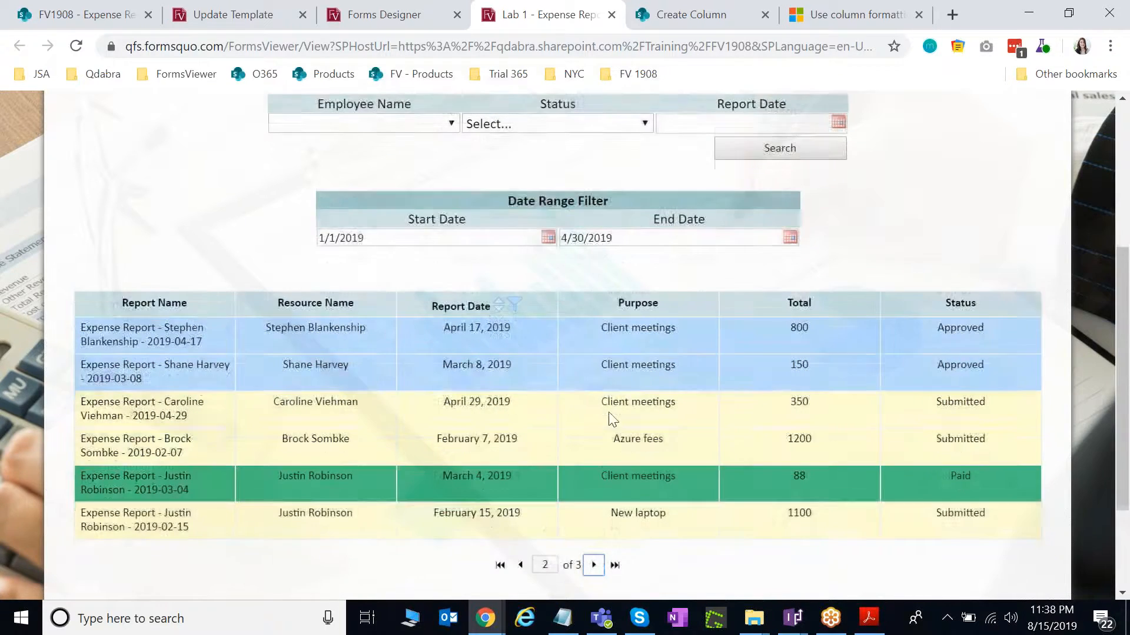
scroll(574, 421, "down", 2)
left_click(520, 557)
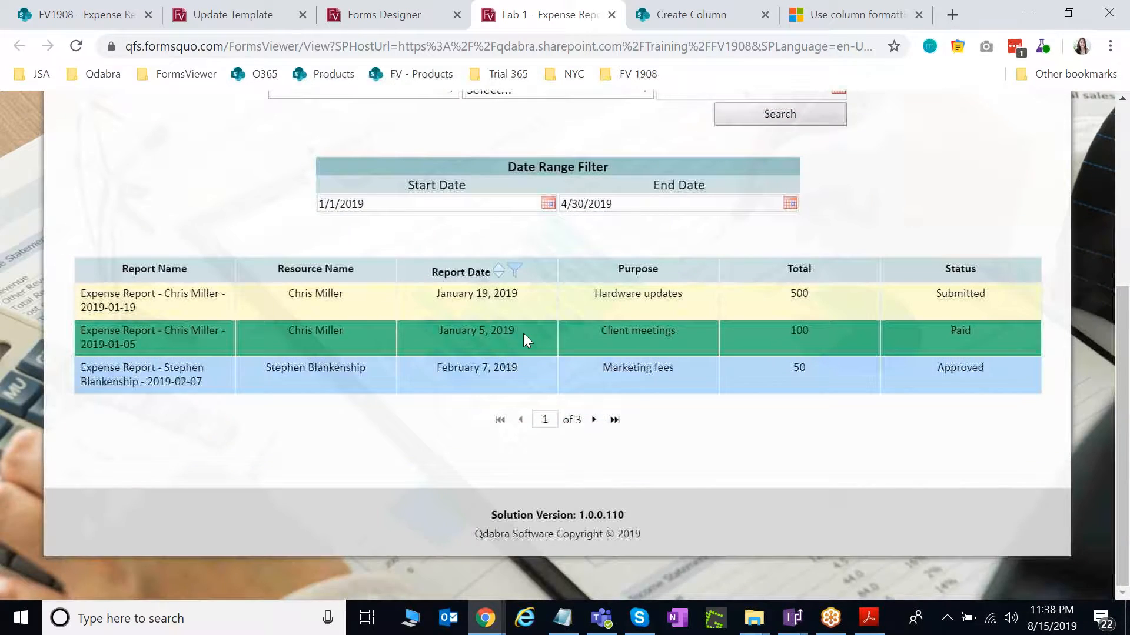
left_click(594, 420)
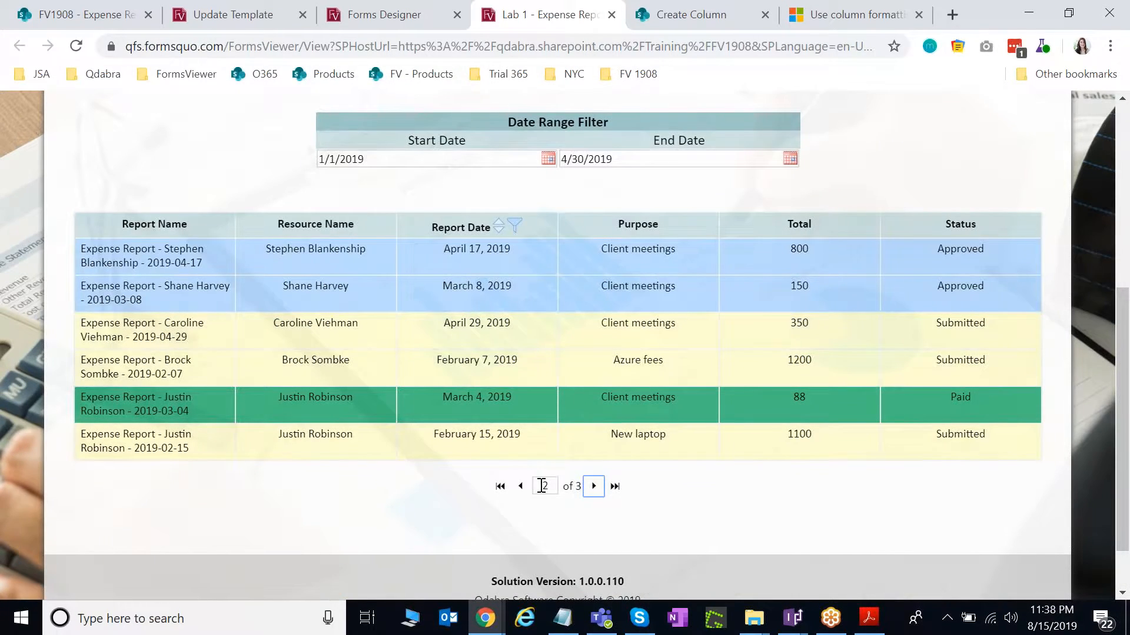
left_click(520, 486)
scroll(505, 435, "up", 3)
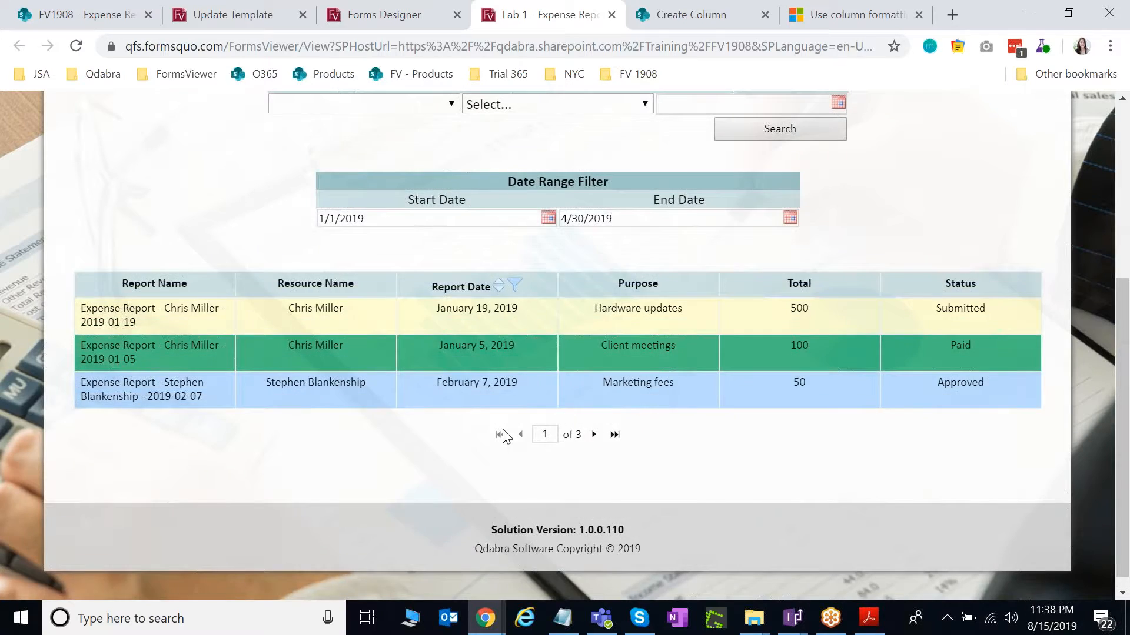
scroll(556, 421, "down", 1)
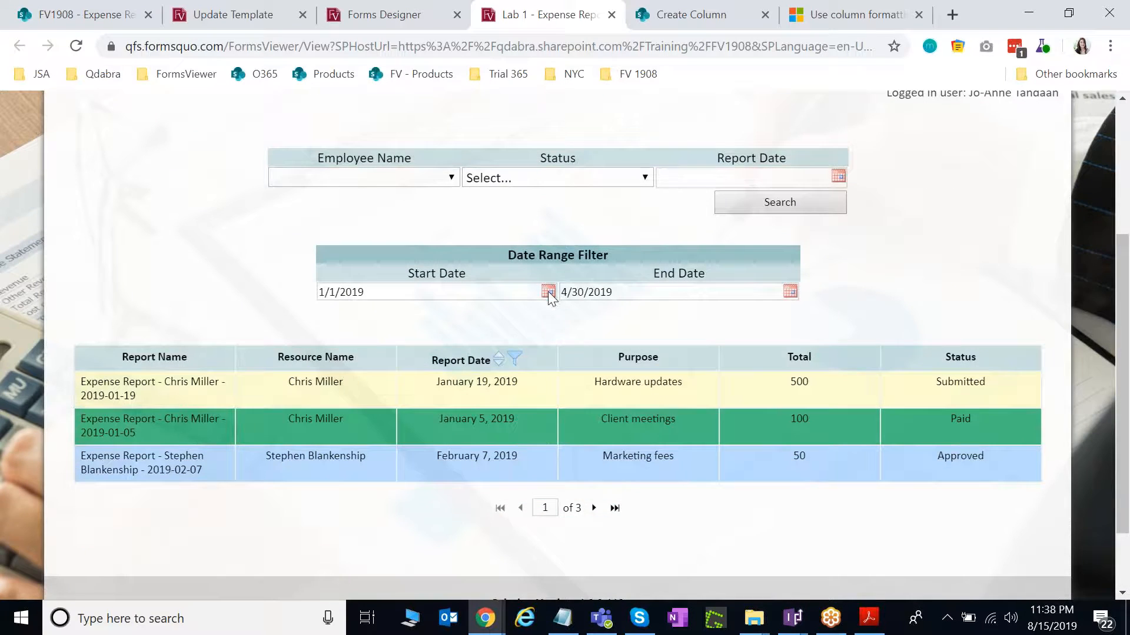
Widen the end date to 6/30/2019 and rerun the search.
left_click(789, 291)
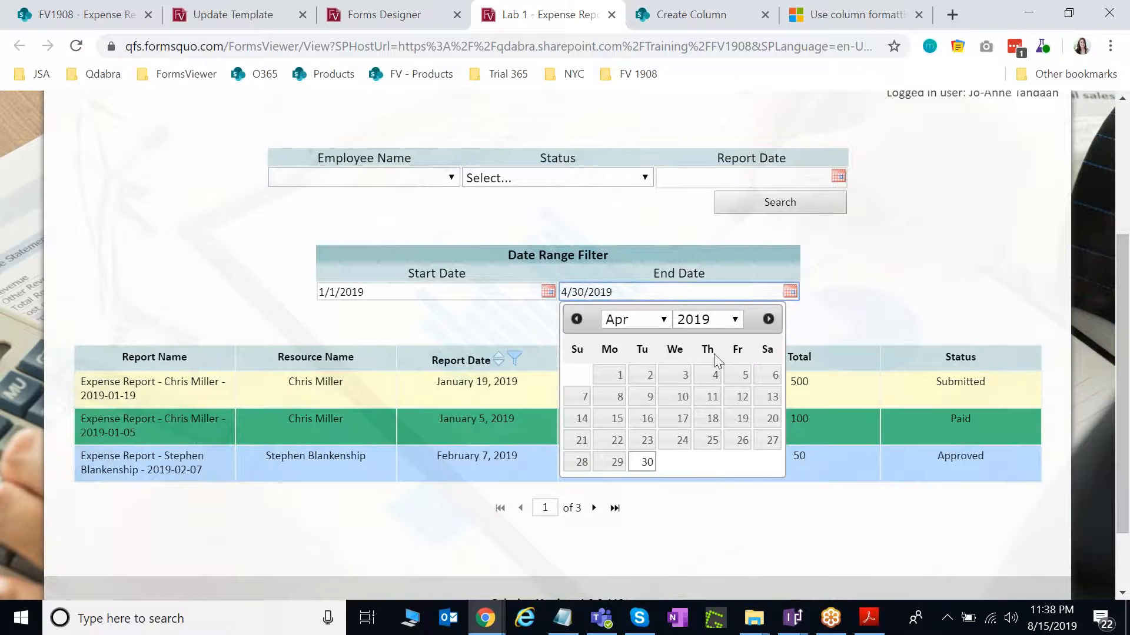
left_click(648, 320)
left_click(635, 454)
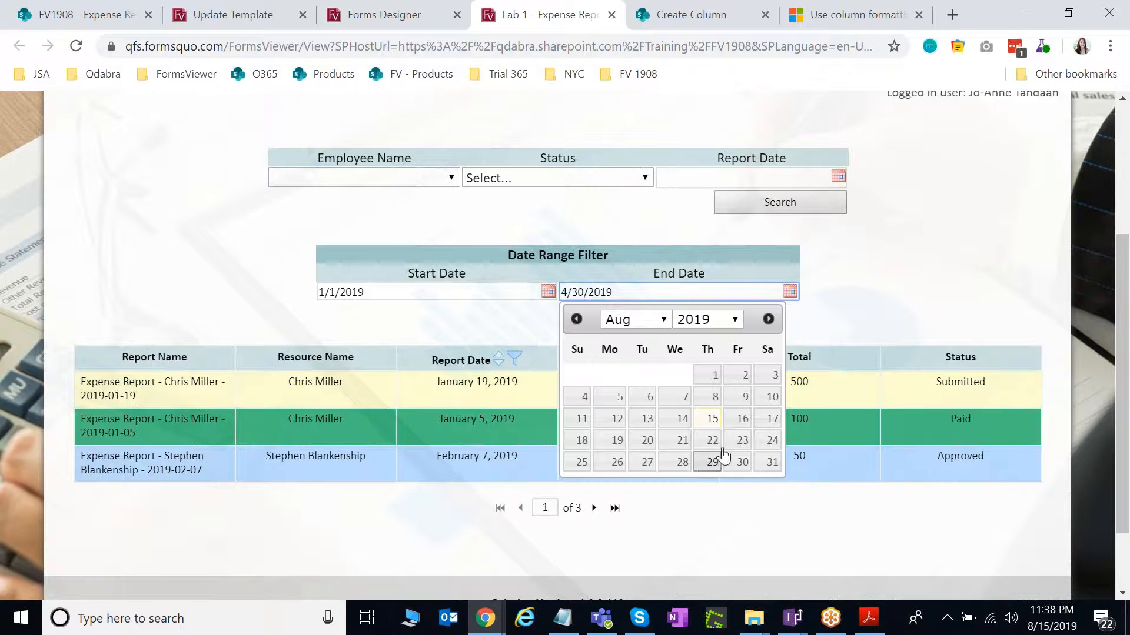
left_click(651, 323)
left_click(633, 416)
left_click(582, 484)
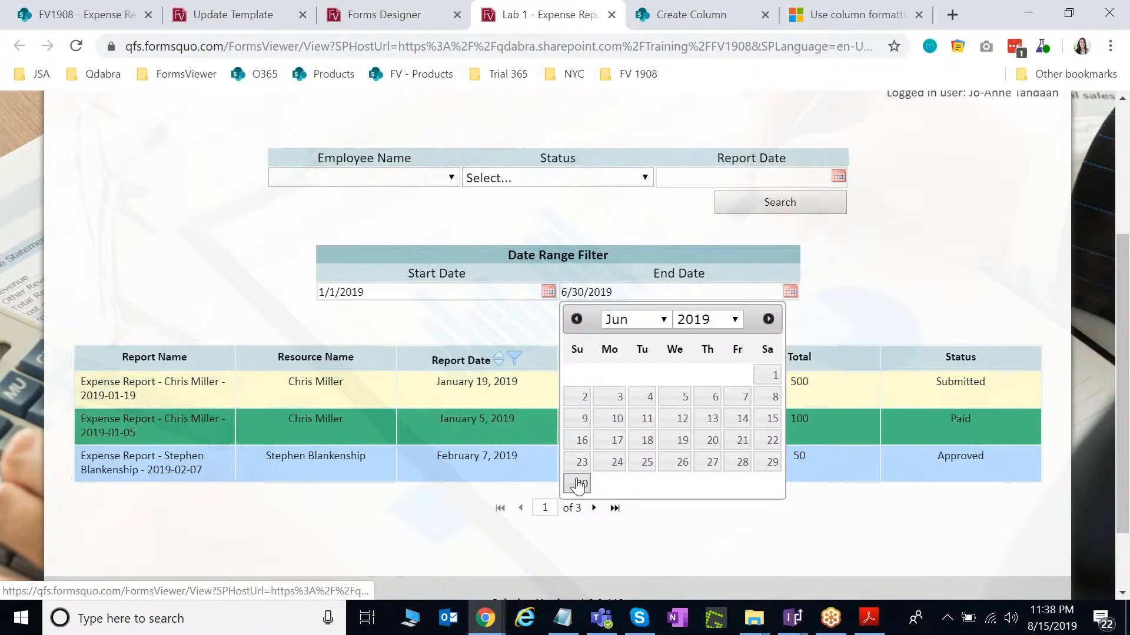
left_click(758, 203)
Page through the results to page 3 of 3, then return to the Expense Report Dashboard design.
scroll(738, 421, "down", 2)
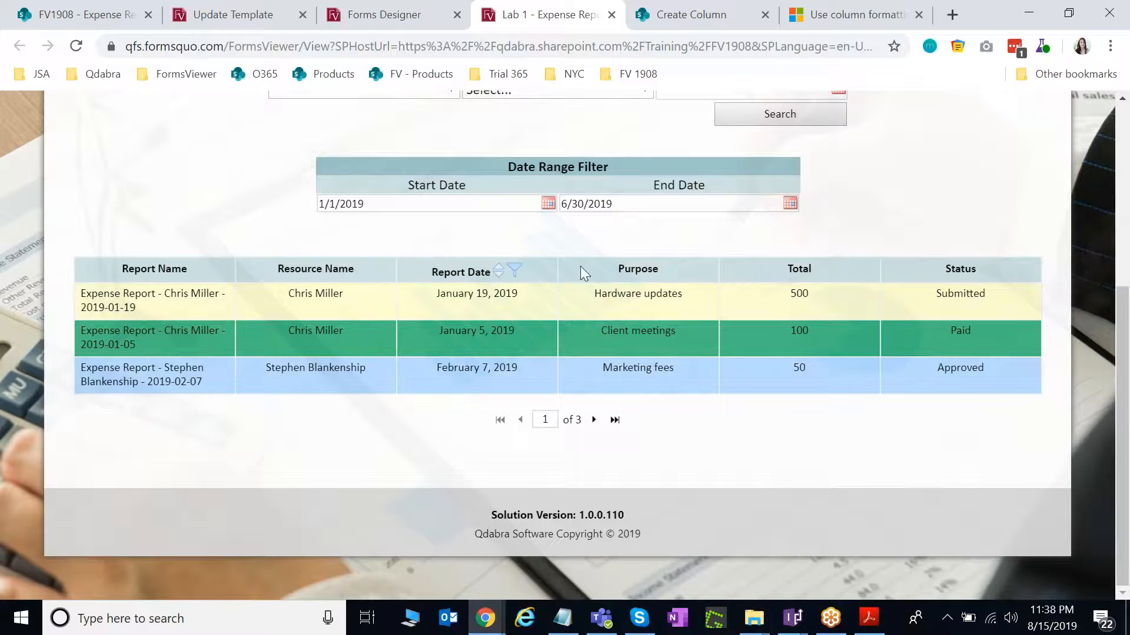
left_click(594, 420)
scroll(599, 421, "down", 2)
left_click(594, 560)
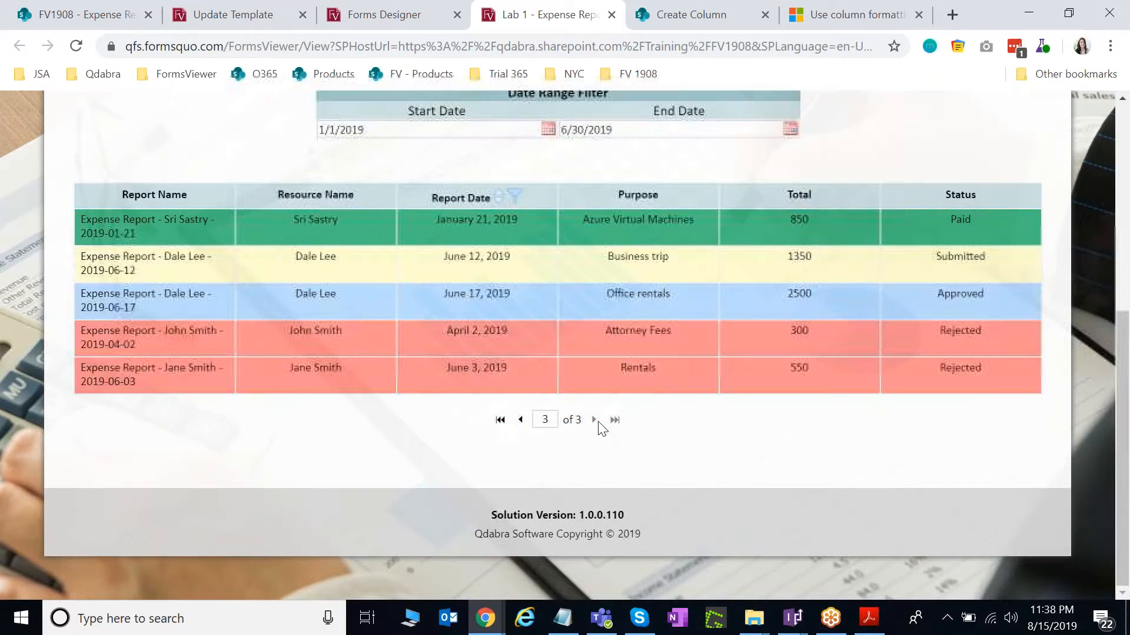
scroll(605, 393, "up", 2)
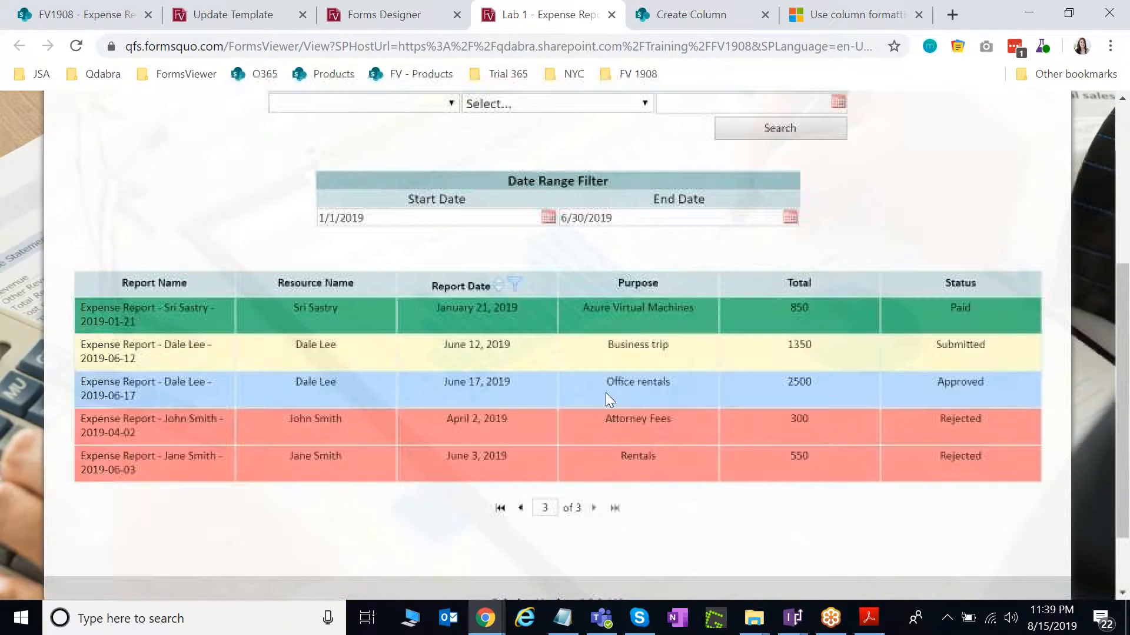
left_click(792, 618)
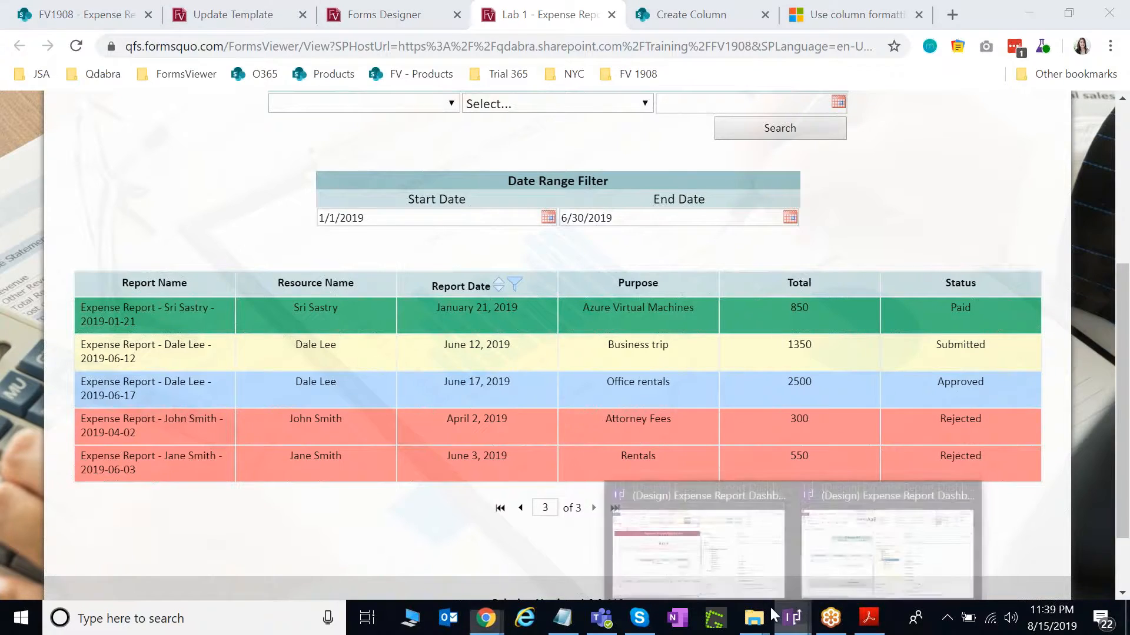
left_click(706, 541)
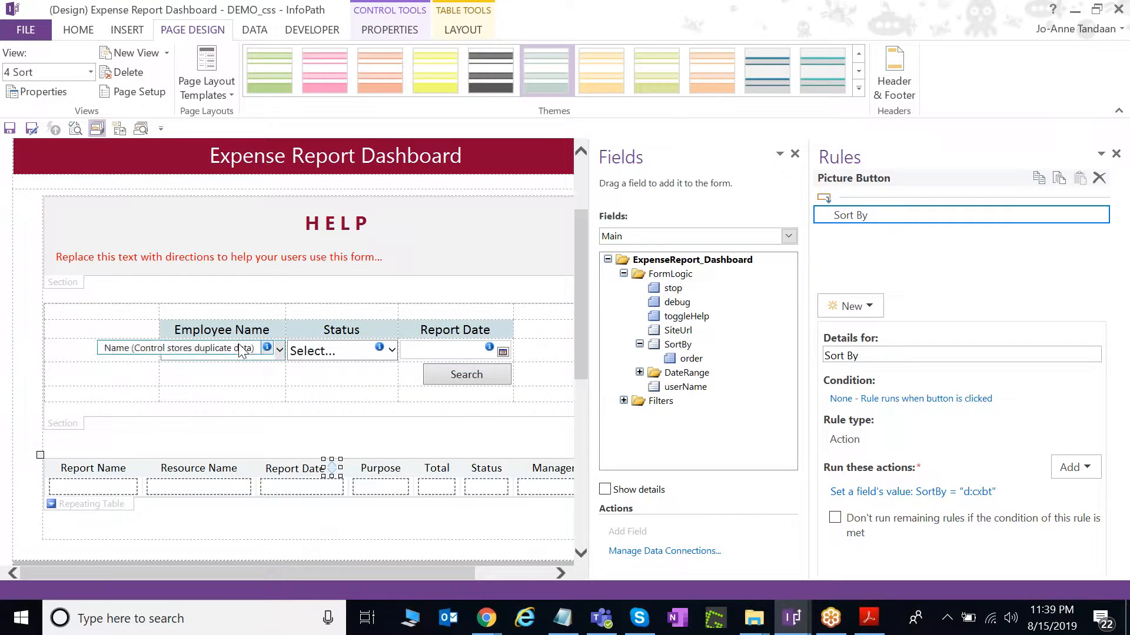
Add a blank line above the report table.
left_click(66, 77)
left_click(58, 177)
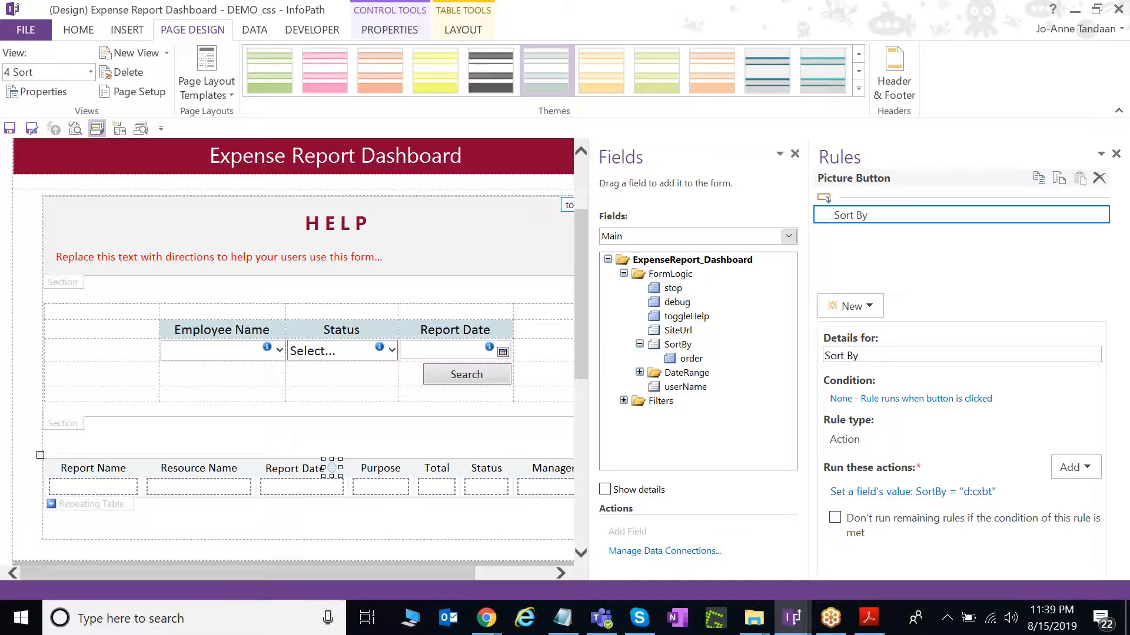
left_click(207, 442)
key("Return")
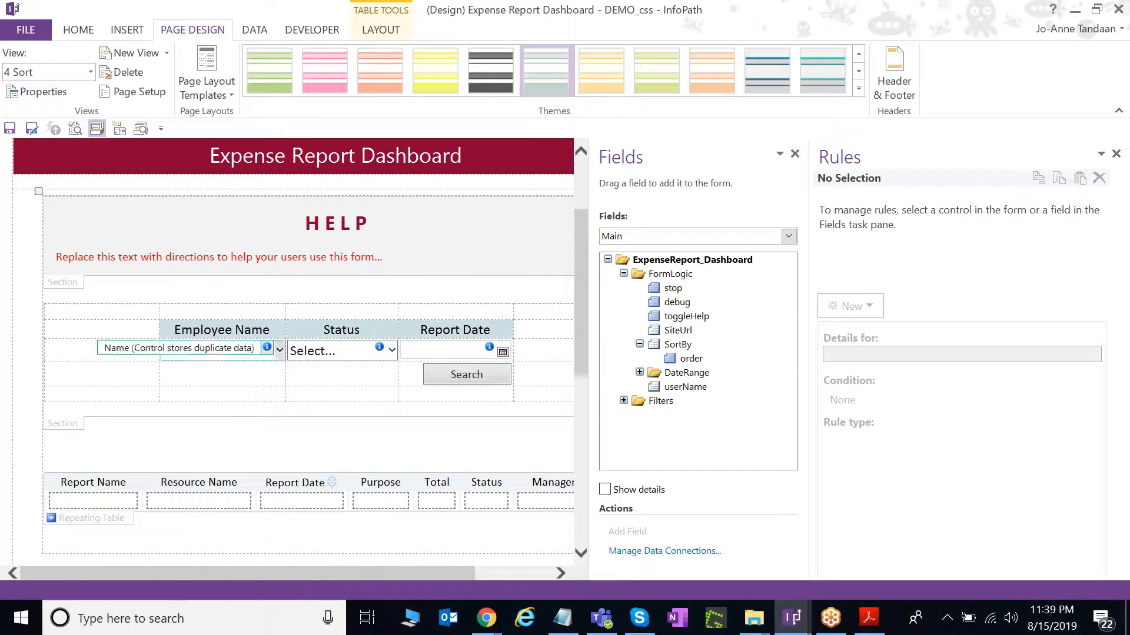
left_click(77, 422)
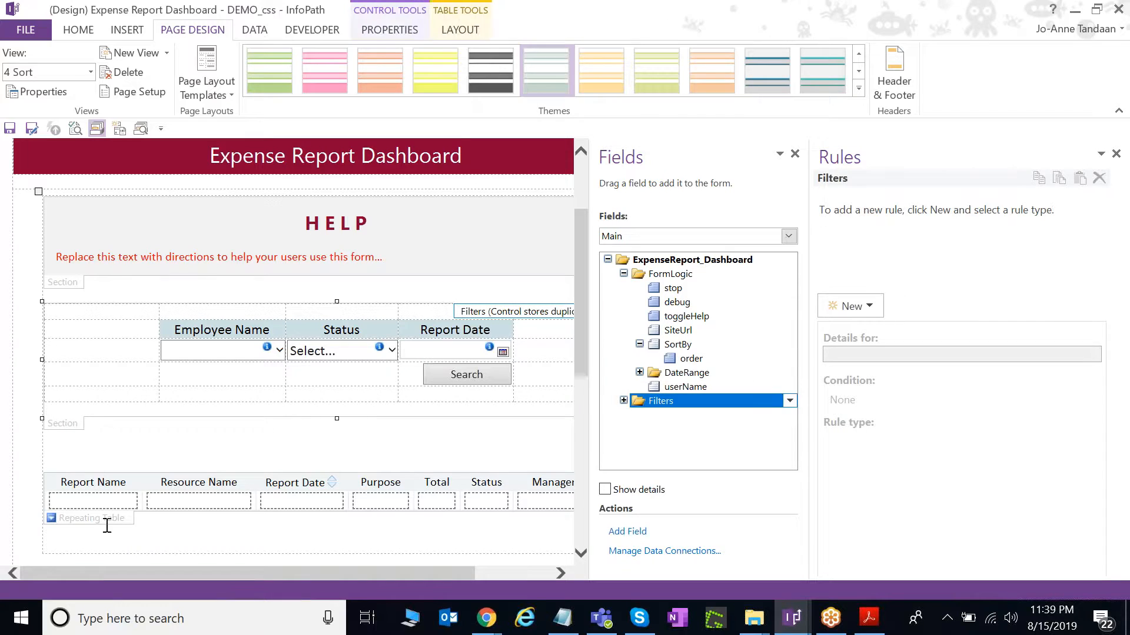
left_click(88, 461)
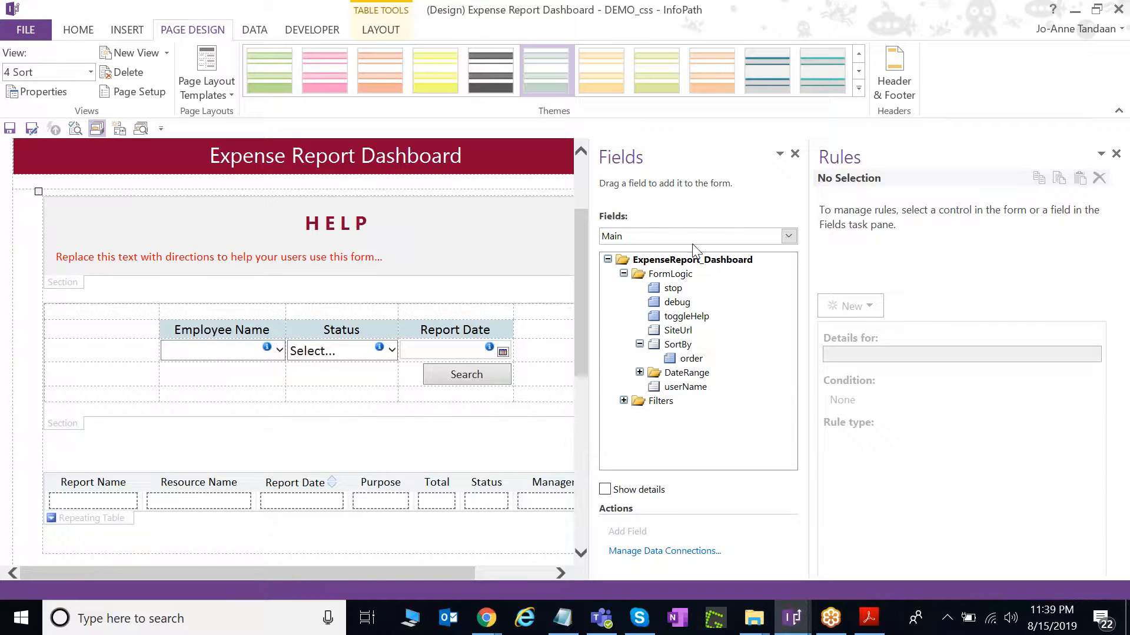
Drag the DateRange group onto the new line above the report table.
left_click(640, 373)
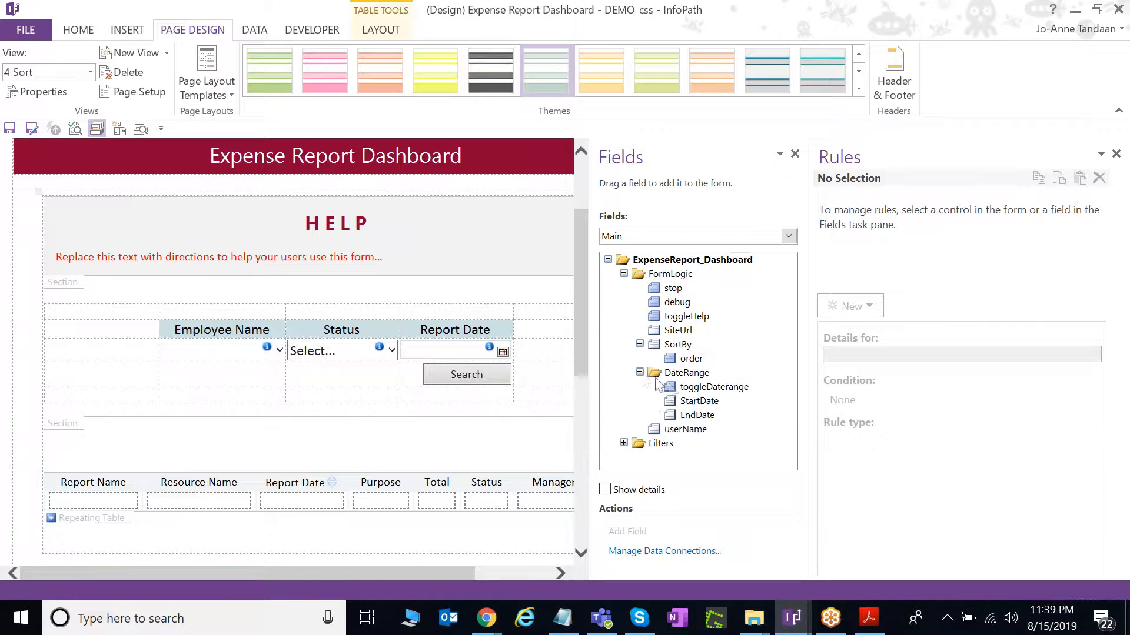
left_click(691, 373)
mouse_move(693, 377)
left_mouse_down()
mouse_move(333, 441)
mouse_move(179, 453)
left_mouse_up()
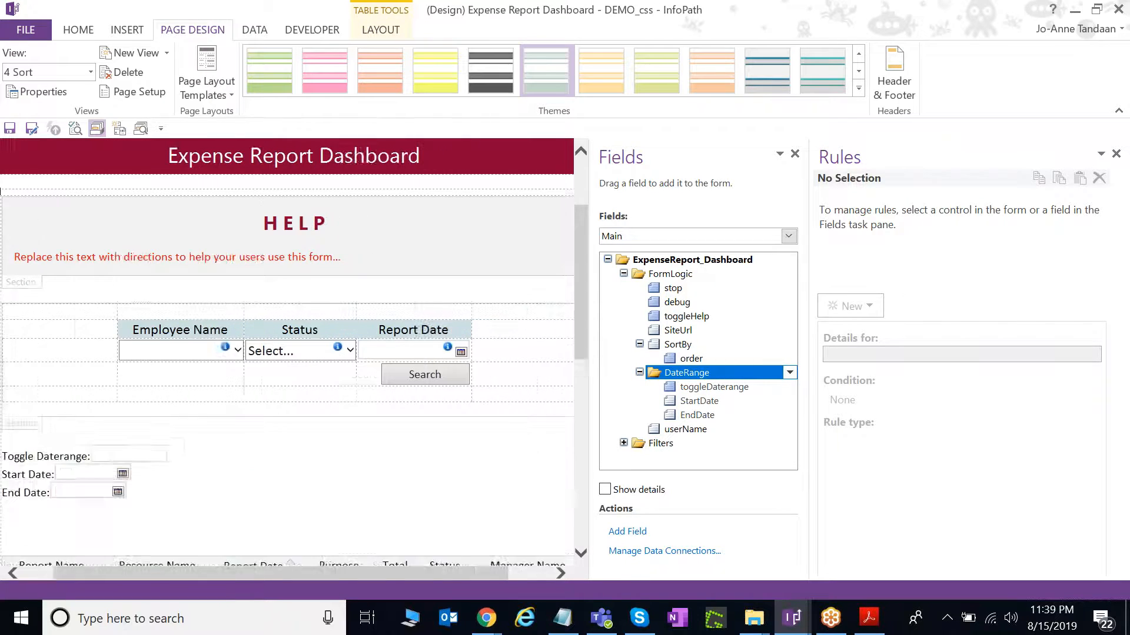
left_click(209, 570)
left_click(93, 530)
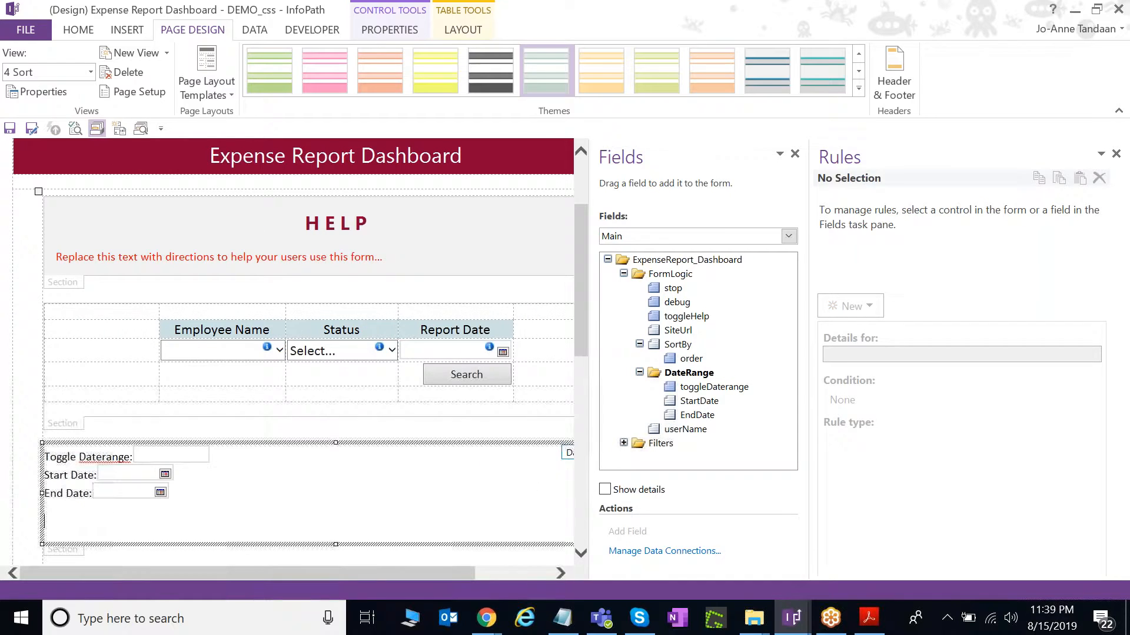
Insert a 4x4 custom layout table into the DateRange section.
left_click(83, 31)
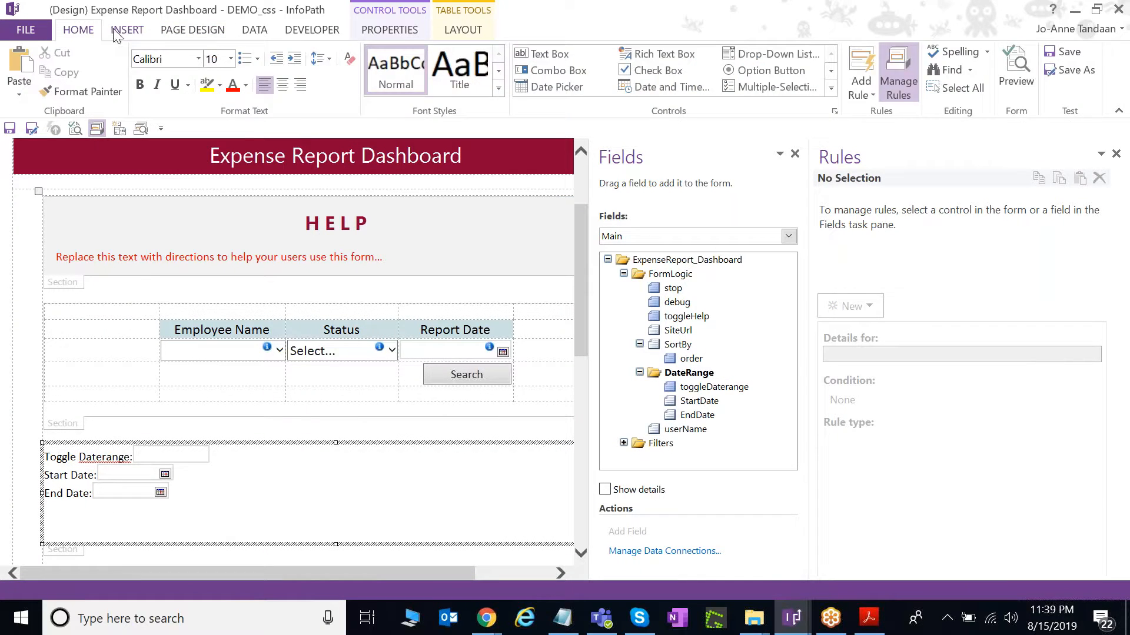
left_click(127, 30)
left_click(574, 94)
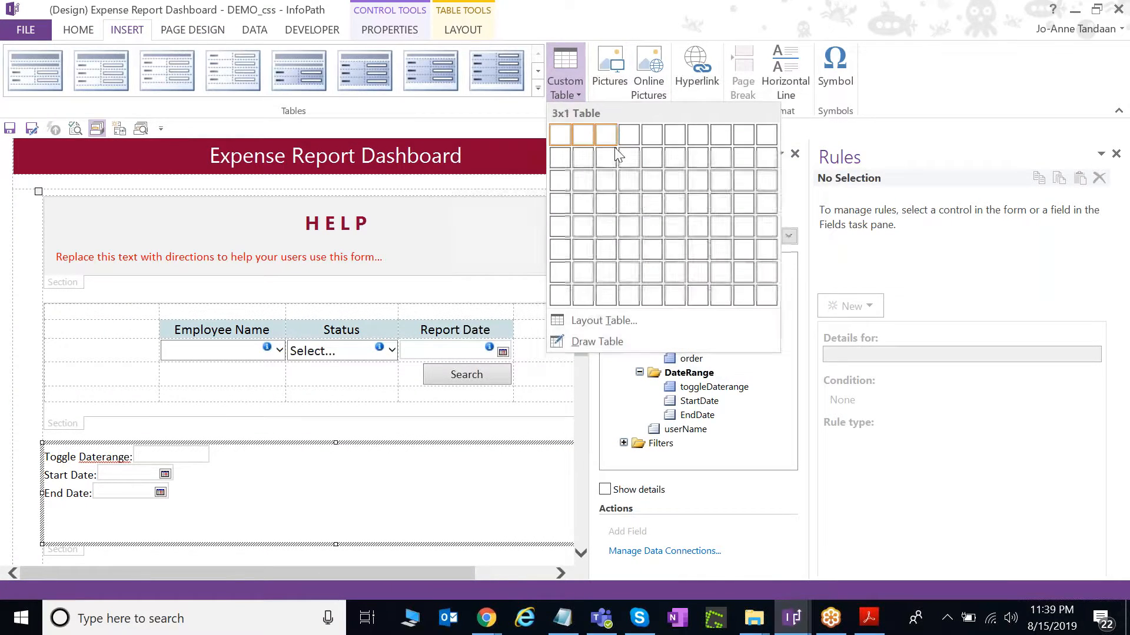
left_click(625, 204)
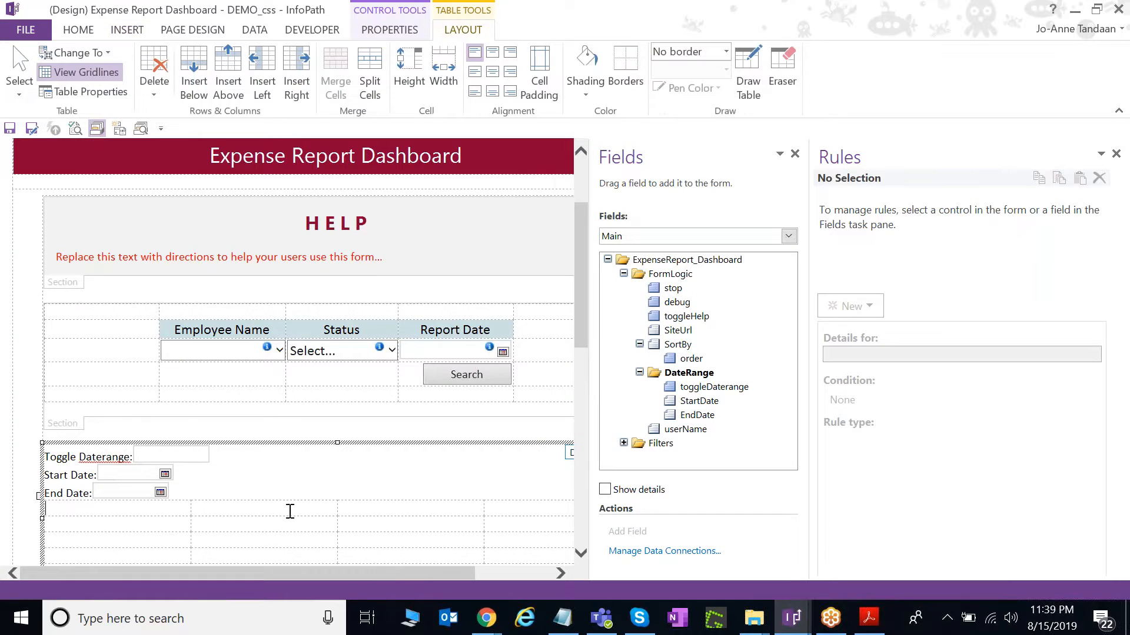
scroll(290, 509, "down", 2)
Move the Start Date and End Date pickers into the table's second and third columns.
left_click(141, 410)
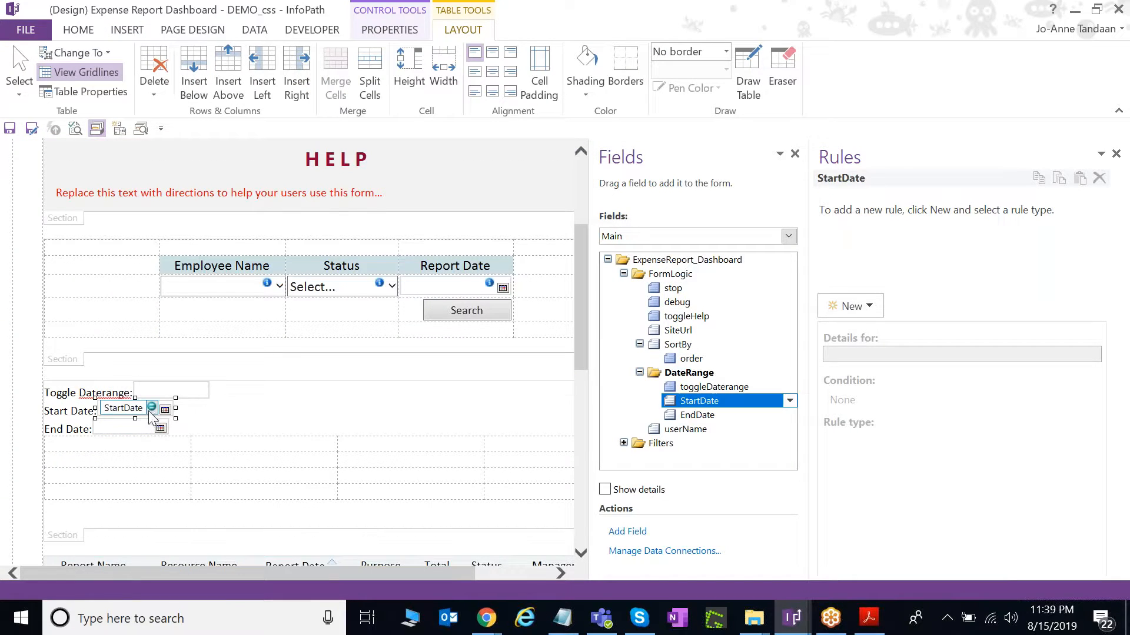
key("Delete")
left_click(275, 458)
key("ctrl+v")
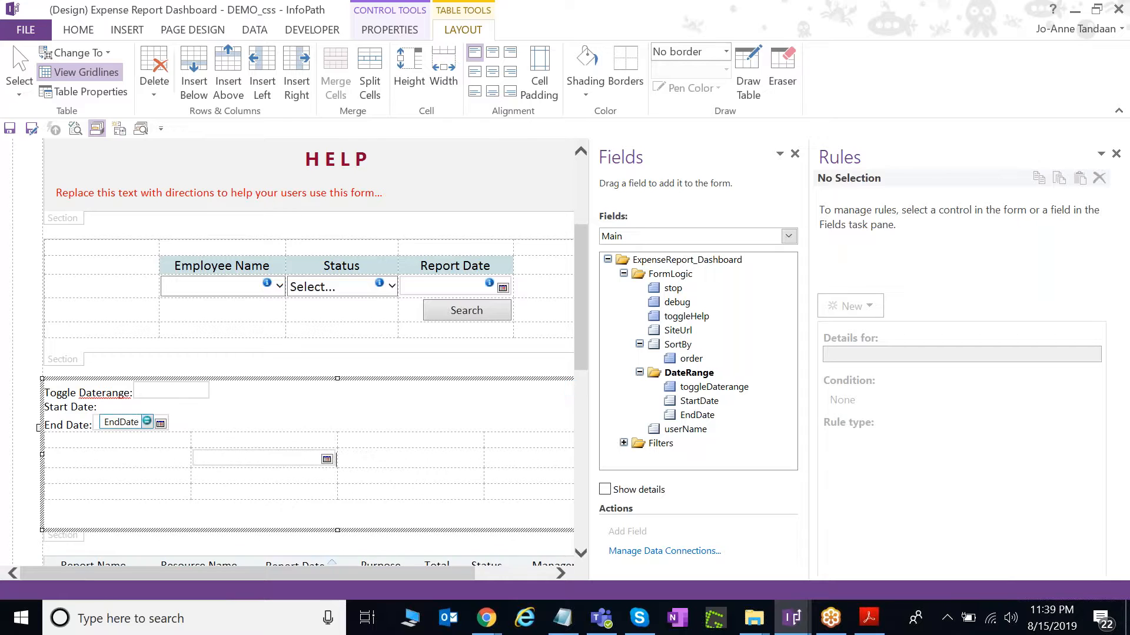
left_click(135, 419)
left_click(412, 457)
key("ctrl+v")
Put the Start Date: and End Date: labels above their pickers and remove the Toggle Daterange box and label.
left_click_drag(113, 421, 59, 414)
key("ctrl+x")
left_click(444, 435)
key("ctrl+v")
key("ctrl+x")
key("ctrl+v")
left_click(195, 393)
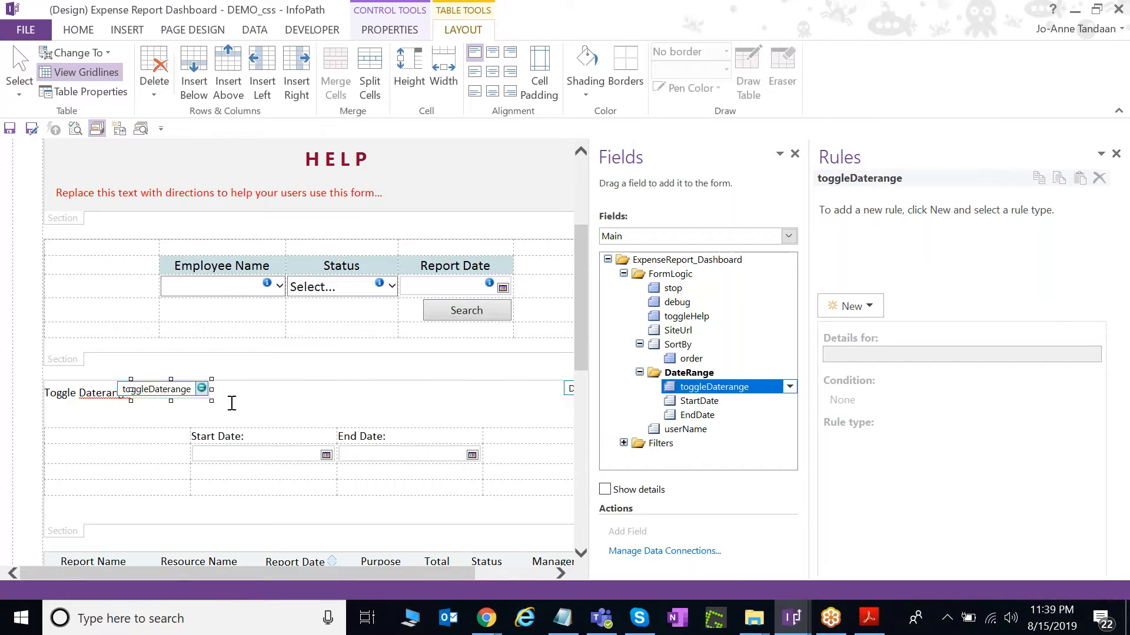
key("Delete")
left_click_drag(135, 389, 67, 393)
key("ctrl+x")
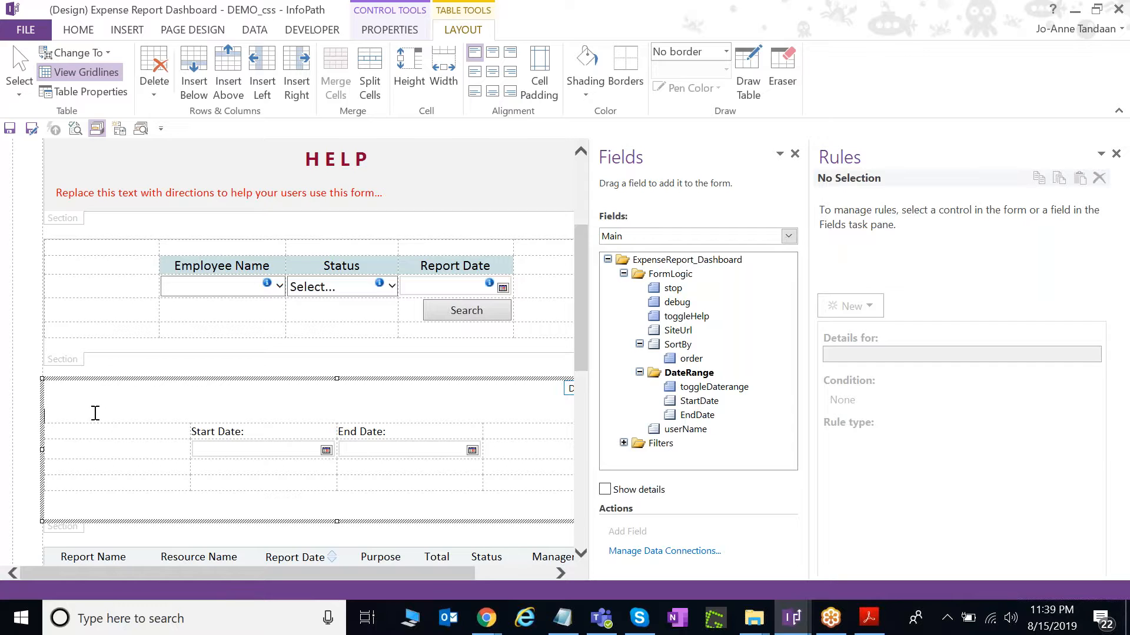
key("Delete")
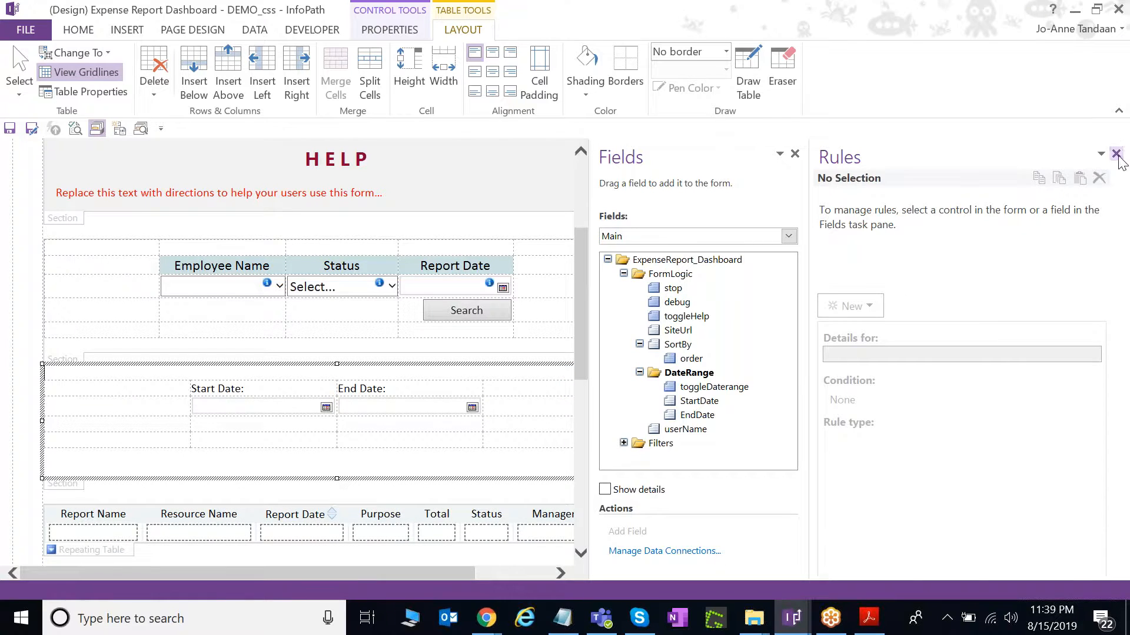
Centre the Start Date and End Date labels in their cells.
left_click(1117, 156)
left_click_drag(383, 386, 480, 389)
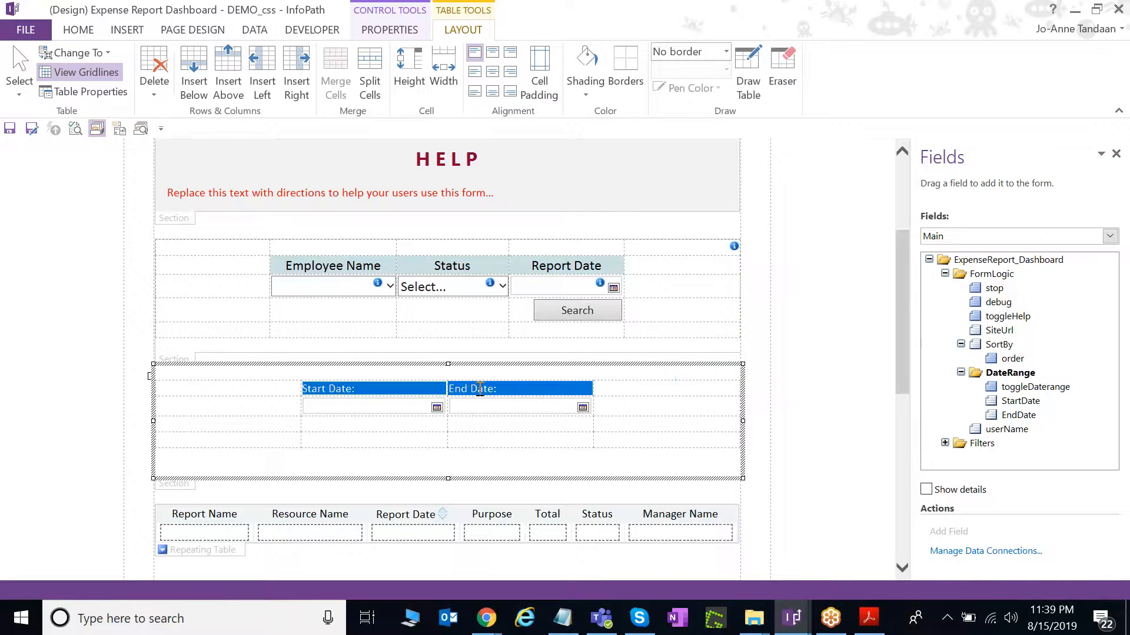
left_click(87, 31)
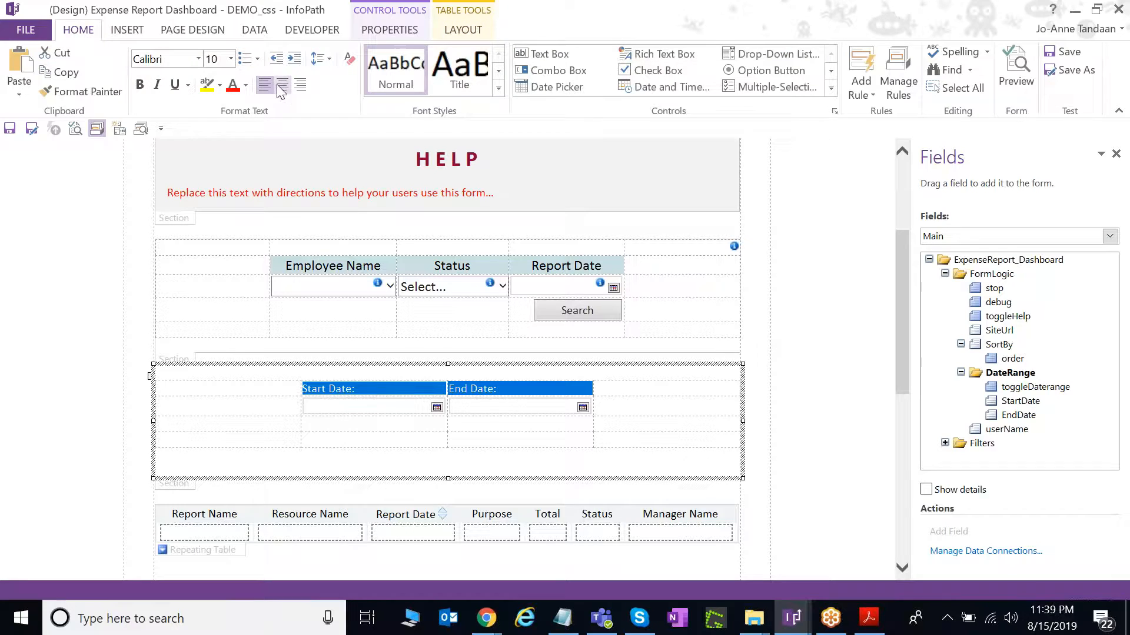
left_click(281, 85)
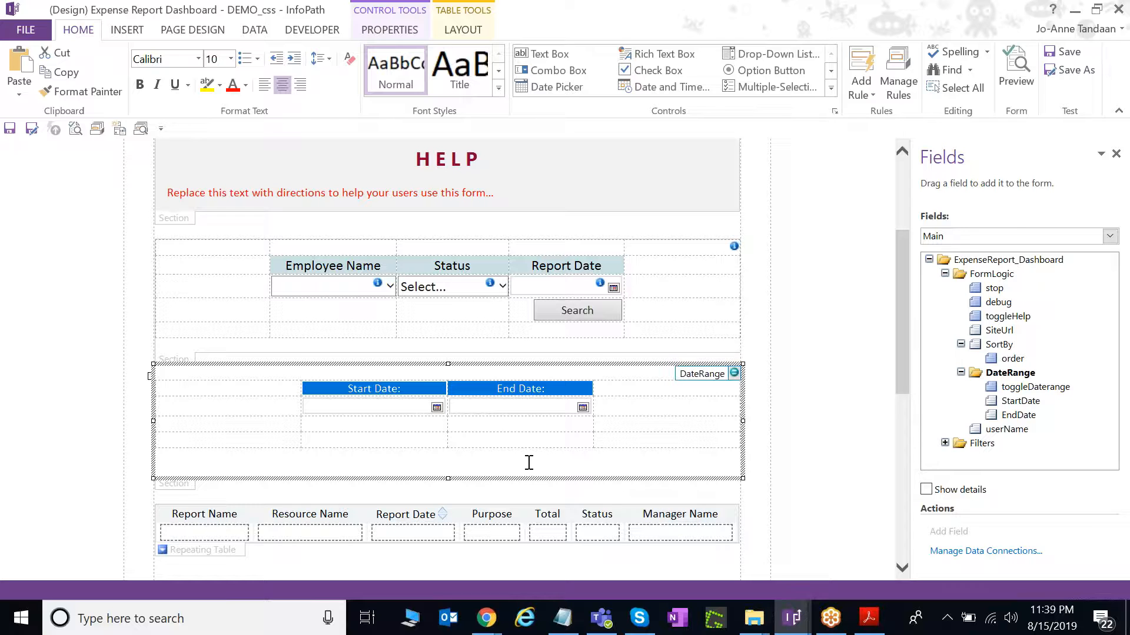
Switch to the 5 Date Range view and select the report table's repeating rows.
left_click(193, 30)
left_click(90, 72)
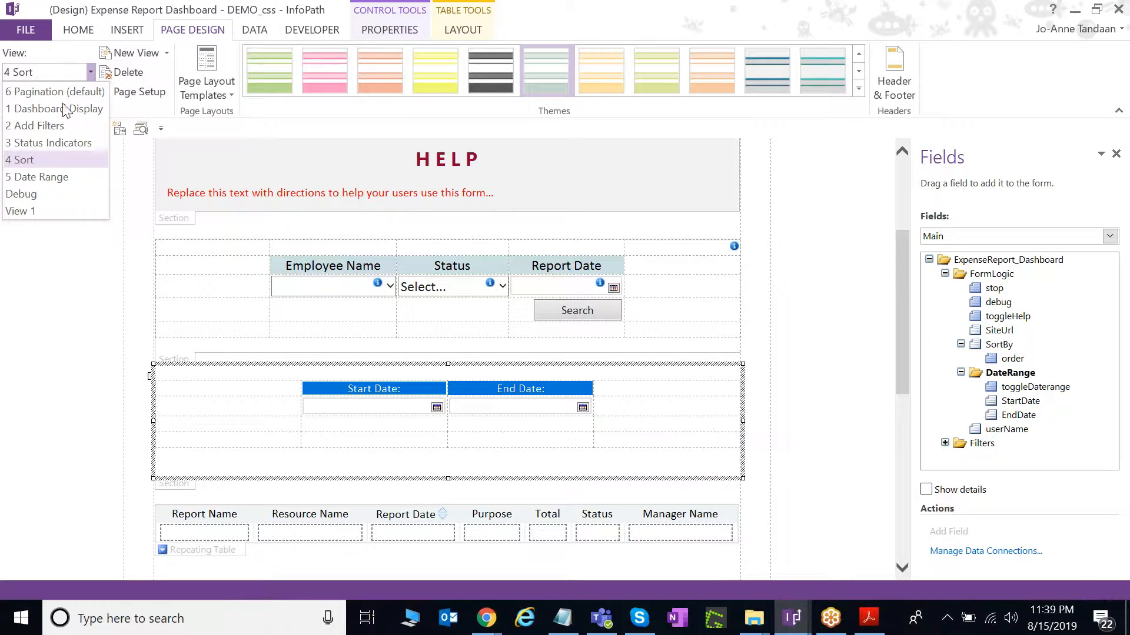
left_click(61, 179)
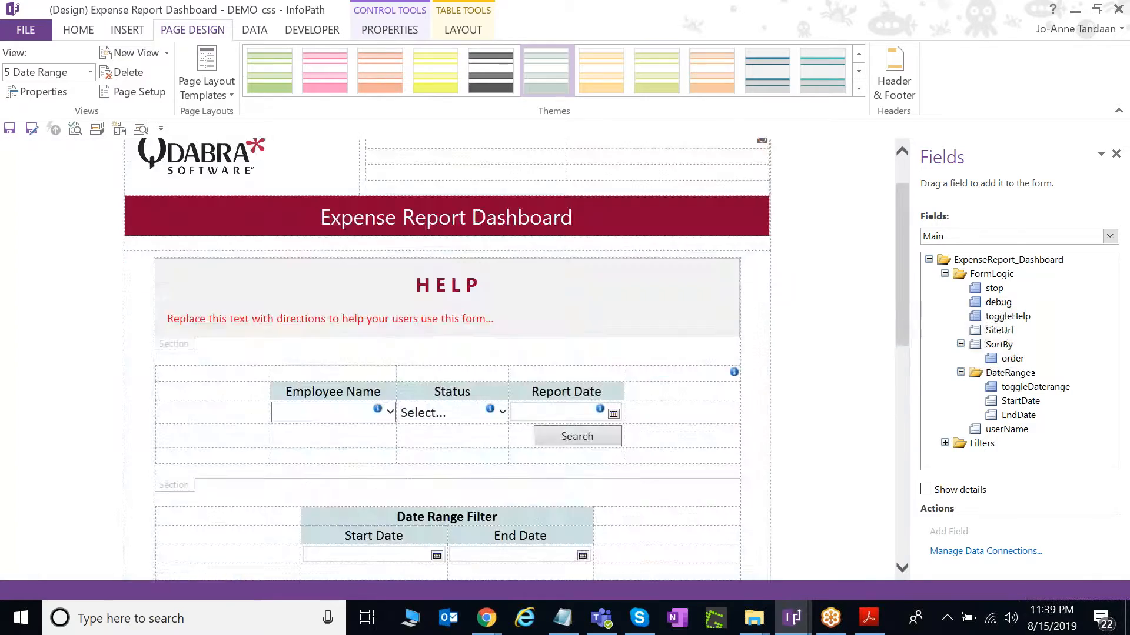
scroll(255, 360, "down", 10)
scroll(259, 377, "up", 3)
left_click(240, 419)
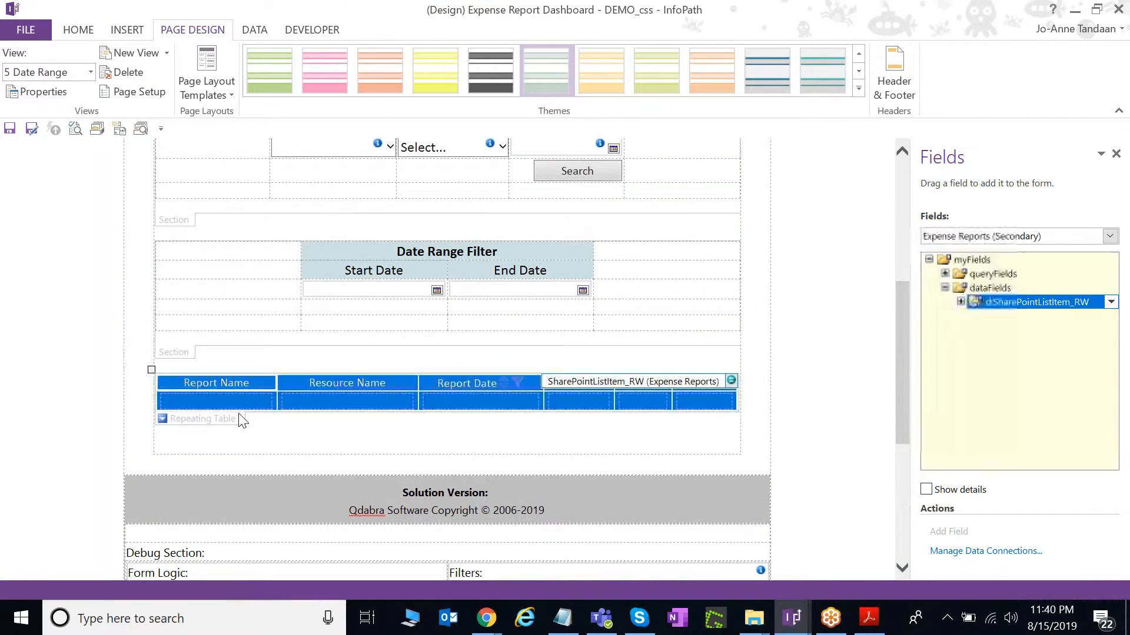
left_click(80, 30)
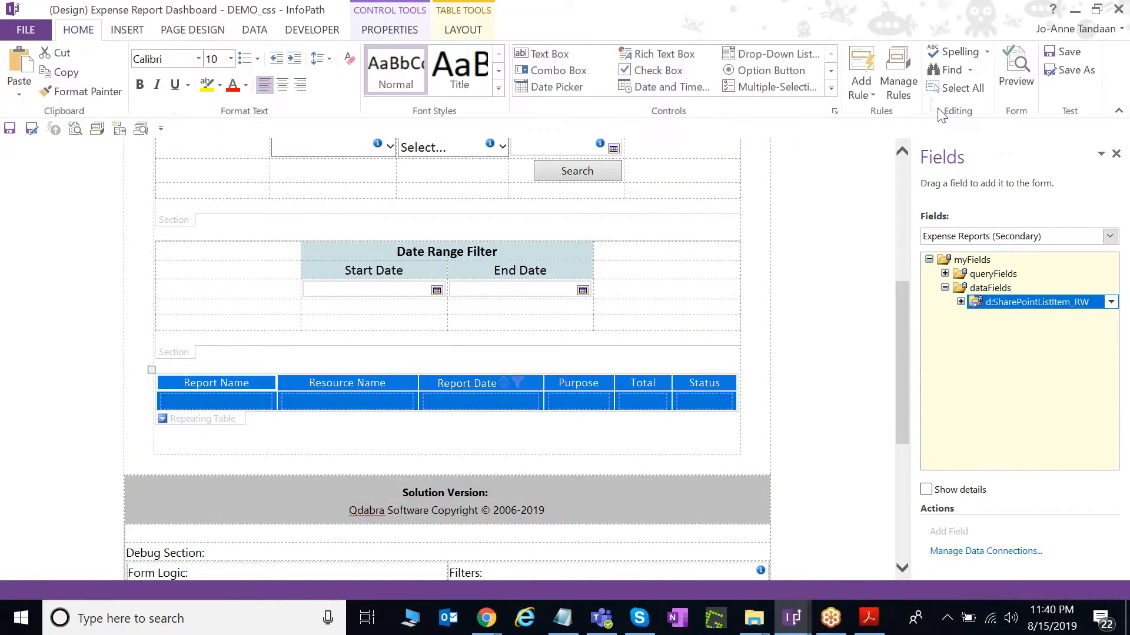
Set the Hide if greater than End Date condition to Report Date > addDays(EndDate, 1) and EndDate not blank.
left_click(898, 73)
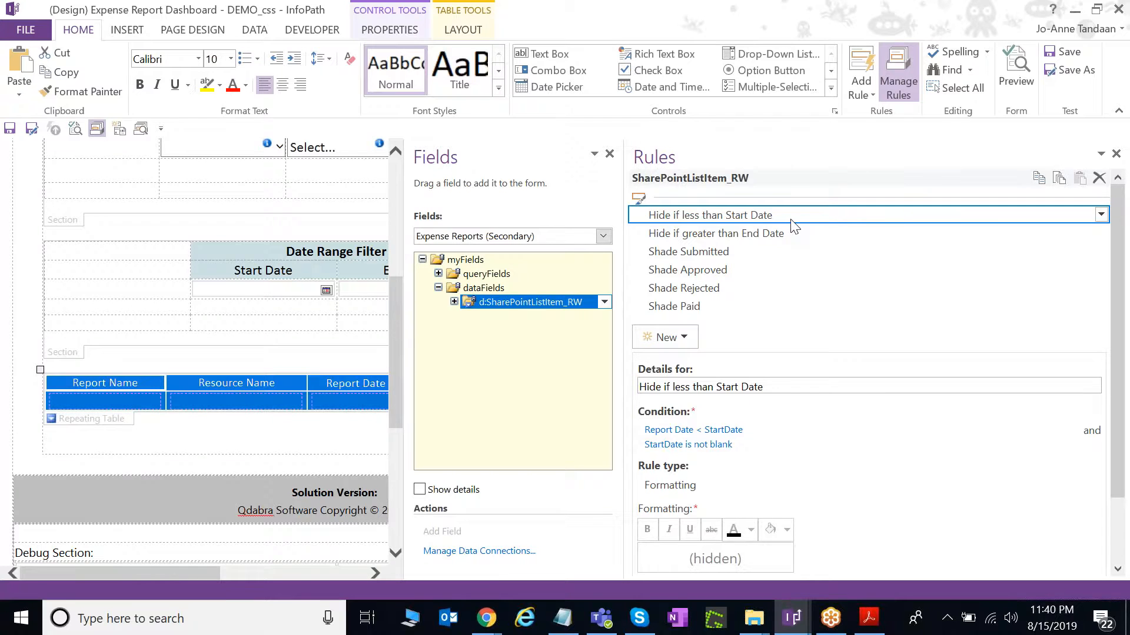
scroll(783, 233, "down", 1)
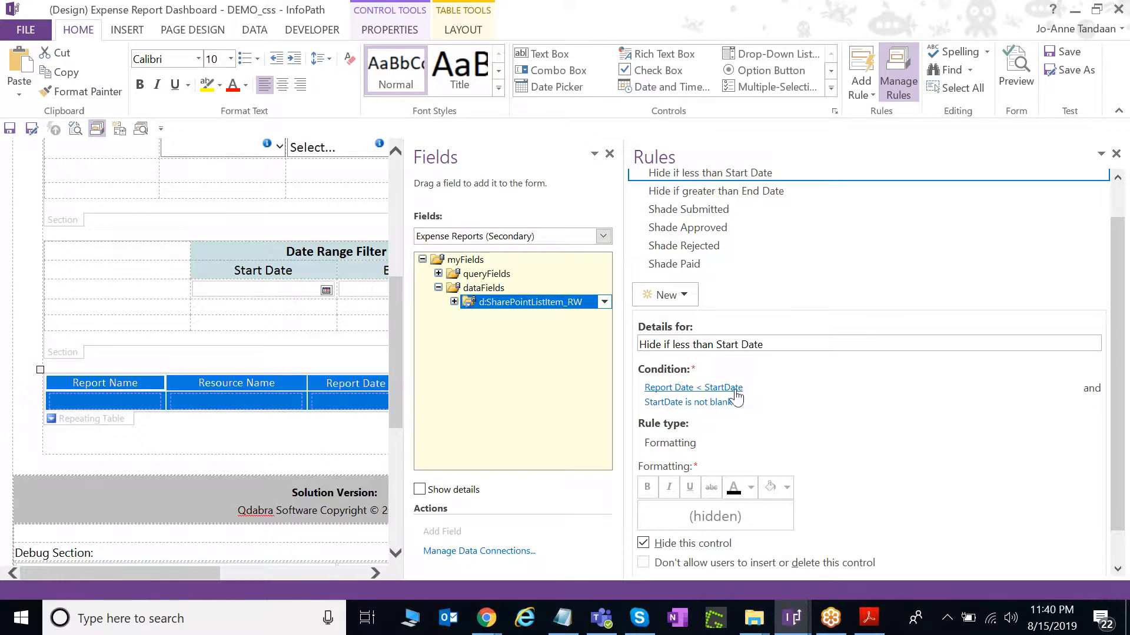
scroll(736, 398, "up", 1)
left_click(759, 234)
scroll(782, 283, "down", 1)
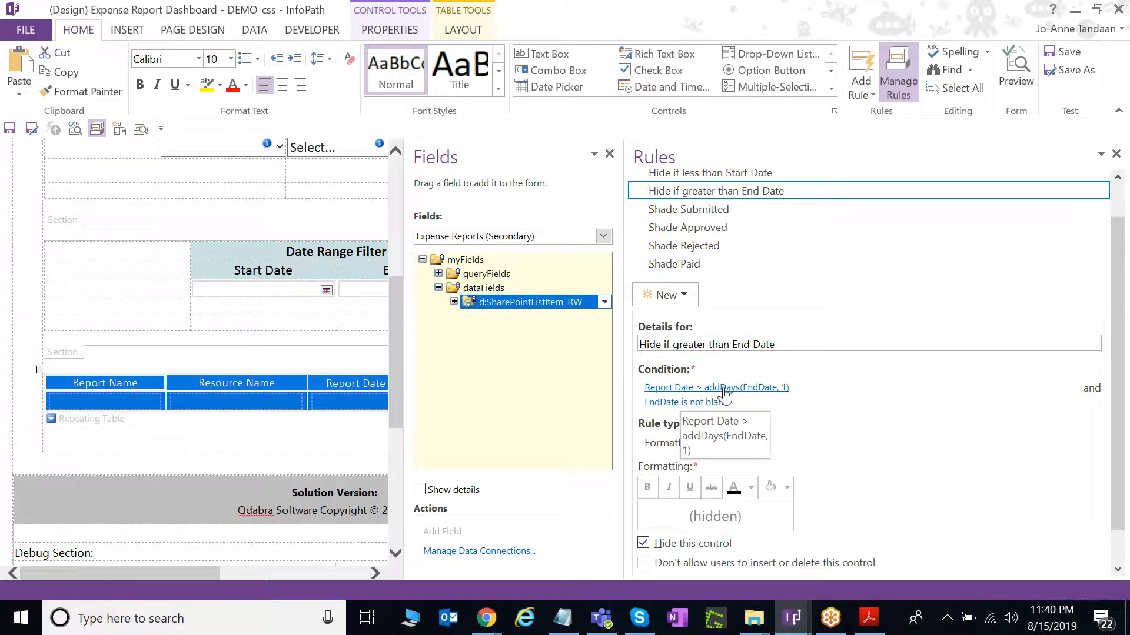
left_click(769, 392)
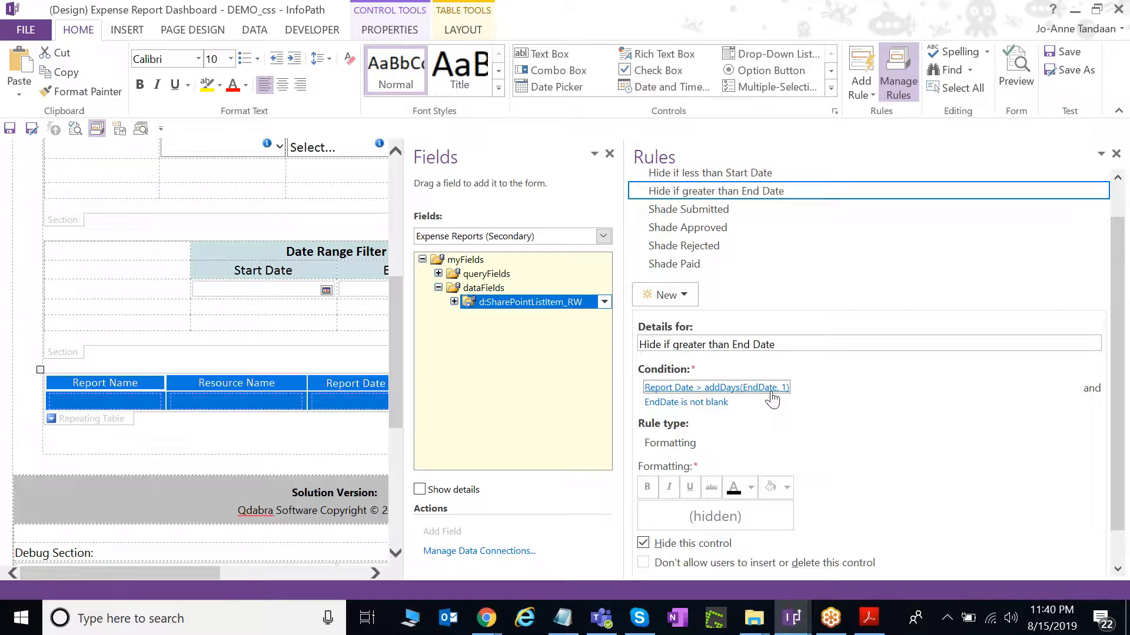
left_click(621, 297)
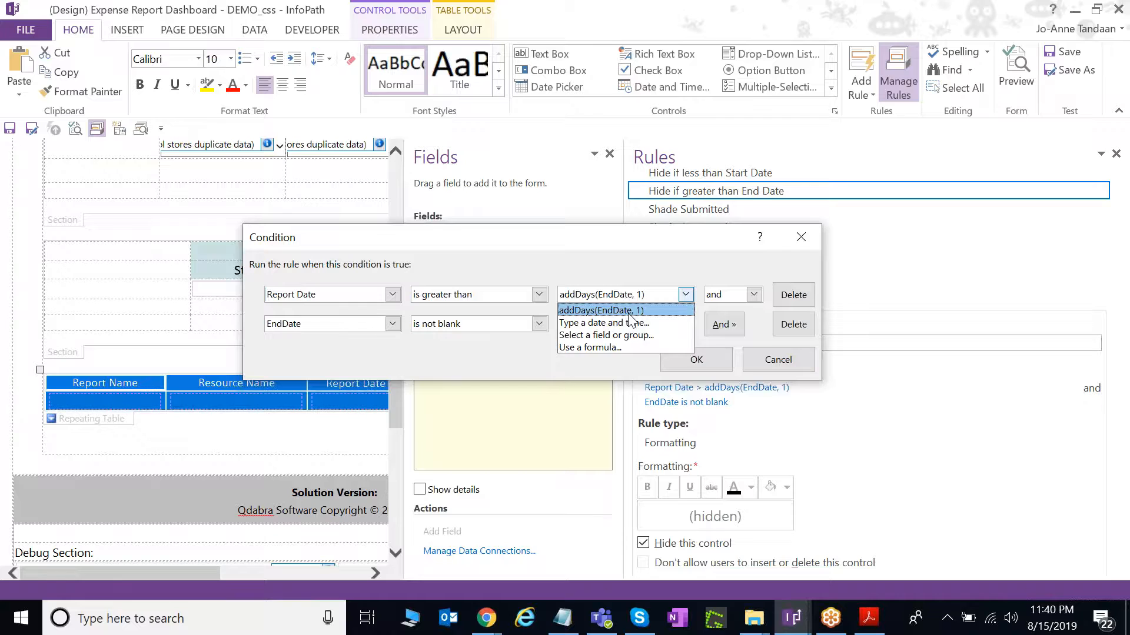
left_click(630, 313)
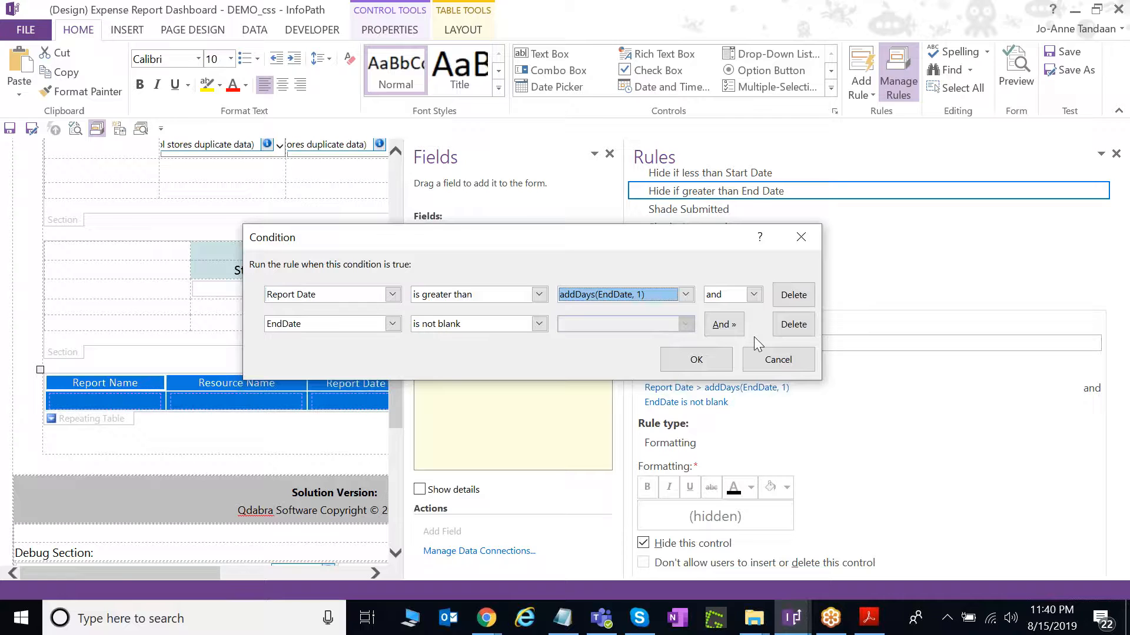
left_click(723, 358)
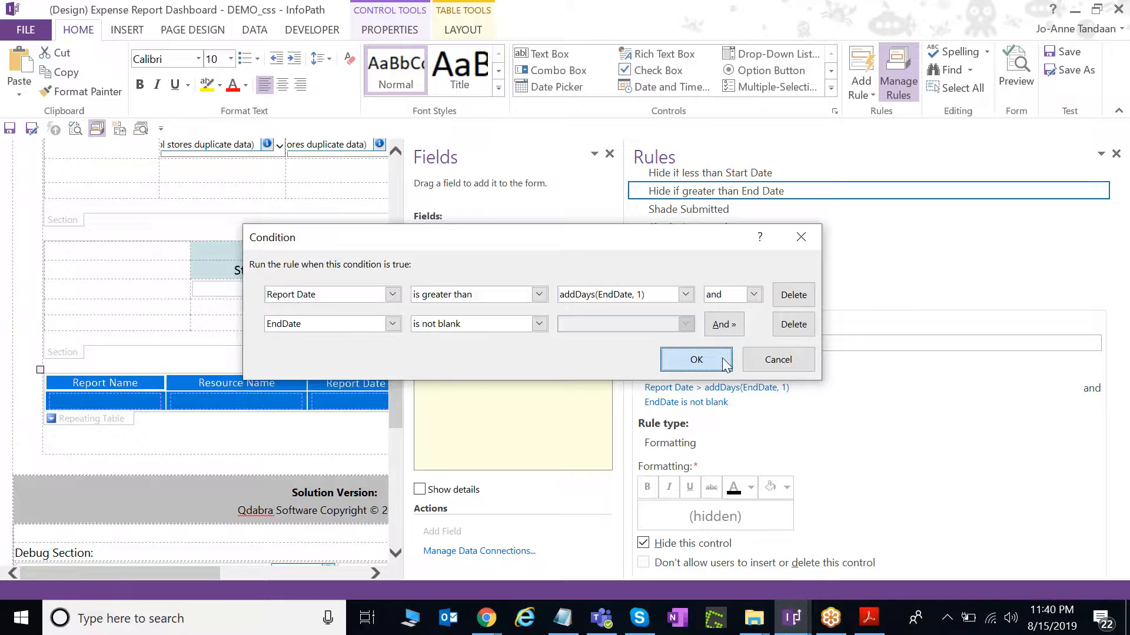
scroll(812, 456, "down", 1)
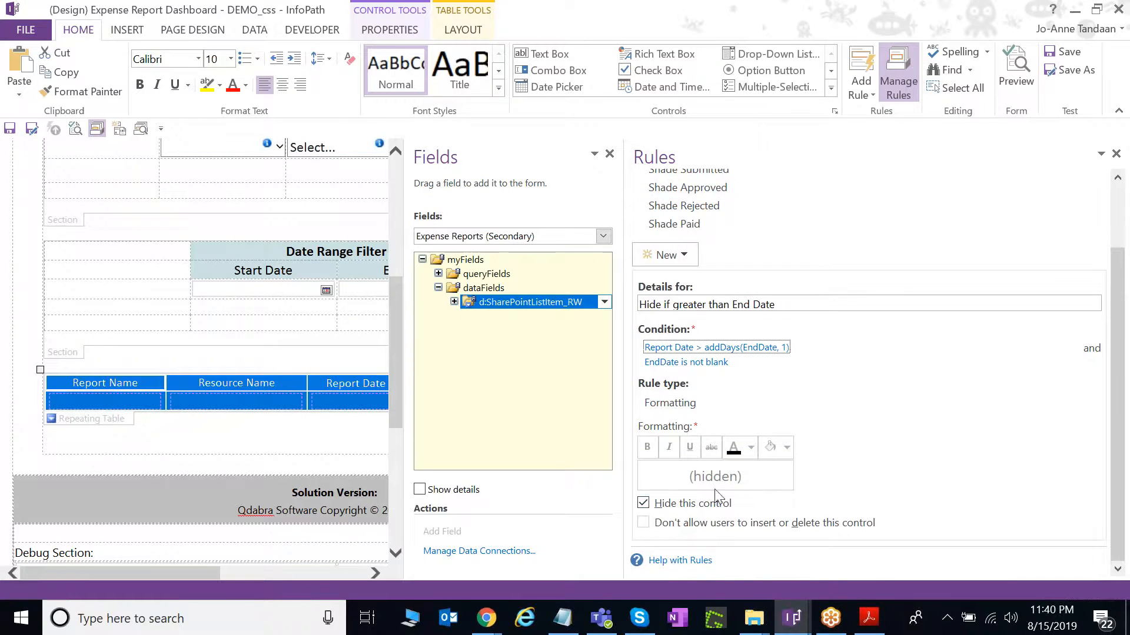
left_click_drag(623, 425, 815, 427)
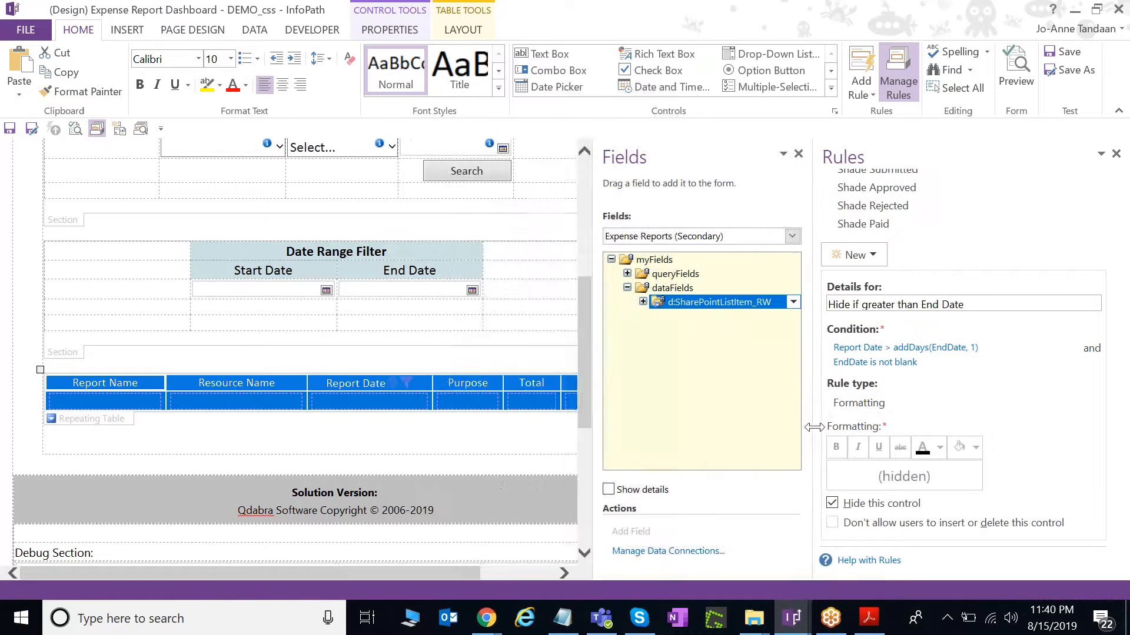
left_click(1099, 369)
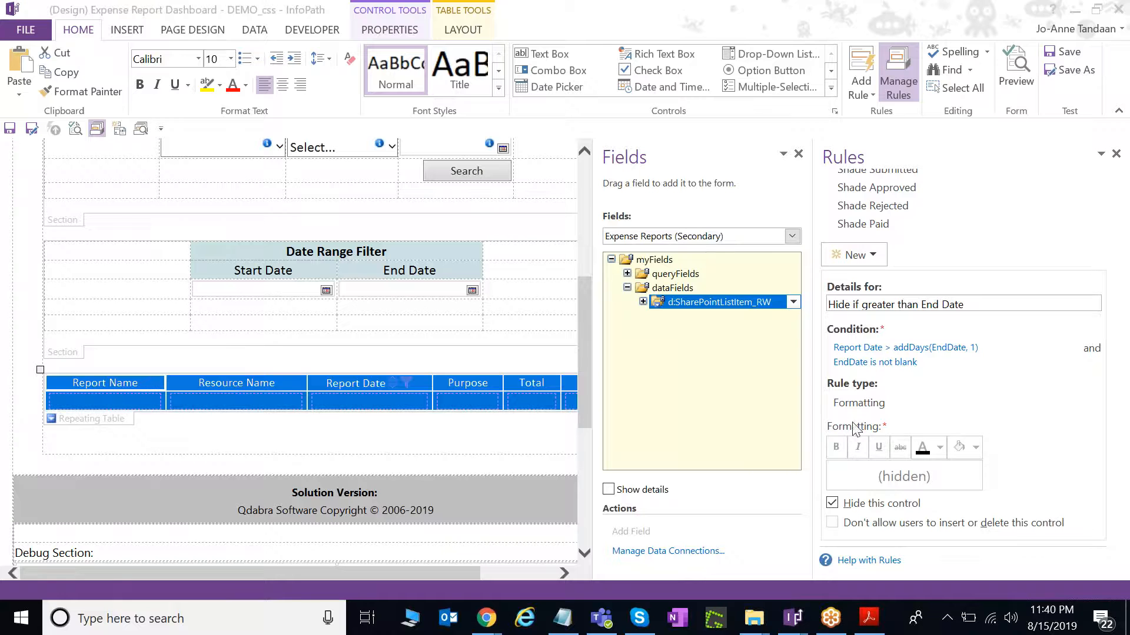
scroll(529, 444, "up", 3)
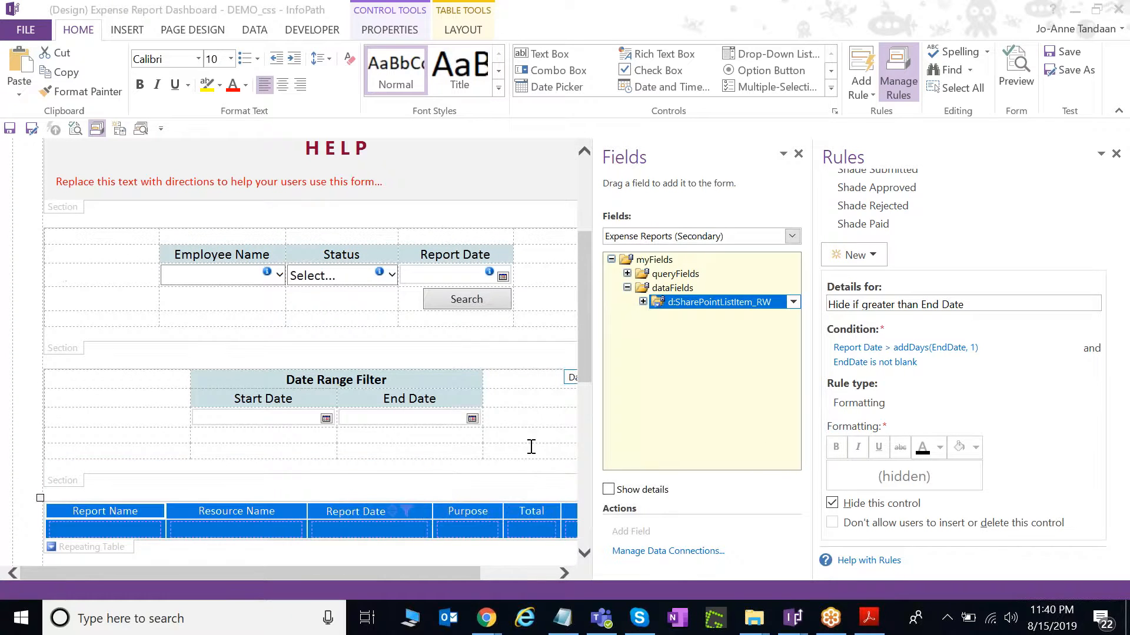
scroll(531, 447, "down", 3)
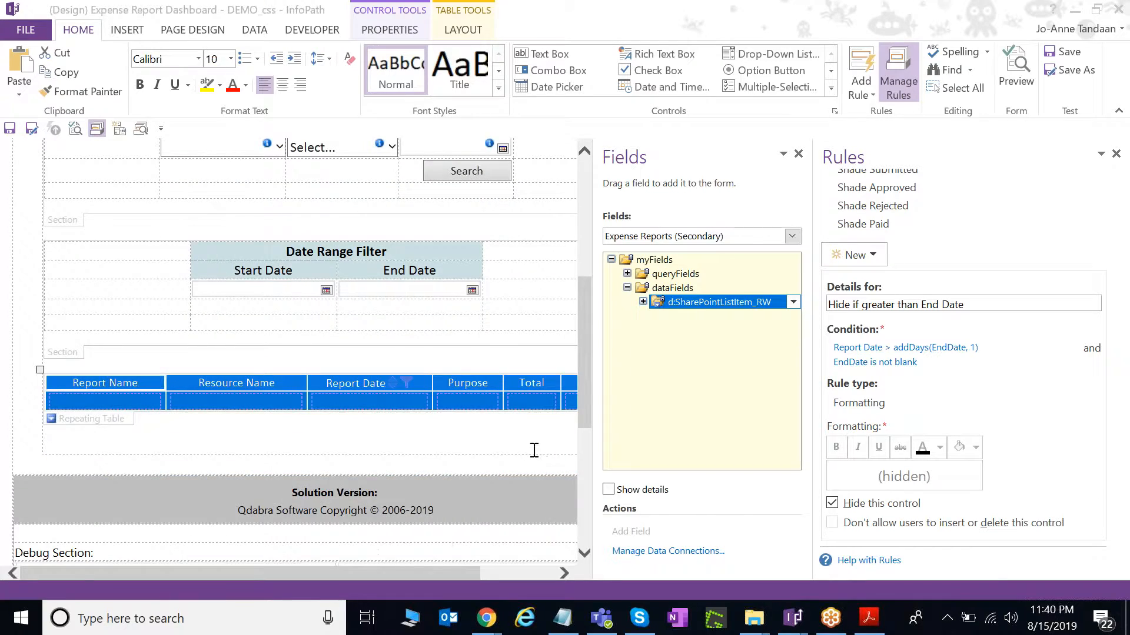
scroll(534, 450, "down", 2)
scroll(534, 453, "up", 3)
Page the dashboard table back to page 1, forward to page 2 of 3, then return to InfoPath.
mouse_move(486, 618)
left_click(409, 572)
scroll(673, 355, "up", 2)
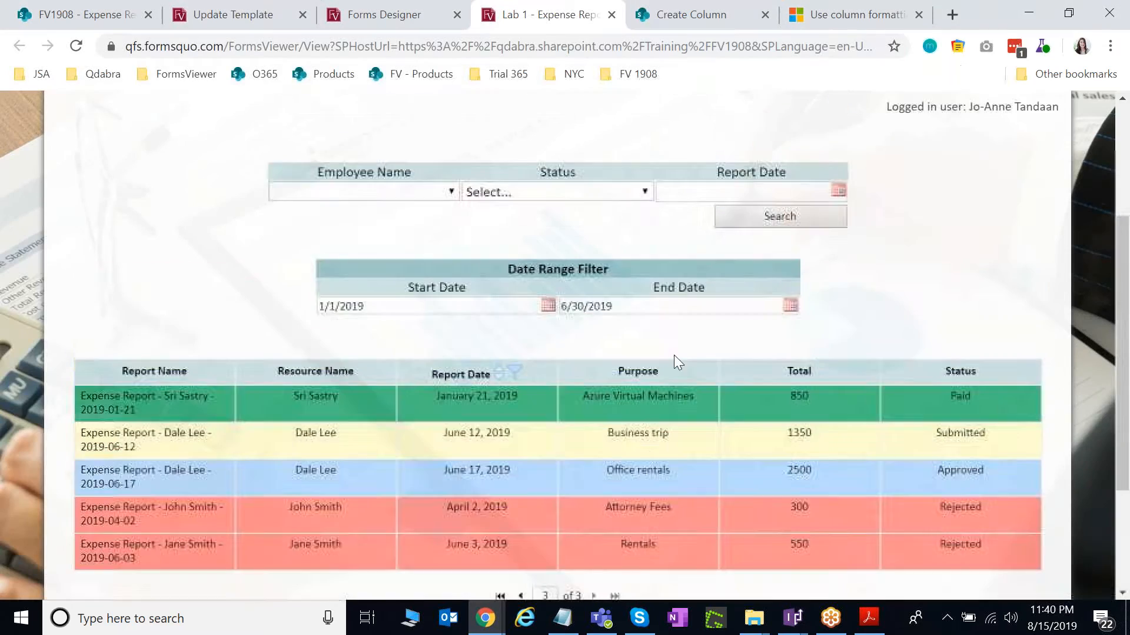
scroll(675, 356, "up", 2)
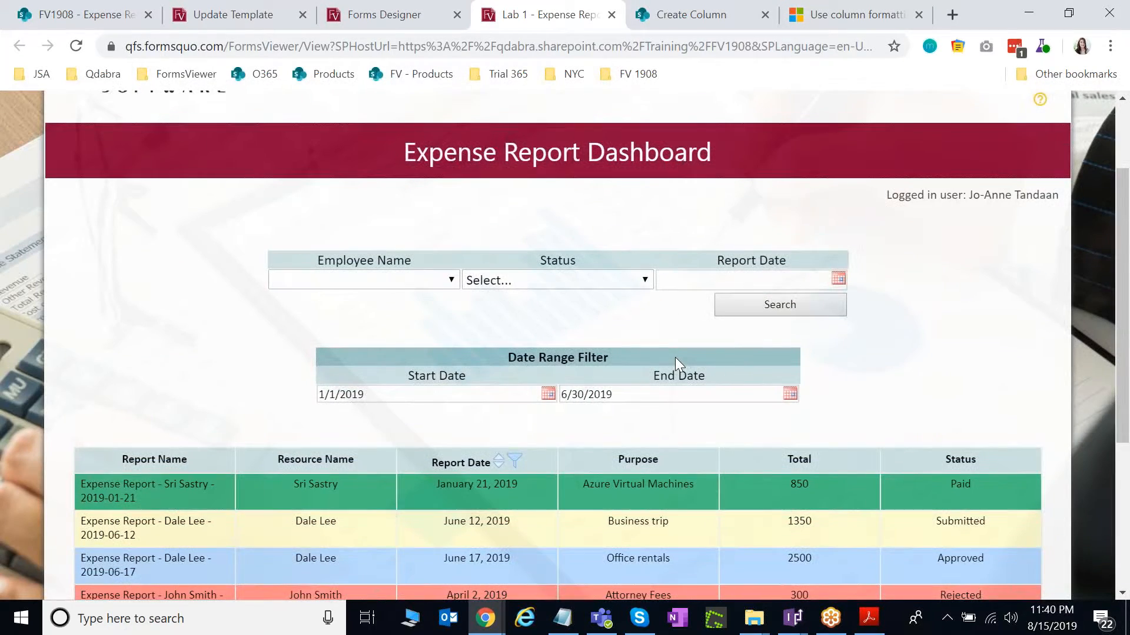
scroll(675, 358, "down", 2)
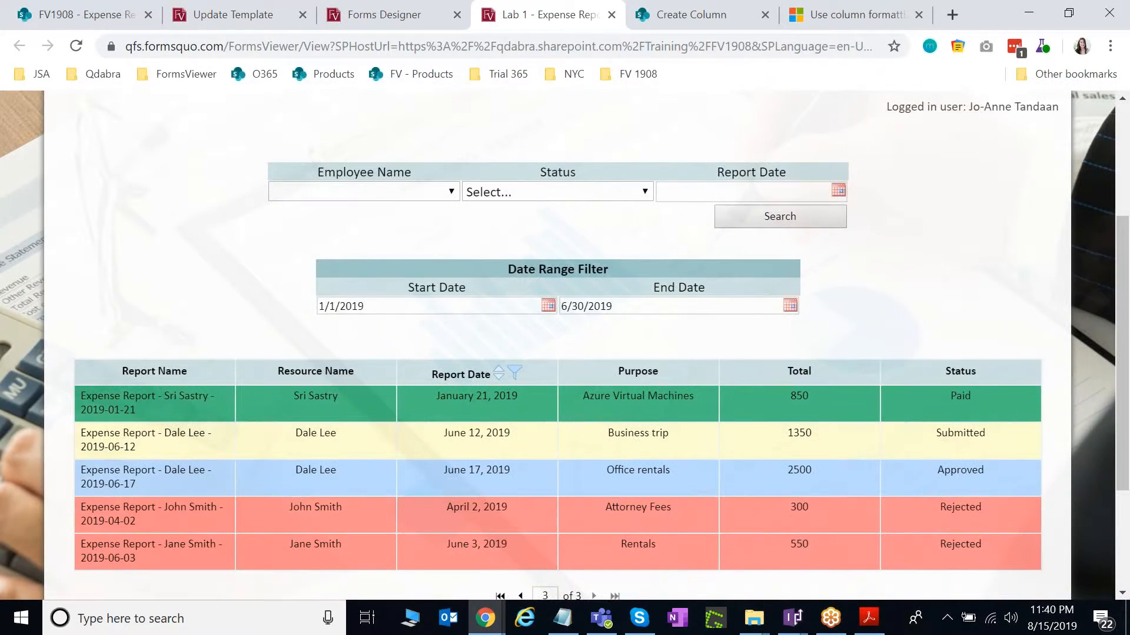
scroll(672, 363, "down", 2)
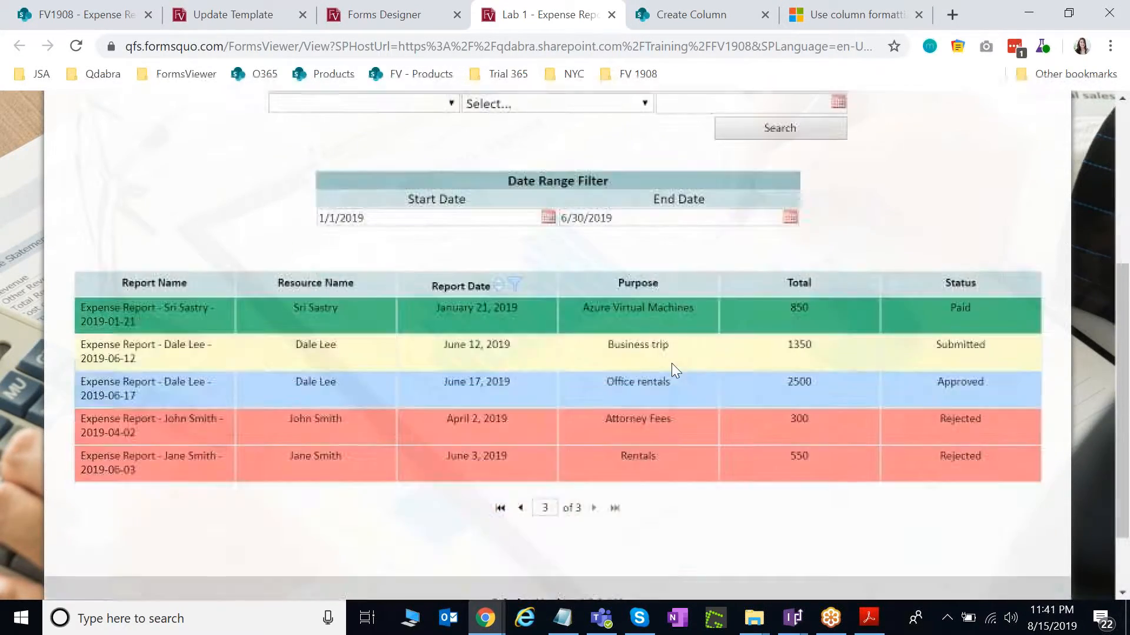
left_click(525, 511)
scroll(529, 511, "down", 2)
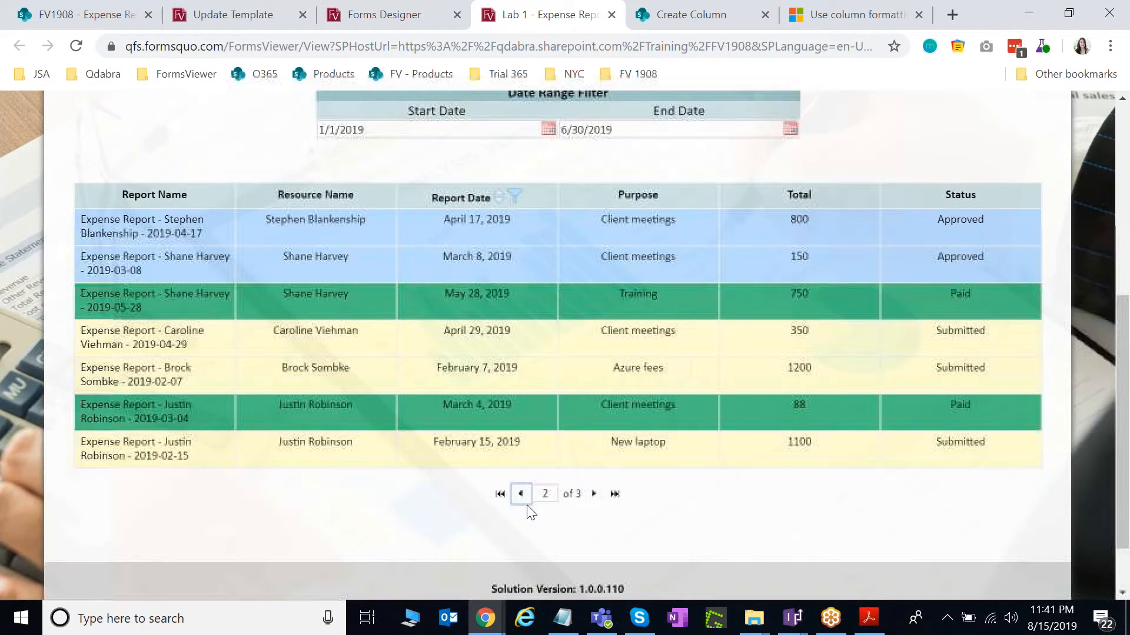
left_click(521, 495)
scroll(606, 516, "up", 2)
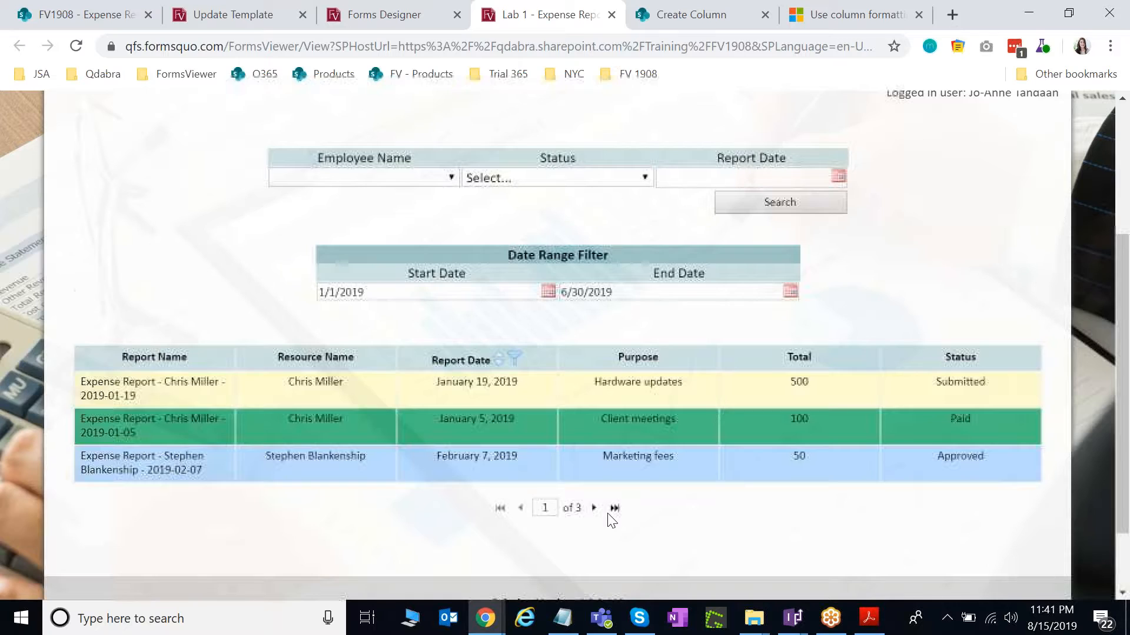
left_click(594, 508)
scroll(601, 535, "down", 2)
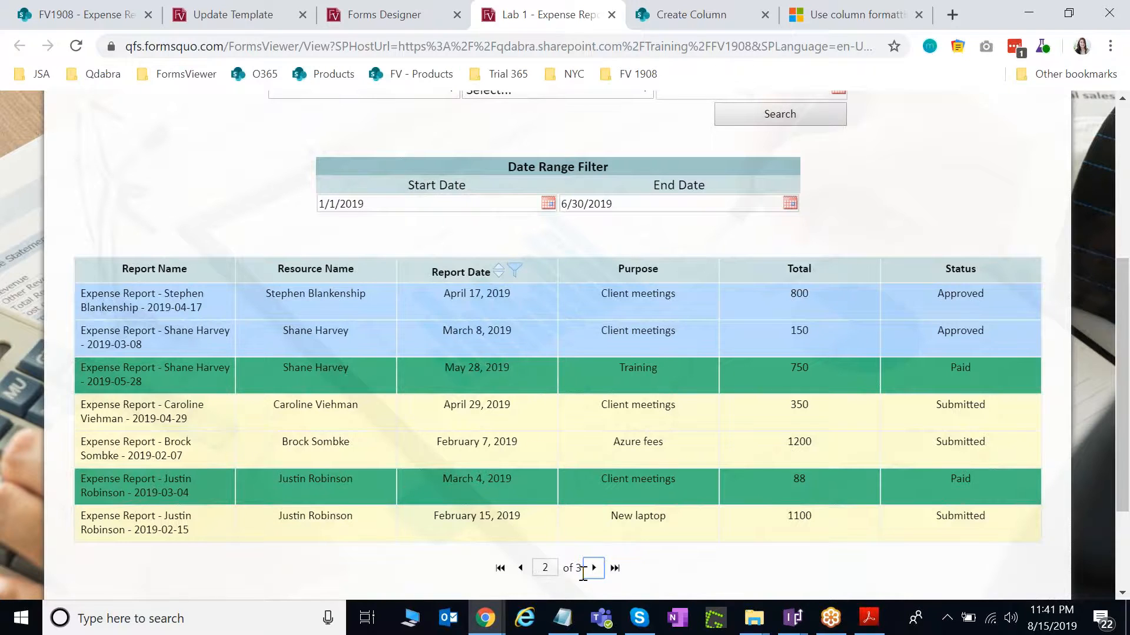
mouse_move(792, 617)
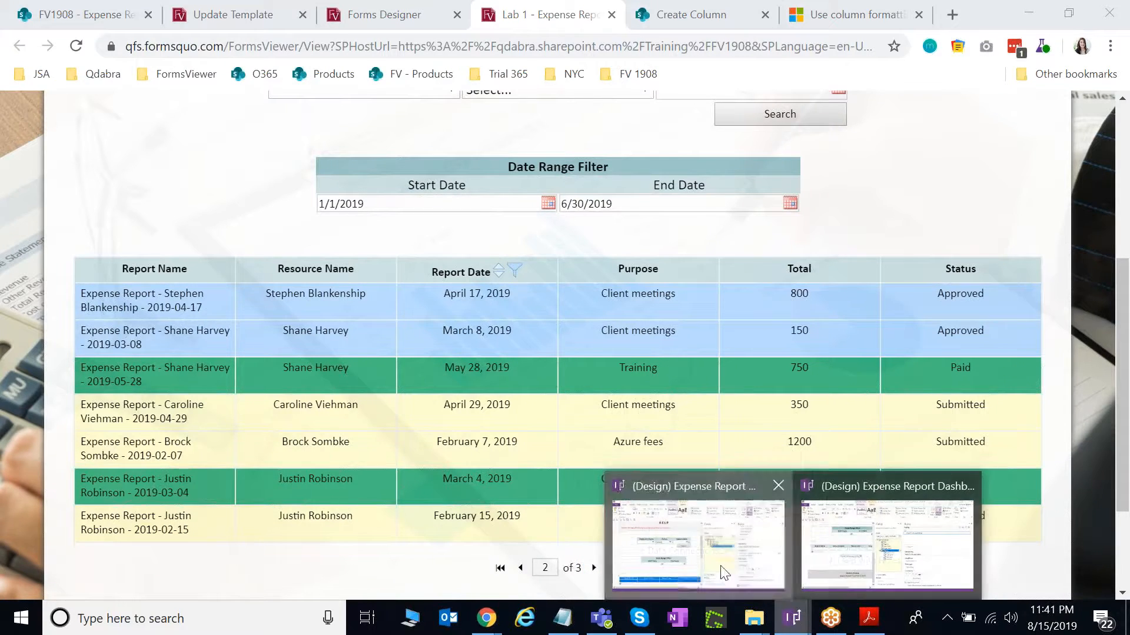
left_click(694, 530)
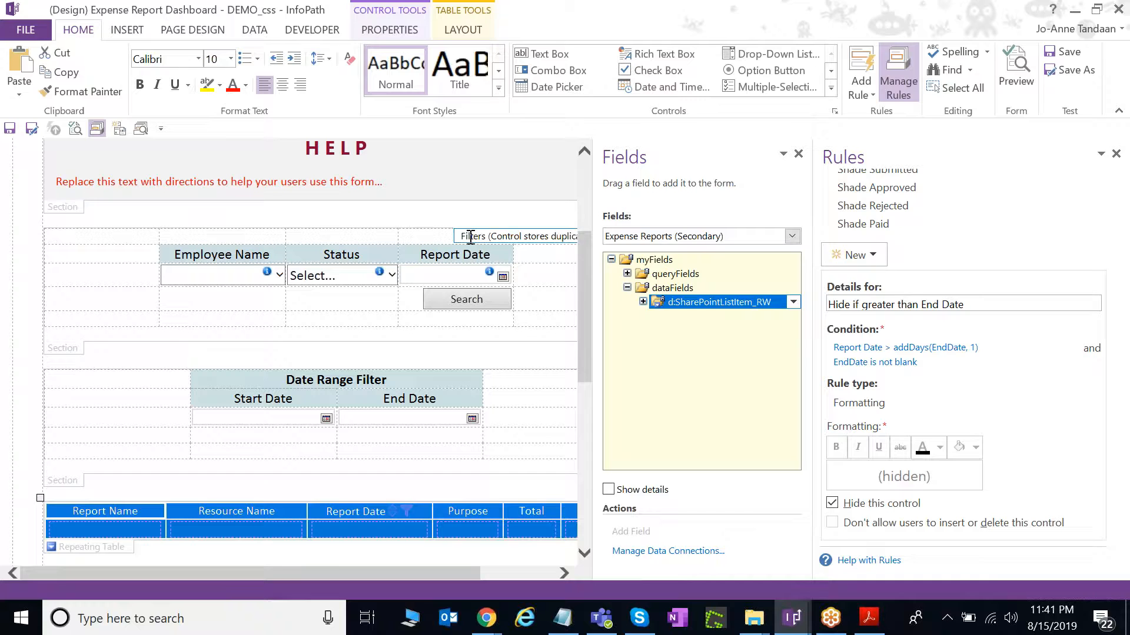
Check the view being edited and browse the full Controls gallery without inserting anything.
left_click(194, 30)
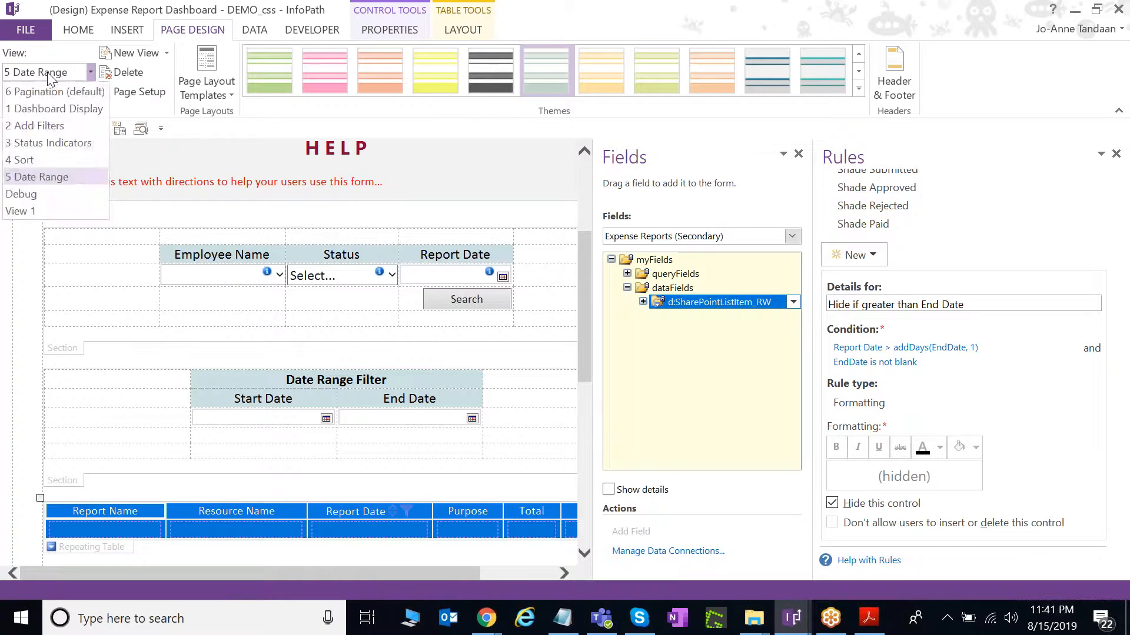
left_click(80, 35)
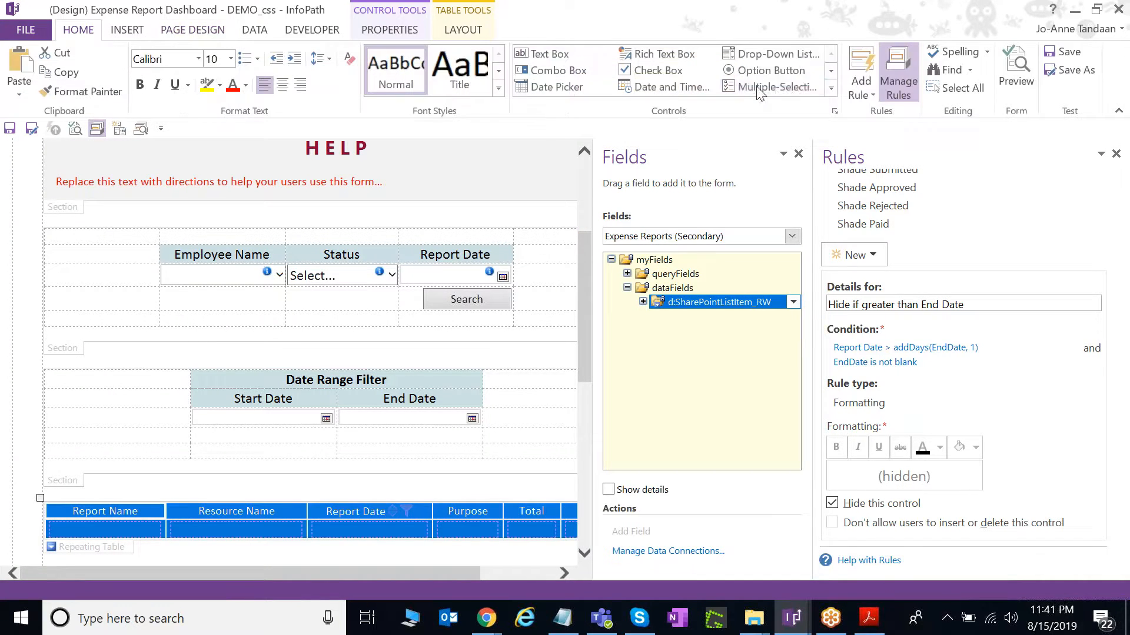
left_click(832, 90)
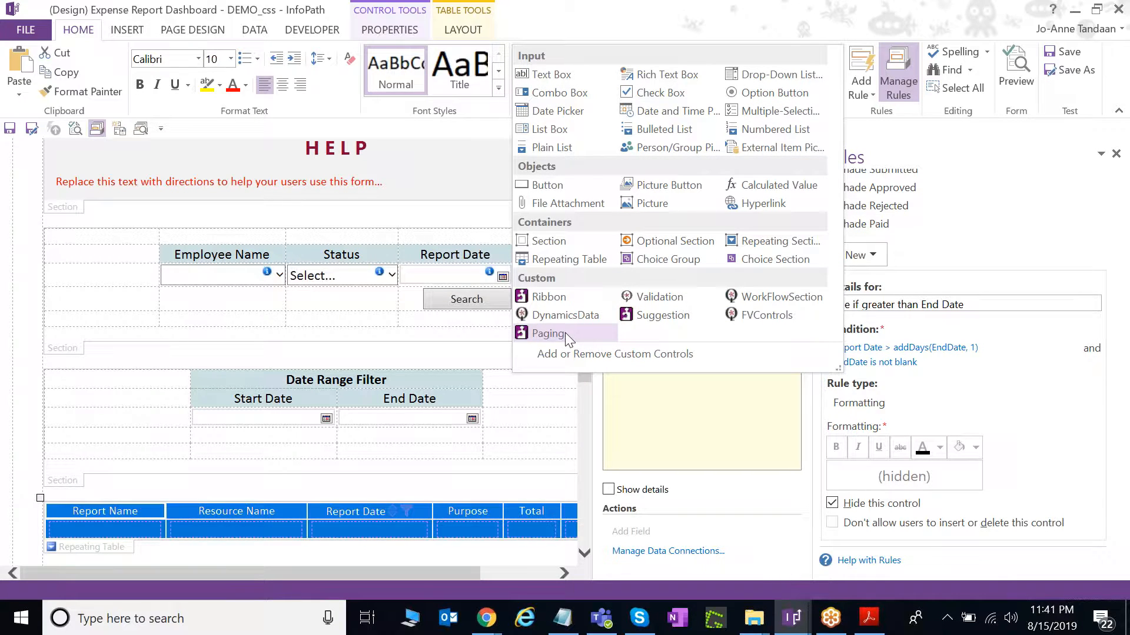
left_click(535, 7)
scroll(353, 412, "down", 3)
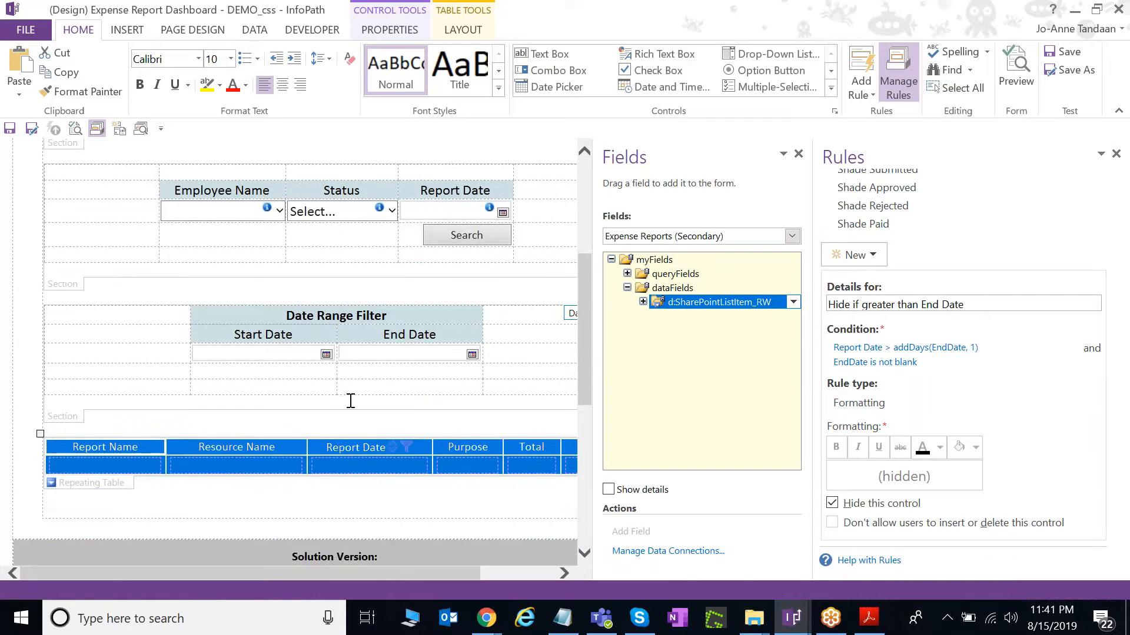
Add a centred blank line beneath the report table in the 5 Date Range view.
left_click(187, 30)
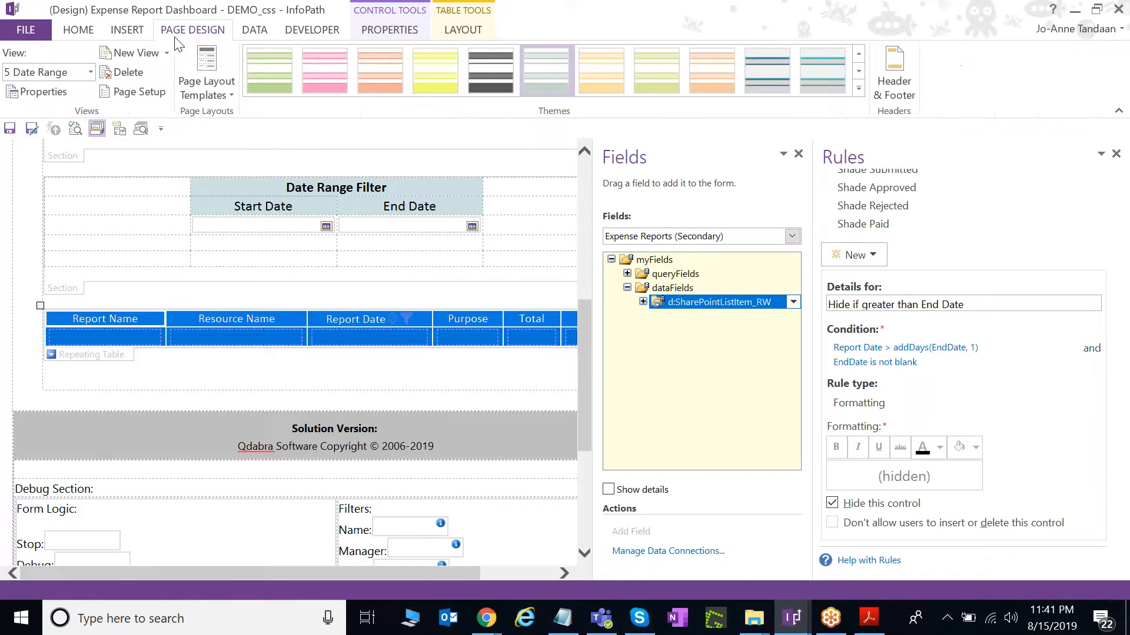
left_click(67, 73)
left_click(68, 73)
left_click(159, 379)
key("Return")
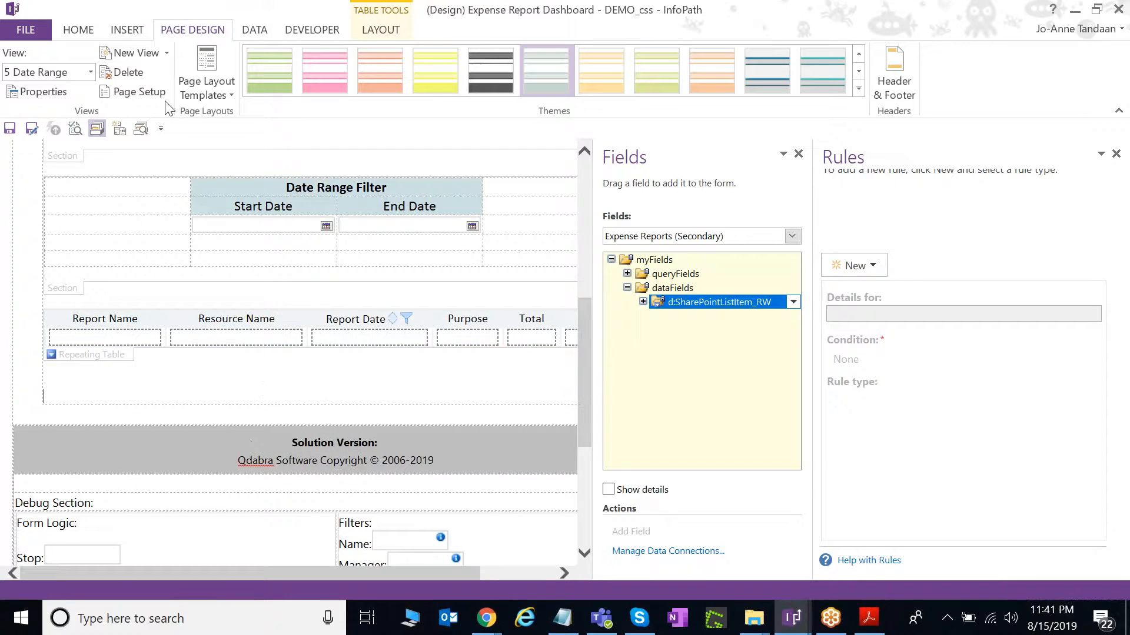
left_click(78, 29)
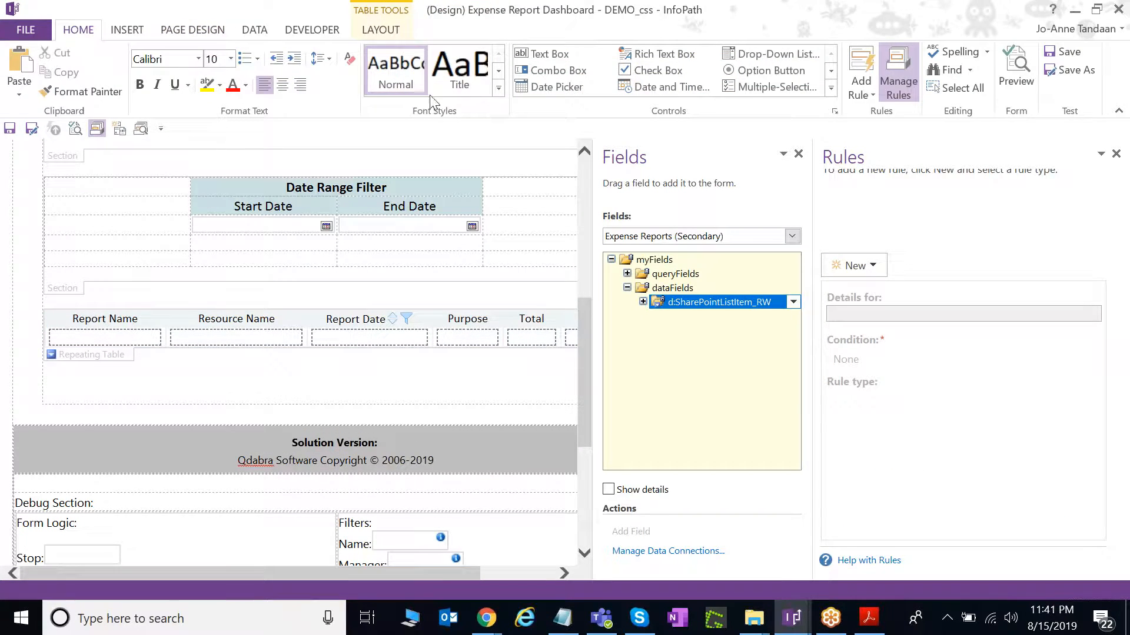
left_click(282, 84)
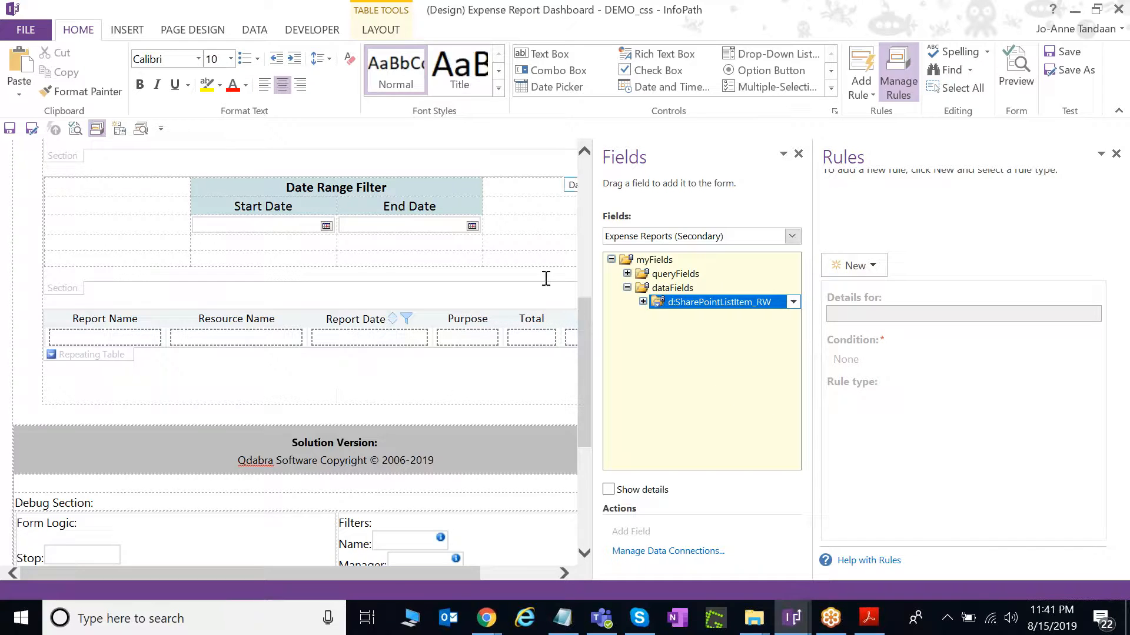
left_click(831, 89)
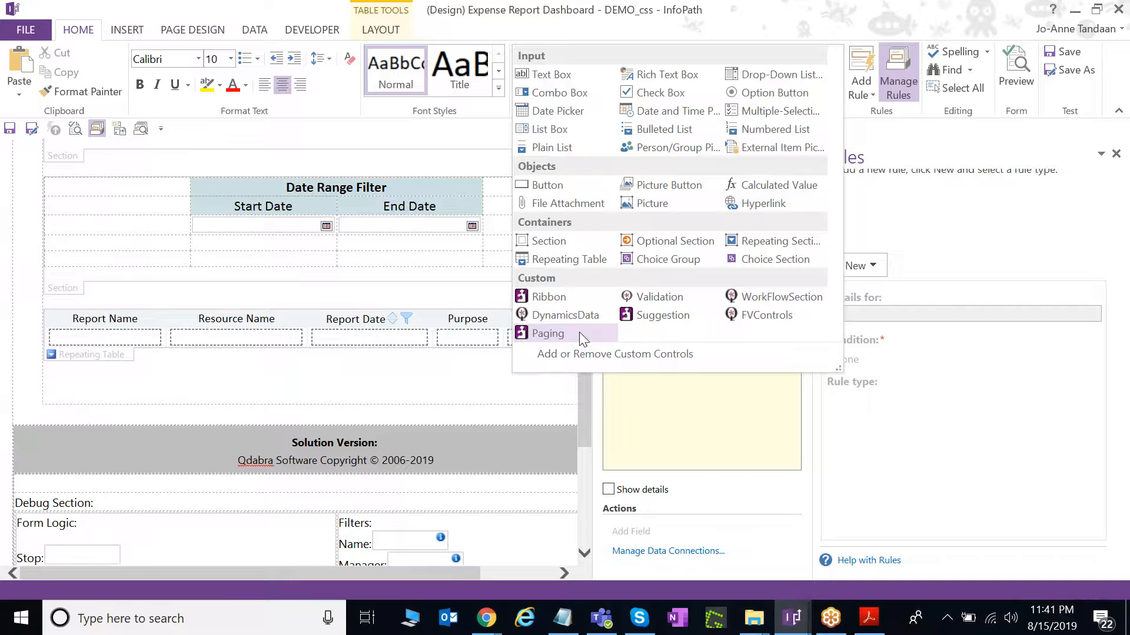
Insert a Paging control below the report table and expand the PagingLogic_Paging Paging fields.
left_click(567, 337)
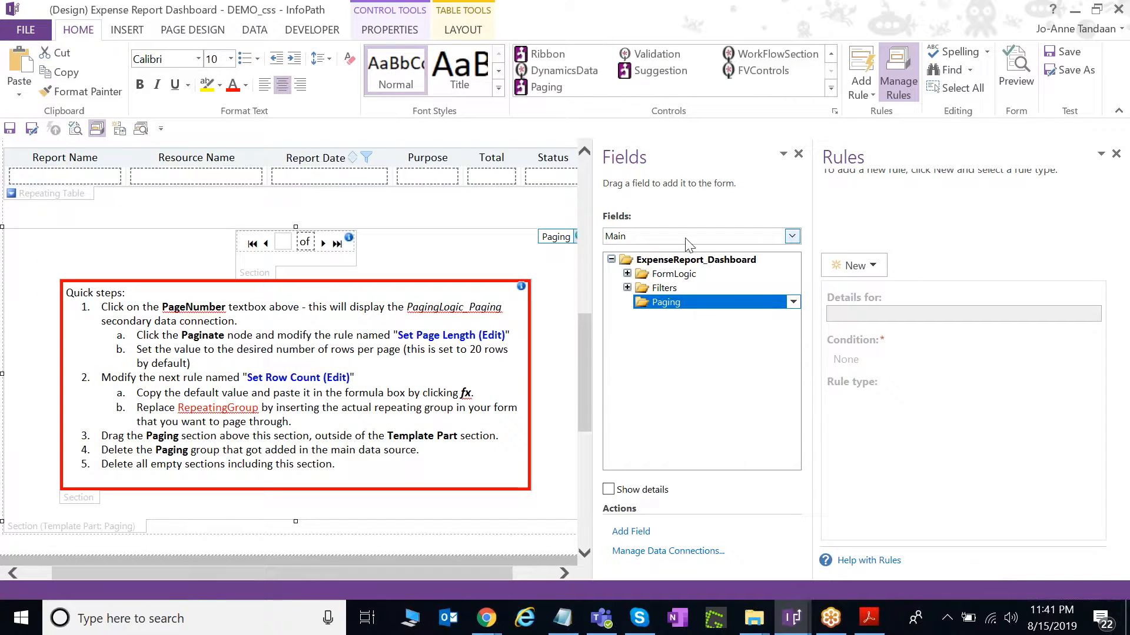
left_click(659, 240)
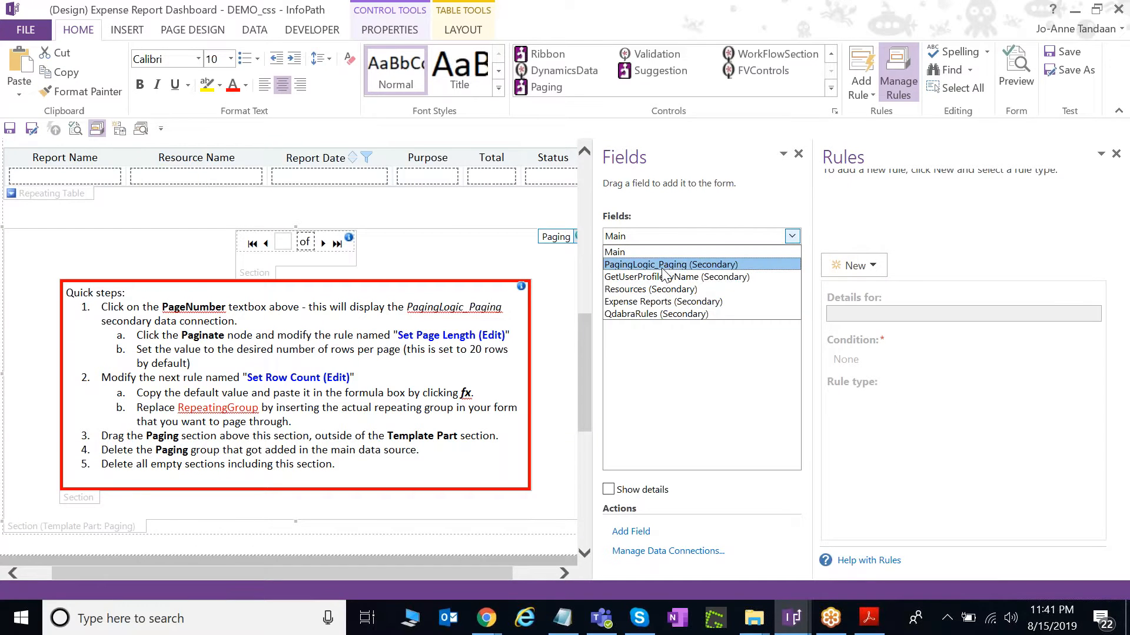
left_click(659, 260)
left_click(628, 330)
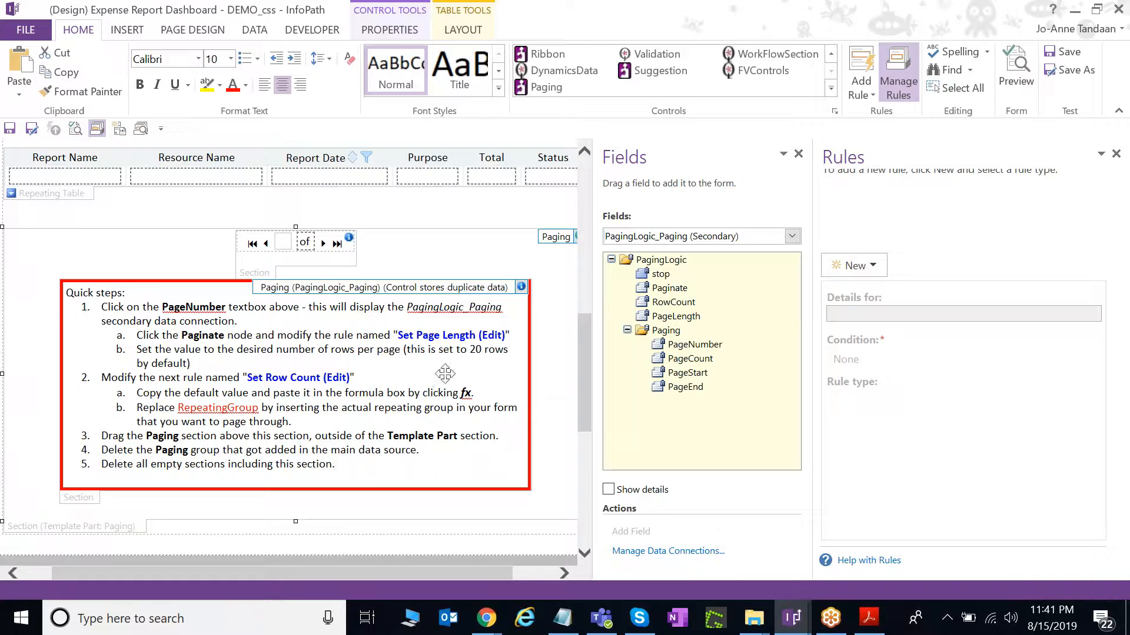
Select the pager's PageNumber box to show the PagingLogic_Paging fields and its rules.
scroll(341, 450, "down", 2)
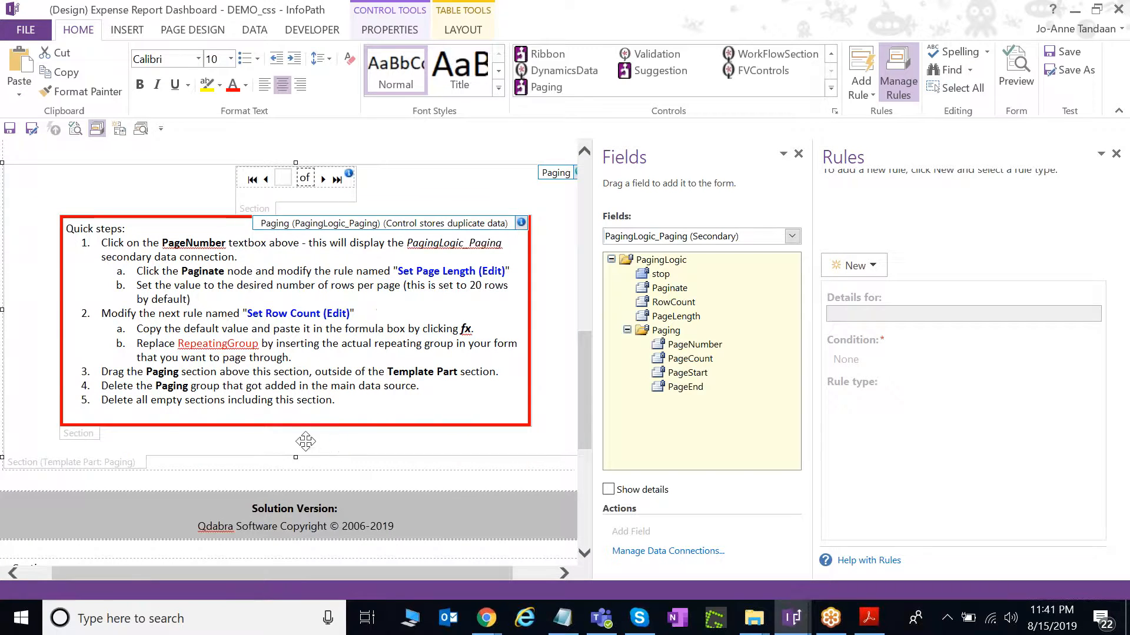
left_click_drag(235, 577, 175, 569)
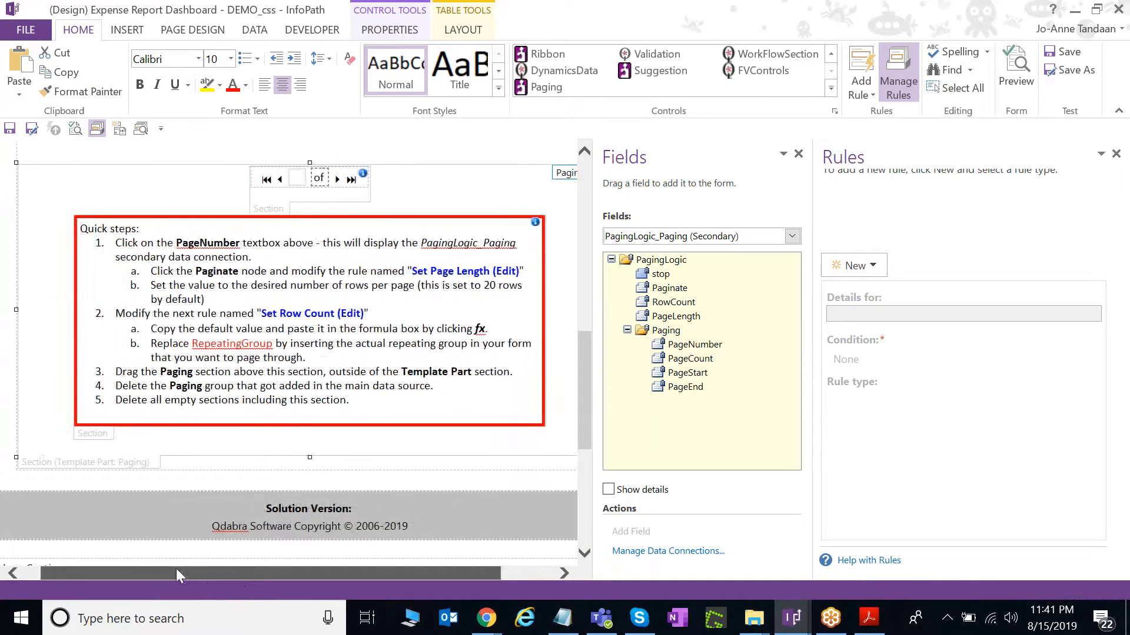
left_click(298, 208)
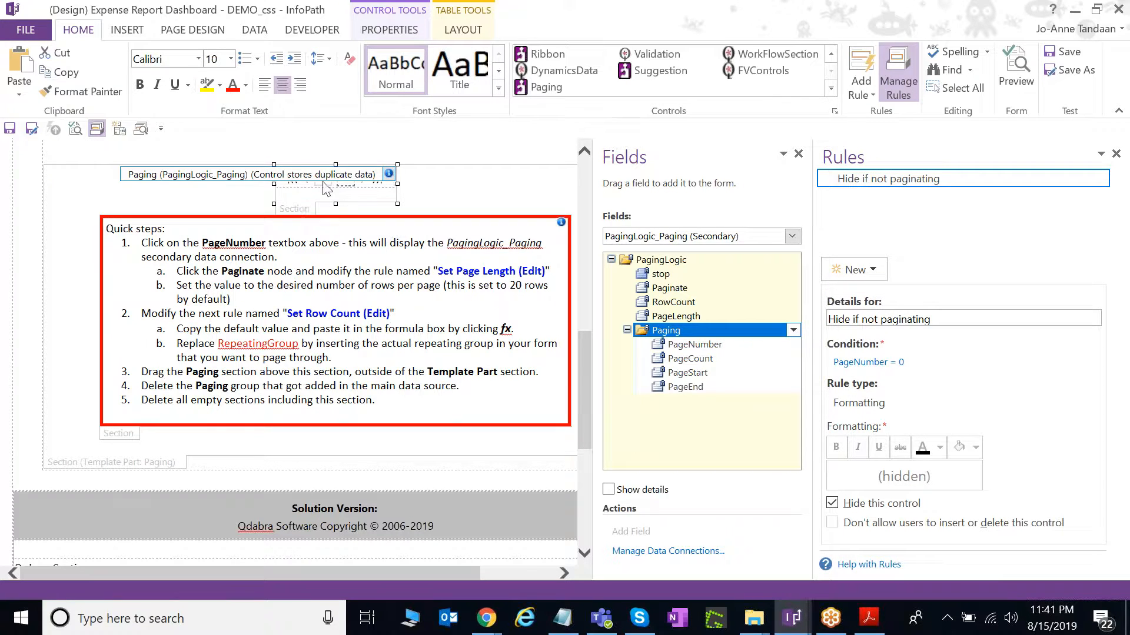
left_click(144, 434)
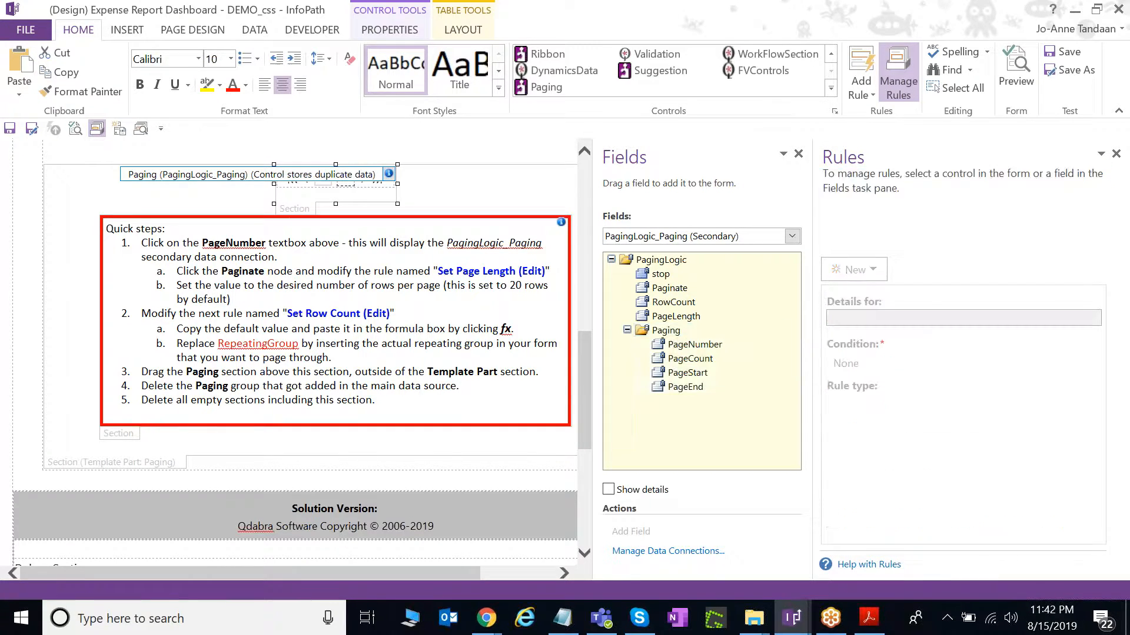
left_click(122, 433)
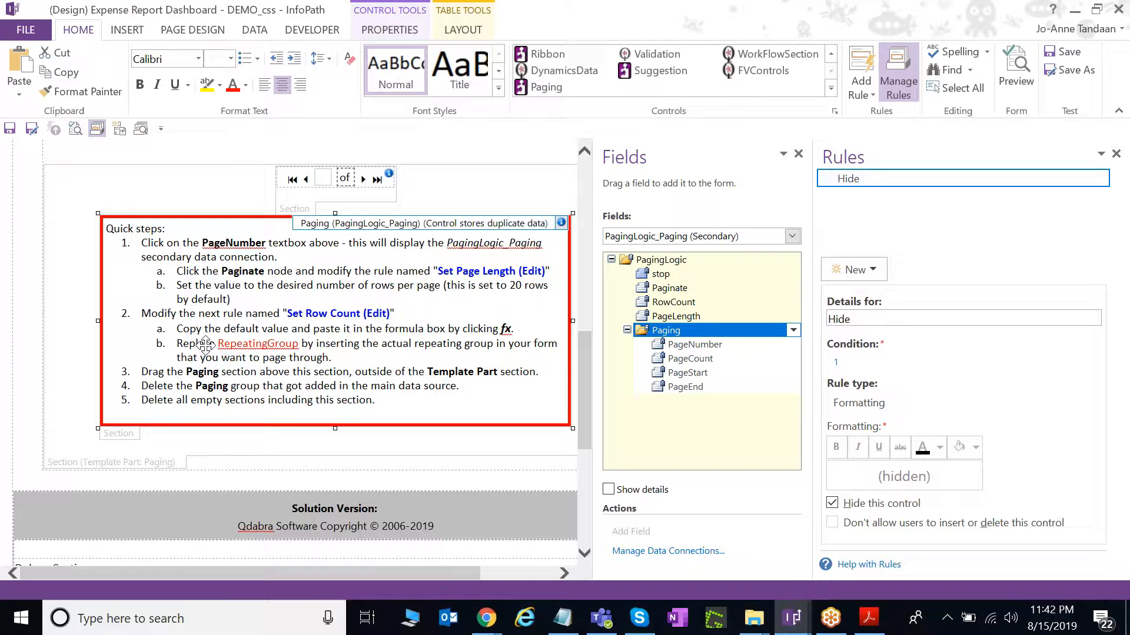
scroll(235, 383, "up", 2)
left_click(172, 306)
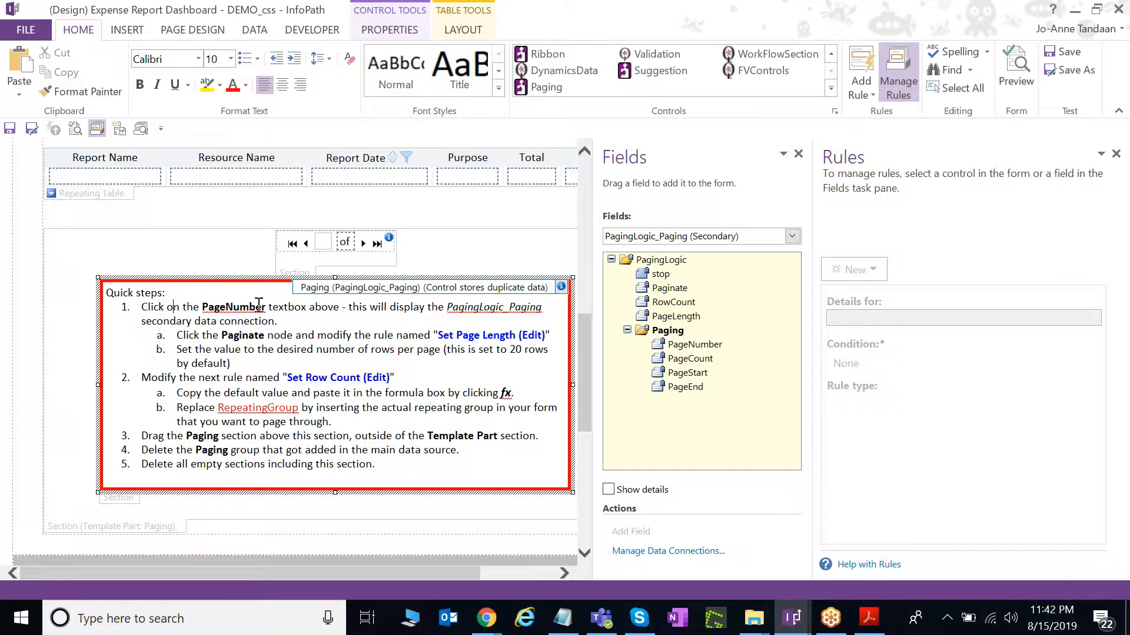
left_click(322, 241)
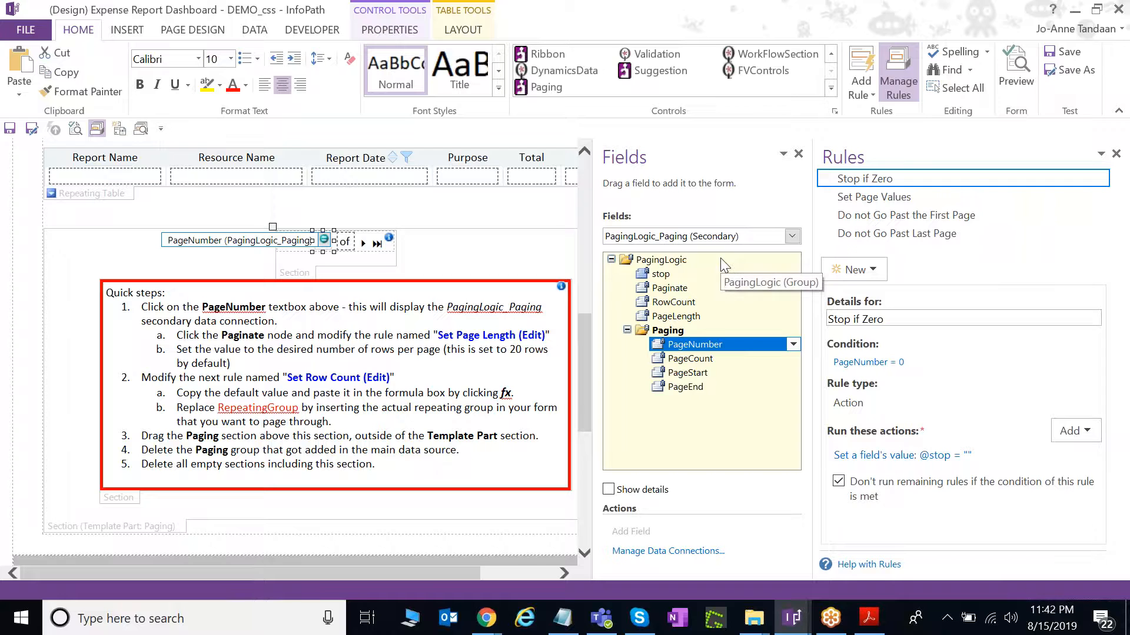
Edit the Paginate field's Set Page Length rule so PageLength is 10 instead of 20.
left_click(703, 289)
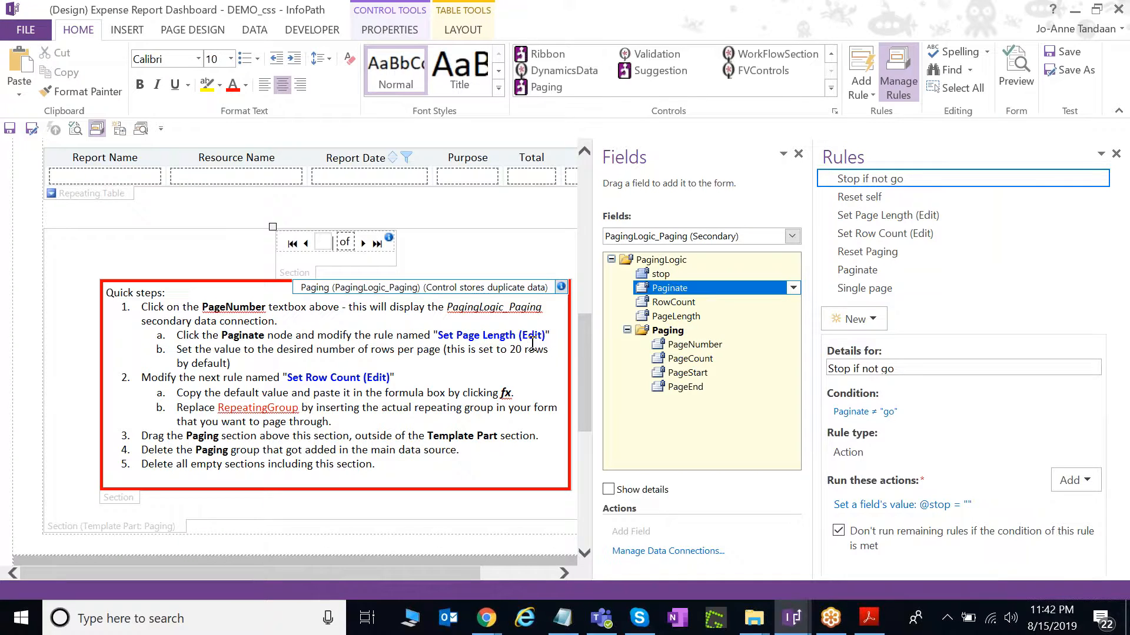
left_click(899, 216)
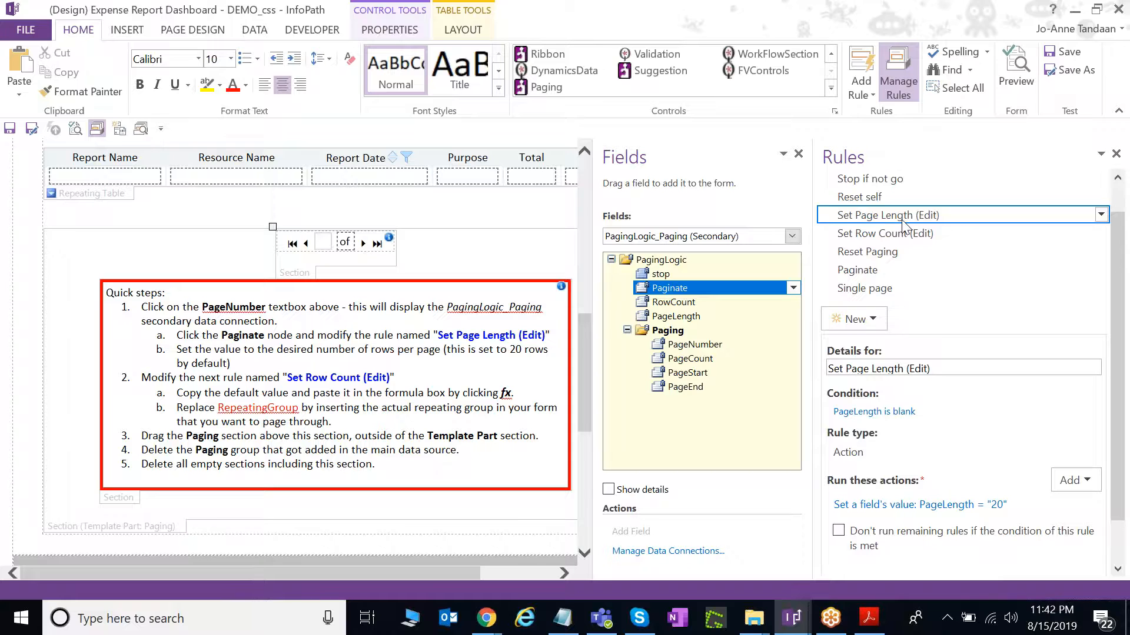
left_click_drag(812, 375, 694, 358)
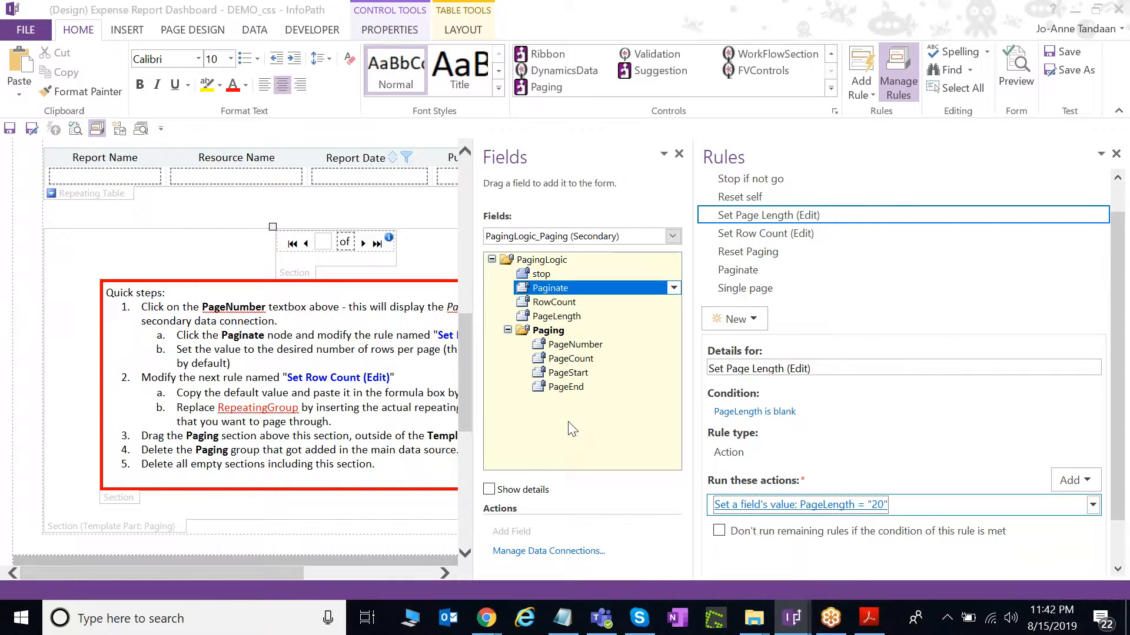
key("Return")
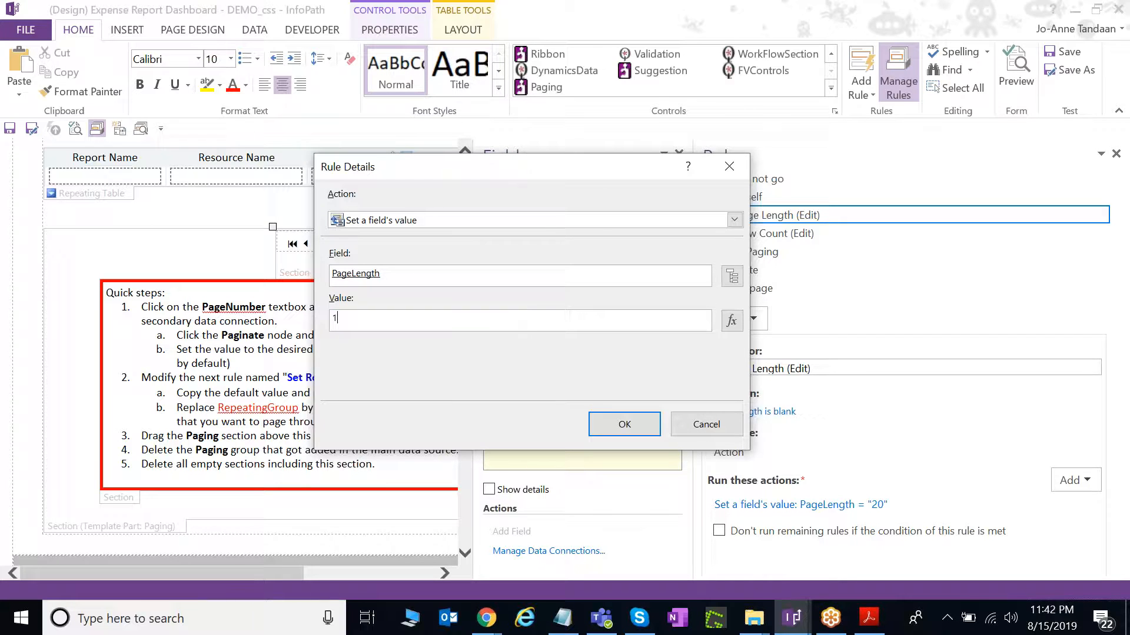
left_click(625, 424)
left_click(765, 228)
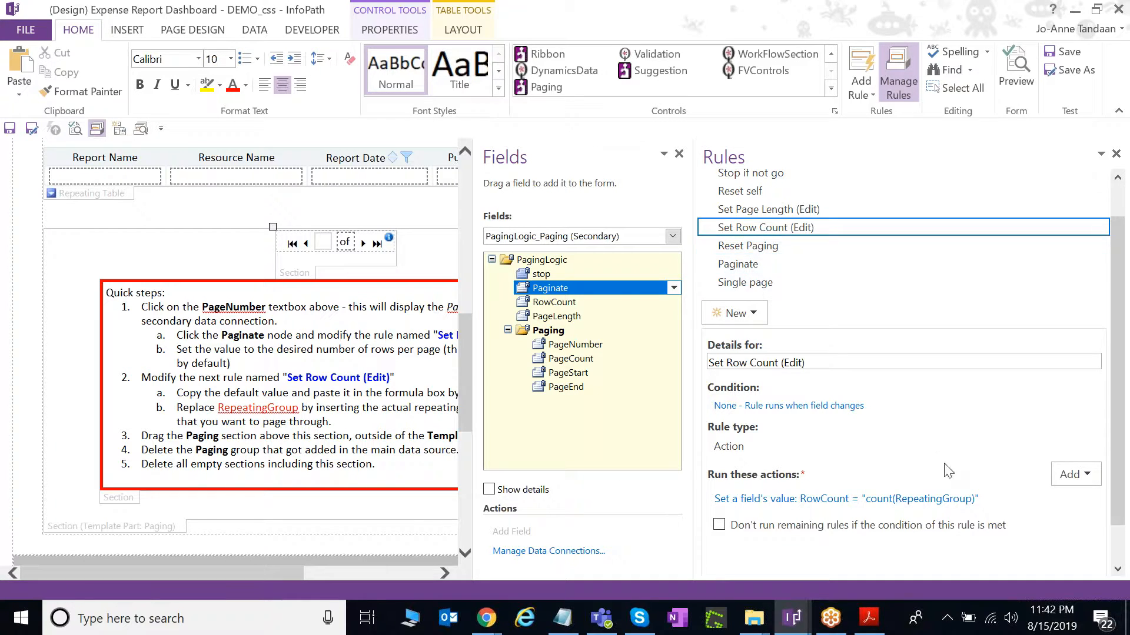
Move the RowCount count(RepeatingGroup) formula into the formula editor and select RepeatingGroup.
left_click(920, 500)
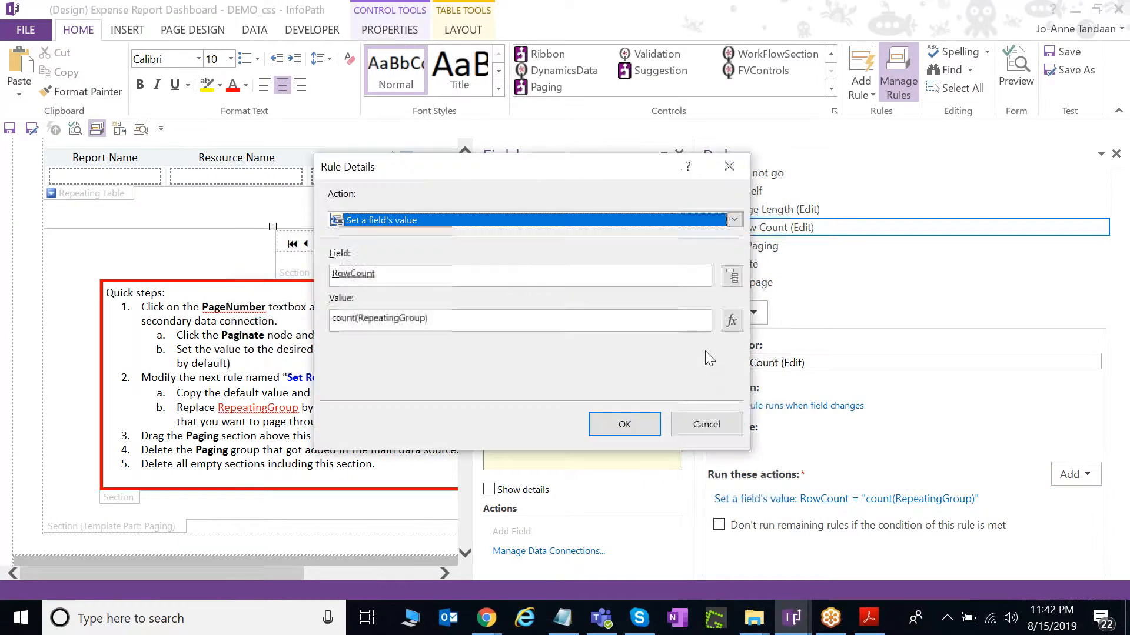
left_click_drag(523, 324, 270, 301)
key("ctrl+c")
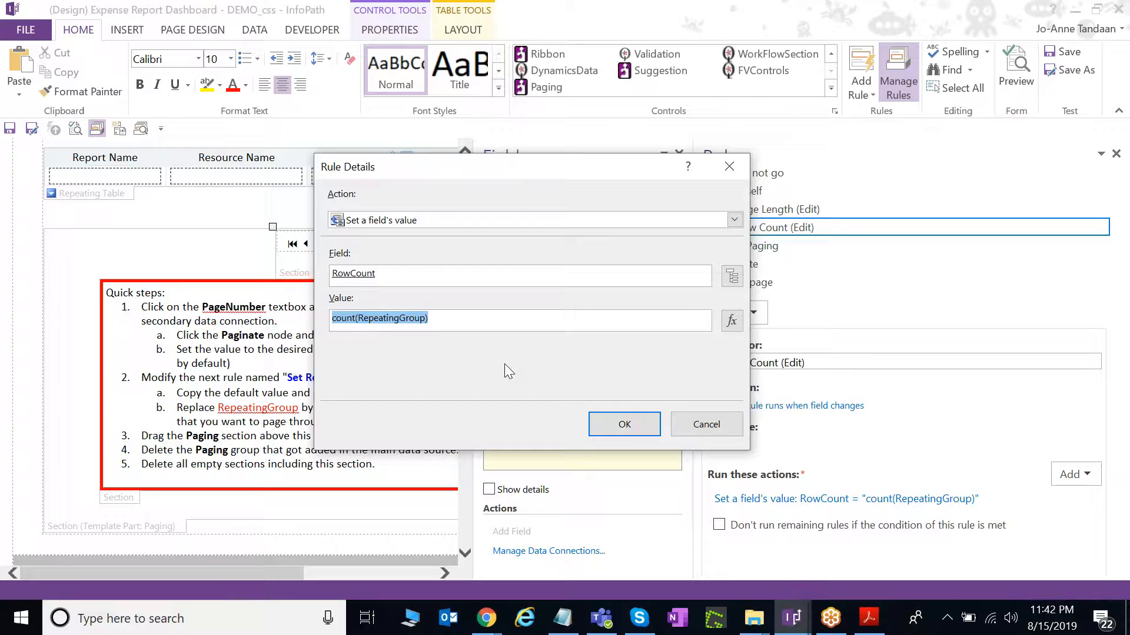
key("Delete")
left_click(731, 321)
key("ctrl+v")
left_click_drag(356, 236, 294, 238)
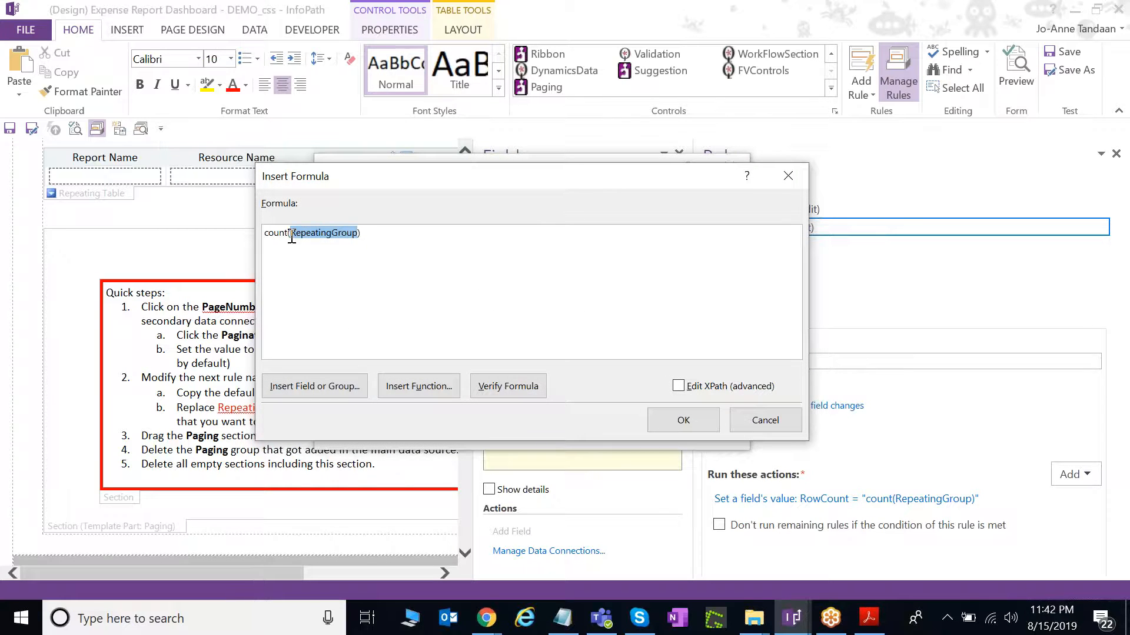
Replace RepeatingGroup with Expense Reports' SharePointListItem_RW, verify the formula, and confirm the action.
left_click(321, 386)
left_click(581, 168)
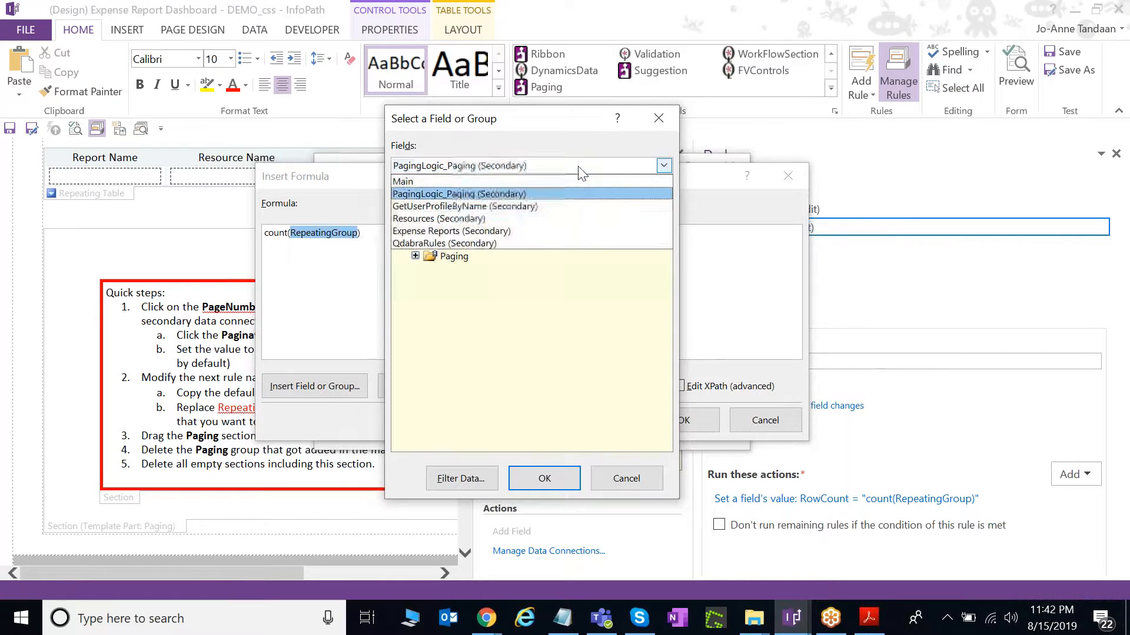
left_click(507, 232)
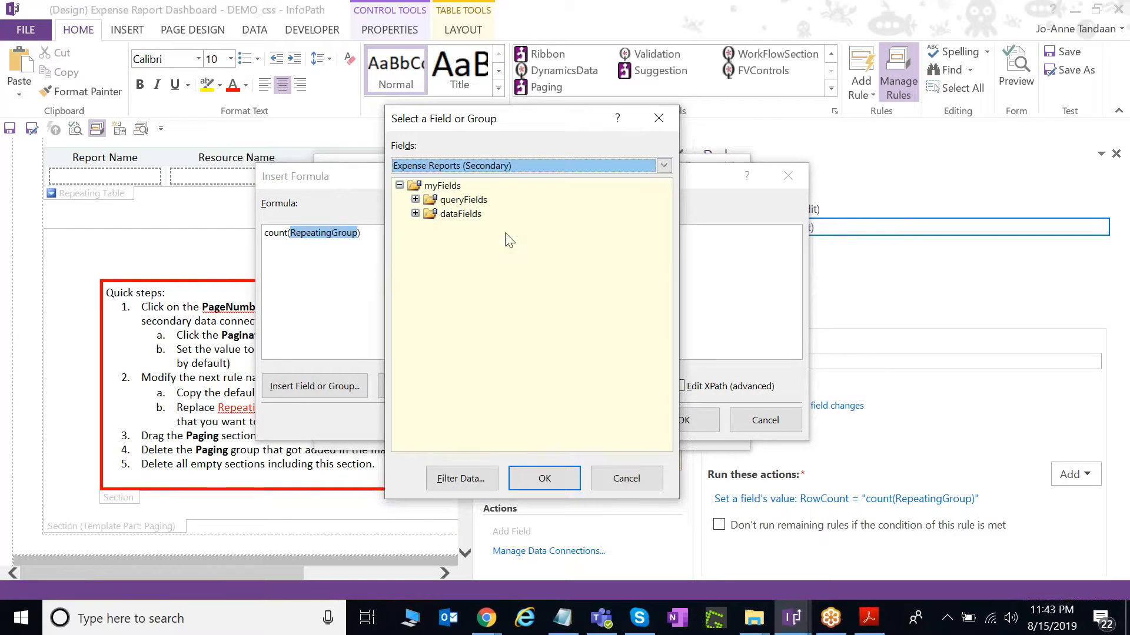
left_click(415, 214)
double_click(471, 229)
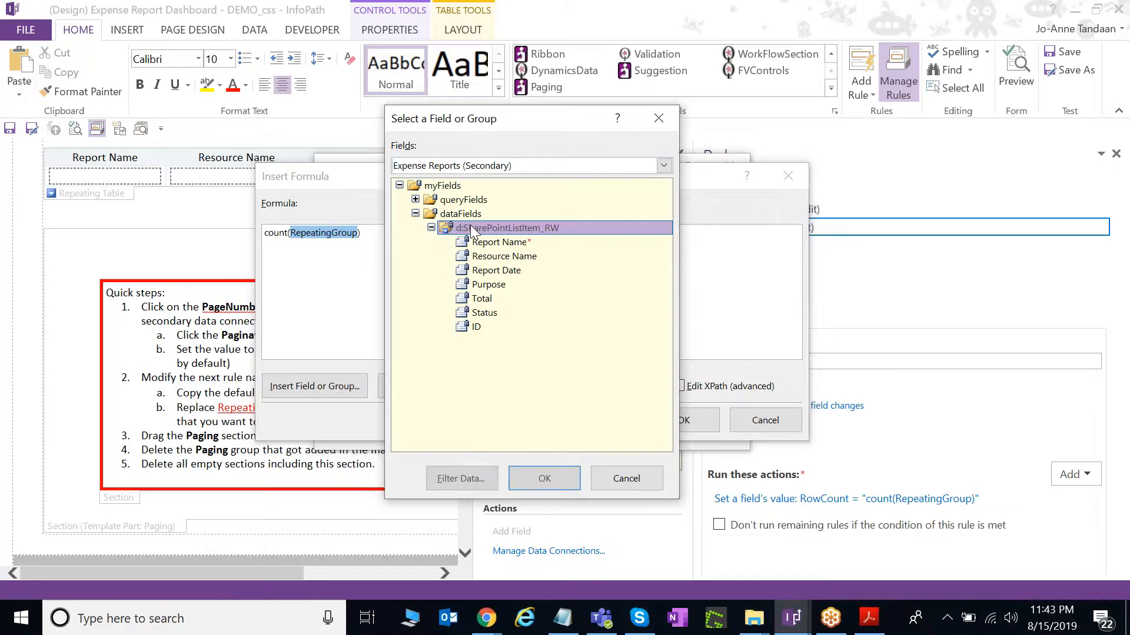
double_click(470, 229)
left_click(507, 387)
left_click(575, 357)
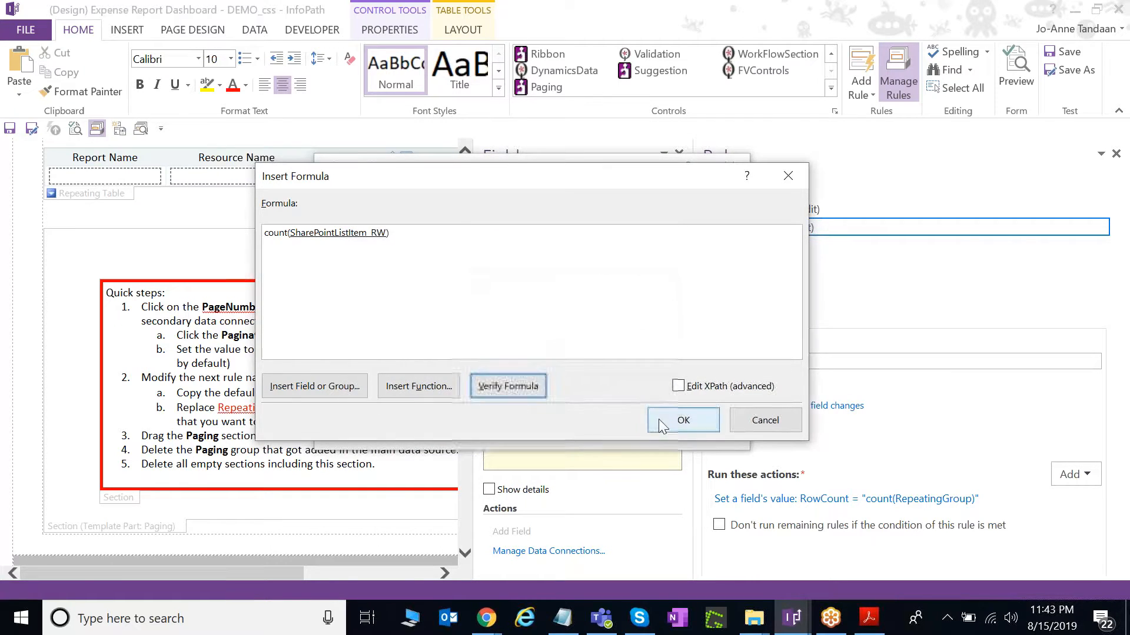
left_click(662, 423)
left_click(627, 423)
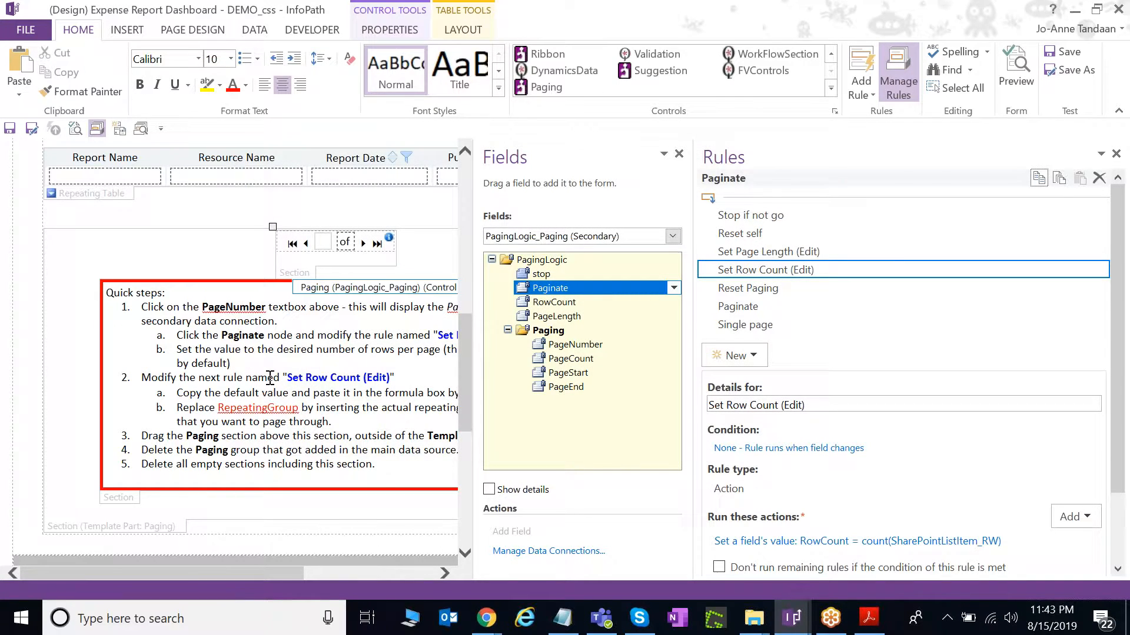
Move the Paging section to just below the report table, above the template section.
left_click_drag(694, 421, 840, 409)
scroll(253, 409, "down", 1)
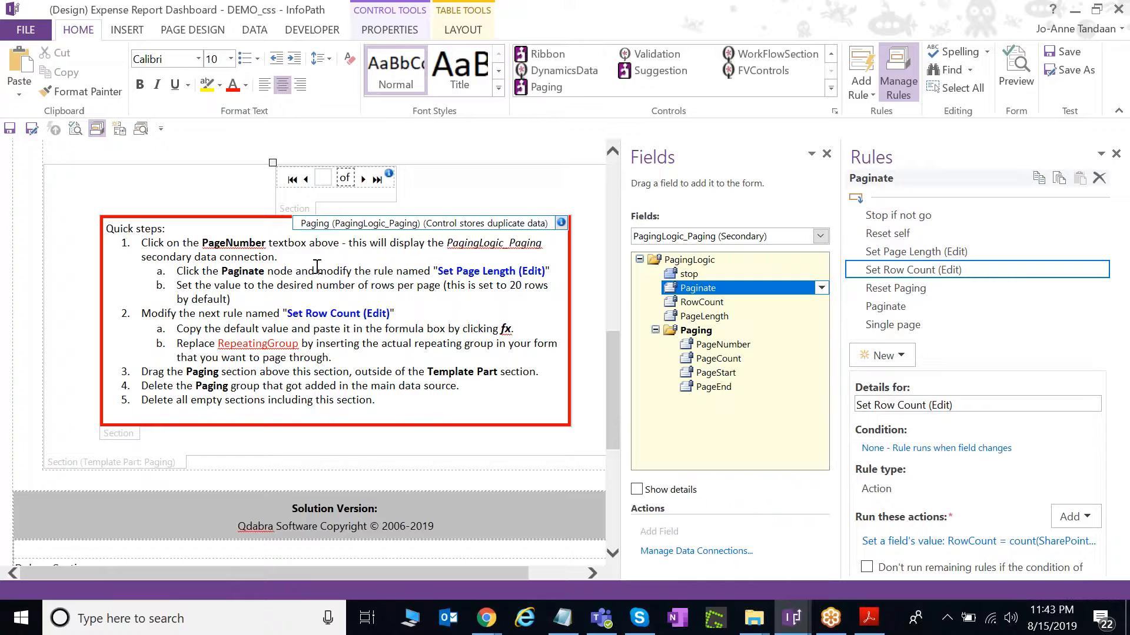
left_click(365, 224)
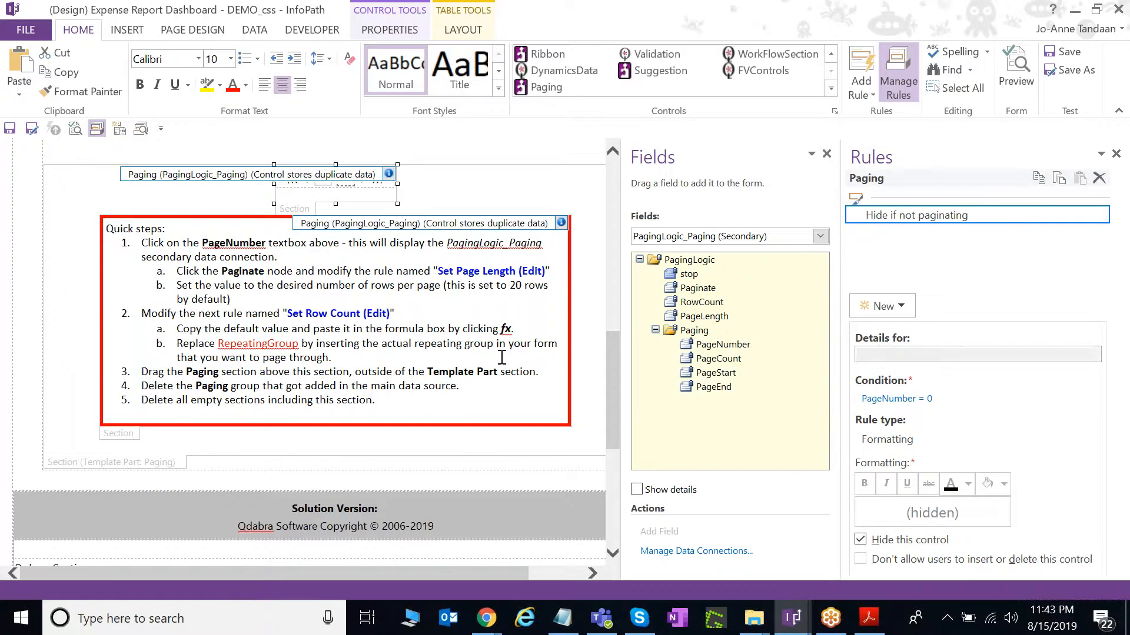
left_click(501, 357)
scroll(496, 361, "up", 1)
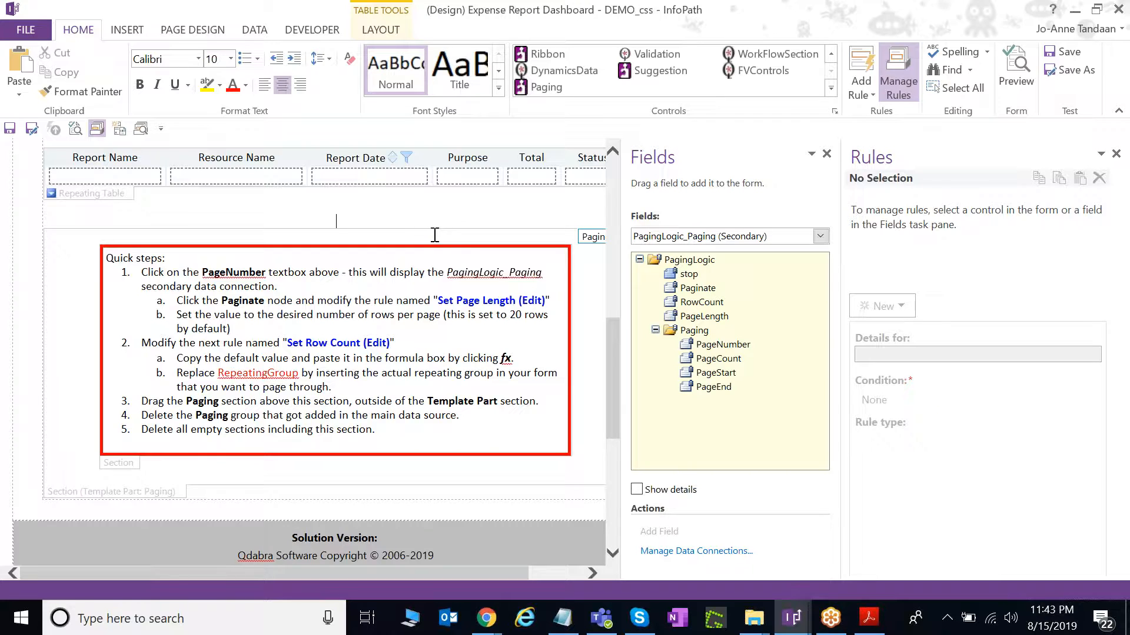
key("ctrl+v")
Delete the Quick steps template section and centre the pager on the page.
left_click(160, 513)
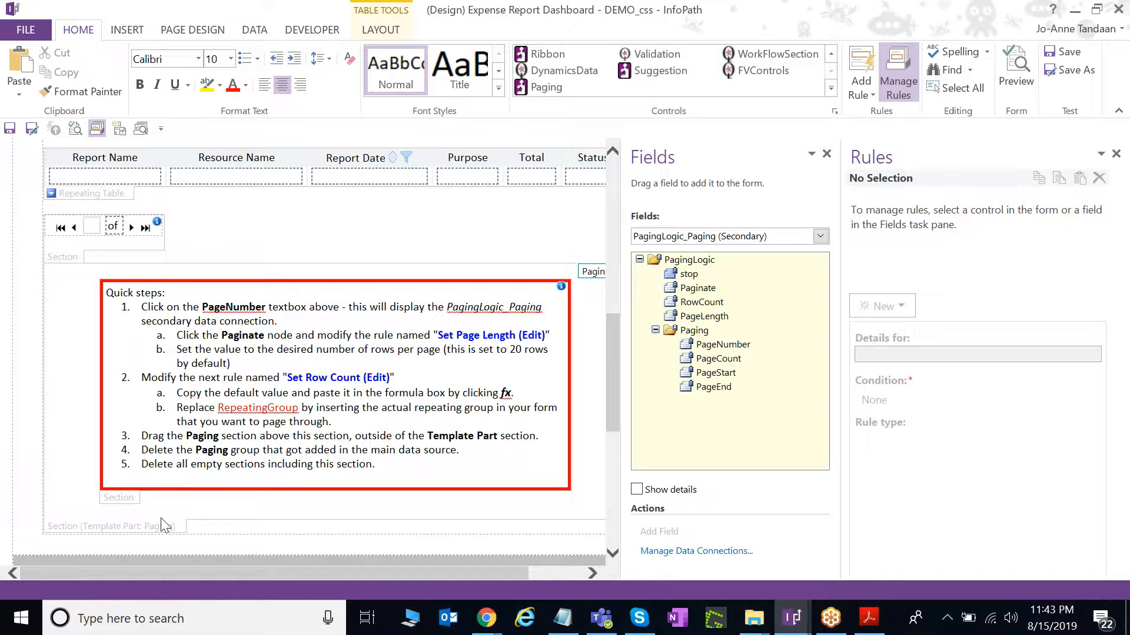
left_click(159, 499)
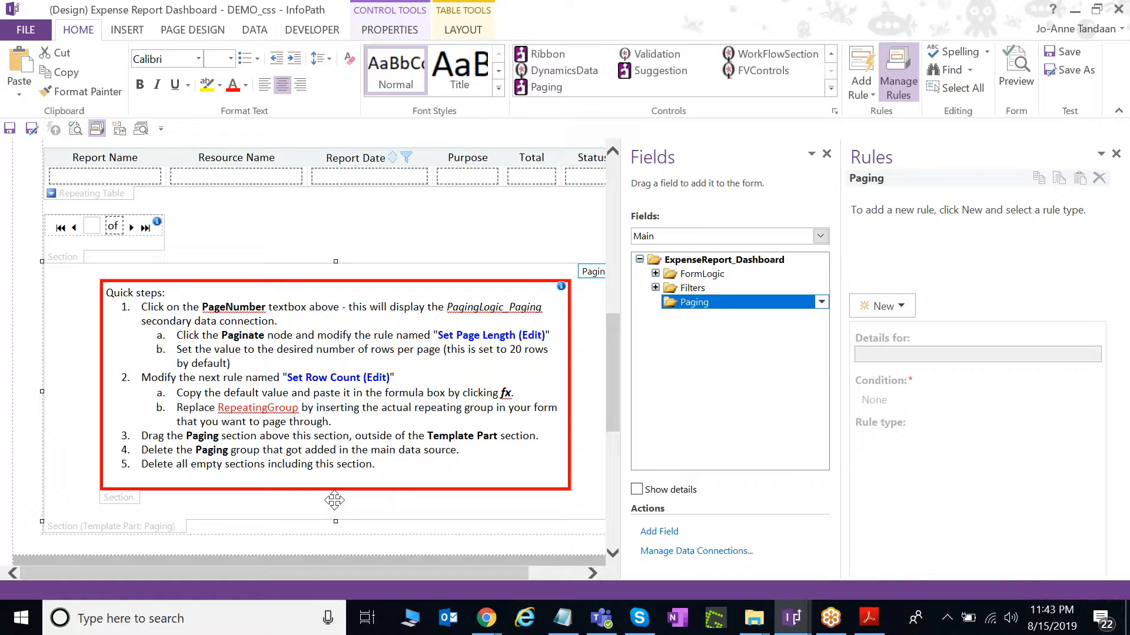
key("Delete")
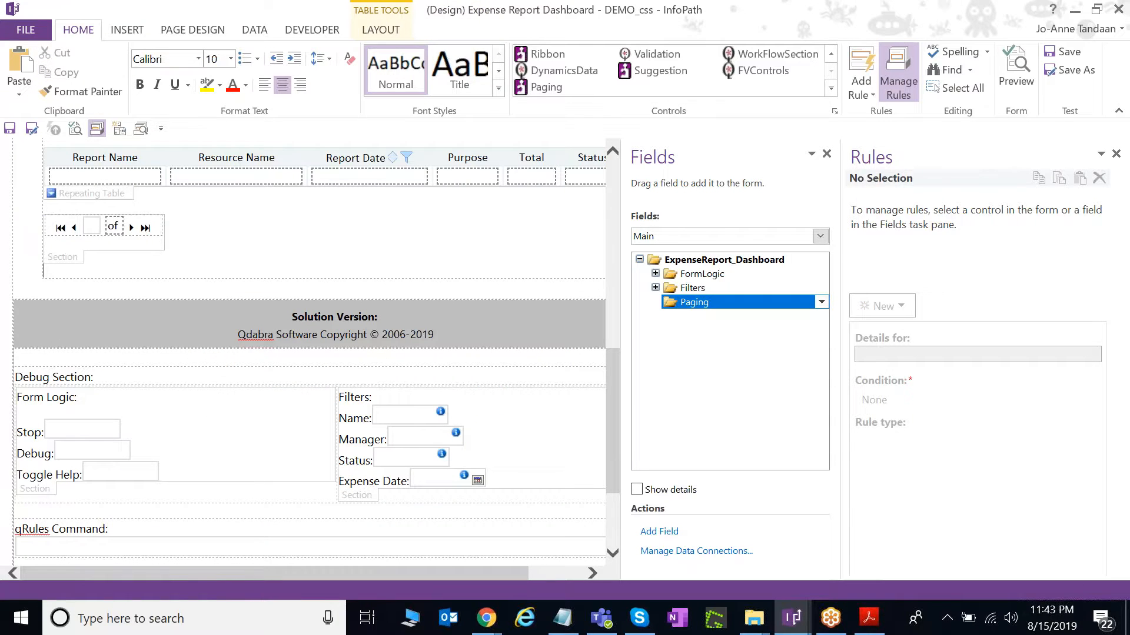
left_click(160, 243)
left_click(284, 88)
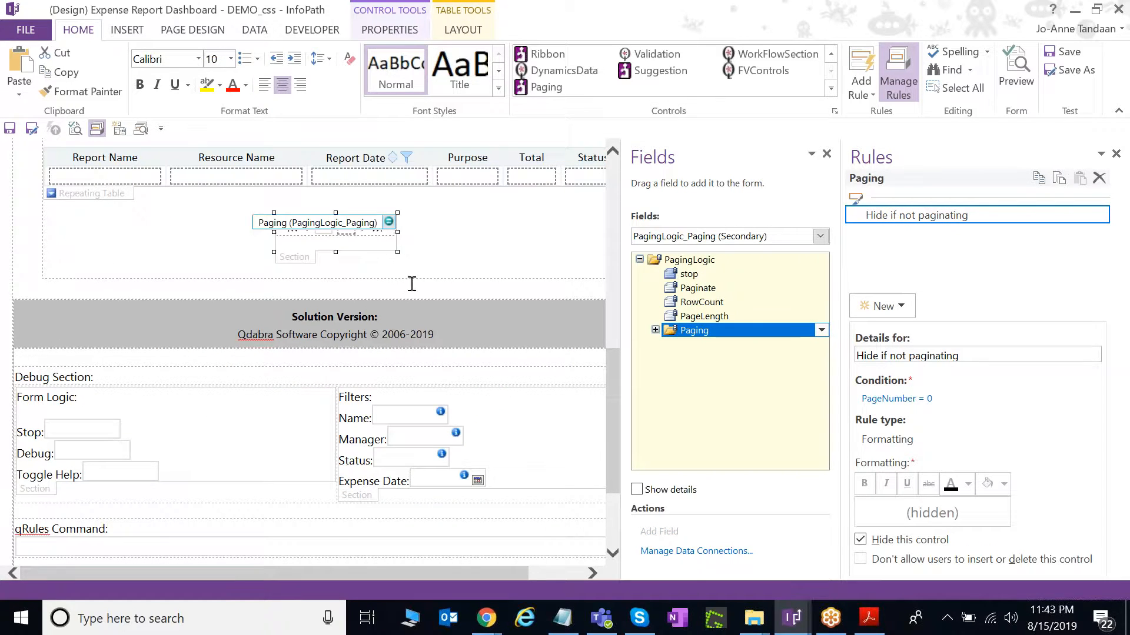
scroll(419, 291, "up", 2)
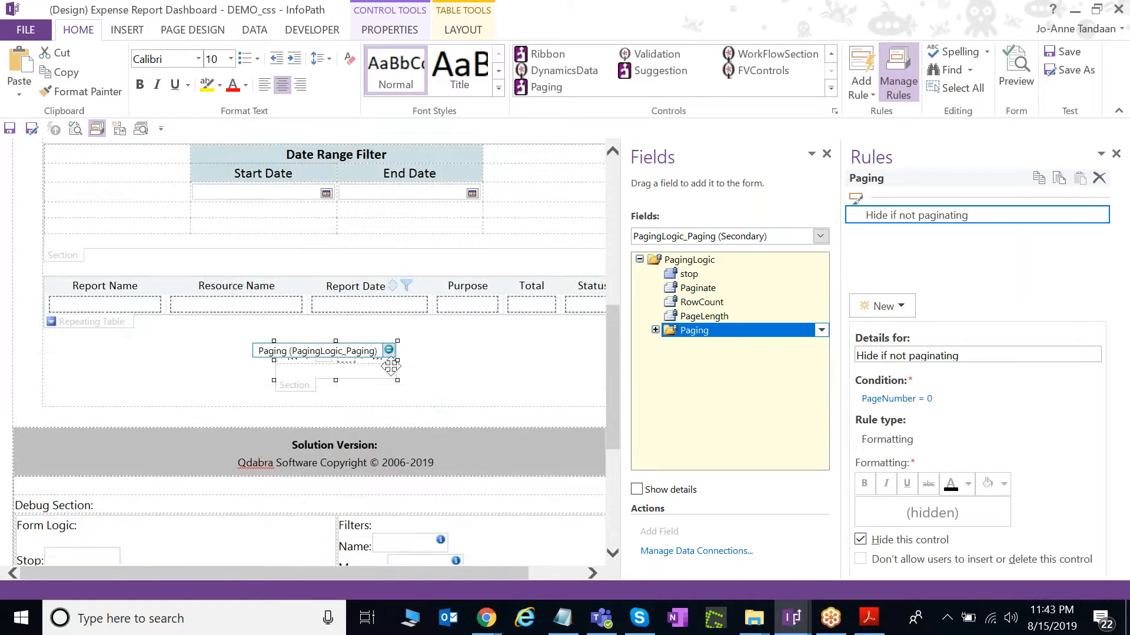
Switch to the 6 Pagination view and inspect the report table's Hide if greater than End Date rule.
left_click(194, 31)
left_click(90, 72)
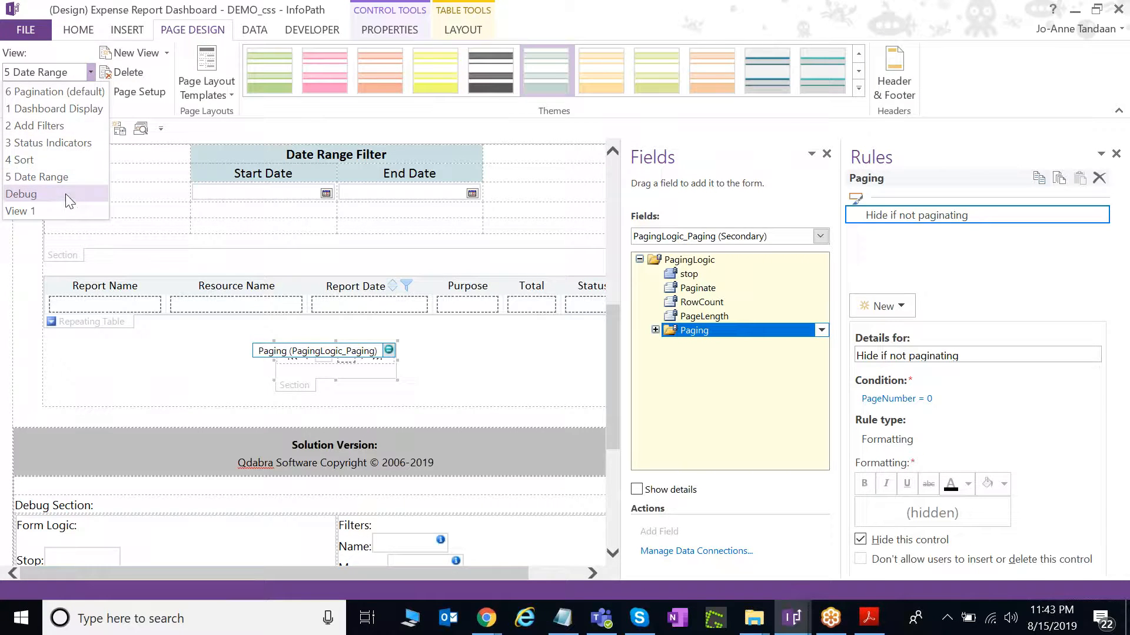
left_click(56, 92)
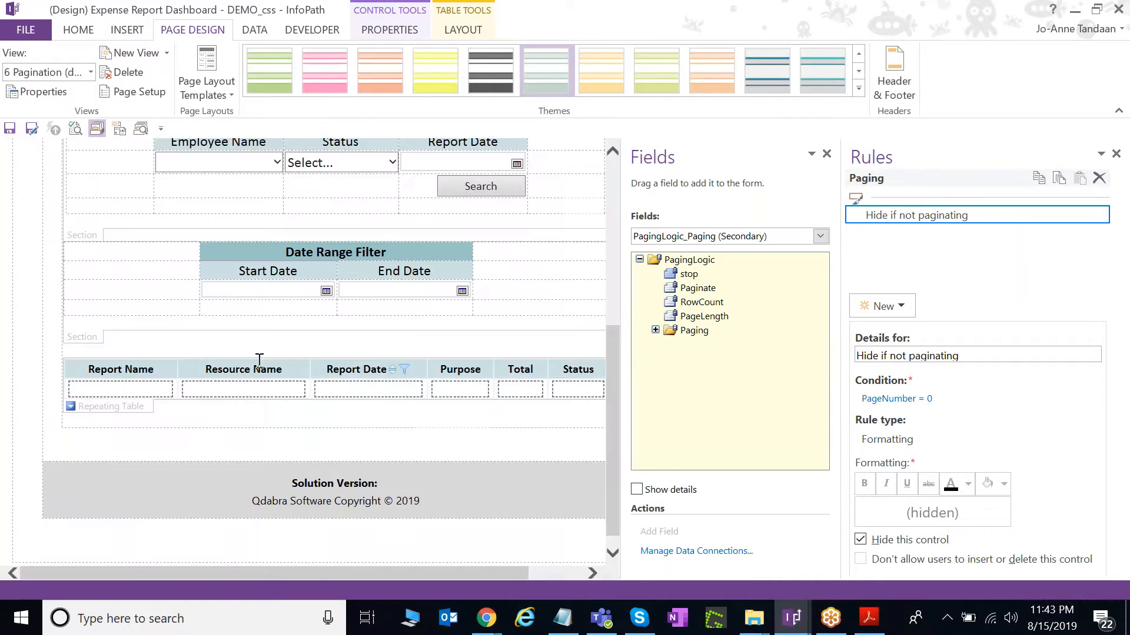
scroll(262, 359, "down", 5)
left_click(137, 384)
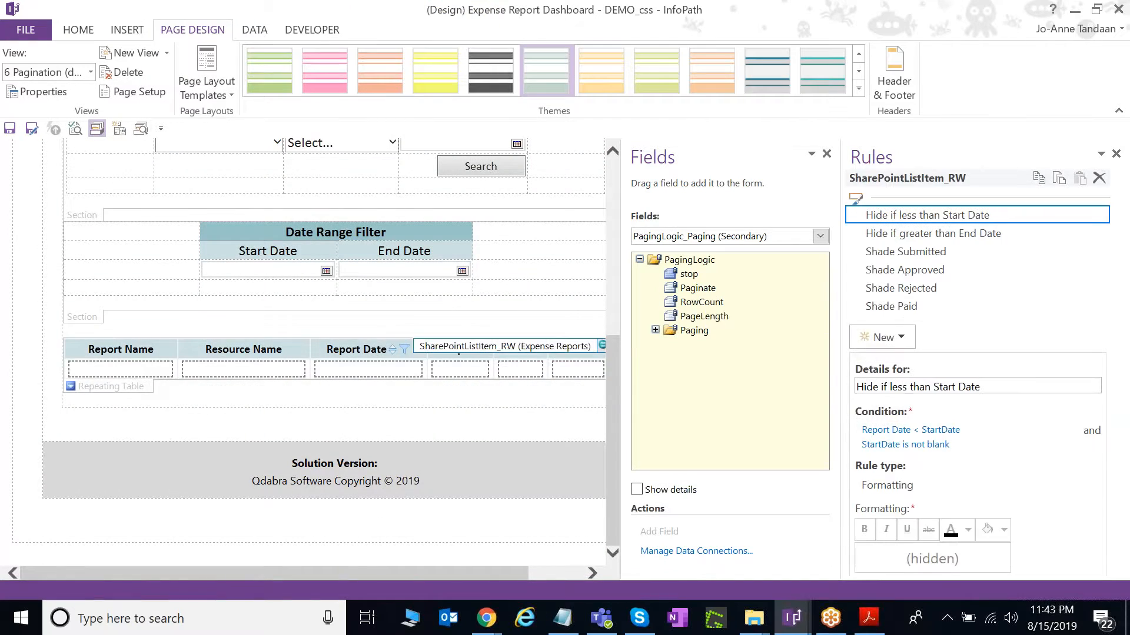
left_click_drag(841, 316, 609, 315)
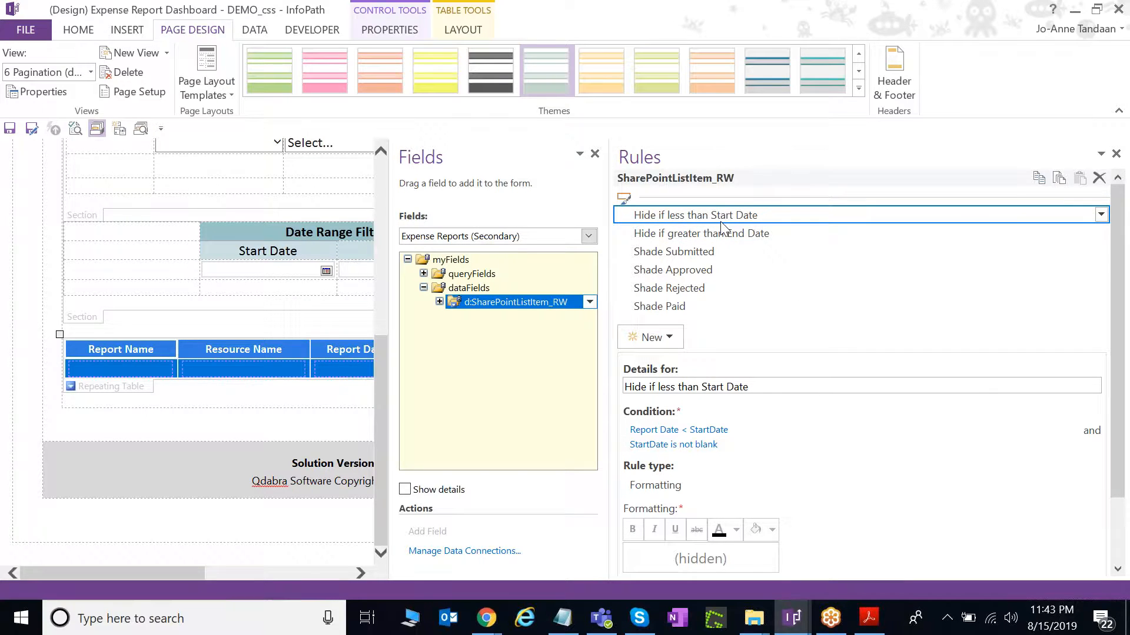
left_click(758, 236)
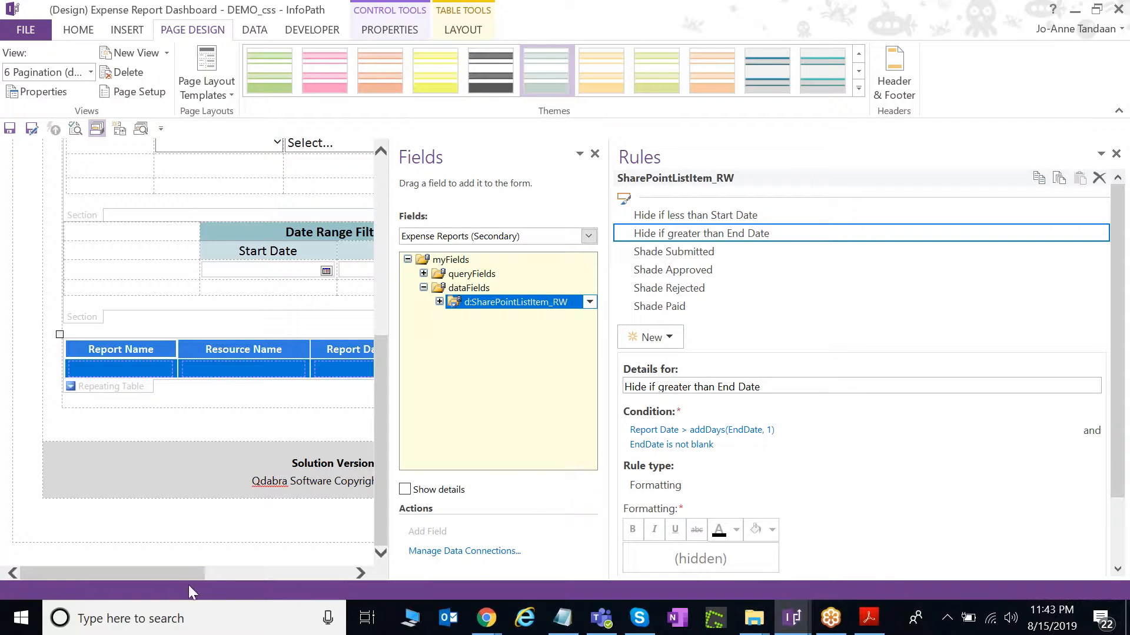
Switch to the DEMO_pagination design window of the Expense Report Dashboard.
left_click(222, 573)
left_click_drag(264, 577, 198, 579)
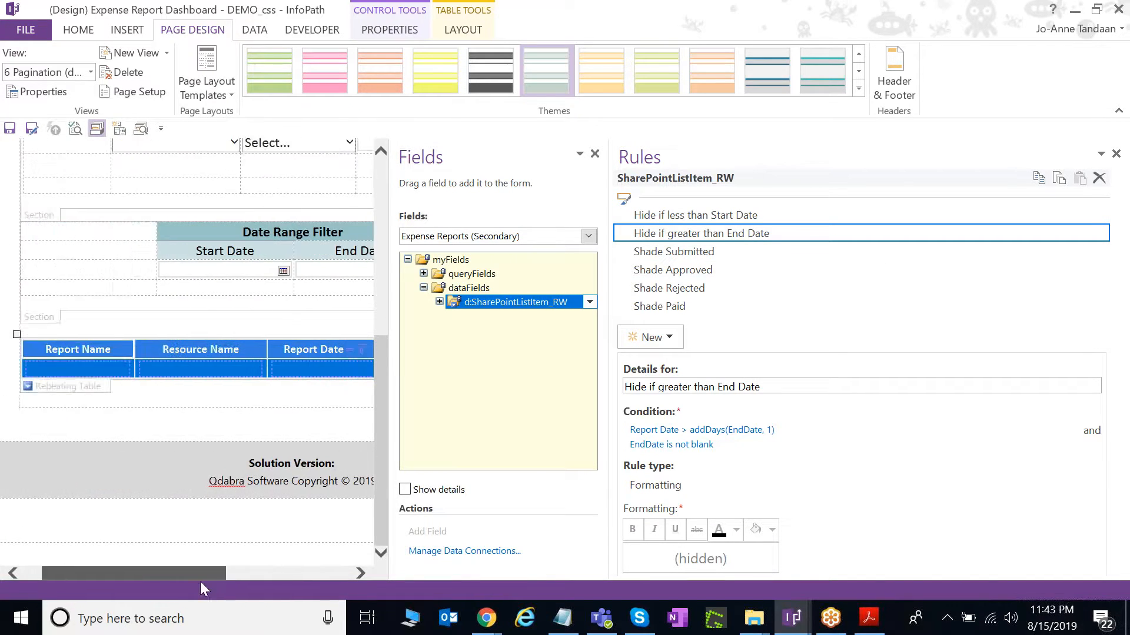
scroll(194, 411, "up", 2)
scroll(194, 412, "down", 1)
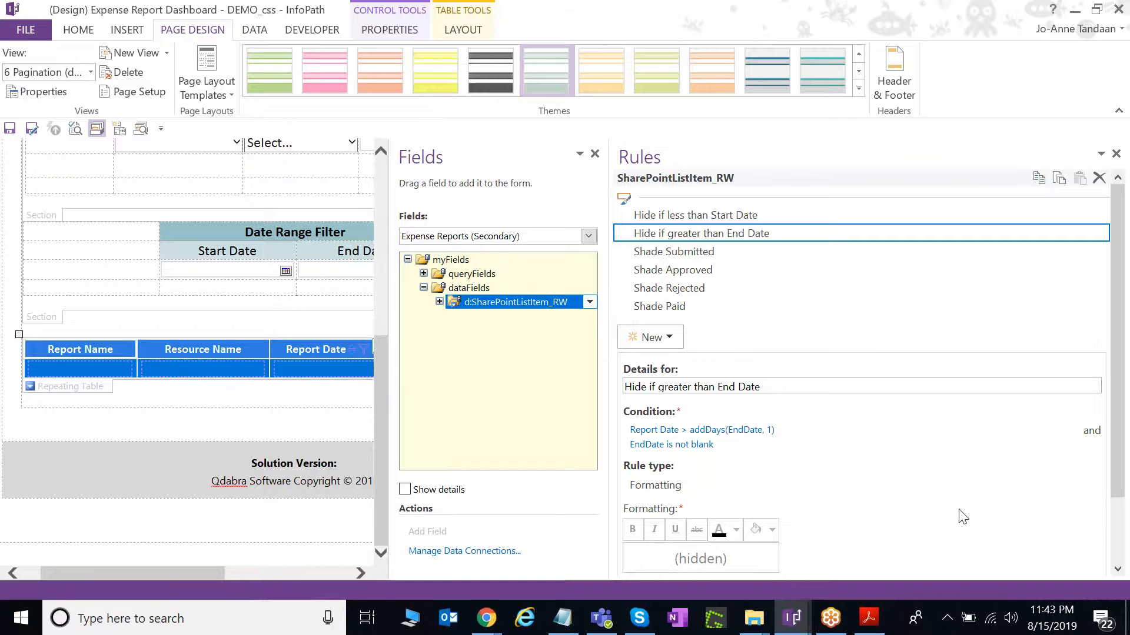
mouse_move(794, 621)
left_click(859, 569)
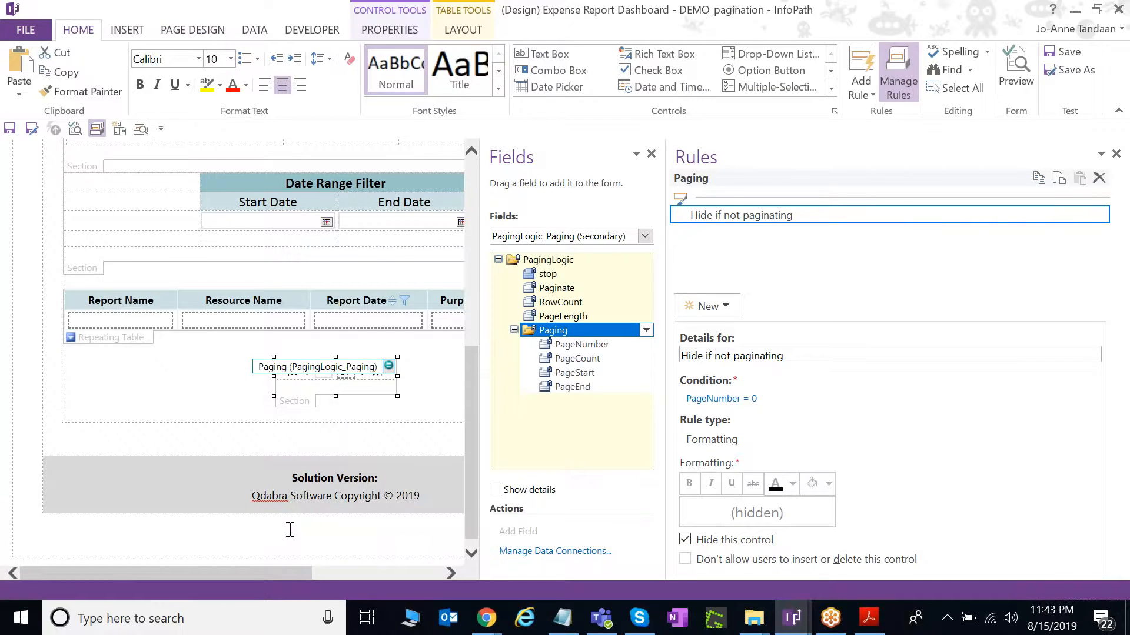
Review the PageNumber box's first-page and last-page limit rules, ending on Set Page Values.
left_click_drag(260, 575, 327, 580)
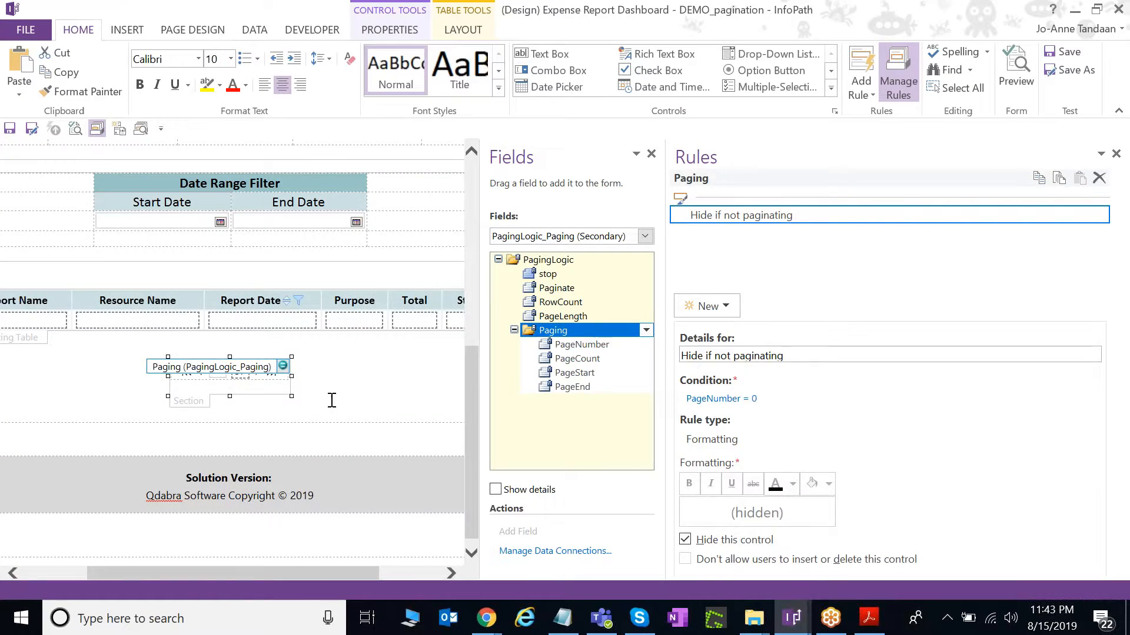
left_click(331, 400)
left_click(329, 378)
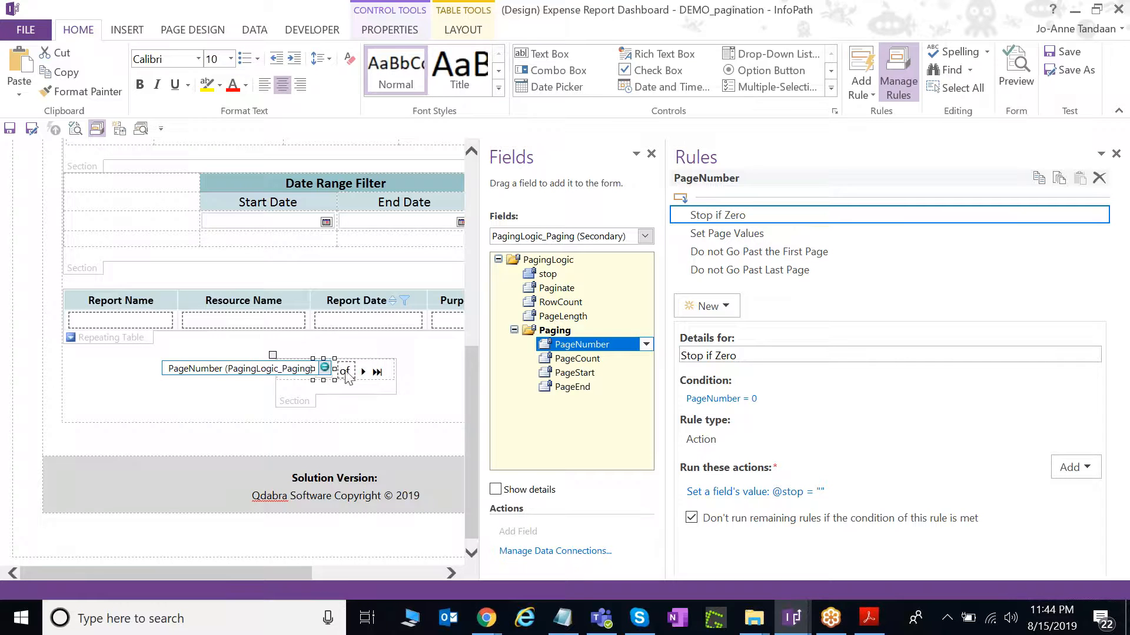
left_click(787, 254)
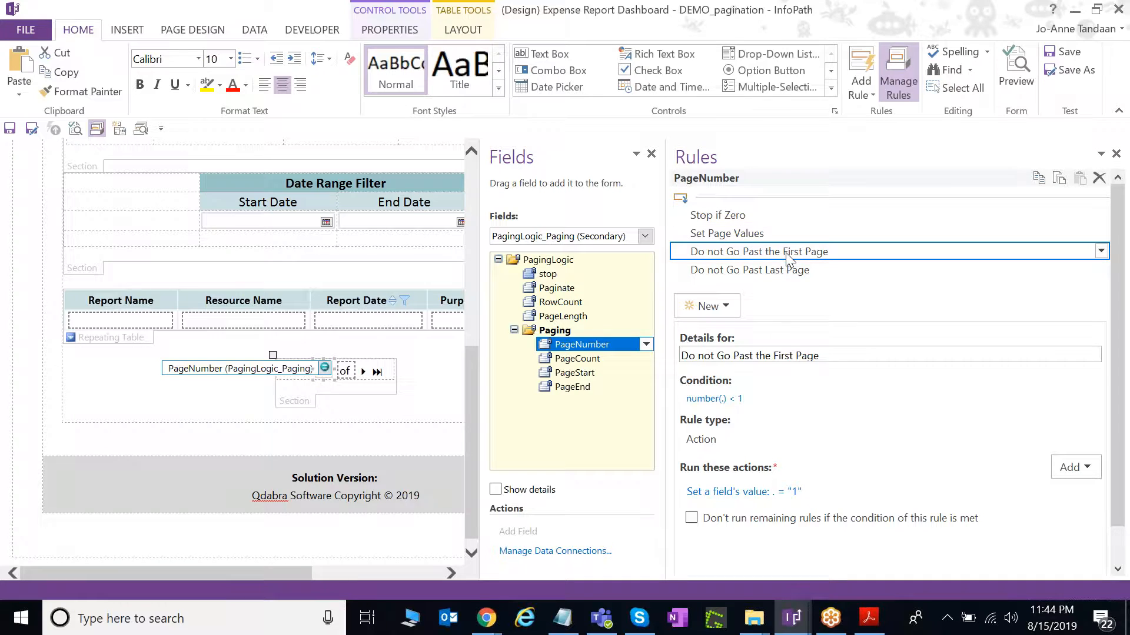
left_click(789, 270)
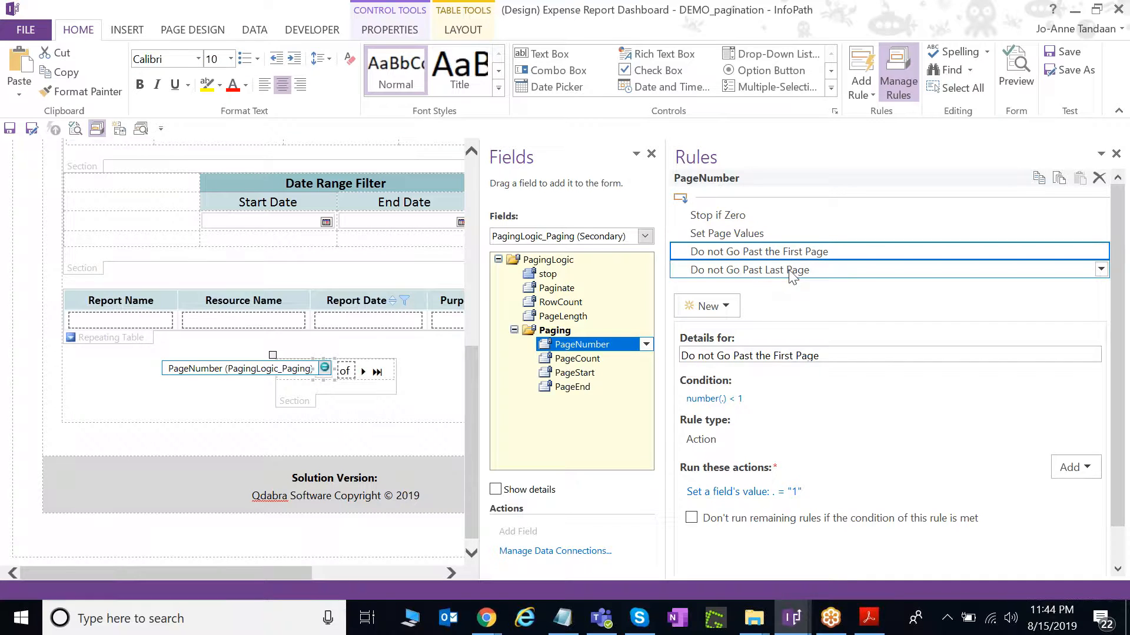
left_click(800, 255)
left_click(788, 233)
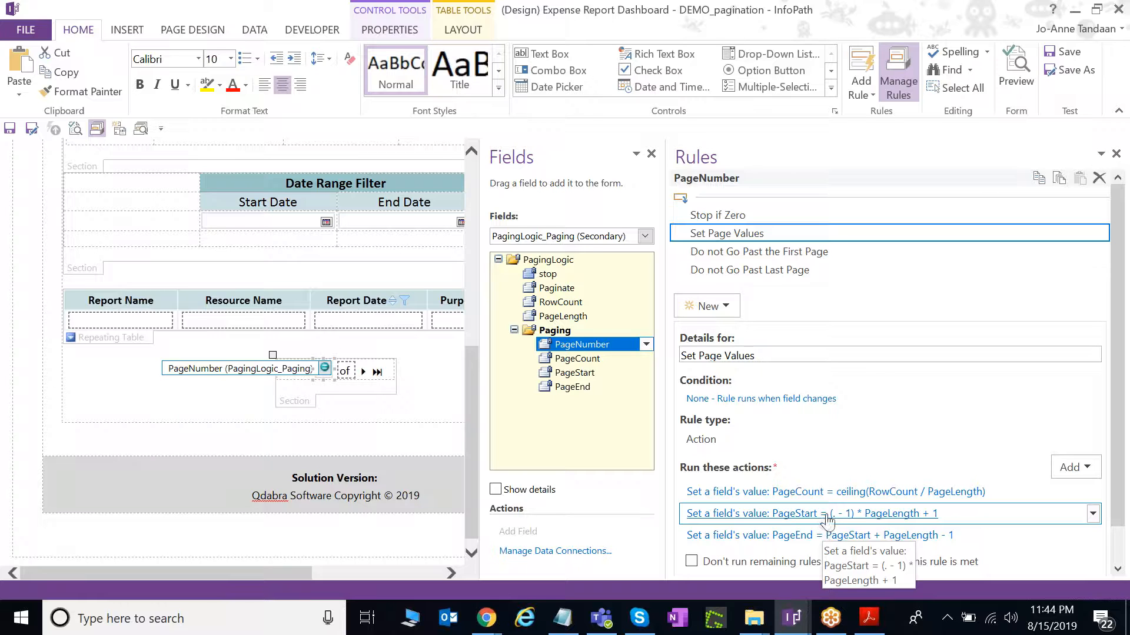
Inspect the expense table's Hide Previous rule condition without changing it.
left_click(103, 332)
left_click(765, 234)
left_click(796, 216)
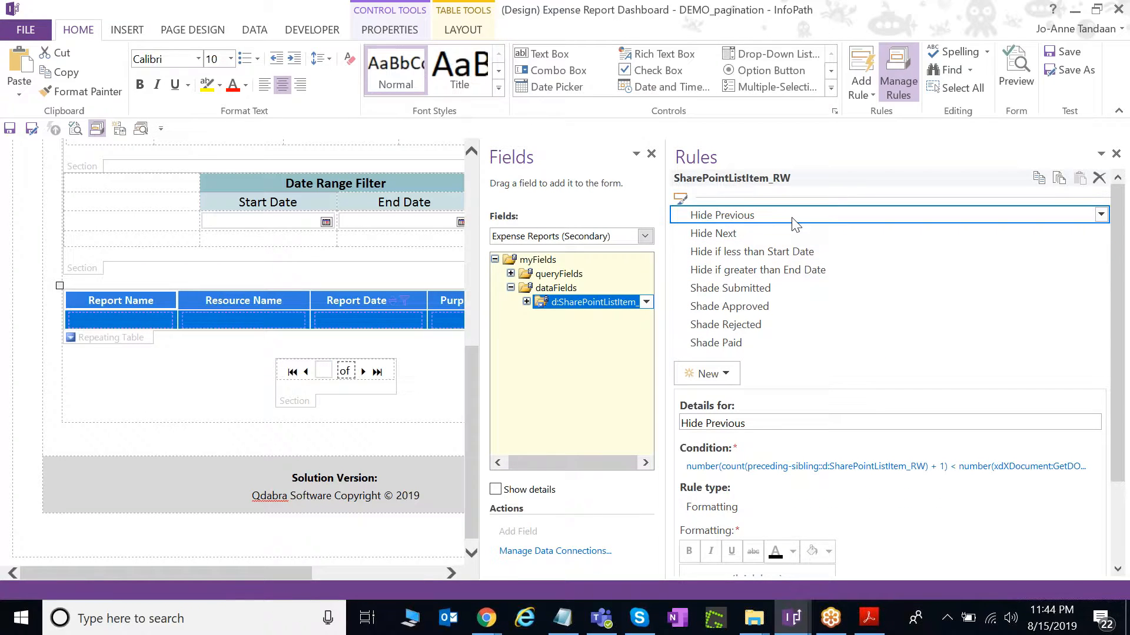
left_click(852, 467)
left_click_drag(516, 304, 753, 320)
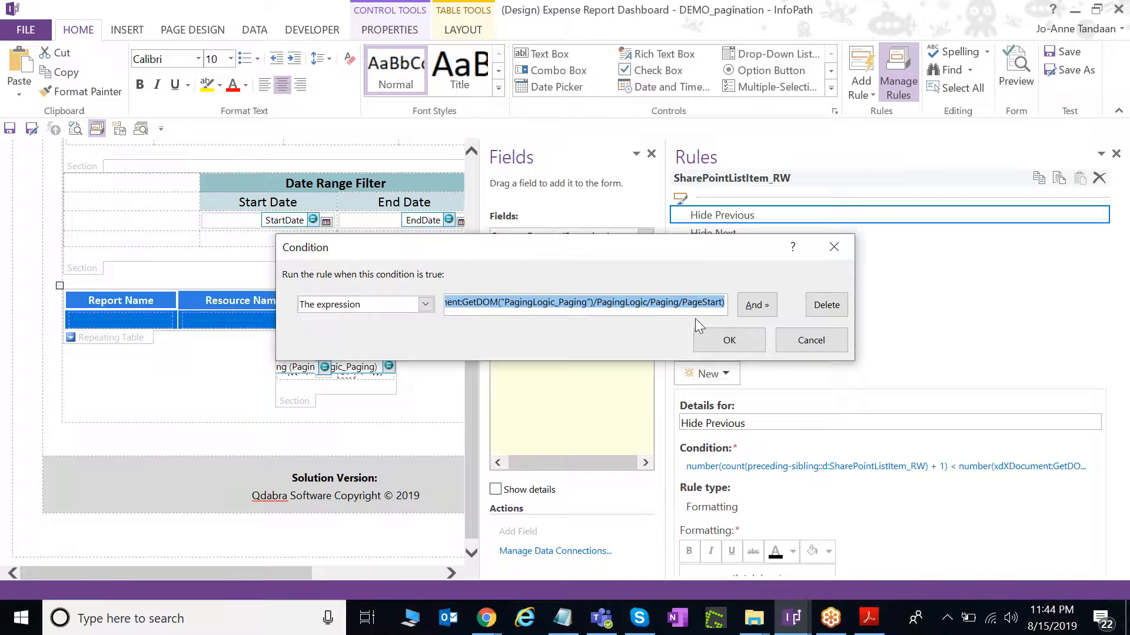
left_click(808, 340)
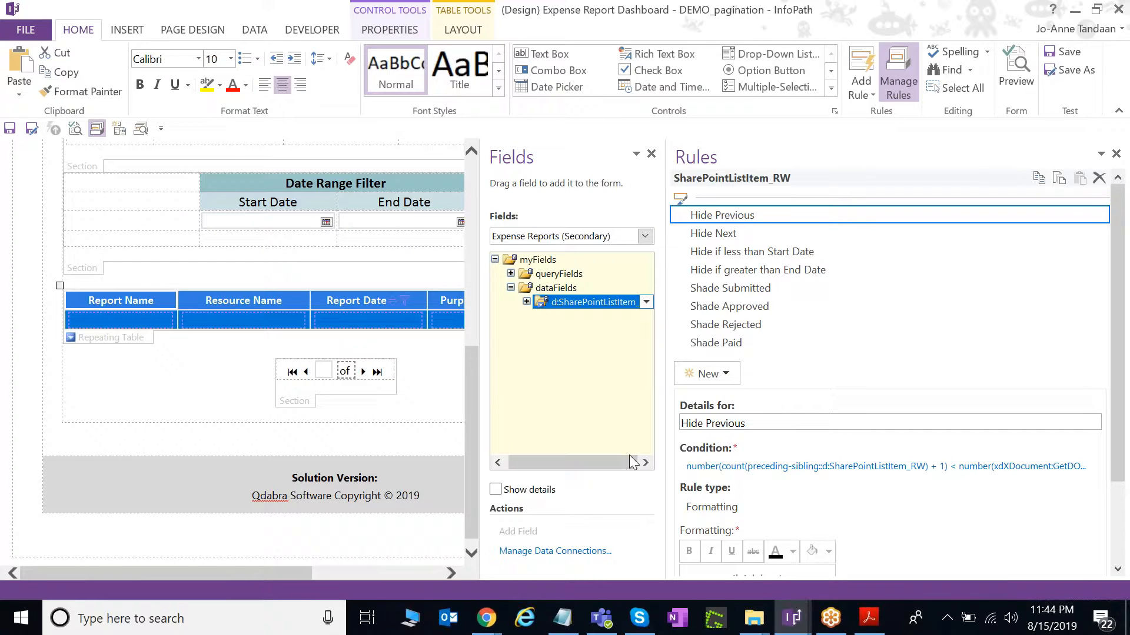
Switch to the Expense Report dashboard running in Chrome.
mouse_move(873, 624)
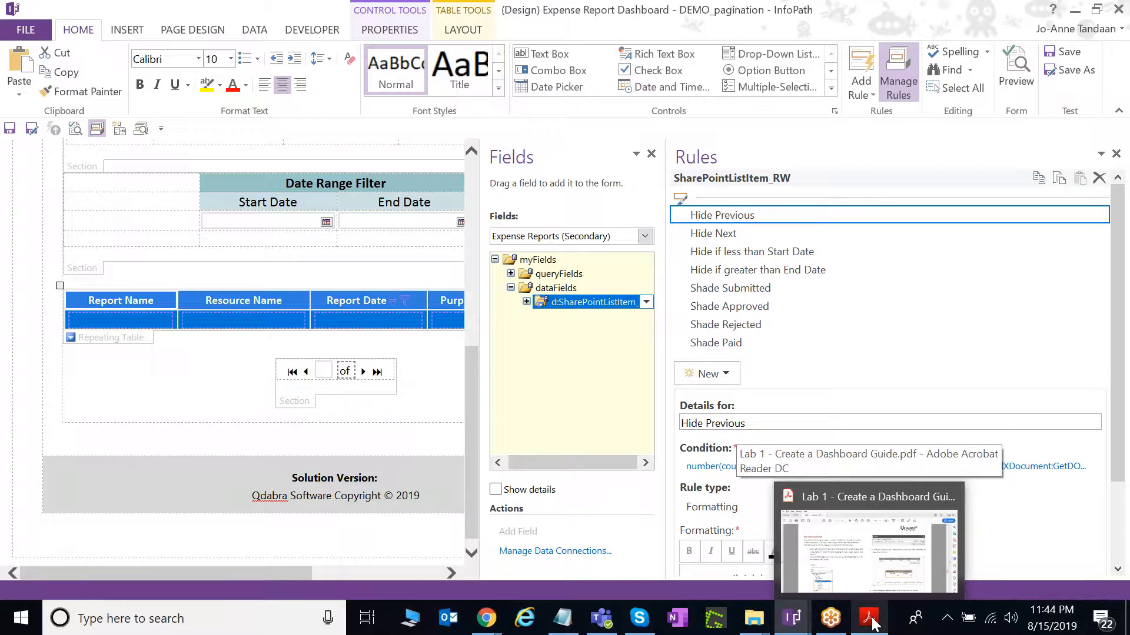
mouse_move(486, 618)
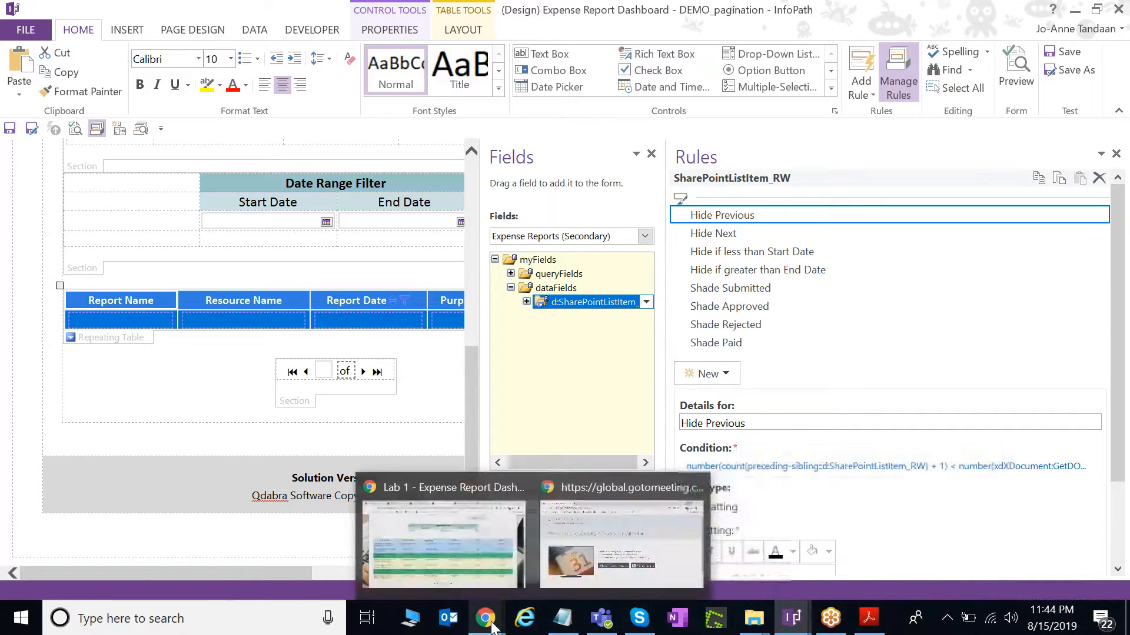
left_click(391, 546)
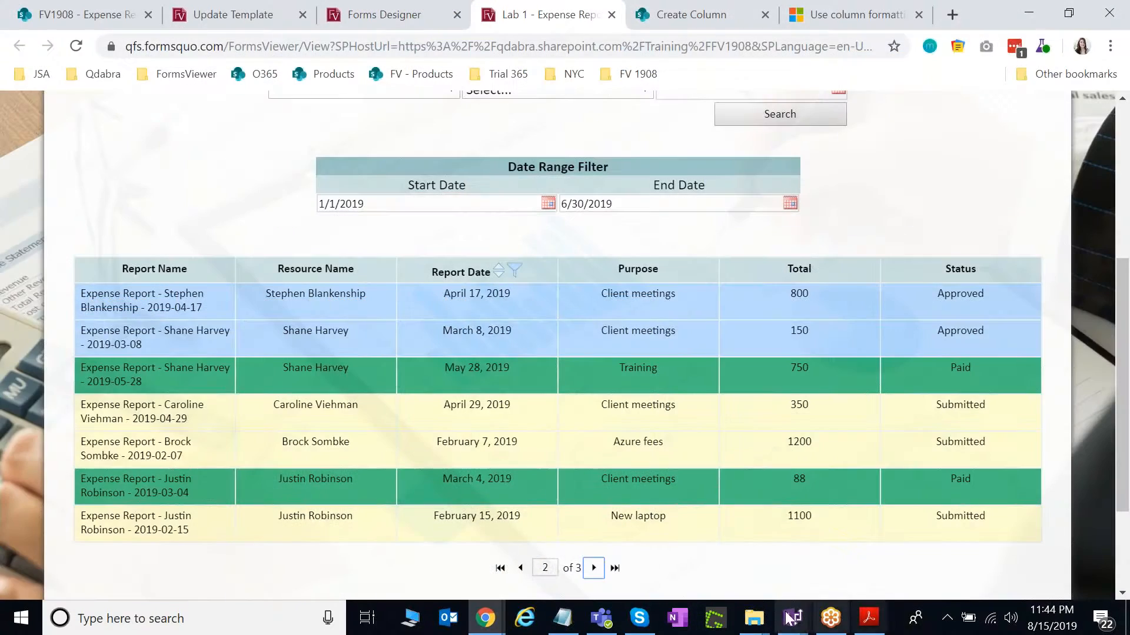
Review page 2 of 3 listing reports dated 1/1/2019–6/30/2019, then return to InfoPath Designer.
scroll(742, 498, "down", 2)
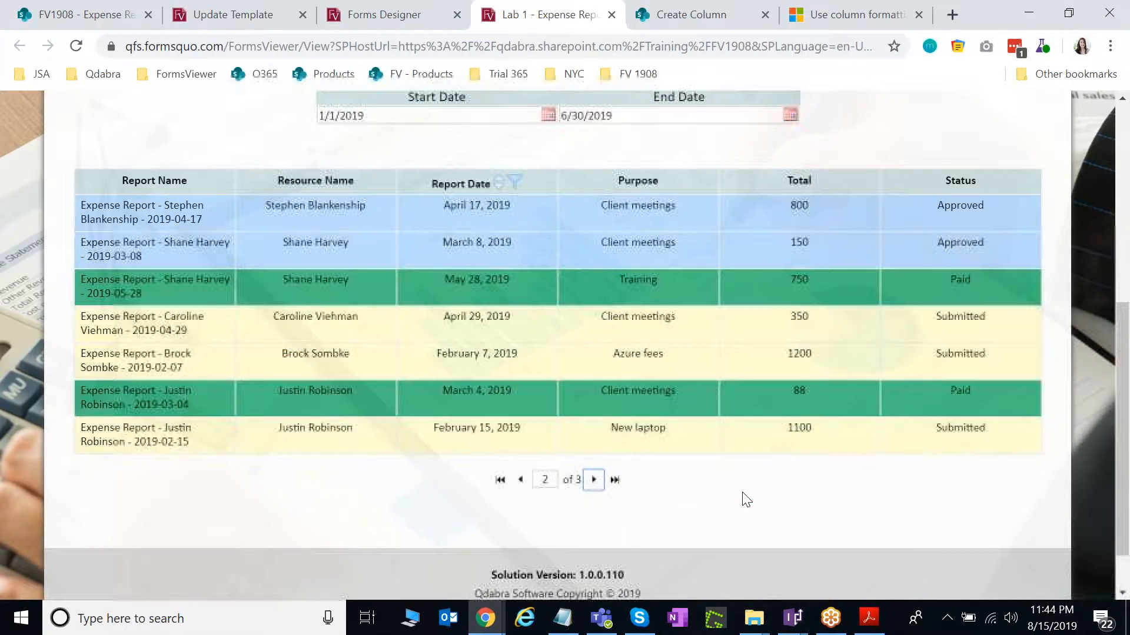
scroll(791, 555, "up", 2)
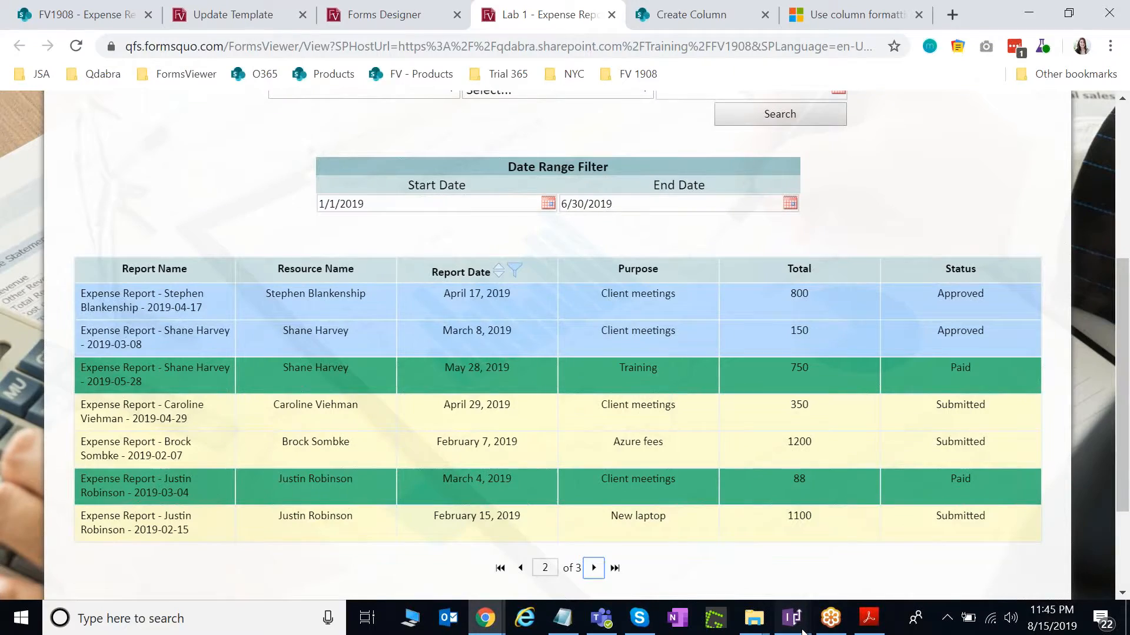
mouse_move(803, 631)
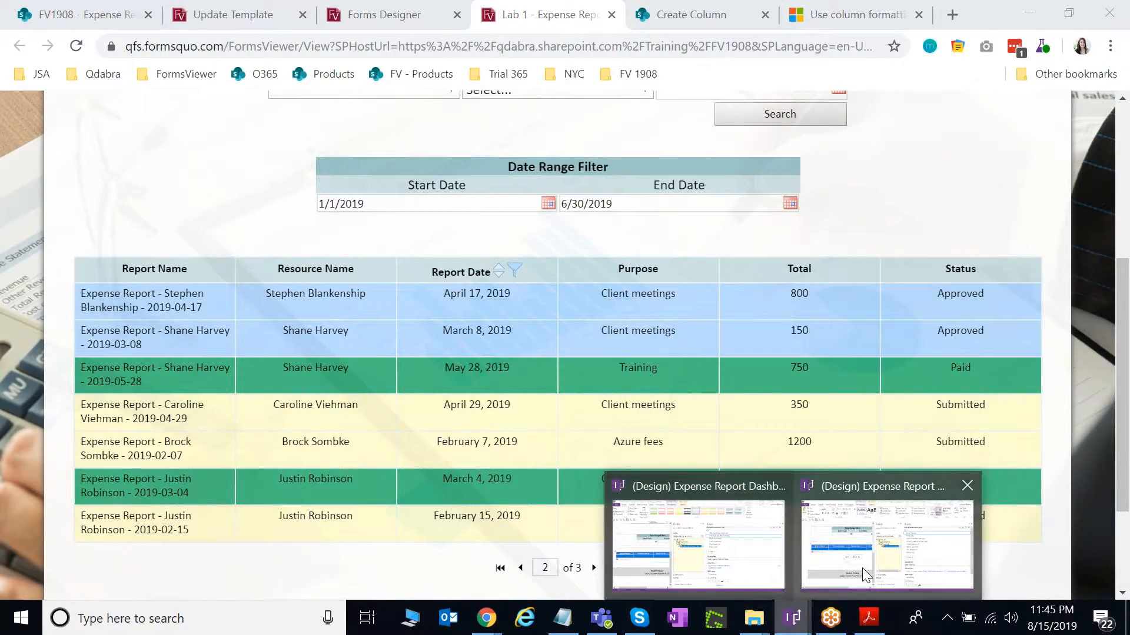
left_click(862, 567)
Widen the form design area, then switch back to the Lab 1 Expense Report dashboard in Chrome.
left_click_drag(664, 368, 766, 379)
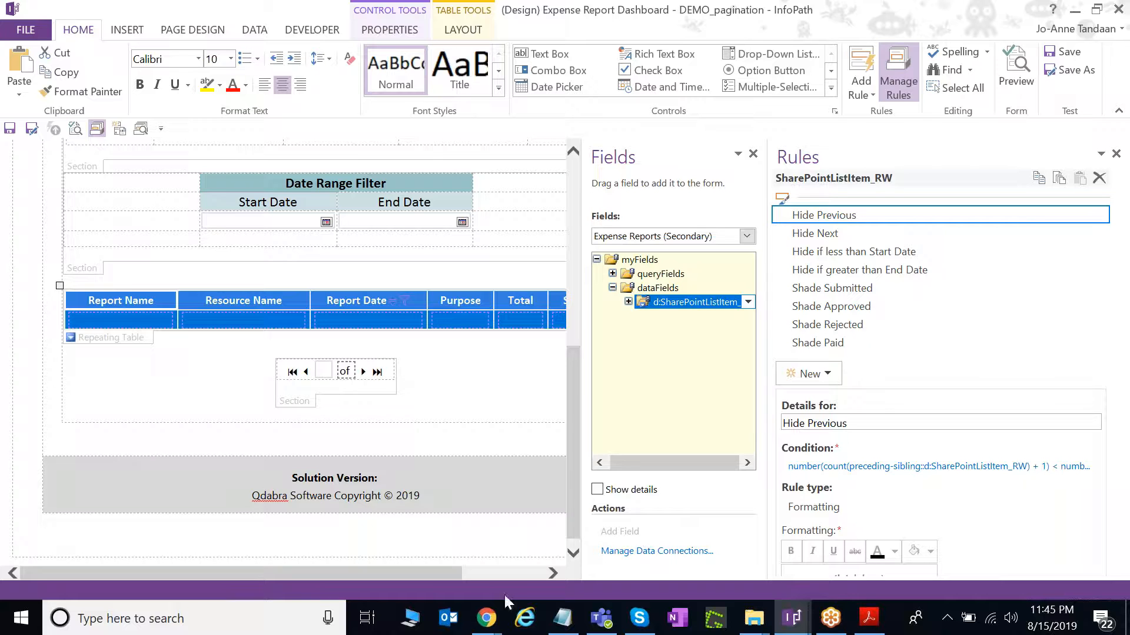
mouse_move(495, 617)
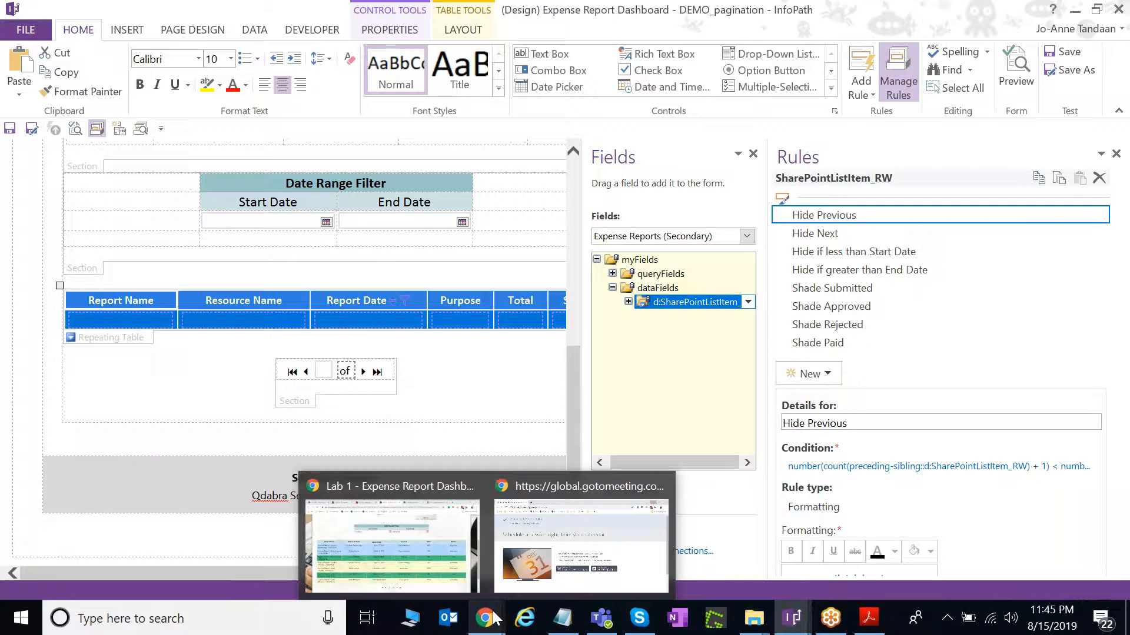
left_click(430, 556)
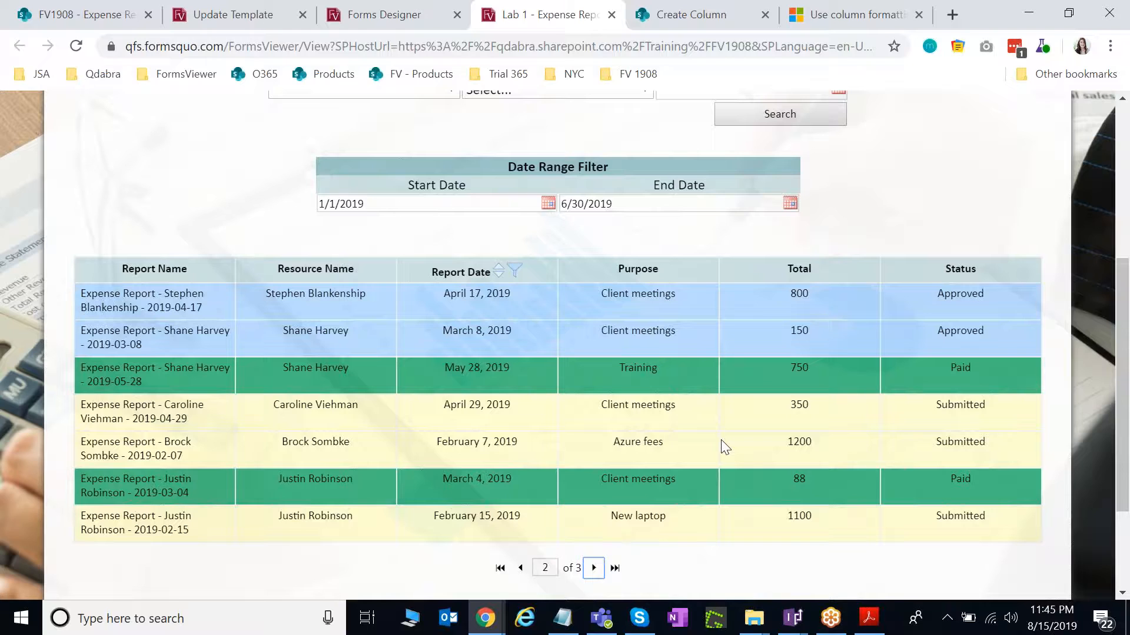
scroll(721, 440, "up", 5)
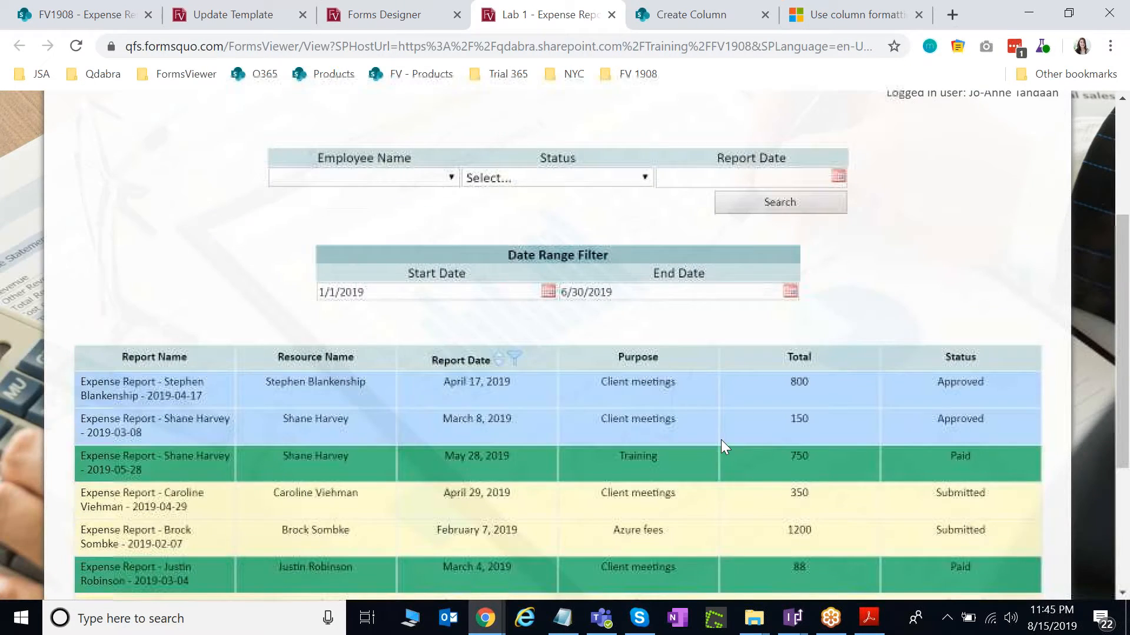
scroll(723, 440, "down", 2)
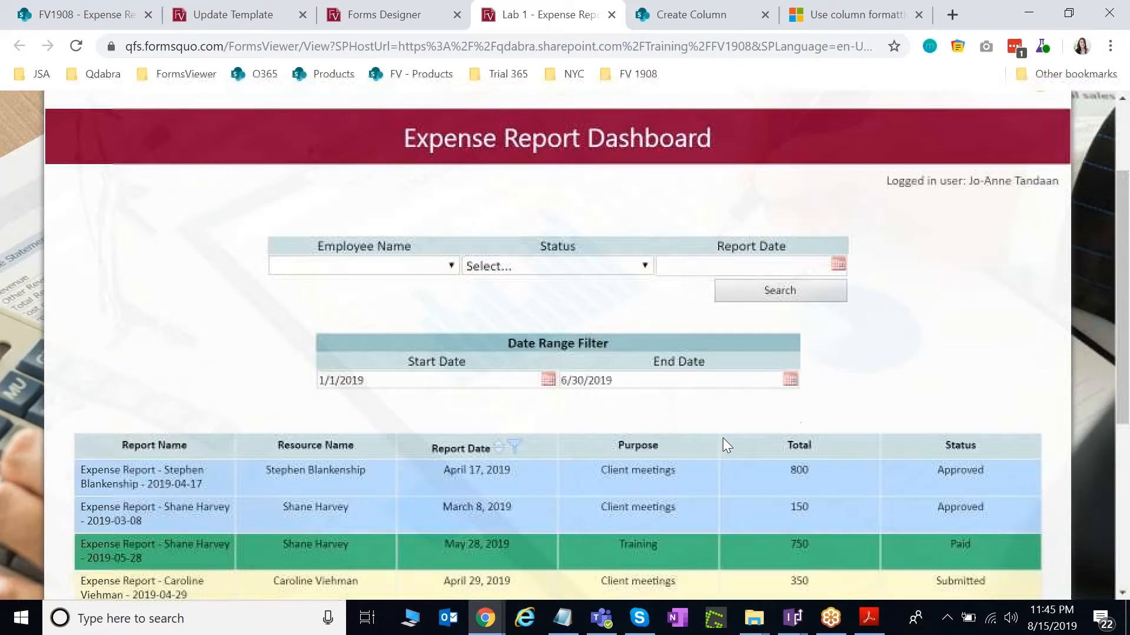
scroll(722, 445, "down", 2)
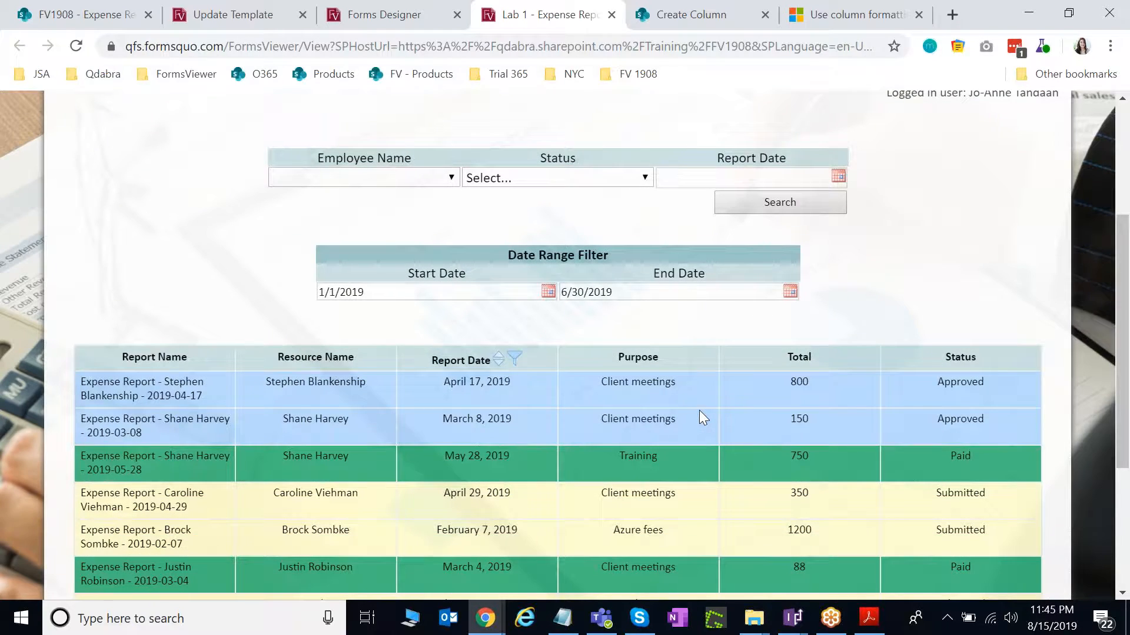
scroll(699, 411, "down", 2)
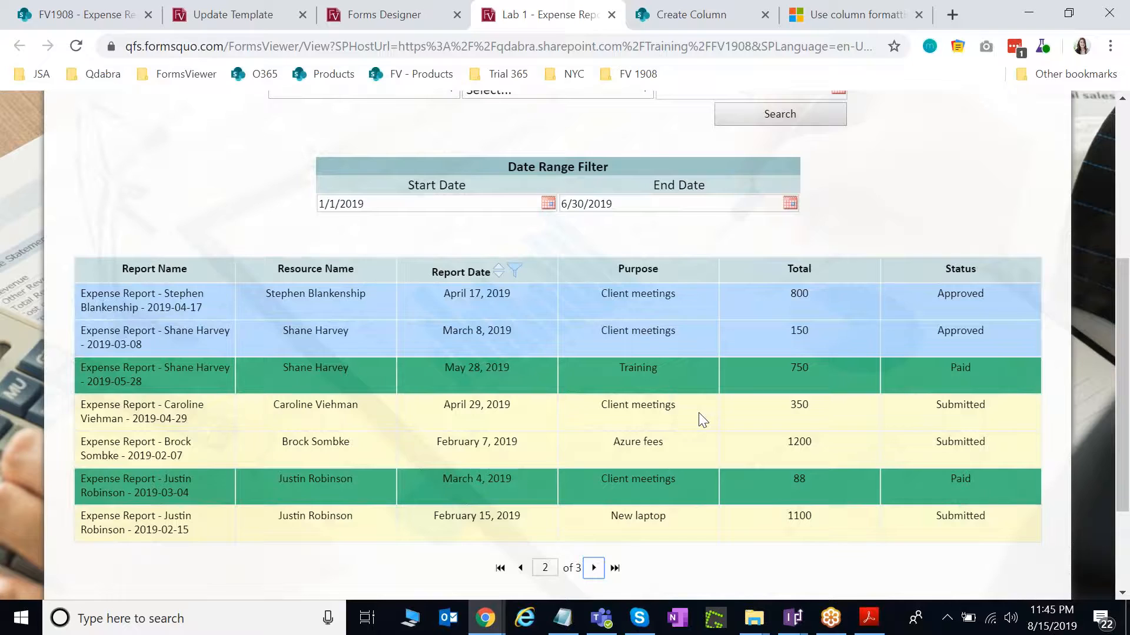
scroll(697, 434, "down", 2)
scroll(696, 435, "up", 2)
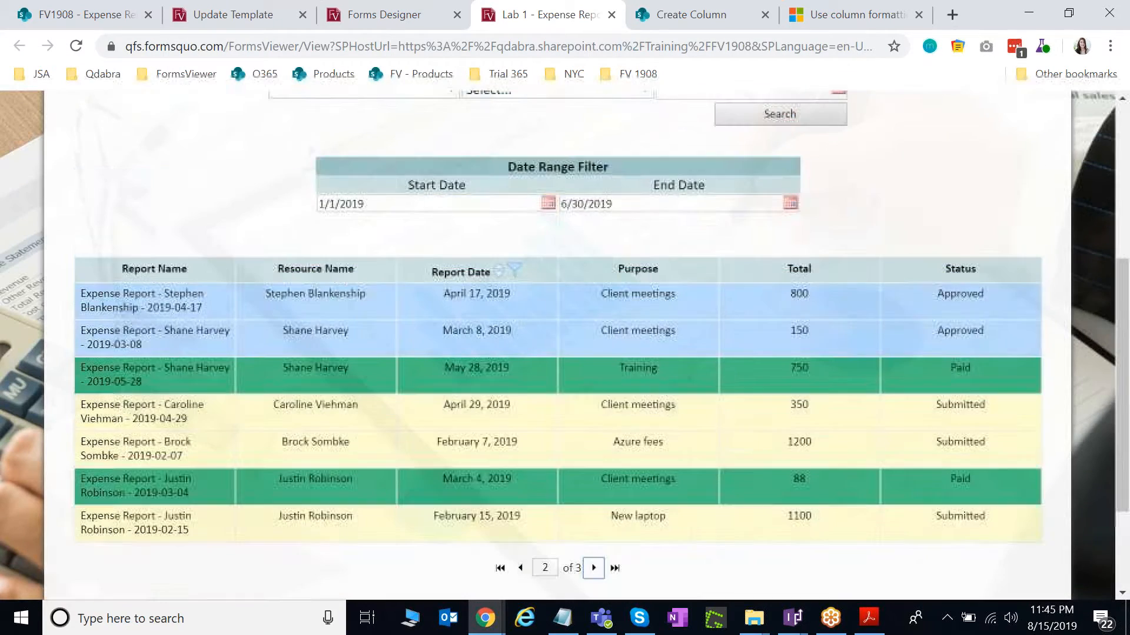
Clear the Start Date and End Date filters to show all expense reports.
left_click_drag(631, 203, 470, 206)
key("BackSpace")
left_click(449, 206)
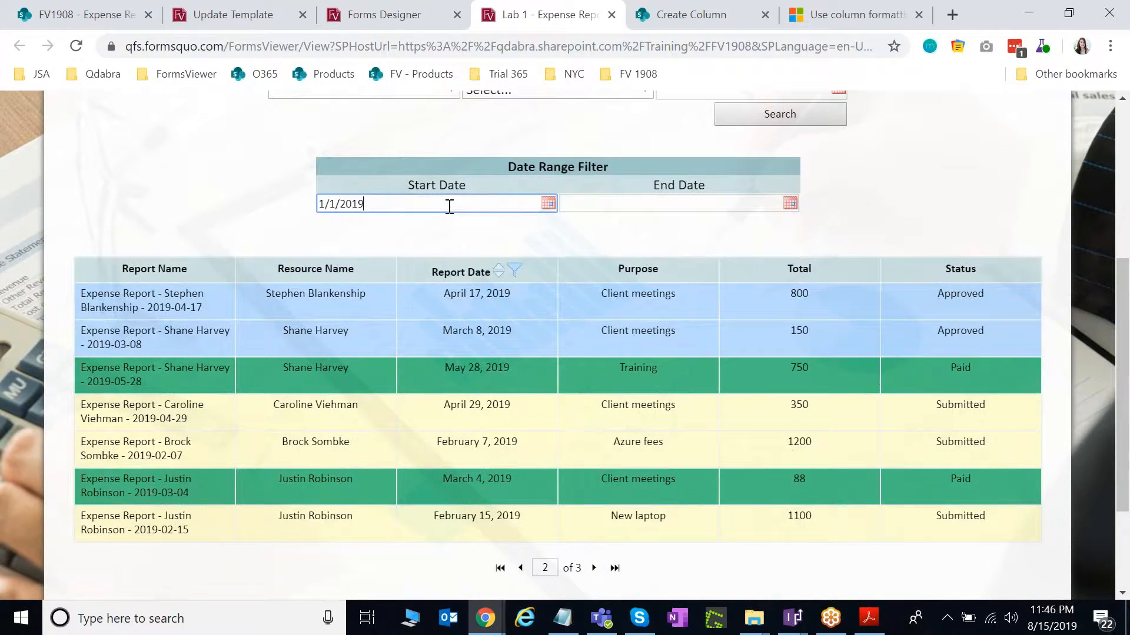
key("BackSpace")
key("BackSpace")
key("BackSpace")
key("BackSpace")
key("BackSpace")
key("BackSpace")
key("BackSpace")
key("BackSpace")
Page the report grid forward, then step back to page 1.
scroll(676, 439, "down", 3)
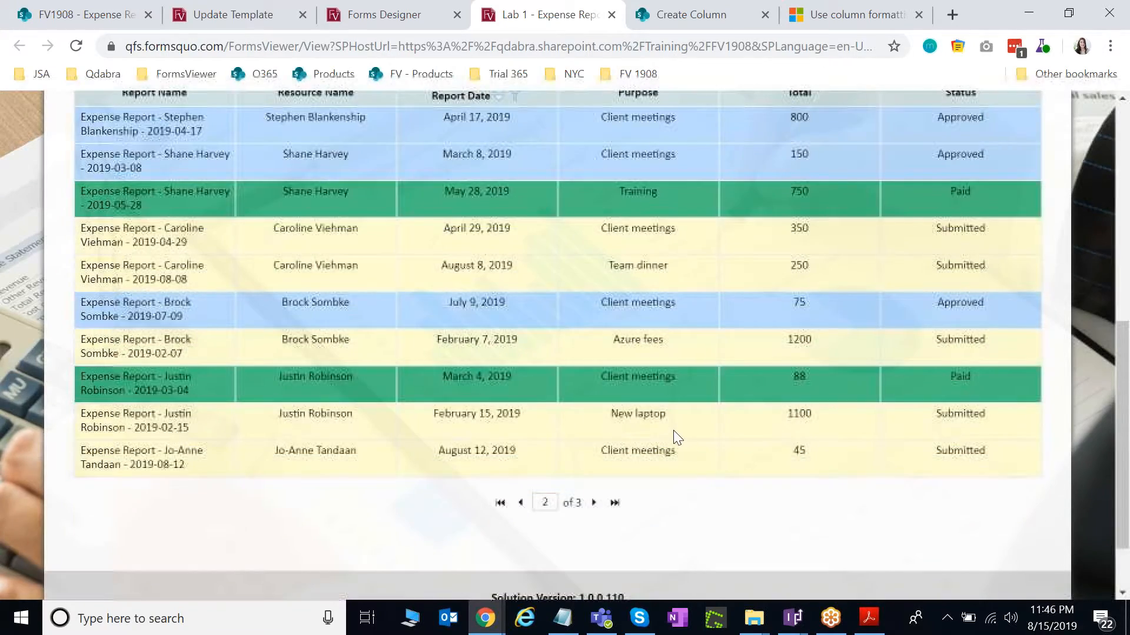
left_click(594, 502)
scroll(648, 461, "up", 3)
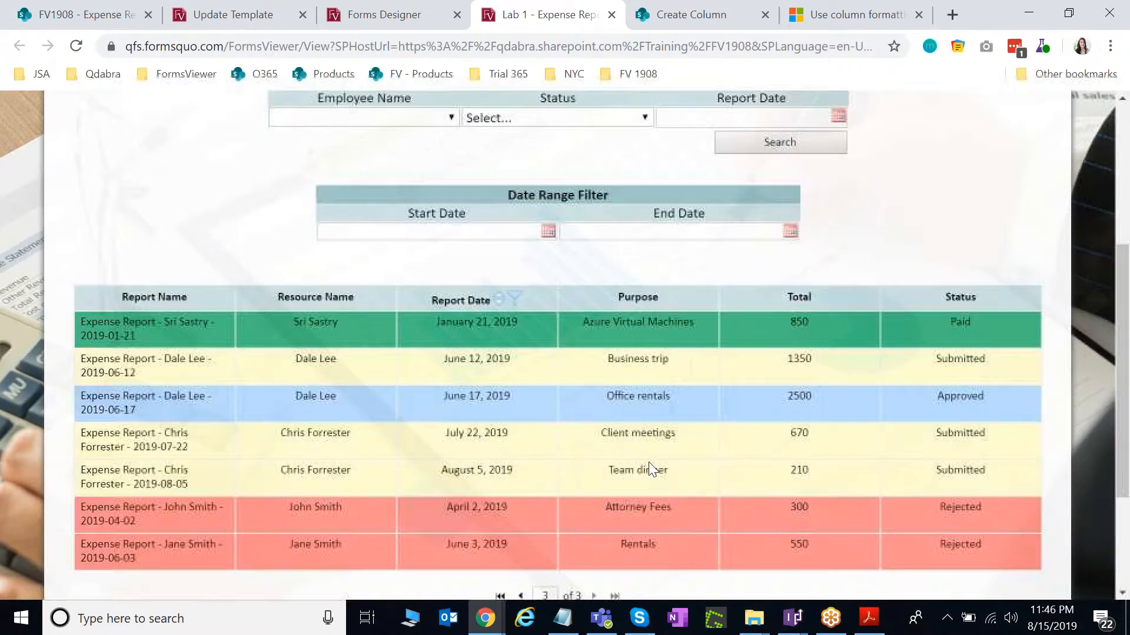
scroll(651, 469, "down", 2)
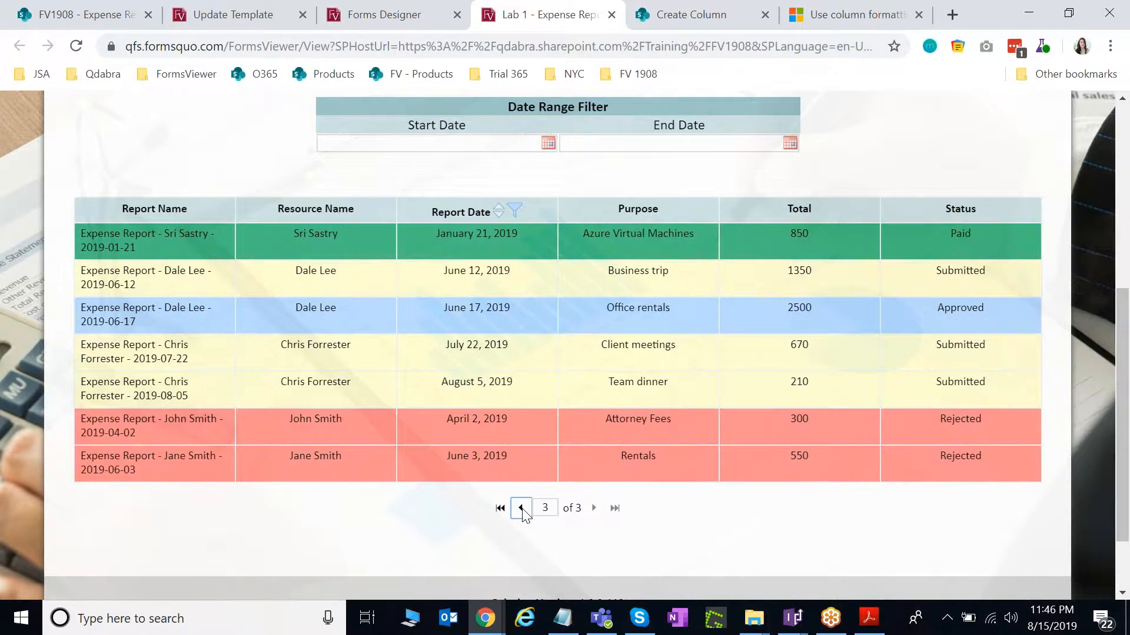
left_click(522, 508)
scroll(516, 471, "down", 3)
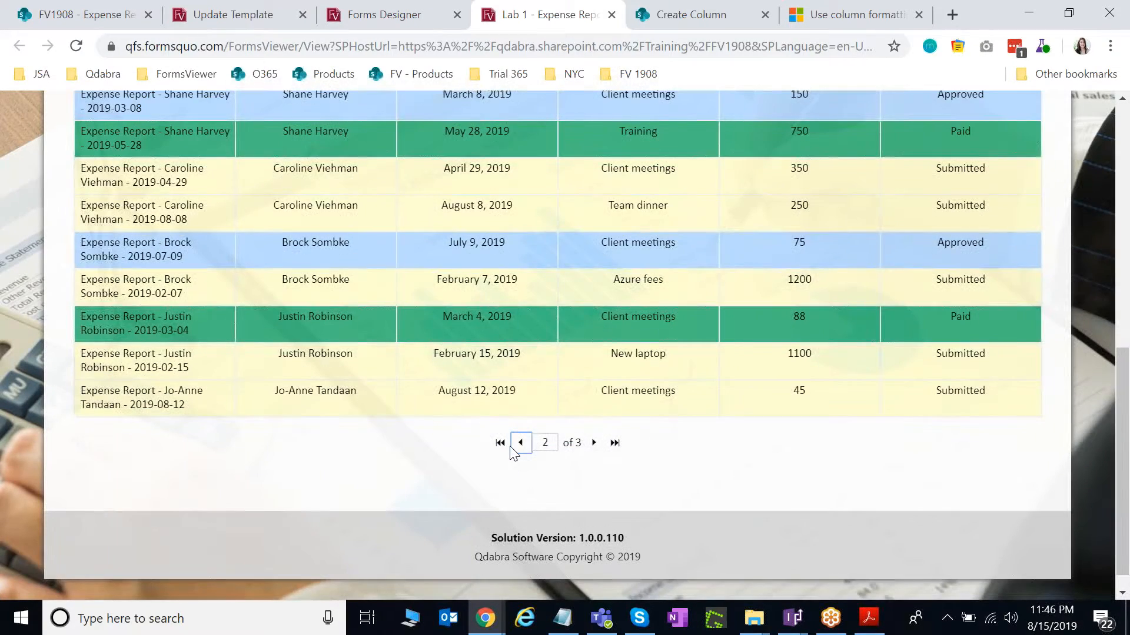
left_click(511, 447)
Advance the report grid to page 2 again and return to page 1.
scroll(628, 460, "up", 6)
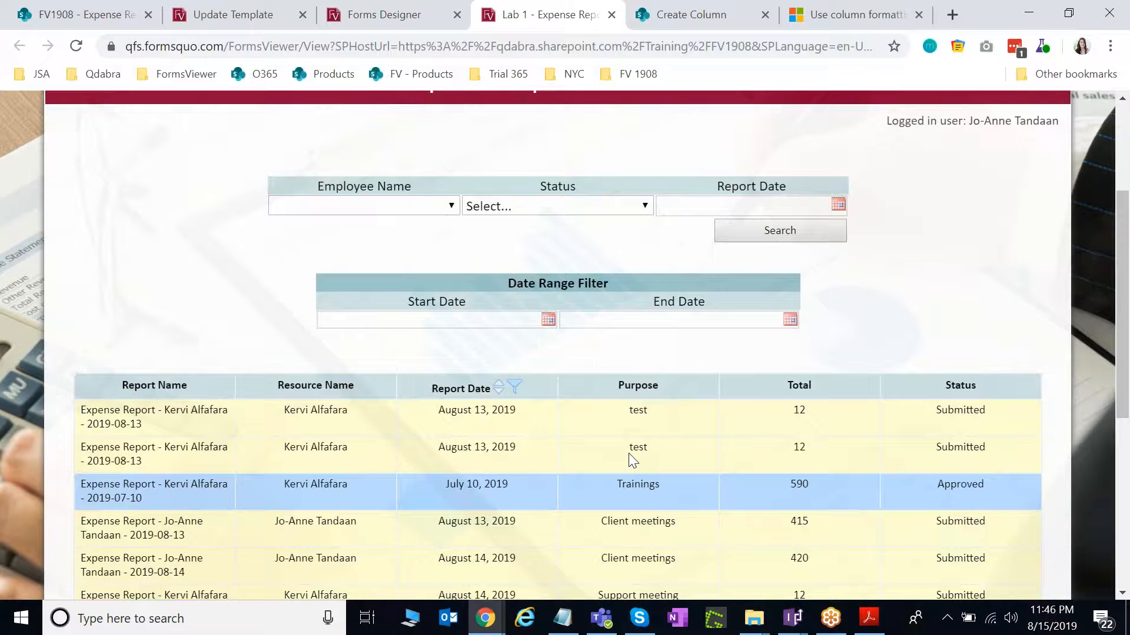
scroll(628, 454, "up", 1)
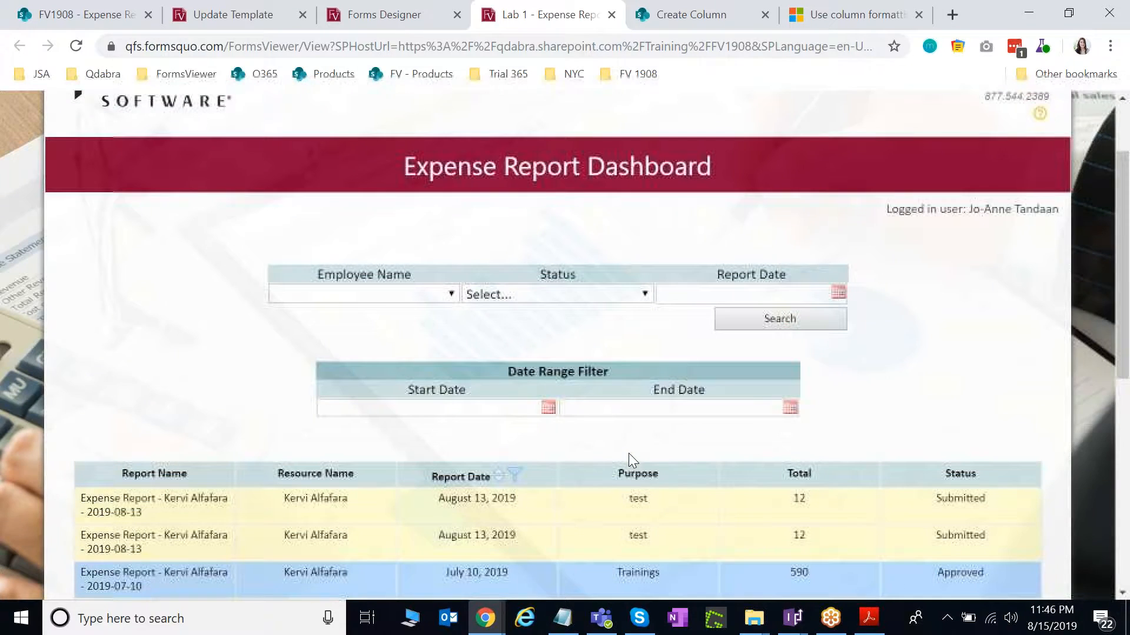
scroll(628, 453, "up", 1)
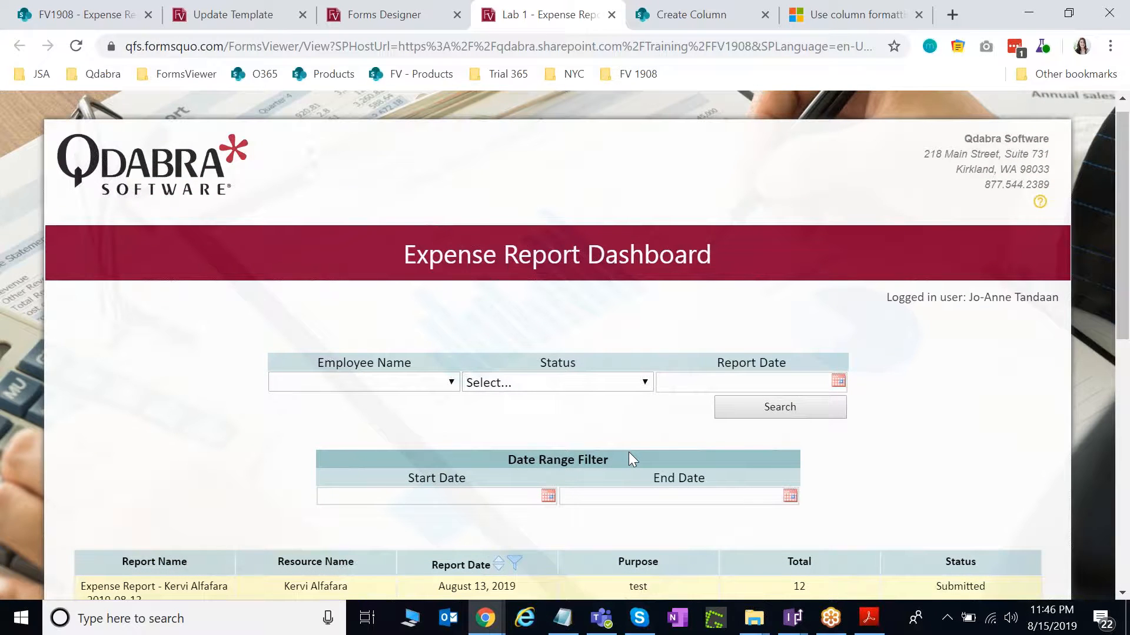
scroll(869, 462, "down", 1)
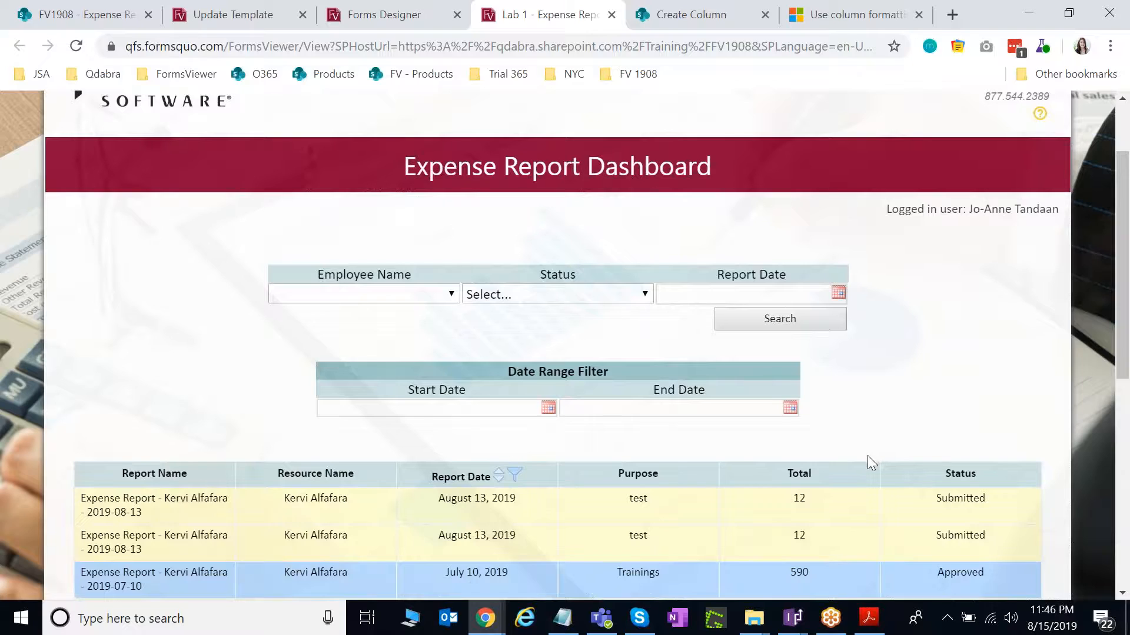
scroll(869, 462, "down", 1)
scroll(872, 466, "down", 1)
scroll(675, 414, "down", 1)
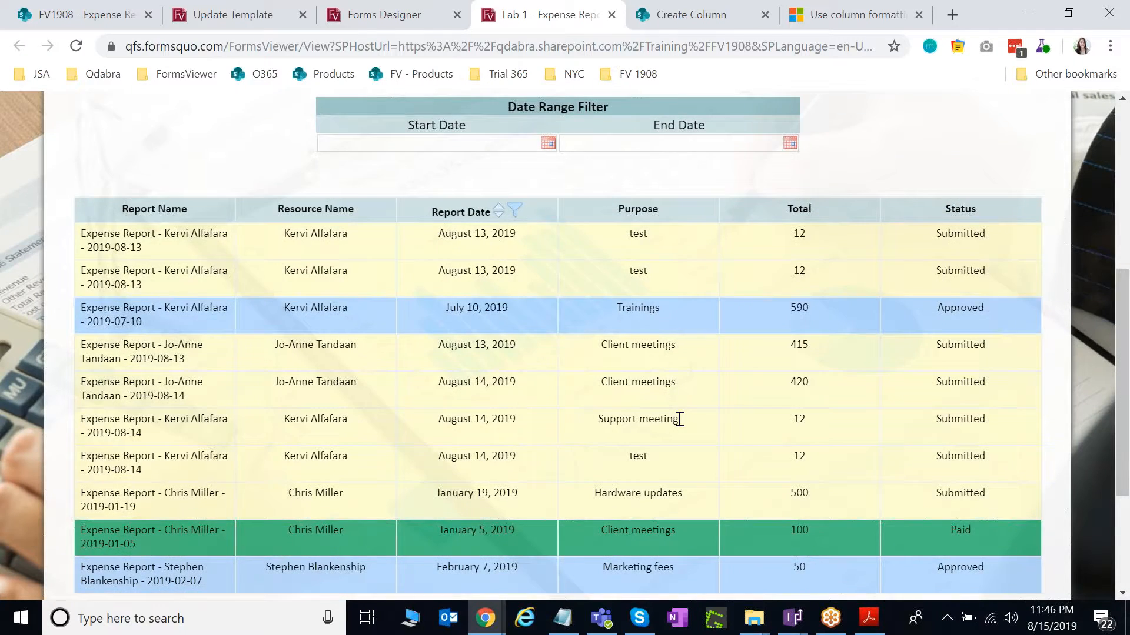
scroll(679, 418, "down", 1)
left_click(594, 533)
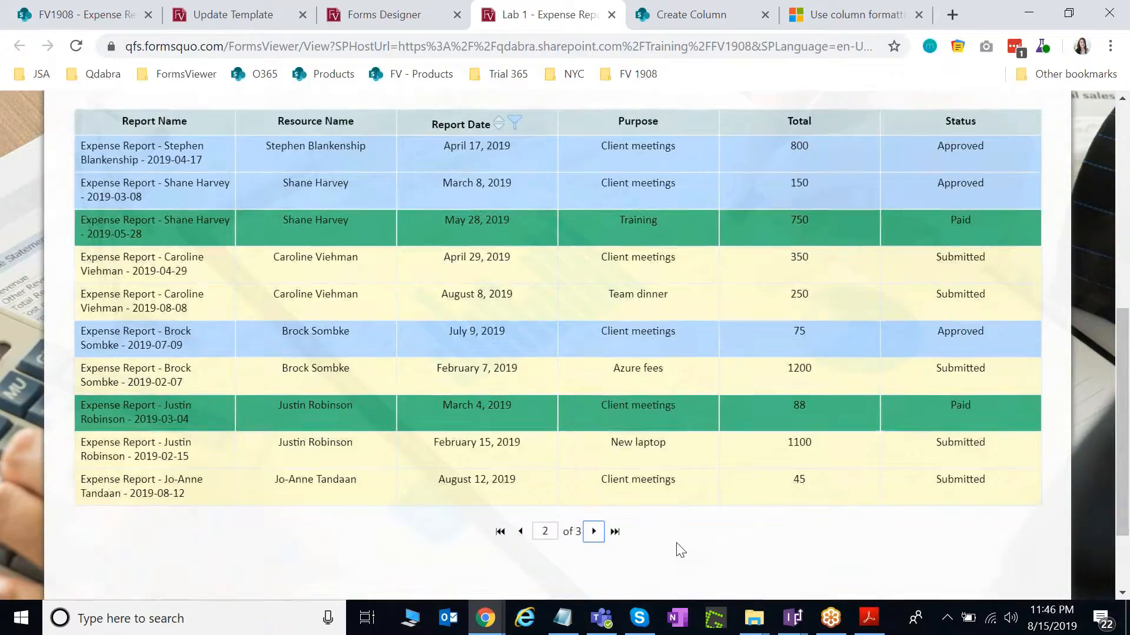
scroll(619, 531, "up", 1)
scroll(618, 531, "down", 1)
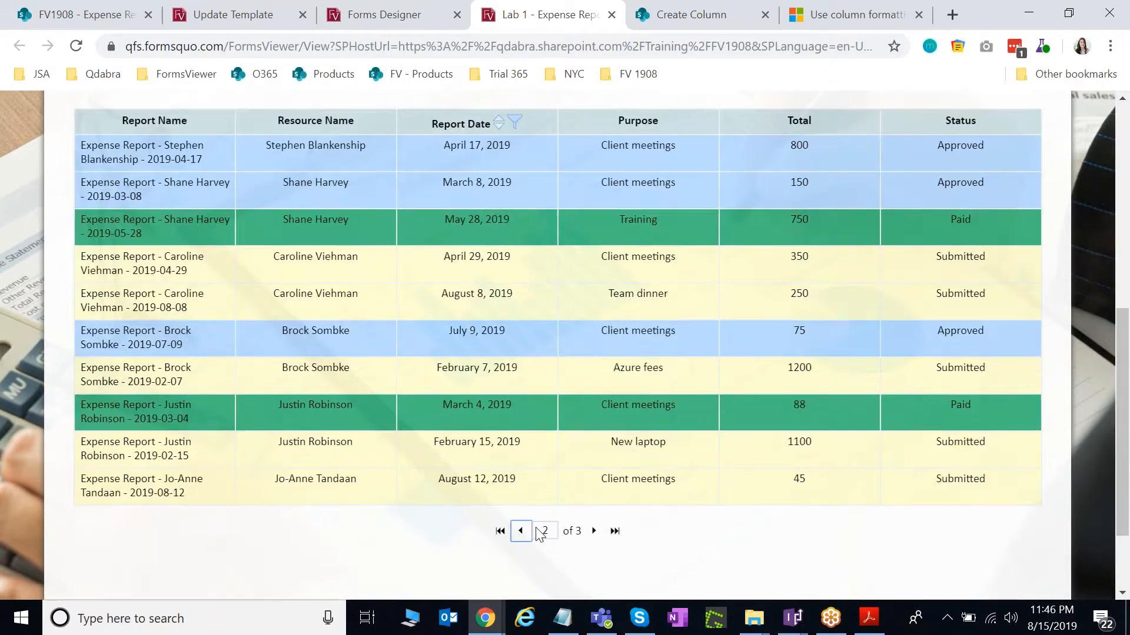
left_click(521, 531)
Open the form's Help panel at the top of the dashboard.
scroll(715, 506, "up", 4)
scroll(719, 500, "up", 1)
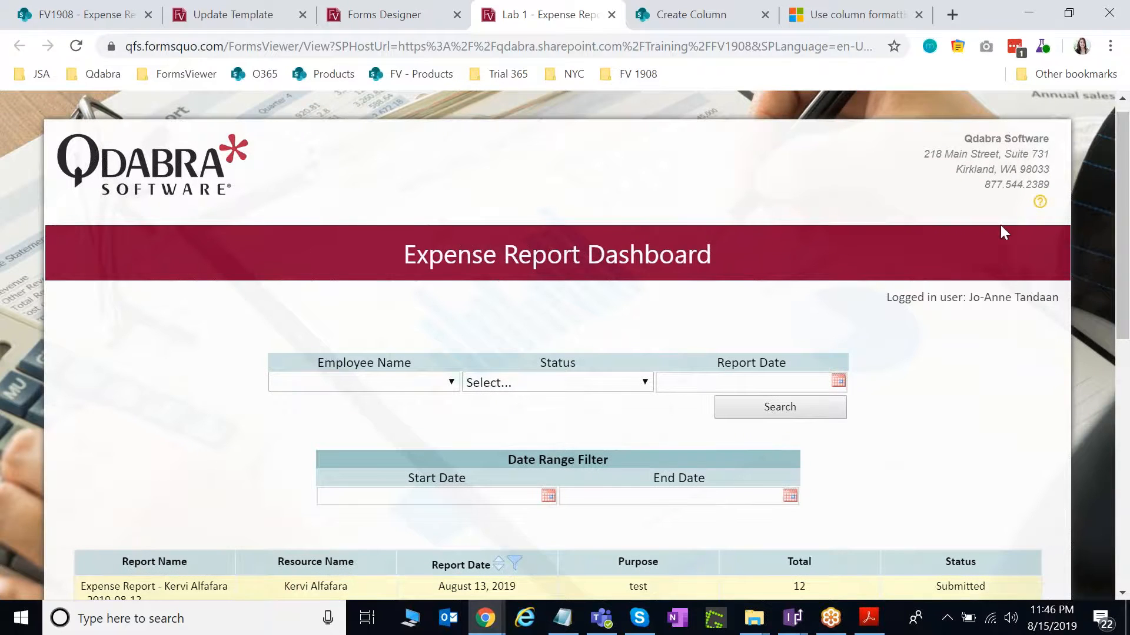
left_click(1040, 201)
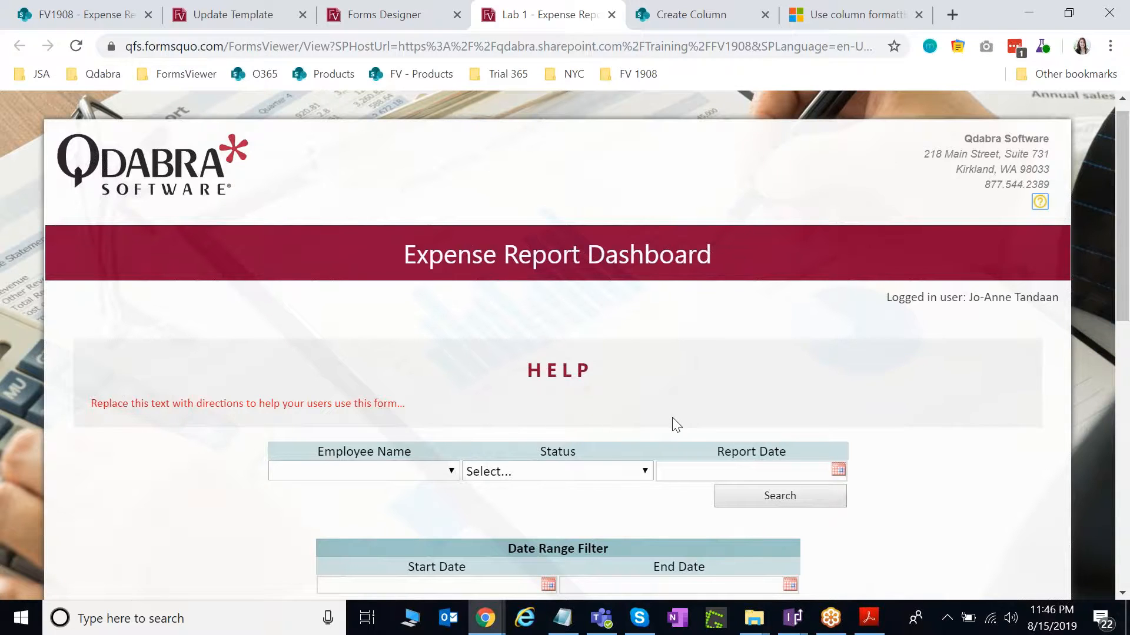
scroll(673, 424, "down", 1)
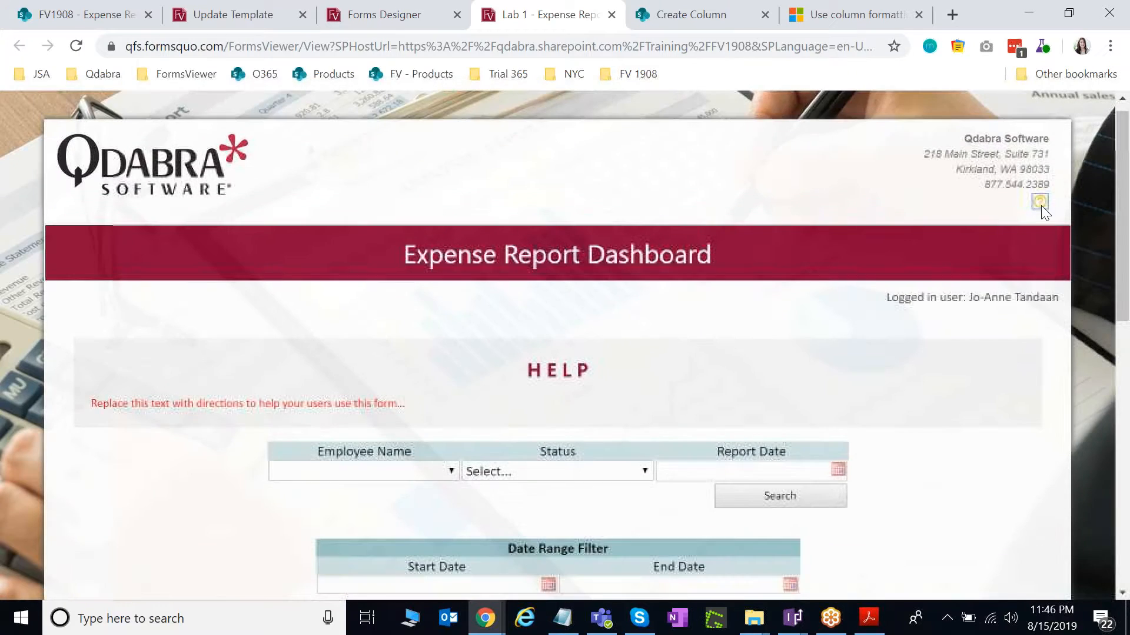
left_click(1040, 206)
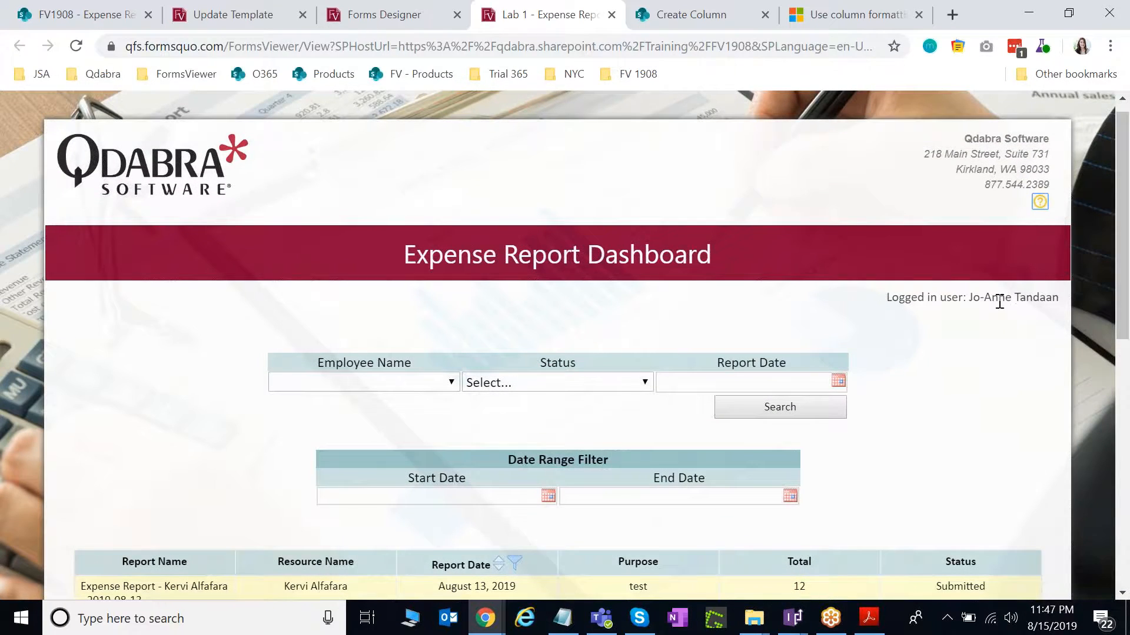
scroll(938, 336, "down", 1)
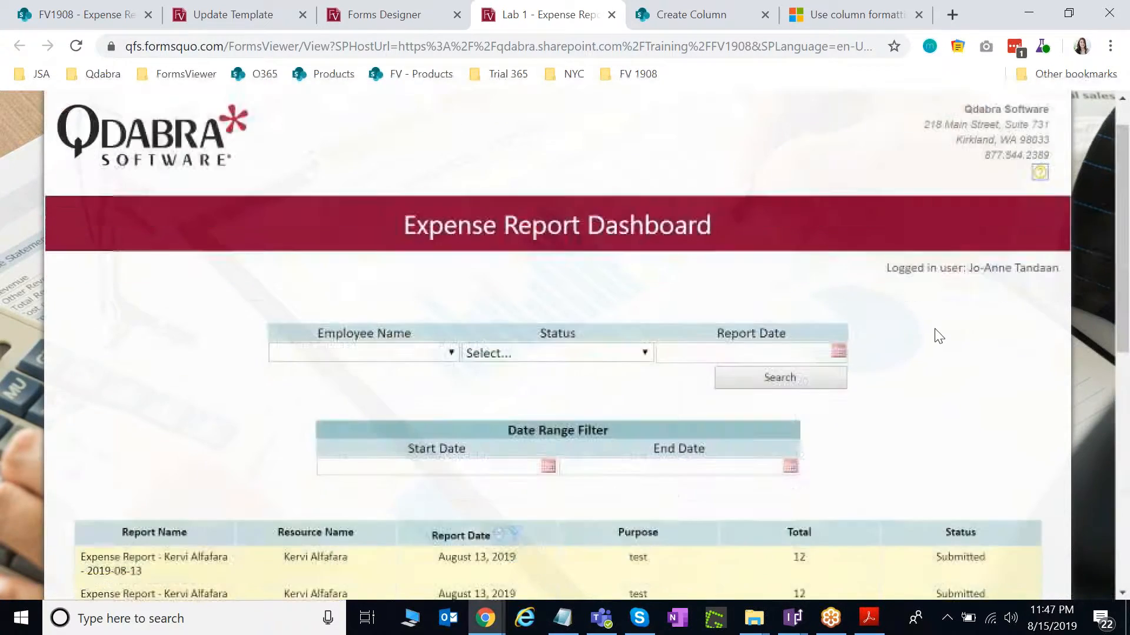
scroll(939, 336, "down", 5)
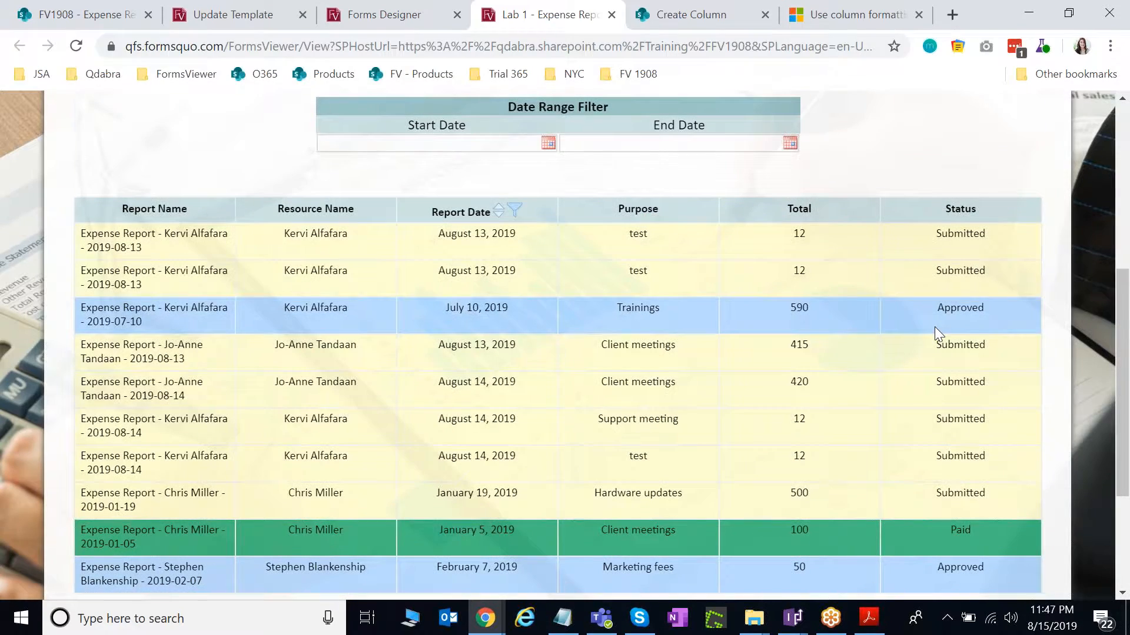
scroll(935, 327, "down", 3)
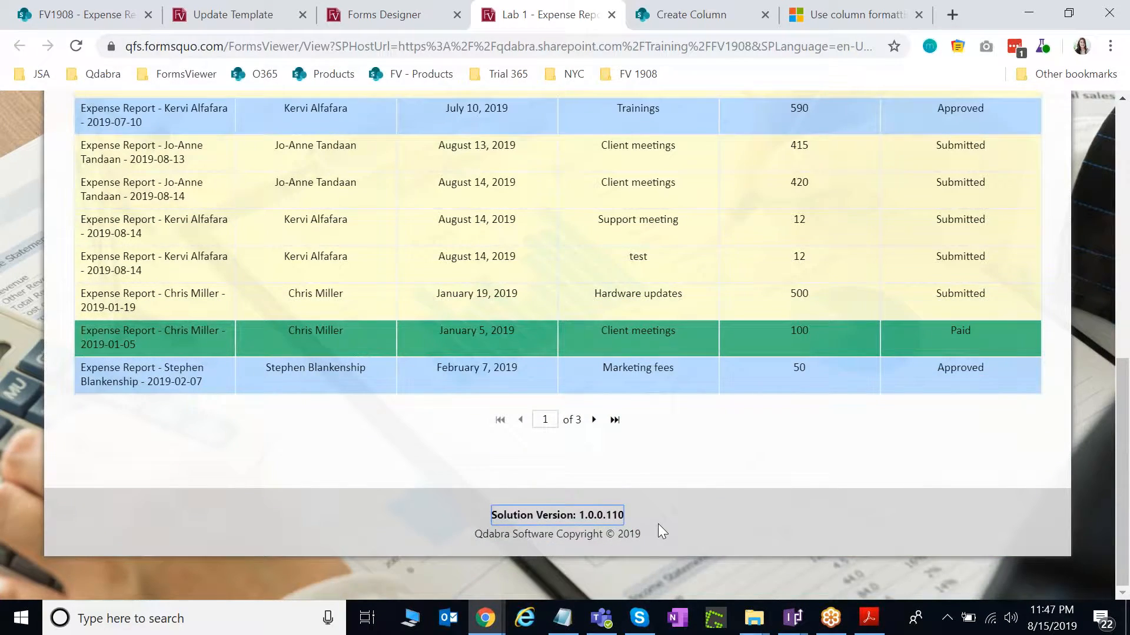
scroll(659, 525, "up", 10)
scroll(663, 533, "down", 6)
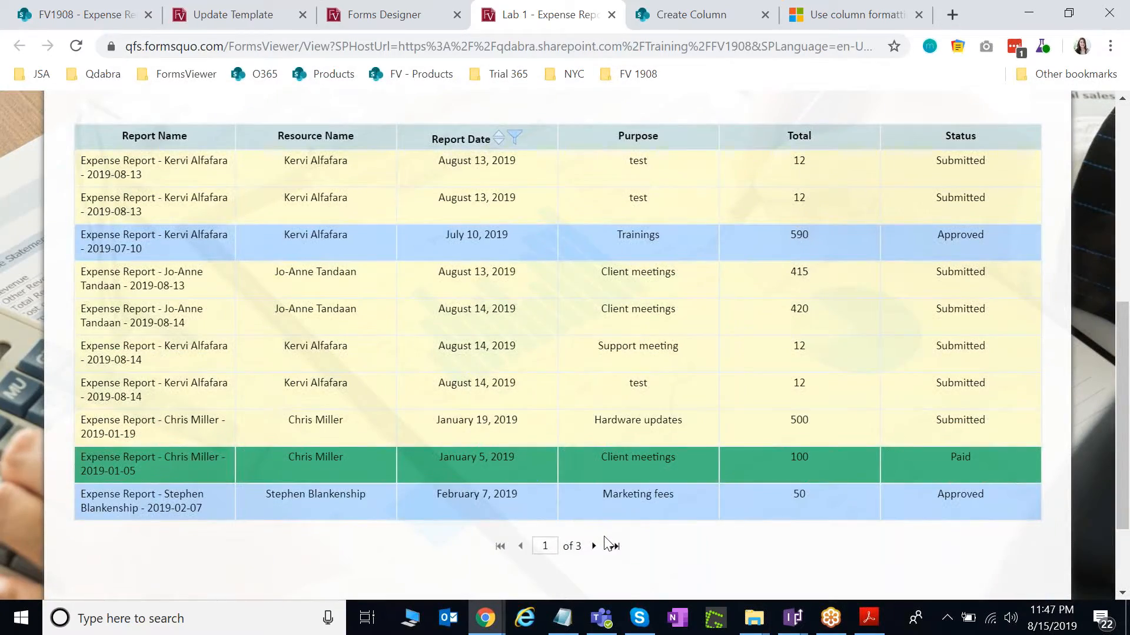
scroll(635, 532, "down", 2)
scroll(661, 520, "up", 6)
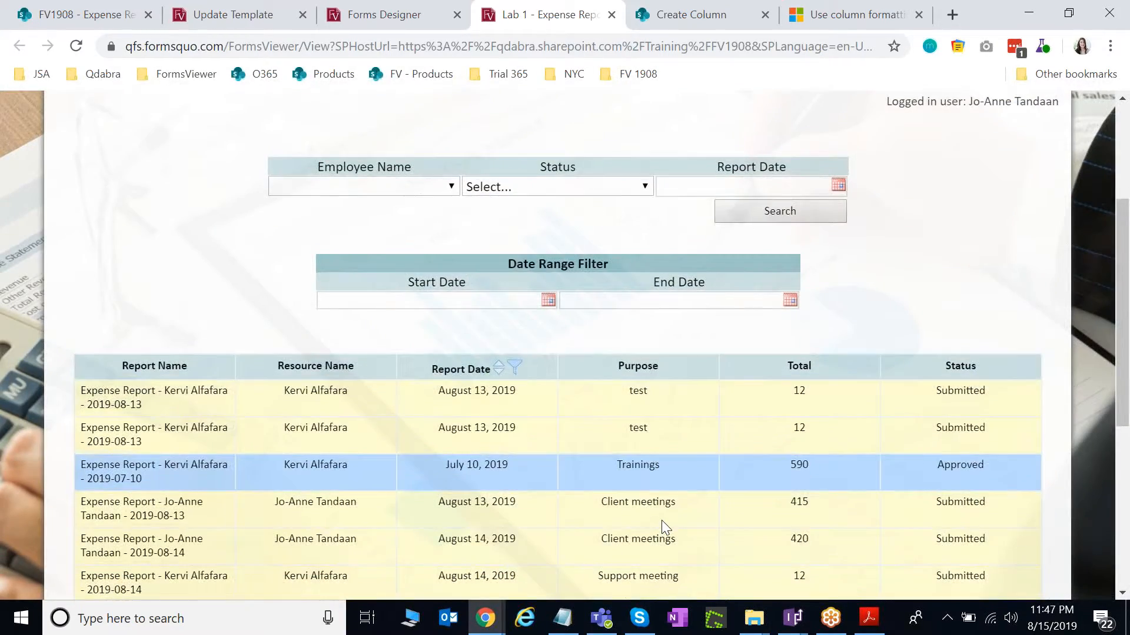
mouse_move(792, 618)
left_click(741, 576)
left_click(69, 74)
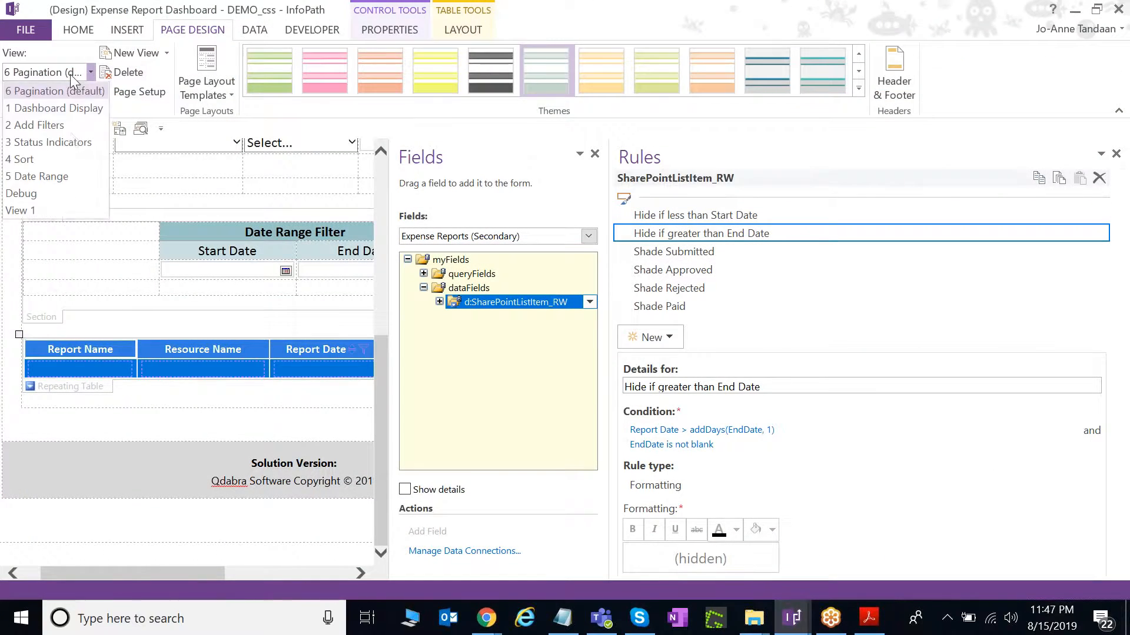
left_click(58, 194)
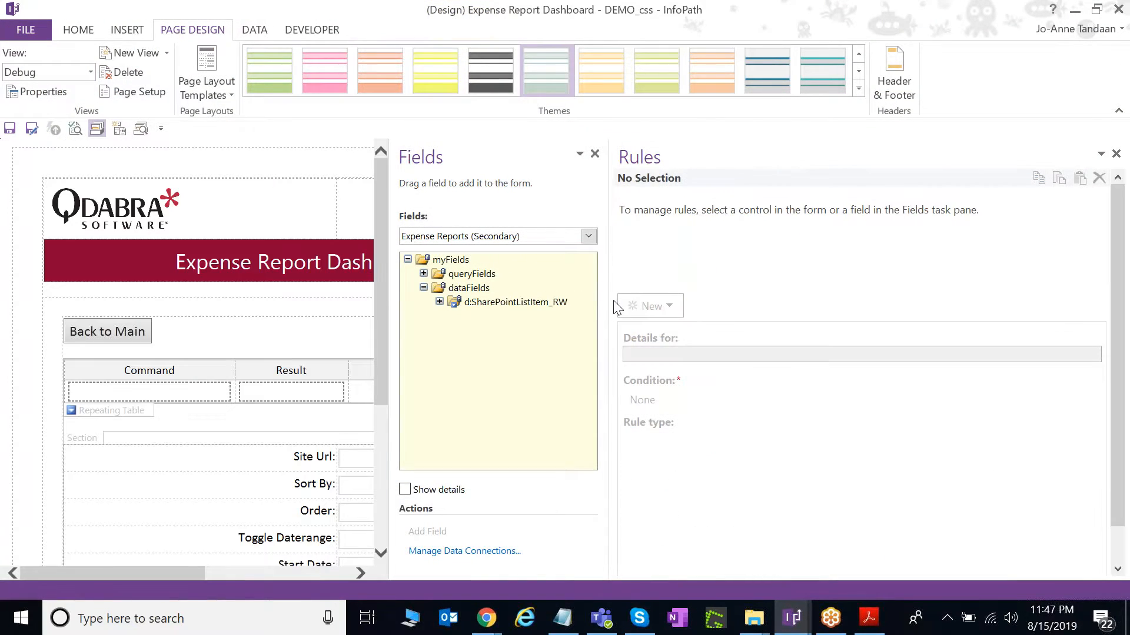
left_click_drag(613, 300, 991, 300)
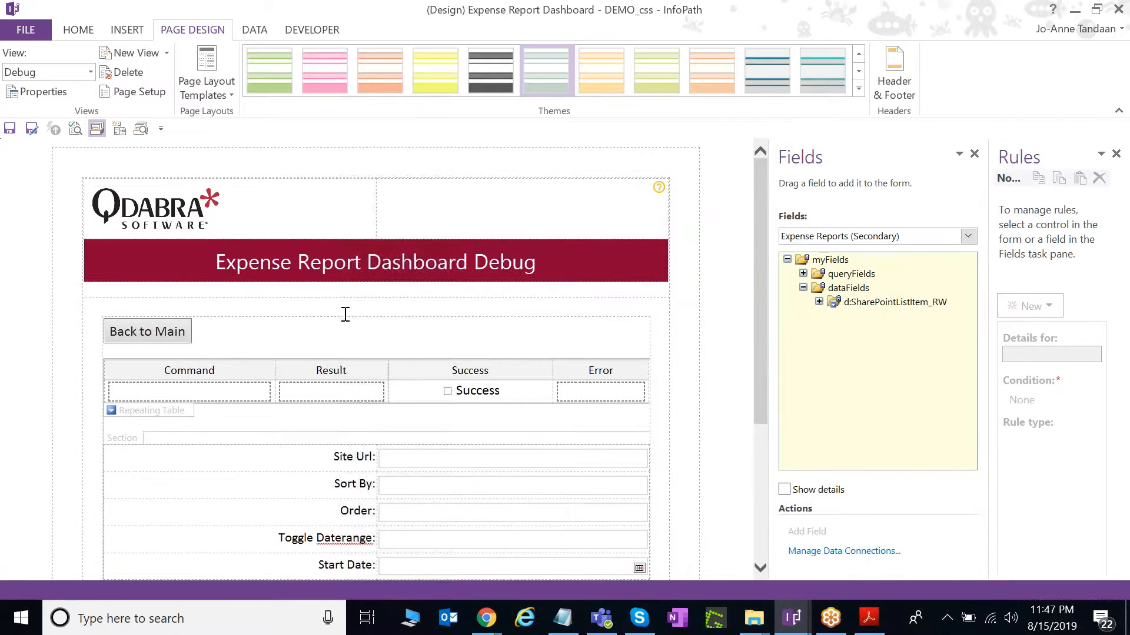
scroll(345, 315, "down", 2)
left_click(180, 349)
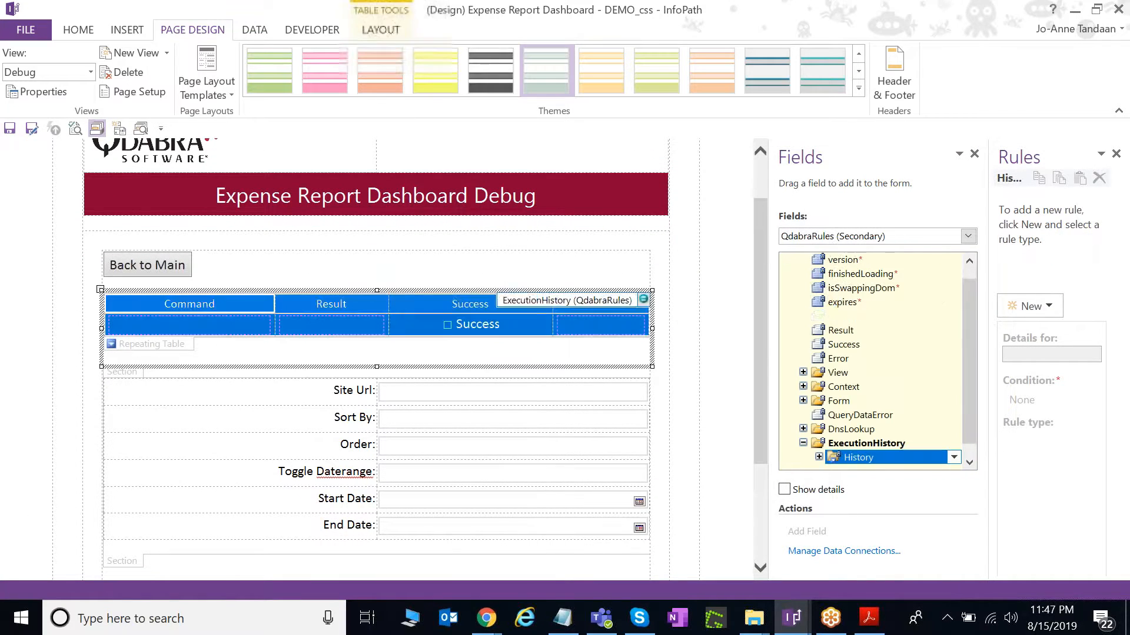
left_click_drag(863, 434, 834, 452)
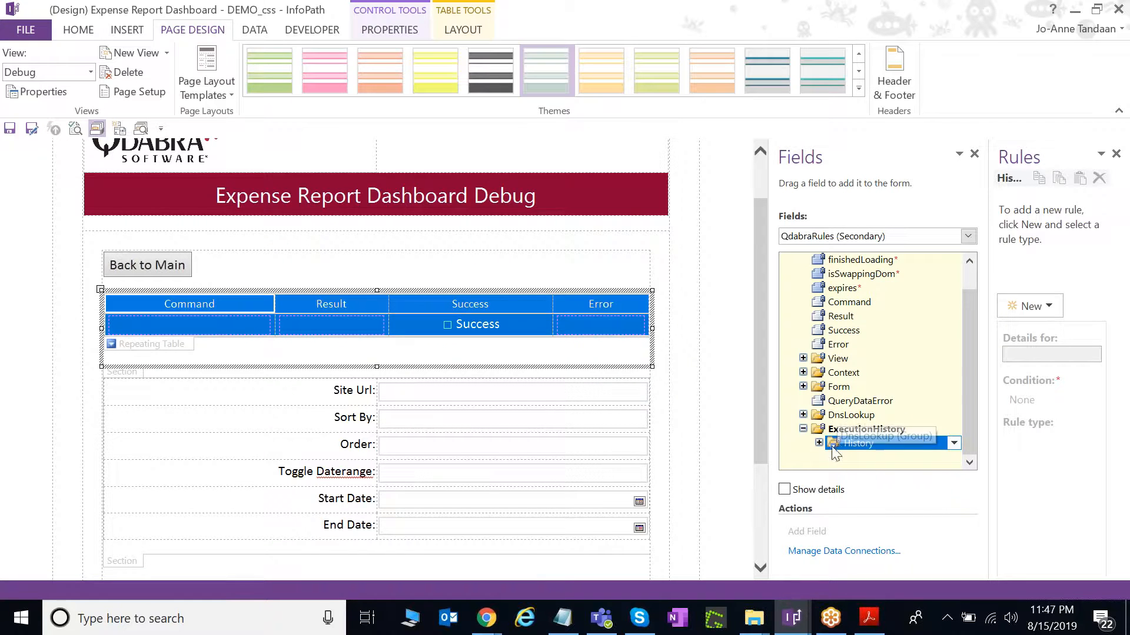
left_click(819, 445)
scroll(883, 445, "down", 1)
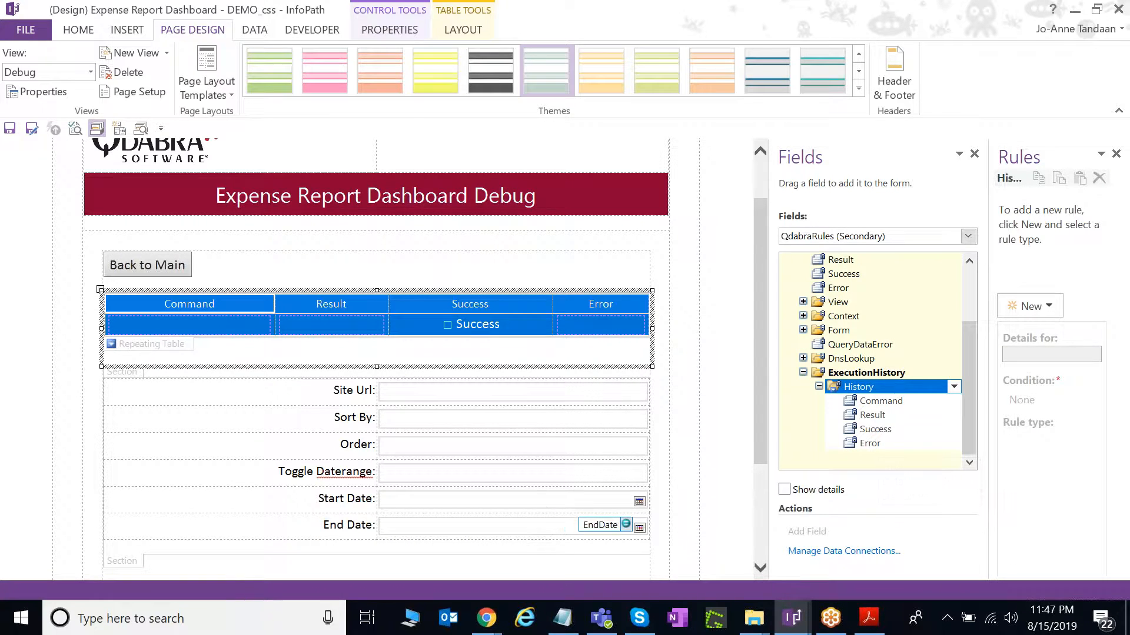
mouse_move(486, 618)
left_click(432, 568)
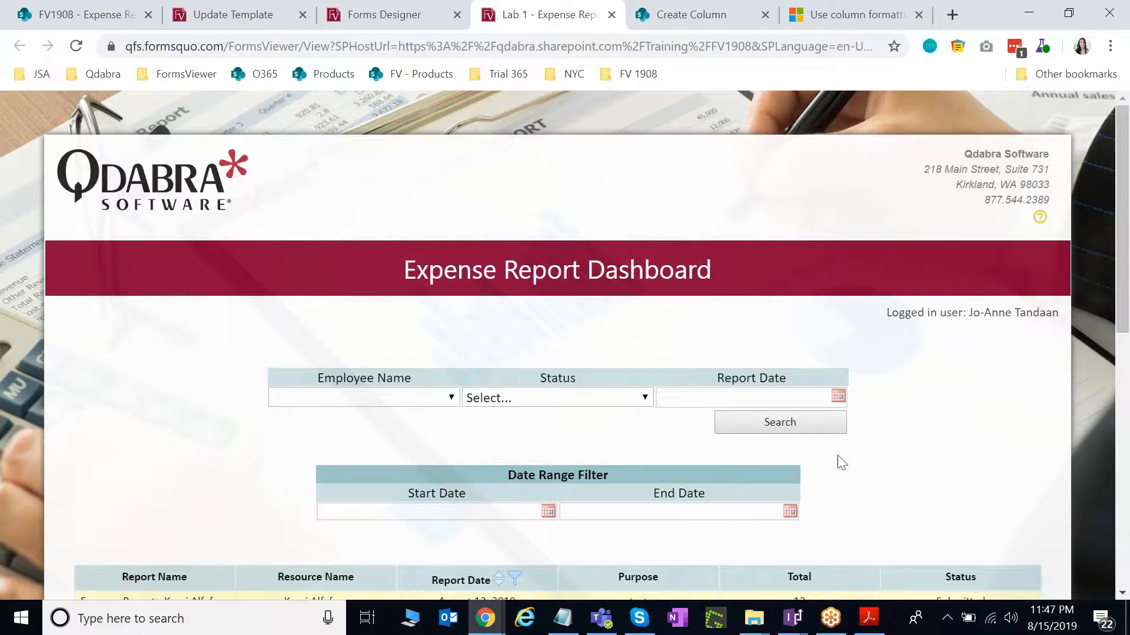
scroll(932, 471, "down", 2)
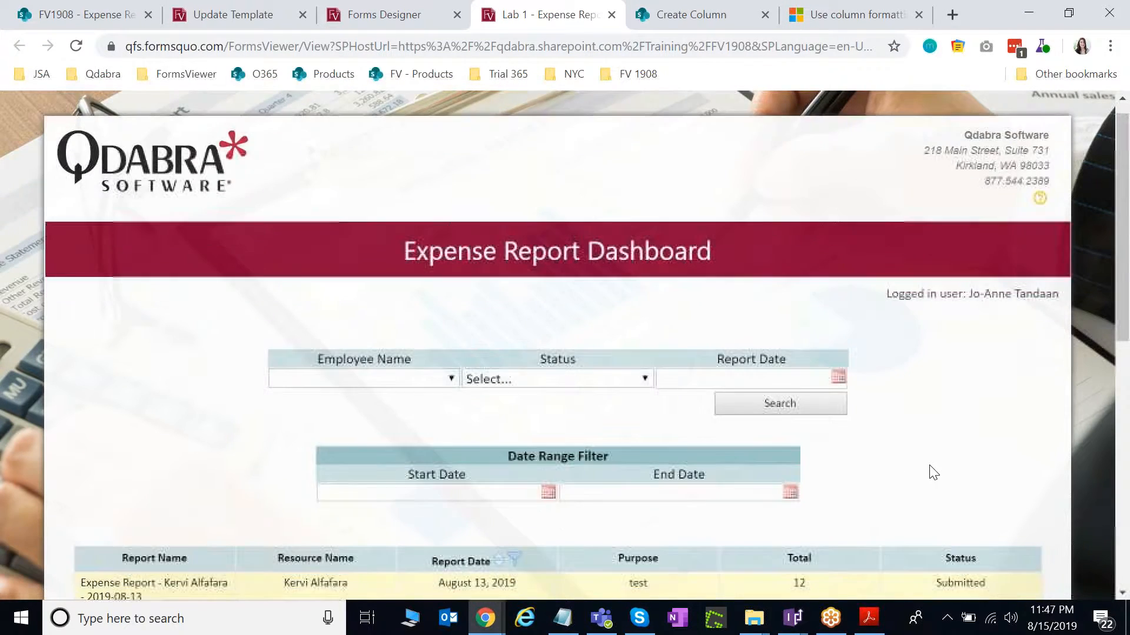
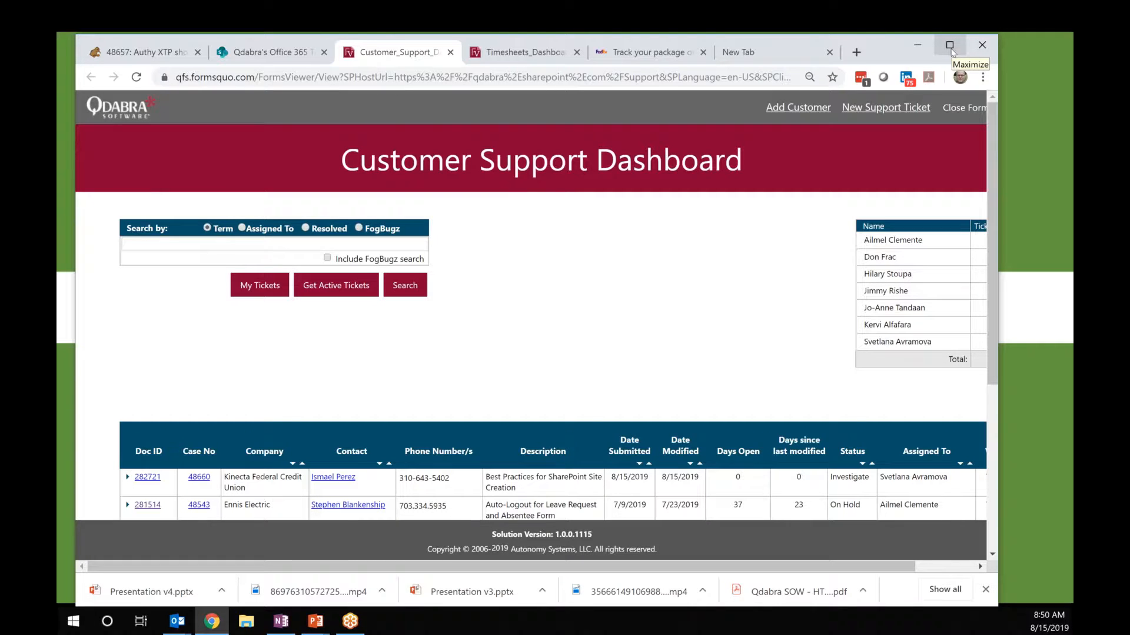
Maximize the browser and set the page zoom to 80% so the dashboard fits.
left_click(949, 46)
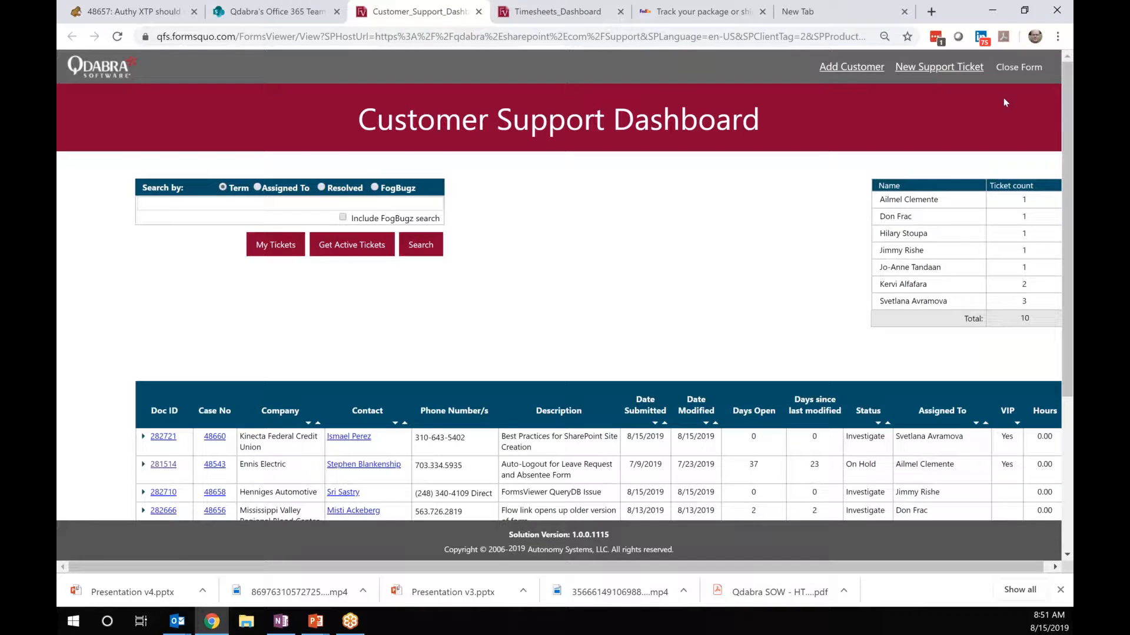
left_click(1057, 36)
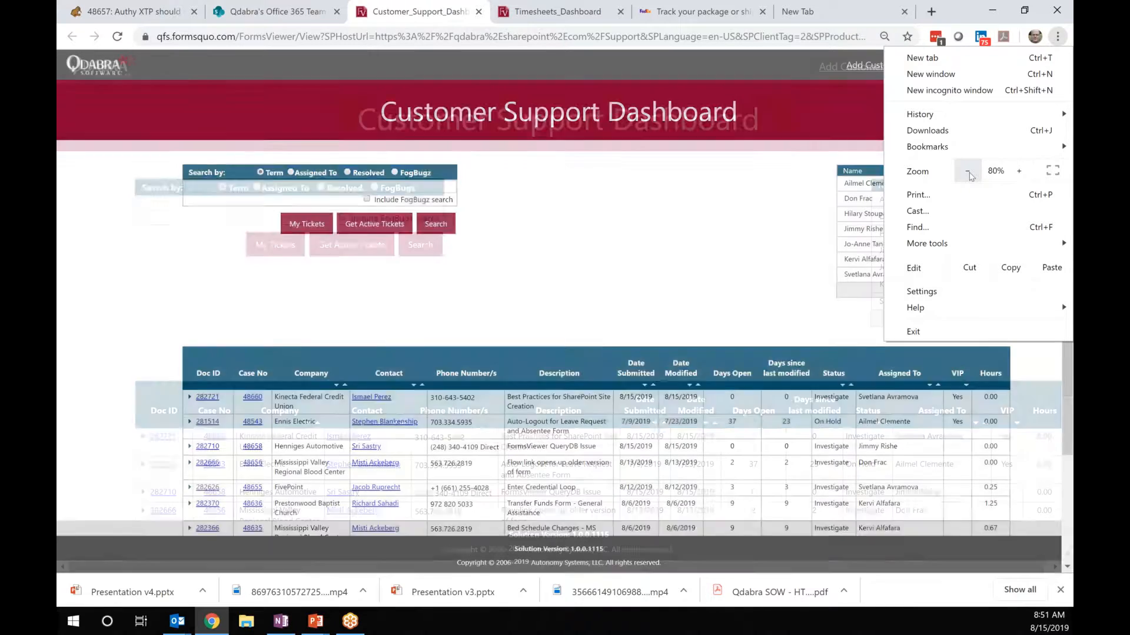
left_click(660, 297)
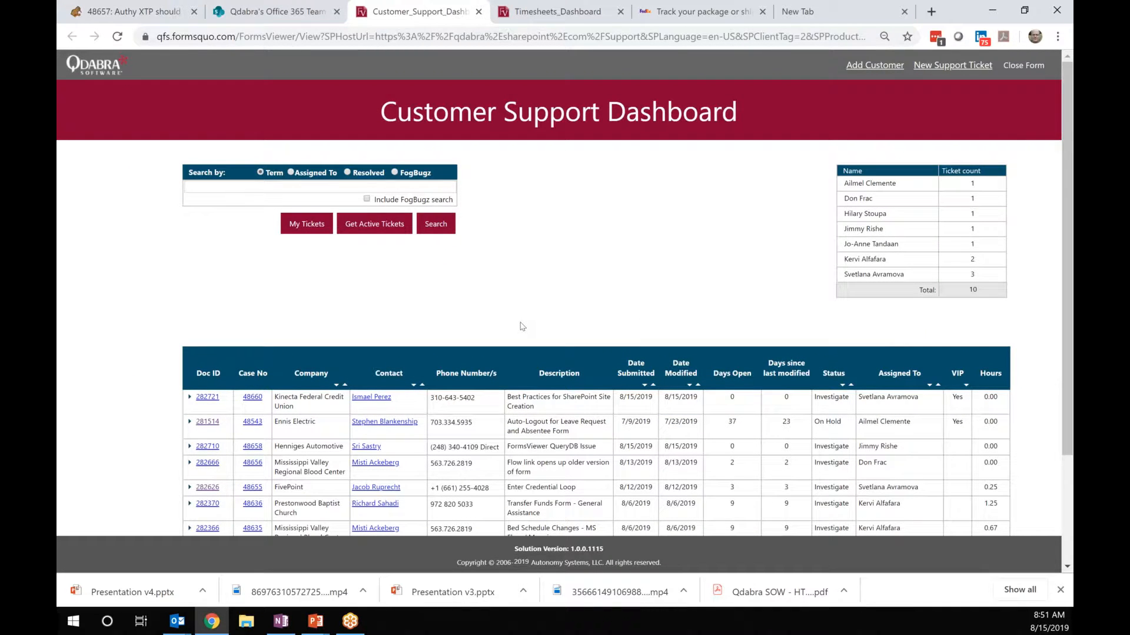
scroll(520, 326, "down", 1)
scroll(520, 326, "down", 1)
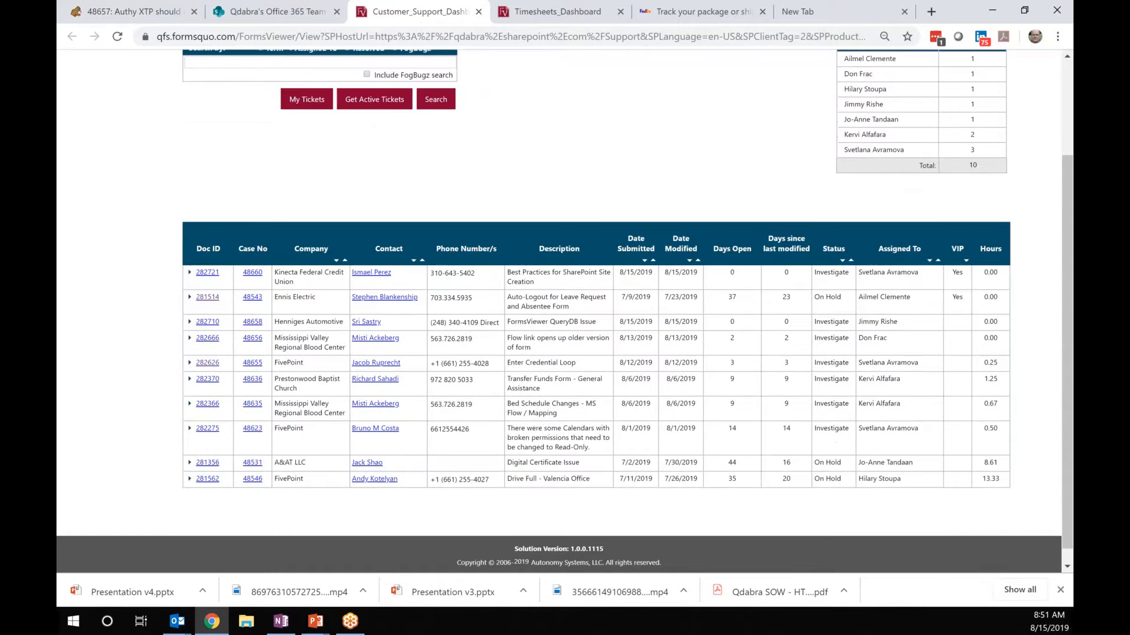
Expand and collapse ticket 282721, then open it in a new tab via its Doc ID link.
left_click(189, 272)
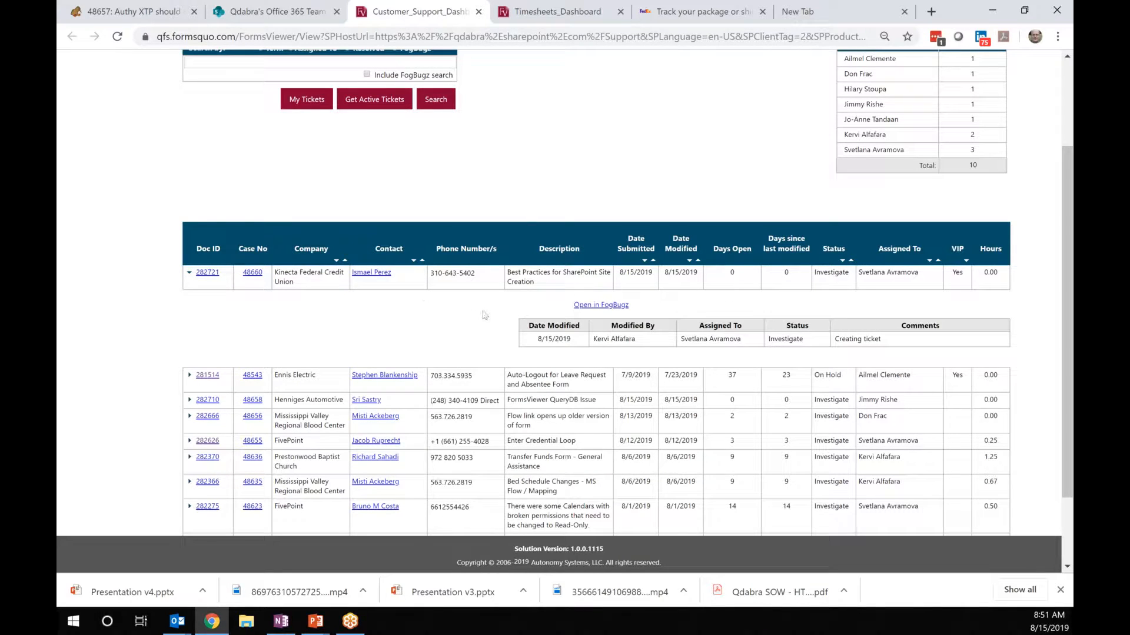
left_click(190, 274)
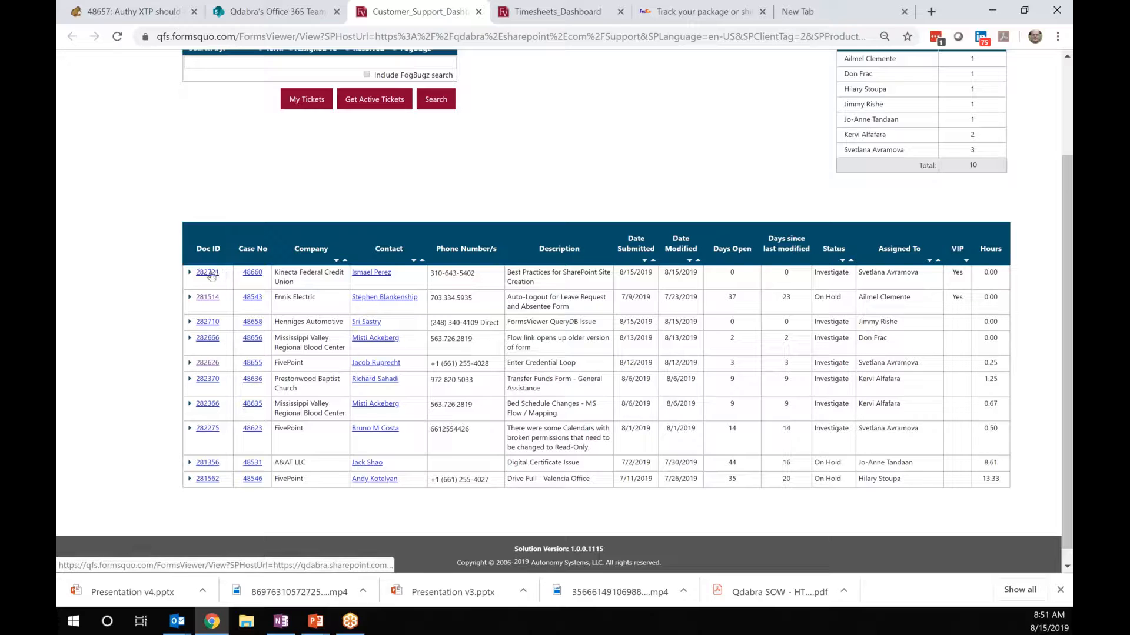
left_click(207, 273)
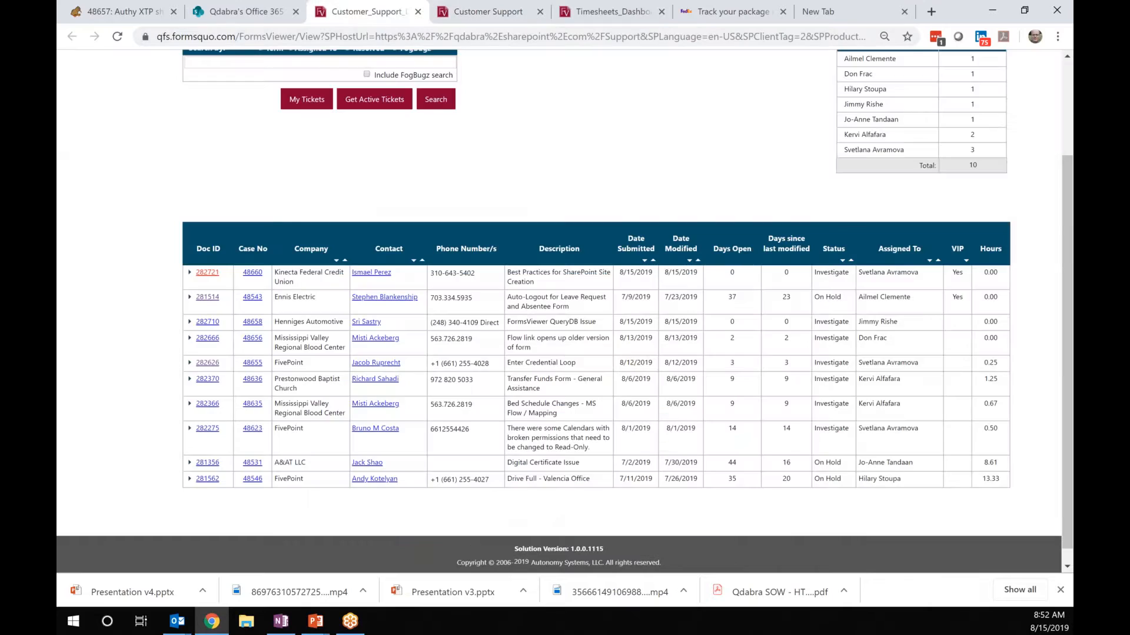
scroll(565, 294, "down", 2)
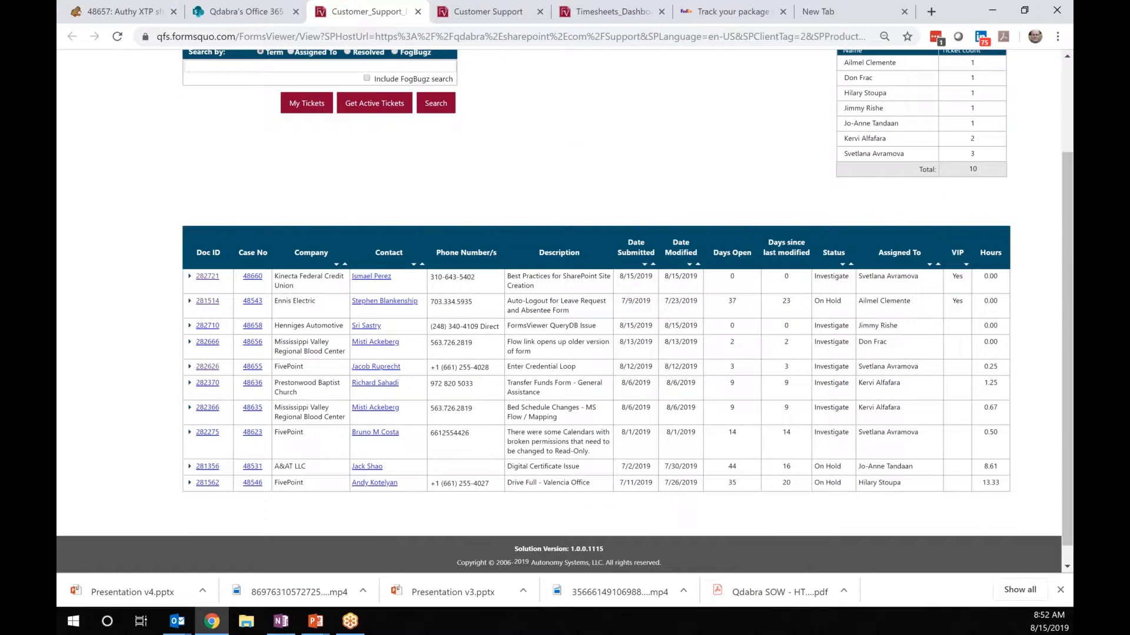
scroll(303, 192, "up", 2)
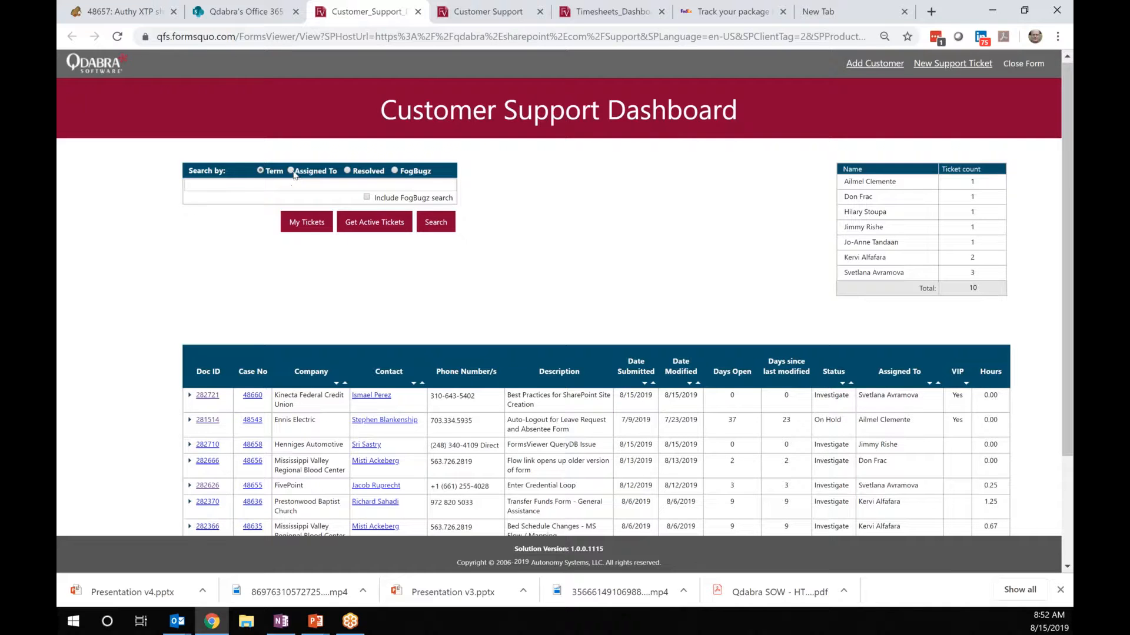
Filter the ticket list by Assigned To, choosing one support agent, and run the search.
left_click(292, 172)
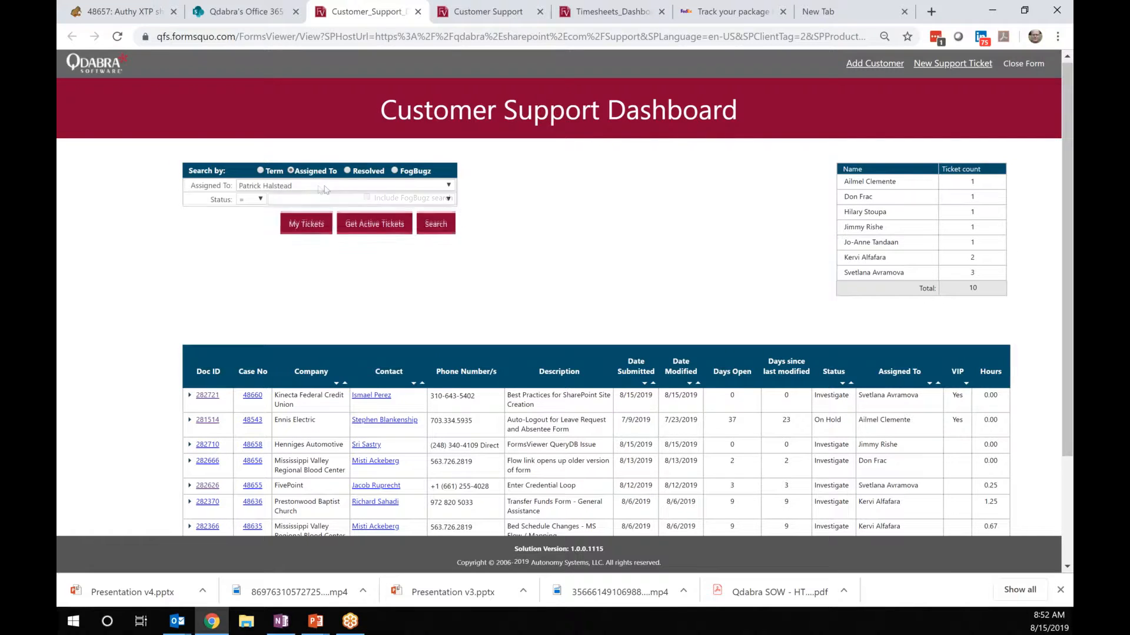
left_click(312, 187)
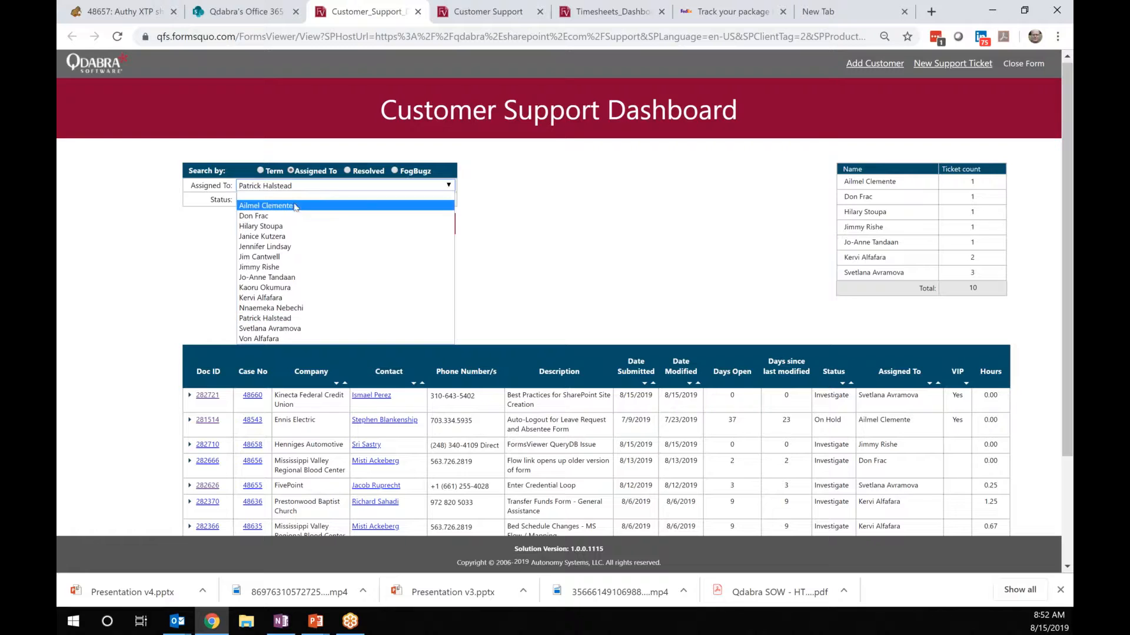
left_click(305, 329)
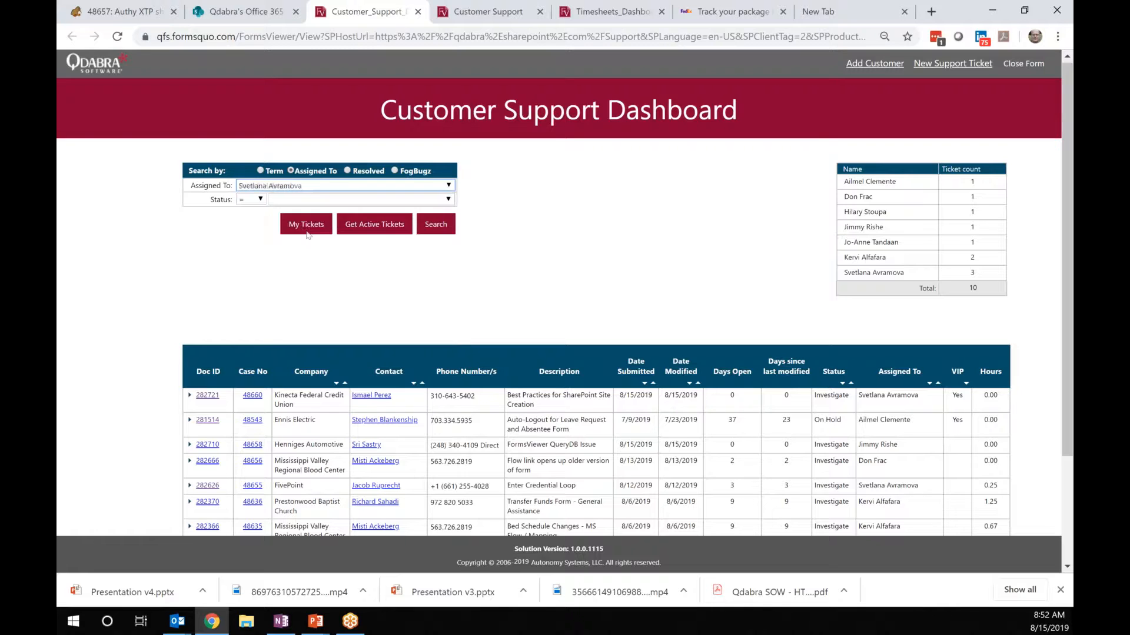
left_click(434, 225)
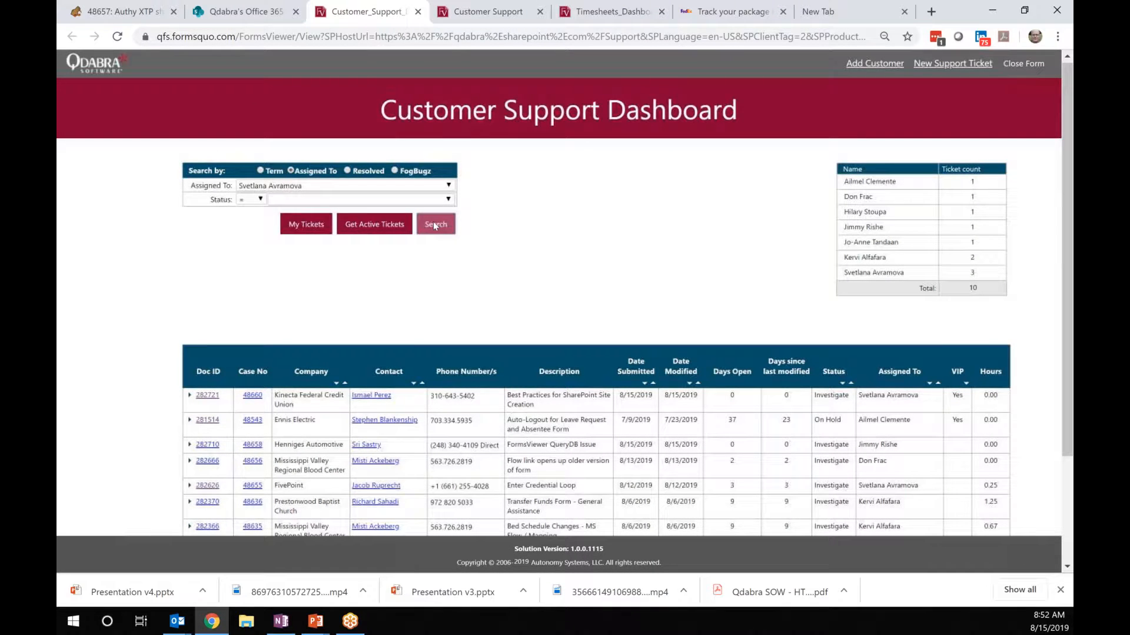
left_click(434, 225)
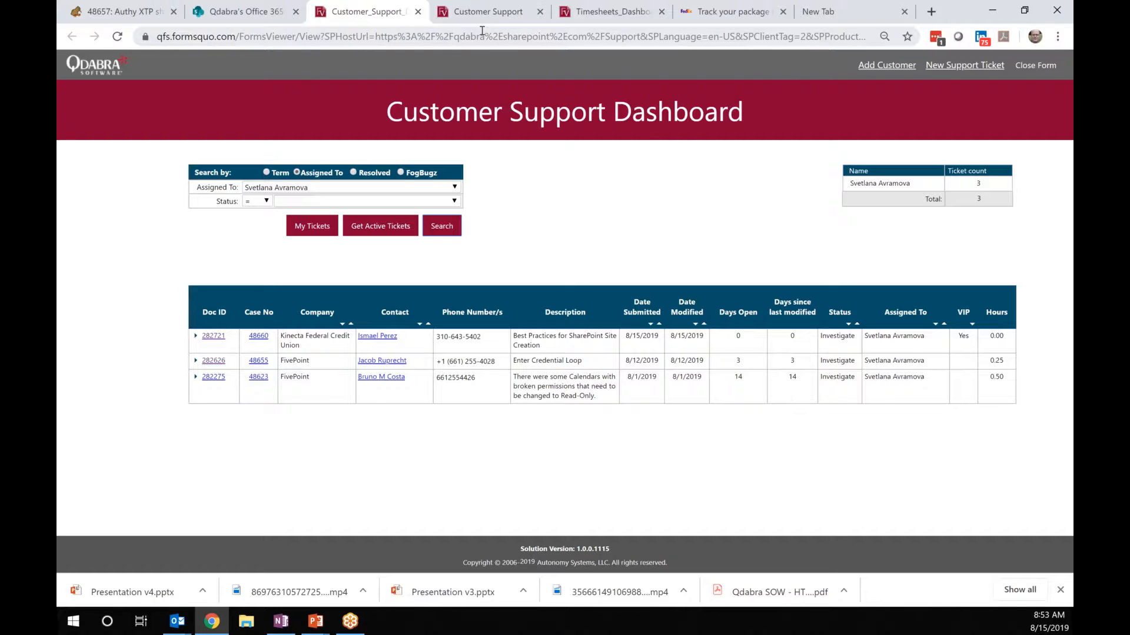
Go to the SharePoint home page and open the Customer Contact Dashboard tile.
left_click(236, 18)
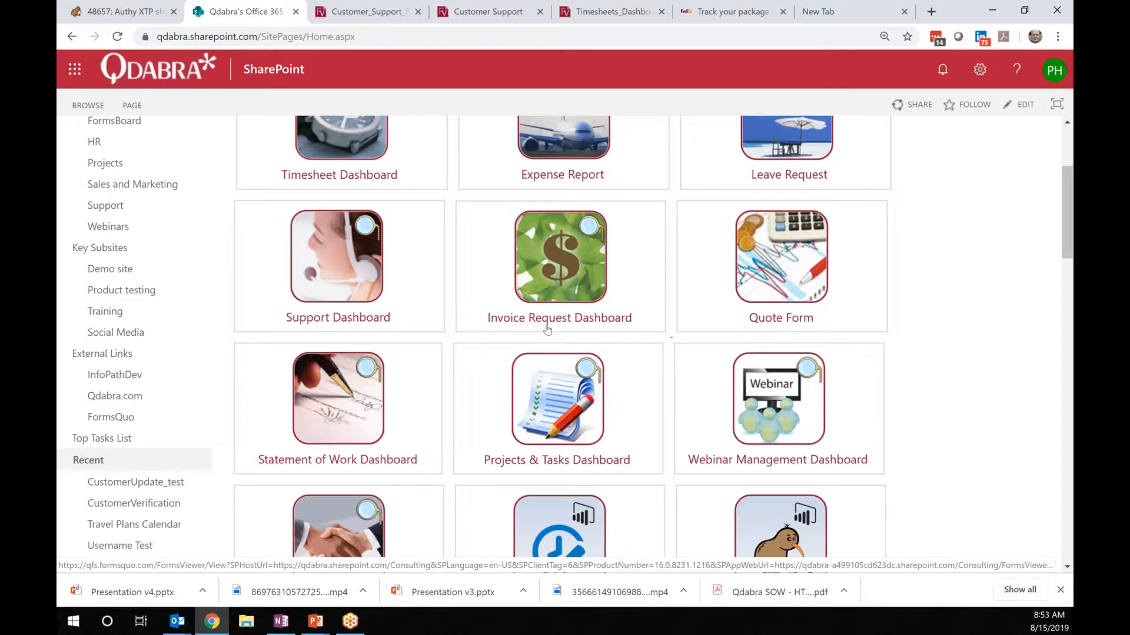
scroll(547, 330, "down", 1)
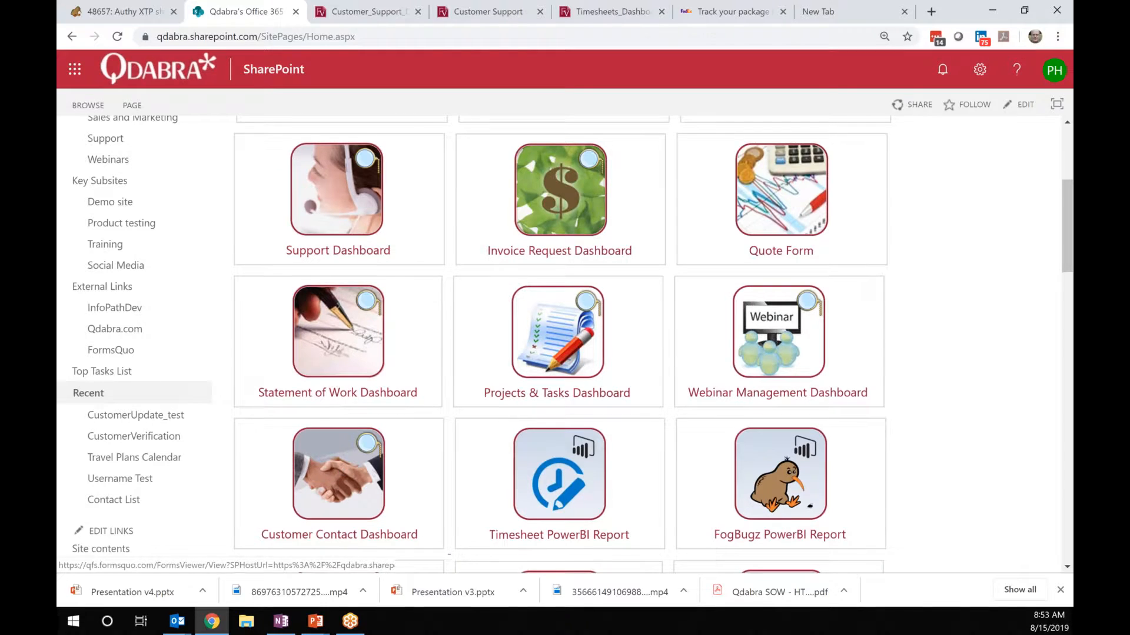
left_click(341, 468)
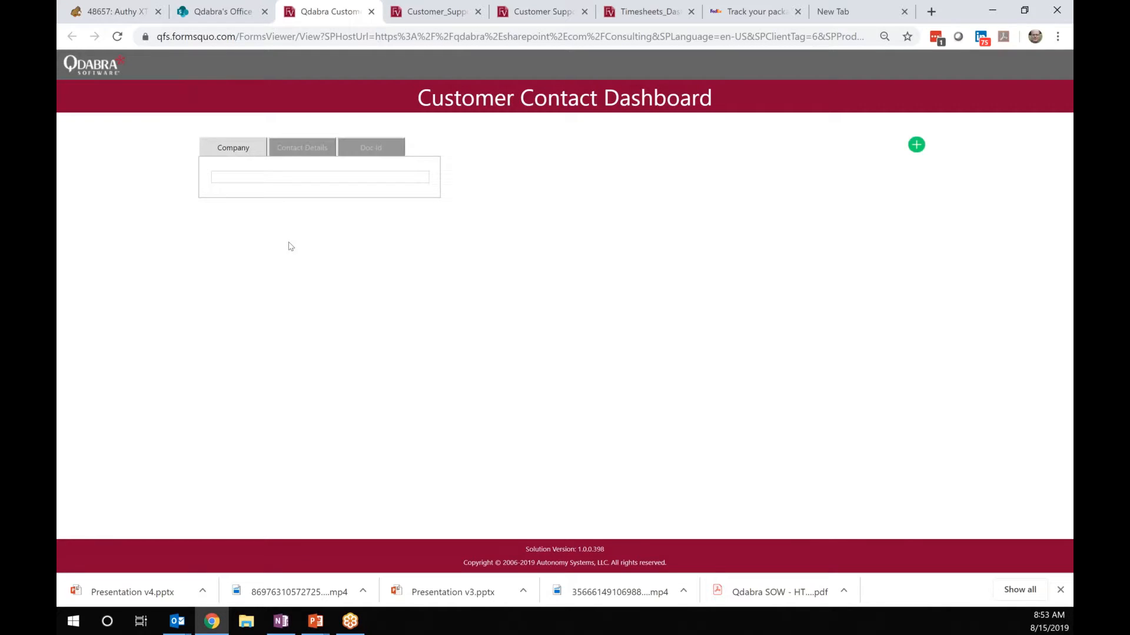
Search contacts for company 'Henniges', review the results, then close the dashboard tab.
left_click(284, 177)
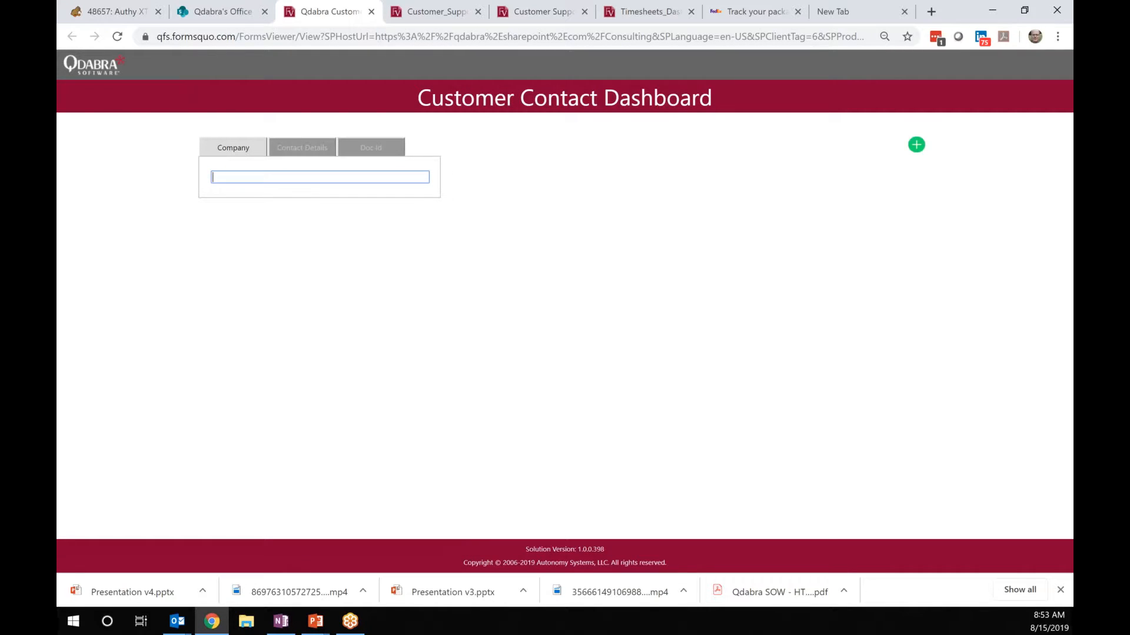
type("Henniges")
key("Tab")
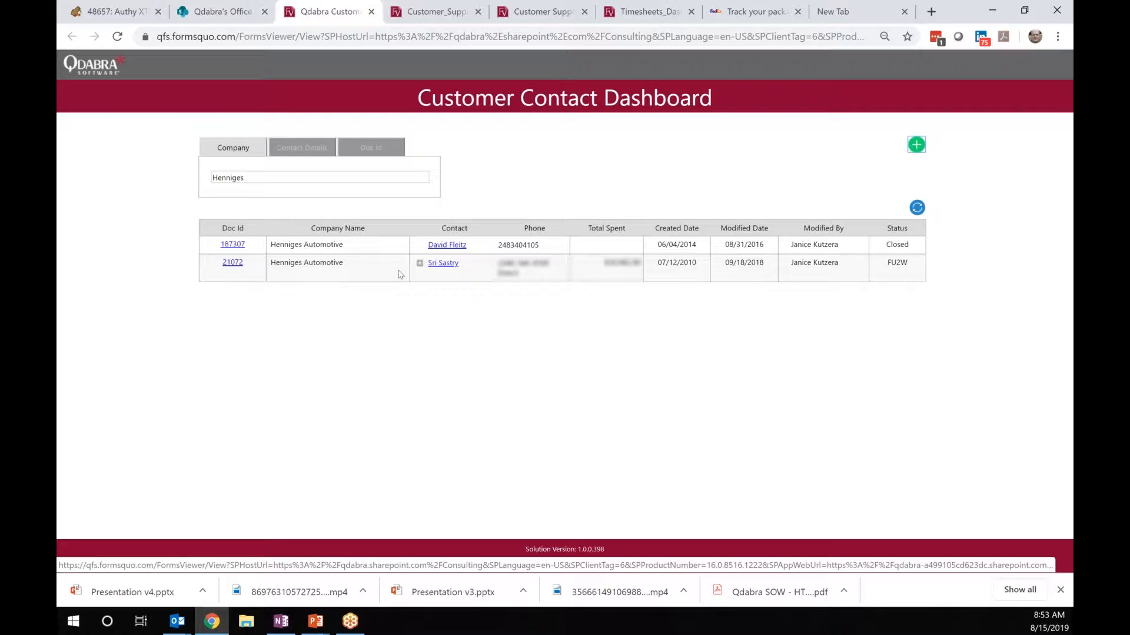
key("ctrl+w")
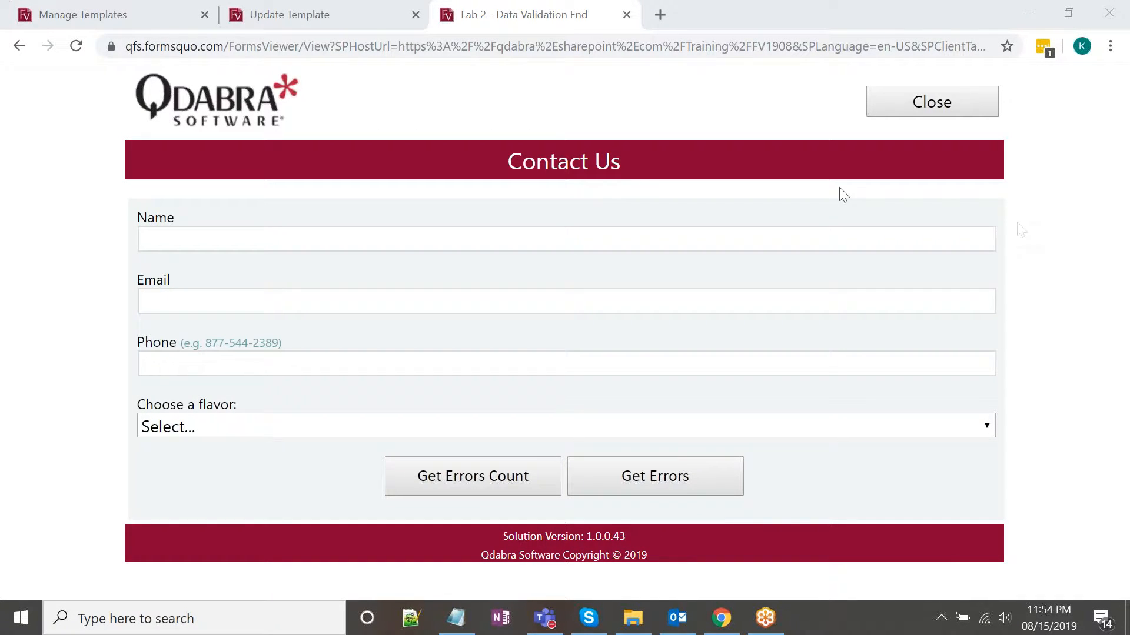
Bring the Lab 2 form forward and click through the empty Name, Email and Phone fields.
left_click(570, 9)
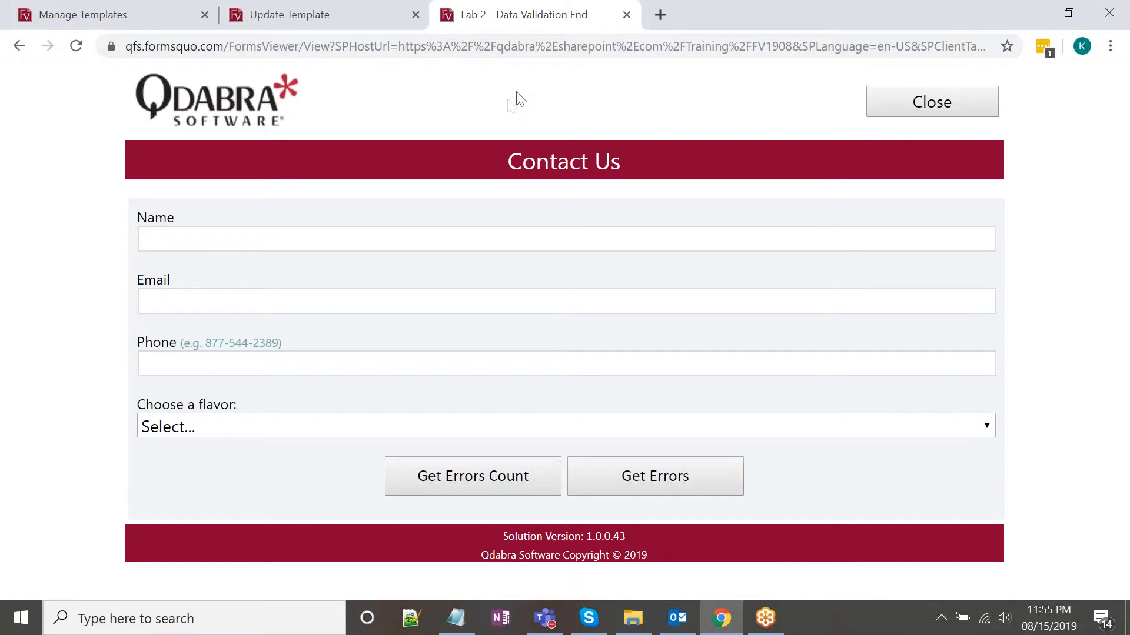
left_click(318, 231)
left_click(411, 101)
left_click(330, 238)
left_click(315, 294)
left_click(301, 241)
left_click(295, 294)
left_click(295, 226)
left_click(296, 297)
left_click(296, 244)
left_click(294, 296)
left_click(283, 239)
left_click(309, 303)
left_click(312, 358)
left_click(298, 291)
left_click(290, 237)
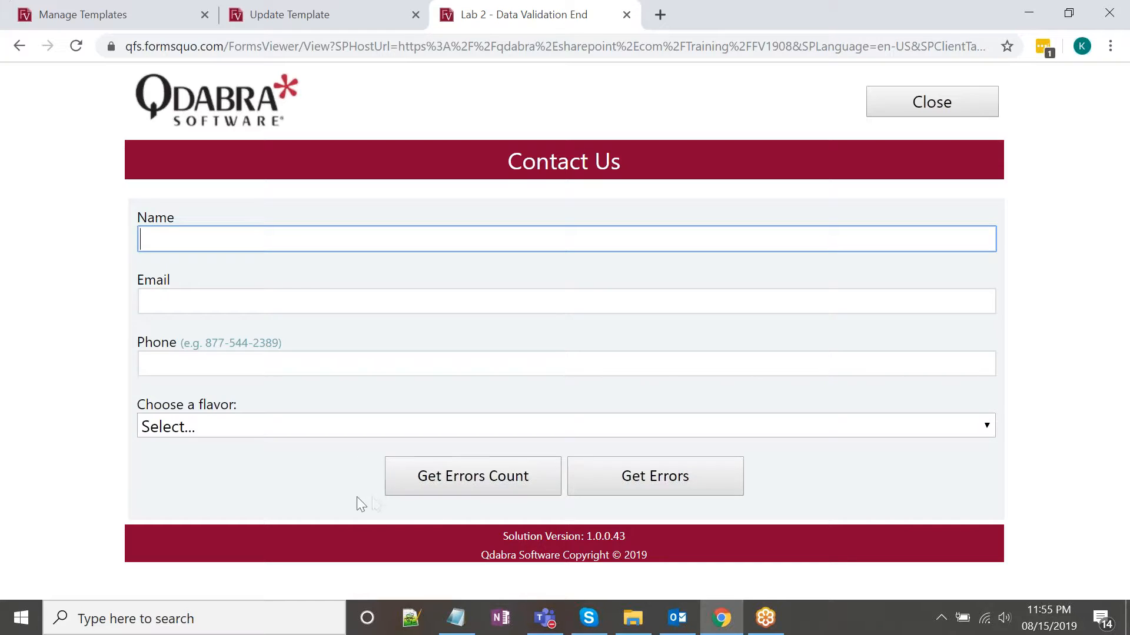
Run Get Errors Count on the blank form to show the 4 errors found banner.
left_click(472, 476)
scroll(440, 395, "down", 1)
scroll(440, 395, "up", 1)
scroll(440, 396, "down", 1)
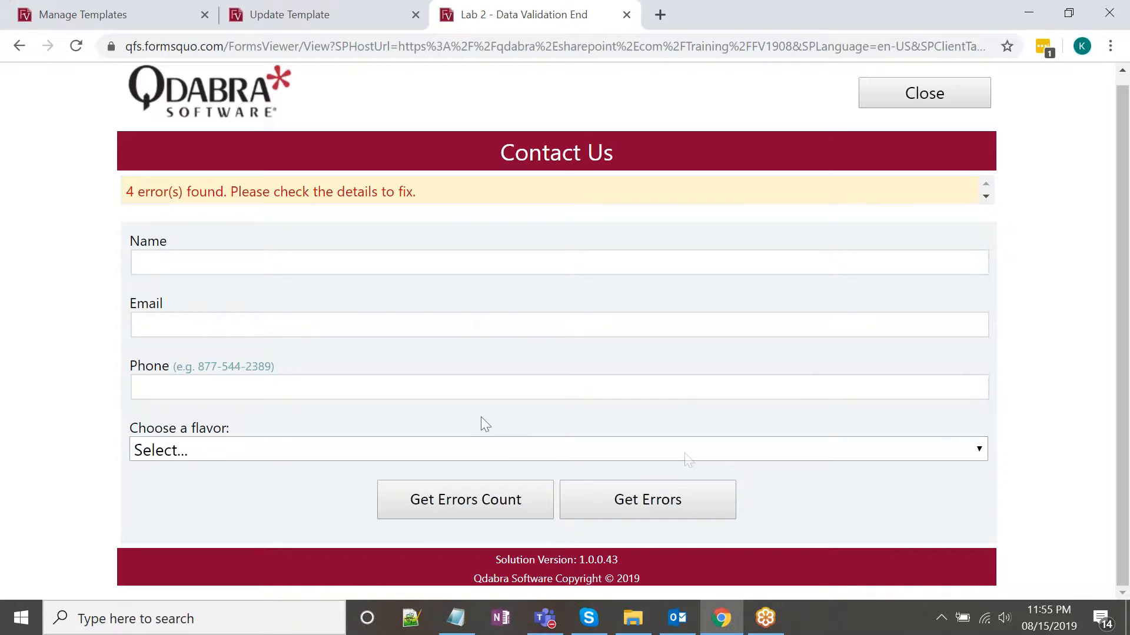
List the details of each validation error with Get Errors.
left_click(670, 506)
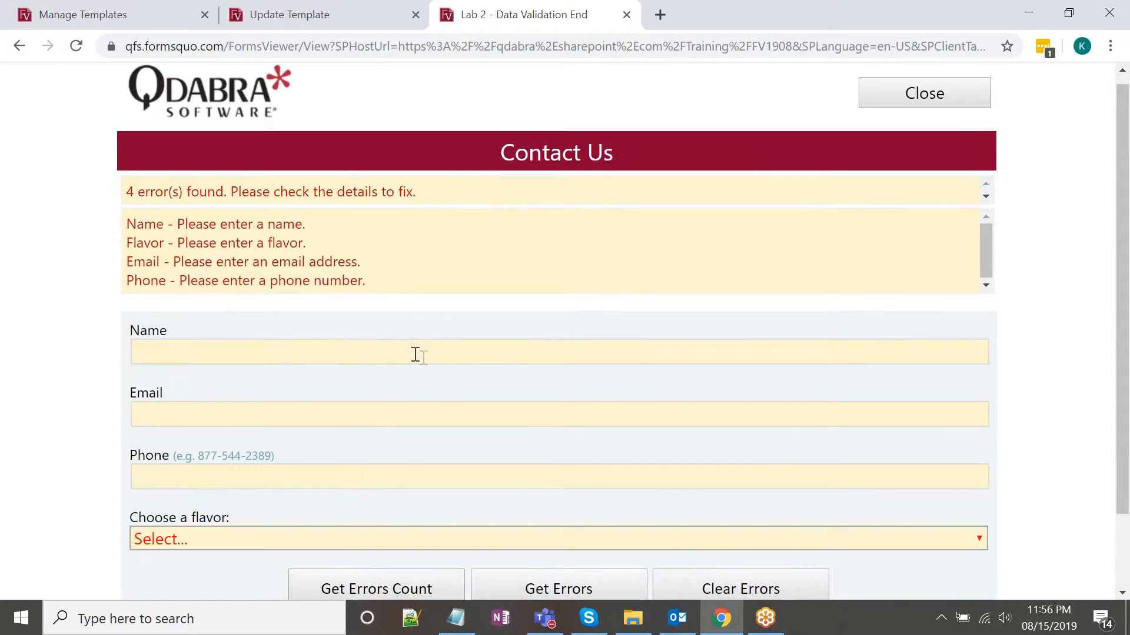
scroll(413, 340, "down", 2)
scroll(413, 339, "up", 2)
left_click_drag(984, 239, 984, 230)
scroll(308, 260, "down", 2)
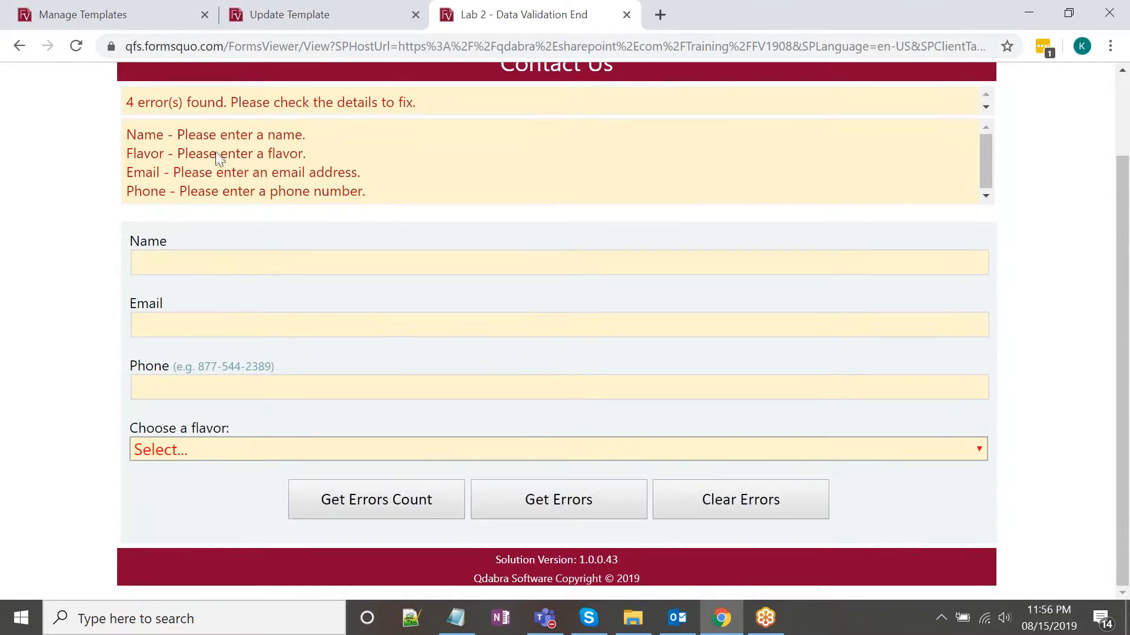
Click through the Name, Email and Phone fields to view their validation messages.
left_click(235, 263)
left_click(241, 328)
left_click(242, 392)
left_click(238, 432)
left_click(281, 320)
key("shift+Tab")
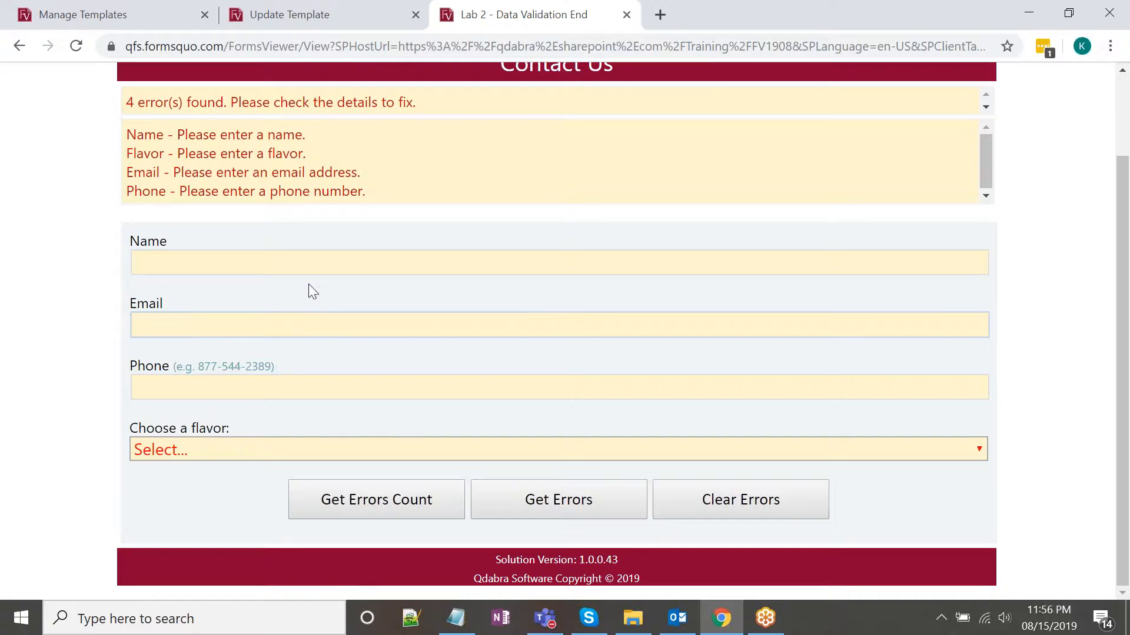
scroll(407, 298, "up", 1)
scroll(409, 294, "down", 1)
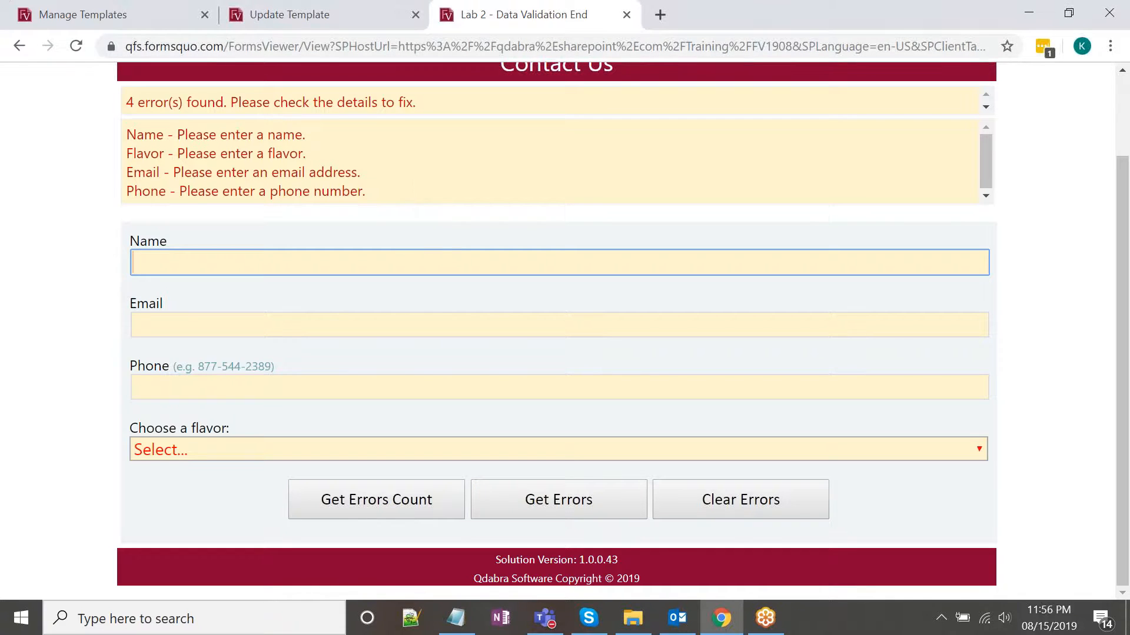
Clear all validation errors and show the command log below the form.
left_click(782, 501)
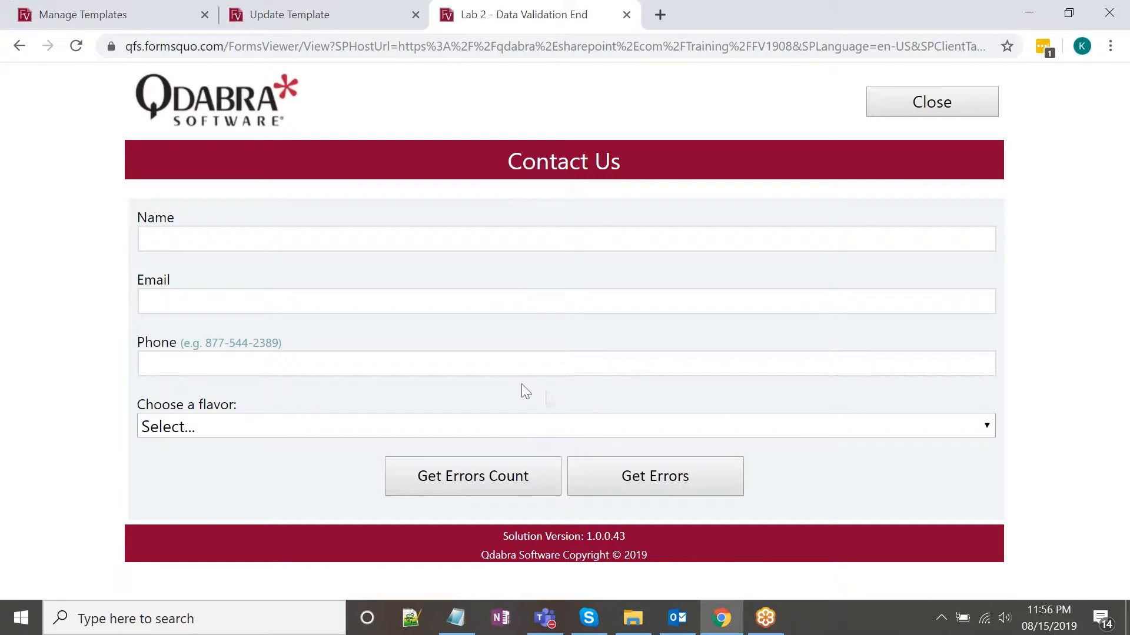
left_click(592, 533)
scroll(525, 388, "down", 1)
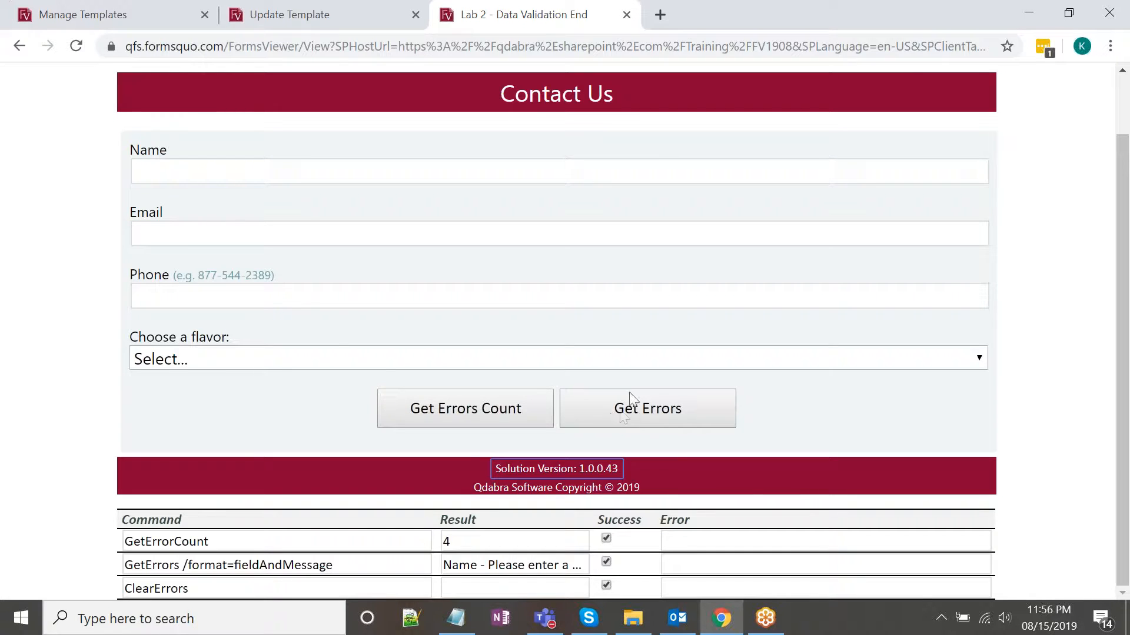
Zoom Chrome out to 80% and select the GetErrorCount, GetErrors and ClearErrors log entries.
left_click(1118, 213)
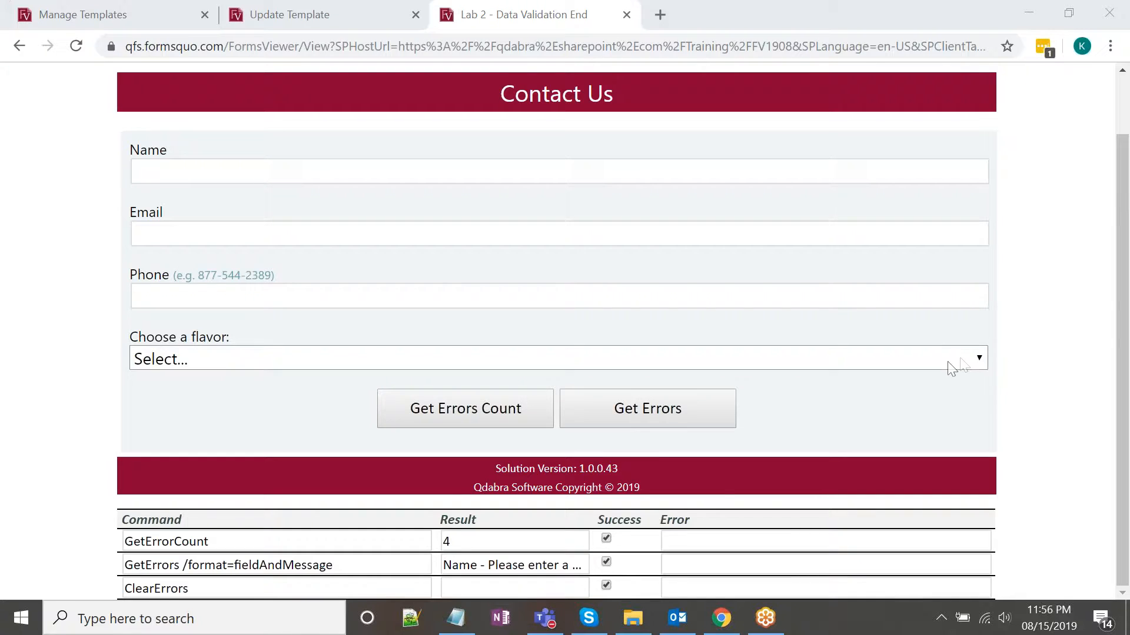
key("ctrl+minus")
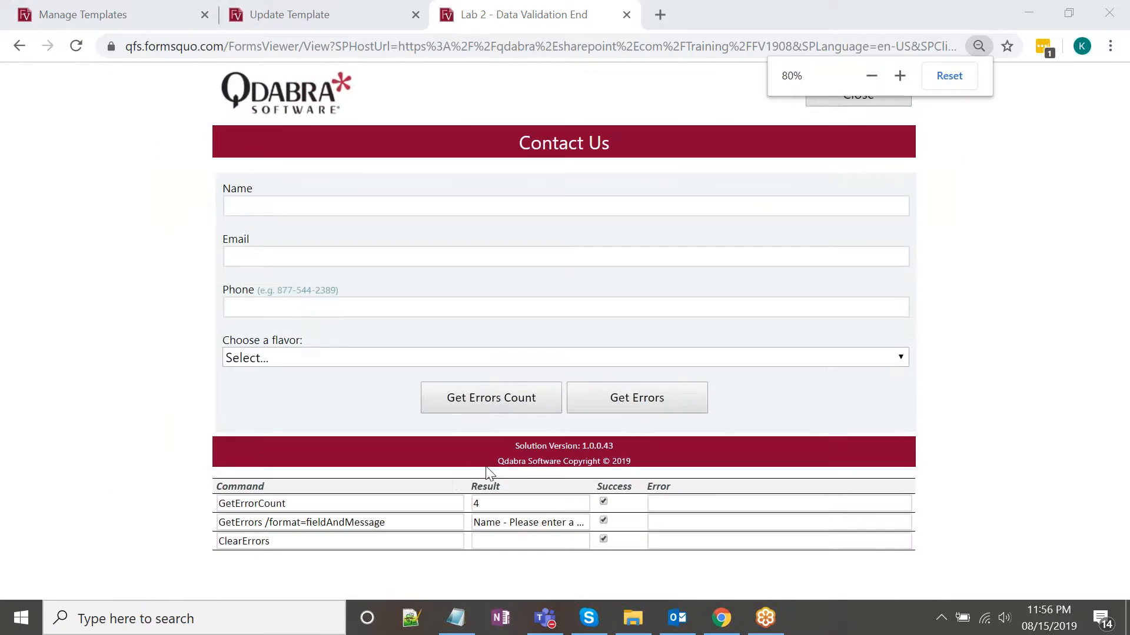
left_click(421, 505)
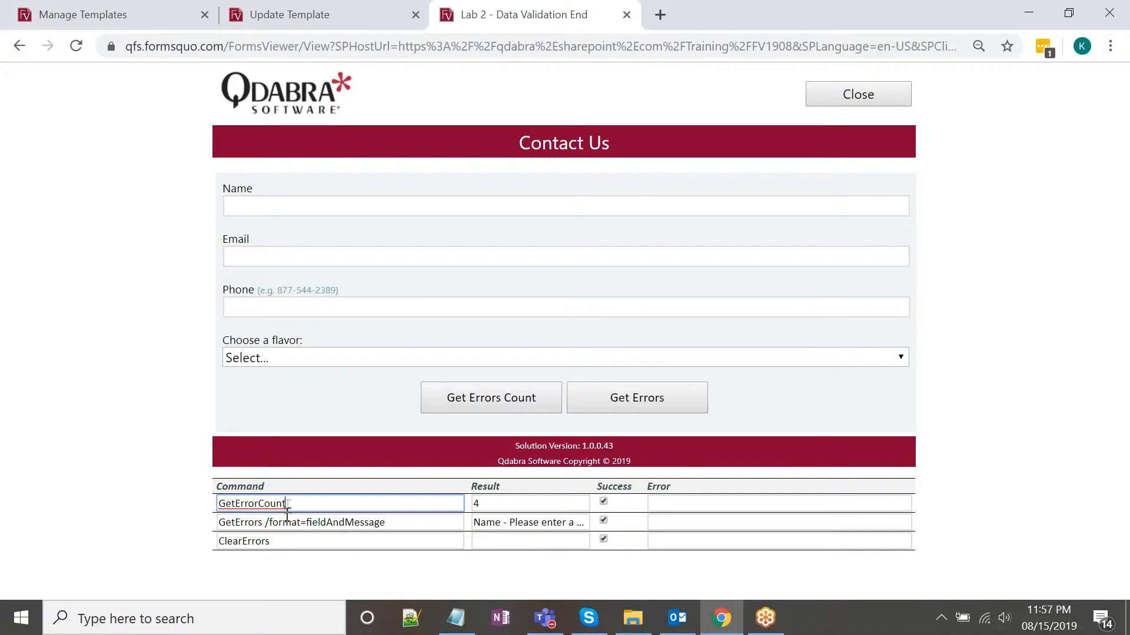
double_click(253, 524)
double_click(257, 541)
left_click(327, 540)
Open Lab 2 - Data Validation END in InfoPath design mode from the Lab 2 folder.
left_click(632, 618)
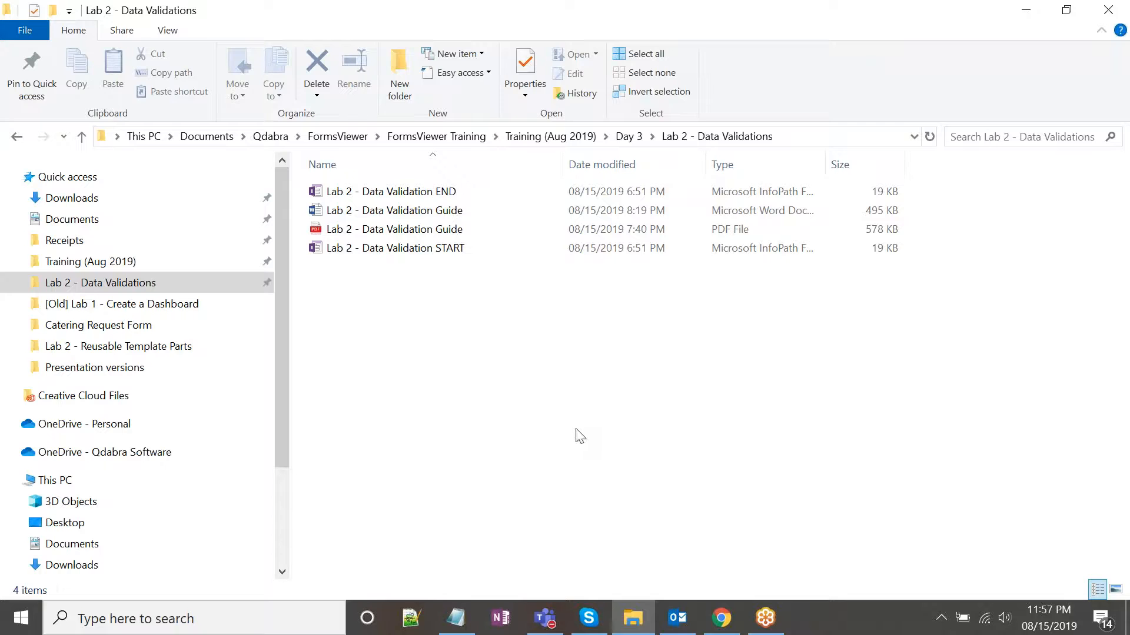
left_click(439, 250)
left_click(453, 198)
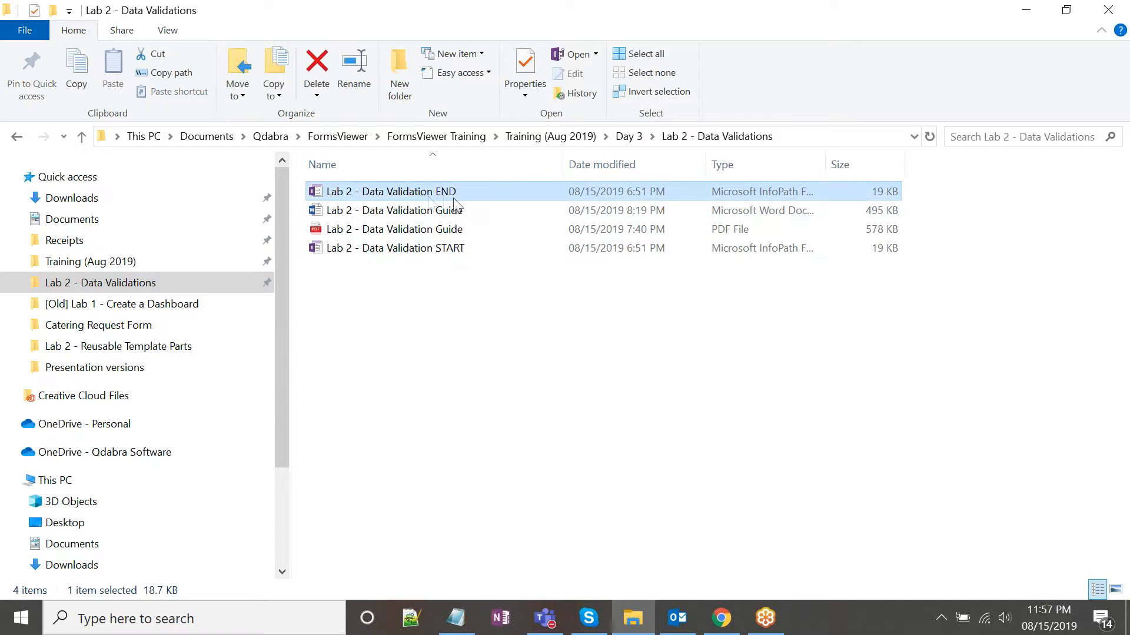
right_click(441, 199)
left_click(489, 229)
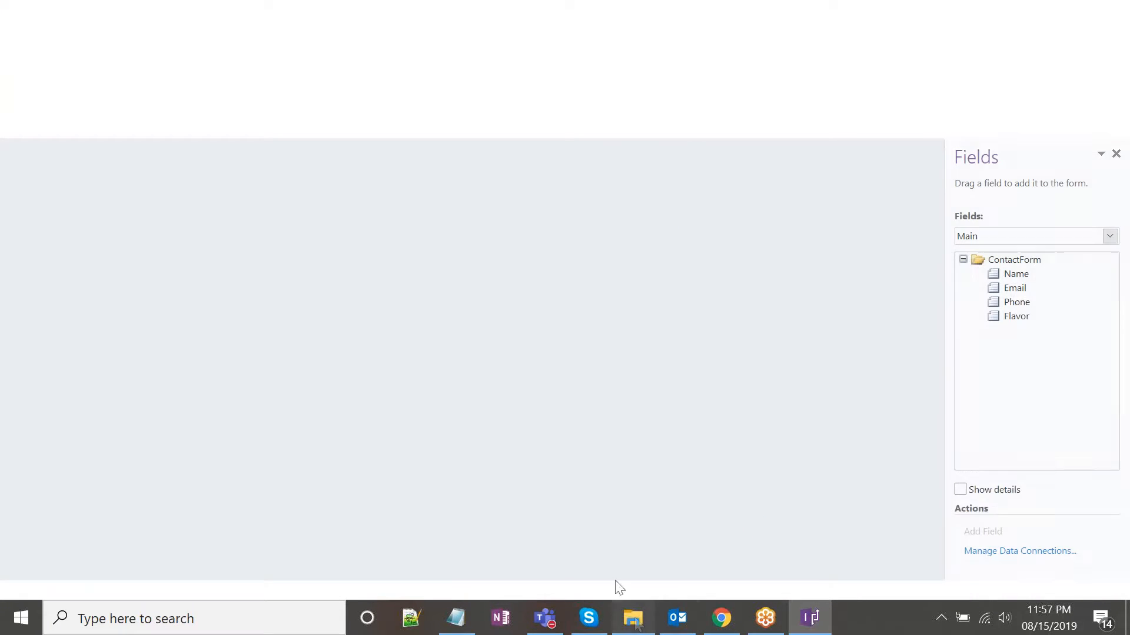
left_click(633, 618)
left_click(513, 440)
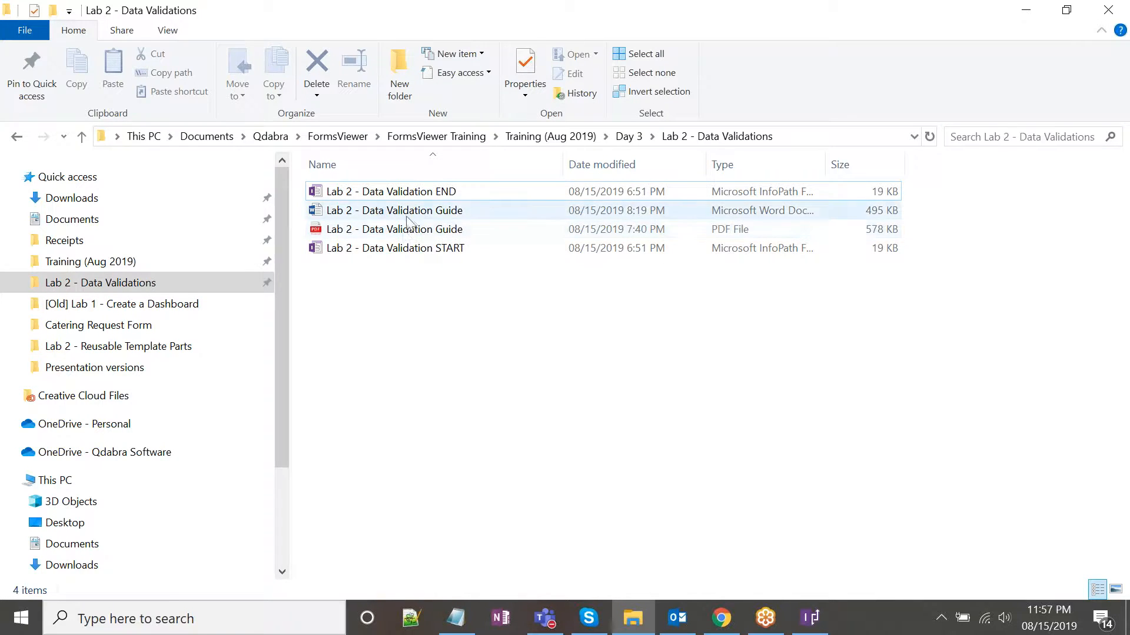
Open the Lab 2 - Data Validation Guide PDF and read through page 1's overview.
left_click(427, 229)
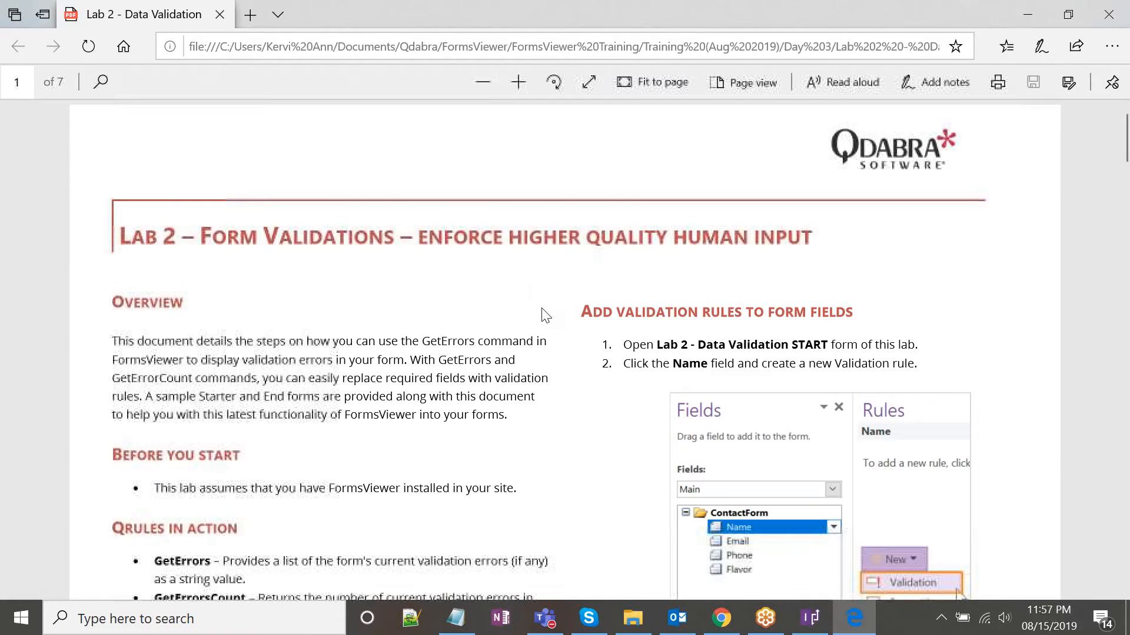
scroll(546, 316, "down", 3)
scroll(546, 304, "down", 3)
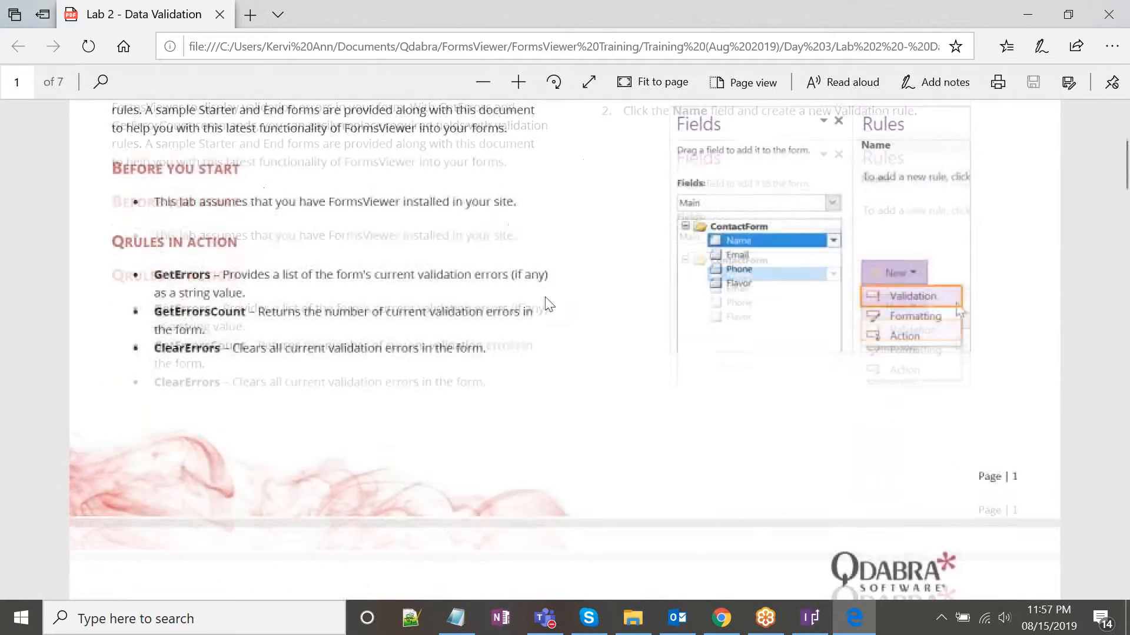
scroll(586, 345, "up", 5)
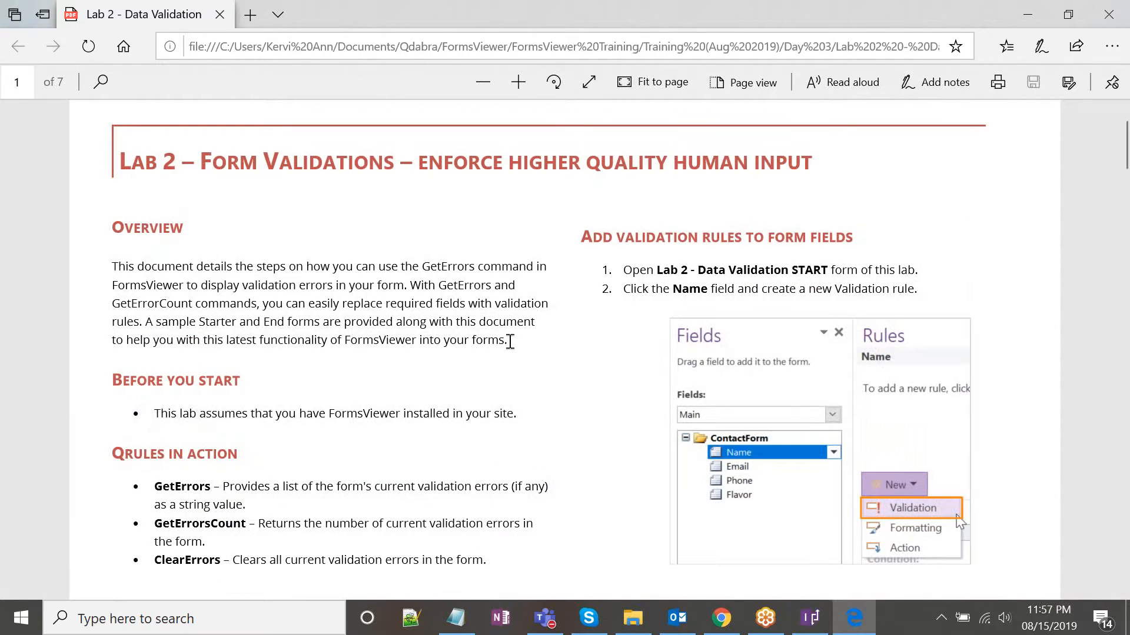
left_click_drag(507, 340, 331, 340)
left_click(394, 340)
left_click(812, 617)
Show the Rules pane for the Get Errors Count button and widen it.
left_click(961, 73)
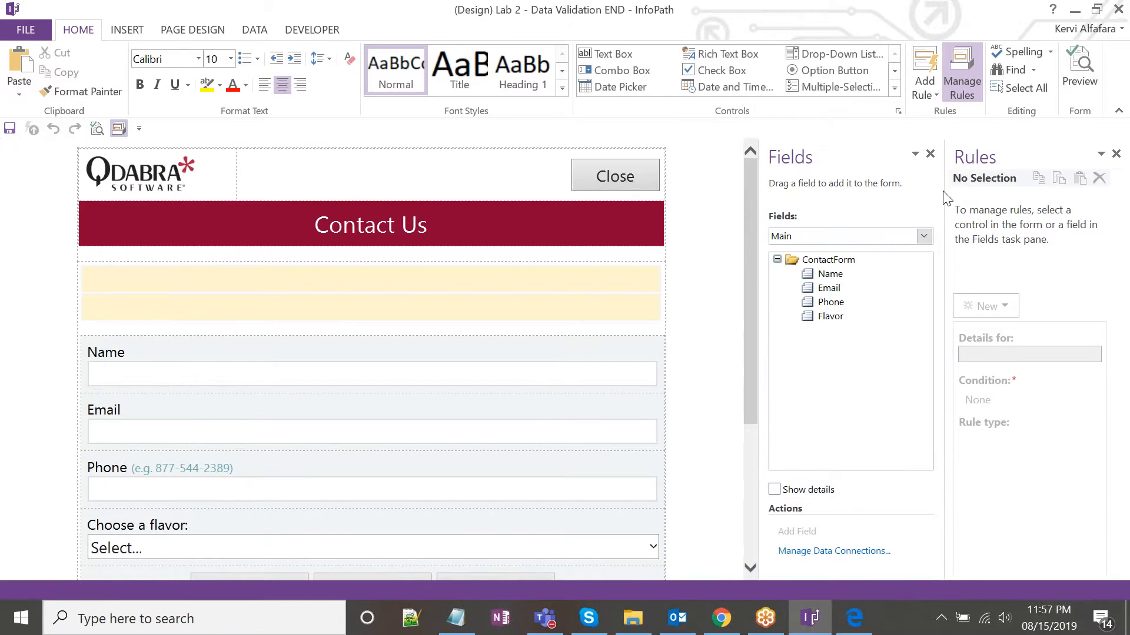
scroll(319, 375, "down", 2)
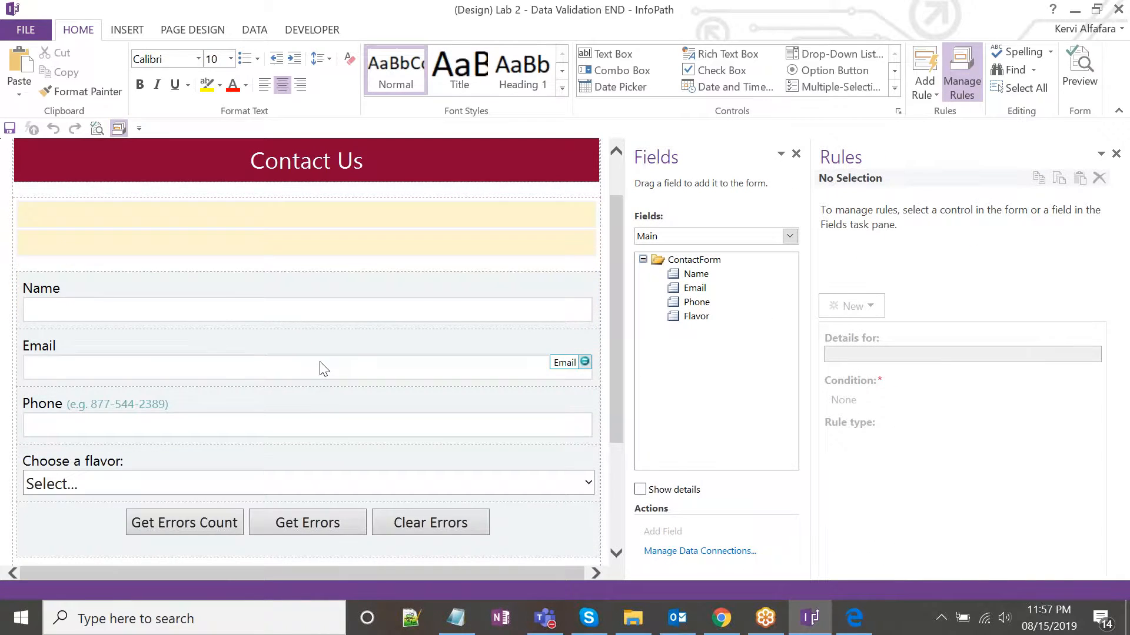
scroll(322, 370, "down", 2)
scroll(321, 366, "up", 2)
scroll(322, 366, "down", 2)
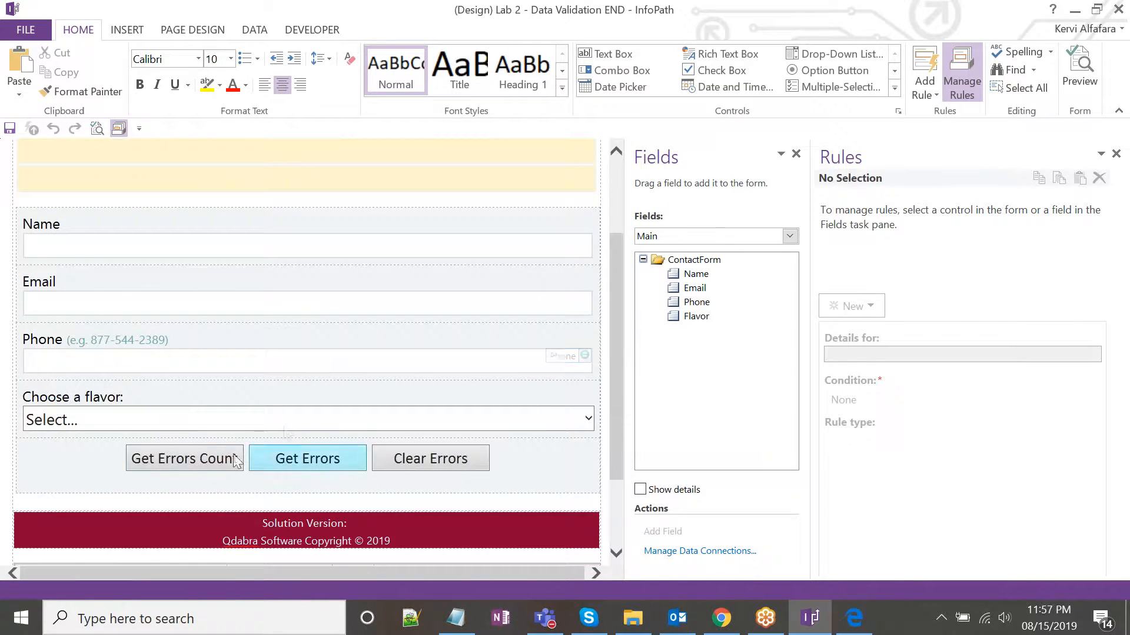
left_click(229, 456)
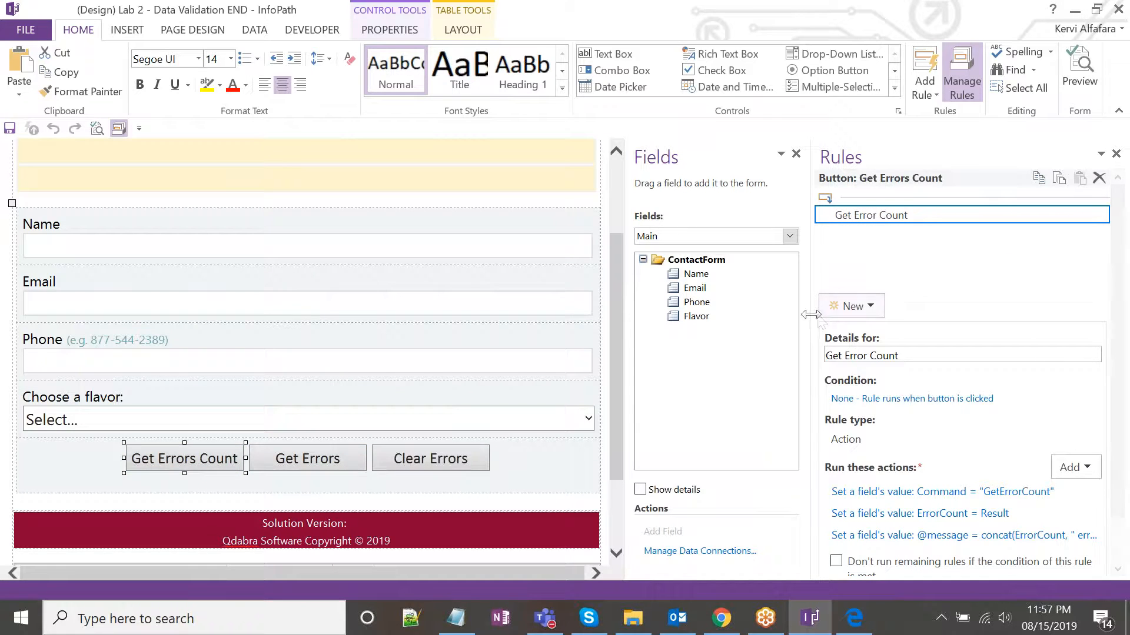
left_click_drag(811, 322, 748, 322)
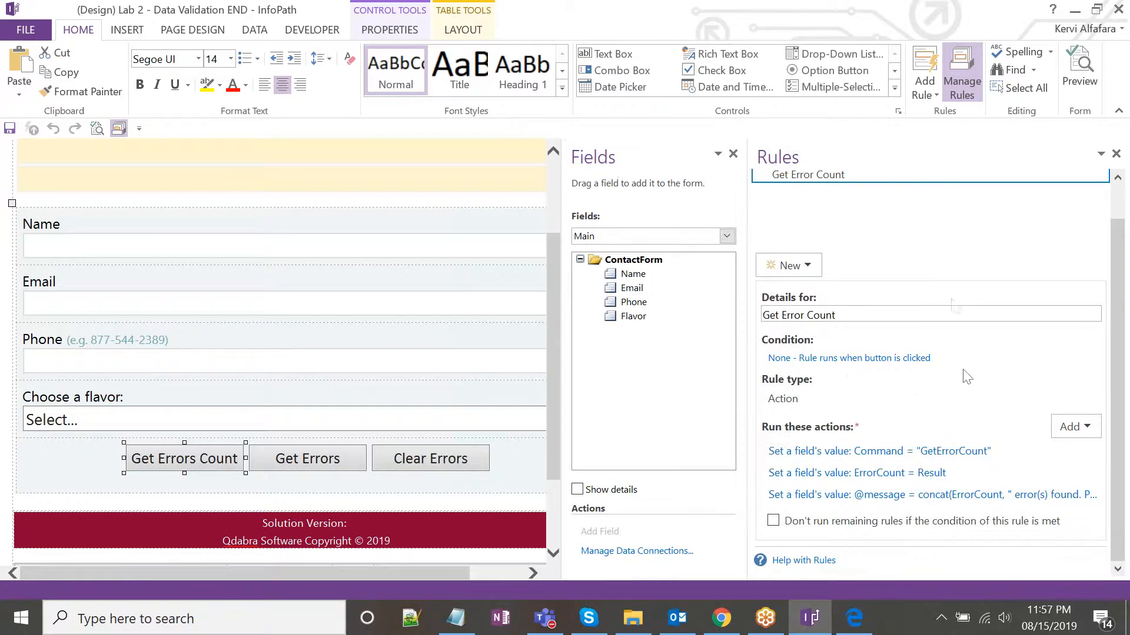
Inspect the action setting Command to GetErrorCount, then close its details unchanged.
left_click(941, 450)
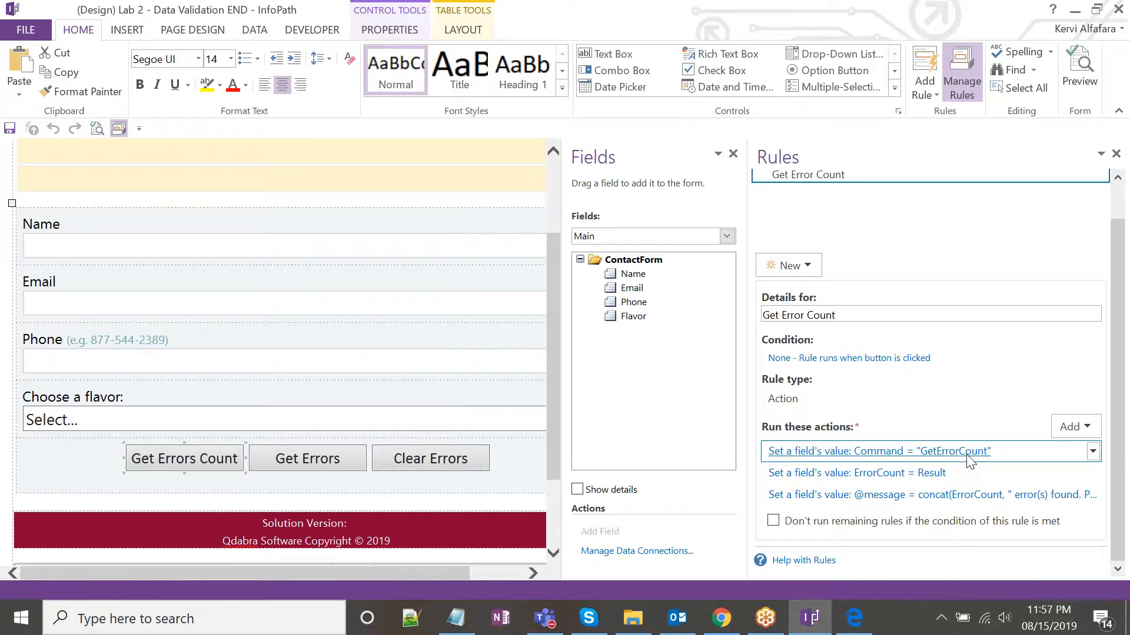
left_click(934, 451)
left_click(604, 318)
left_click(765, 271)
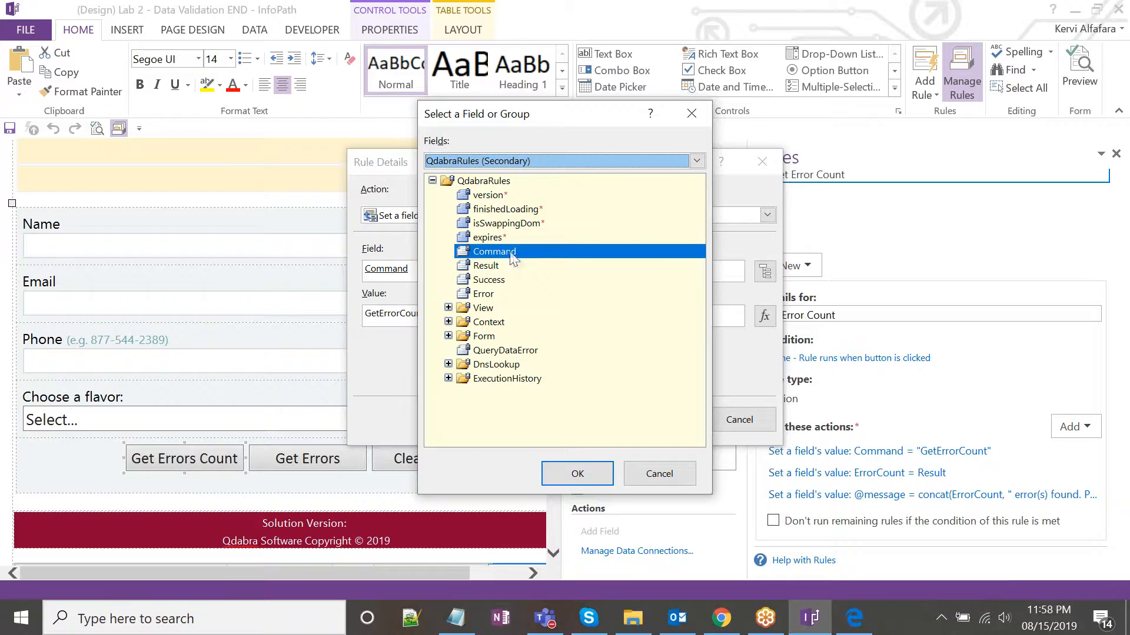
left_click(635, 471)
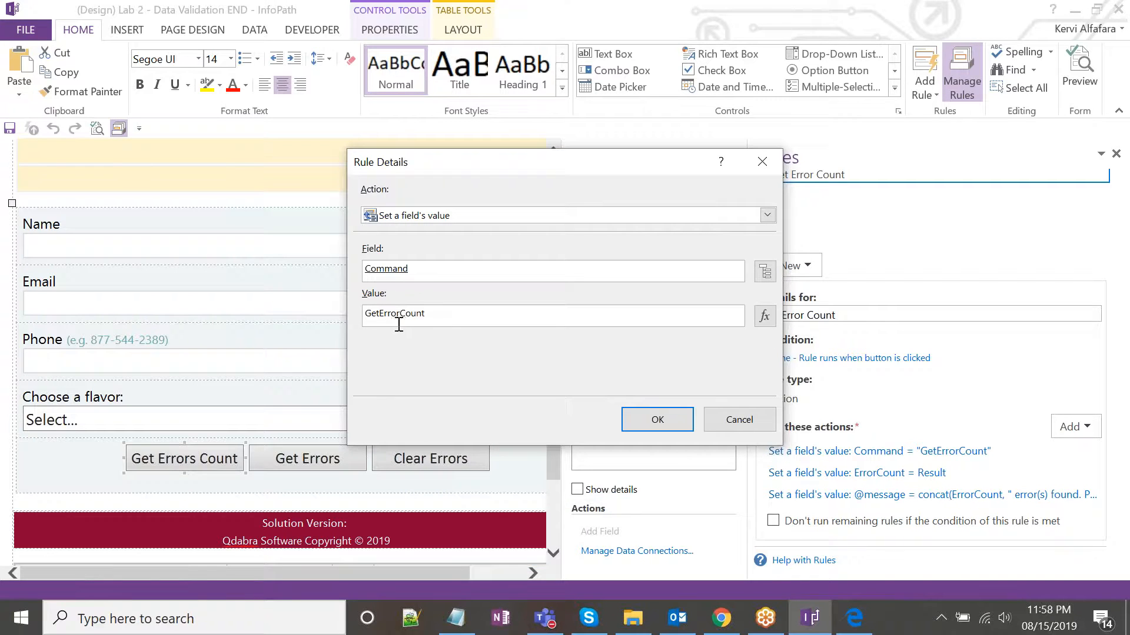
left_click(765, 164)
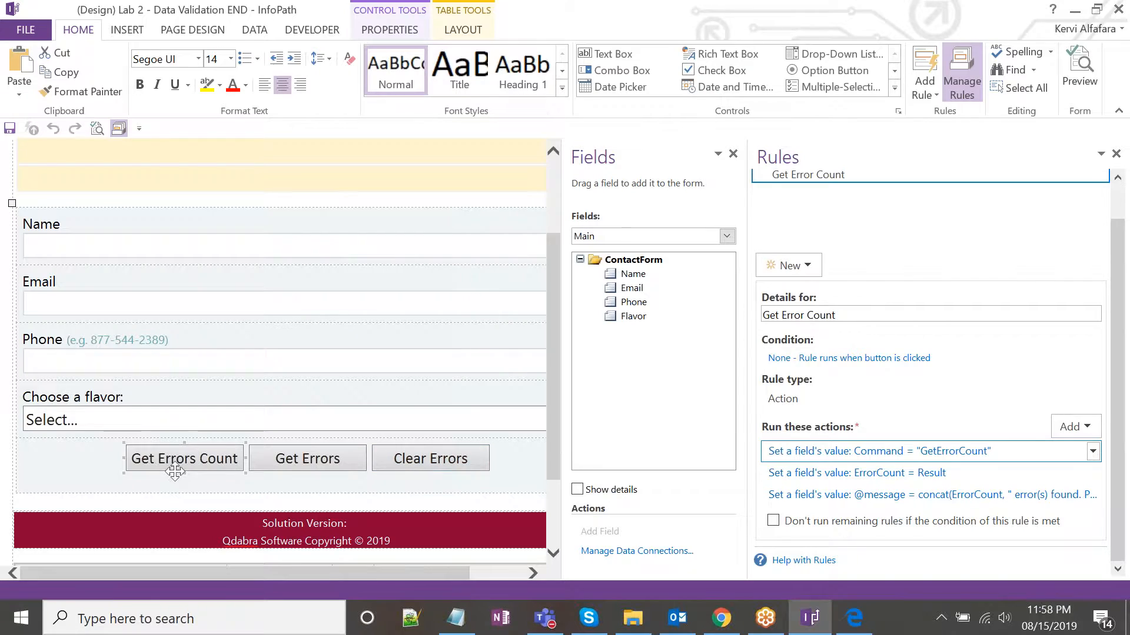
left_click(854, 618)
scroll(434, 371, "down", 2)
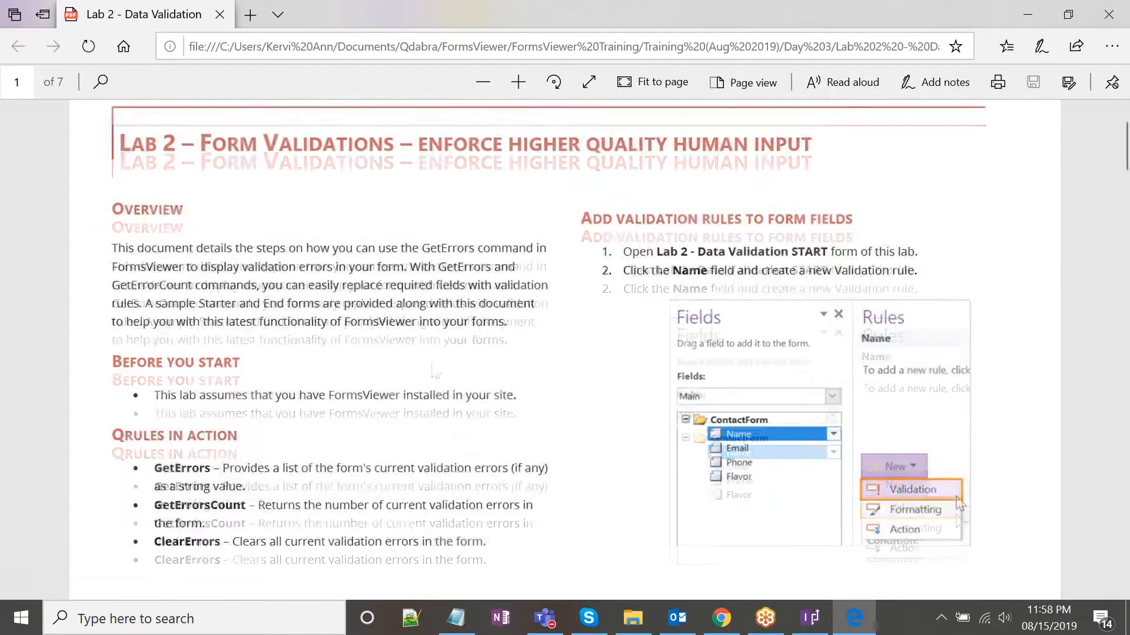
scroll(431, 364, "down", 2)
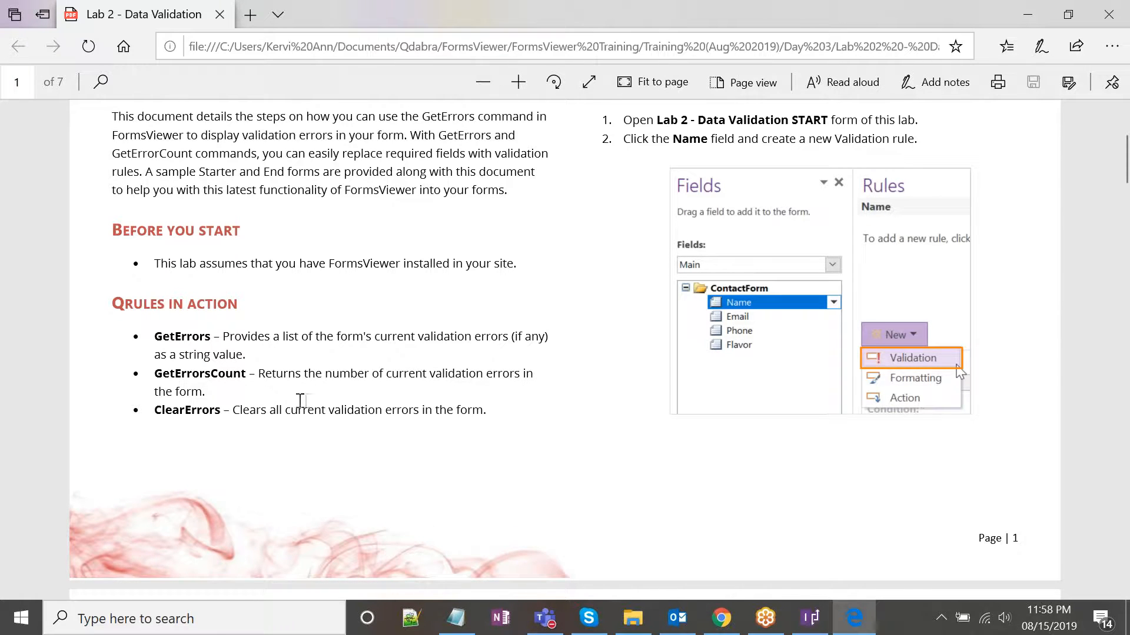
left_click(811, 618)
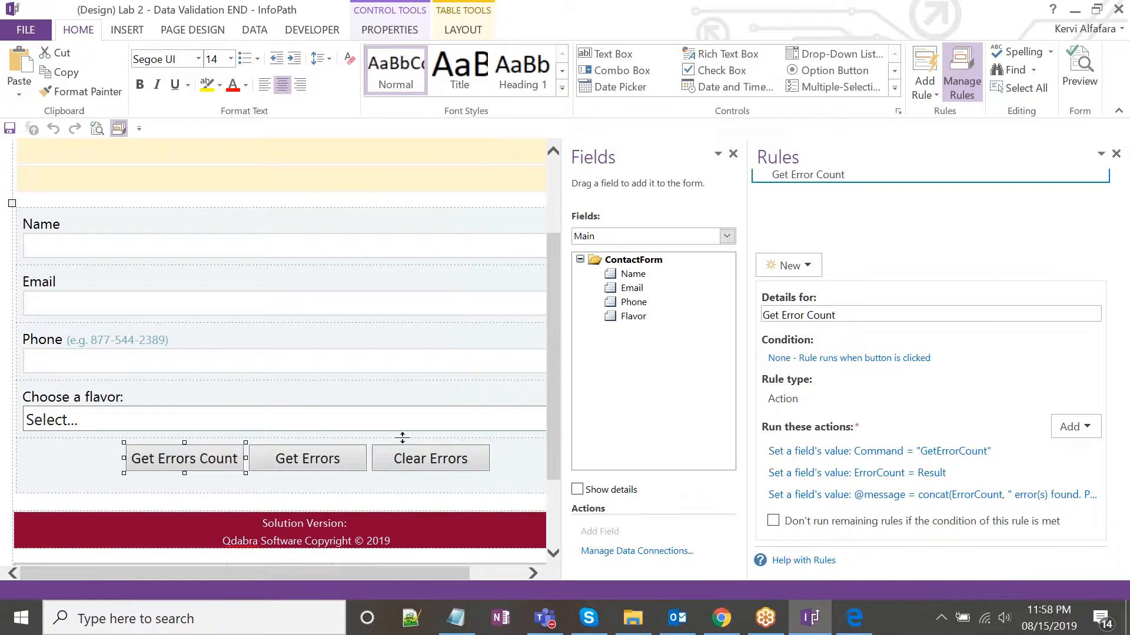
left_click(333, 458)
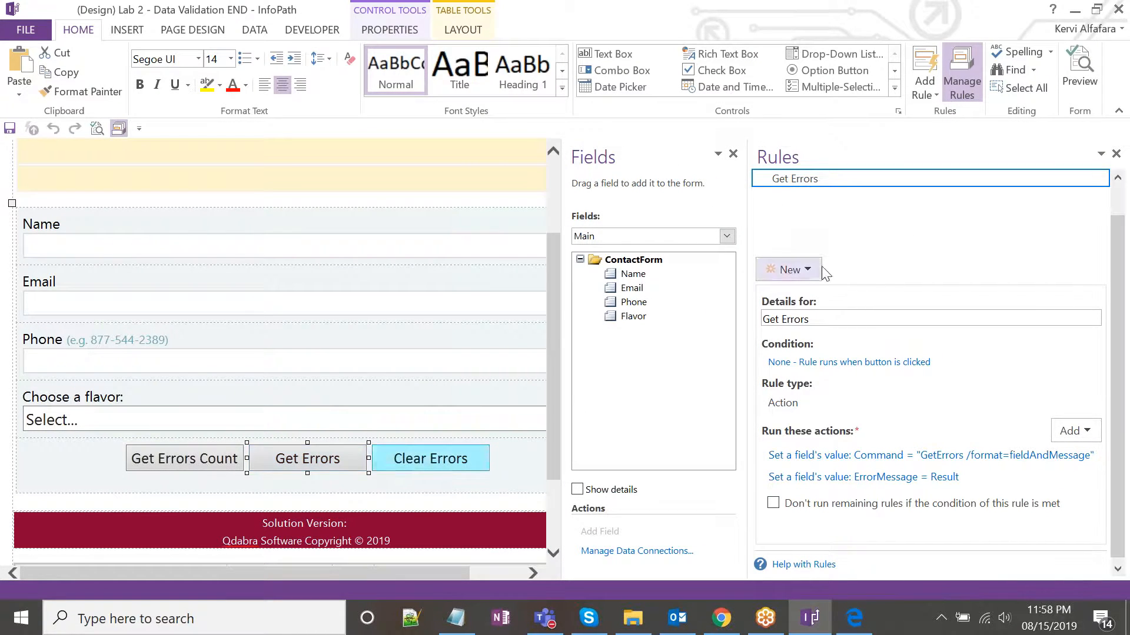
left_click(937, 454)
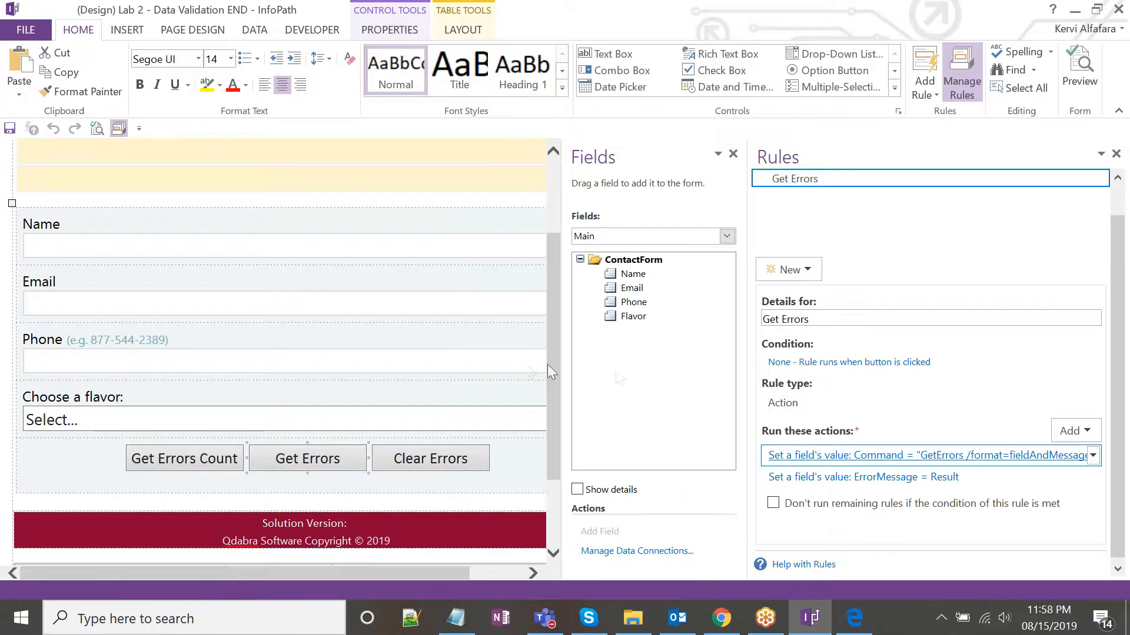
left_click(405, 313)
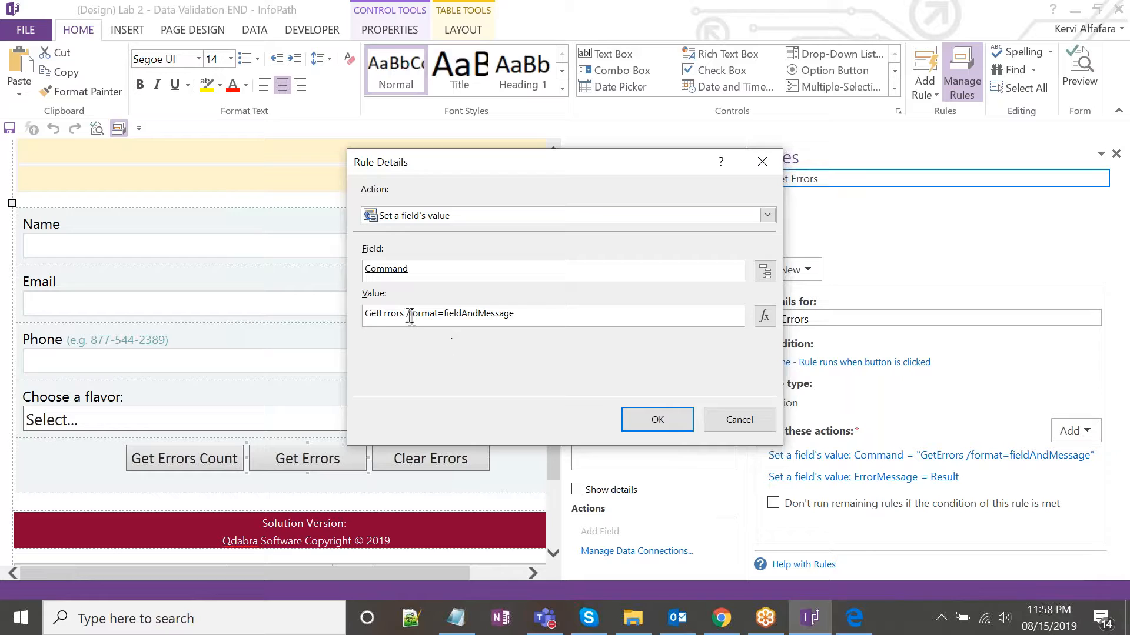
left_click_drag(411, 314, 436, 316)
left_click(445, 316)
left_click_drag(522, 315, 448, 321)
left_click(495, 316)
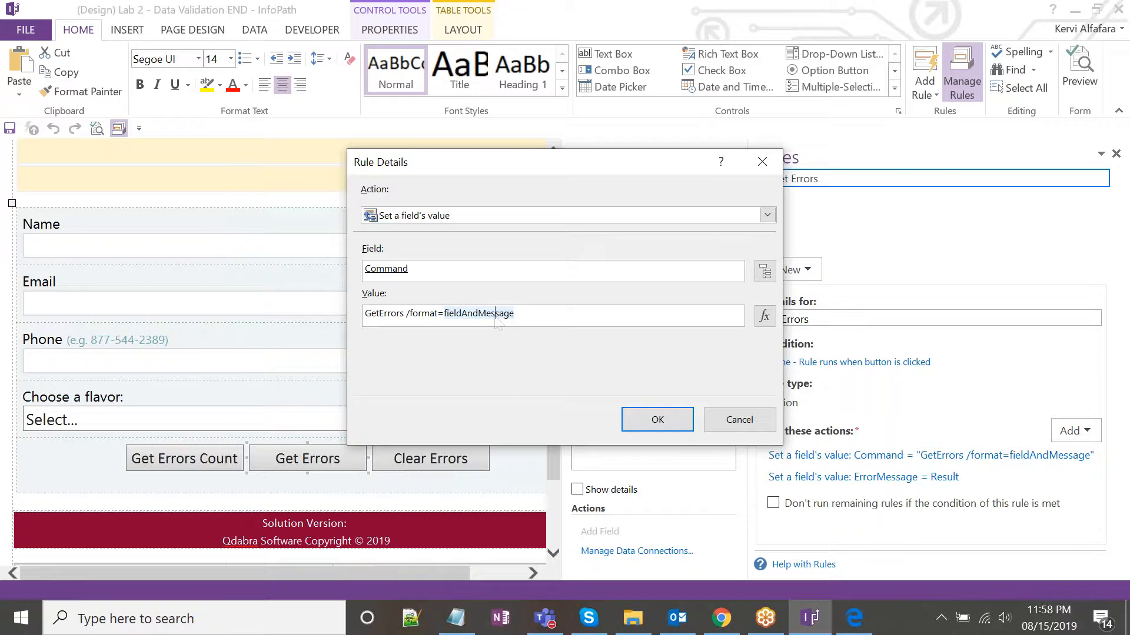
left_click(762, 161)
Run Get Errors on the empty Contact Us form, review the listed errors, then return to InfoPath.
left_click(721, 617)
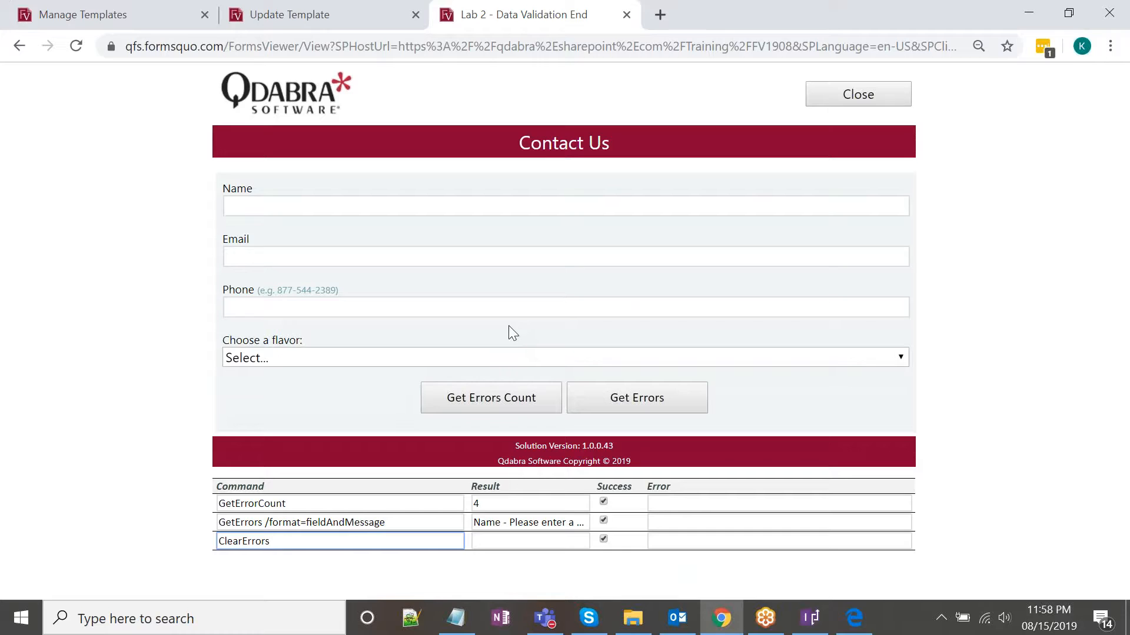
left_click(474, 406)
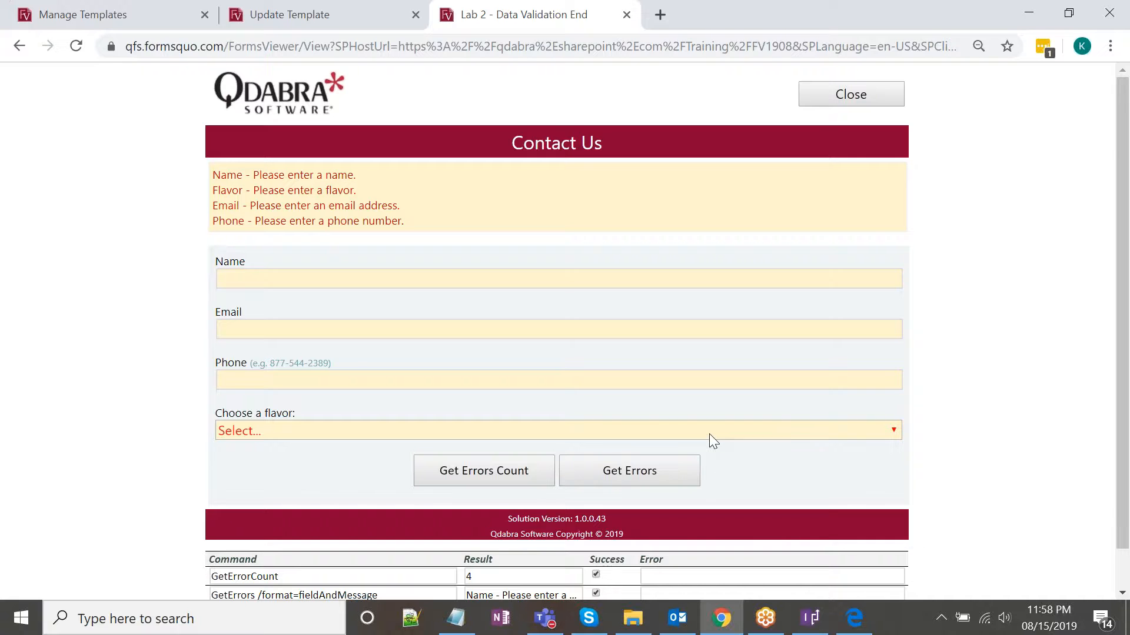
scroll(600, 440, "down", 2)
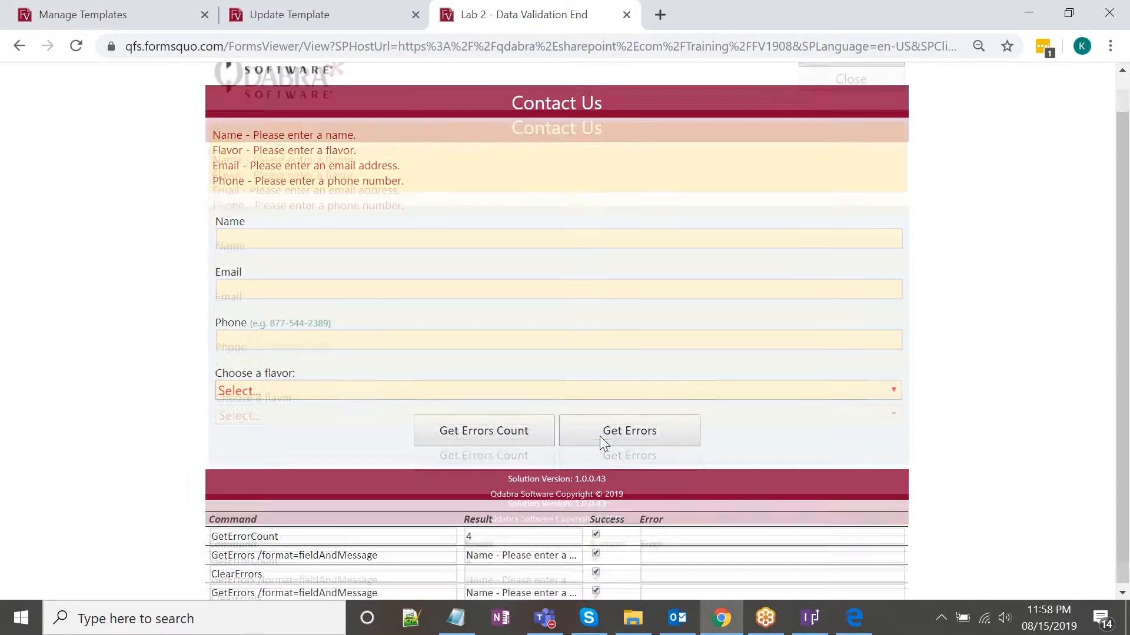
left_click(811, 617)
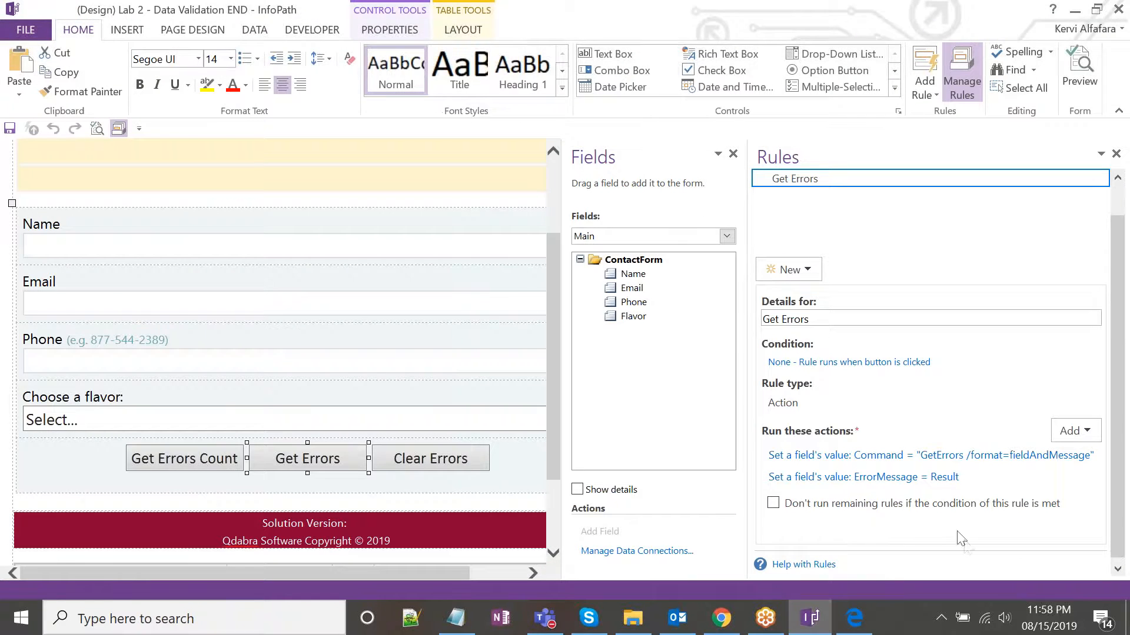
left_click(526, 318)
left_click_drag(472, 312, 448, 314)
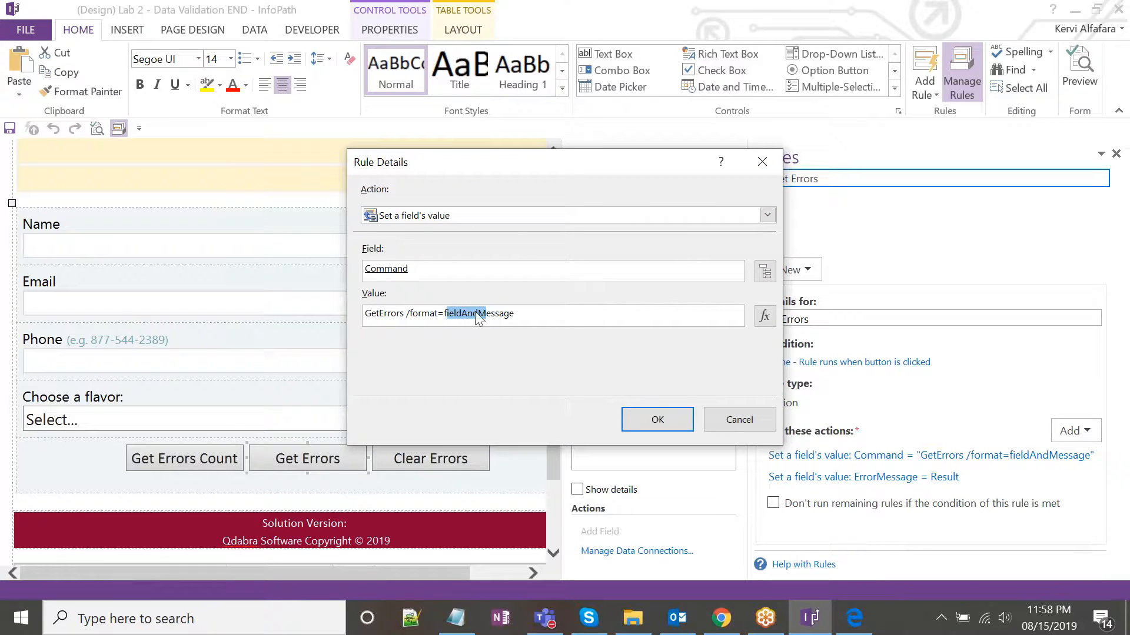
key("BackSpace")
type("m")
left_click(713, 418)
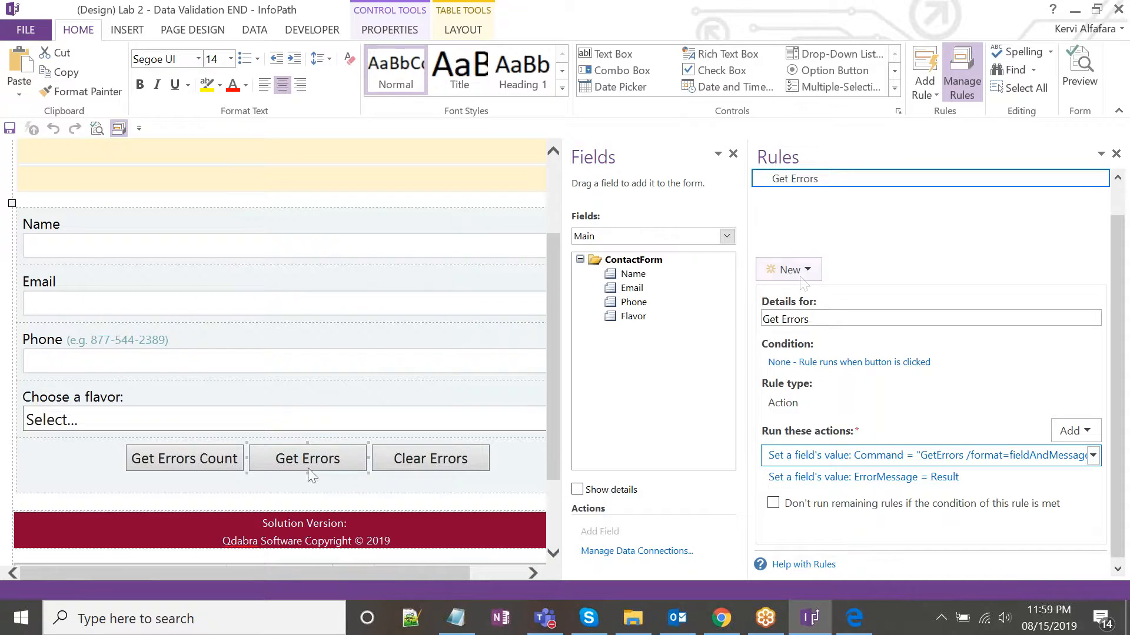
left_click(465, 464)
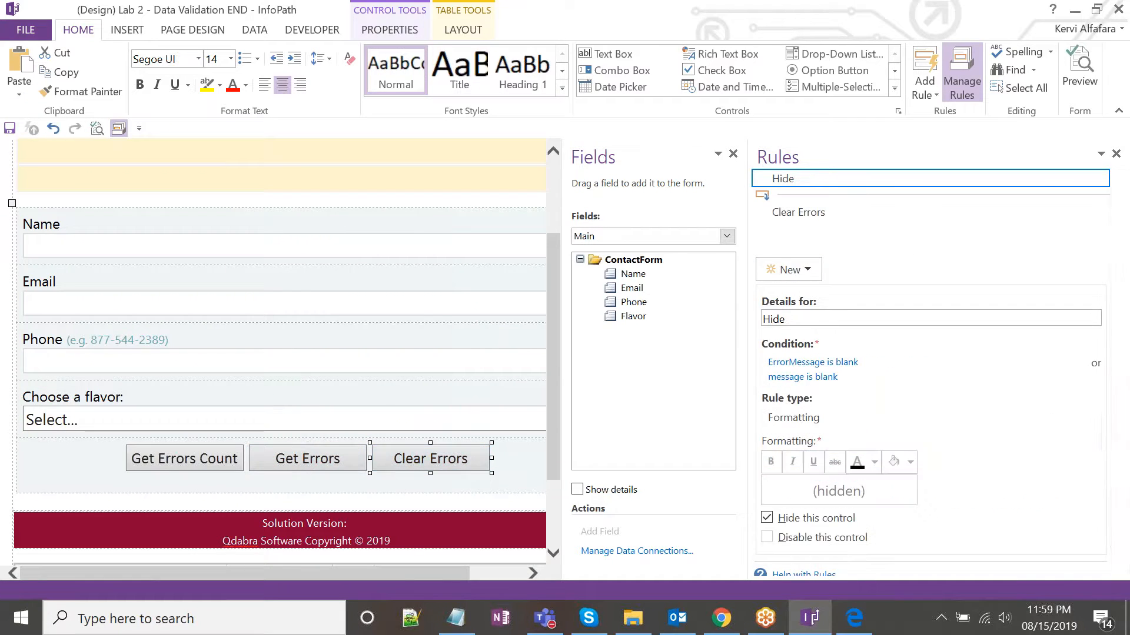
left_click(823, 221)
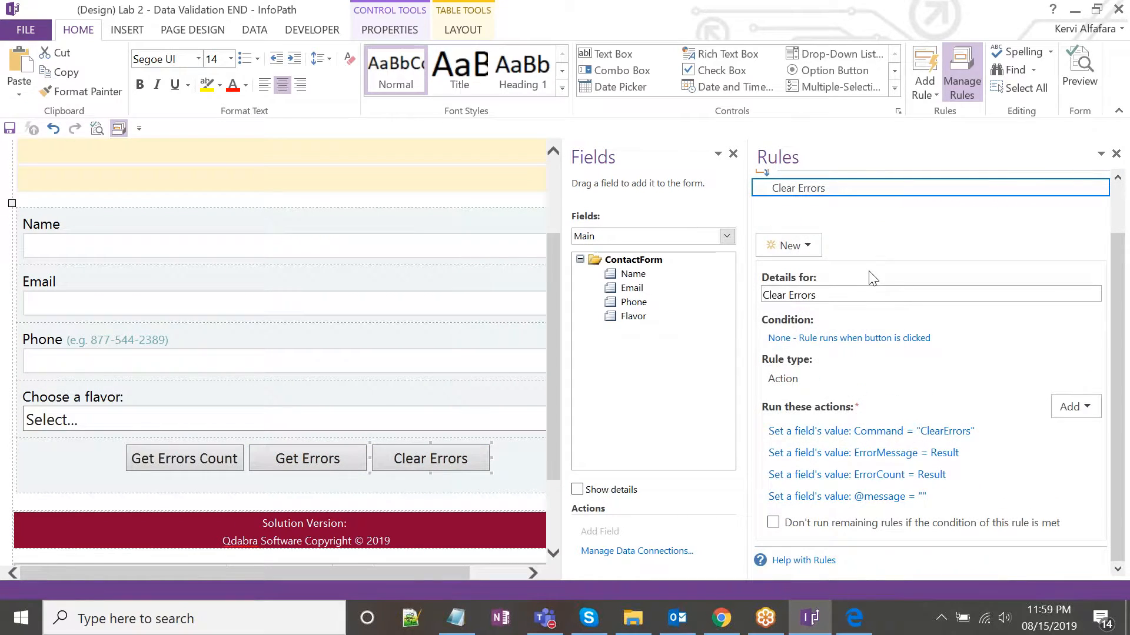
left_click(903, 432)
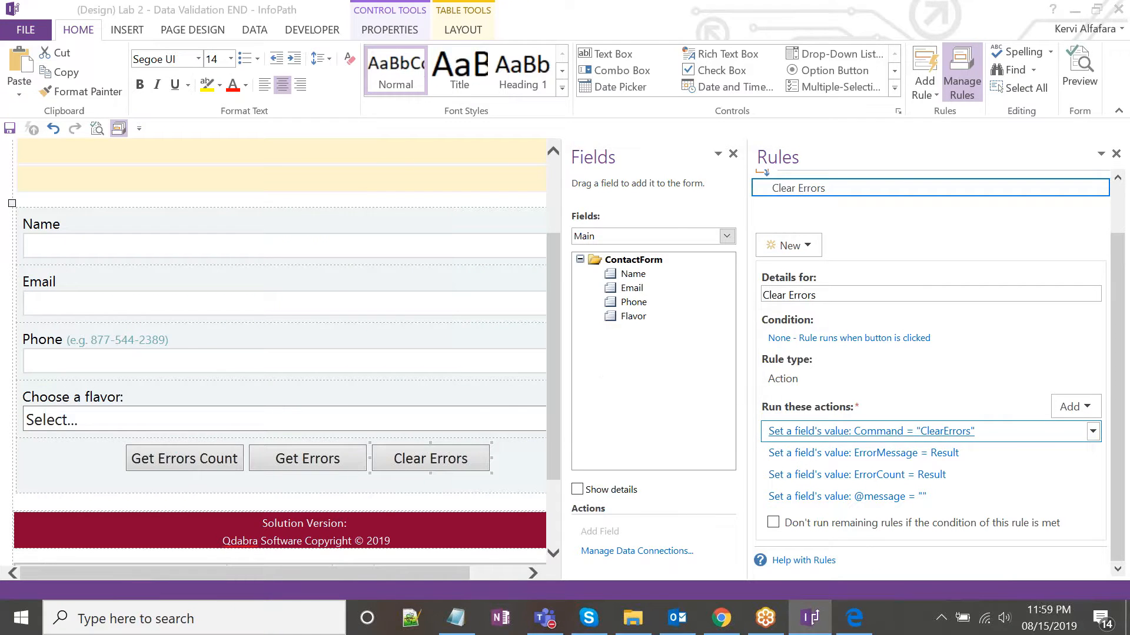
left_click(590, 315)
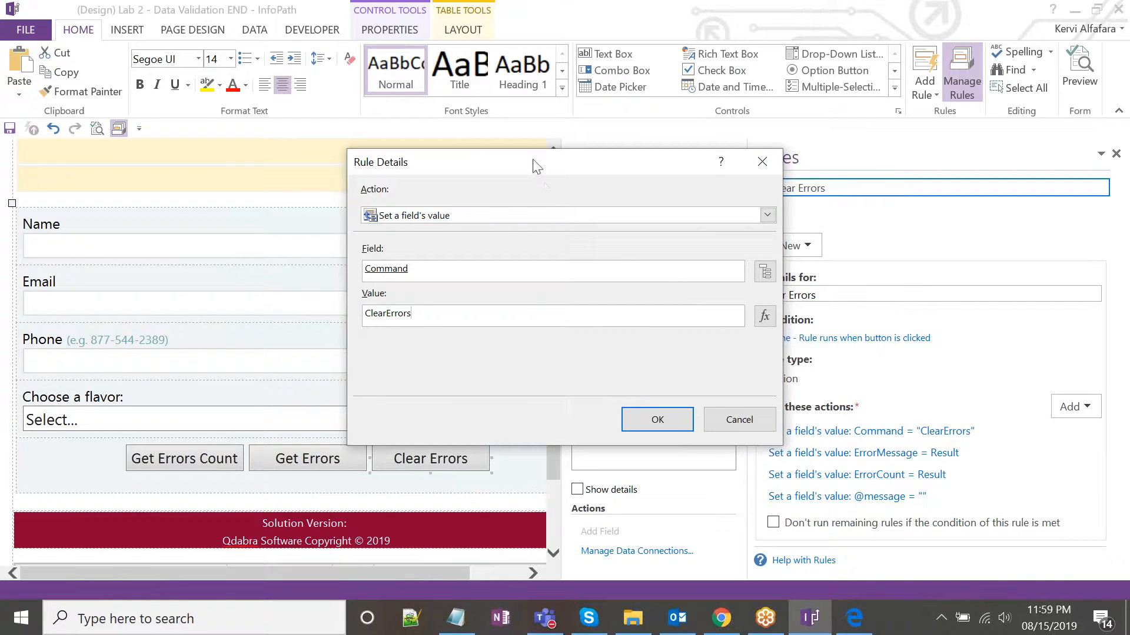
left_click_drag(537, 167, 567, 212)
double_click(461, 361)
left_click(792, 208)
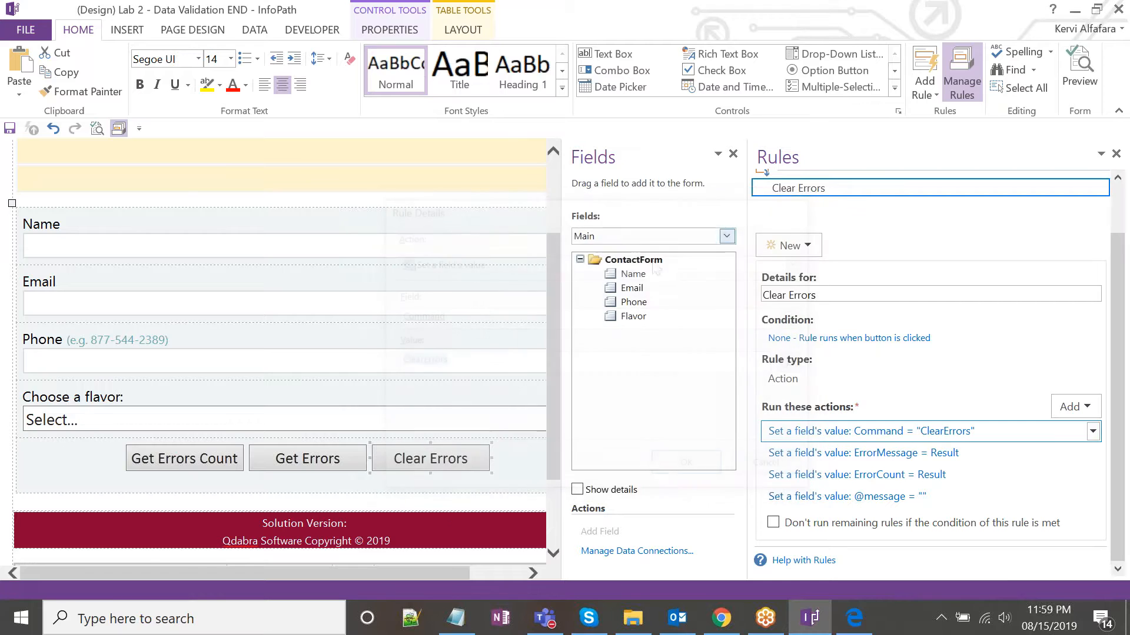
scroll(313, 280, "up", 3)
left_click(313, 280)
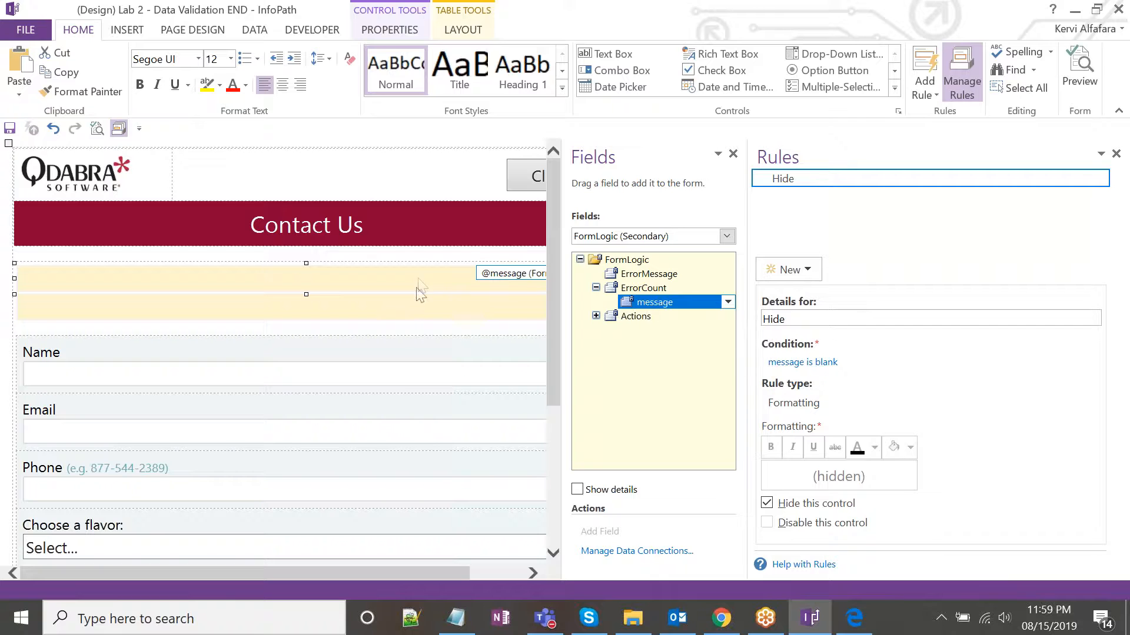
Select the ErrorMessage control and widen the form design area.
left_click(436, 309)
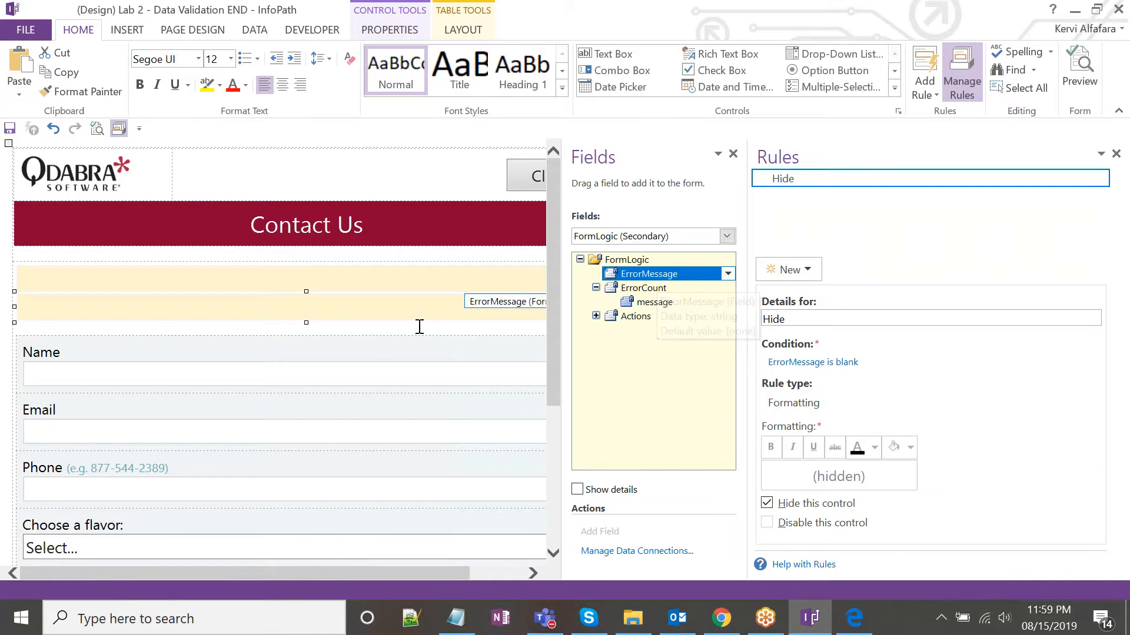
scroll(417, 353, "down", 5)
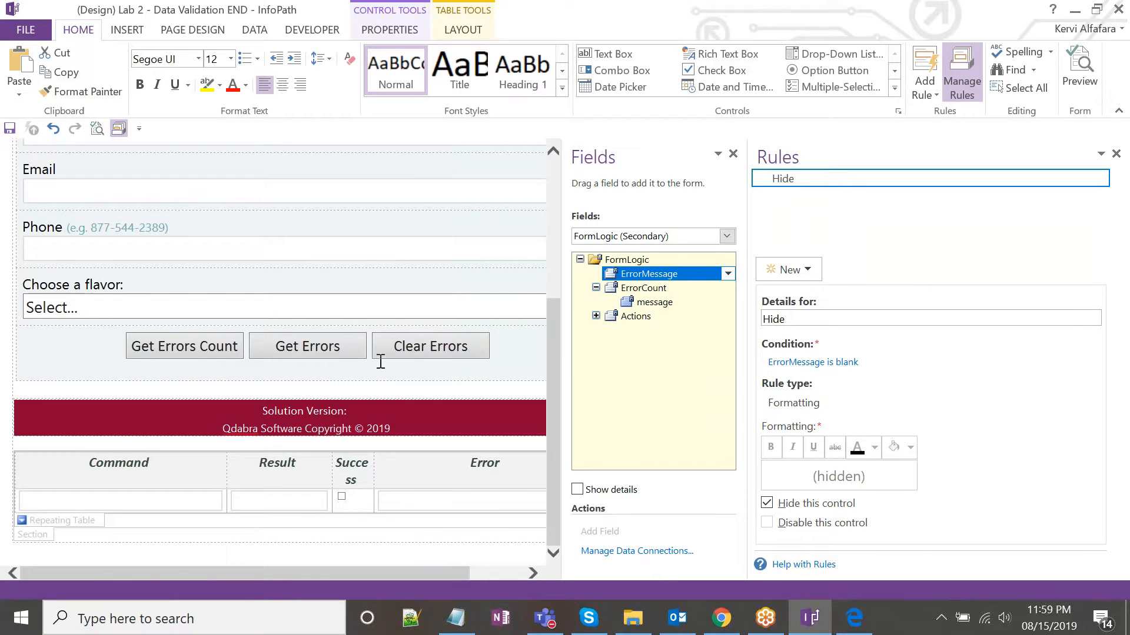
scroll(380, 361, "up", 5)
left_click(330, 281)
left_click(329, 300)
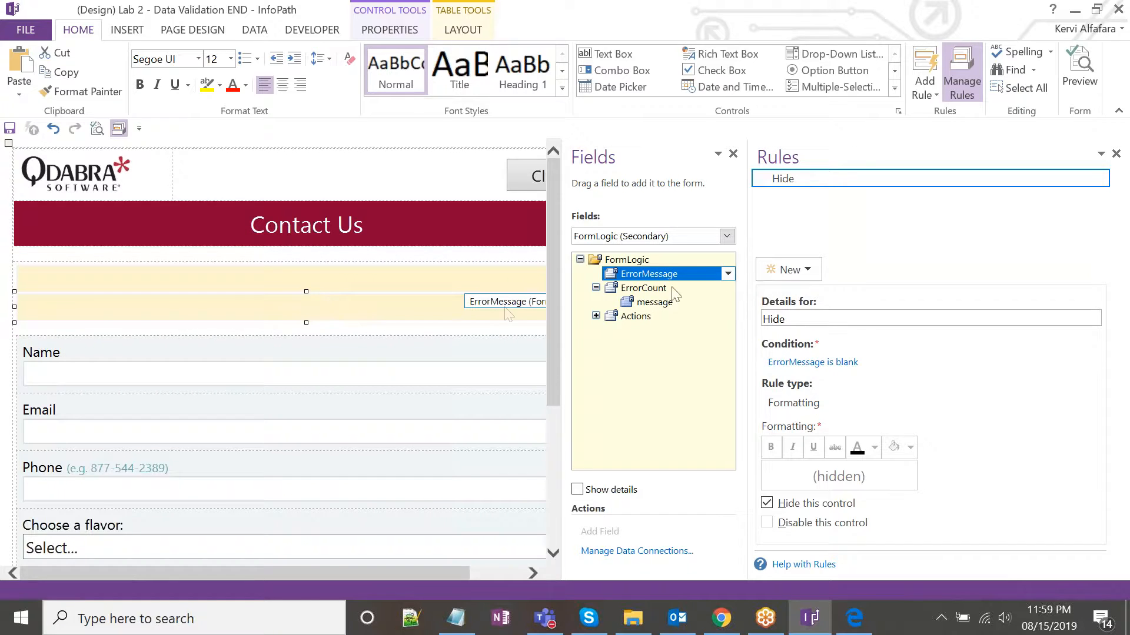
left_click_drag(747, 292, 842, 288)
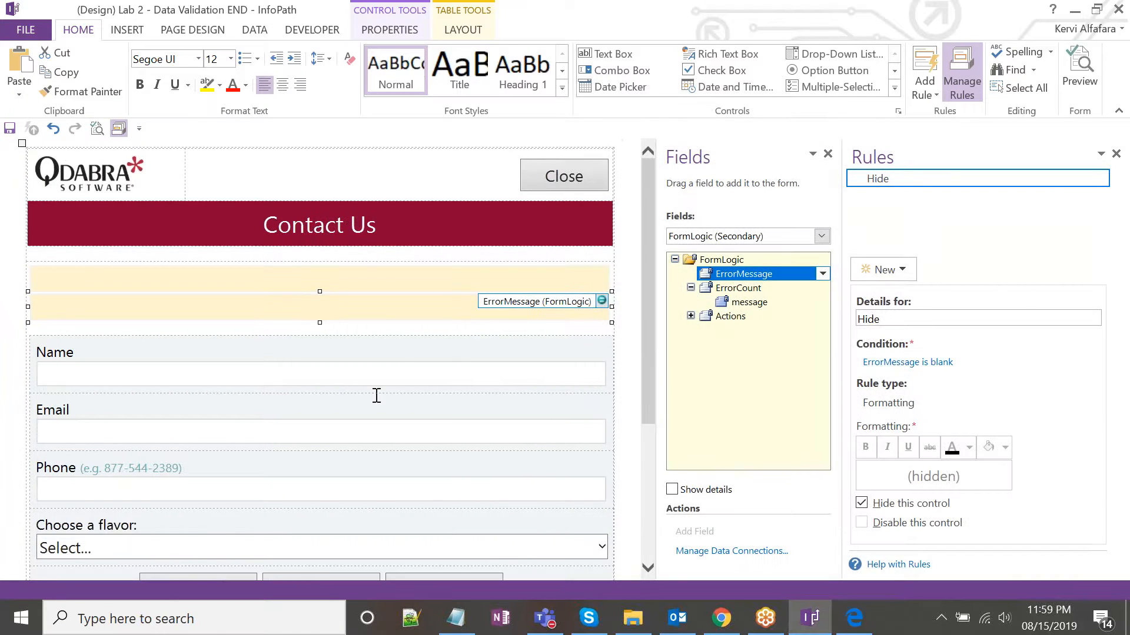
Inspect the Name box's blank condition and 'Please enter a name.' ScreenTip, then return to the browser preview.
left_click(360, 376)
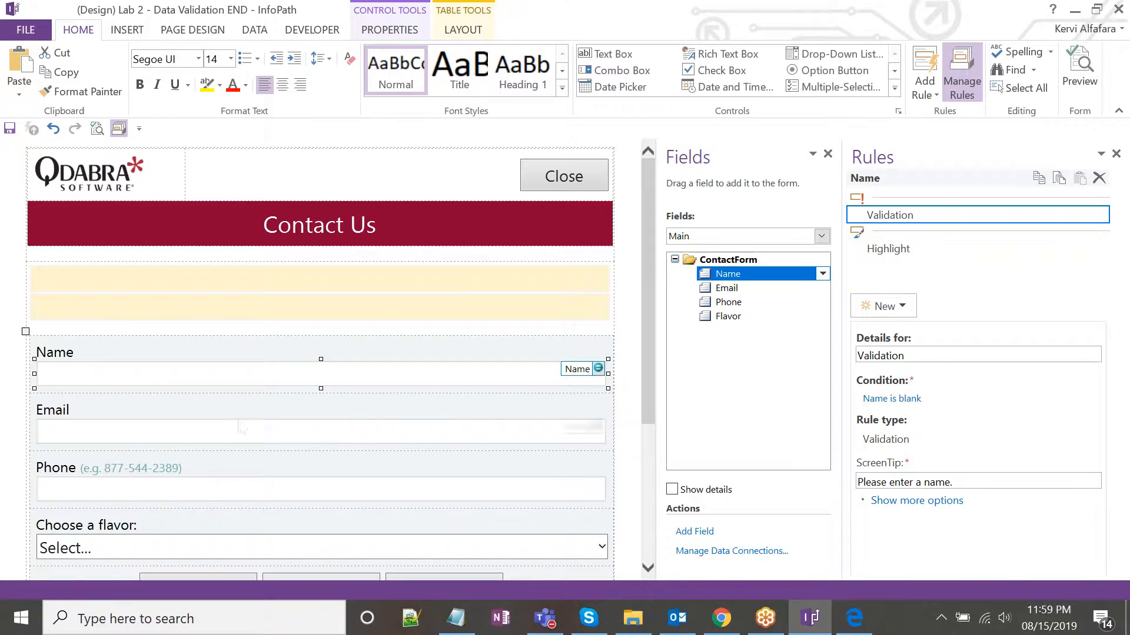
left_click(262, 431)
left_click(275, 379)
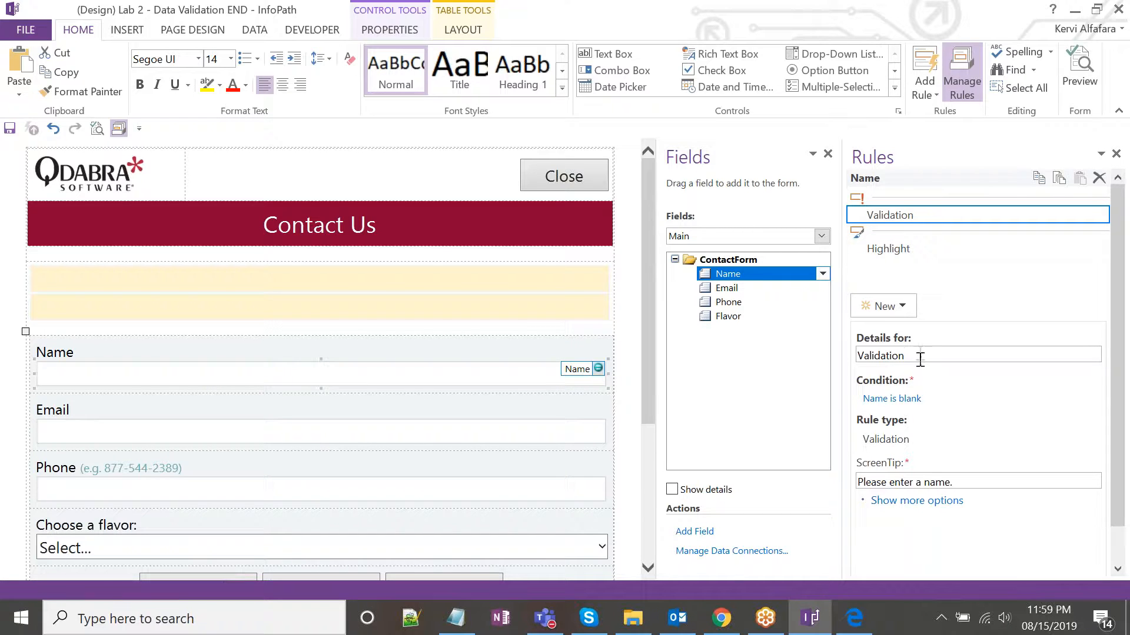
left_click(894, 405)
left_click(870, 295)
scroll(946, 372, "down", 1)
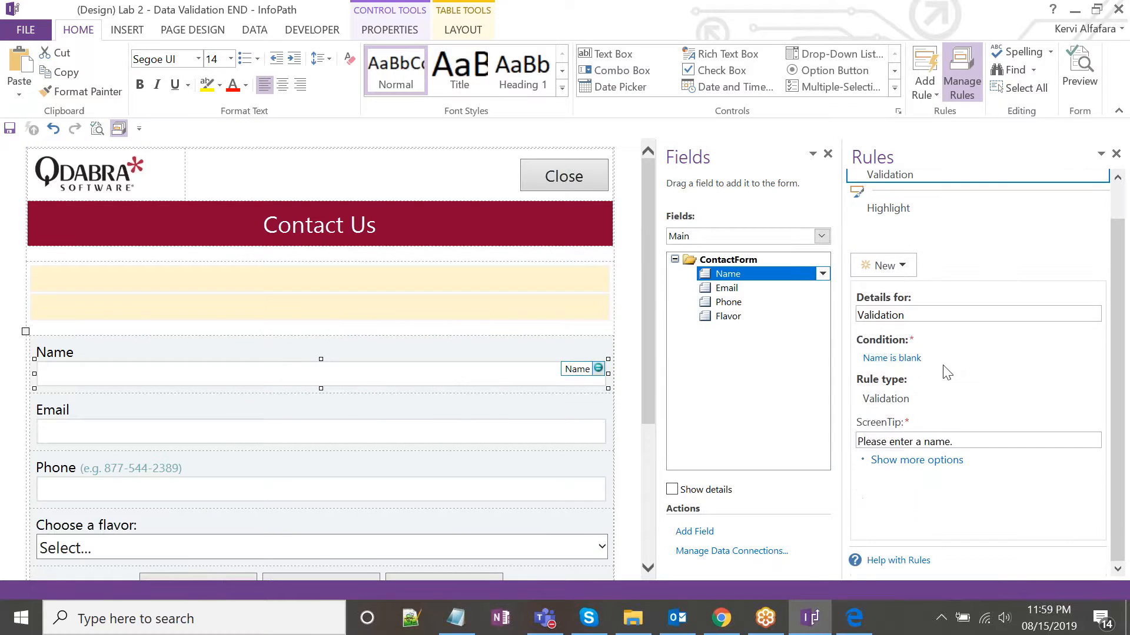
left_click(885, 443)
left_click(721, 618)
scroll(486, 389, "up", 1)
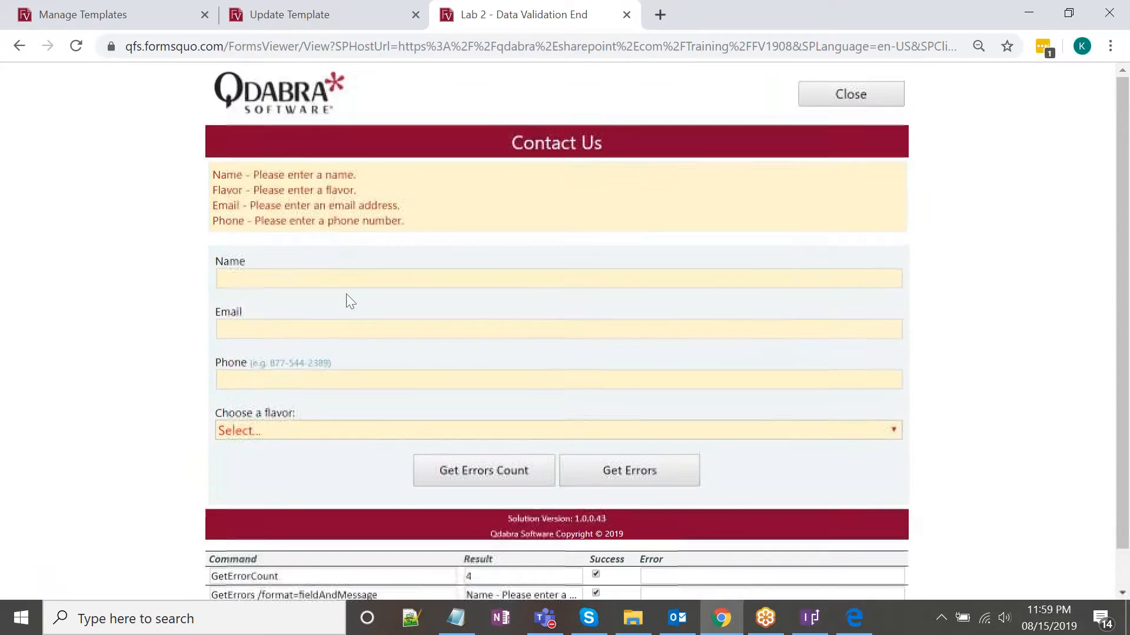
Select the 'Please enter a name.' error text, then show Name's Highlight rule in InfoPath.
mouse_move(254, 176)
left_mouse_down()
mouse_move(324, 179)
mouse_move(253, 178)
left_mouse_up()
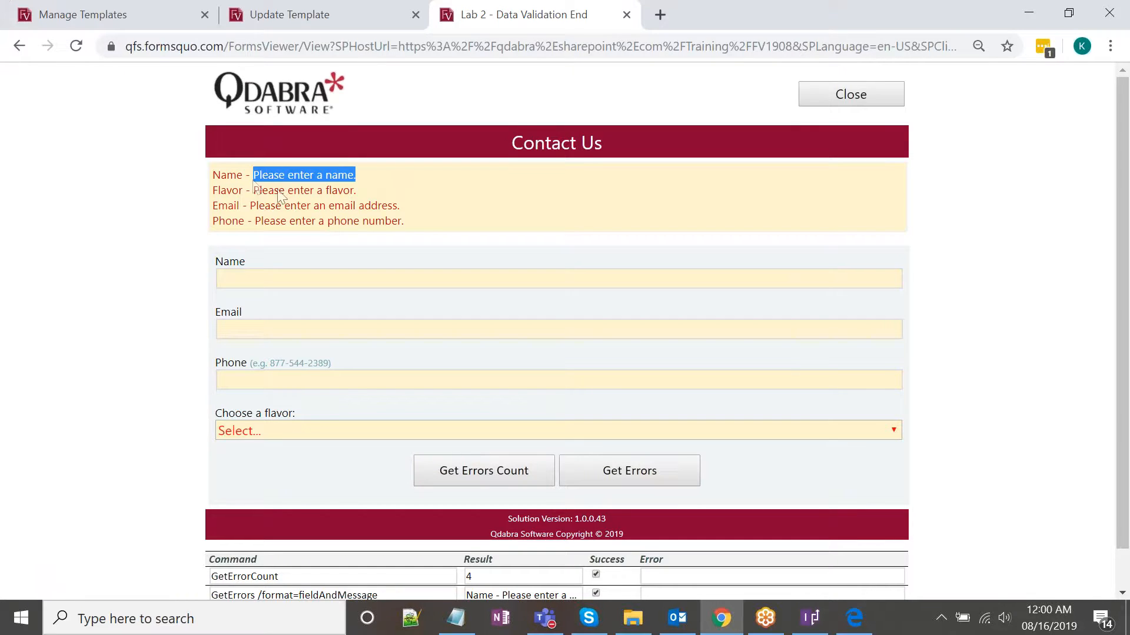
left_click(809, 618)
left_click(906, 213)
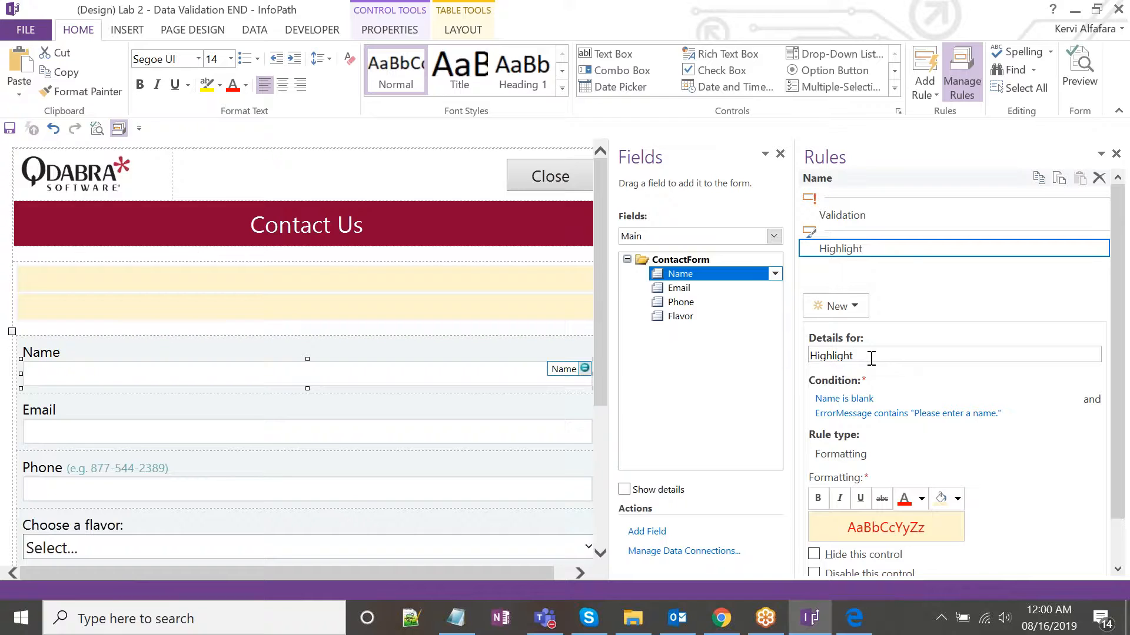
Compare the Validation and Highlight rule details in the Rules pane.
scroll(905, 339, "down", 2)
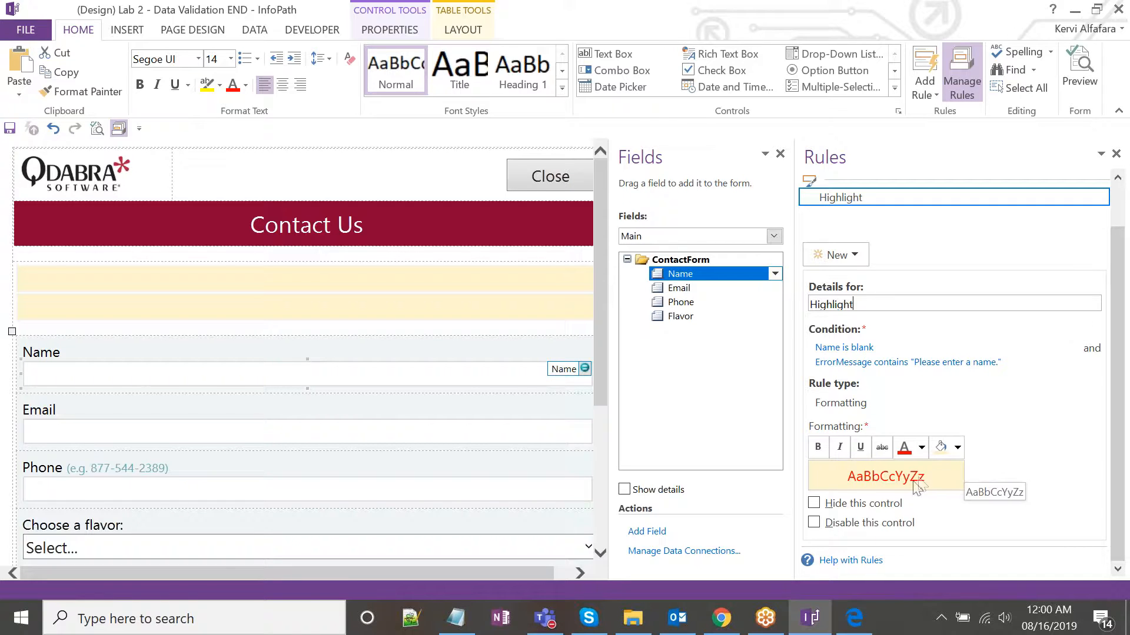
scroll(875, 222, "up", 1)
left_click(873, 215)
left_click(872, 247)
left_click(872, 218)
left_click(872, 251)
left_click(866, 215)
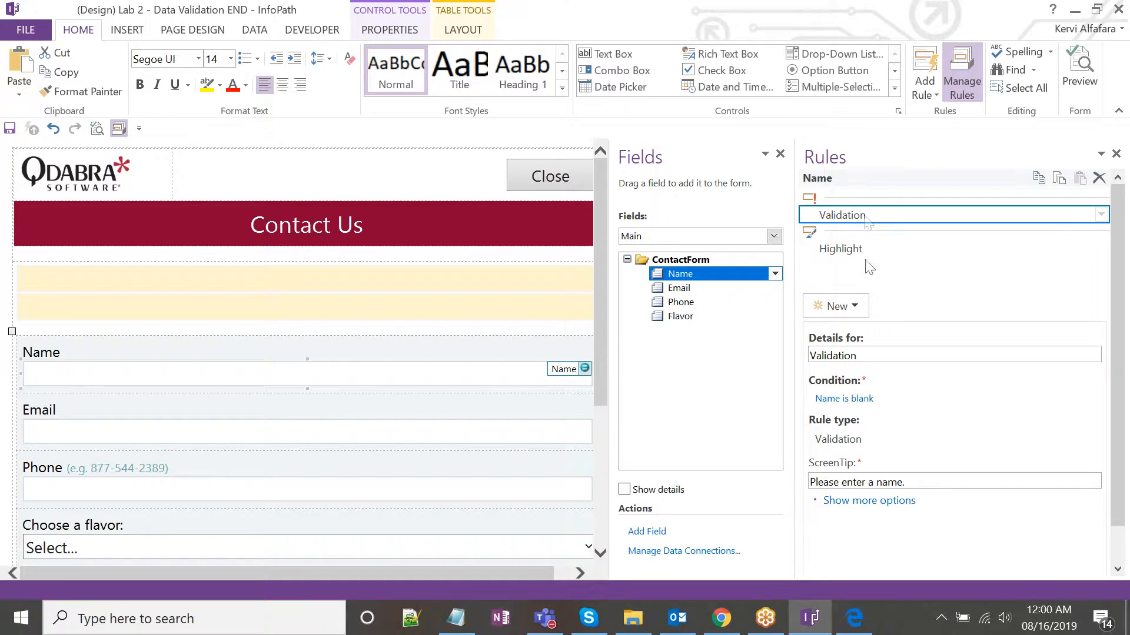
left_click(872, 247)
left_click(868, 215)
left_click(862, 249)
left_click(860, 215)
left_click(870, 248)
left_click(872, 218)
left_click(875, 246)
left_click(875, 219)
left_click(875, 247)
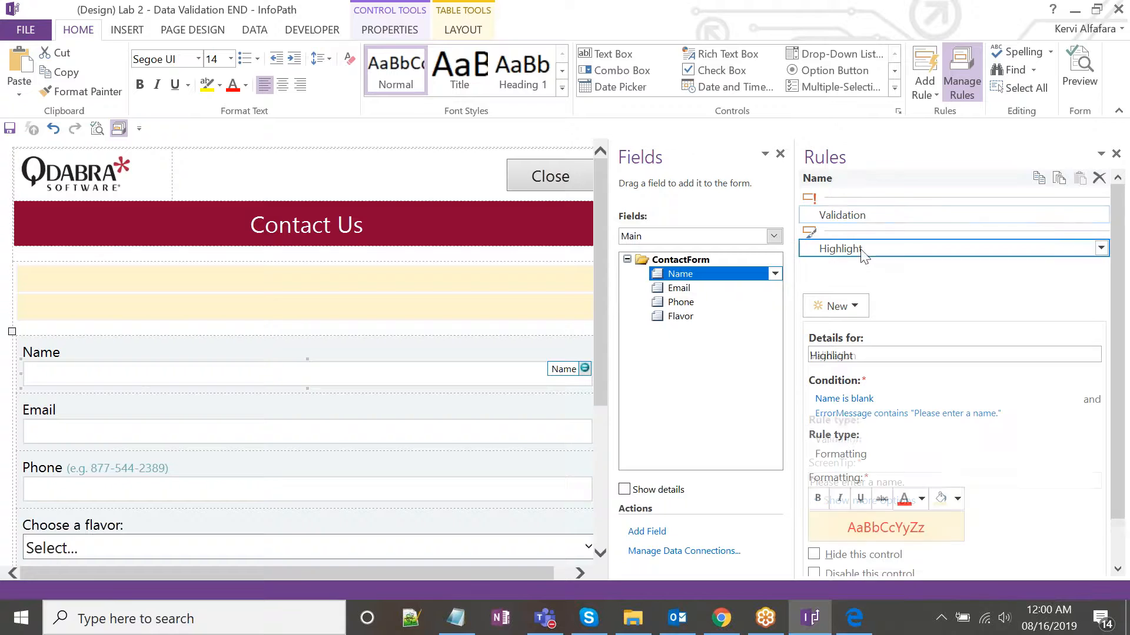
Look at the new-rule options without adding one, then put the caret in the preview's Email field.
left_click(853, 301)
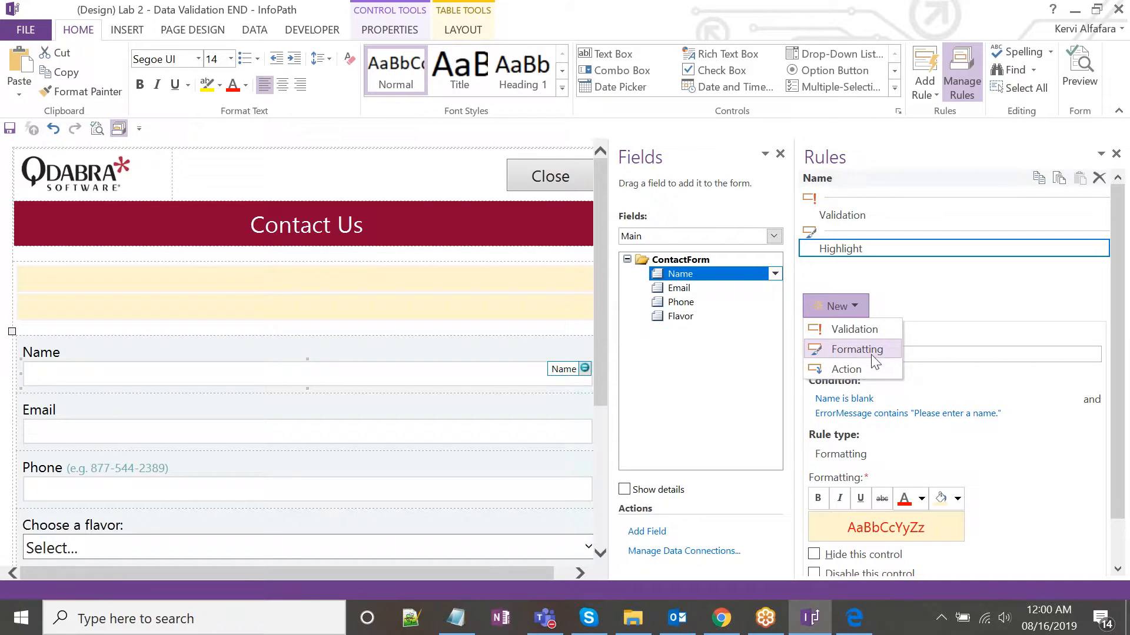
left_click(749, 373)
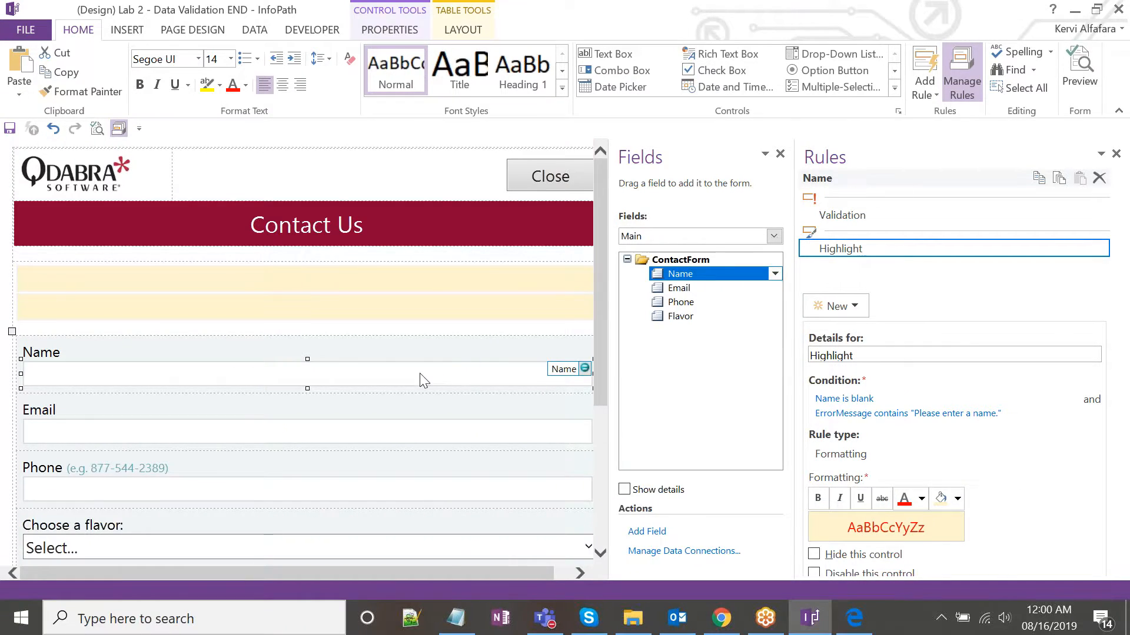
scroll(421, 377, "down", 1)
left_click(372, 373)
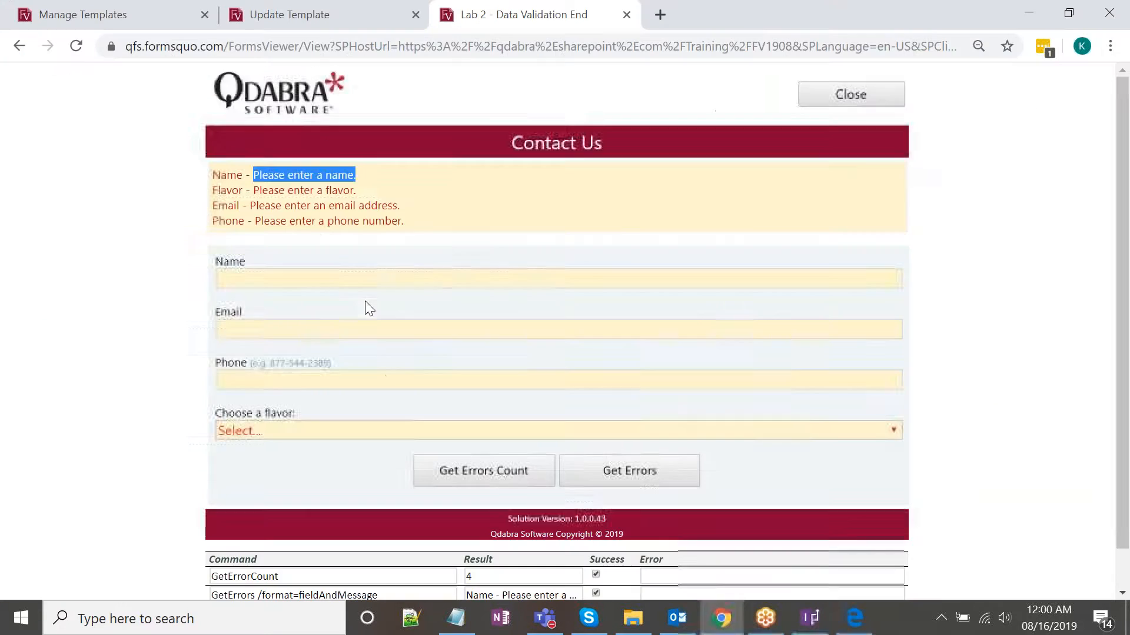
left_click(343, 274)
left_click(345, 334)
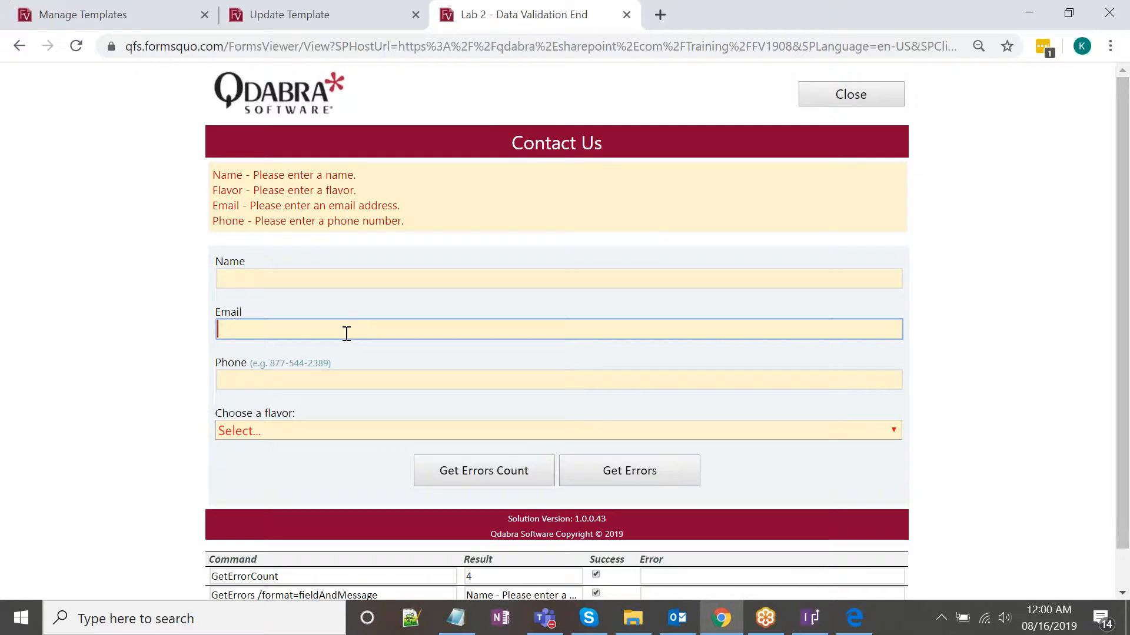
Enter 'ejklfdasjflkda' in Email, get the error count, and leave the field to trigger validation.
type("ejklfdasjflkda")
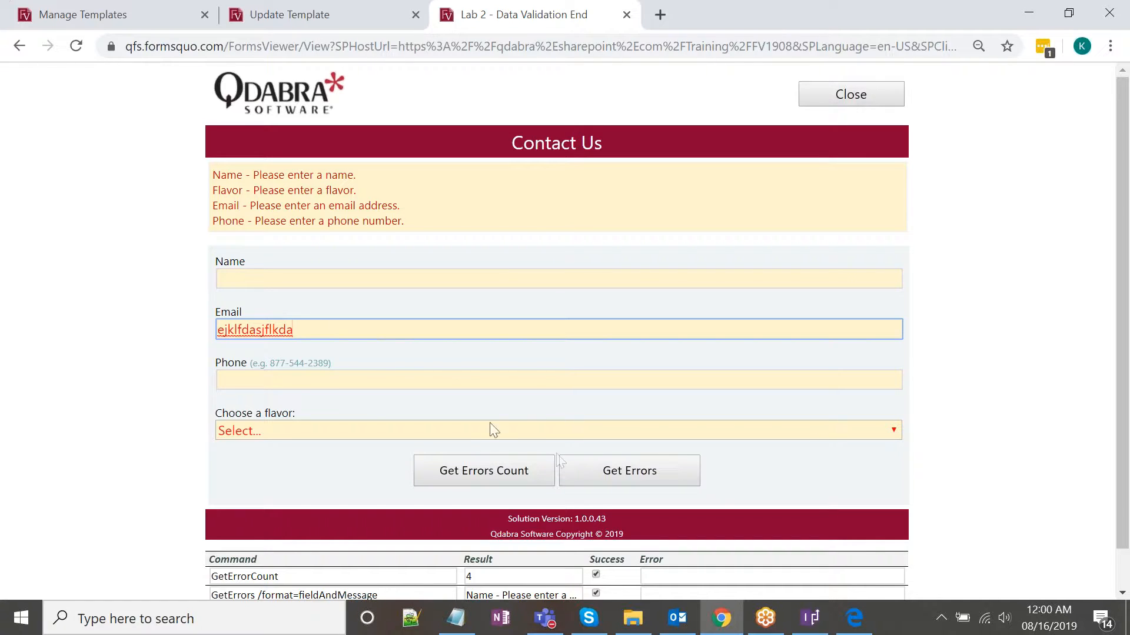
left_click(491, 471)
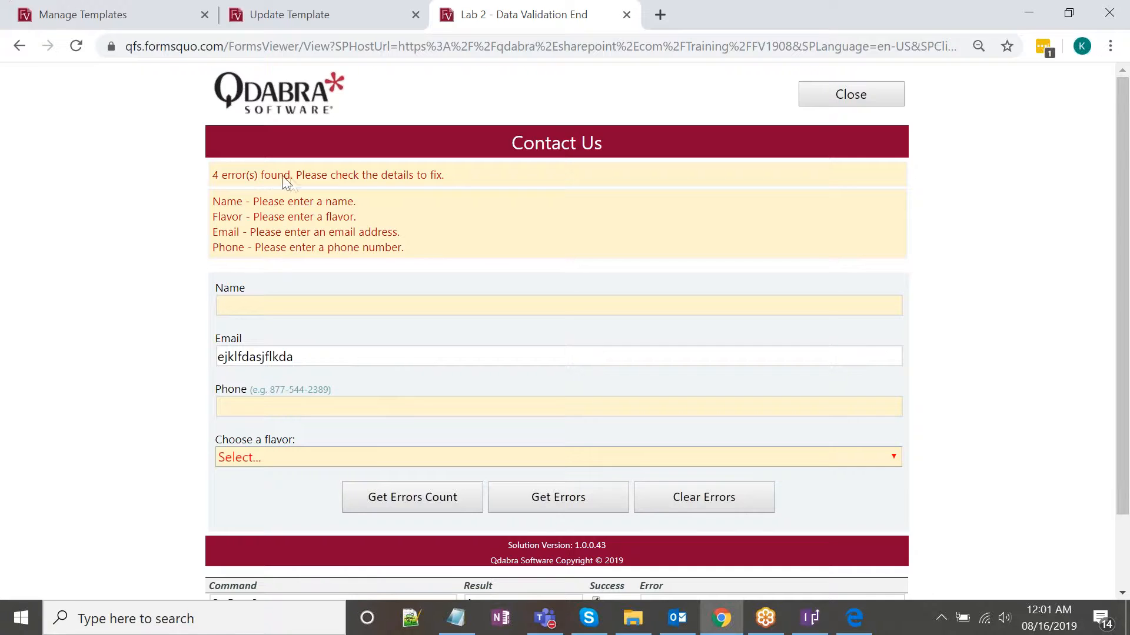
left_click(320, 357)
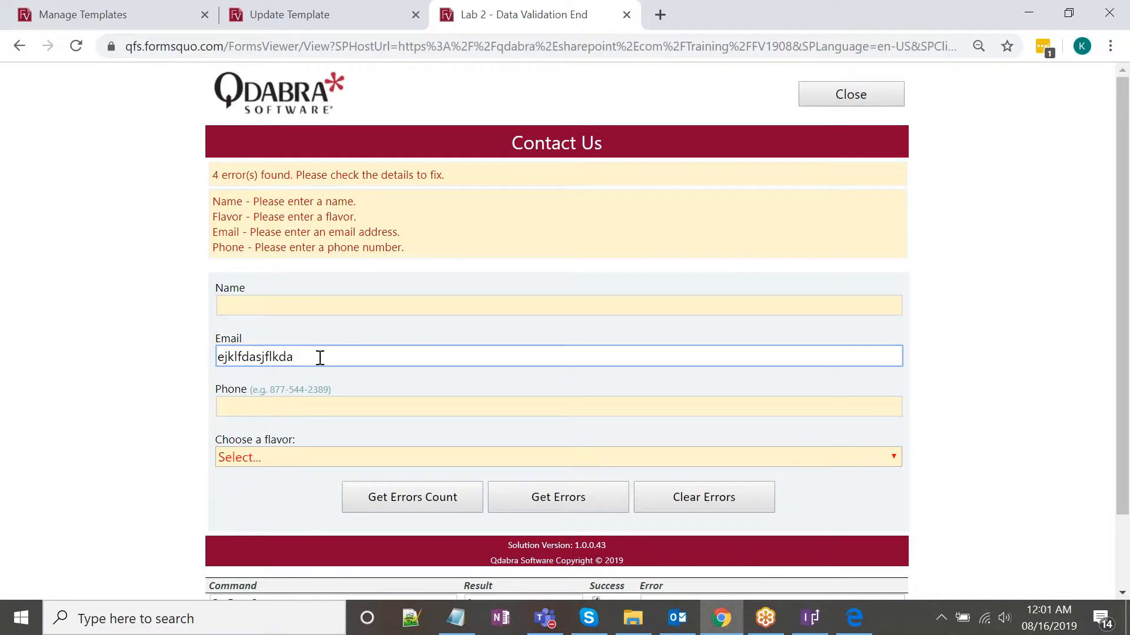
left_click_drag(324, 358, 221, 357)
left_click(274, 358)
left_click(562, 505)
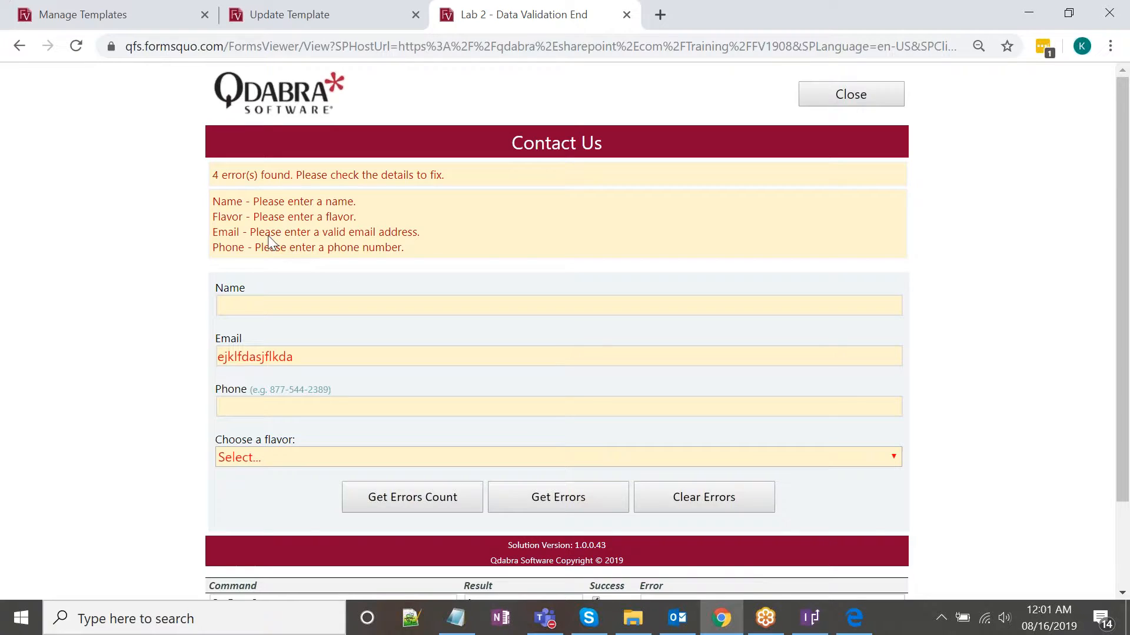
Recheck the invalid Email text against the valid-email message, then return to InfoPath.
left_click(302, 357)
double_click(310, 356)
left_click(304, 358)
double_click(312, 363)
left_click(310, 360)
double_click(279, 356)
left_click(277, 356)
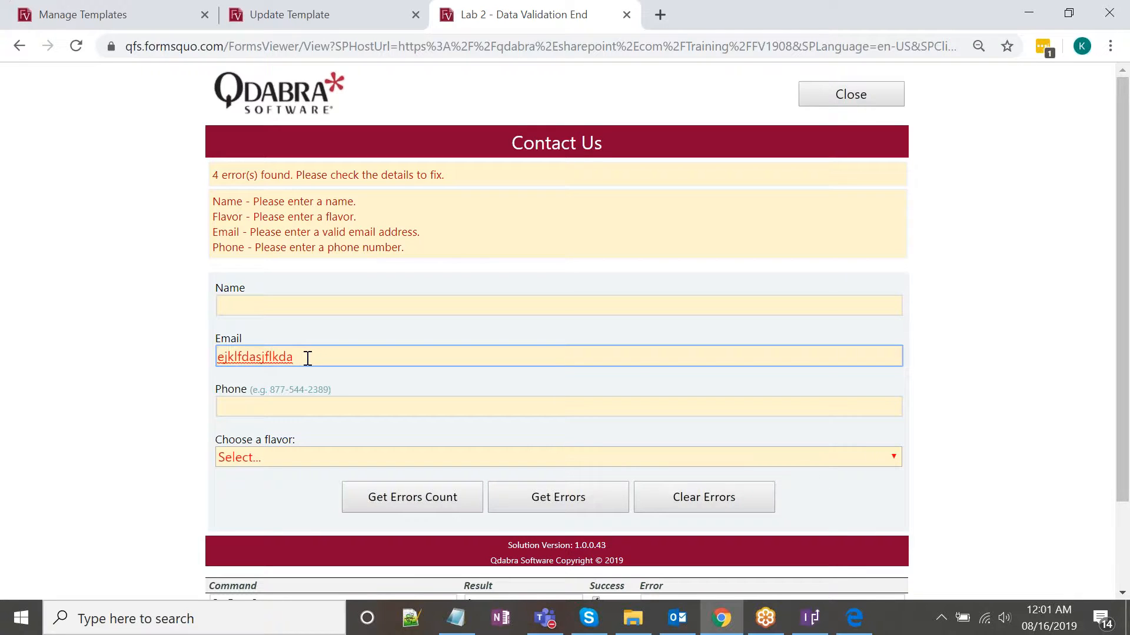
key("alt+Tab")
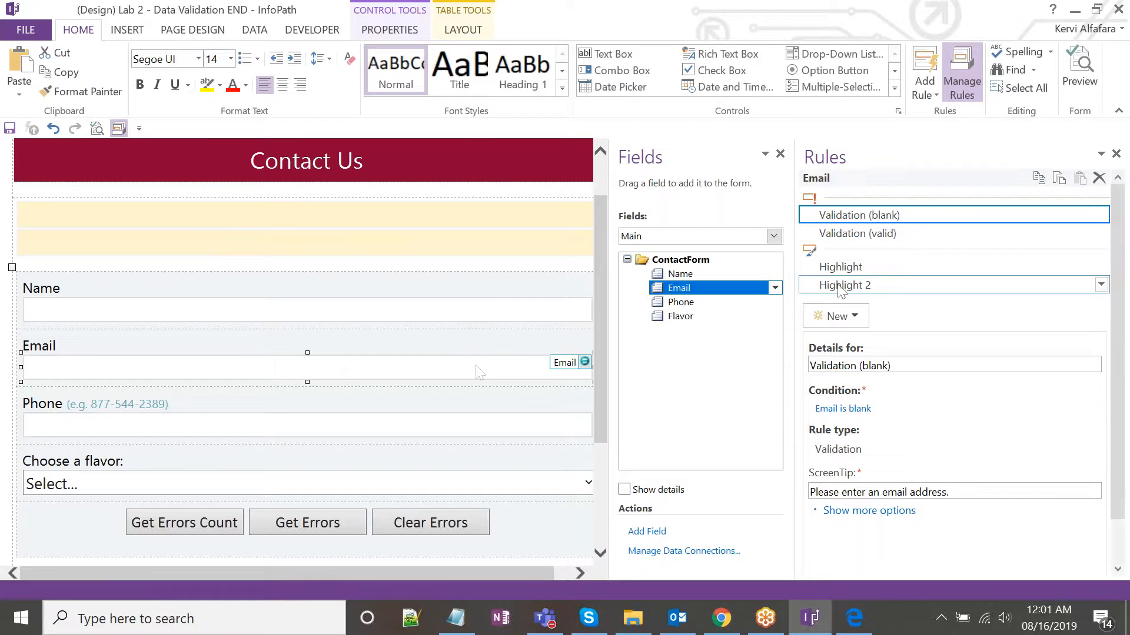
Open the Email validity condition and inspect its custom email pattern without changing it.
left_click(870, 236)
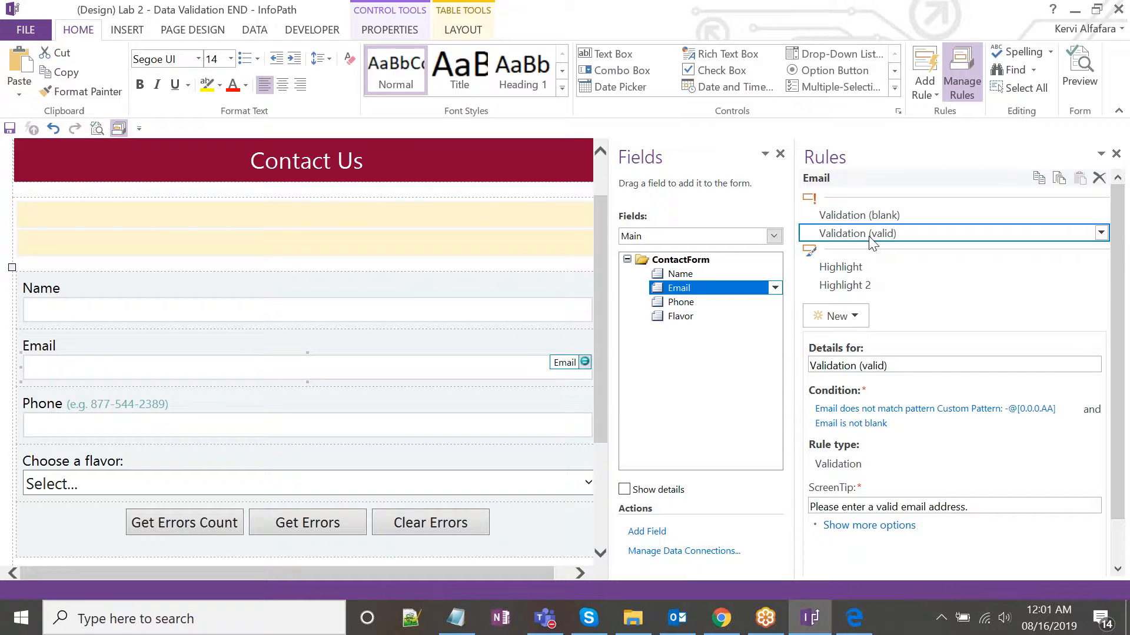
left_click(917, 408)
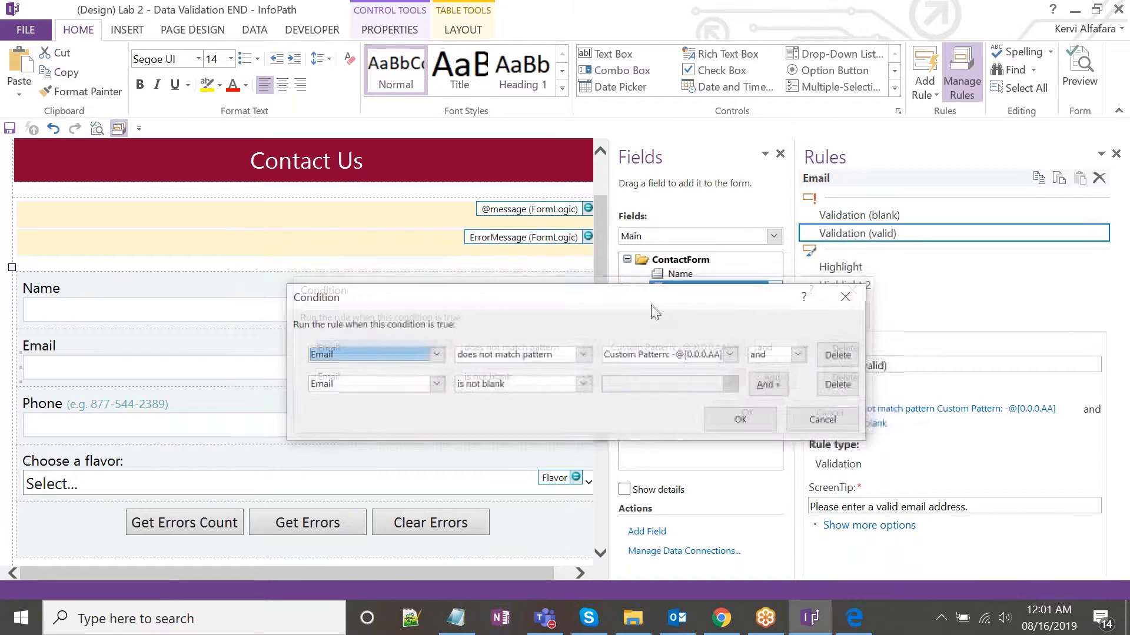
left_click_drag(662, 300, 632, 298)
left_click(628, 353)
left_click(628, 352)
left_click(628, 351)
left_click(607, 380)
left_click(573, 369)
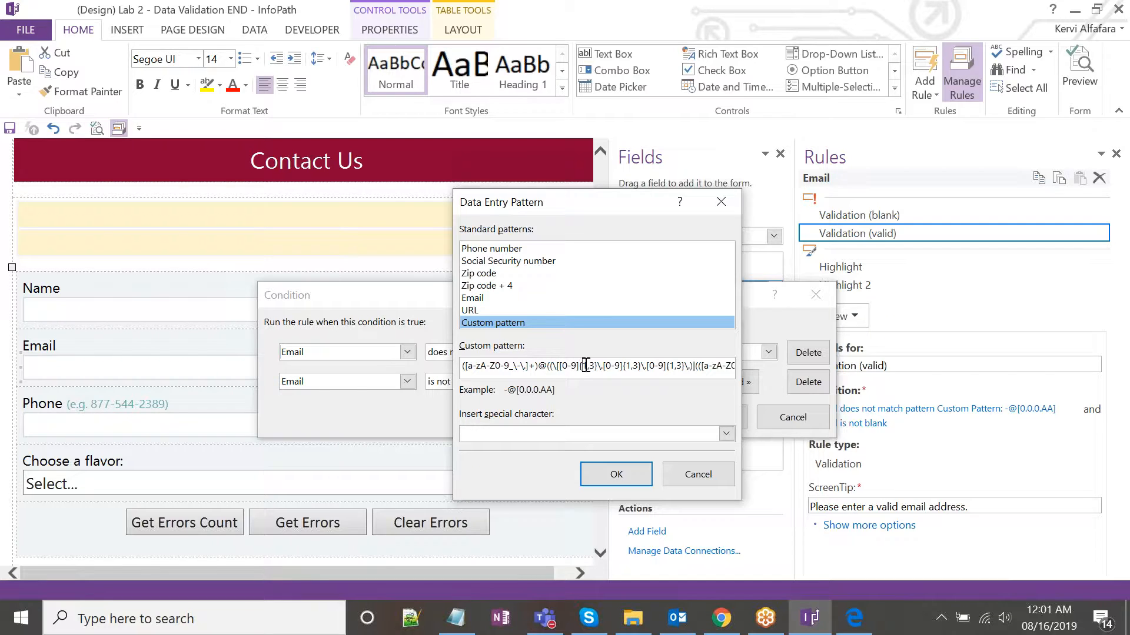
left_click_drag(464, 367, 432, 363)
left_click(535, 371)
left_click(730, 205)
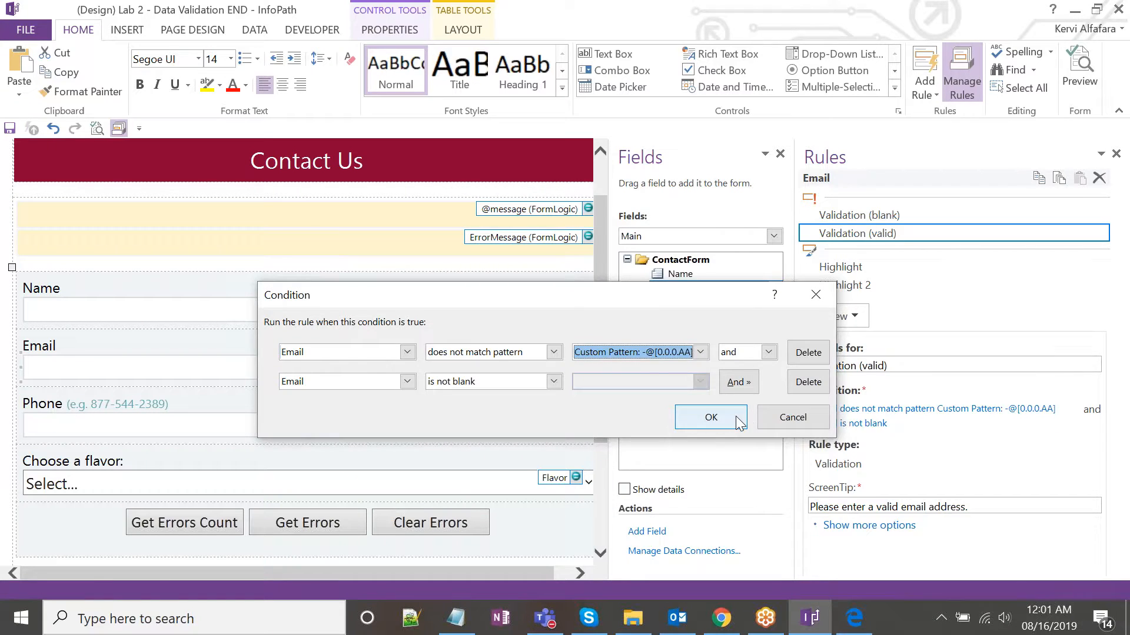
left_click(711, 417)
Reopen the validity condition and keep 'does not match pattern' as its operator.
left_click(721, 618)
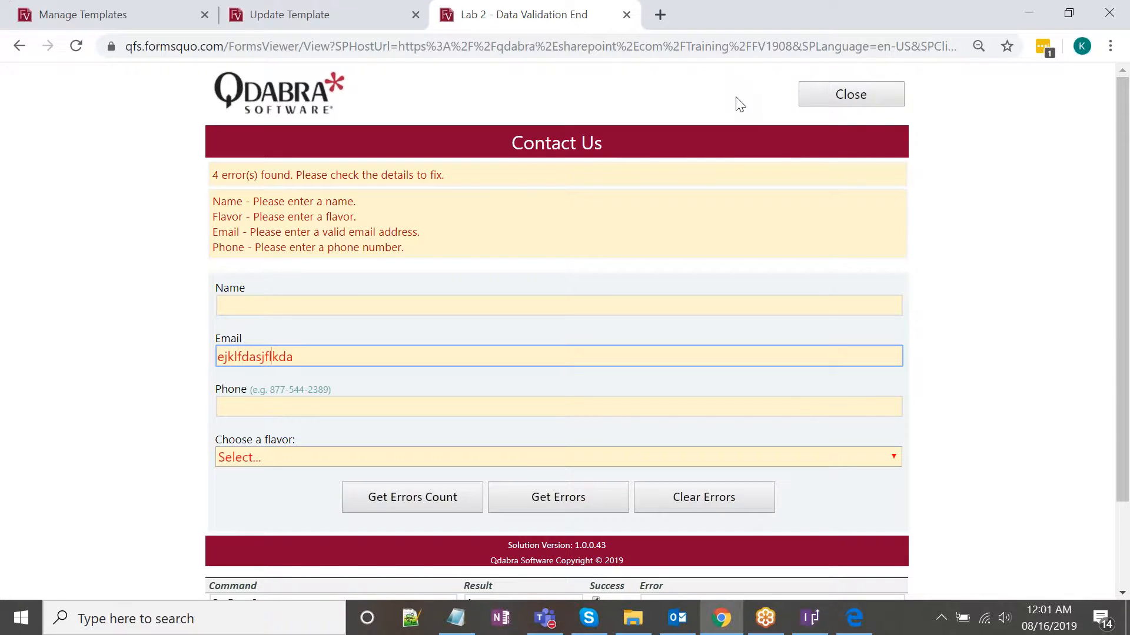
left_click(810, 618)
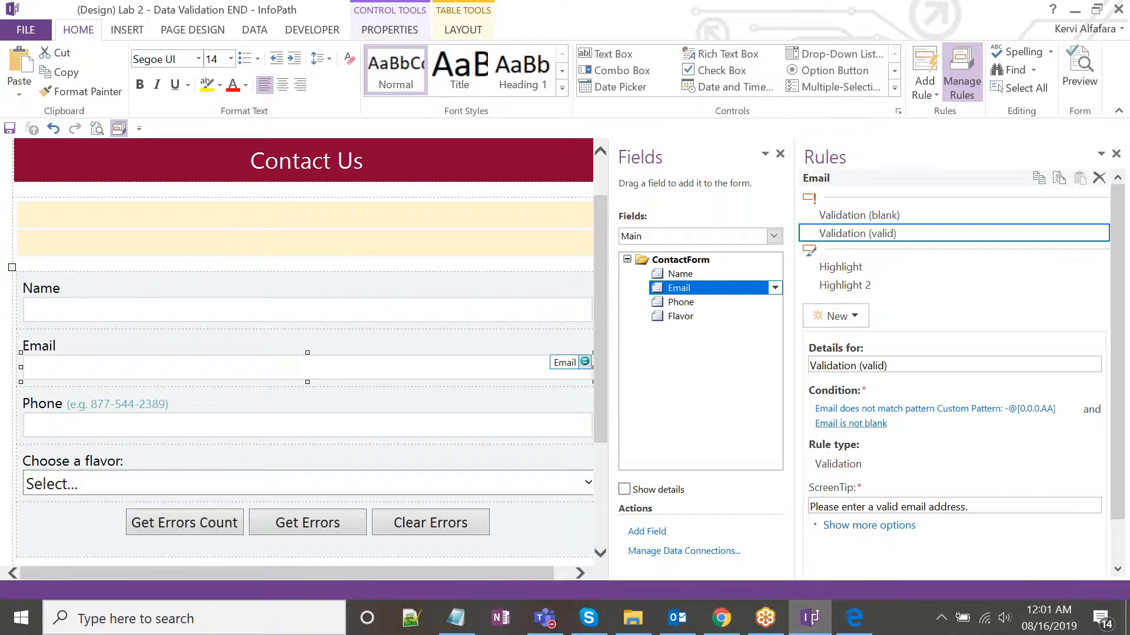
left_click(856, 267)
left_click(859, 234)
left_click(936, 409)
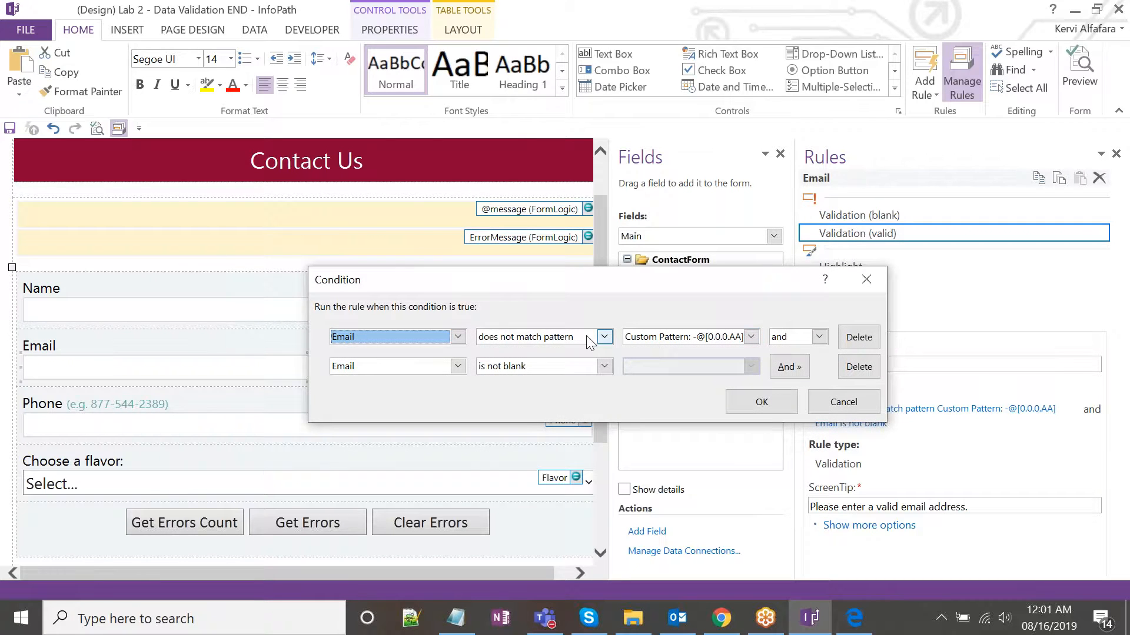
left_click(600, 339)
left_click(662, 386)
left_click(603, 339)
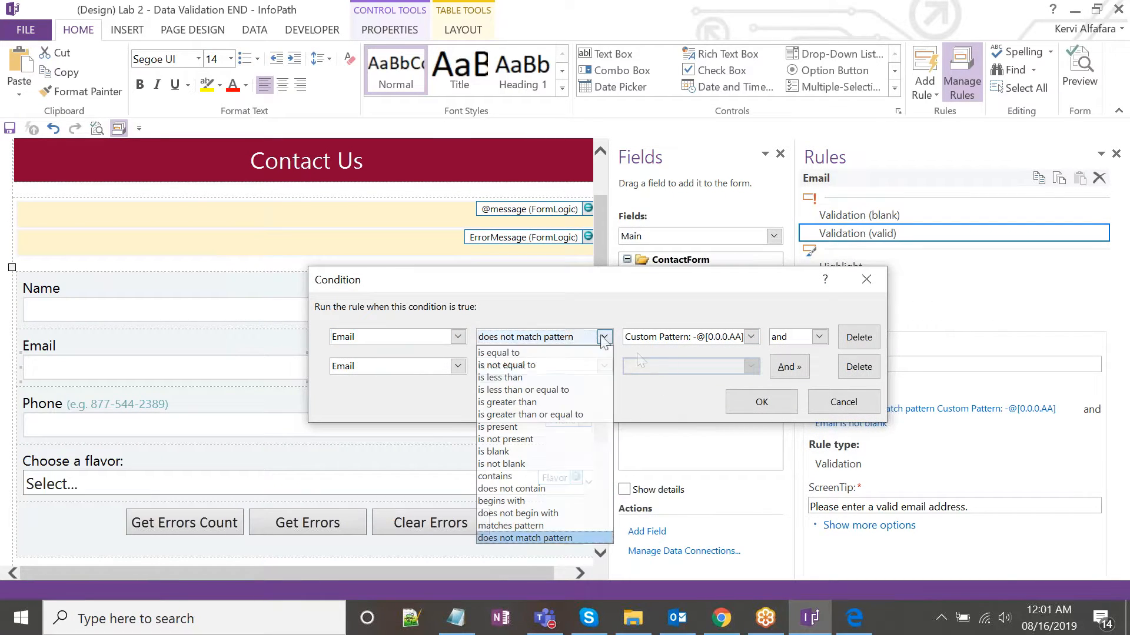
left_click(565, 538)
Browse the Phone, SSN, Zip, Email and URL patterns, keep the custom pattern, and close both dialogs.
left_click(685, 336)
left_click(680, 364)
left_click(508, 263)
left_click(509, 250)
left_click(508, 262)
left_click(509, 249)
left_click_drag(564, 203, 596, 234)
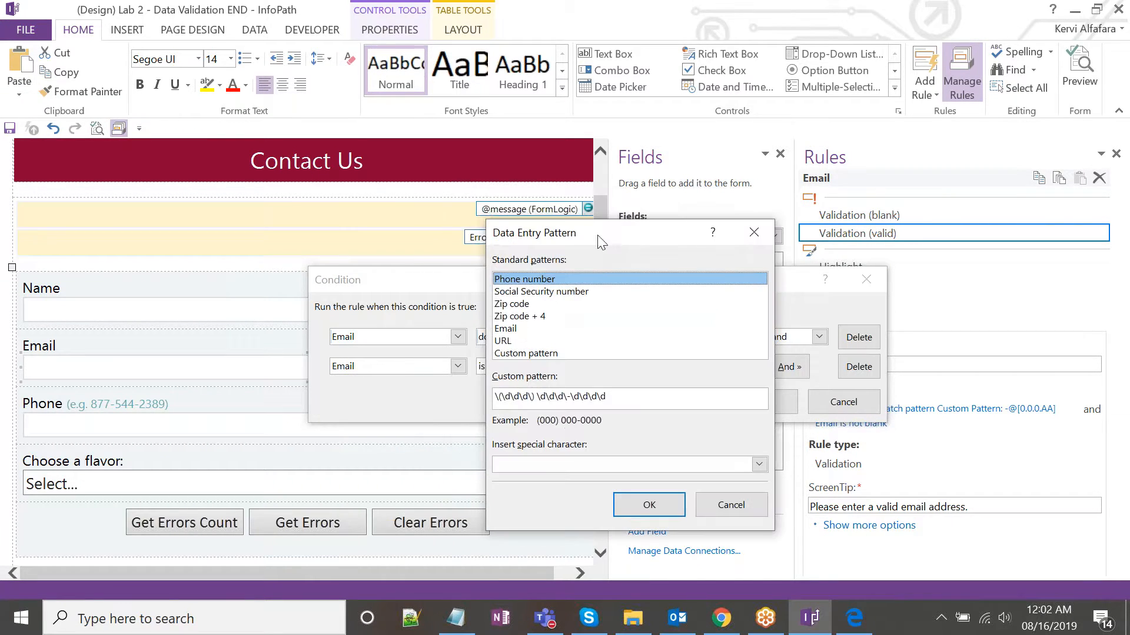
left_click(550, 292)
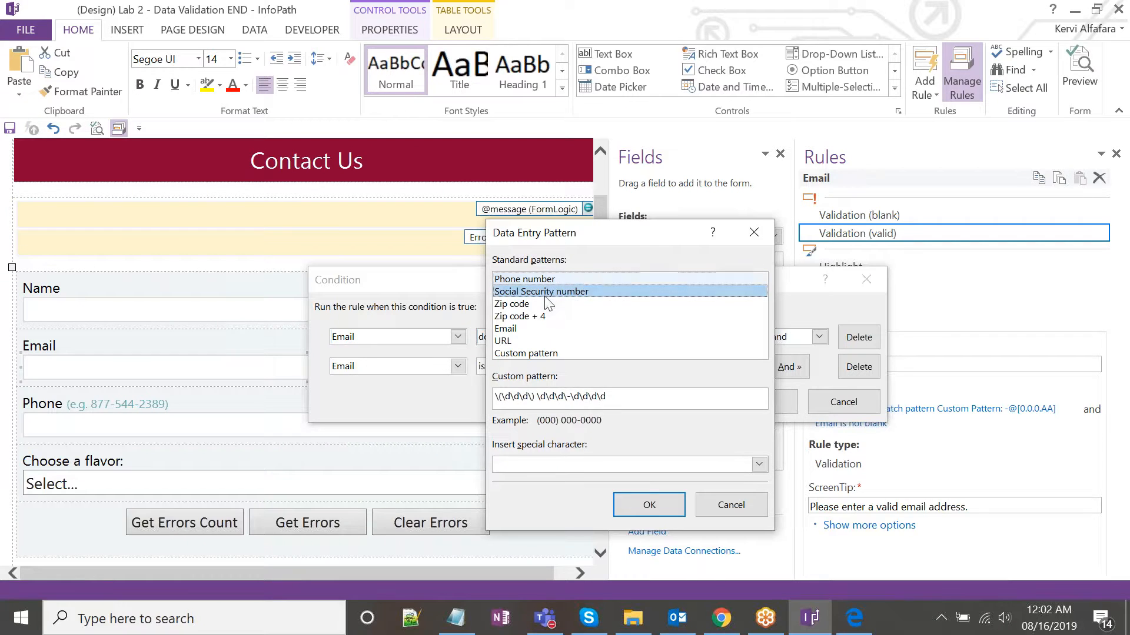
left_click(546, 304)
left_click(547, 328)
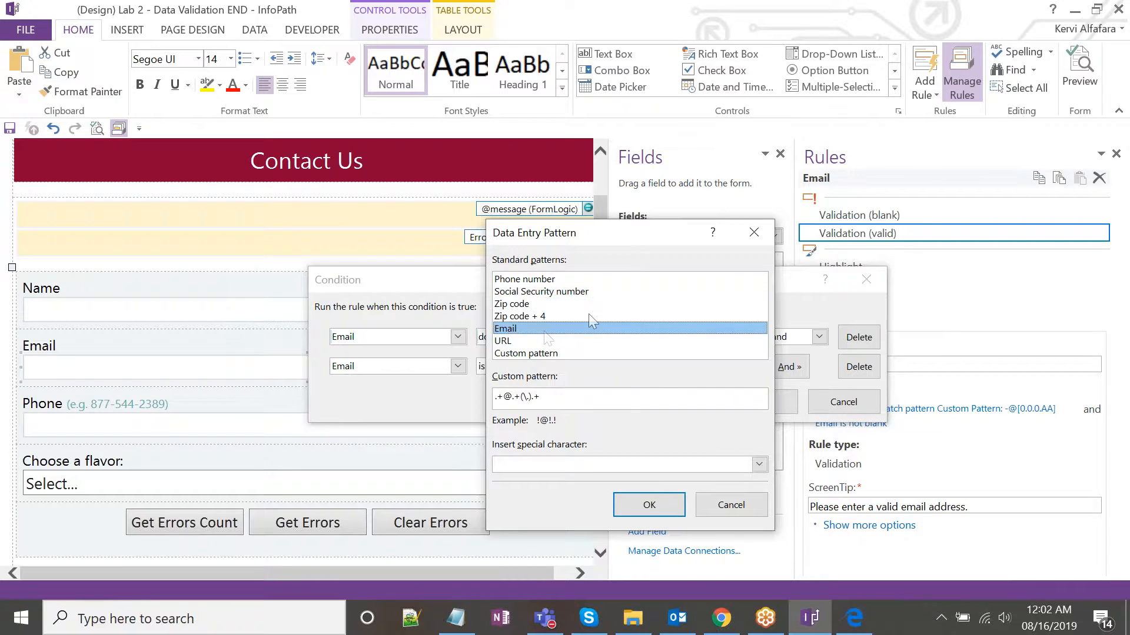
left_click(542, 342)
left_click(542, 356)
left_click(544, 343)
left_click(545, 355)
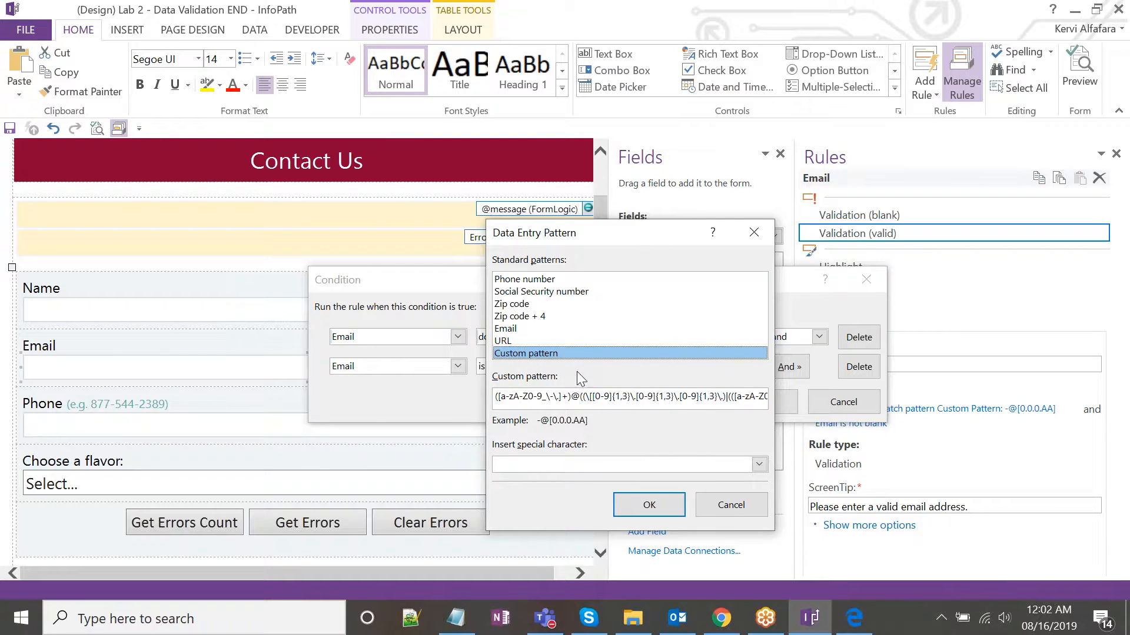
left_click_drag(611, 242, 590, 250)
left_click(735, 241)
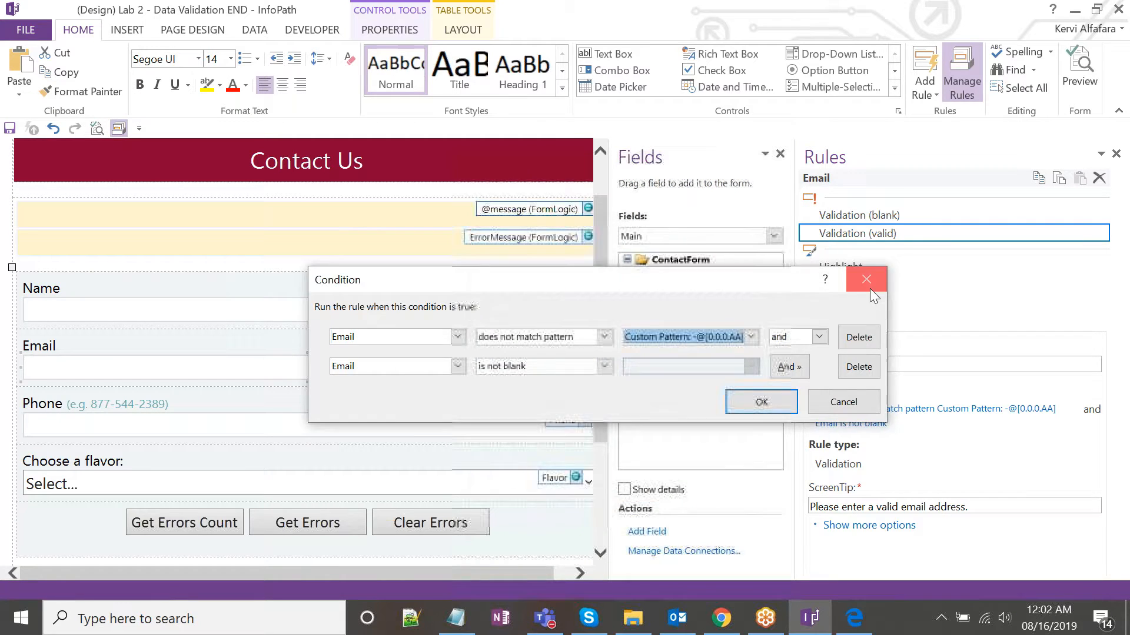
left_click(866, 280)
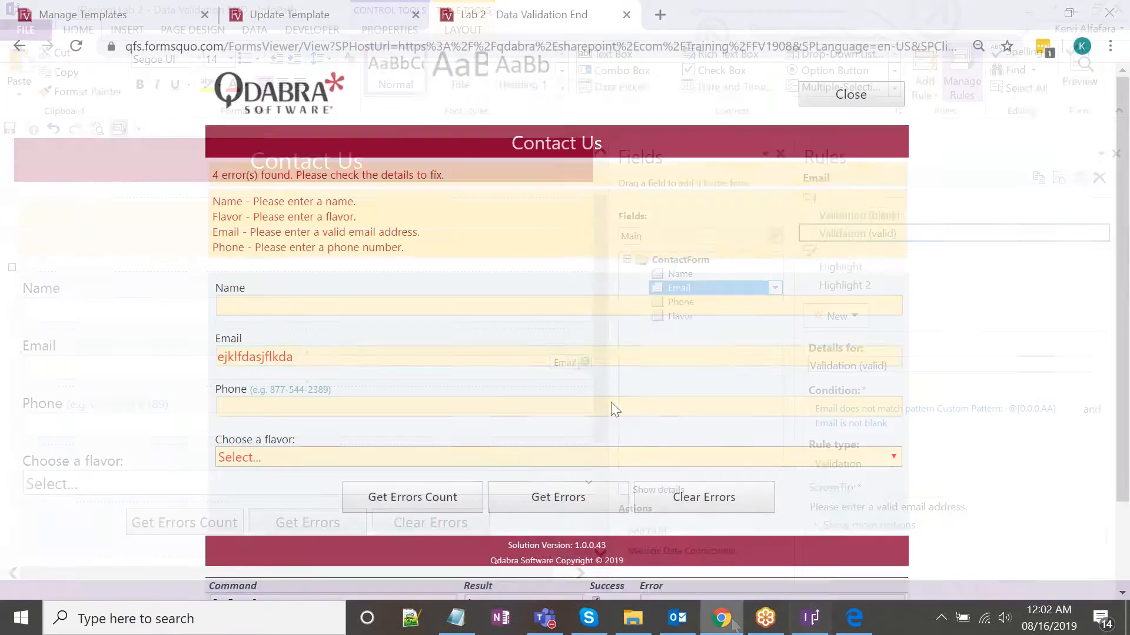
Replace the invalid Email text with a valid email address and recount the errors.
key("ctrl+a")
key("BackSpace")
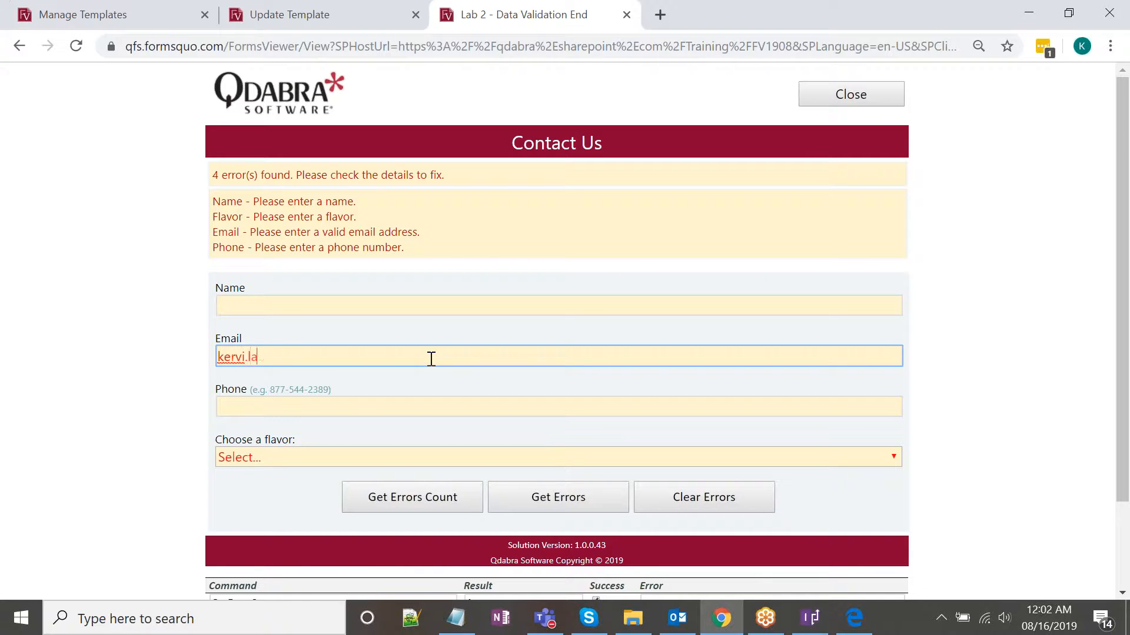
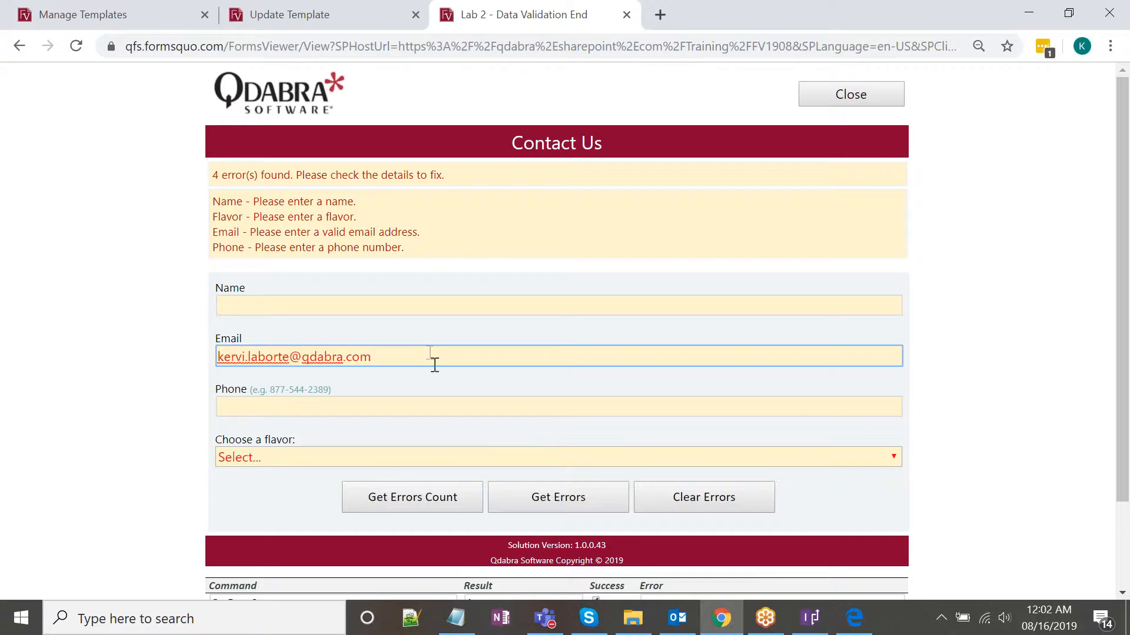
left_click(426, 495)
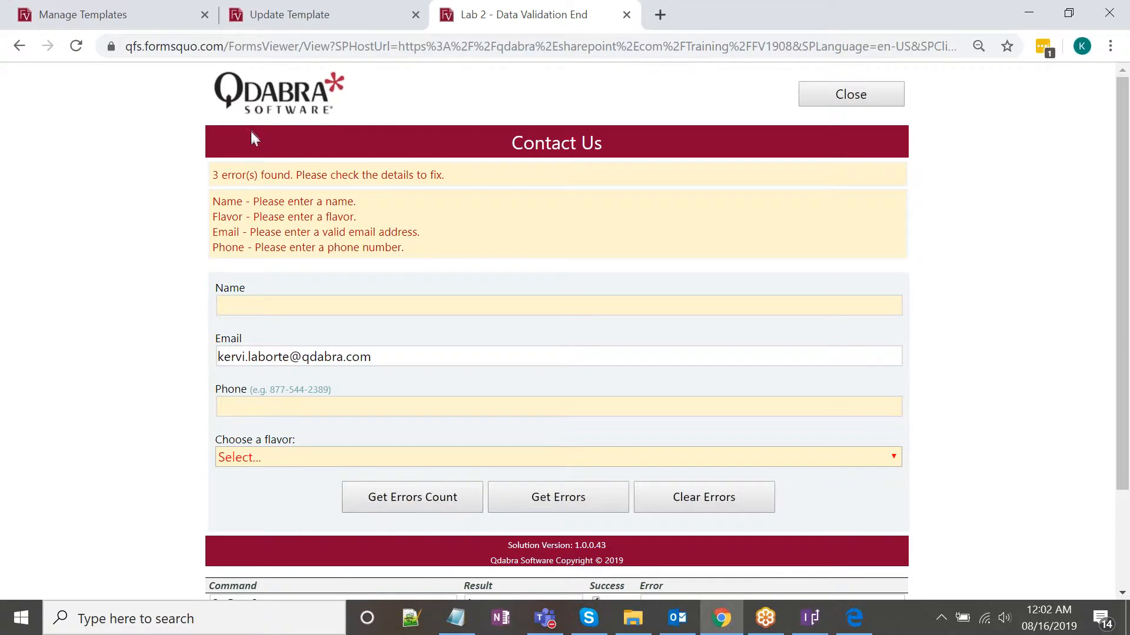
List the current errors again and check the corrected email address.
left_click(246, 178)
left_click(559, 495)
left_click_drag(413, 343, 226, 337)
left_click(282, 343)
left_click_drag(393, 341, 230, 323)
left_click(250, 341)
Review the remaining error summary lines, then clear all errors and highlights with Clear Errors.
left_click(246, 337)
left_click_drag(327, 236, 331, 239)
left_click(430, 234)
left_click_drag(430, 236, 253, 219)
left_click(253, 219)
left_click_drag(436, 235, 412, 235)
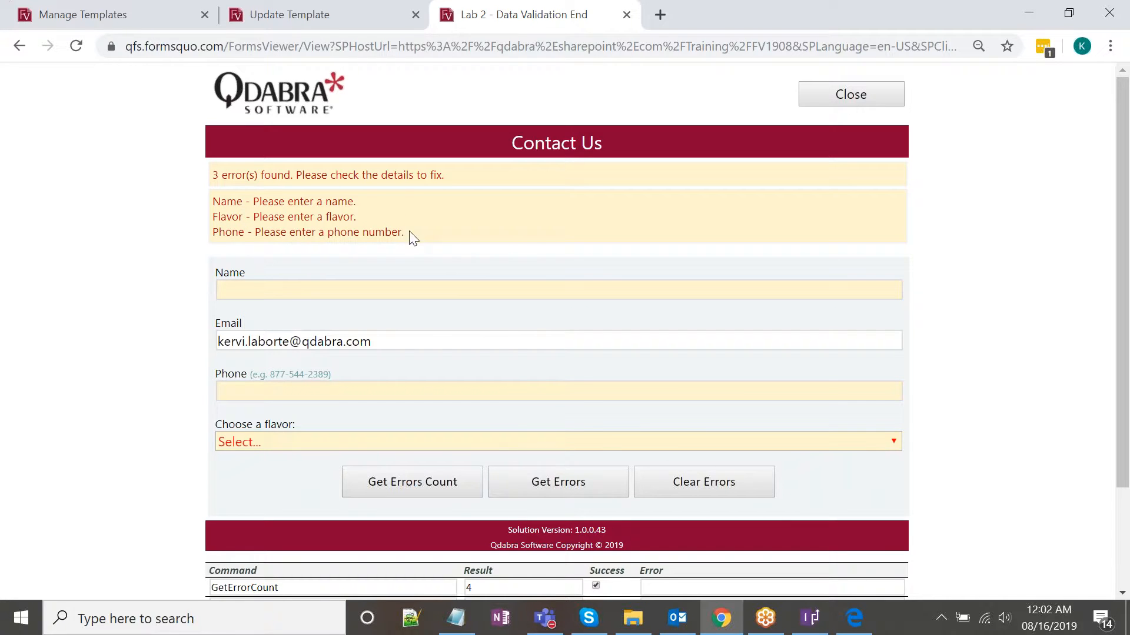
scroll(490, 314, "down", 3)
left_click(562, 359)
left_click(732, 486)
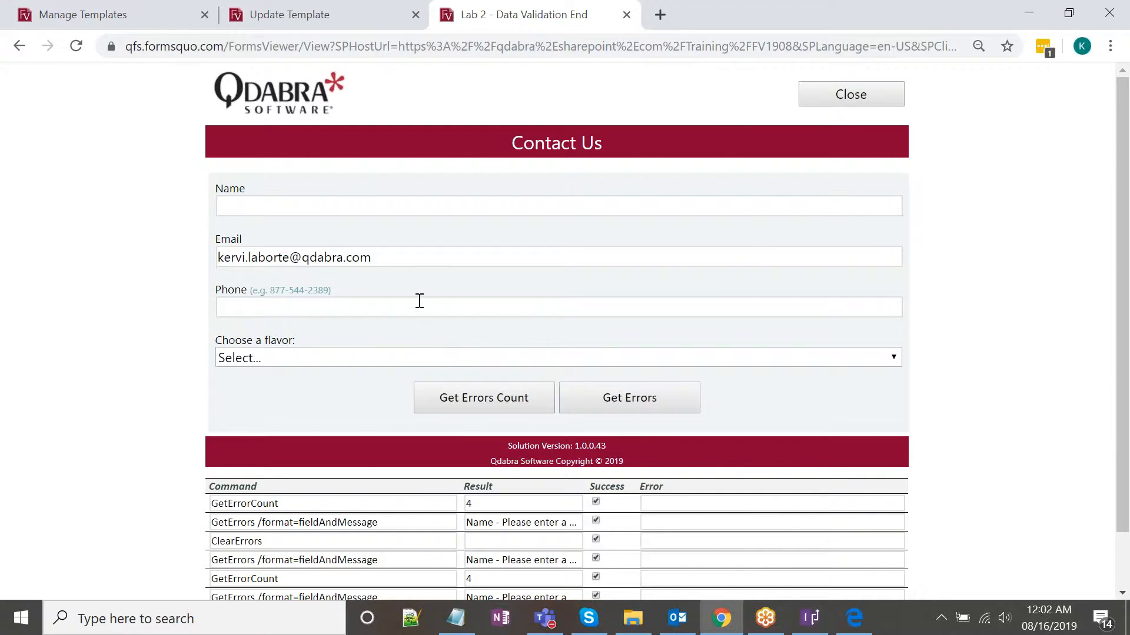
left_click(809, 617)
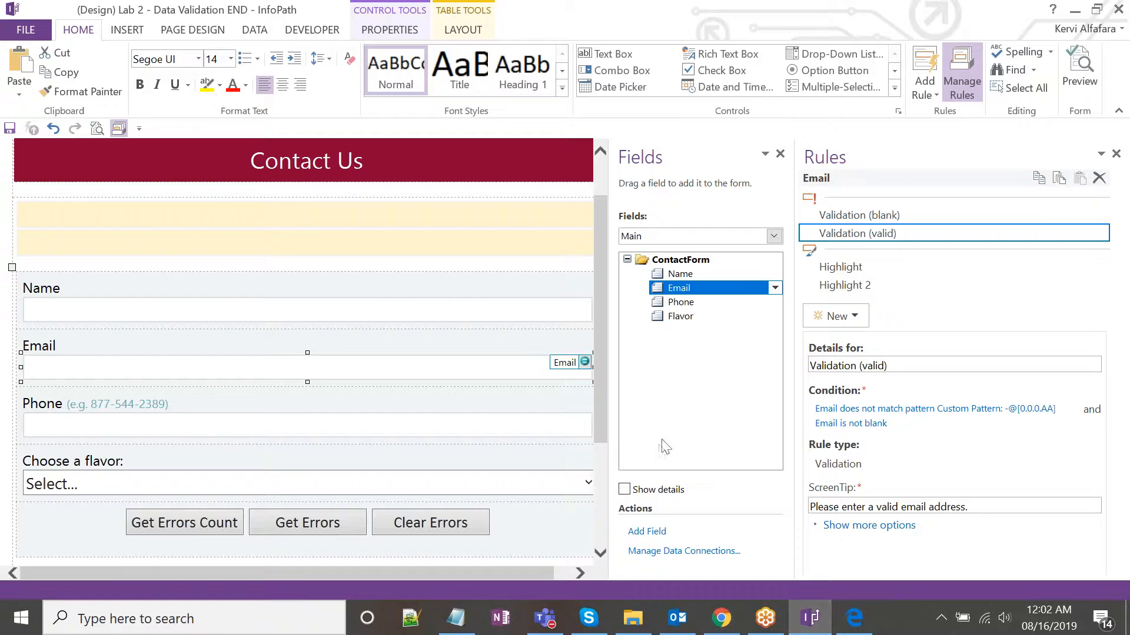
Widen the design area and view Email's Validation (blank) and Validation (valid) rules.
scroll(542, 378, "down", 3)
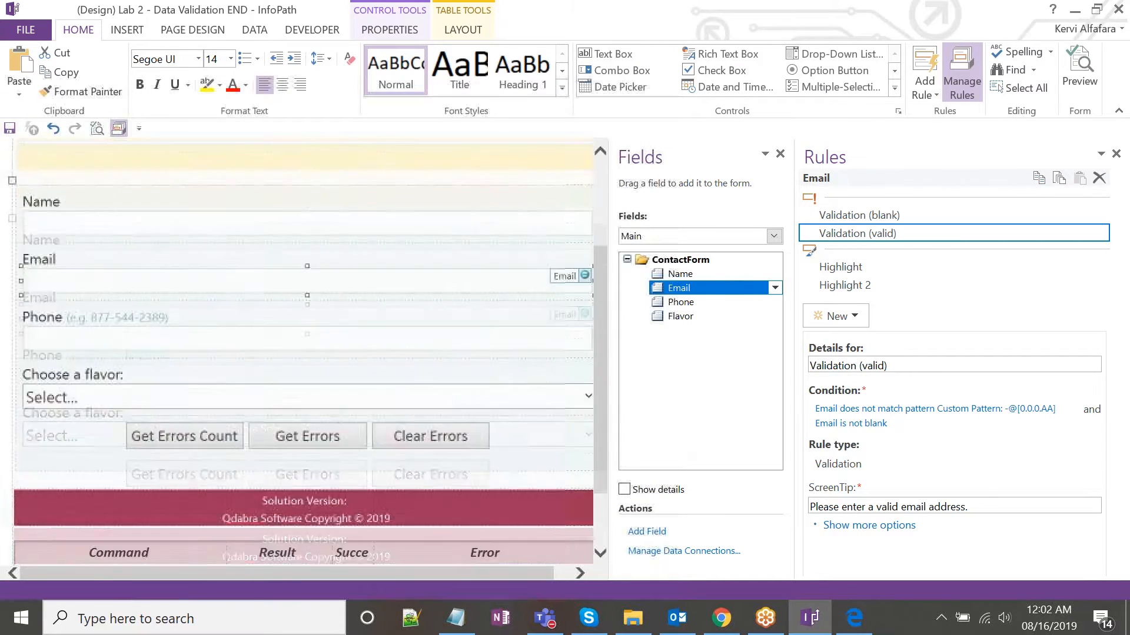
scroll(541, 373, "up", 5)
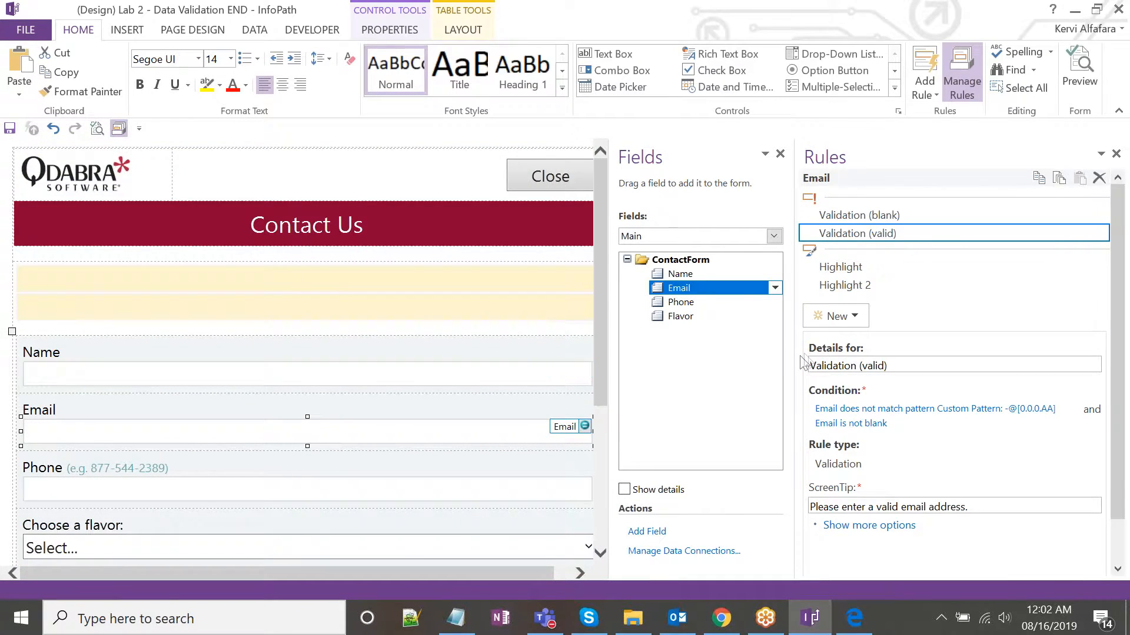
left_click_drag(796, 356, 848, 356)
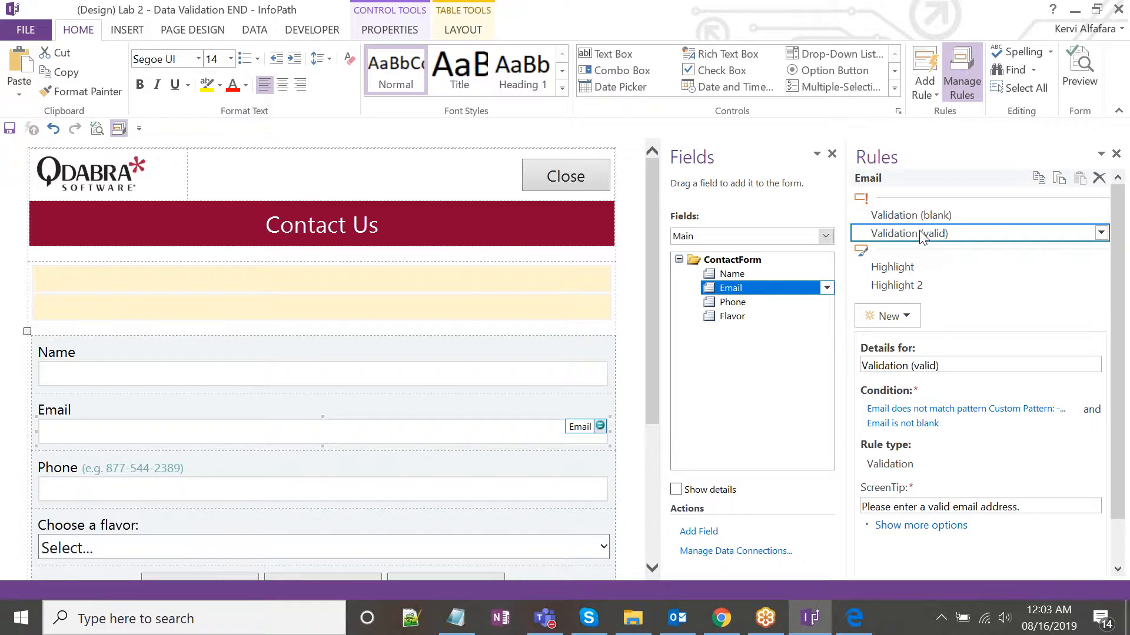
left_click(925, 217)
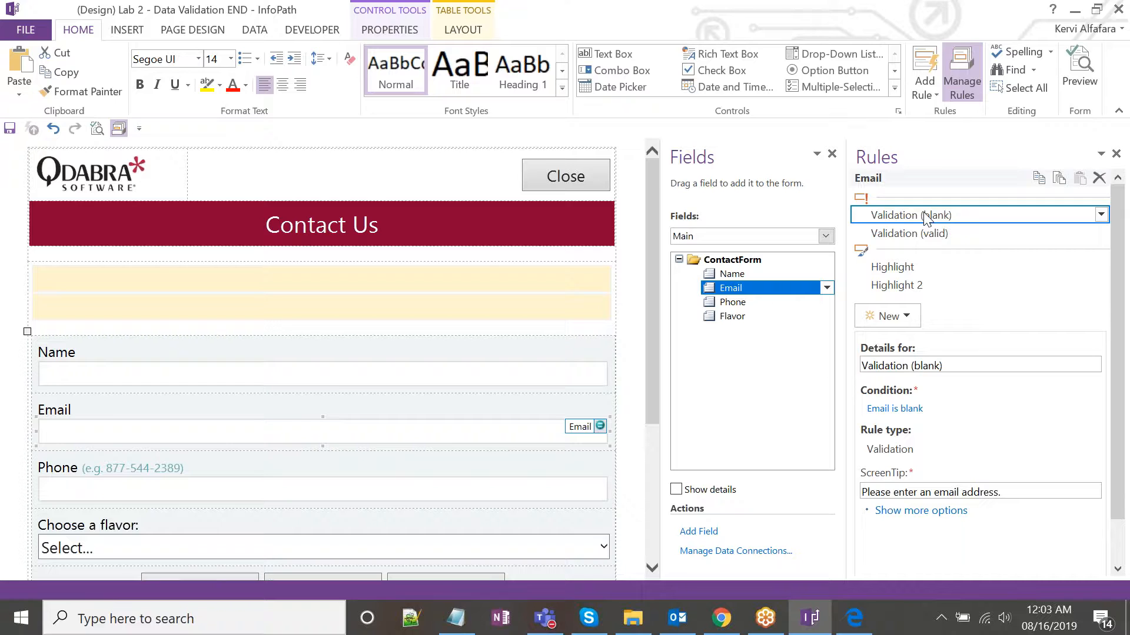
left_click(930, 235)
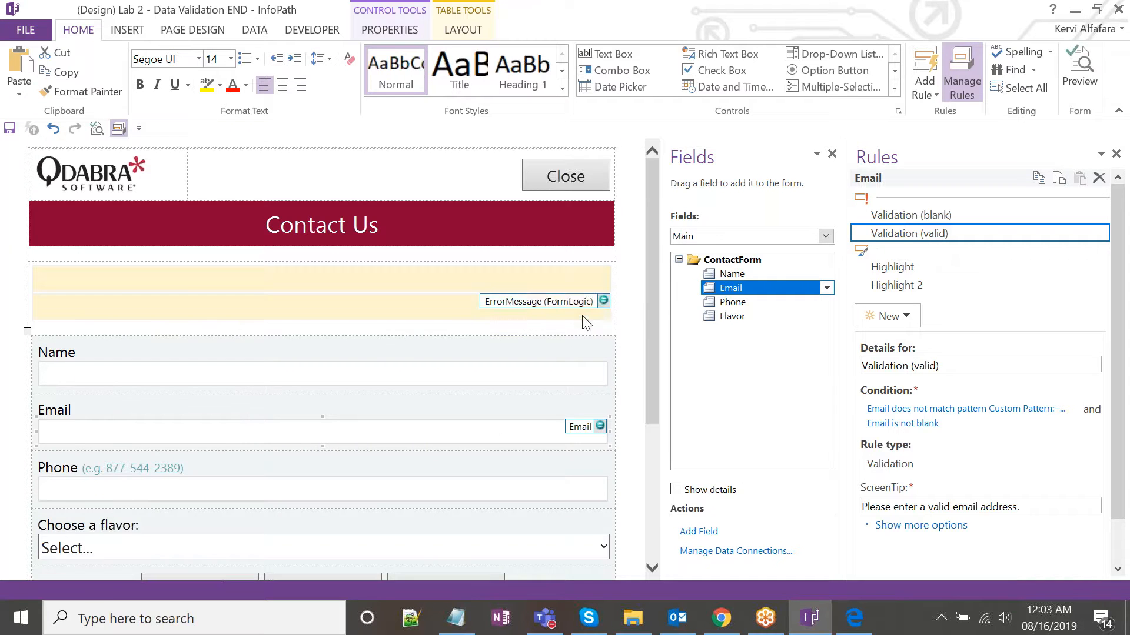
scroll(500, 306, "down", 3)
Select the Clear Errors button and read its rule setting Command to ClearErrors and resetting error fields.
left_click(489, 353)
left_click(897, 247)
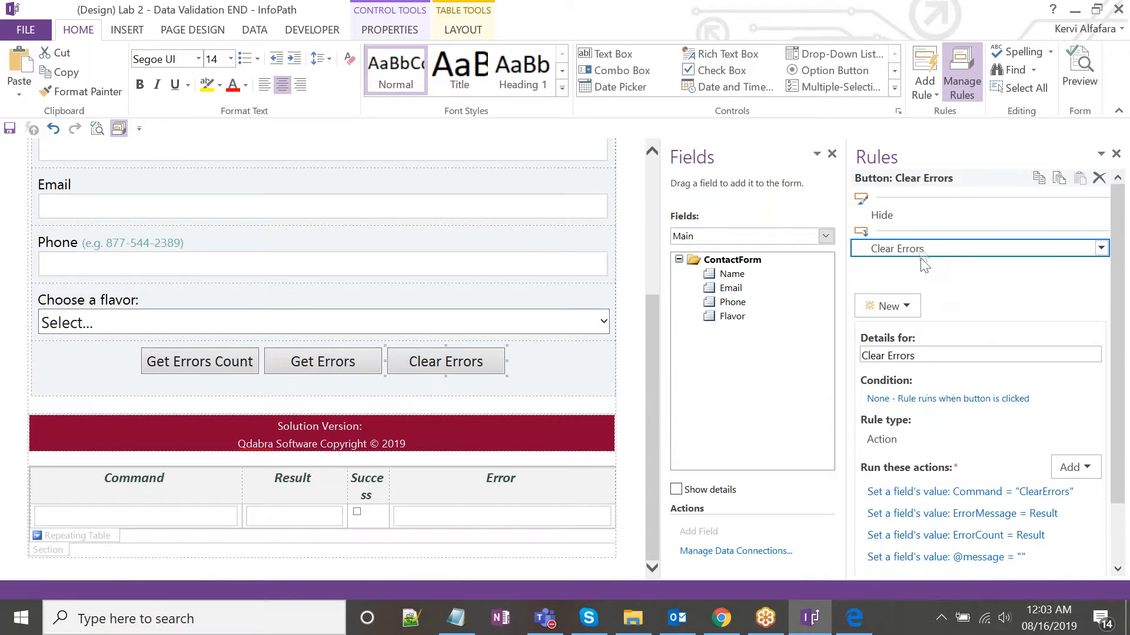
scroll(856, 349, "down", 2)
left_click_drag(856, 349, 833, 348)
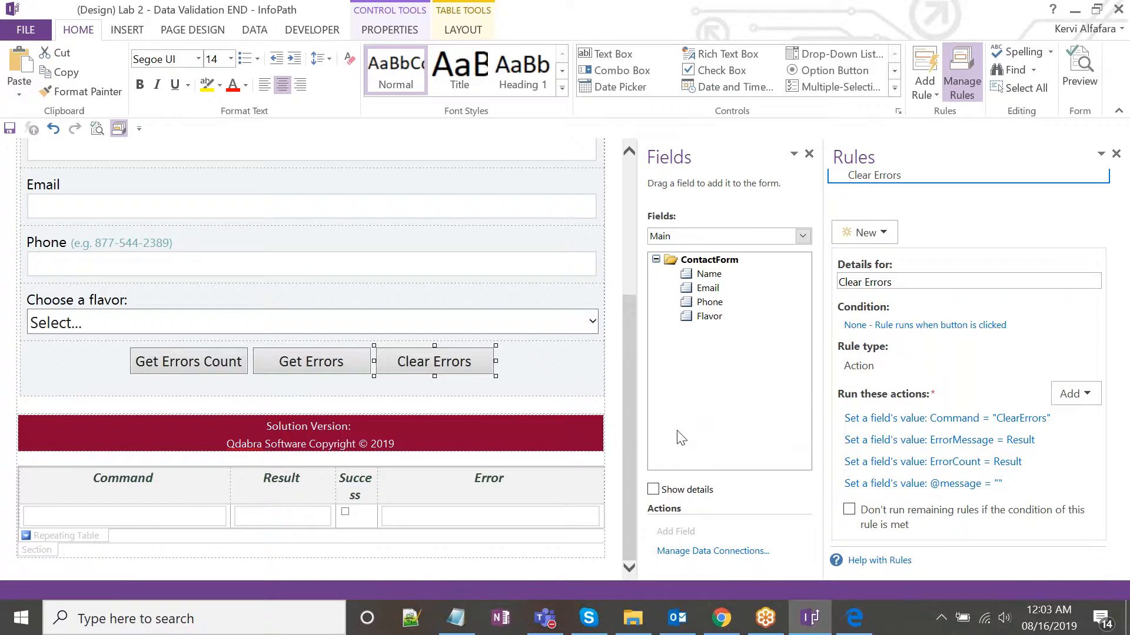
scroll(626, 430, "up", 4)
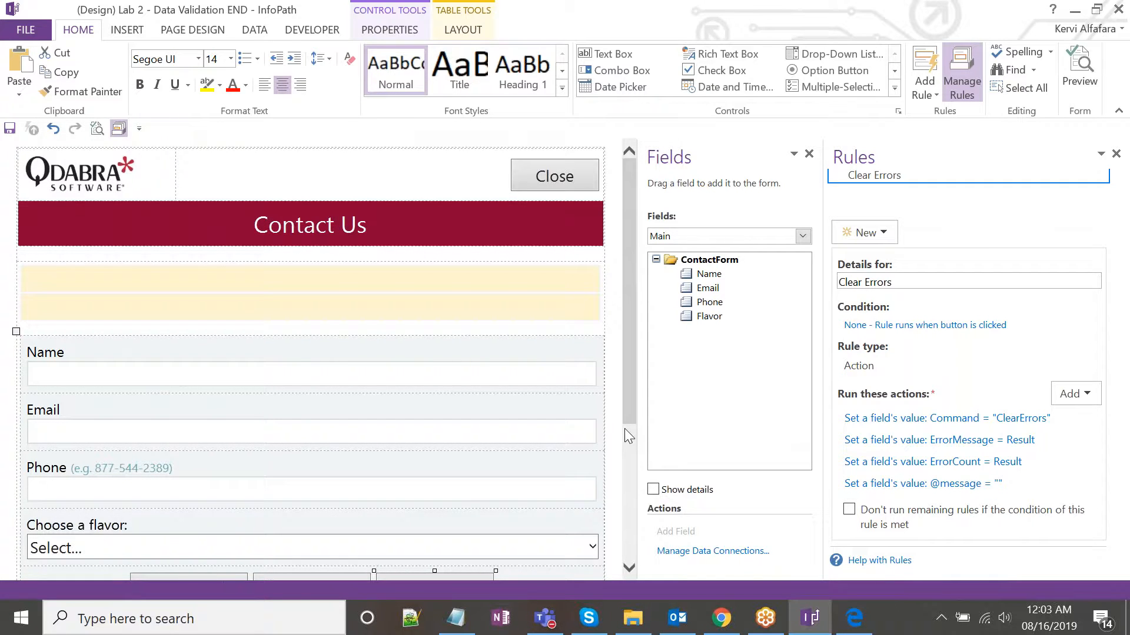
scroll(625, 430, "down", 2)
scroll(625, 436, "up", 1)
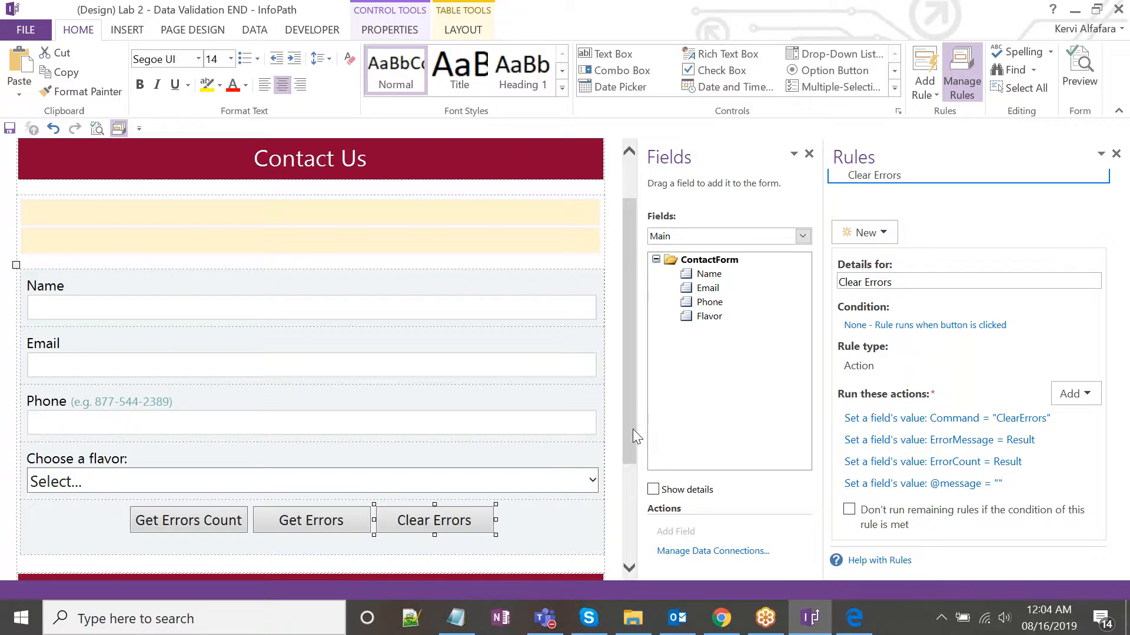
scroll(633, 430, "down", 3)
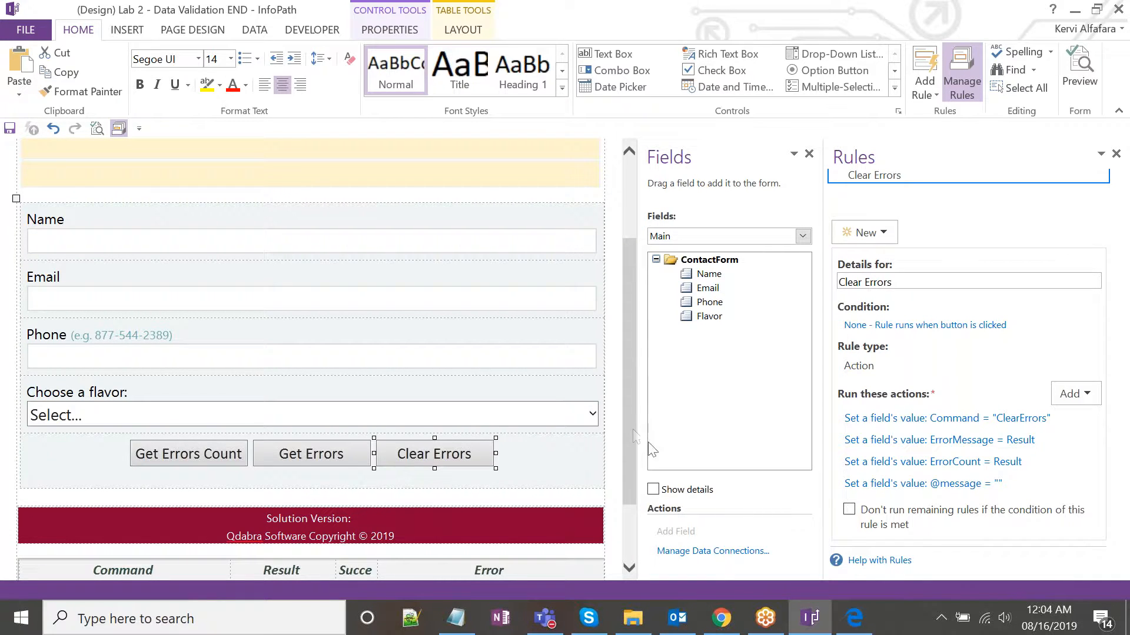
mouse_move(725, 621)
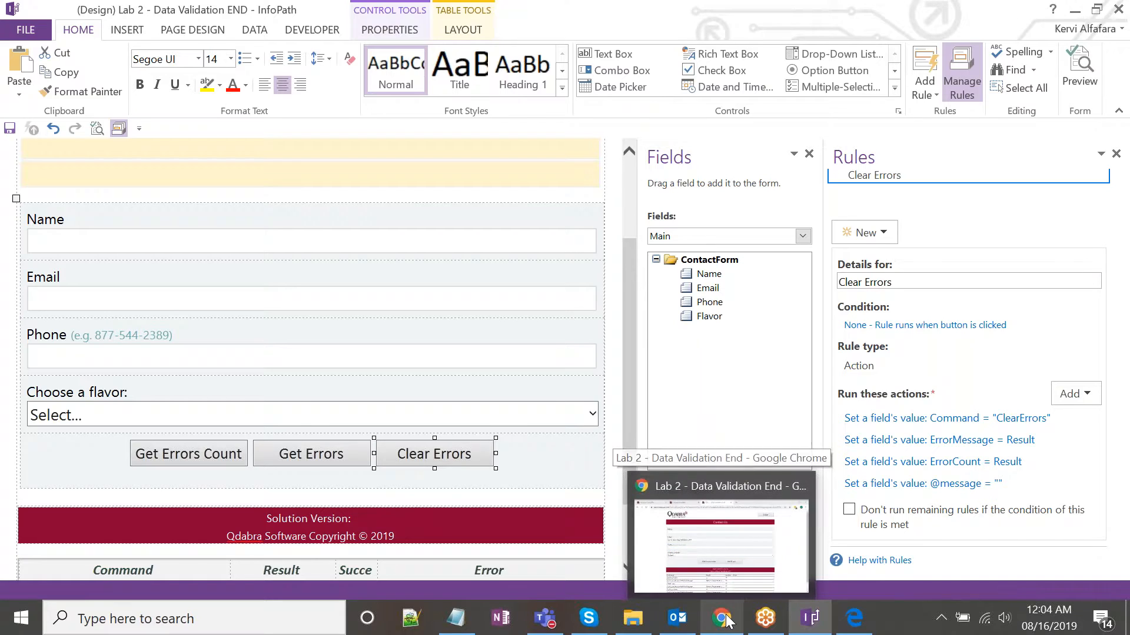
Enter 43124 in Phone, get the error count of 3, and hide the results log.
left_click(726, 621)
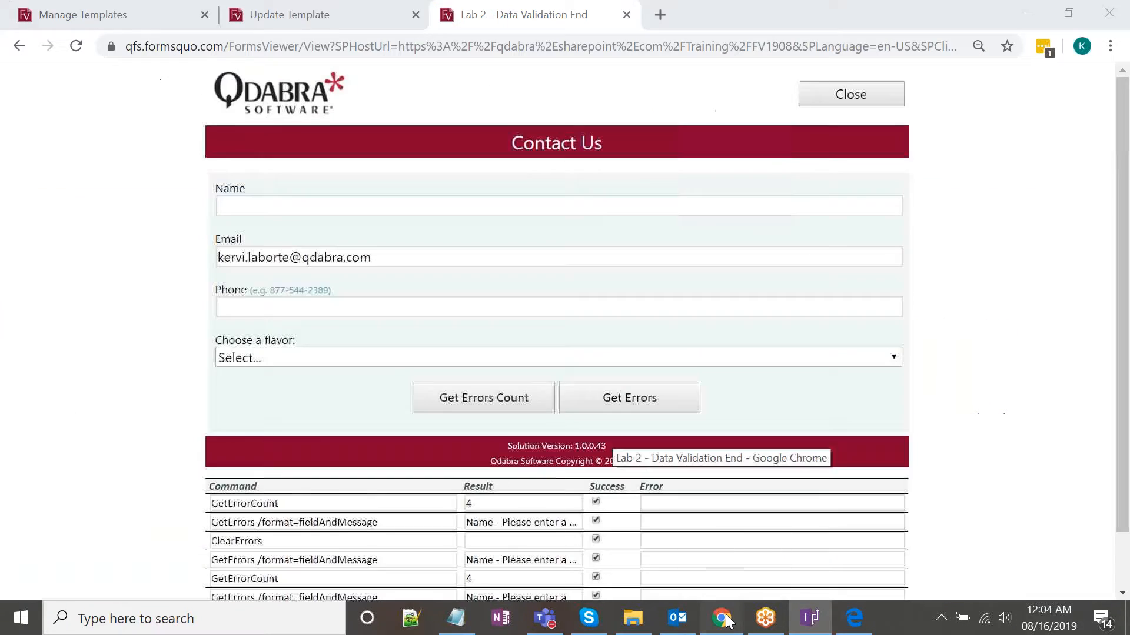
scroll(799, 494, "down", 1)
scroll(799, 495, "up", 1)
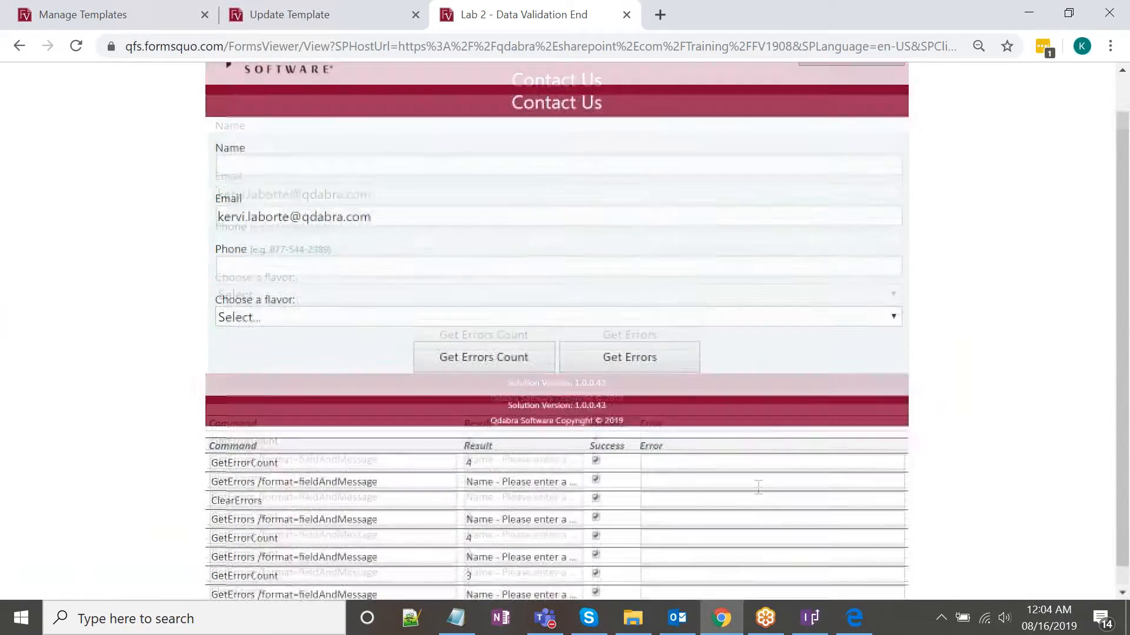
left_click(479, 306)
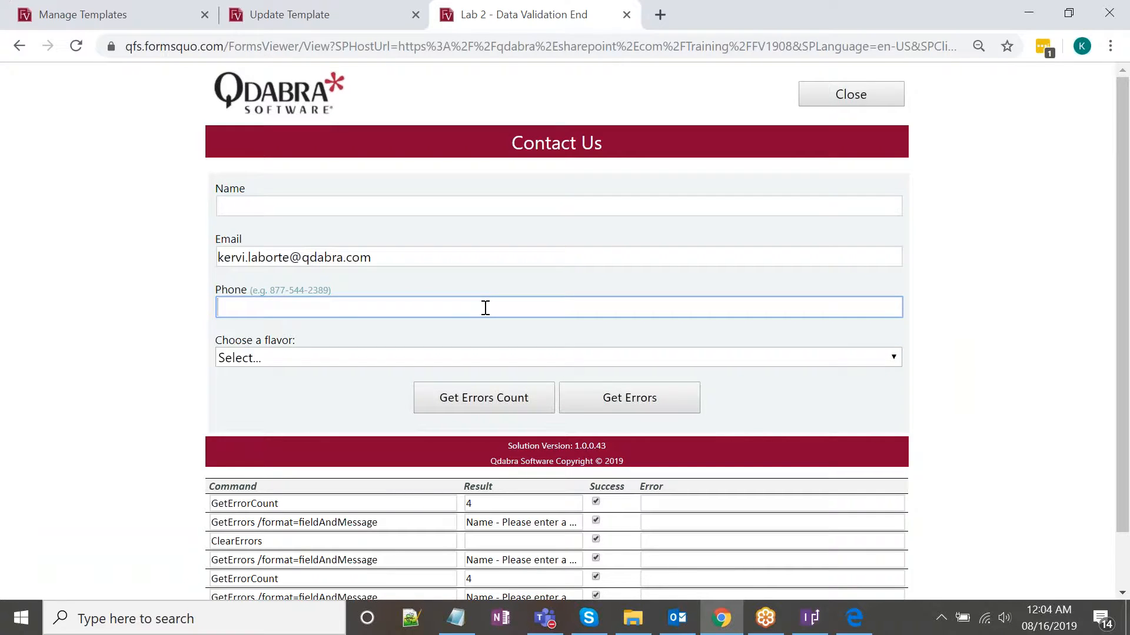
type("43124")
left_click(489, 398)
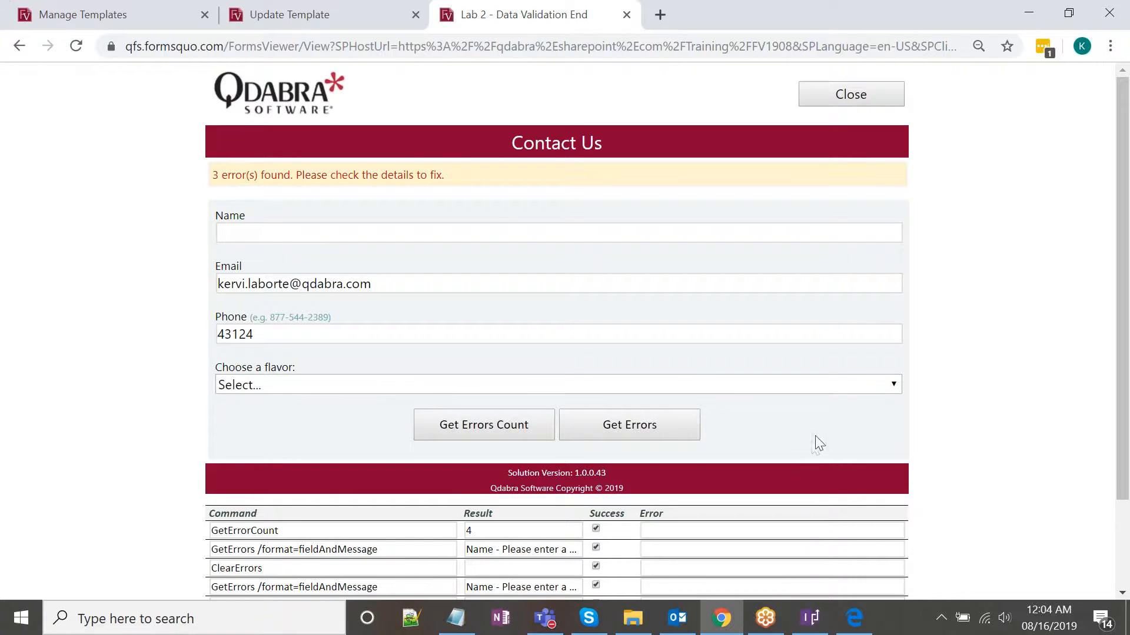
left_click(594, 471)
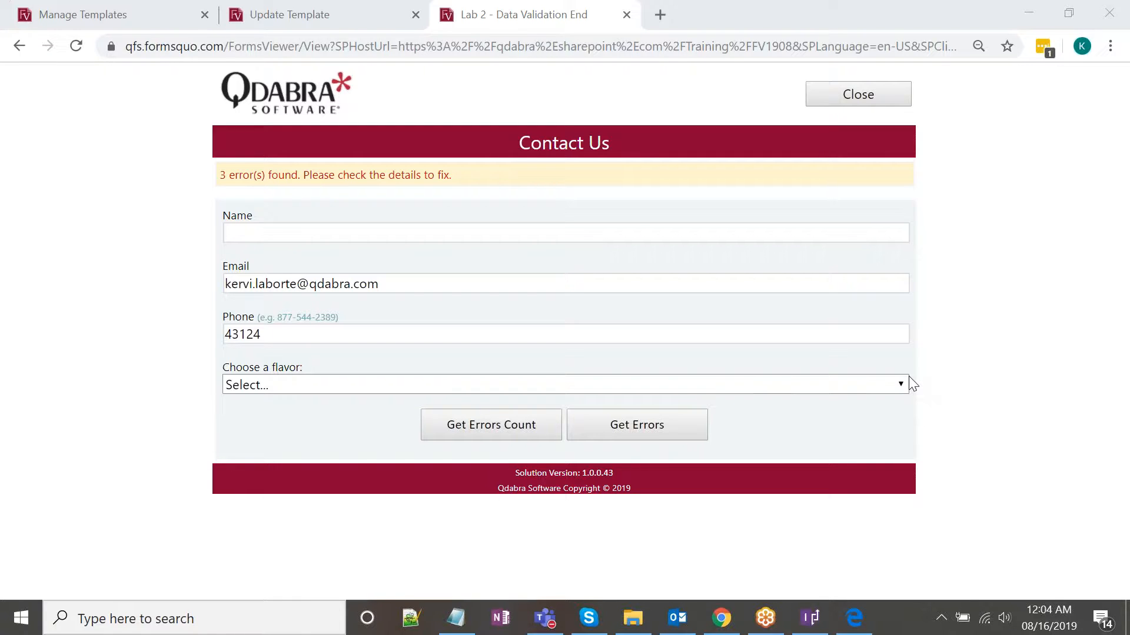
Run Get Errors so the error summary now flags the invalid phone number, and highlight the messages.
left_click(659, 425)
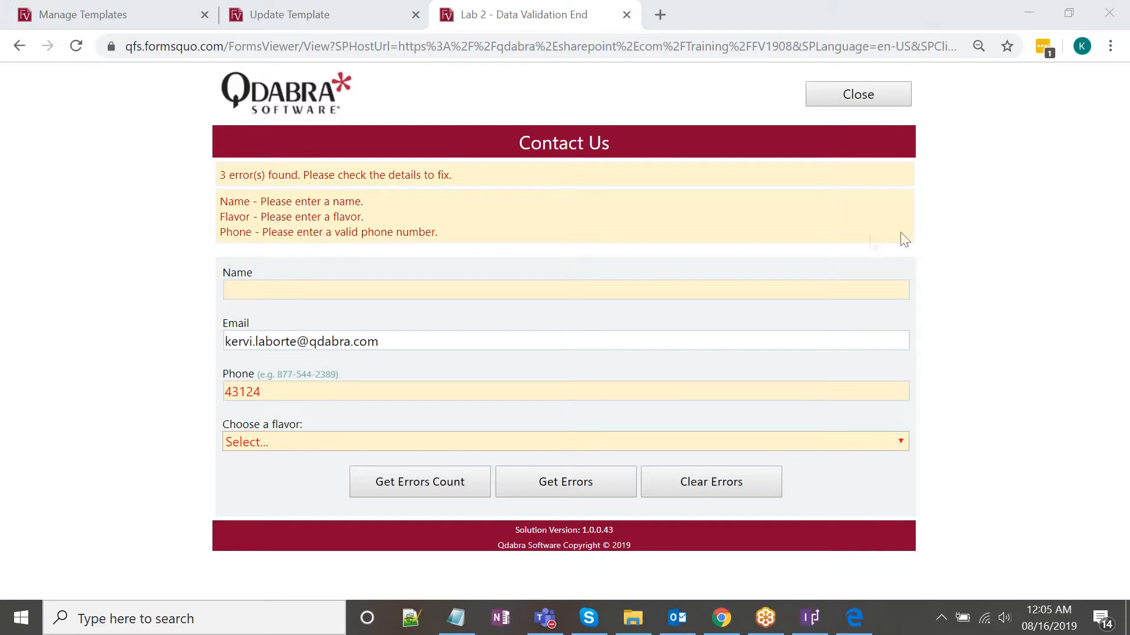
left_click_drag(444, 231, 221, 200)
left_click(542, 290)
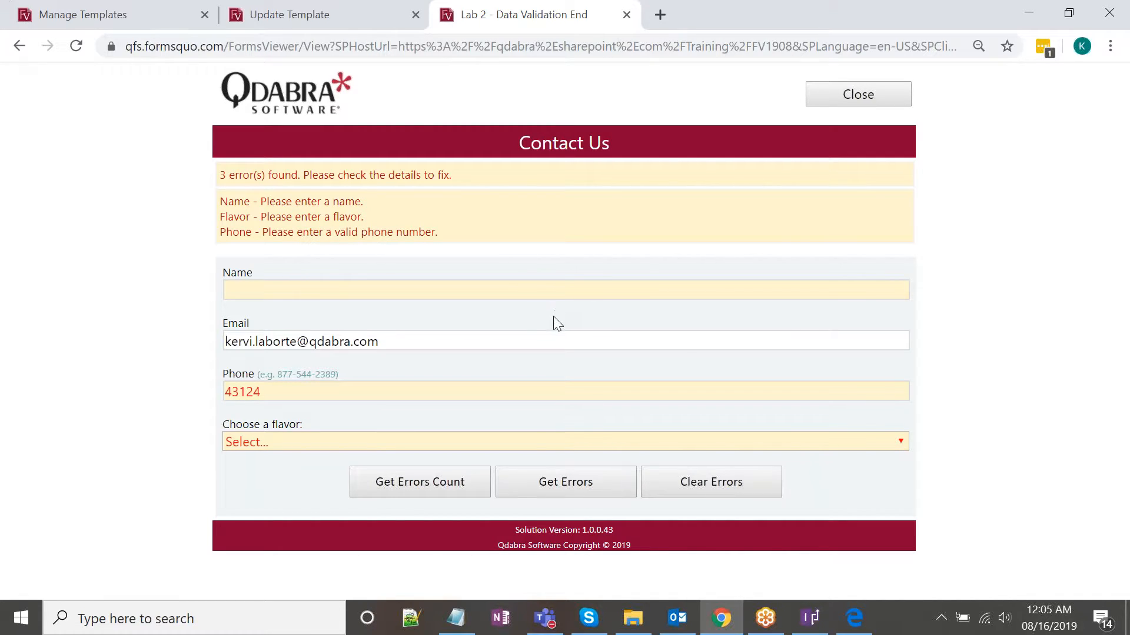
Choose Chocolate as the flavor, then bring up the Lab 2 PDF in Edge.
left_click(536, 438)
left_click(520, 479)
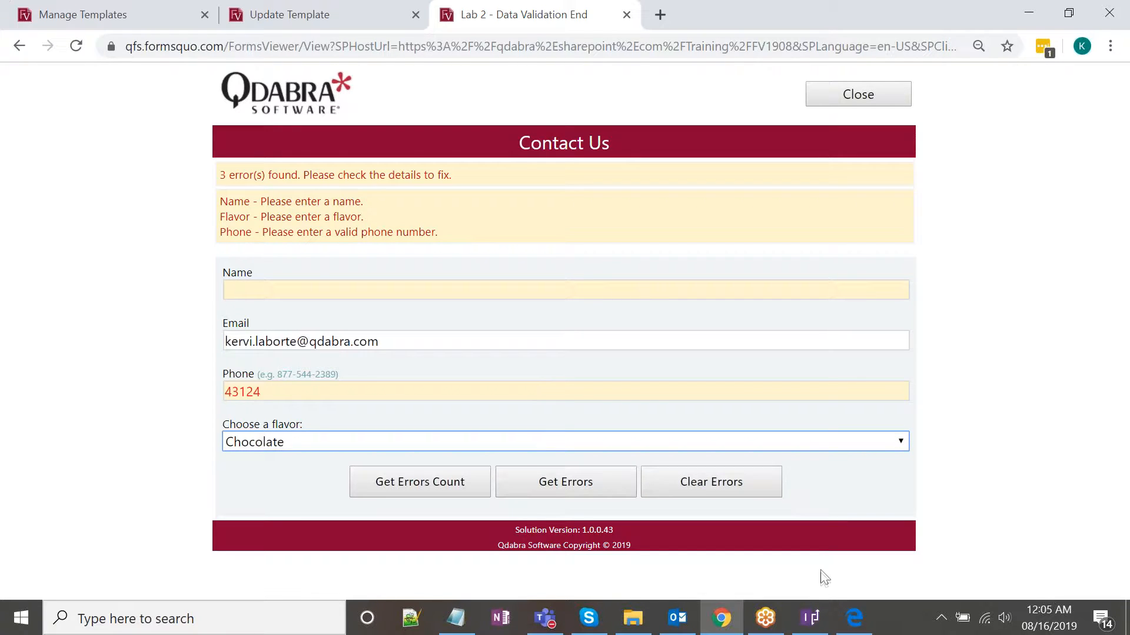
left_click(811, 619)
left_click(853, 619)
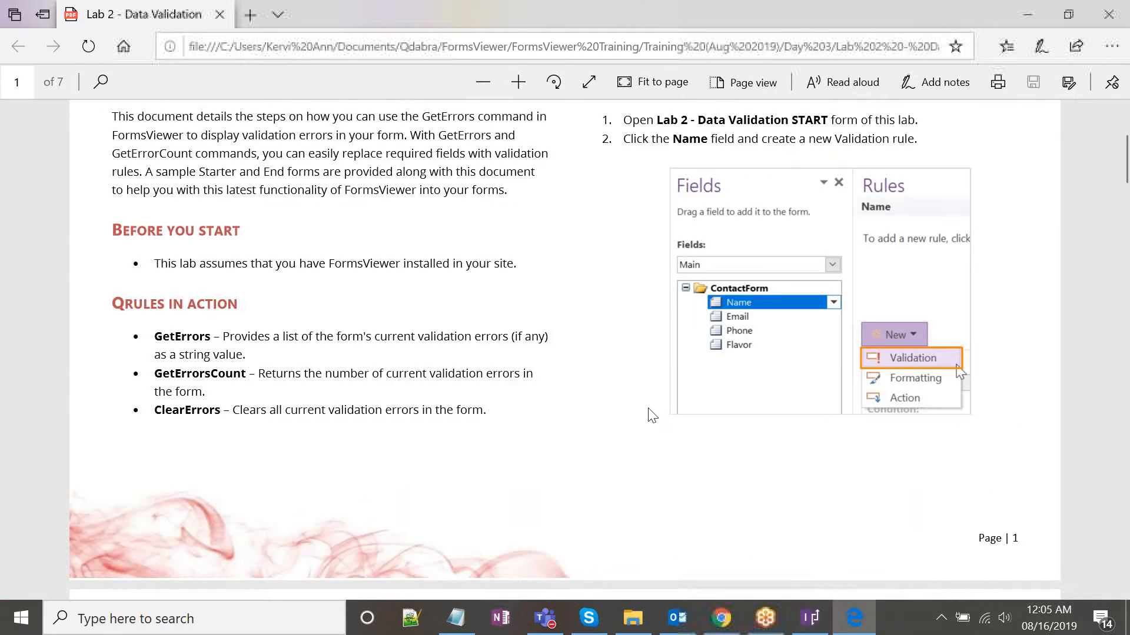
Review the top of the Lab 2 PDF, highlighting the lab title and a heading.
scroll(652, 414, "up", 3)
scroll(652, 414, "down", 2)
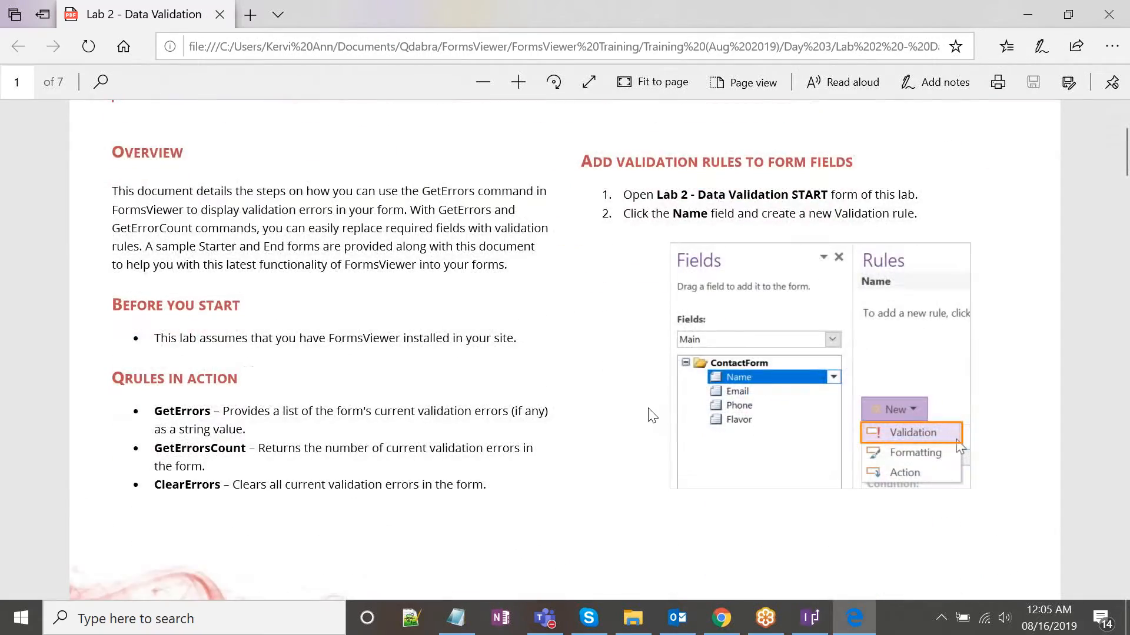
scroll(659, 406, "up", 3)
scroll(728, 335, "down", 2)
scroll(311, 270, "up", 2)
left_click_drag(144, 236, 815, 242)
left_click(612, 281)
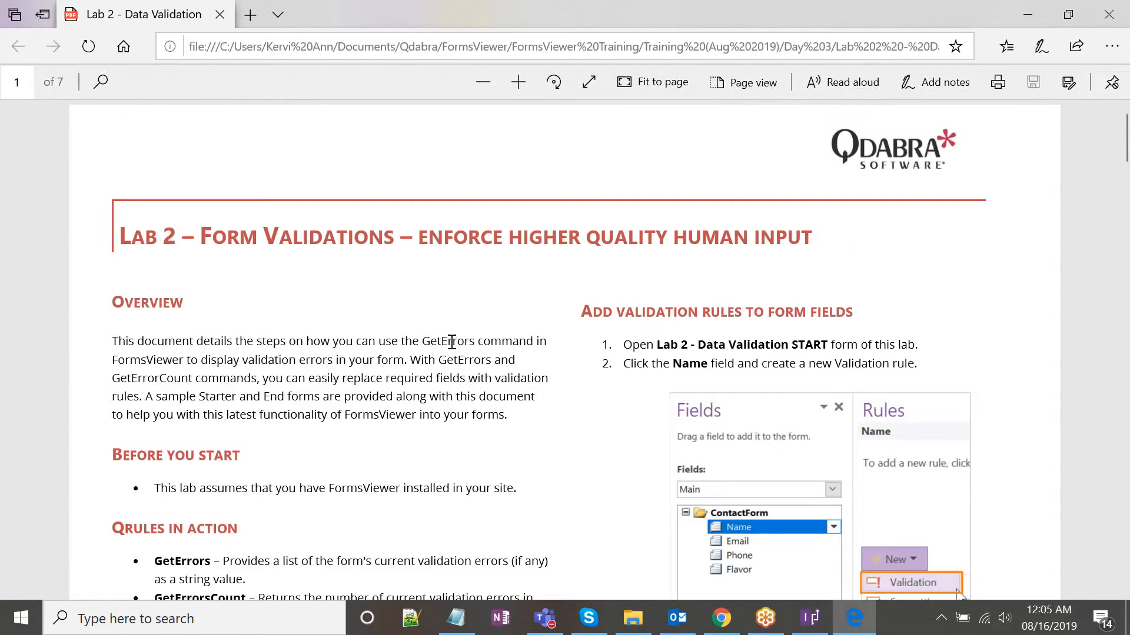
scroll(469, 334, "down", 4)
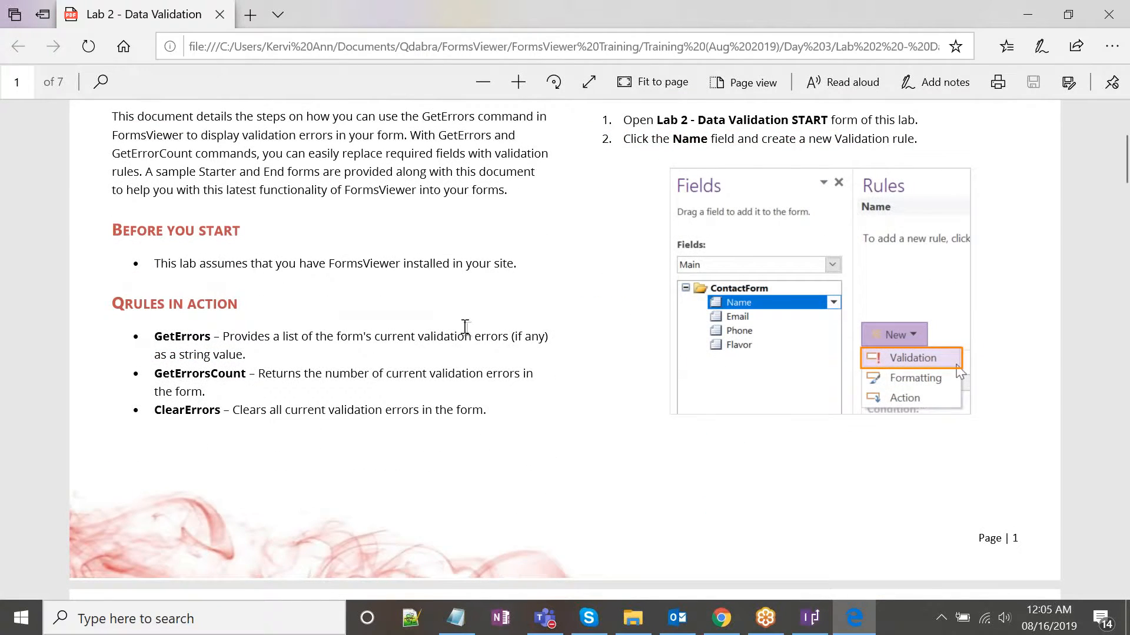
scroll(468, 329, "up", 2)
scroll(465, 324, "down", 1)
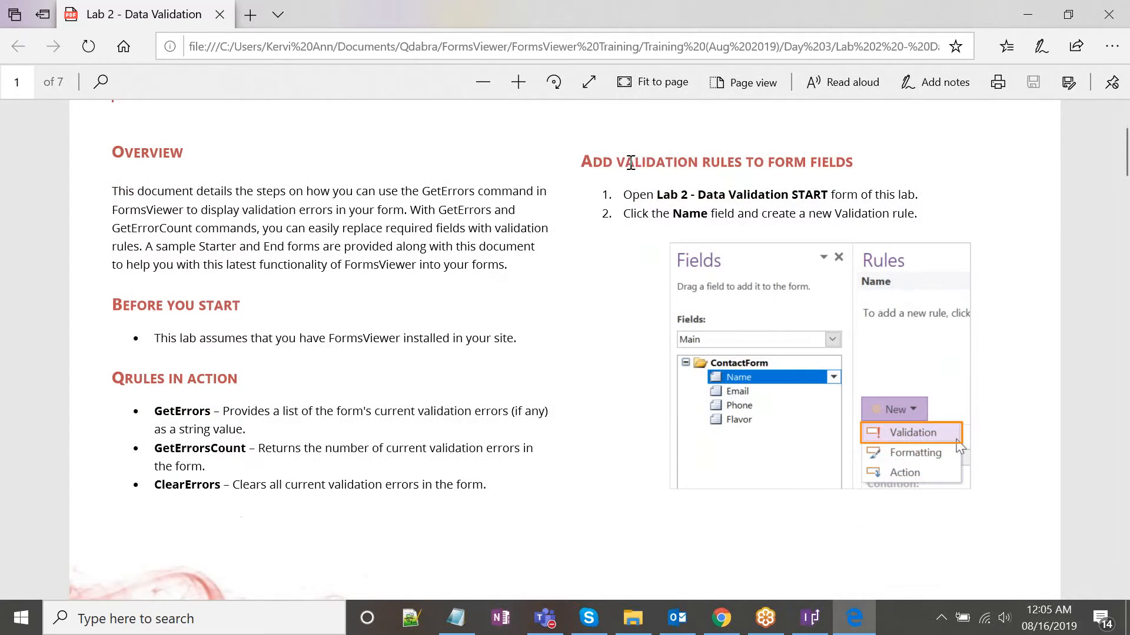
left_click_drag(625, 162, 857, 164)
left_click(746, 164)
Scroll through pages 2 and 3 to page 4's 'Add QRules commands' section.
scroll(876, 247, "down", 5)
scroll(576, 333, "down", 8)
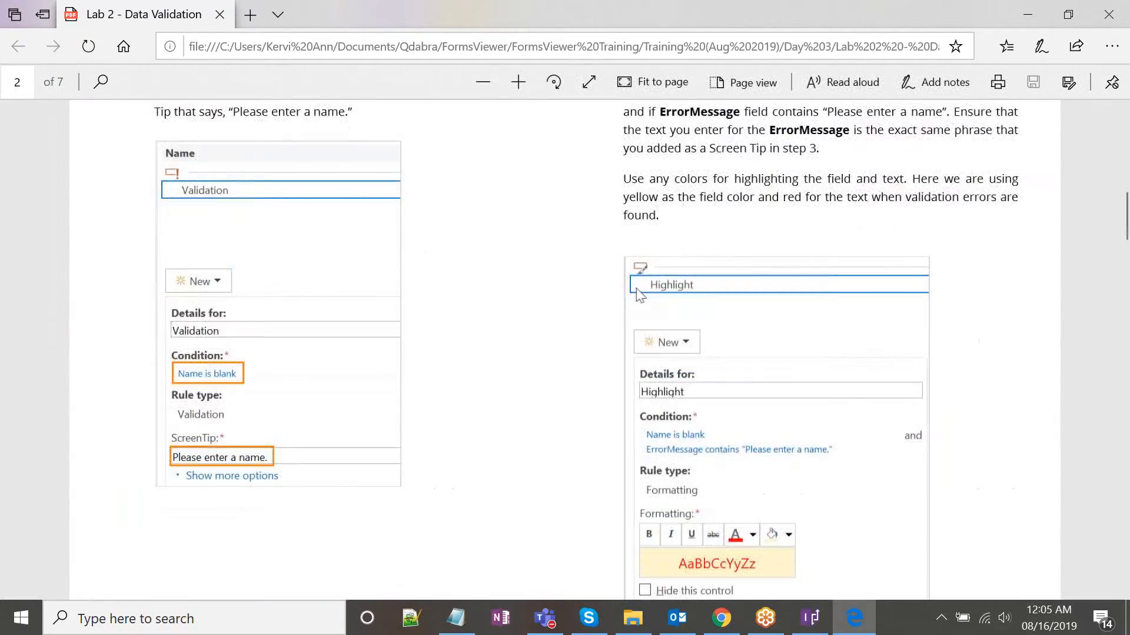
scroll(575, 333, "up", 2)
scroll(459, 302, "down", 3)
scroll(323, 300, "up", 2)
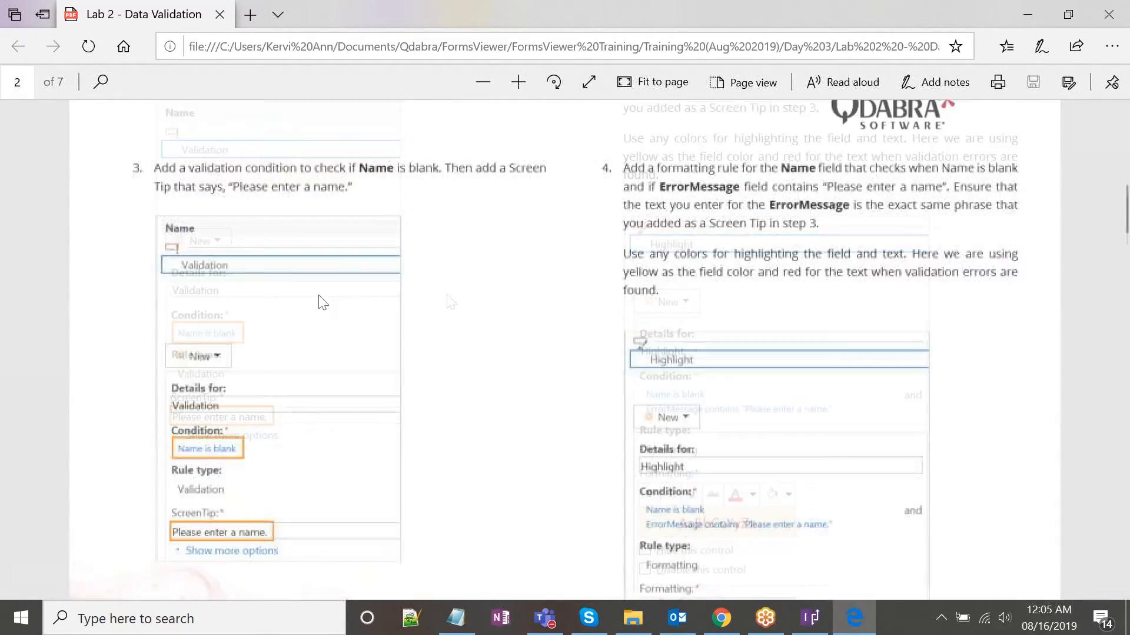
scroll(584, 305, "down", 4)
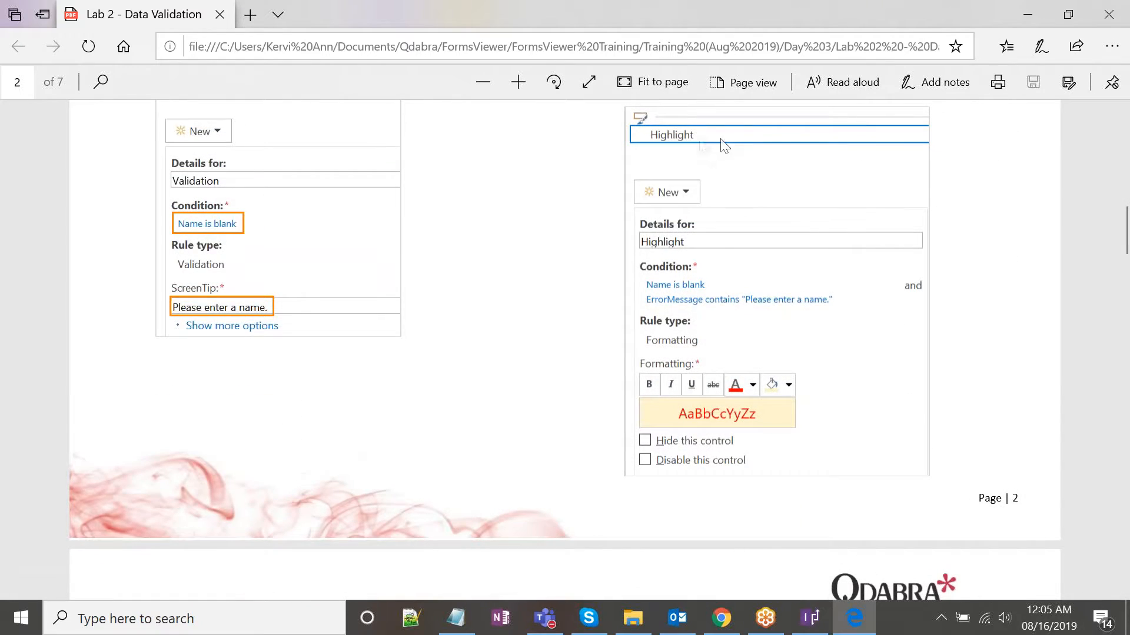
scroll(724, 265, "down", 1)
scroll(727, 269, "down", 10)
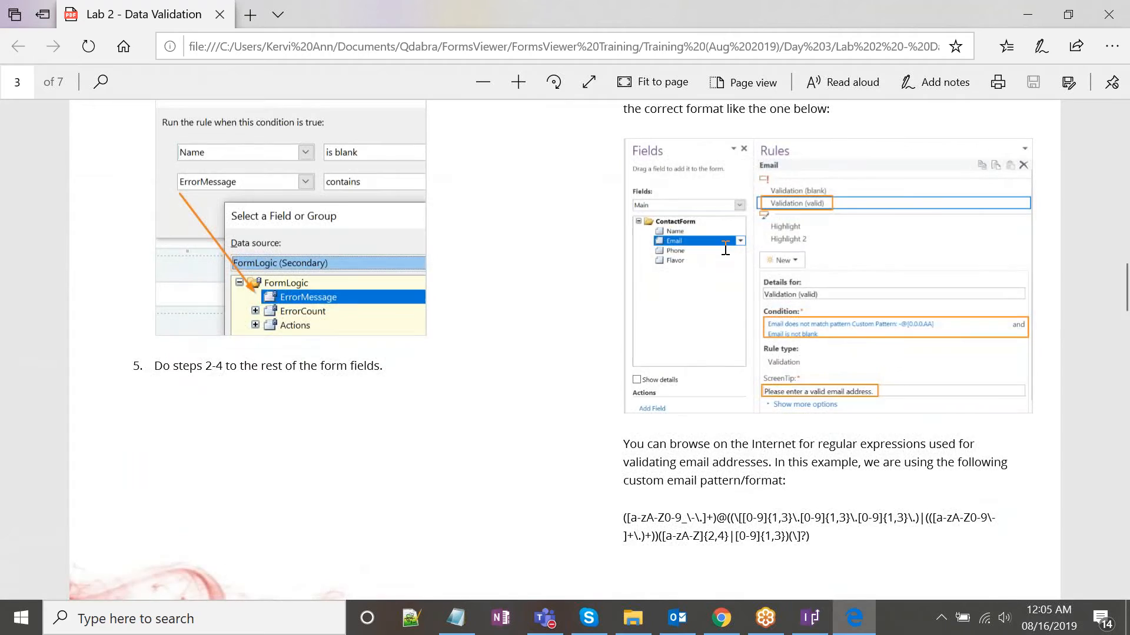
scroll(725, 249, "up", 3)
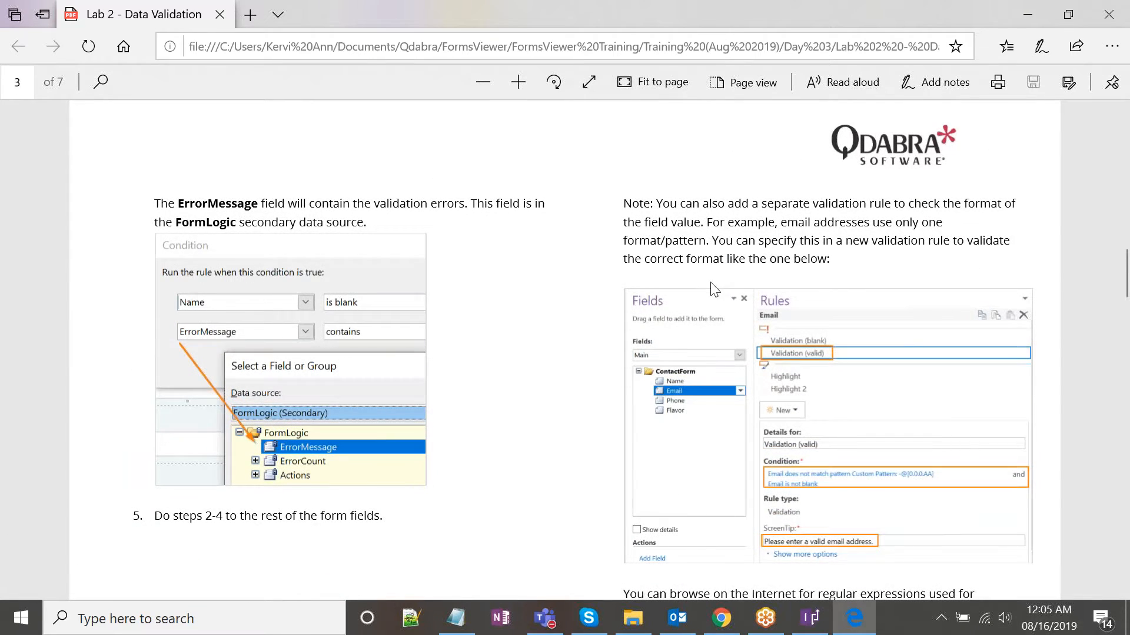
scroll(725, 298, "down", 2)
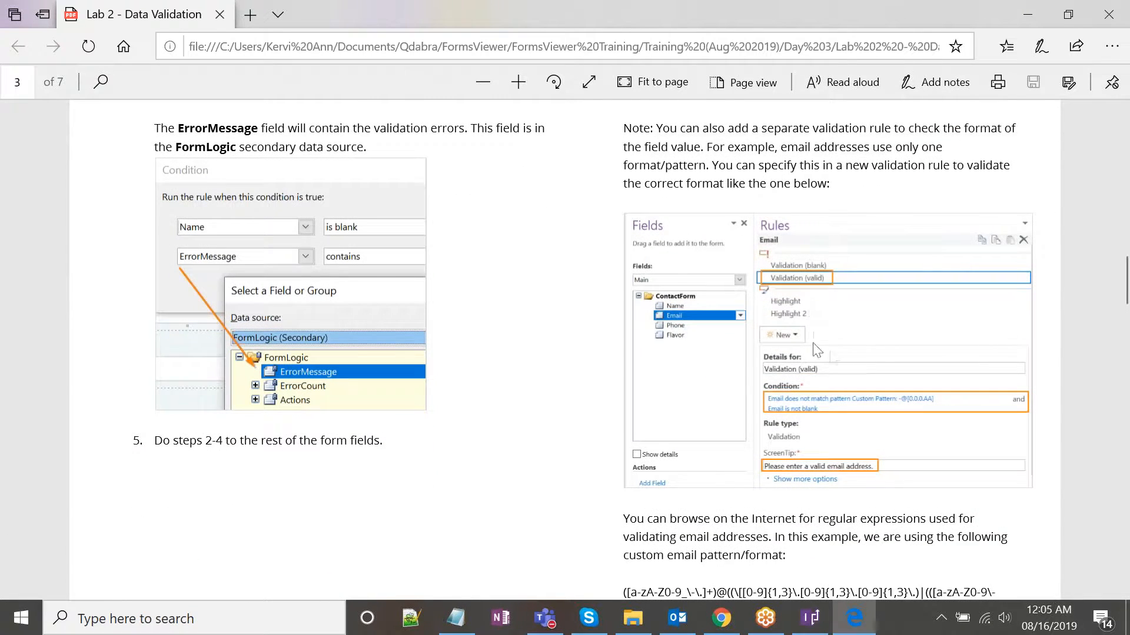
scroll(859, 359, "down", 2)
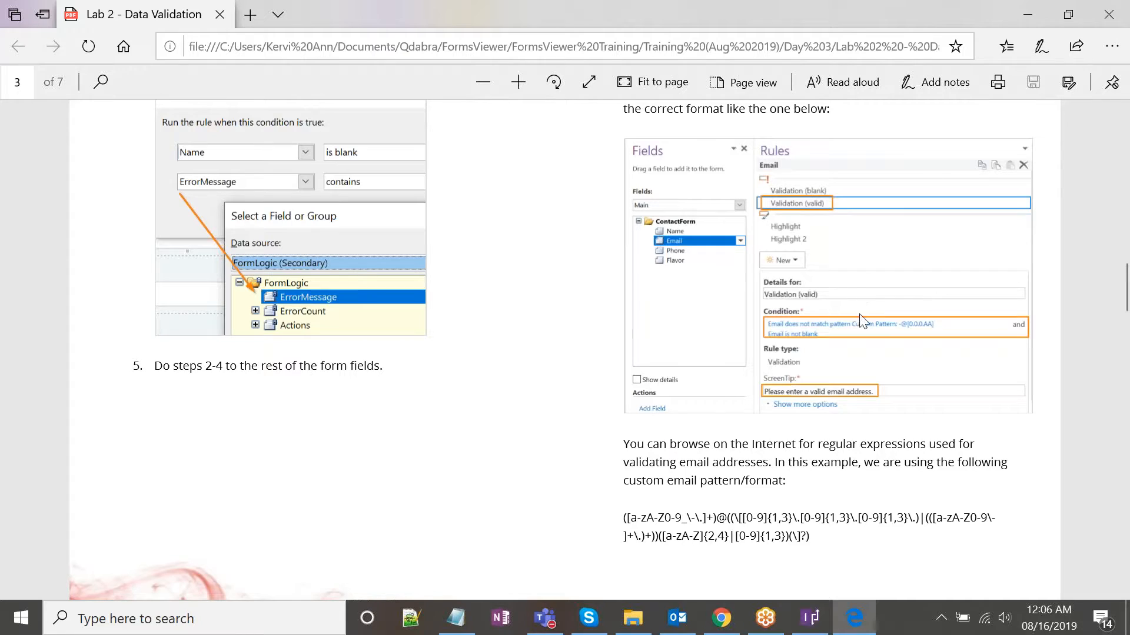
scroll(846, 281, "down", 5)
scroll(847, 282, "down", 7)
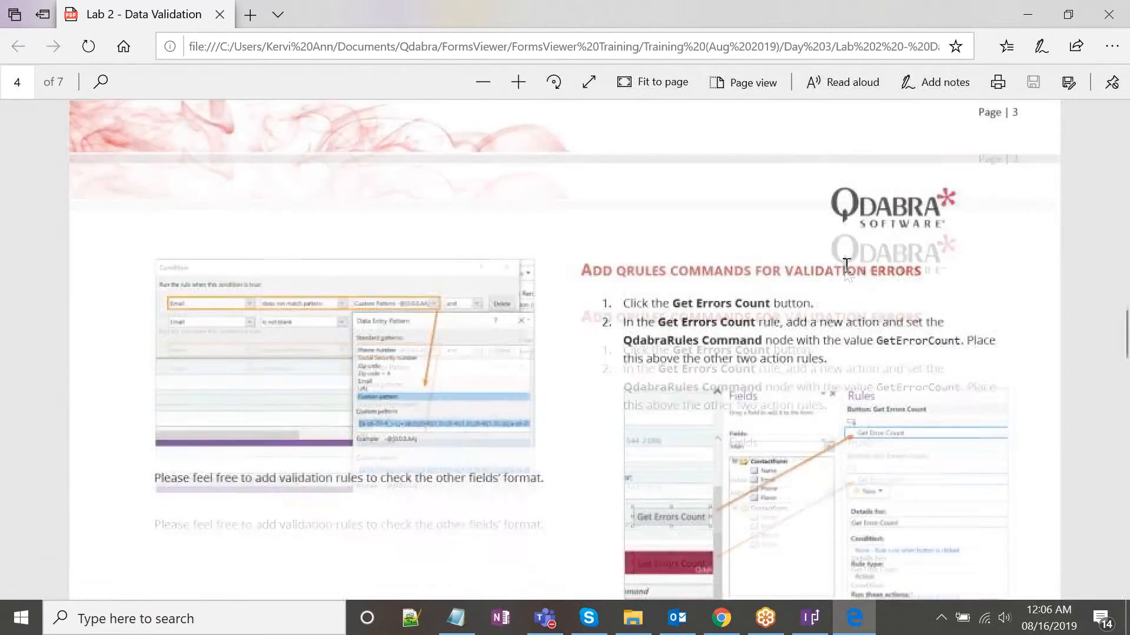
Select the RULES COMMANDS heading, add then delete an empty note, and select 'Count' in step 2.
scroll(650, 164, "up", 1)
left_click_drag(628, 169, 751, 174)
left_click(721, 180)
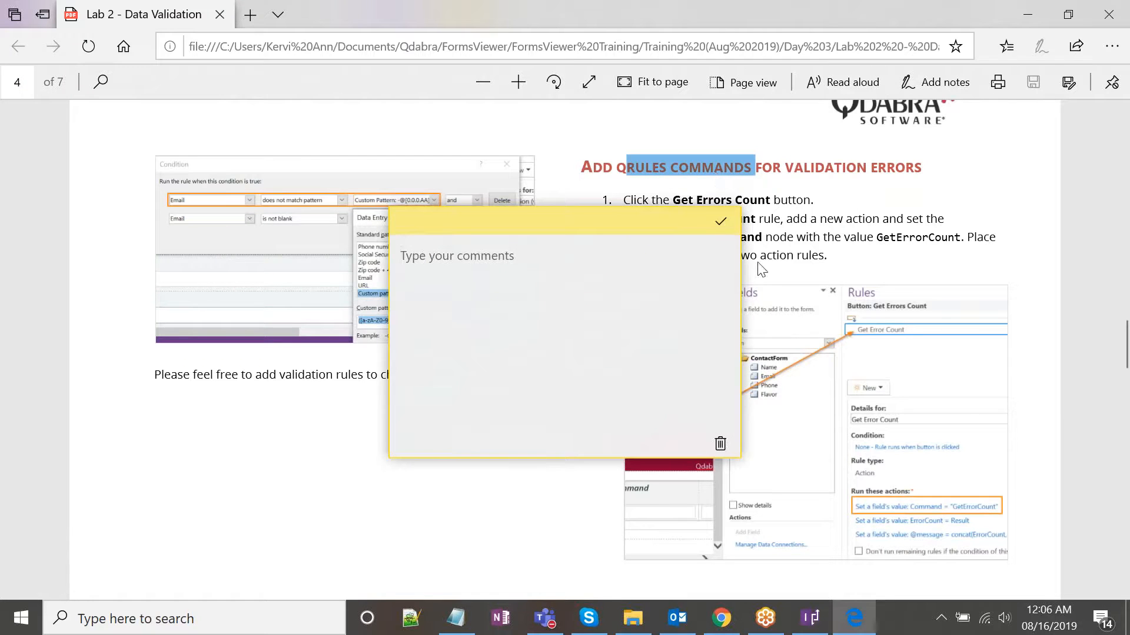
left_click(720, 444)
left_click(722, 199)
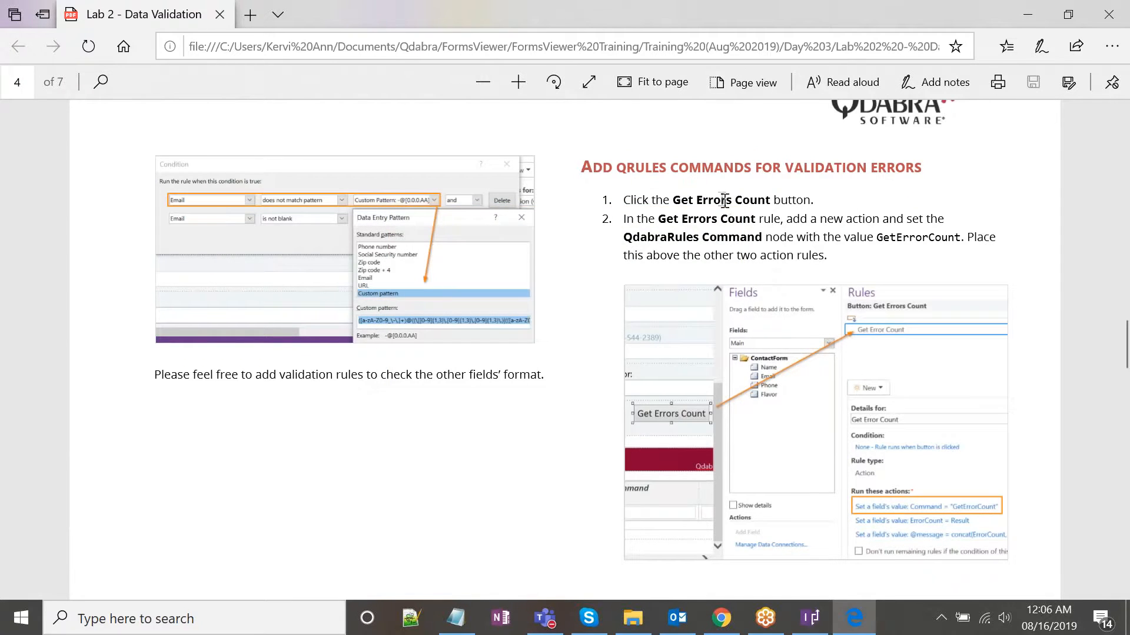
double_click(739, 219)
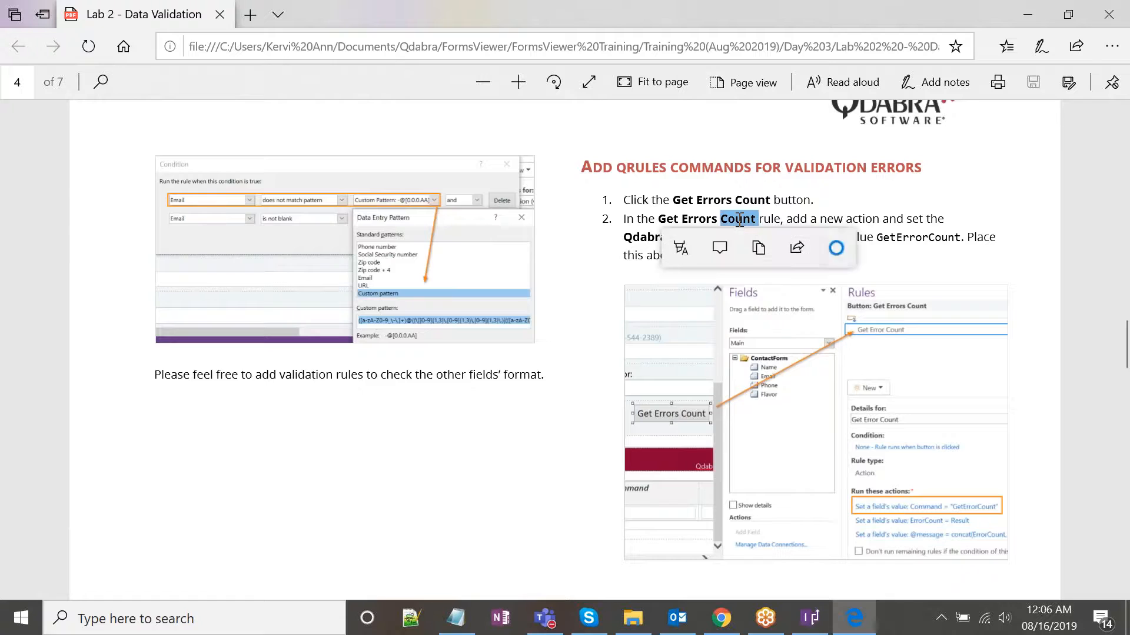
left_click(923, 227)
Scroll through pages 5 and 6, marking 'FormsViewer' in the test instructions, to page 7.
scroll(922, 227, "down", 8)
scroll(922, 227, "down", 4)
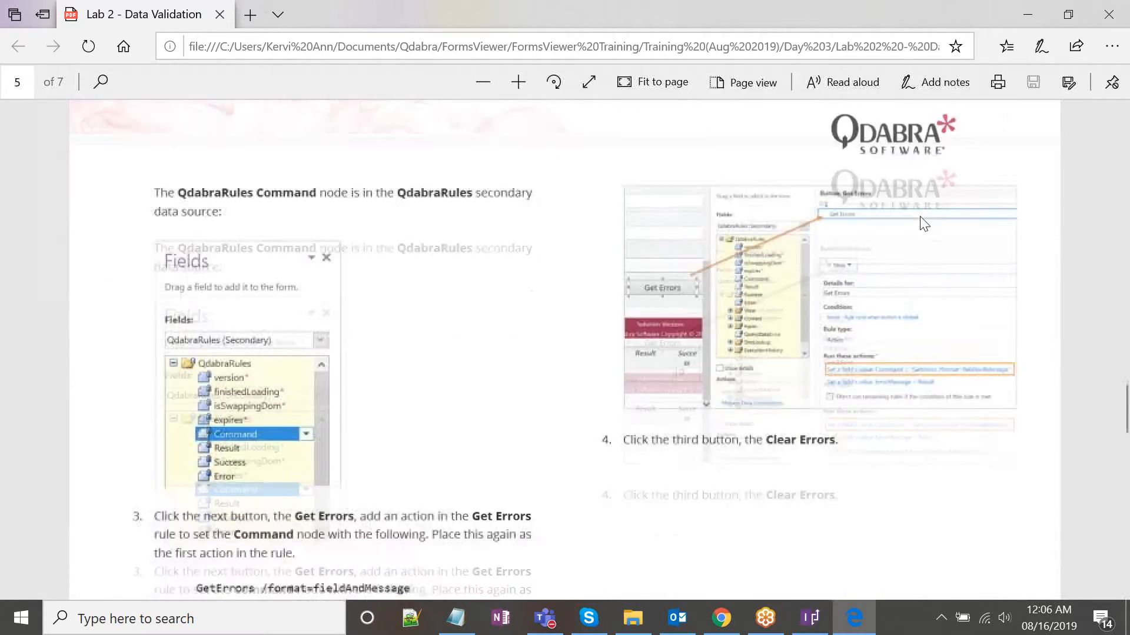
scroll(921, 218, "down", 10)
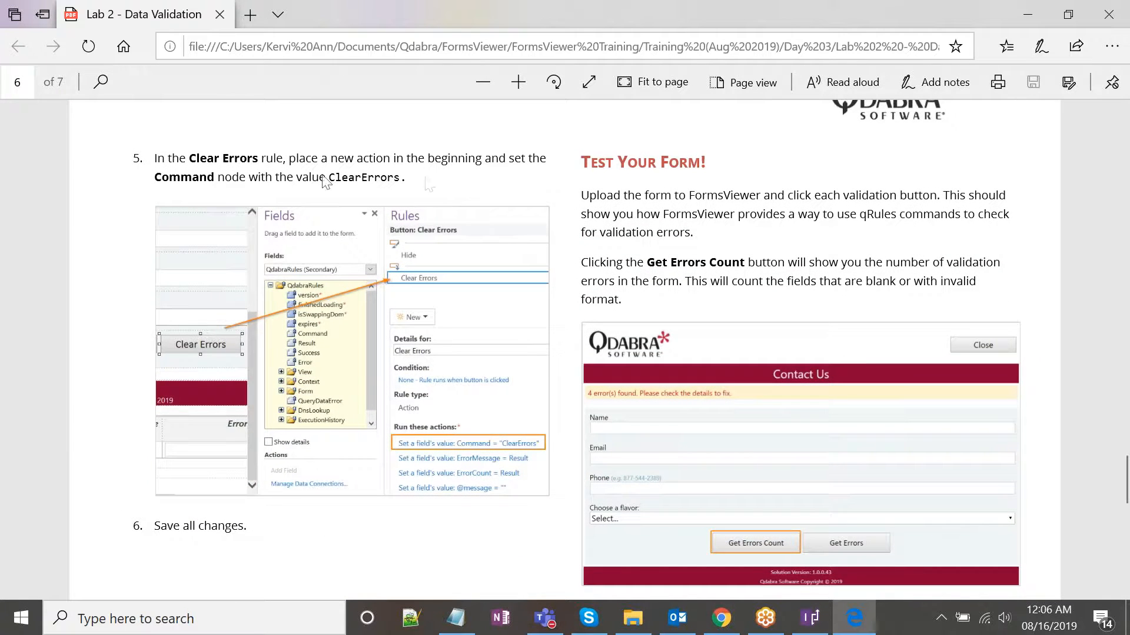
double_click(723, 196)
left_click(703, 218)
scroll(703, 219, "down", 1)
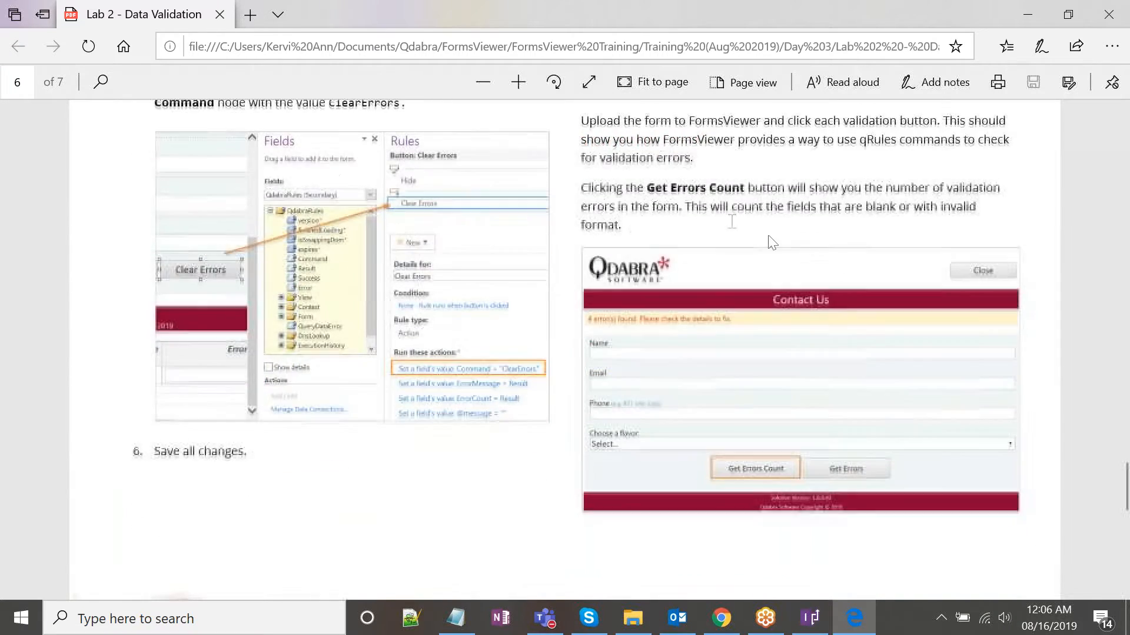
scroll(776, 236, "down", 3)
scroll(776, 229, "down", 5)
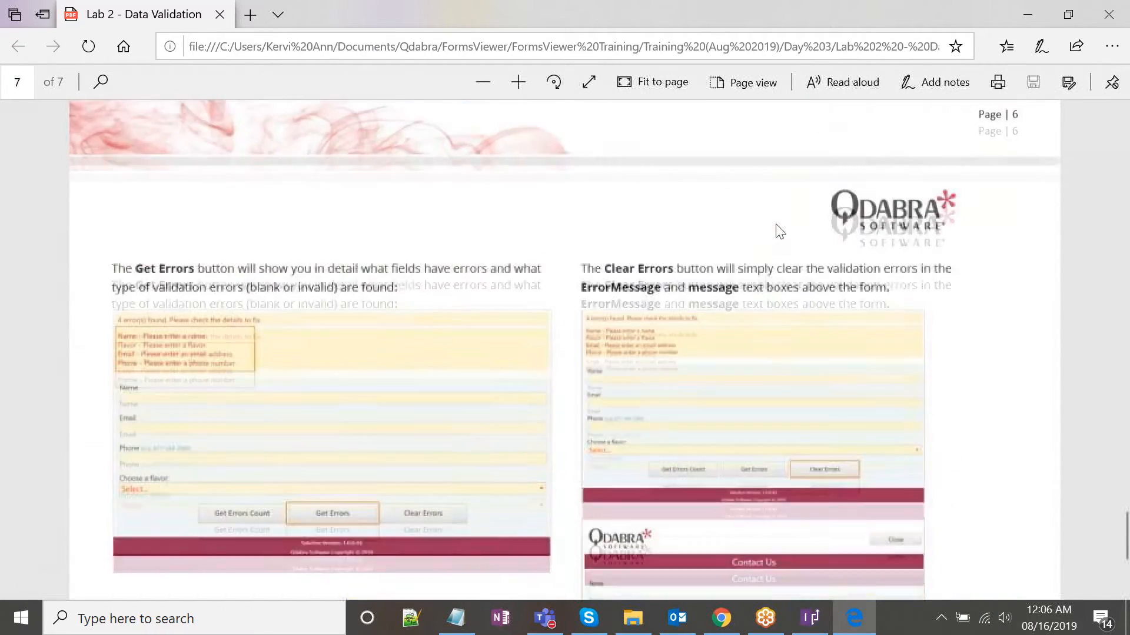
scroll(776, 223, "down", 2)
scroll(775, 217, "down", 3)
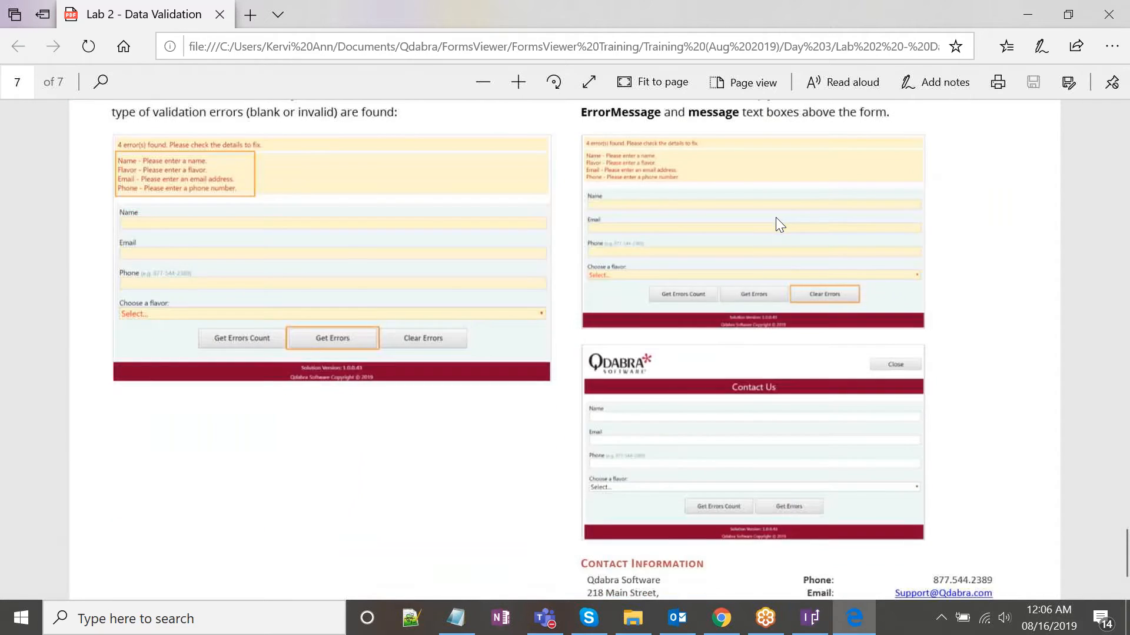
scroll(775, 217, "up", 3)
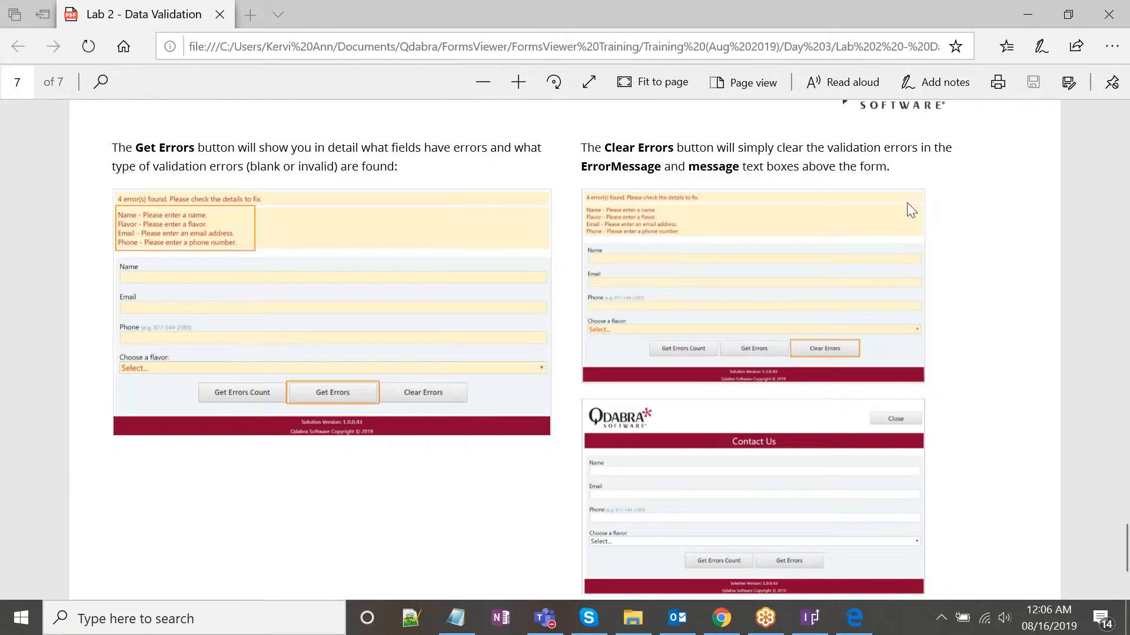
scroll(911, 206, "down", 2)
scroll(906, 200, "up", 3)
scroll(905, 200, "down", 2)
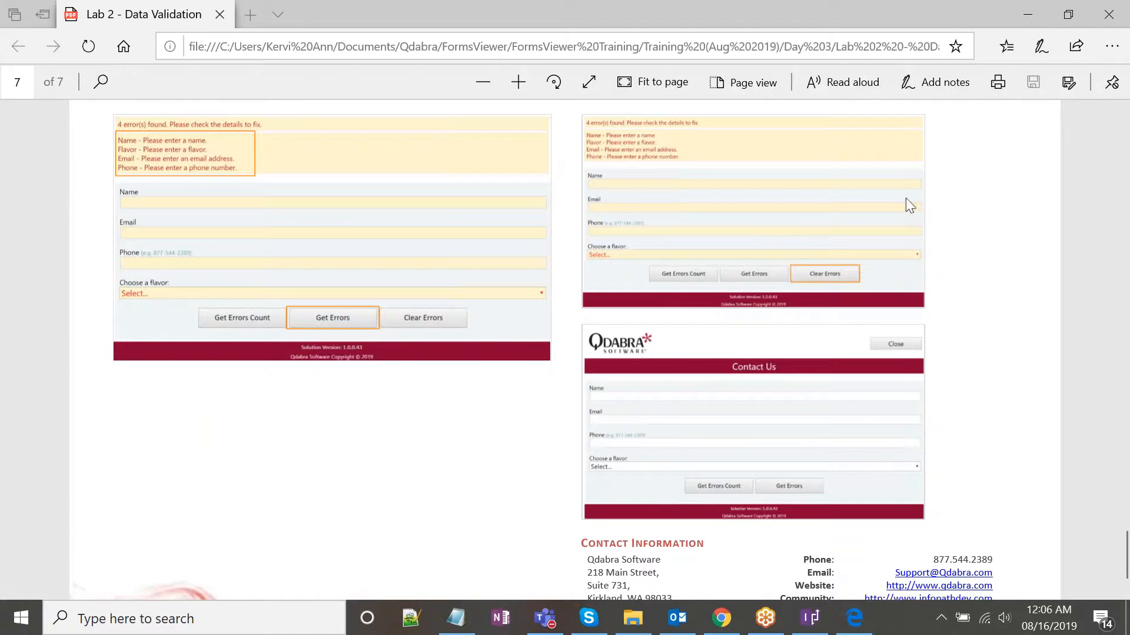
scroll(913, 192, "up", 1)
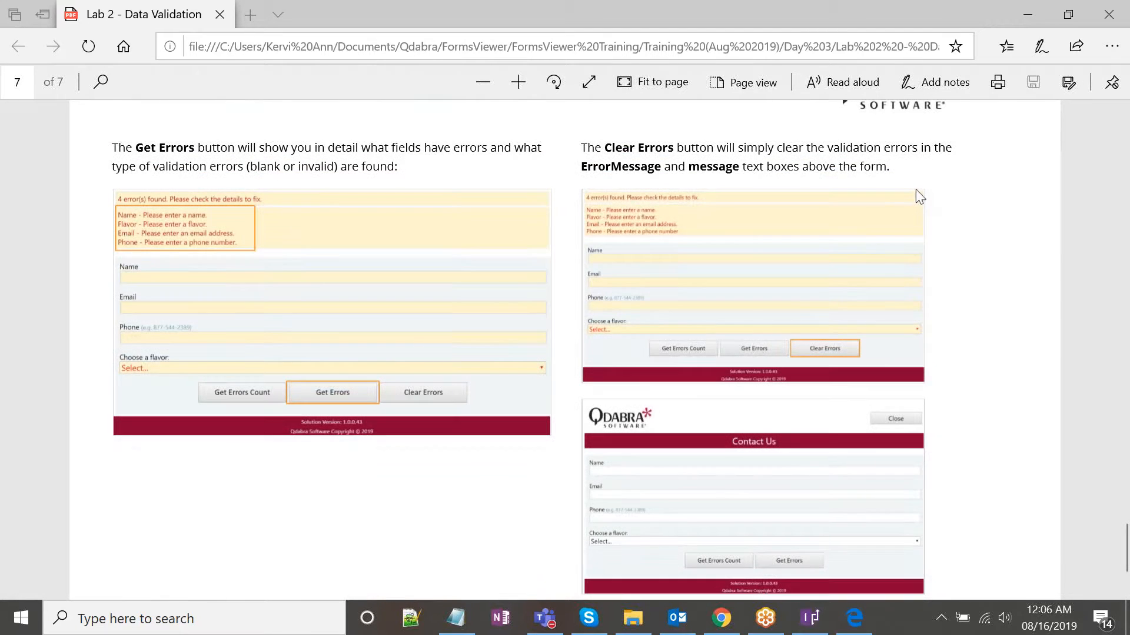
scroll(916, 189, "up", 1)
scroll(916, 188, "down", 1)
scroll(922, 194, "down", 2)
scroll(922, 194, "up", 2)
scroll(806, 276, "down", 2)
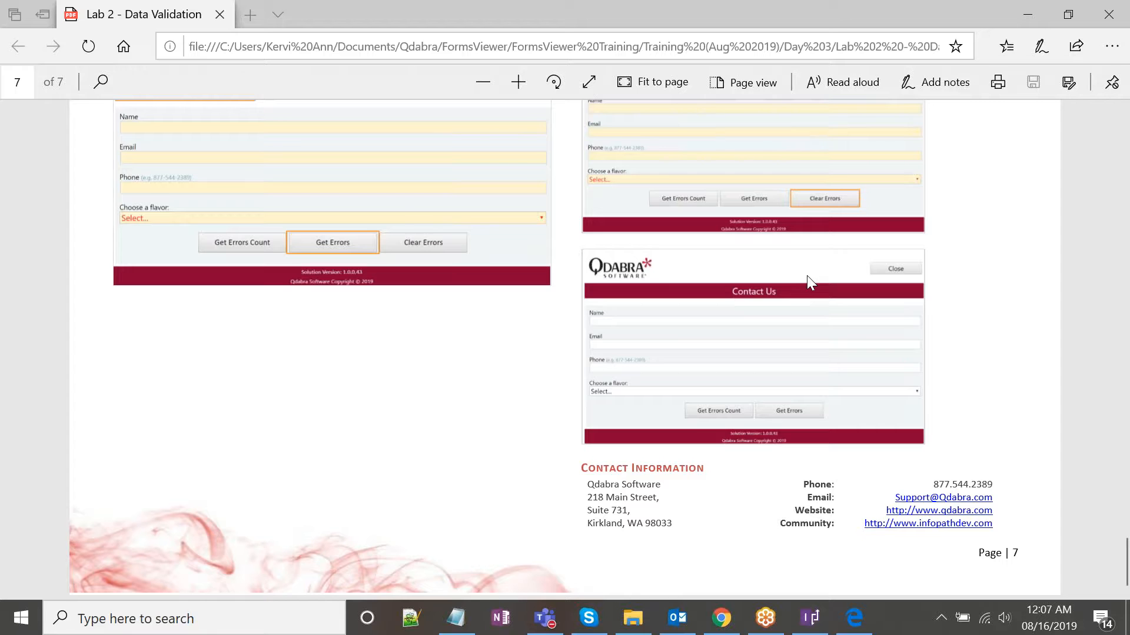
scroll(807, 276, "up", 2)
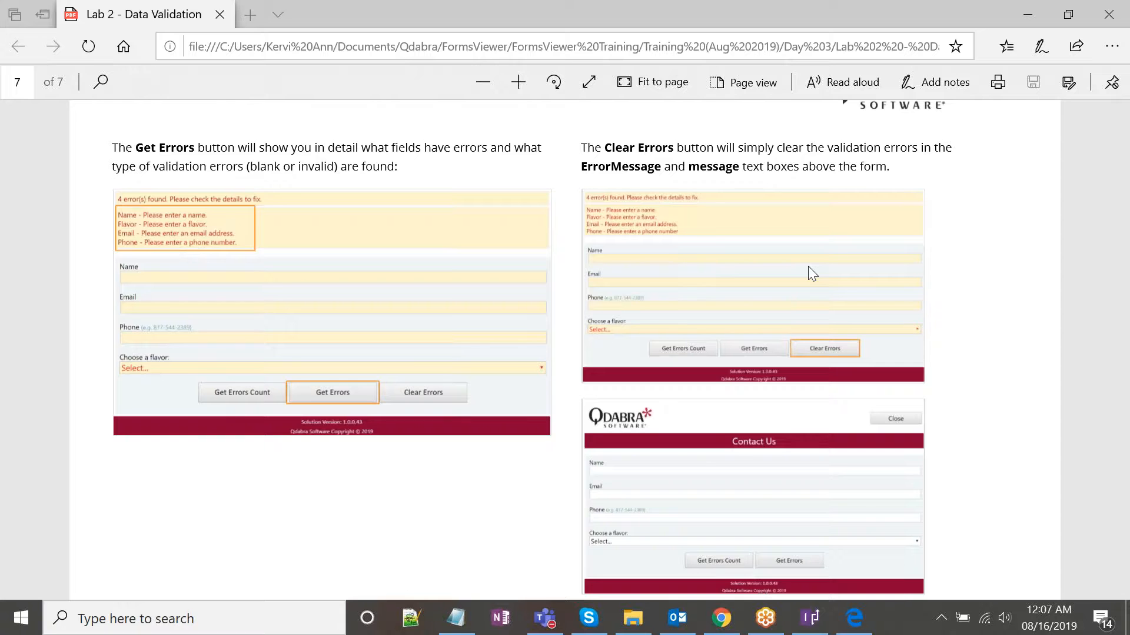
scroll(808, 267, "up", 3)
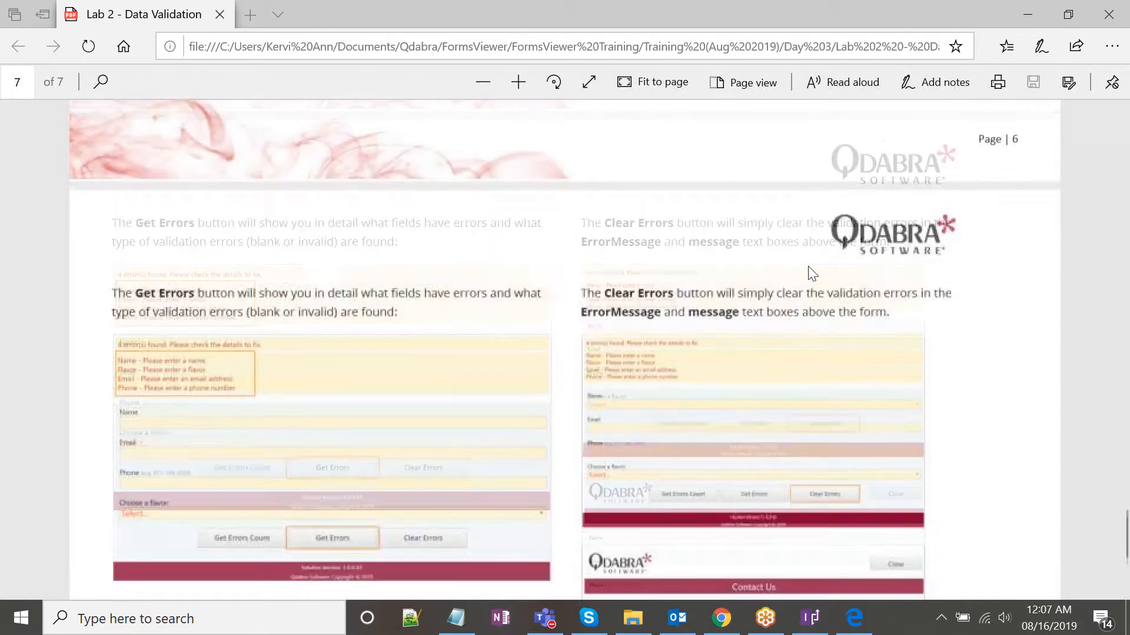
scroll(809, 271, "down", 1)
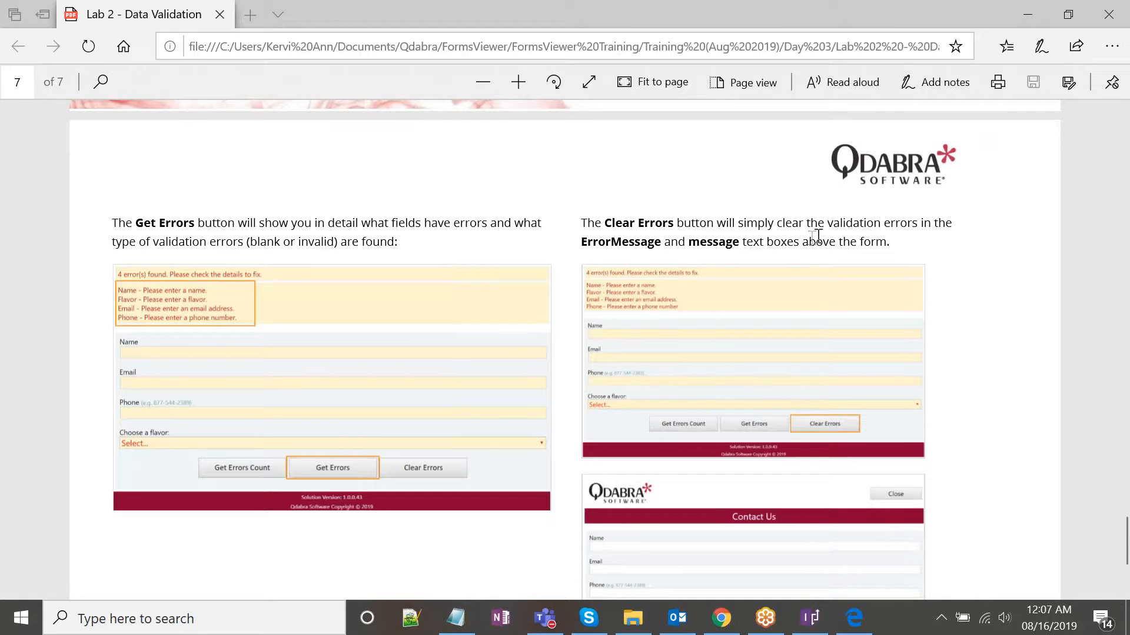
scroll(798, 212, "down", 1)
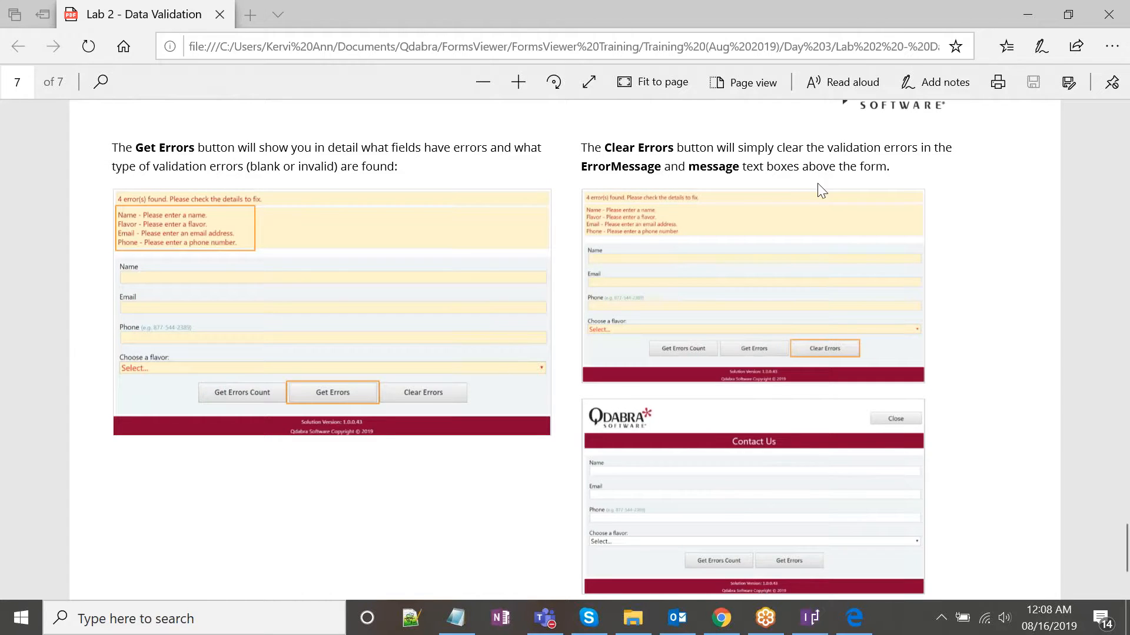
scroll(818, 182, "down", 2)
scroll(817, 183, "down", 1)
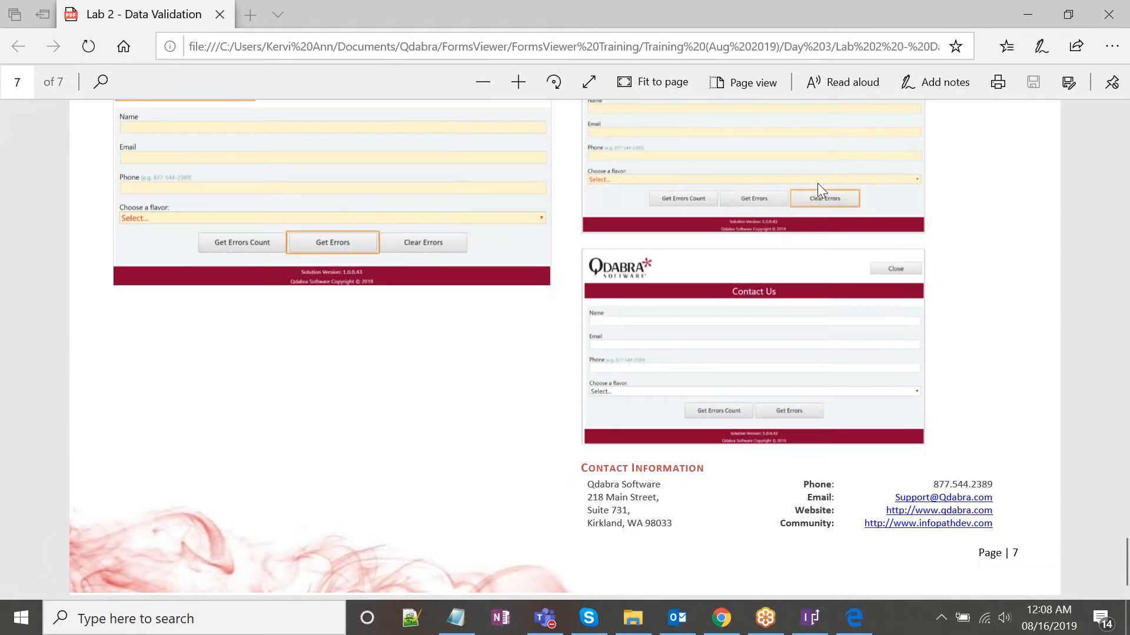
scroll(817, 182, "up", 1)
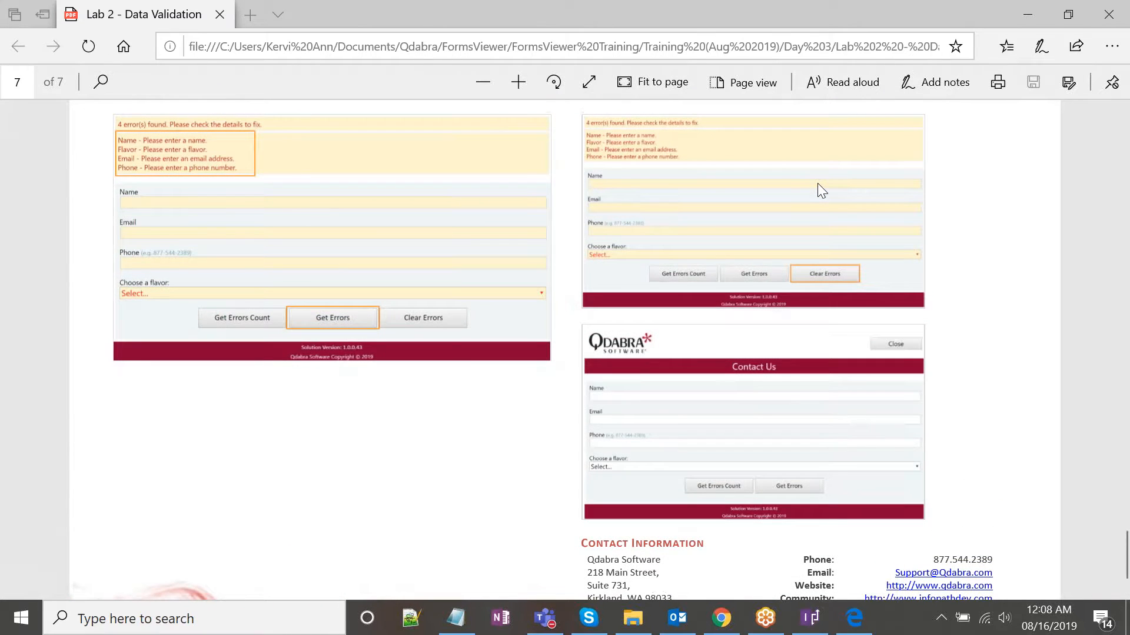
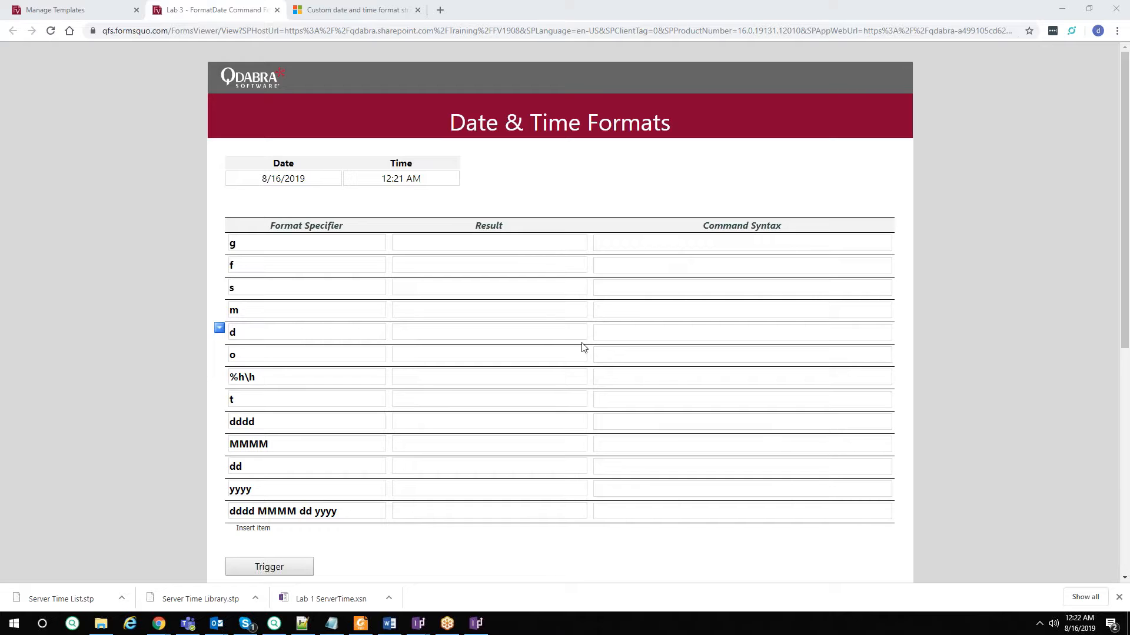
left_click(477, 624)
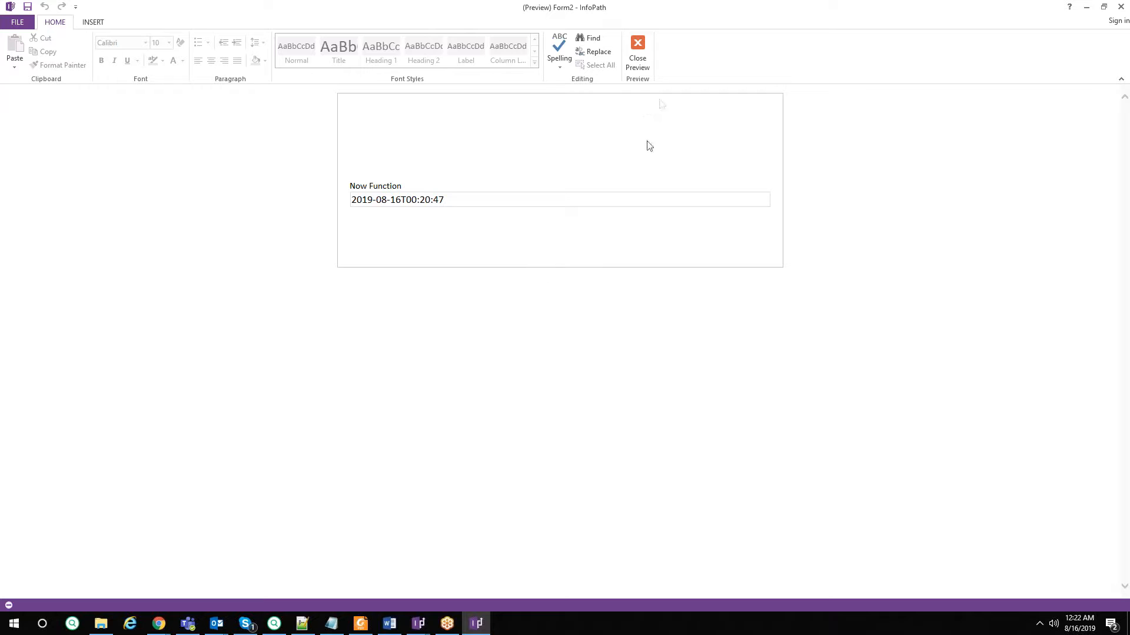
left_click(646, 57)
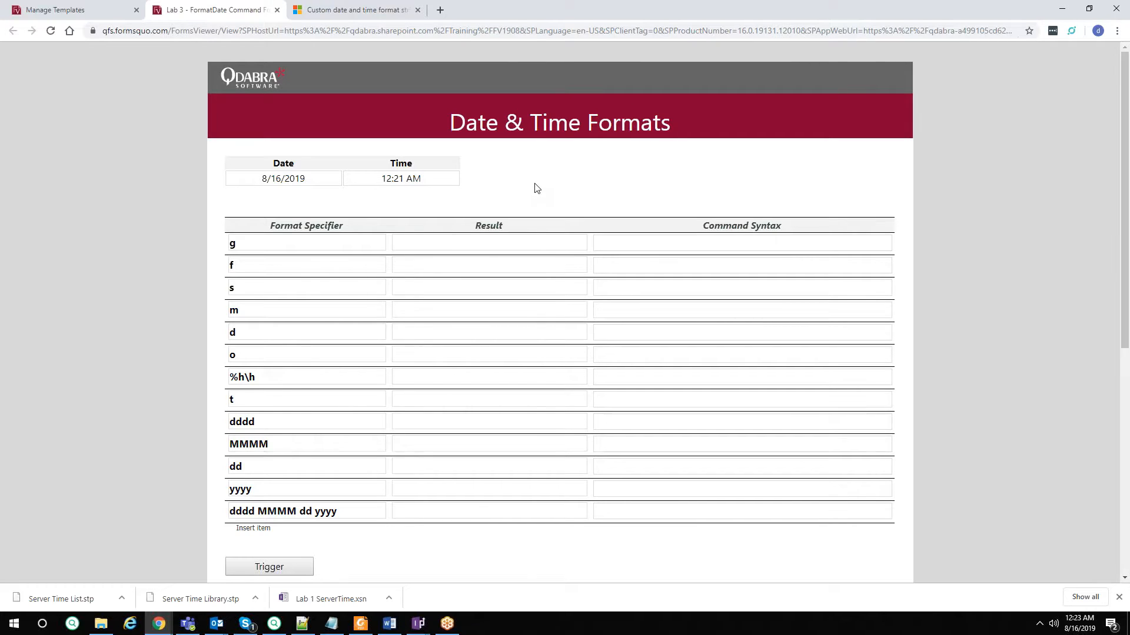
scroll(535, 187, "down", 1)
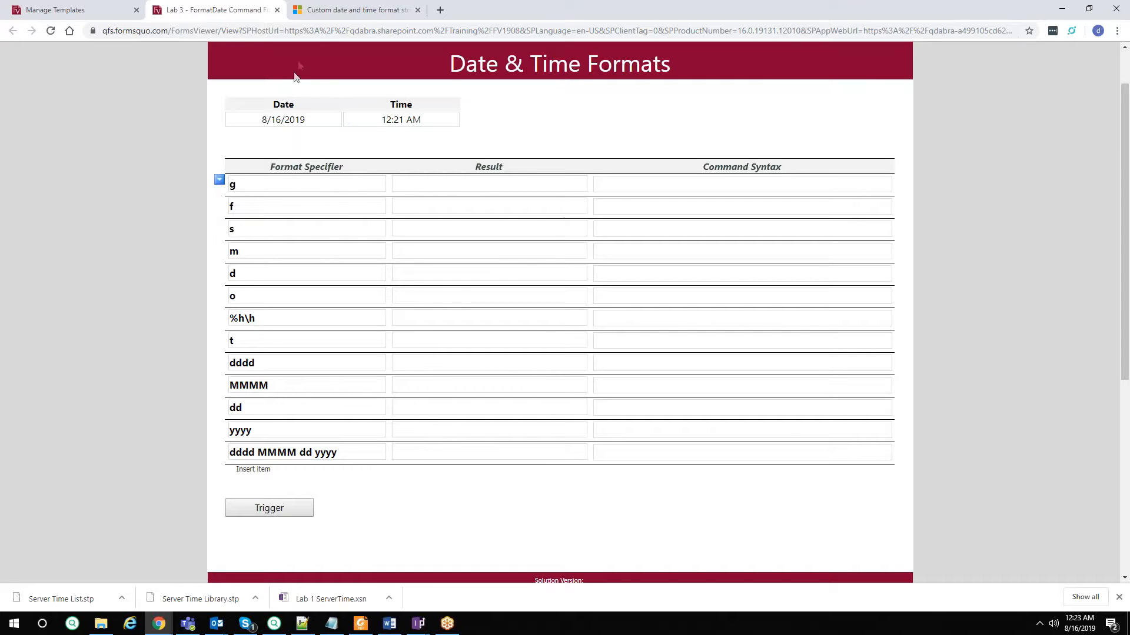
left_click(351, 15)
scroll(559, 294, "up", 3)
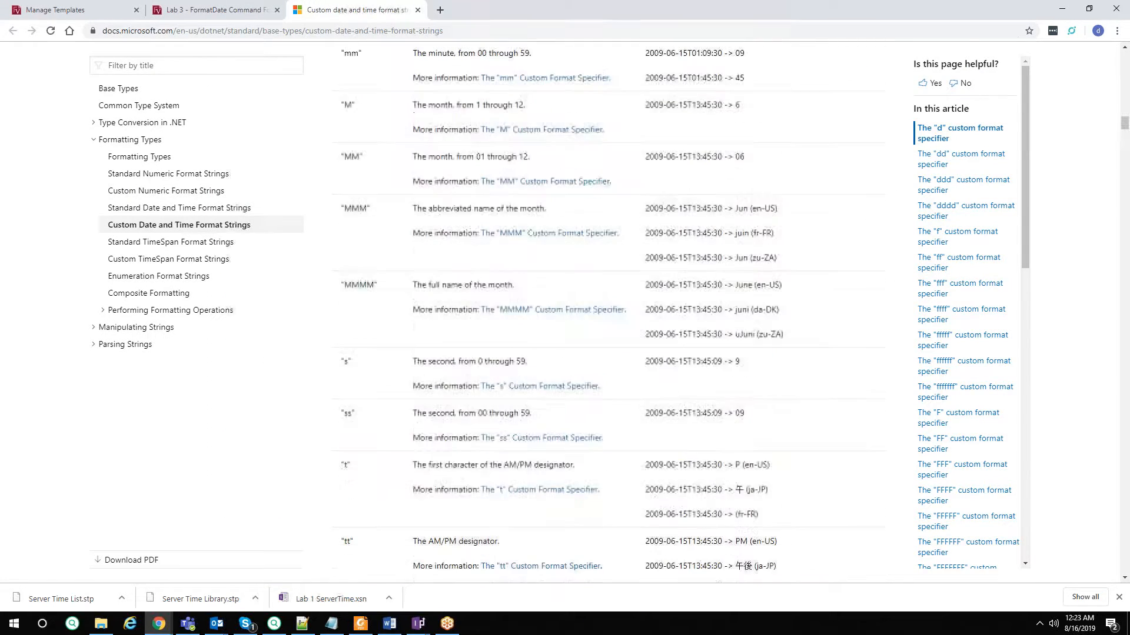
left_click(229, 14)
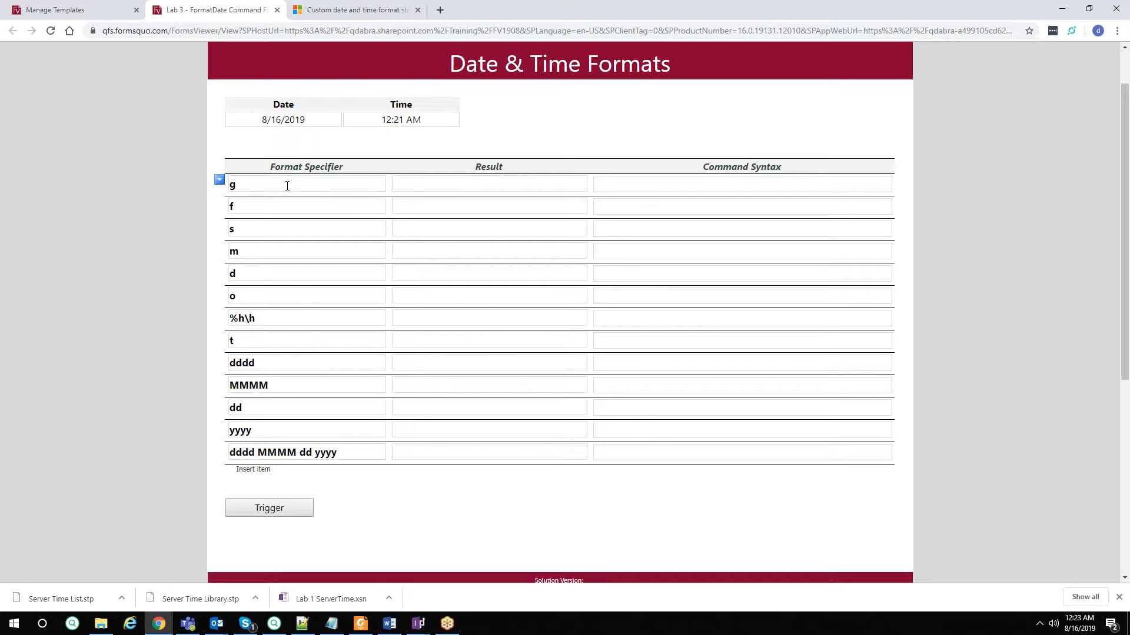
Trigger results for all specifier rows, then select the g row's command syntax (8/16/2019 12:23 AM).
left_click(280, 513)
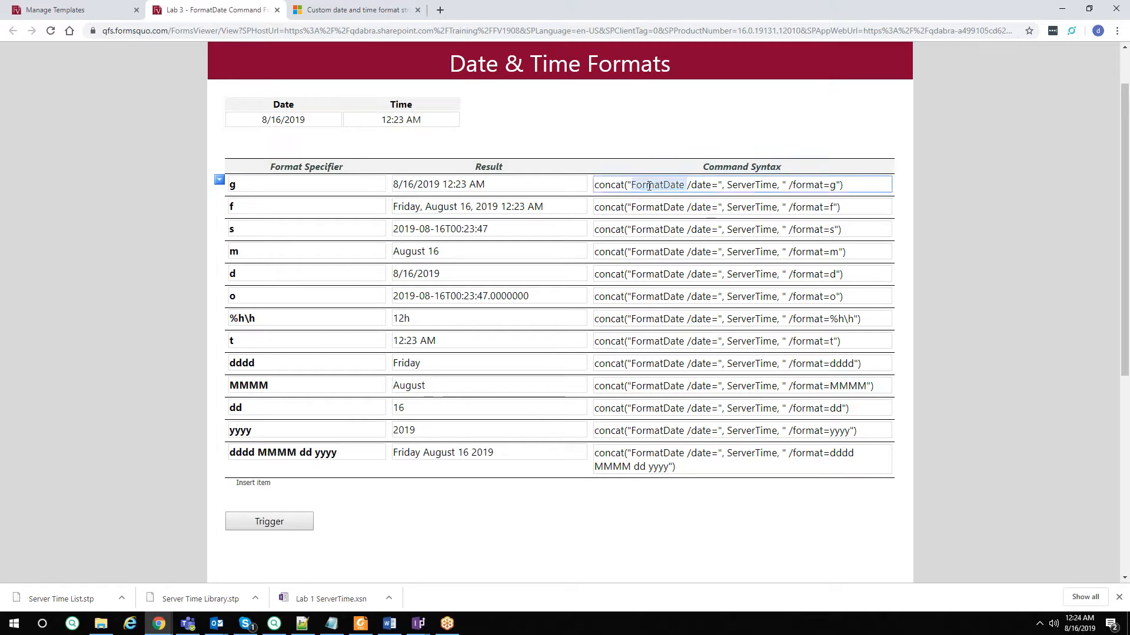
triple_click(805, 190)
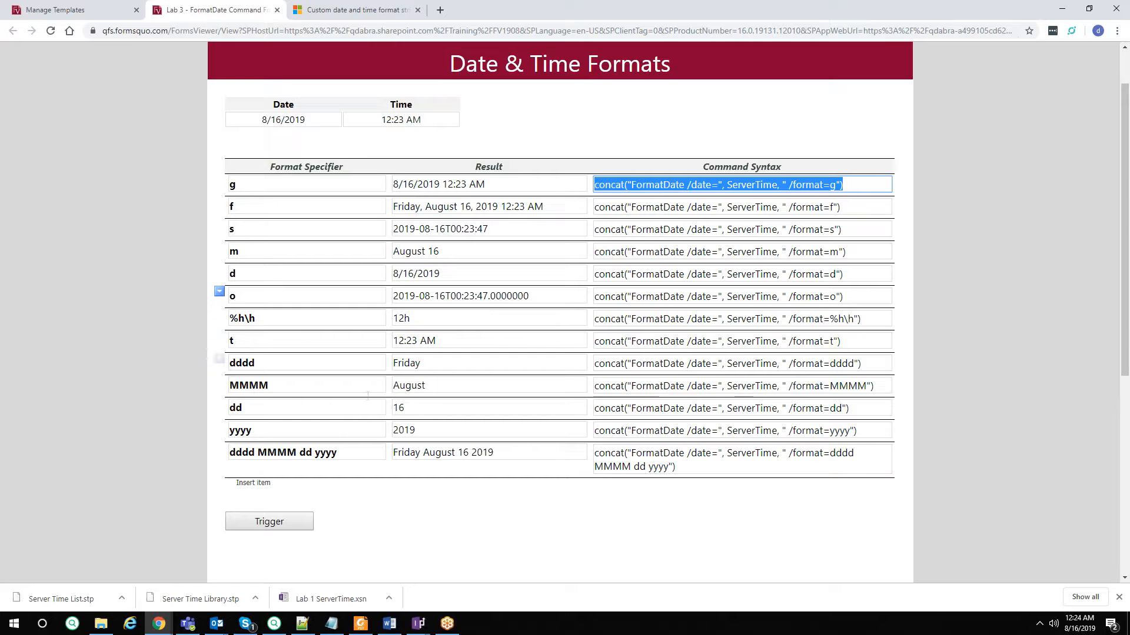
Add new rows to the specifier table and enter the y, r, F, string and K specifiers.
left_click(265, 484)
scroll(265, 458, "down", 1)
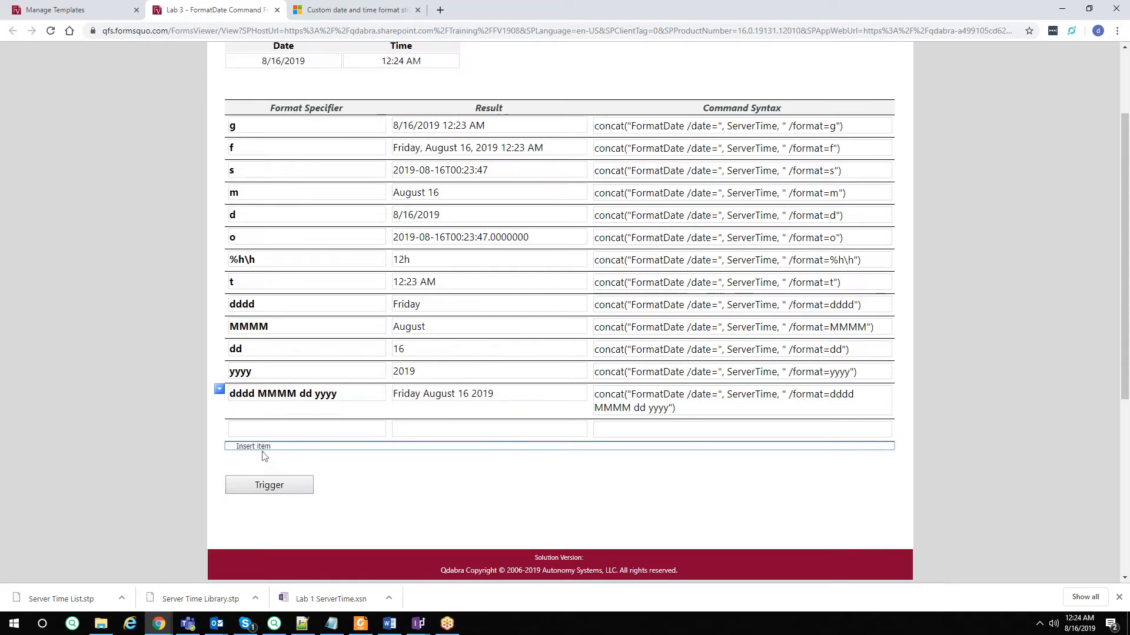
left_click(263, 447)
left_click(260, 467)
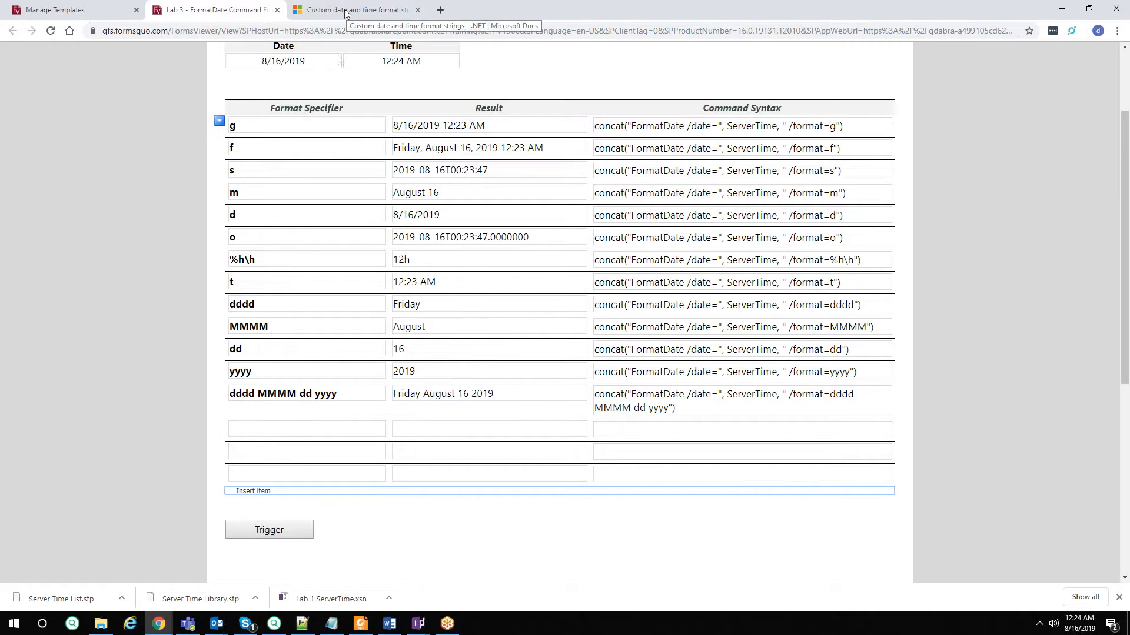
left_click(299, 427)
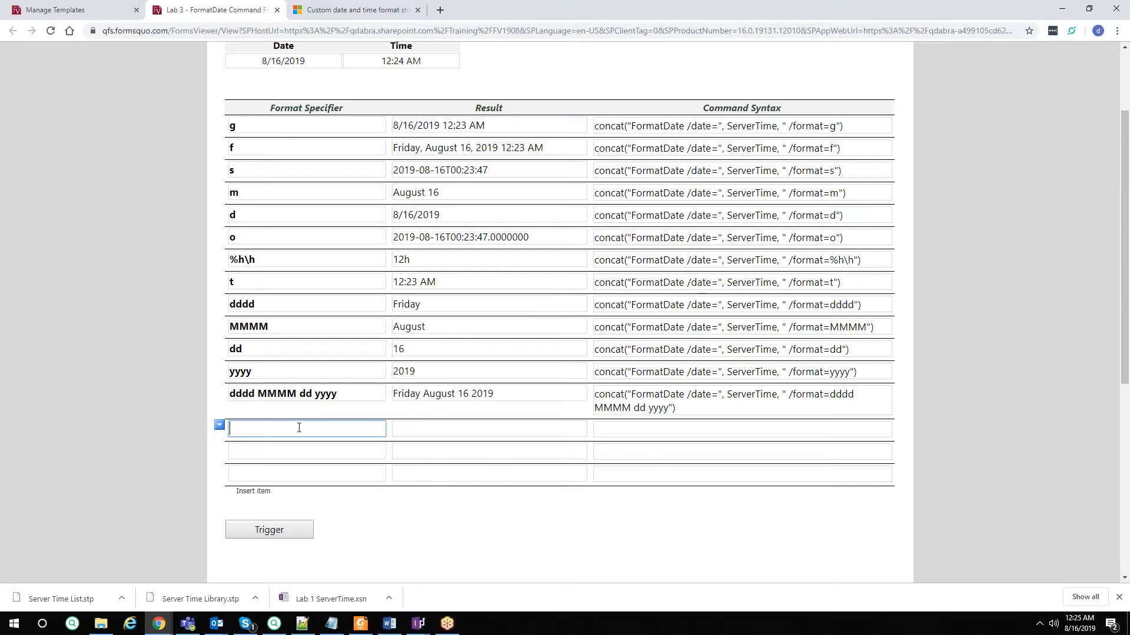
type("y")
left_click(253, 490)
left_click(282, 454)
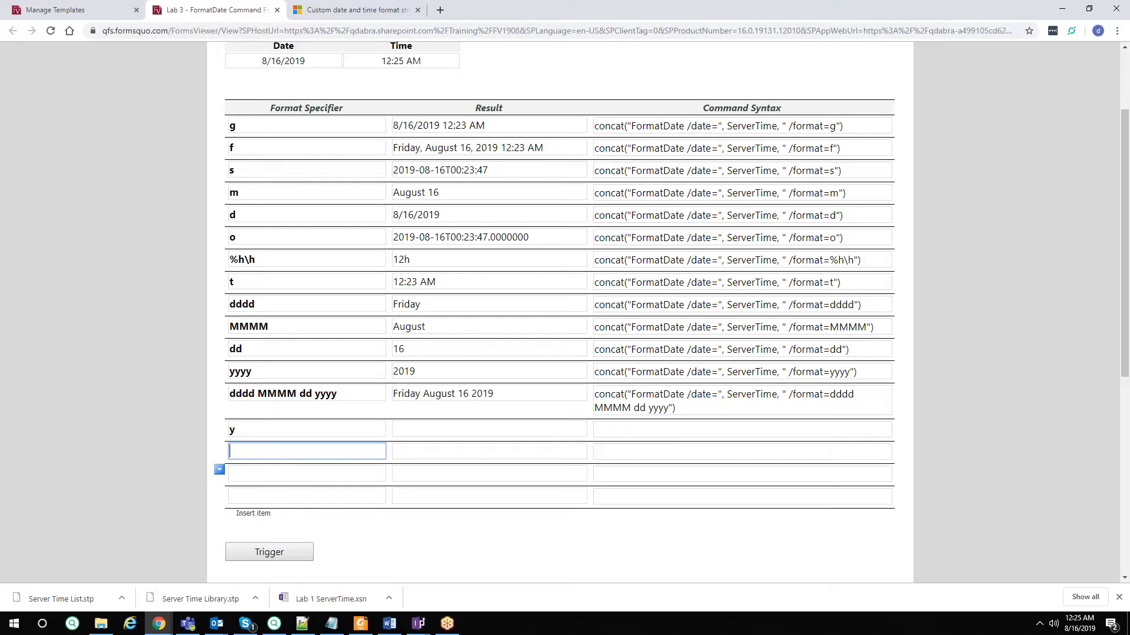
left_click(285, 475)
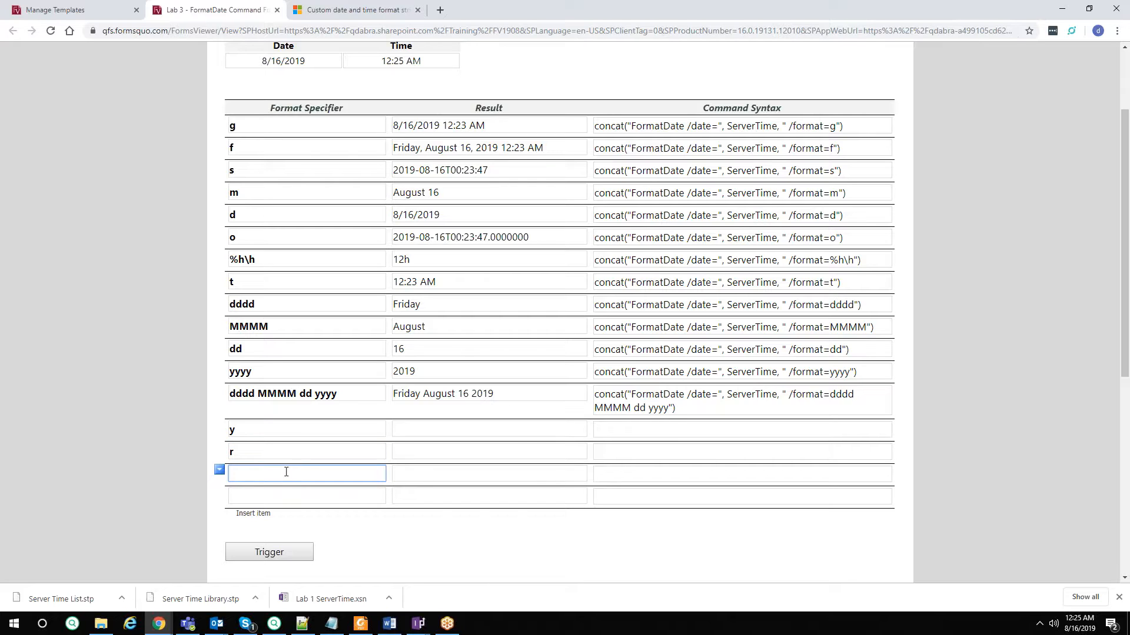
type("F")
left_click(286, 494)
type("string")
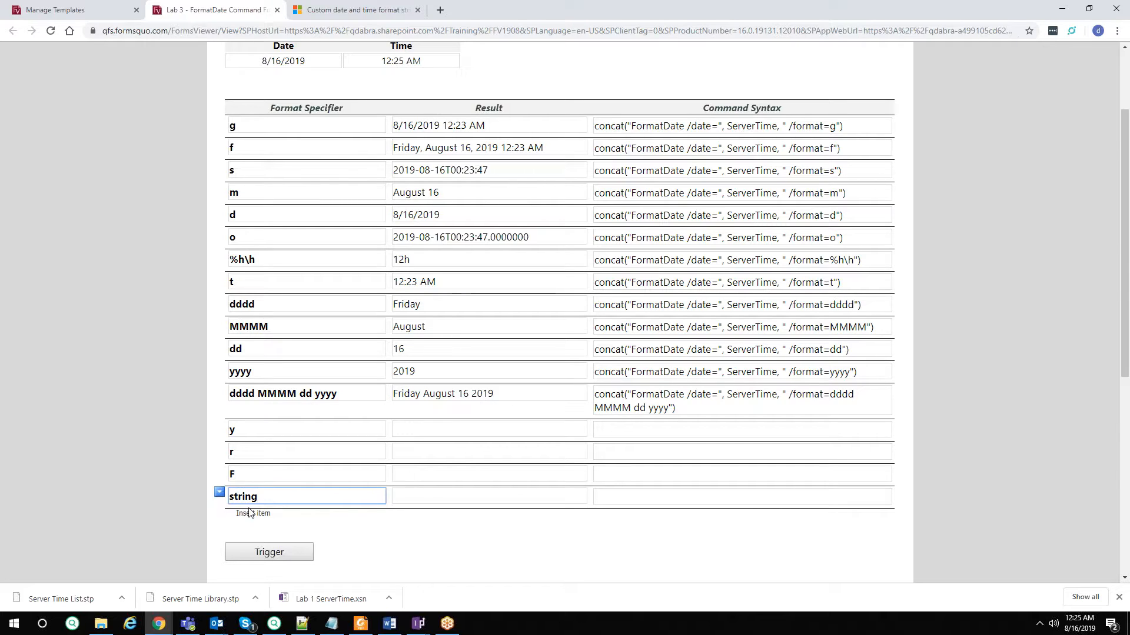
left_click(252, 513)
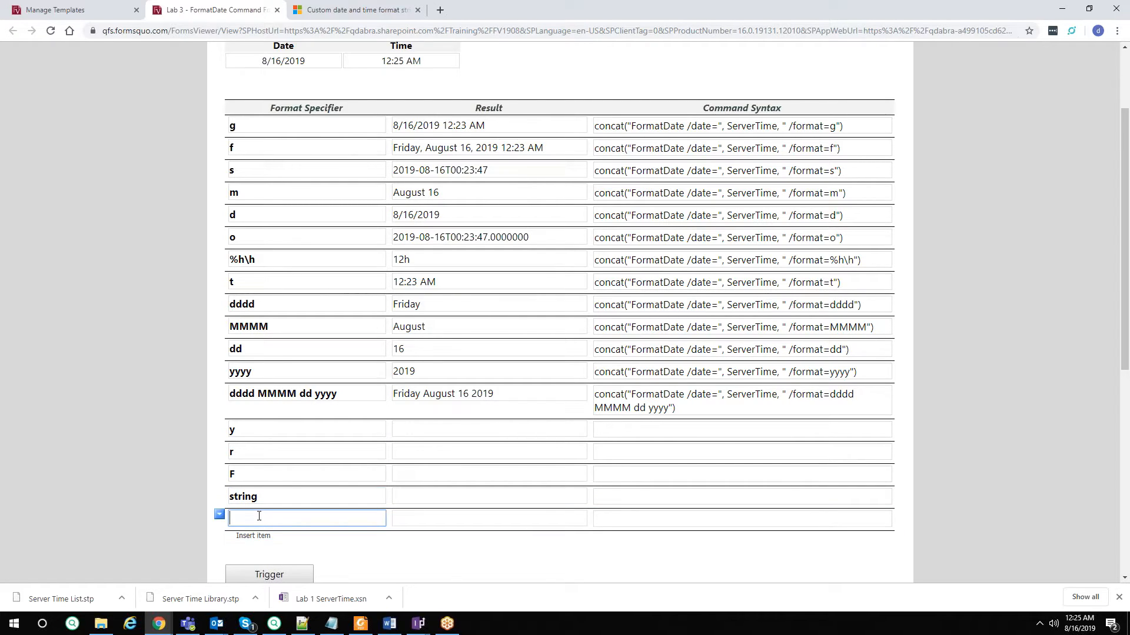
type("K")
Generate results for the new specifiers, selecting the result Friday August 16 2019 and the K specifier.
scroll(303, 544, "down", 1)
left_click(288, 521)
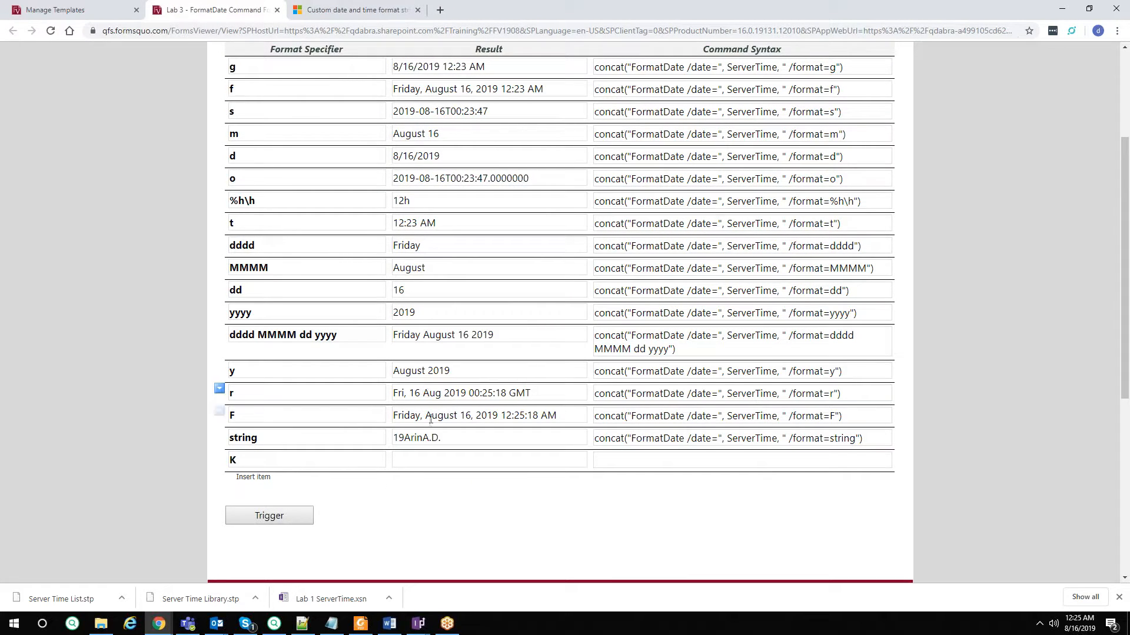
scroll(502, 398, "up", 1)
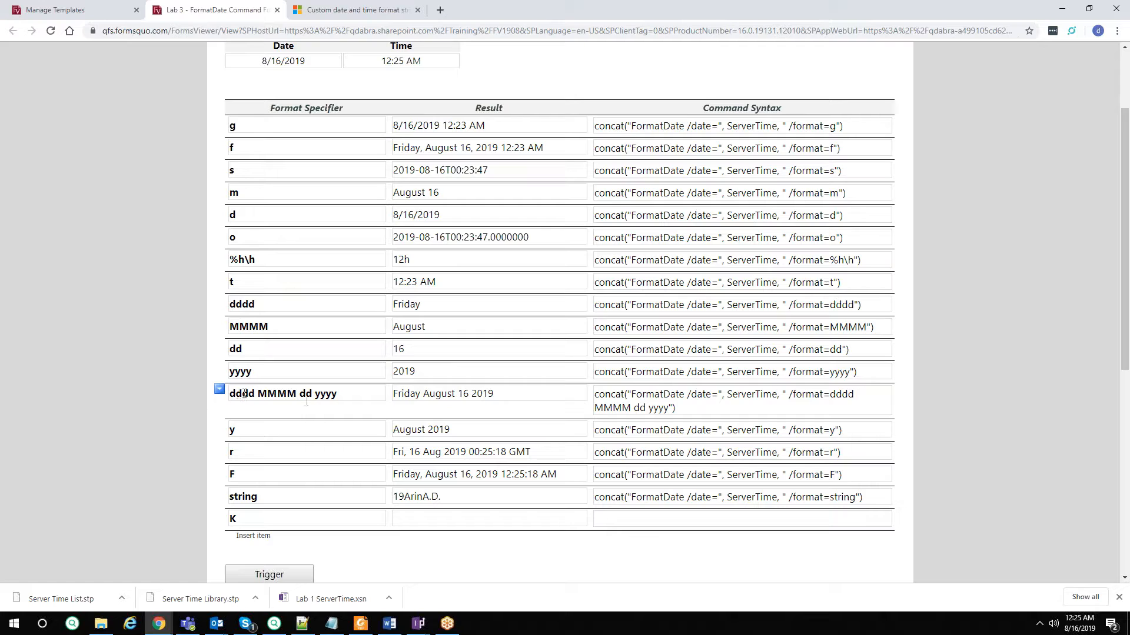
left_click_drag(509, 392, 339, 391)
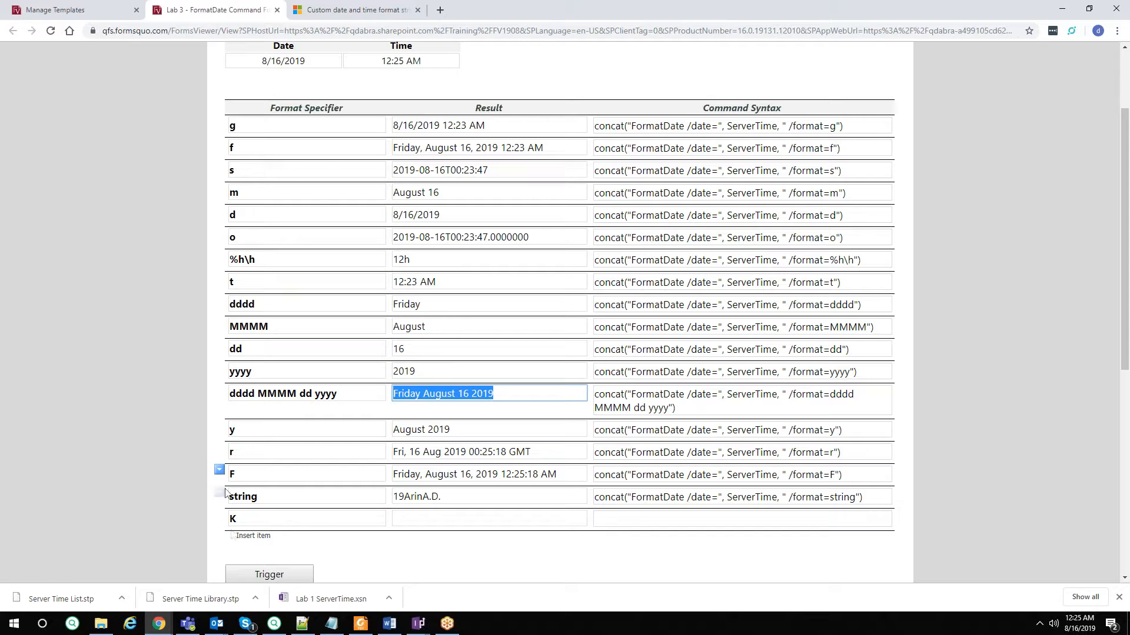
double_click(258, 518)
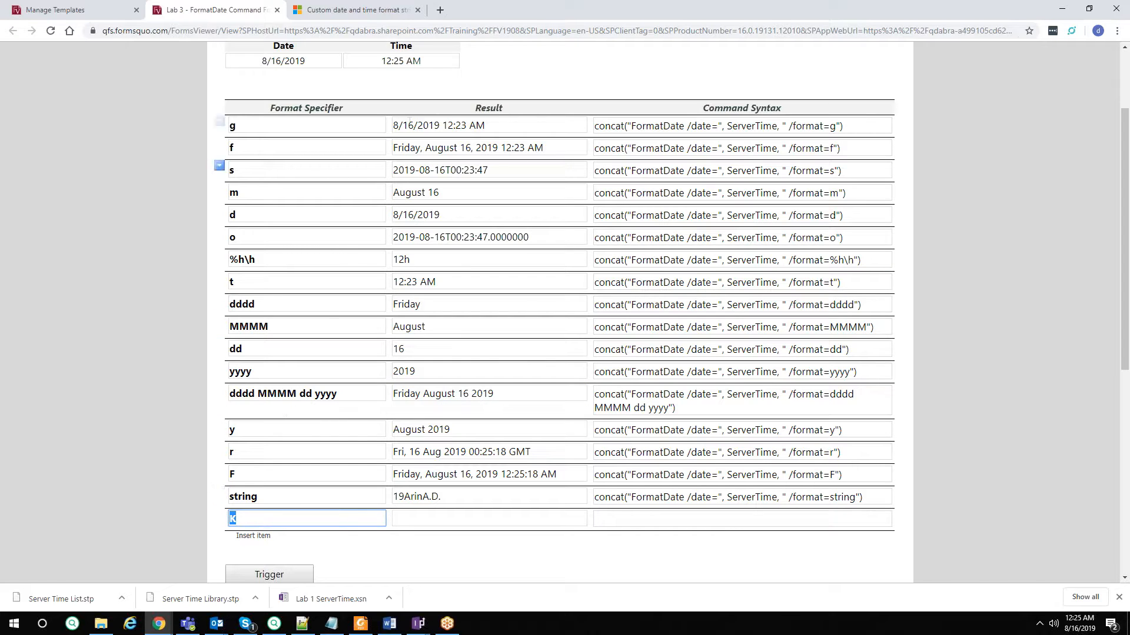
Check Microsoft's custom date and time format reference, then return to the Date & Time Formats form.
left_click(347, 12)
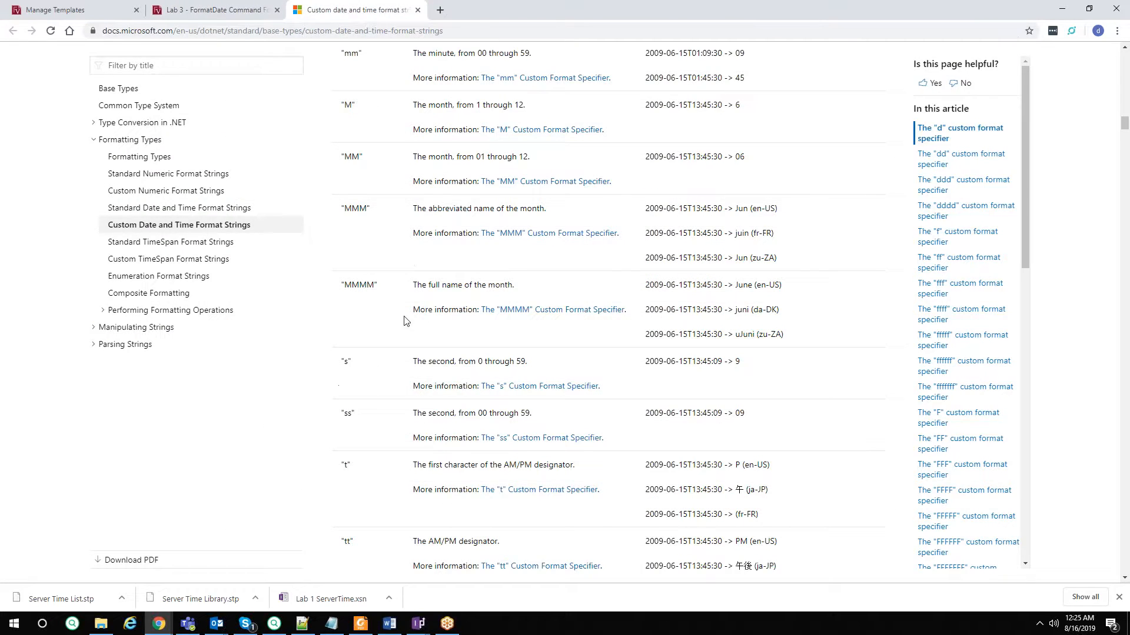
scroll(404, 321, "down", 1)
scroll(386, 355, "up", 4)
scroll(385, 359, "up", 4)
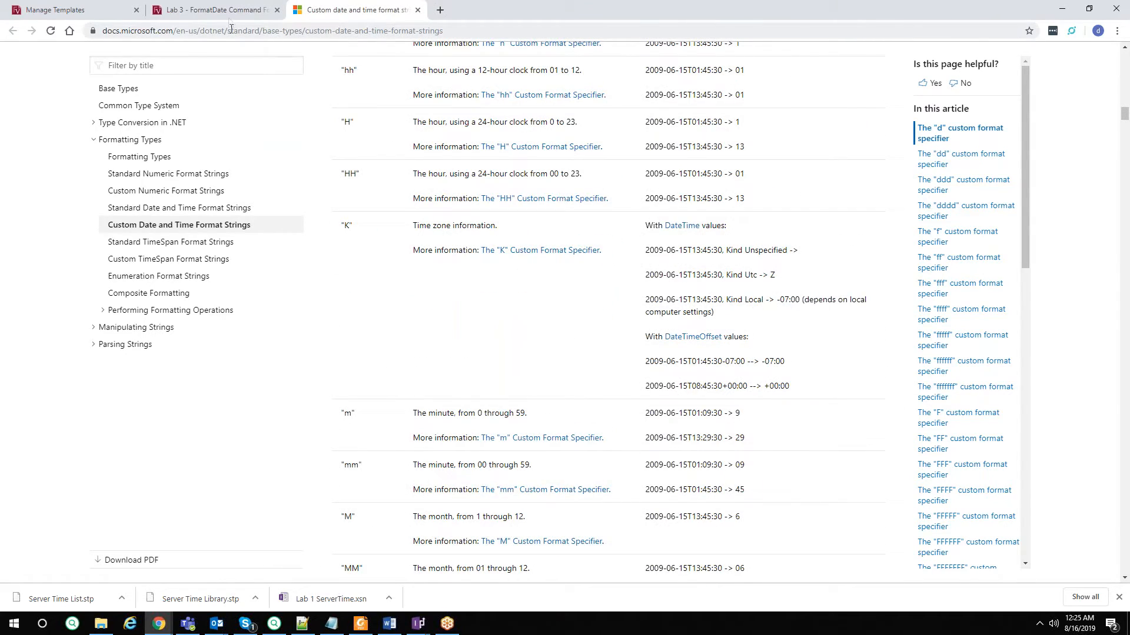
left_click(229, 11)
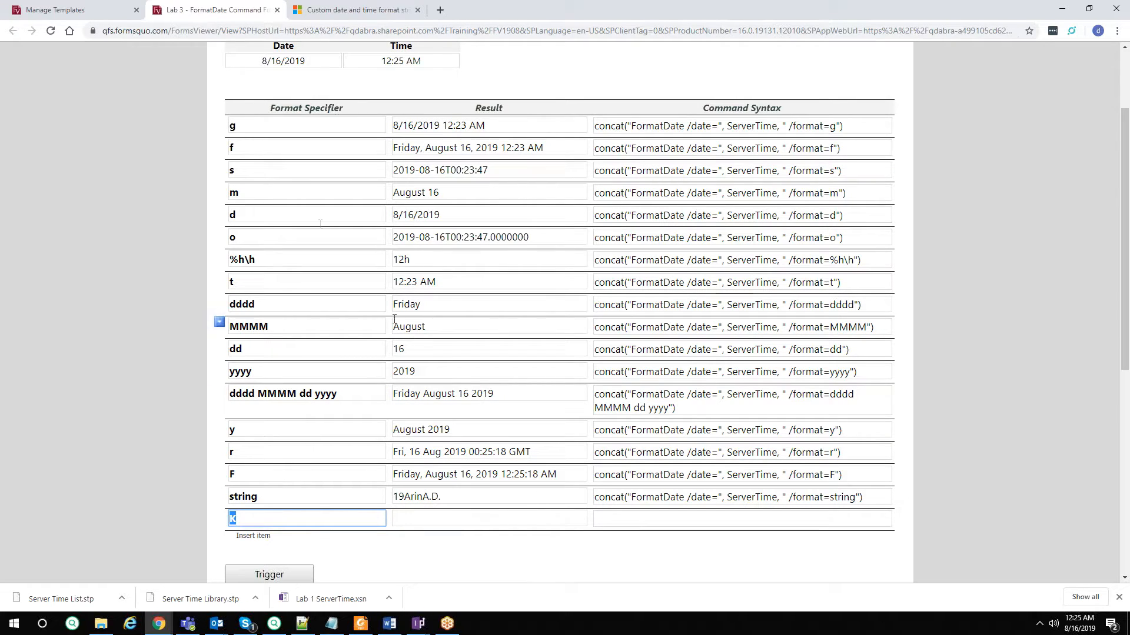
Open the Lab 3 - ServerTime form from the Manage Templates list.
left_click(44, 8)
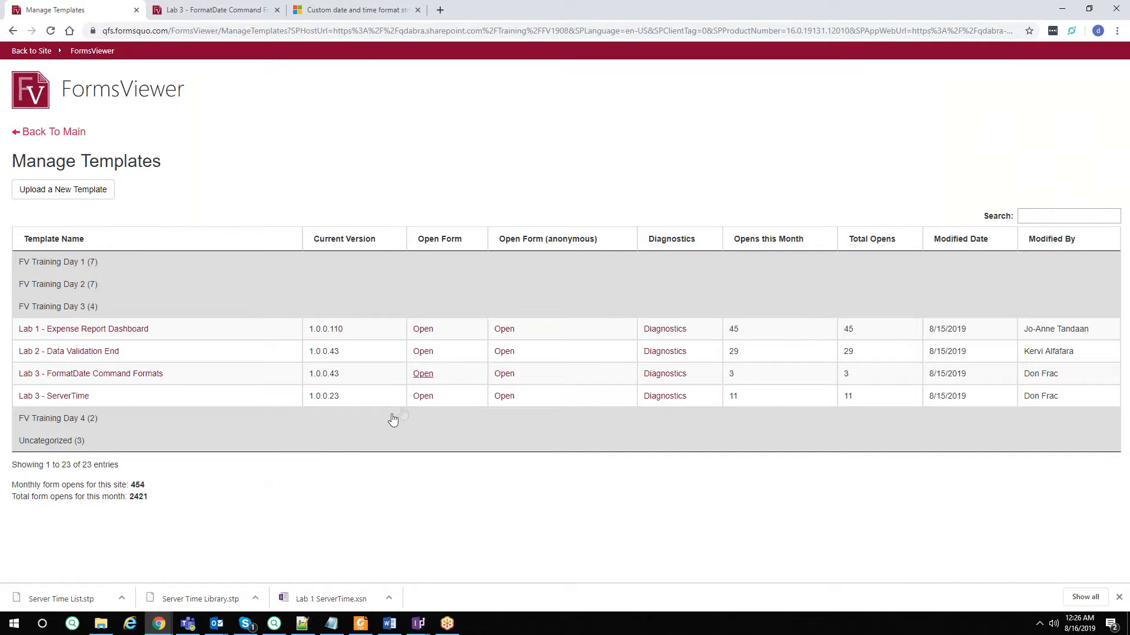
left_click(423, 396)
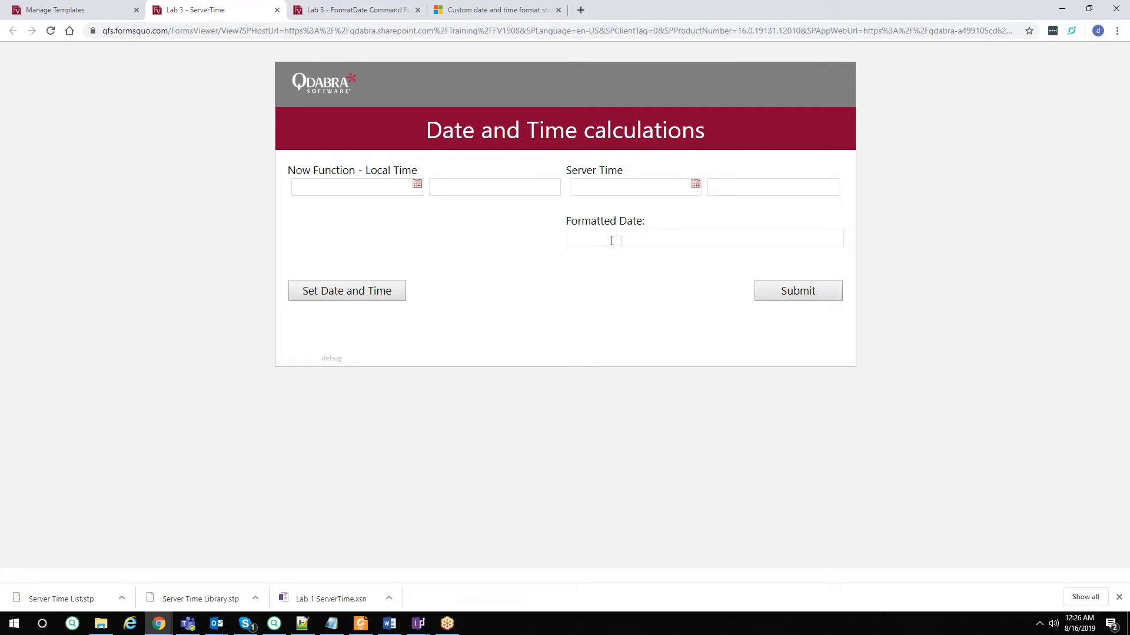
Set date and time to get server time 09:26:35 AM and Thursday, August 15, 2019, then submit.
left_click(367, 296)
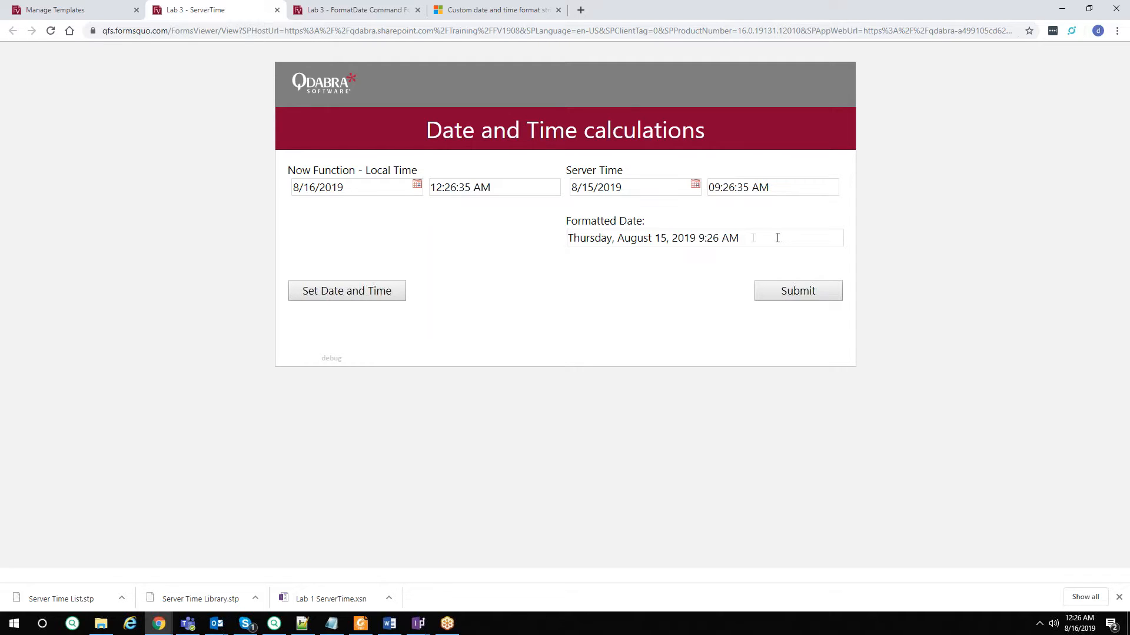
left_click_drag(750, 238, 505, 242)
left_click(669, 304)
left_click(773, 295)
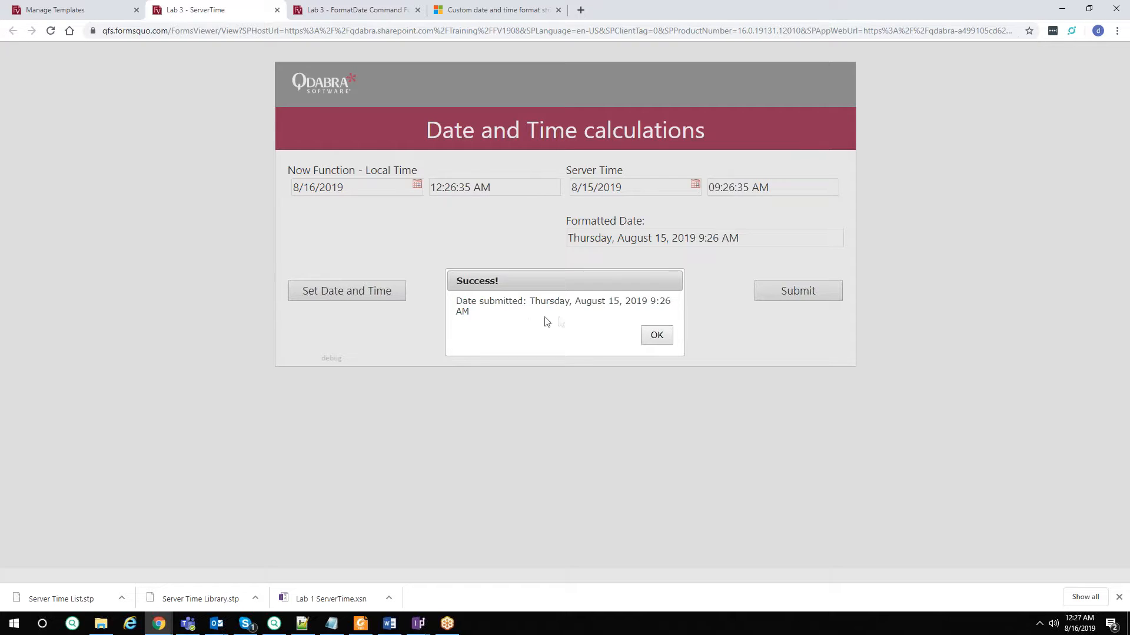
left_click(658, 336)
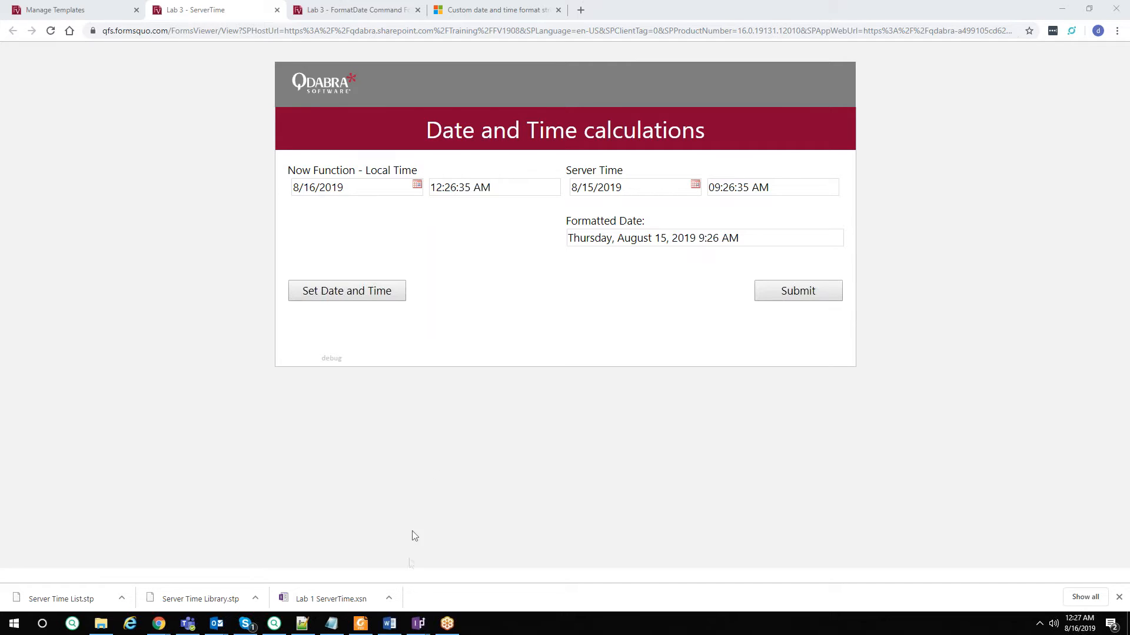
mouse_move(417, 628)
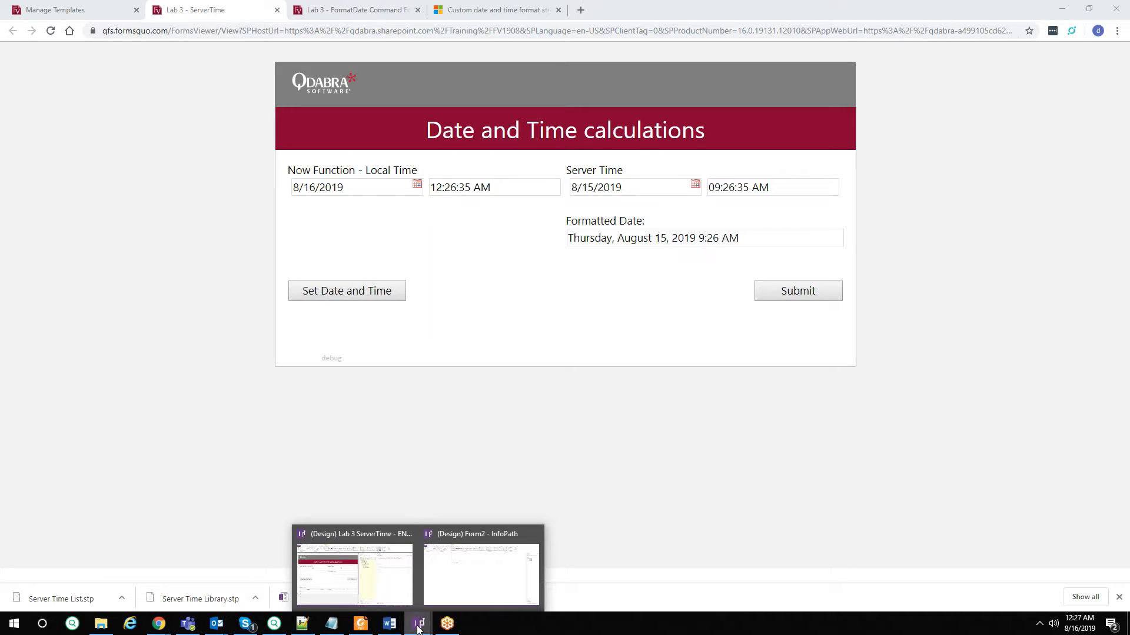
In the Lab 3 ServerTime design, browse for a template part custom control, then cancel without adding.
left_click(403, 598)
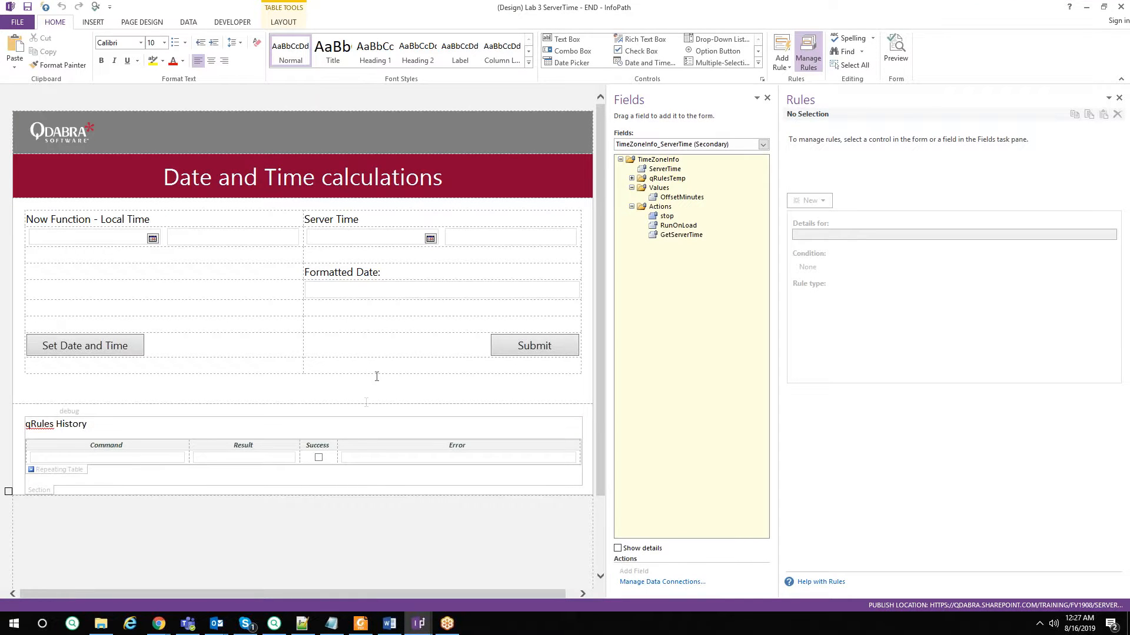
scroll(379, 322, "down", 3)
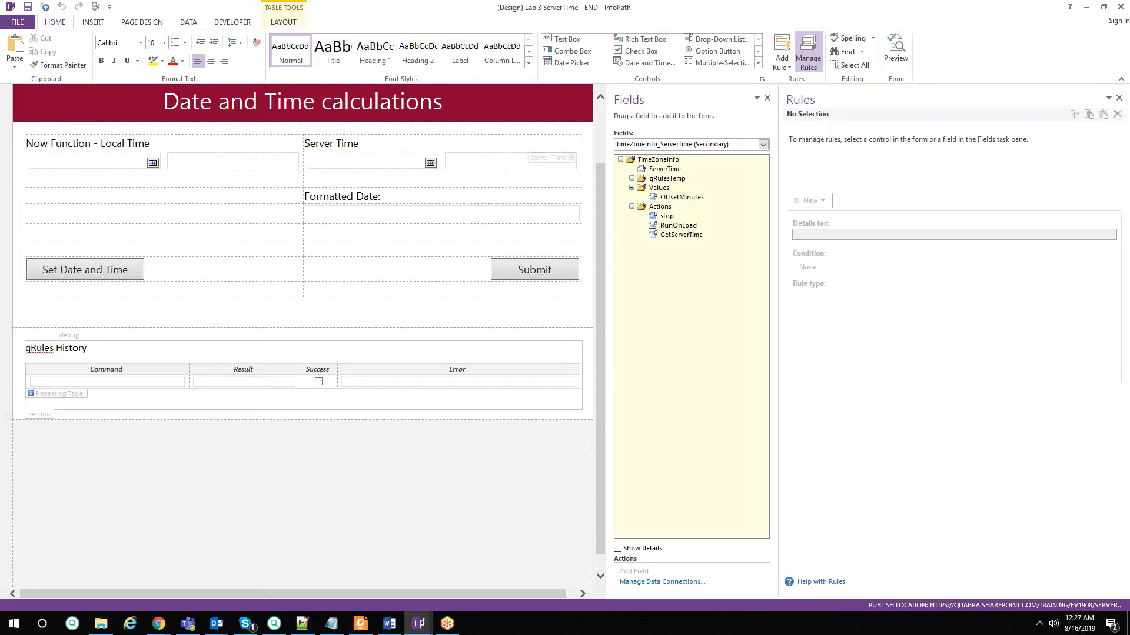
left_click(758, 63)
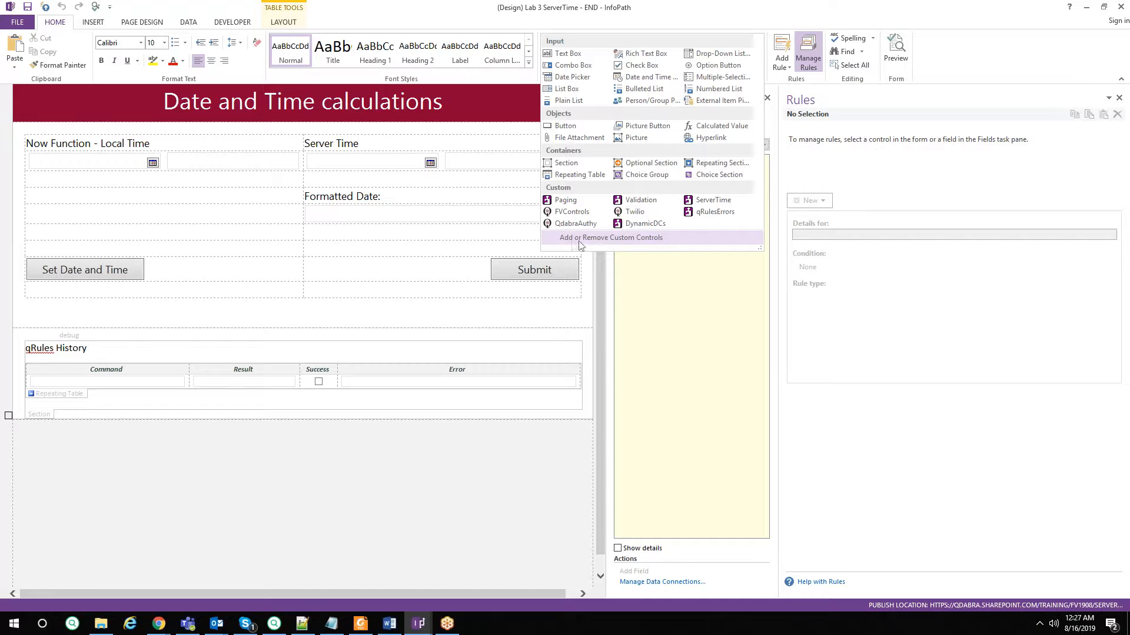
left_click(637, 239)
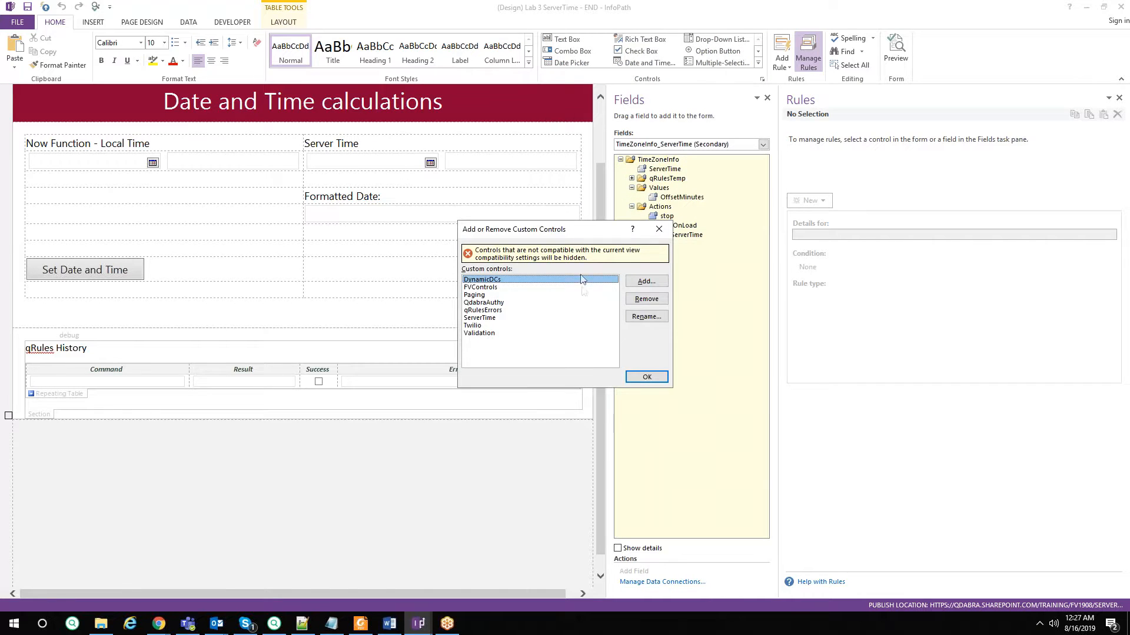
left_click(646, 284)
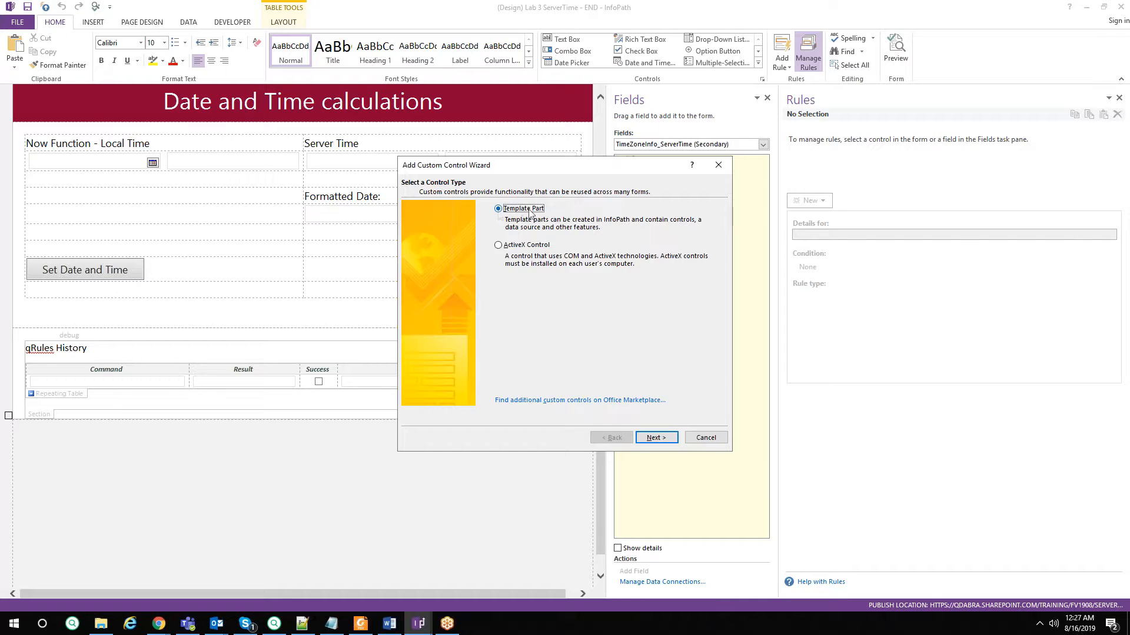
left_click(654, 438)
left_click(677, 240)
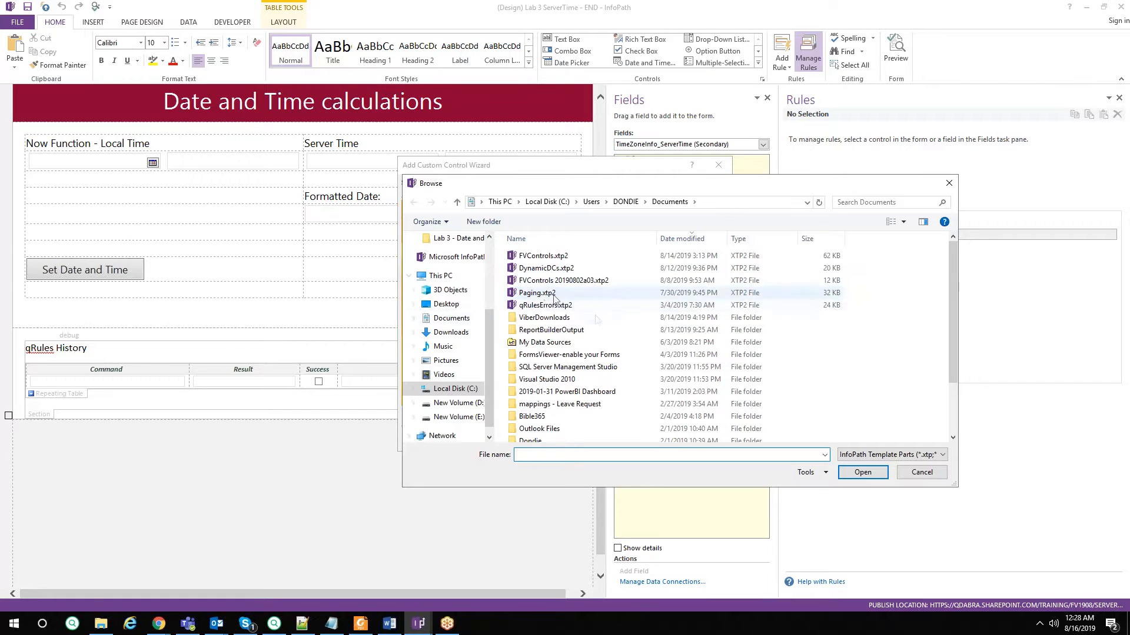
left_click(921, 472)
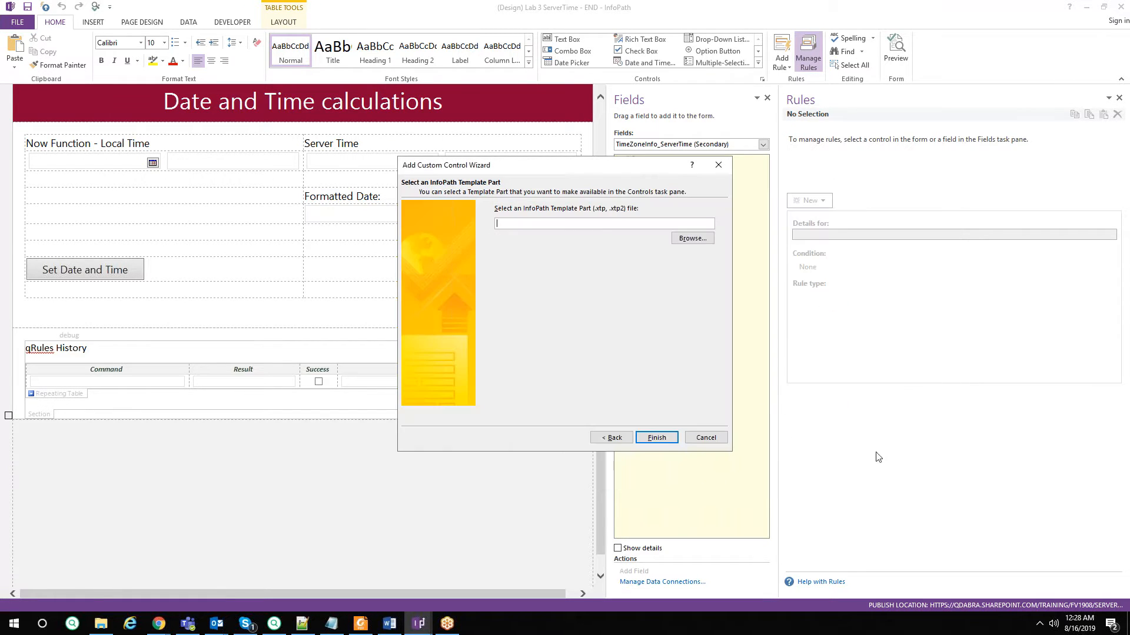
left_click(714, 440)
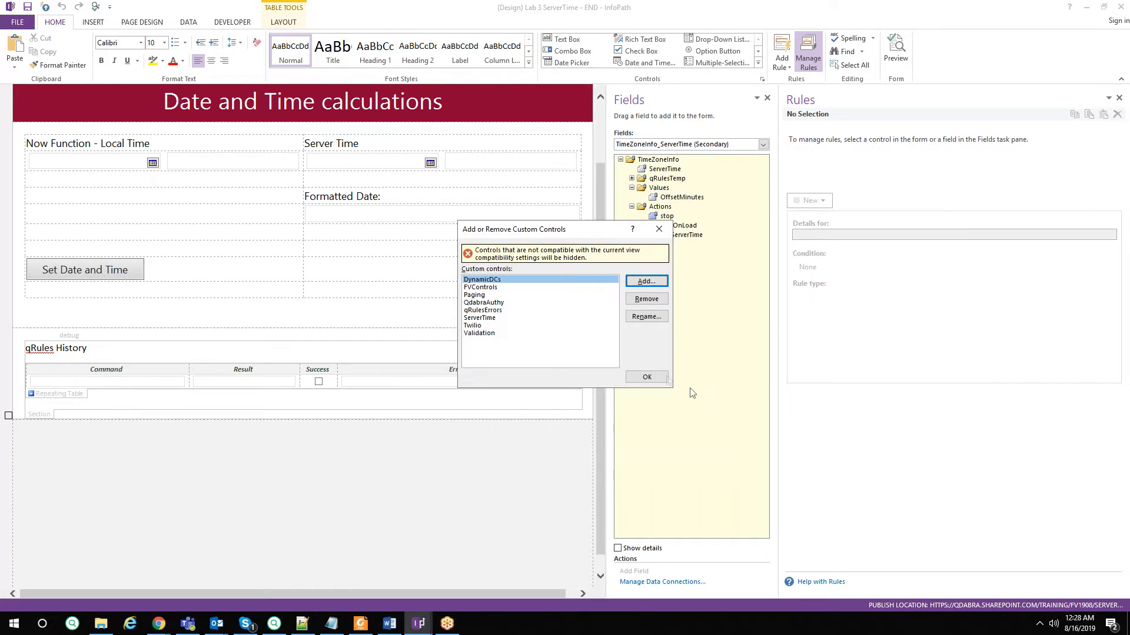
left_click(660, 229)
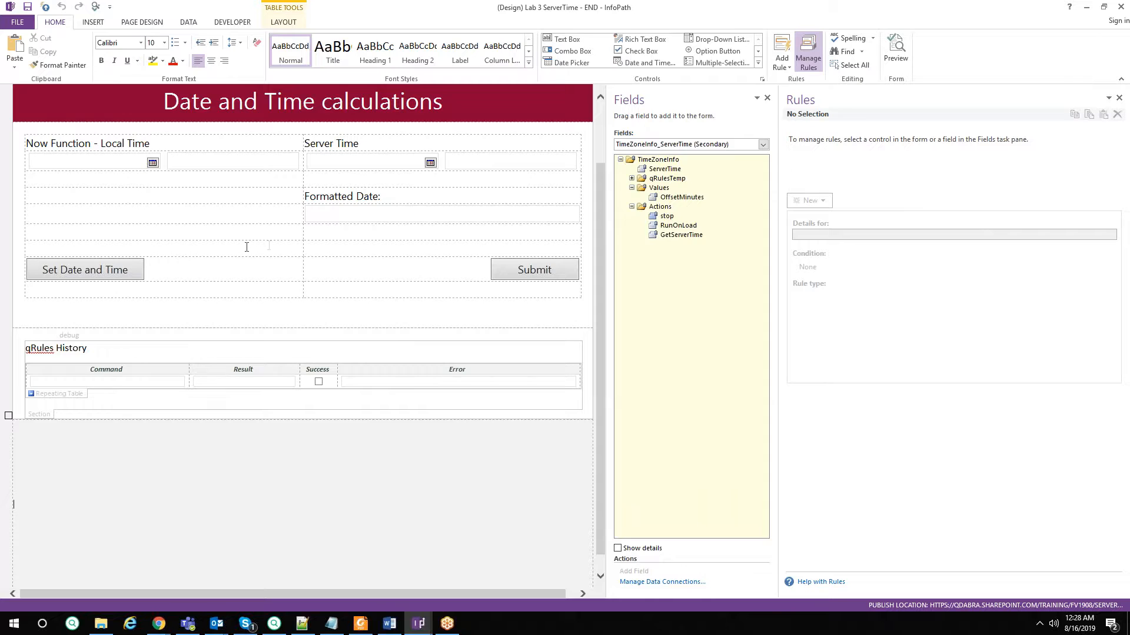
Inspect the Run ServerTime XTP rule on QdabraRules' finishedLoading field without changing it.
left_click(673, 146)
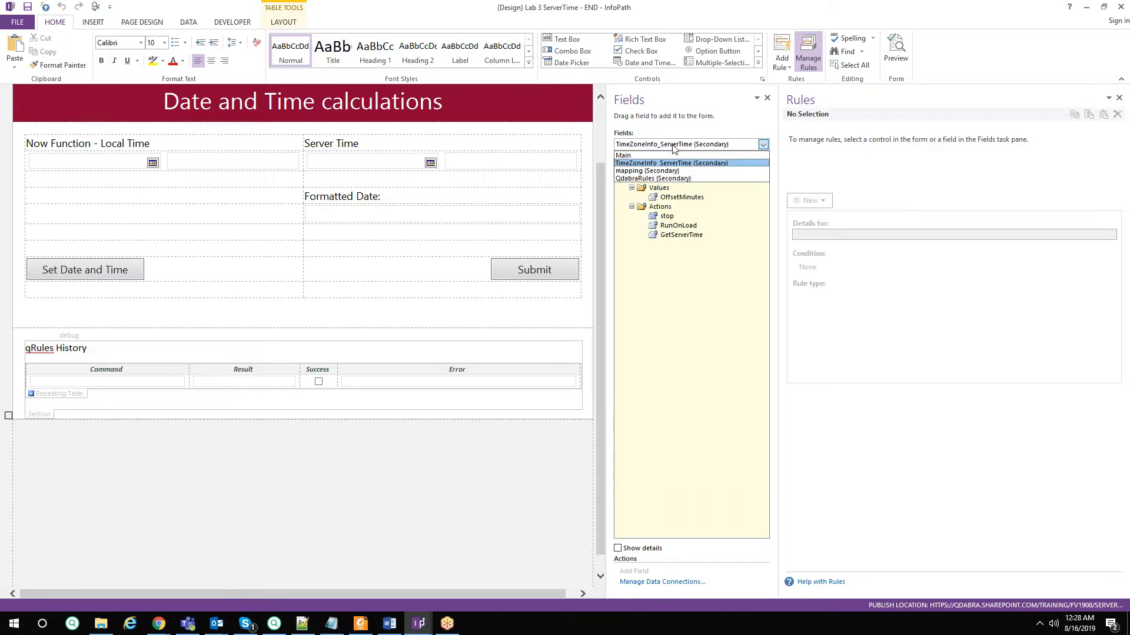
left_click(655, 179)
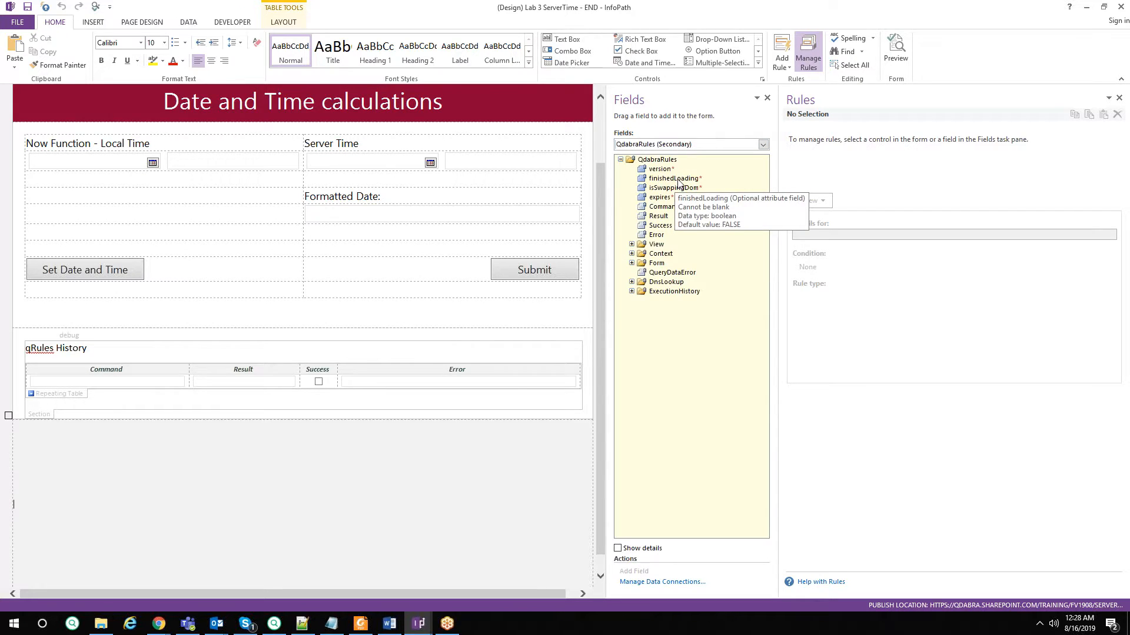
left_click(676, 180)
left_click_drag(778, 182, 625, 178)
left_click(653, 154)
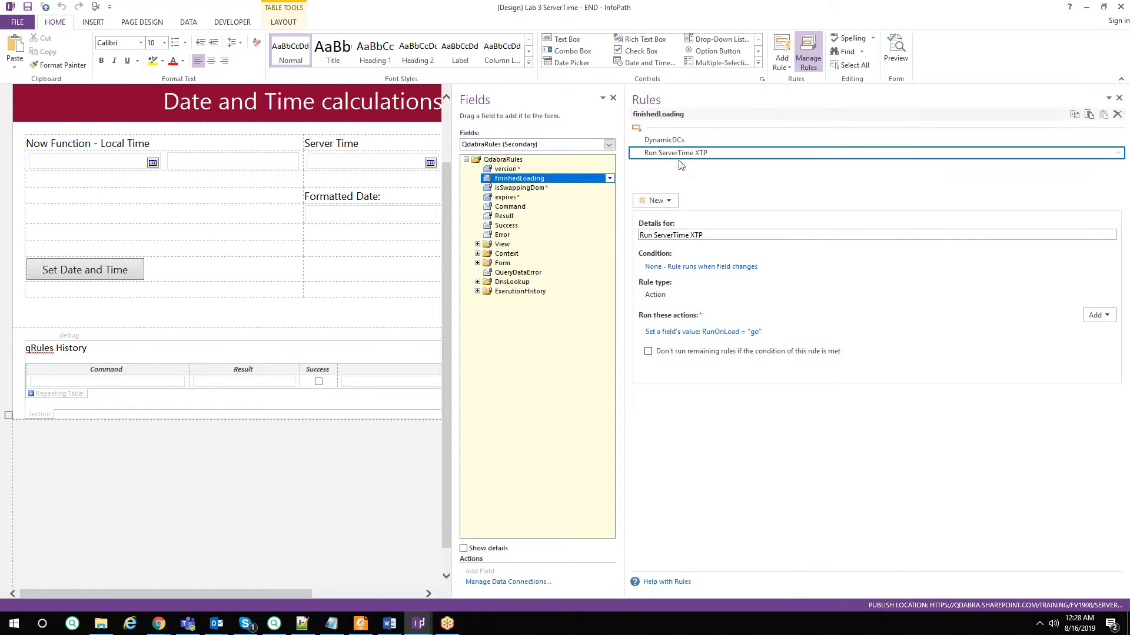
left_click(735, 333)
left_click(695, 290)
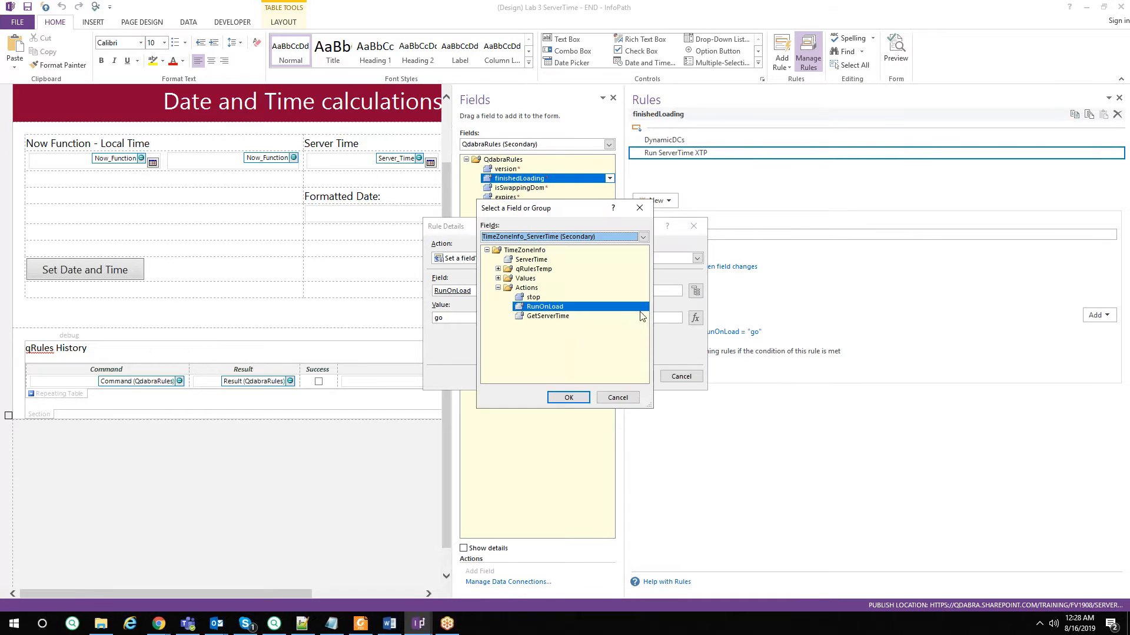
left_click(618, 397)
left_click(681, 378)
In TimeZoneInfo_ServerTime, view RunOnLoad's Load Scripts rule and its qdTimeZoneUtility.js action.
left_click(545, 147)
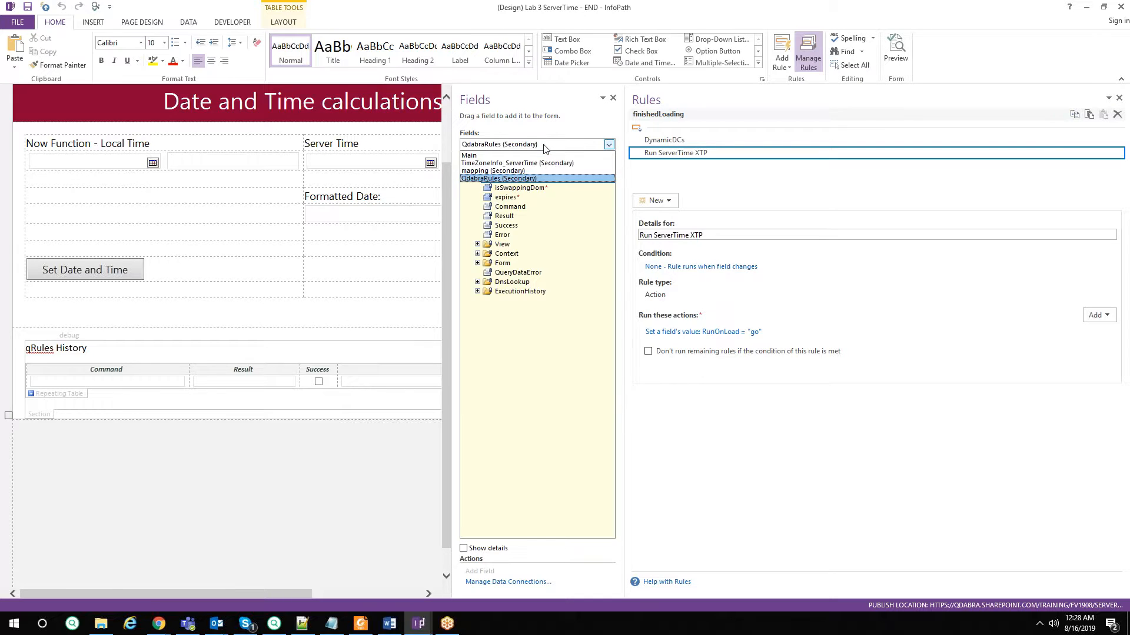
left_click(529, 163)
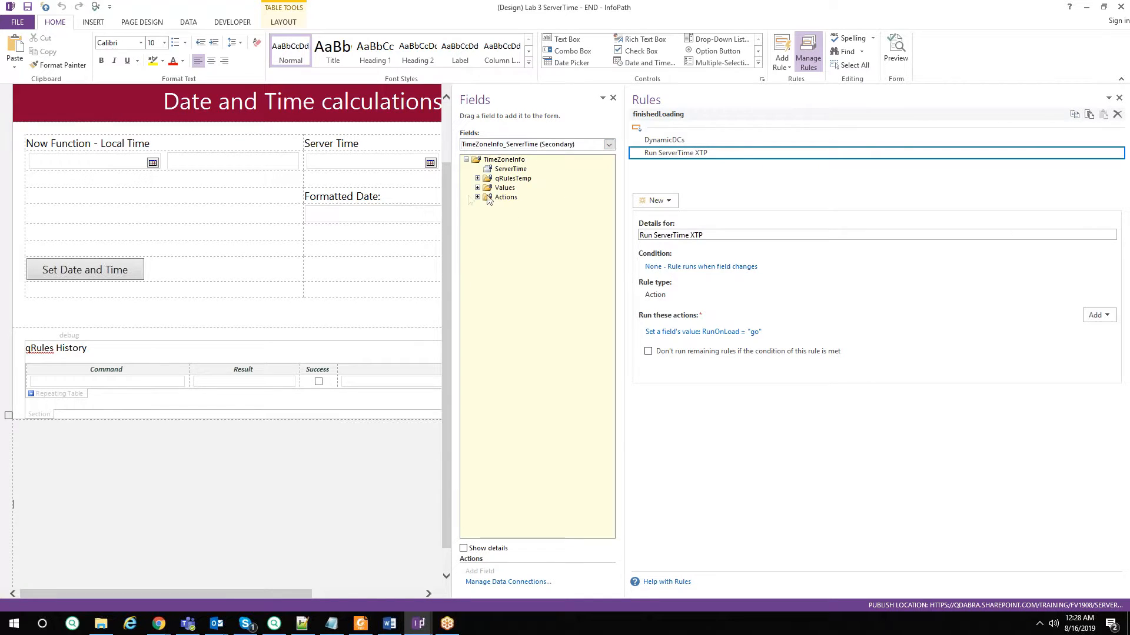
left_click(477, 197)
left_click(522, 217)
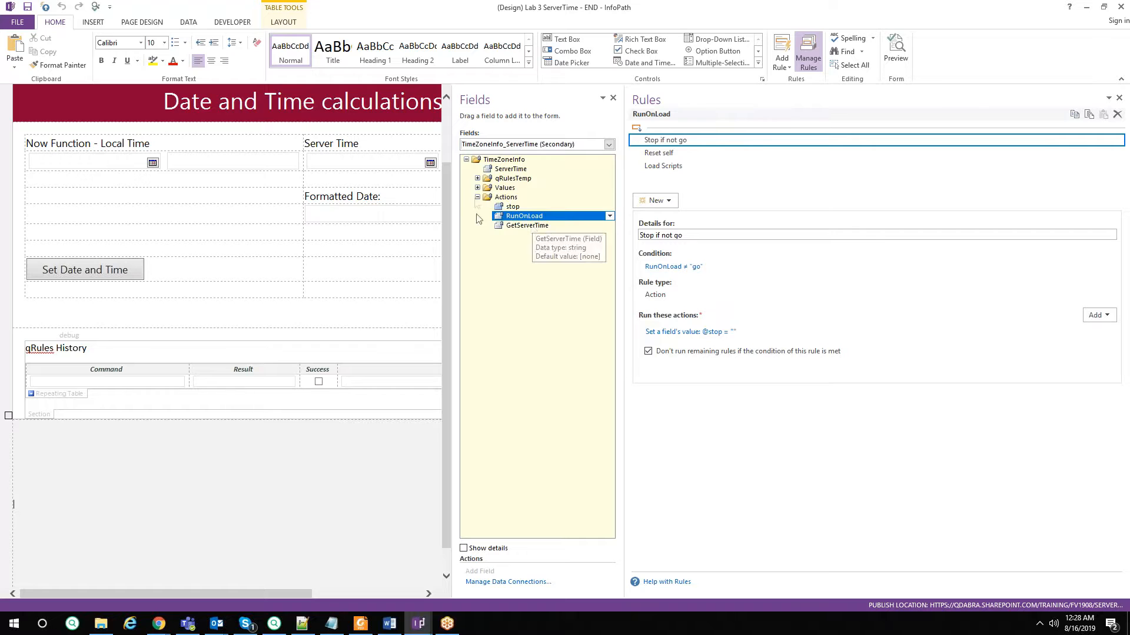
left_click(686, 166)
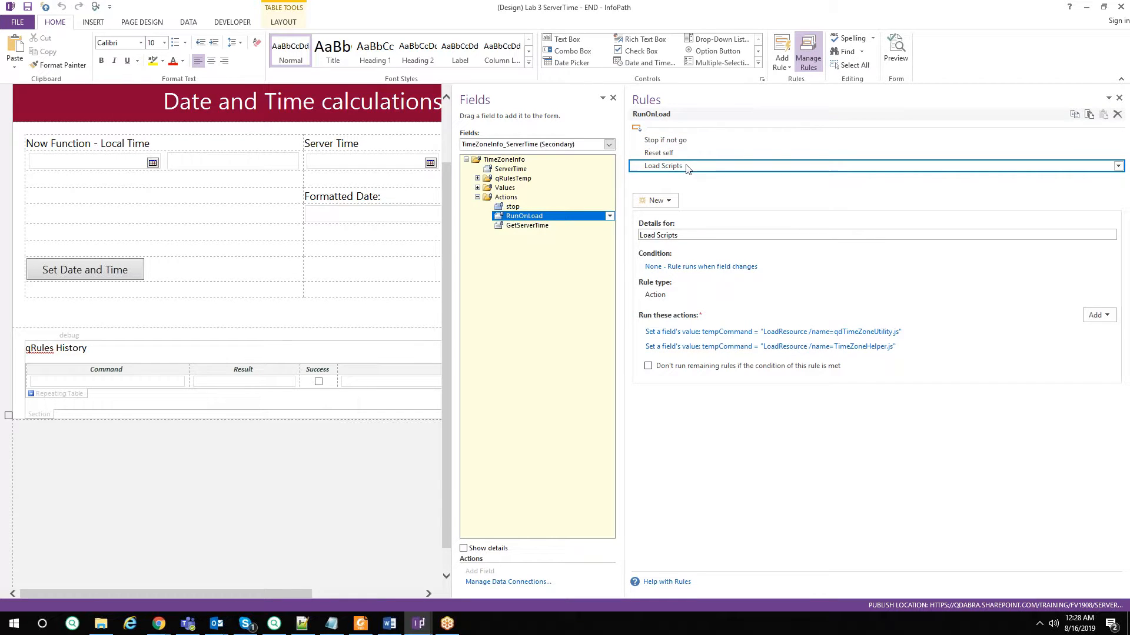
left_click(800, 332)
From Lab 3 - Date and Time Calcs, open Lab 3 ServerTime - START.xsn in Design with rules shown.
left_click(101, 624)
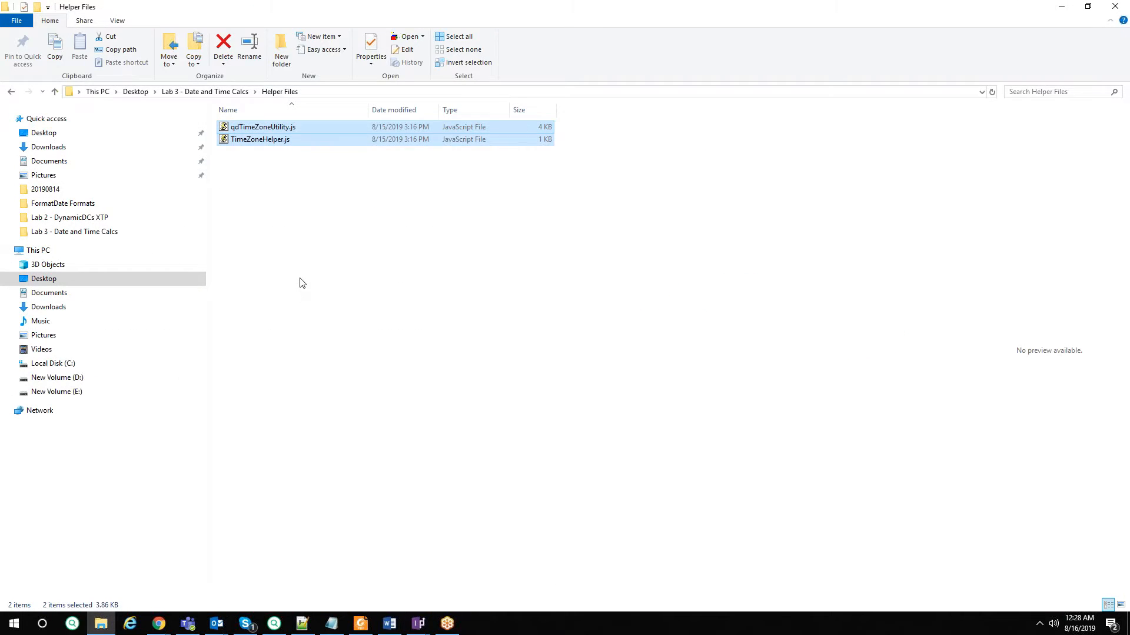
key("BackSpace")
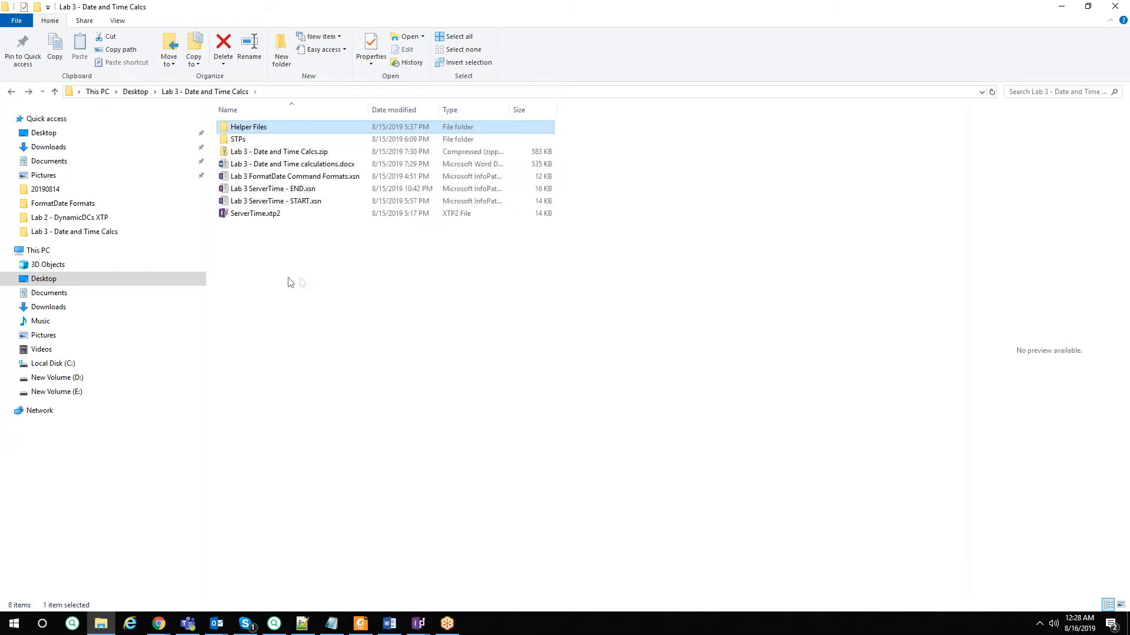
right_click(298, 200)
left_click(329, 222)
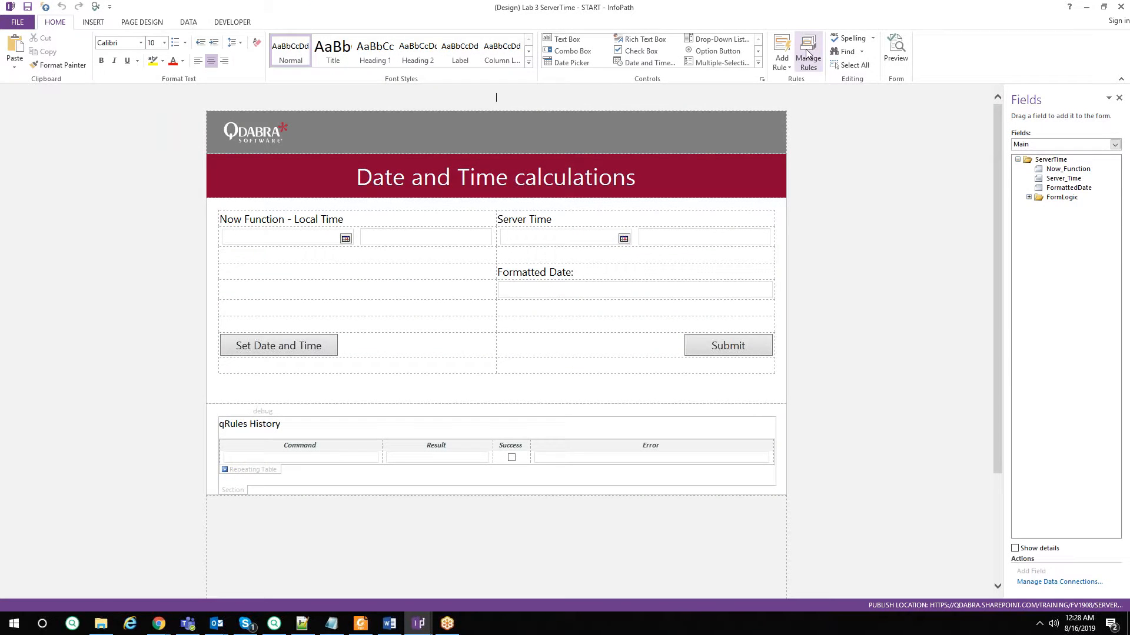
left_click(808, 52)
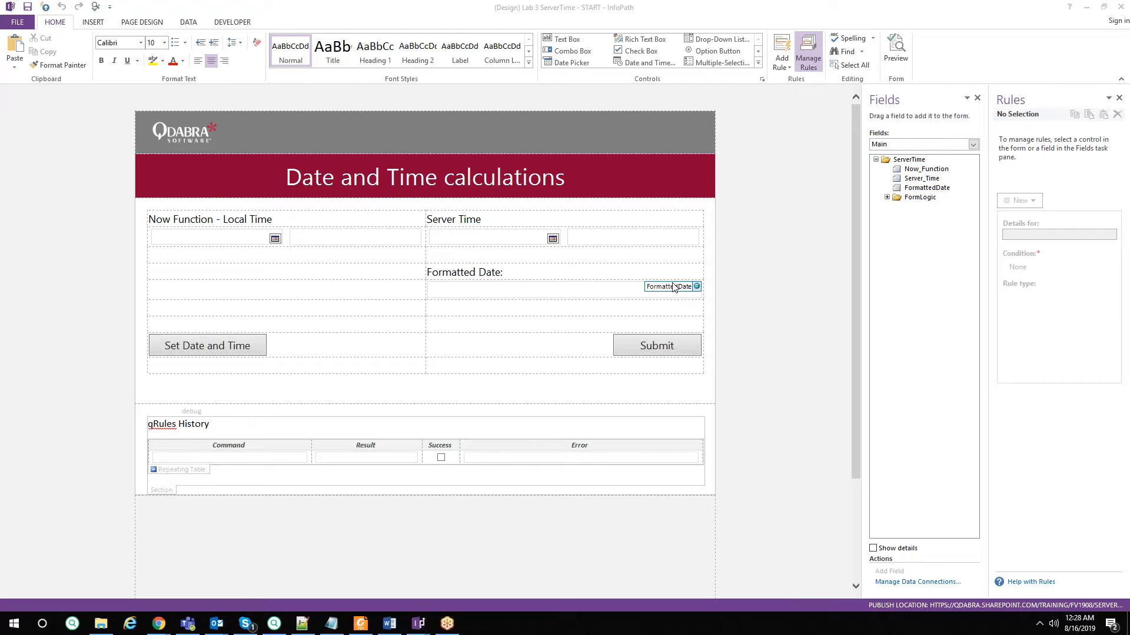
Expand FormLogic, check the data sources keeping Main, and place the cursor below the form section.
left_click(887, 197)
left_click(905, 144)
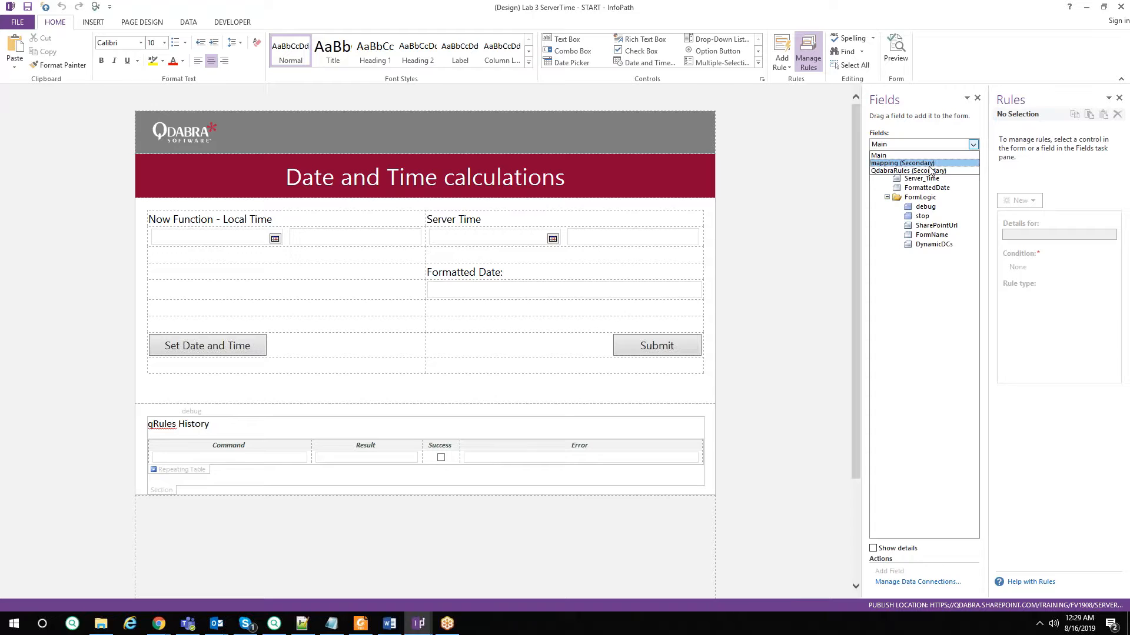
left_click(930, 247)
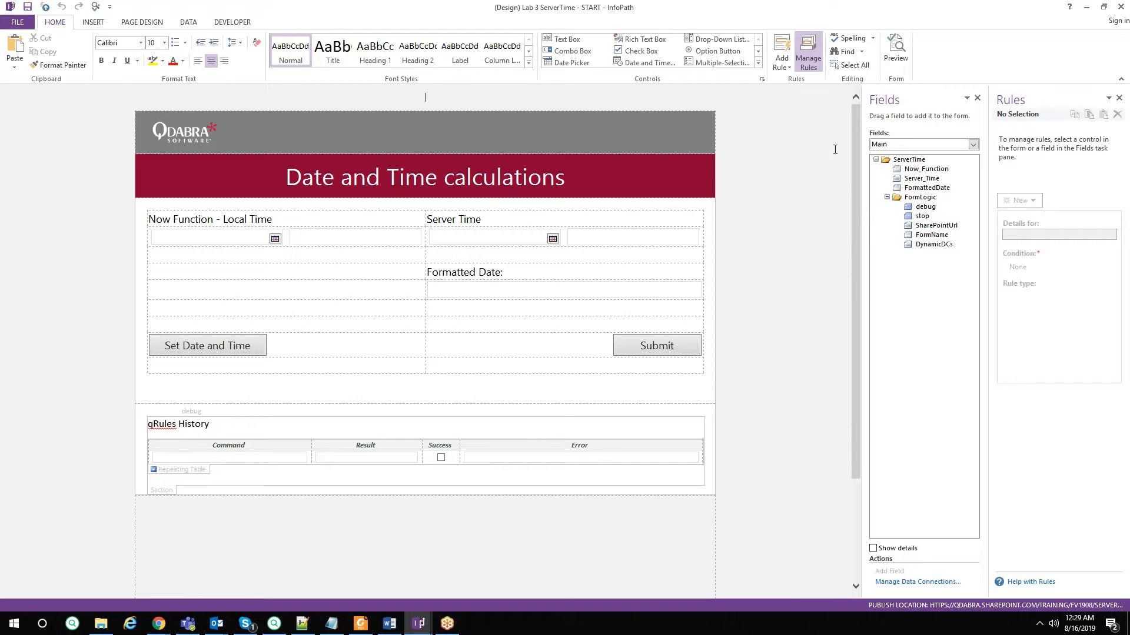
left_click(380, 532)
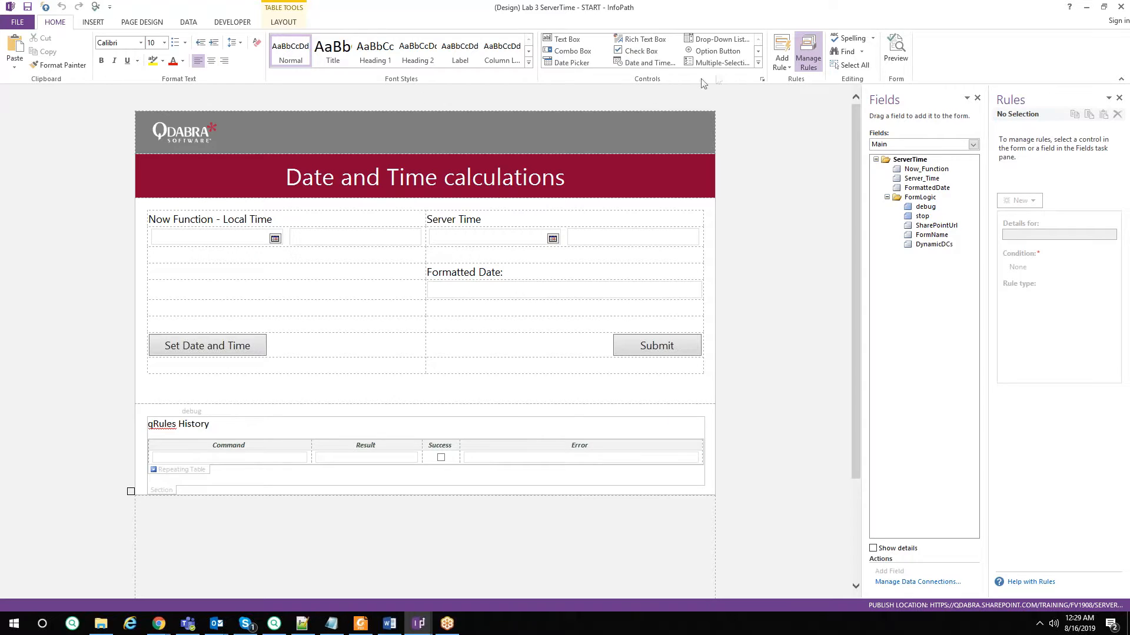
Insert the ServerTime template part and copy the On Load button's Load Server Time Scripts rule.
left_click(758, 63)
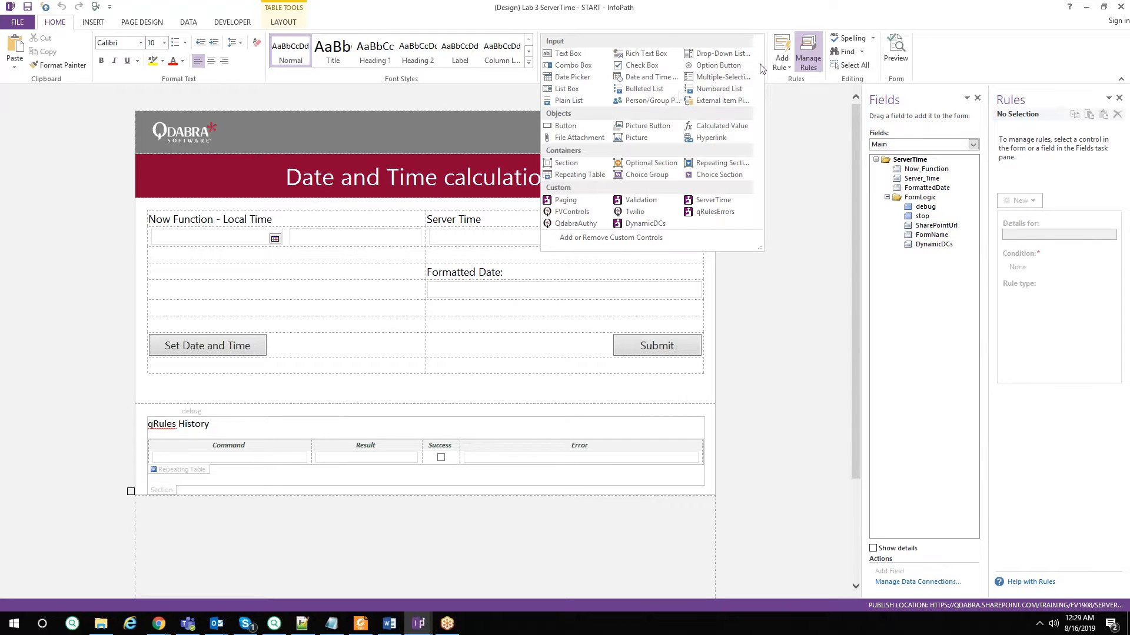
left_click(733, 205)
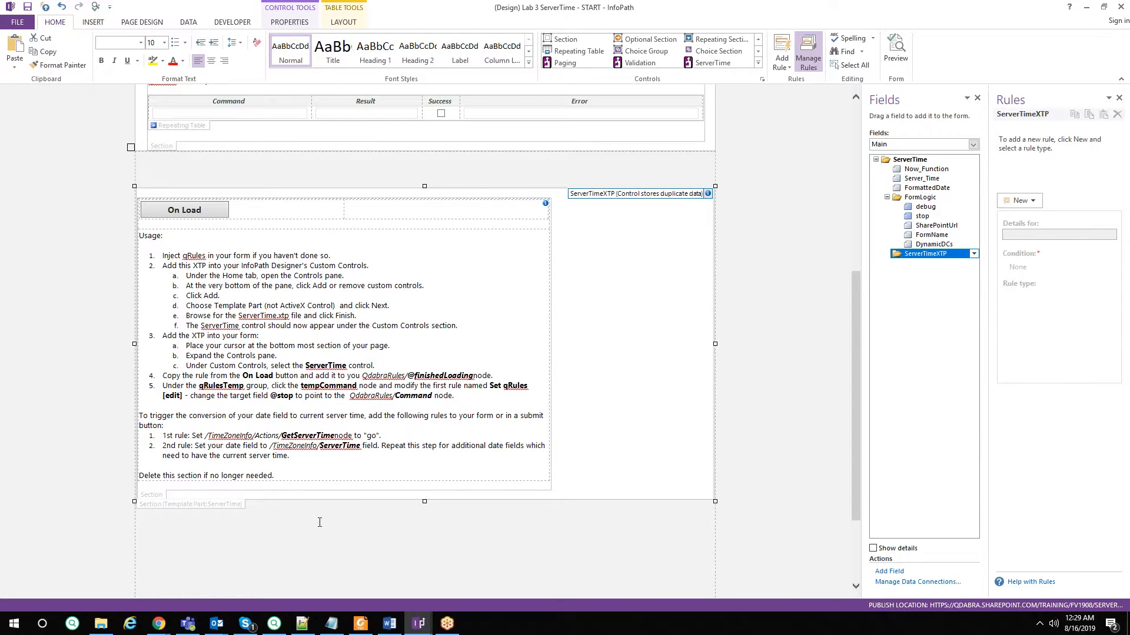
left_click(215, 217)
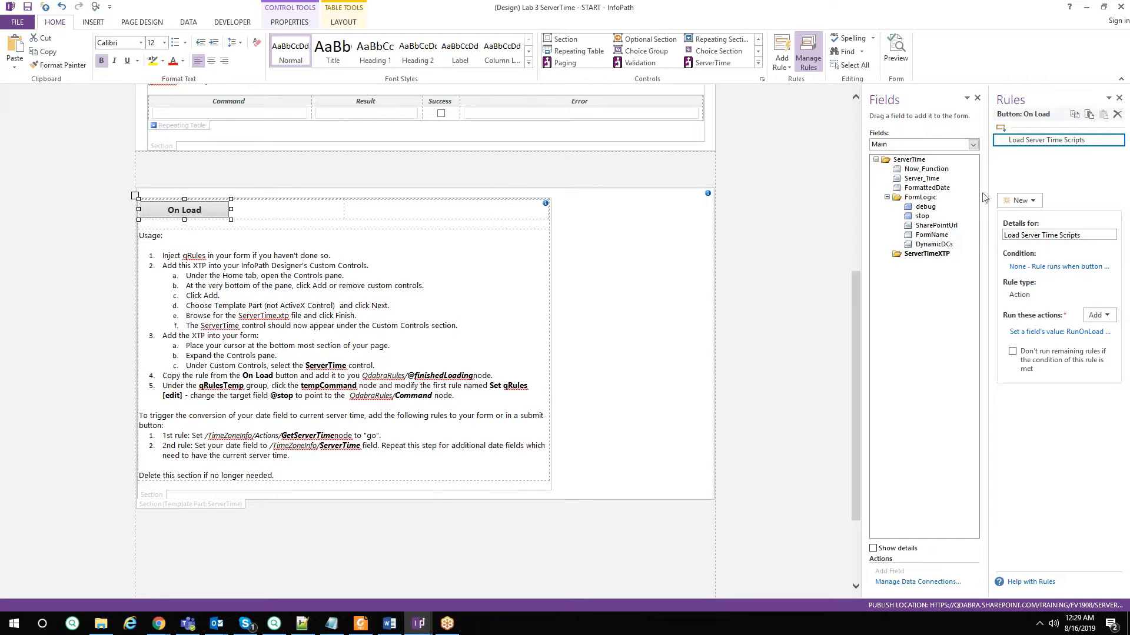
left_click_drag(989, 188, 927, 189)
right_click(970, 143)
left_click(1072, 154)
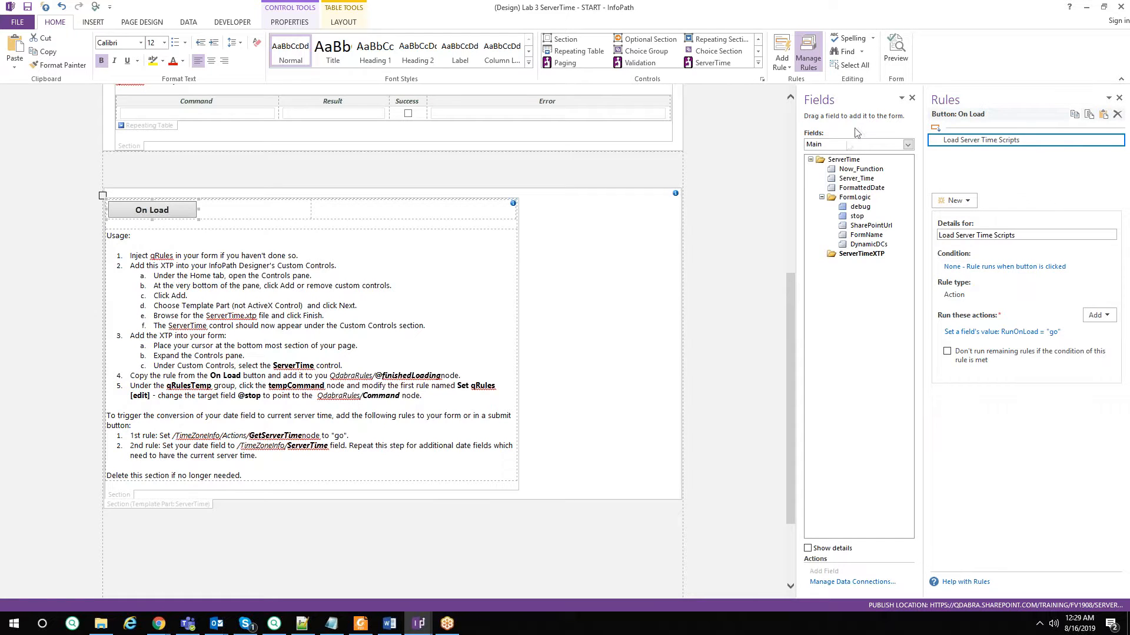
Check finishedLoading's rules in QdabraRules, then view RunOnLoad's Load Scripts rule in TimeZoneInfo_ServerTime.
left_click(846, 145)
left_click(847, 178)
left_click(854, 178)
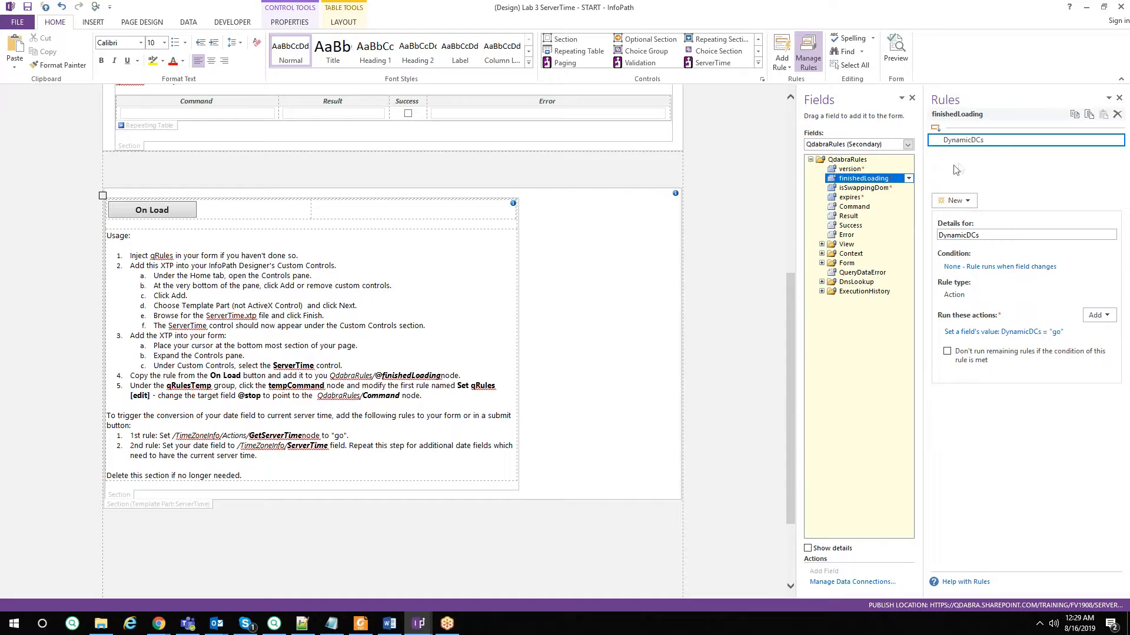
left_click(868, 145)
left_click(859, 164)
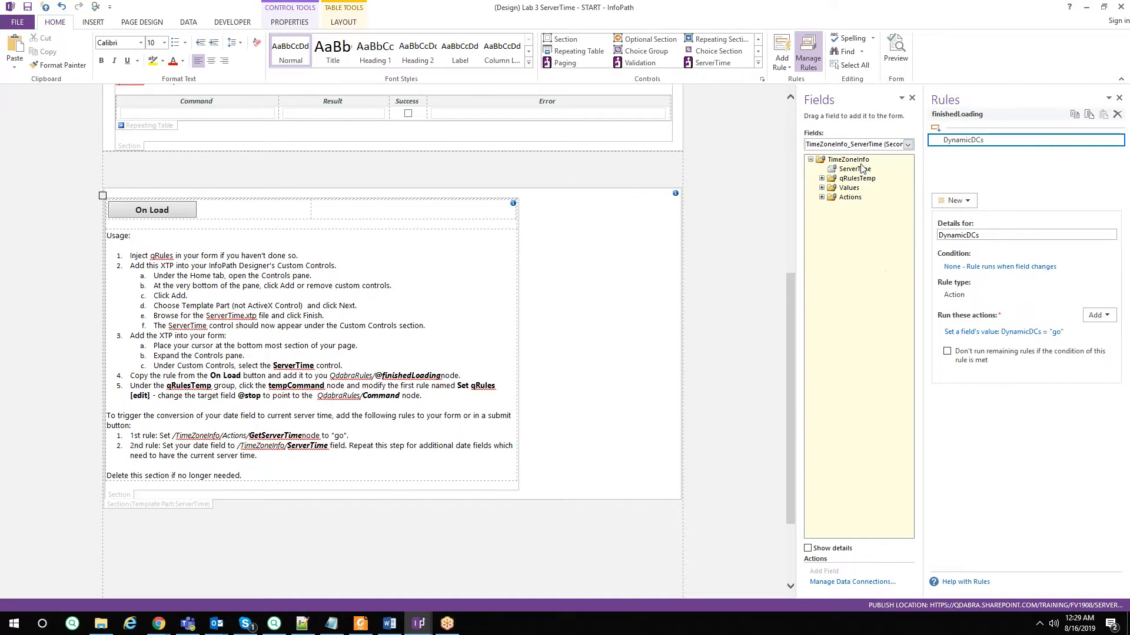
left_click(822, 198)
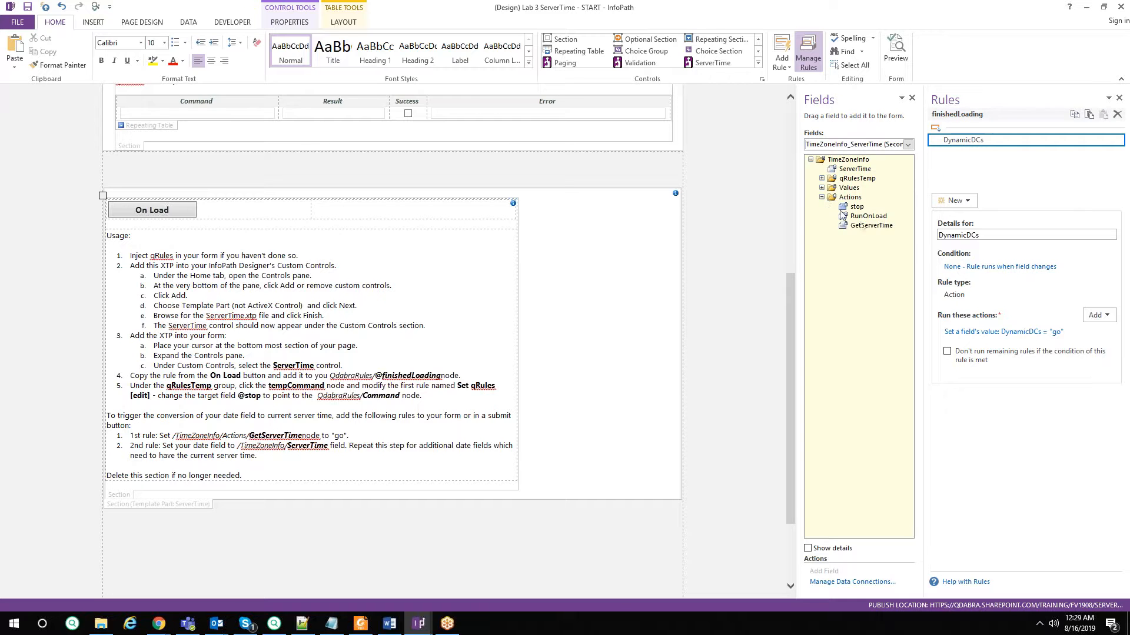
left_click(876, 217)
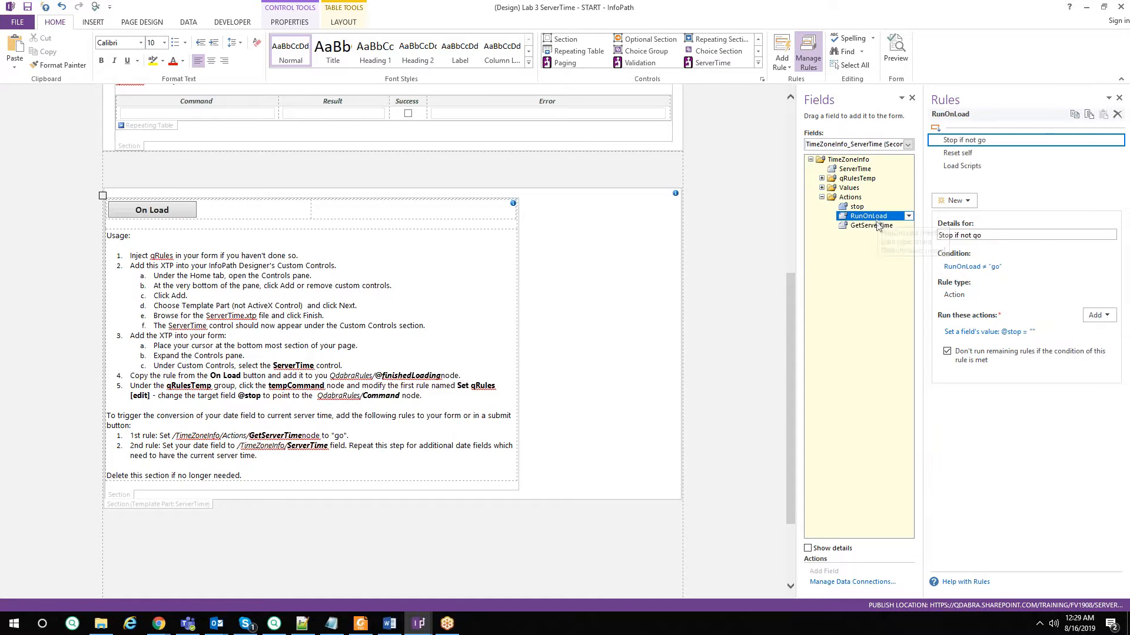
left_click(954, 167)
Review the Load Scripts rule in a wider Rules pane, then bring up TimeZoneHelper.js in Notepad++.
left_click_drag(921, 200, 723, 213)
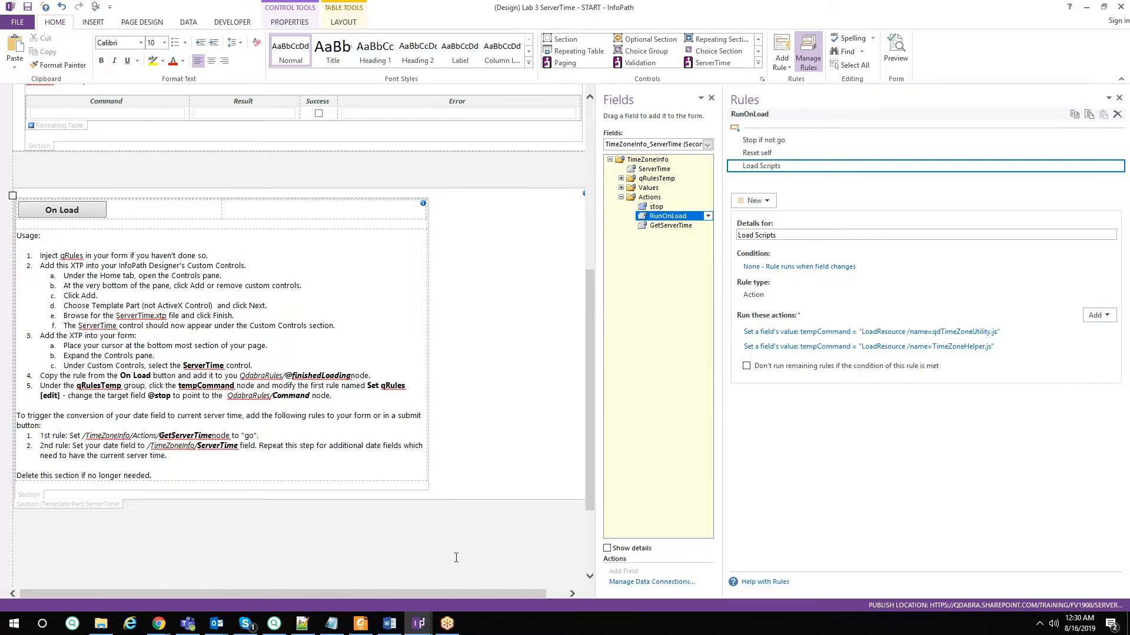
left_click(301, 627)
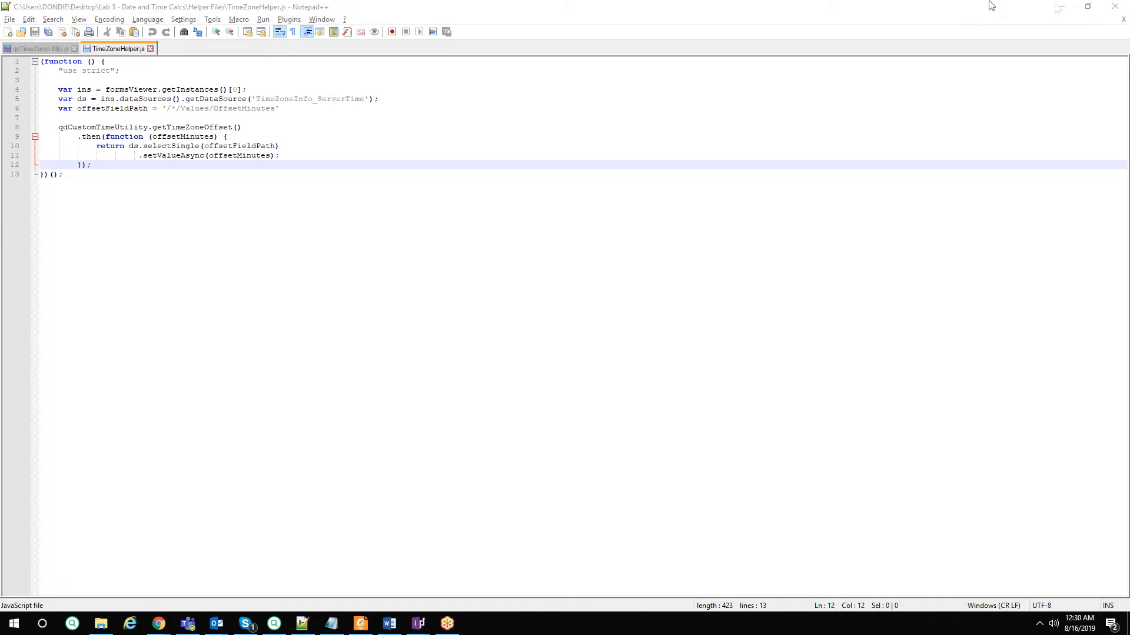
Check the form's Resource Files for TimeZoneHelper.js and qdTimeZoneUtility.js.
left_click(1061, 6)
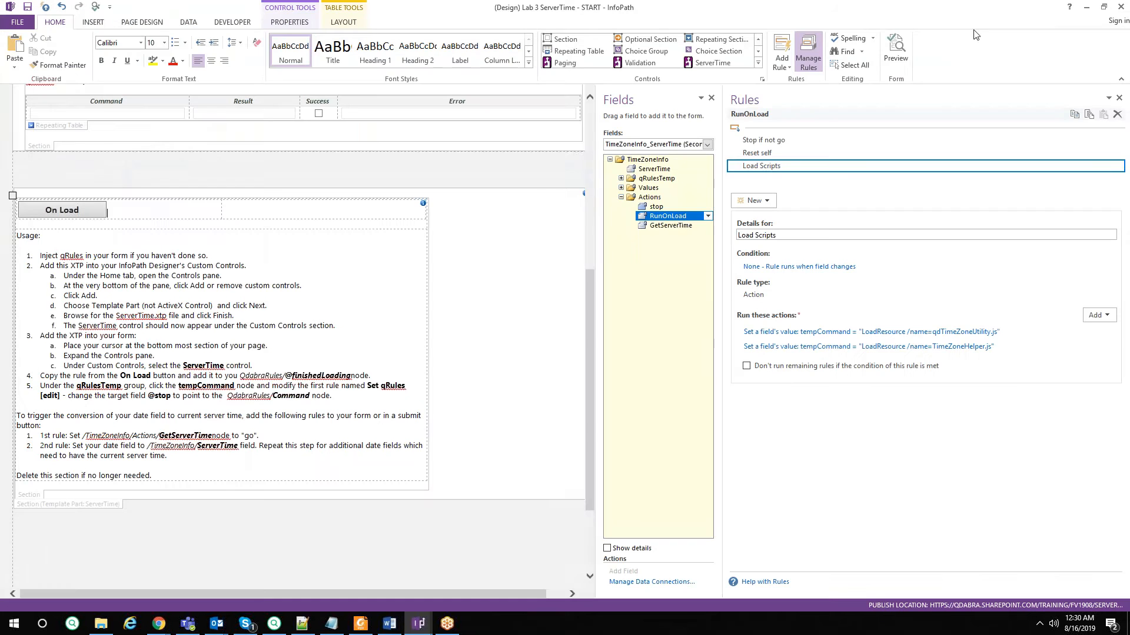
left_click(189, 22)
left_click(61, 52)
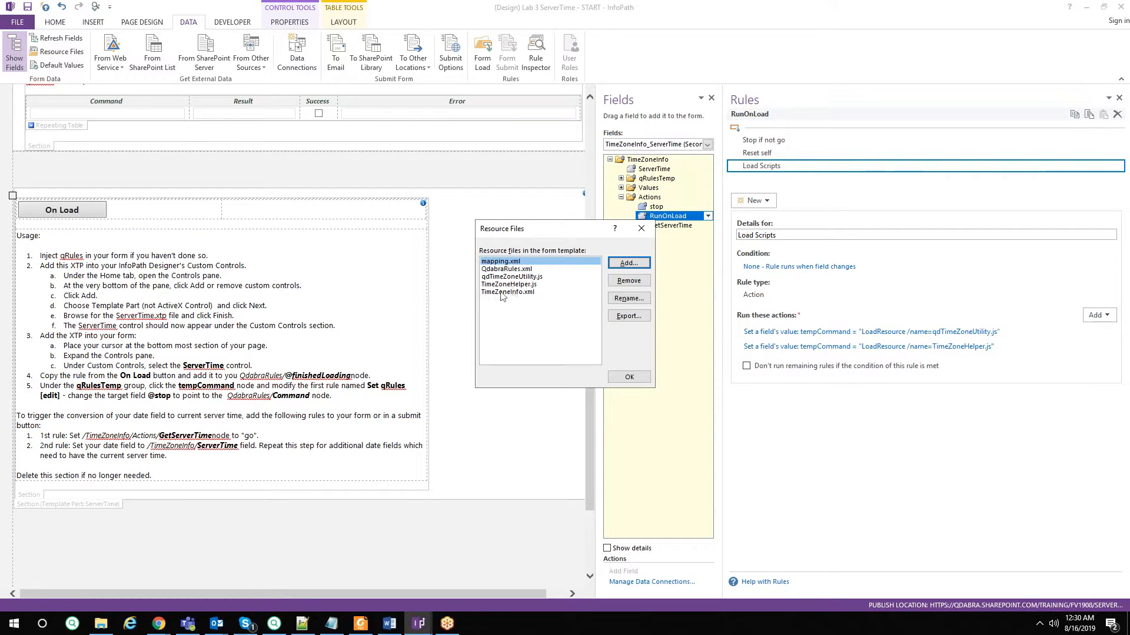
left_click(541, 285)
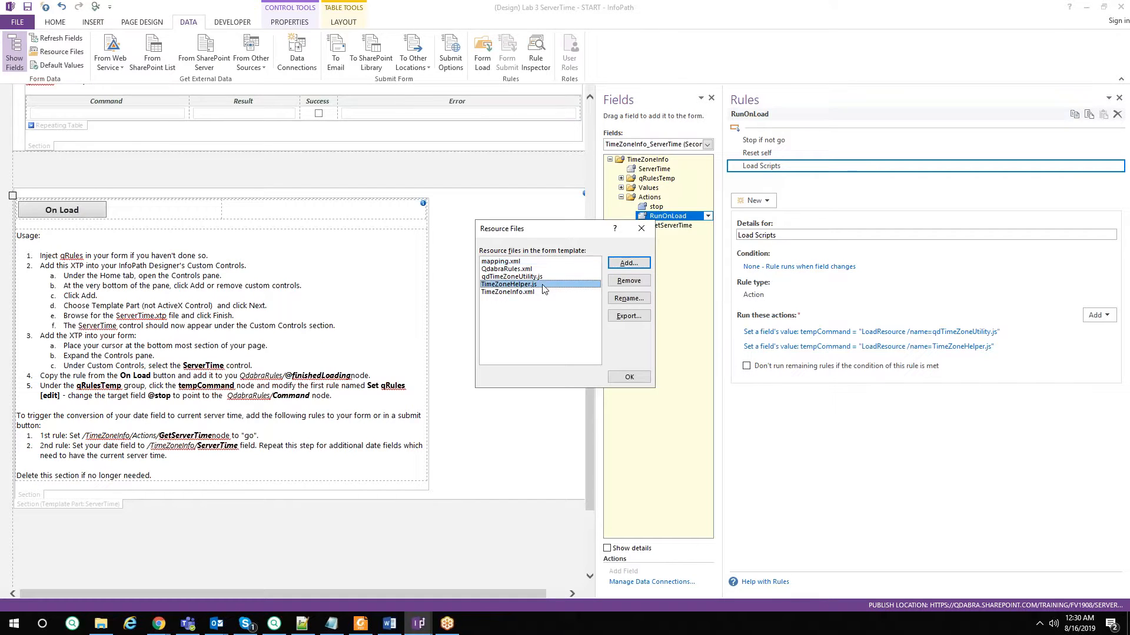
left_click(542, 279)
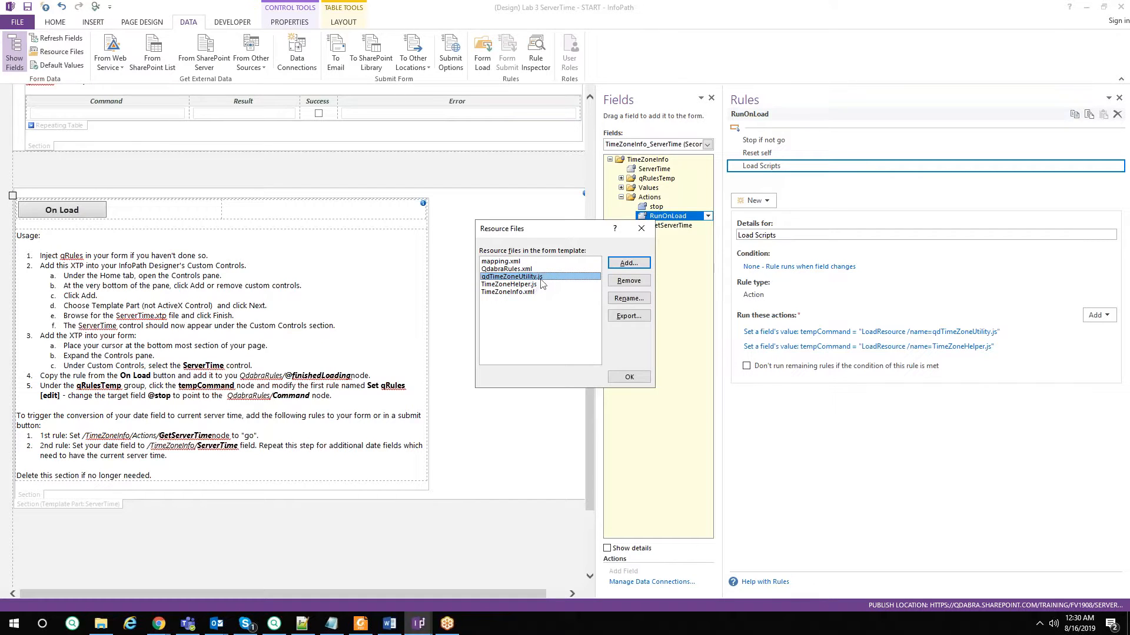
left_click(629, 377)
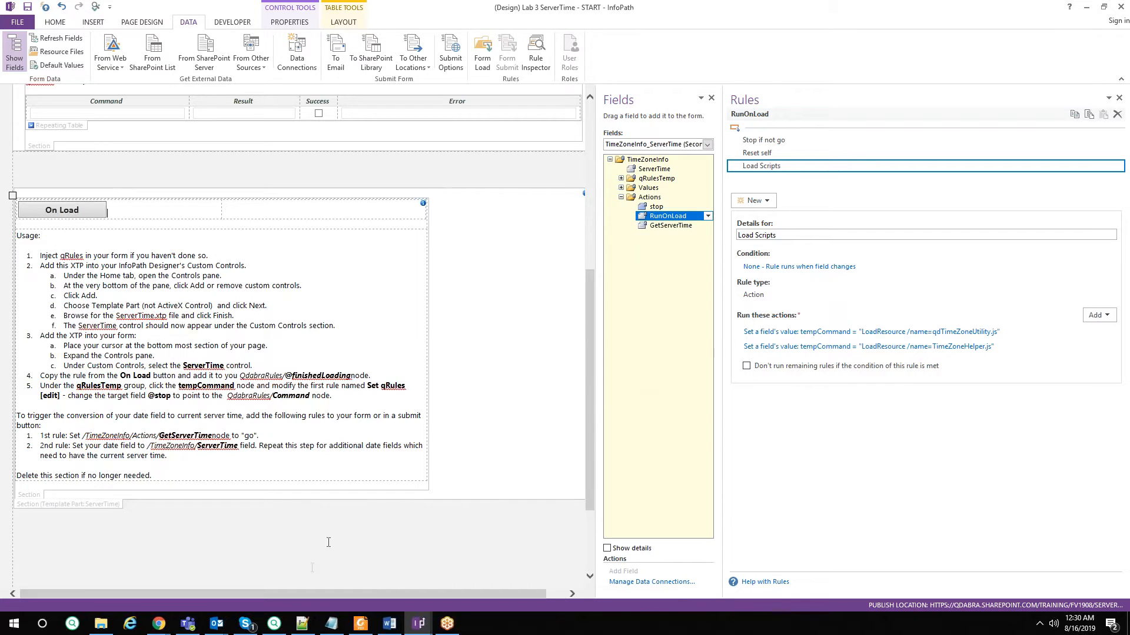
Review TimeZoneHelper.js and qdTimeZoneUtility.js side by side in Notepad++, then minimize the editor.
left_click(302, 623)
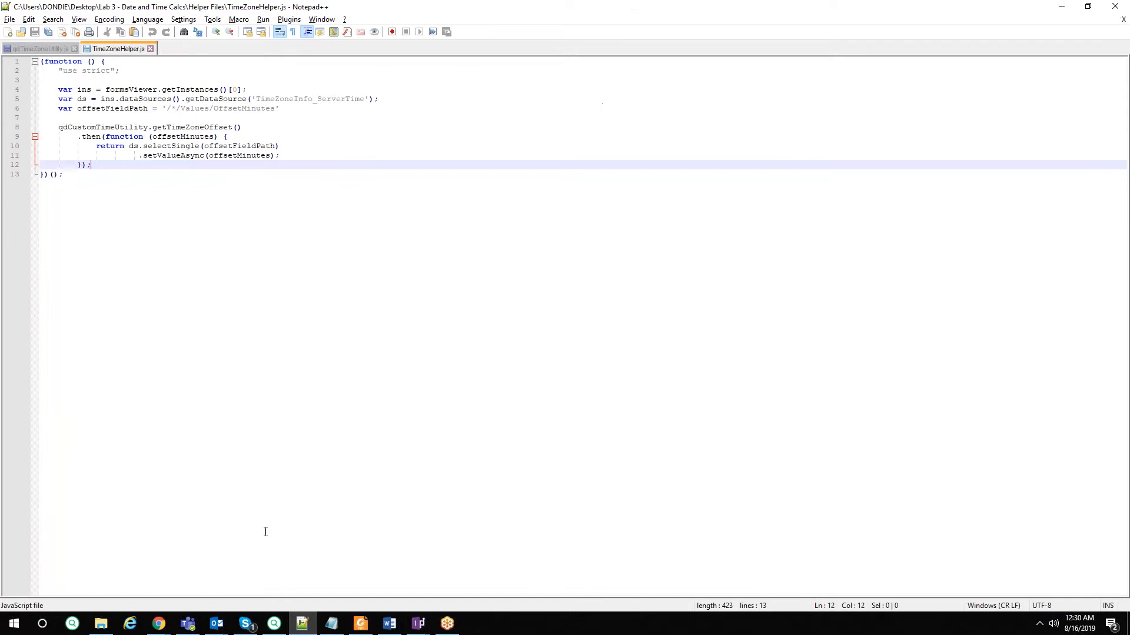
left_click(421, 276)
left_click(37, 48)
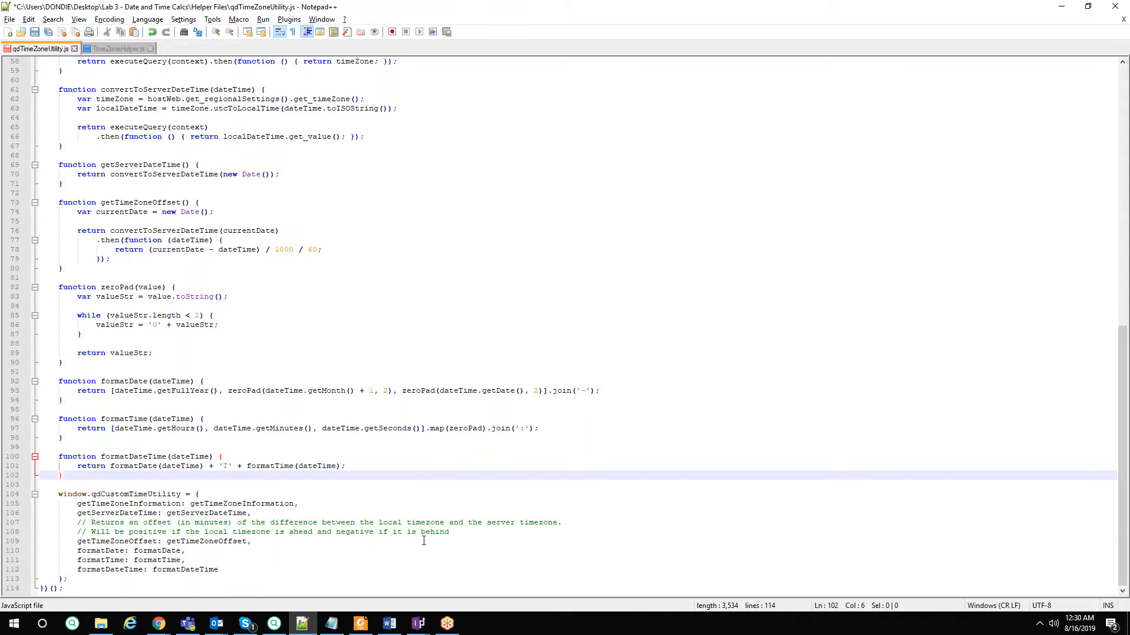
left_click(112, 50)
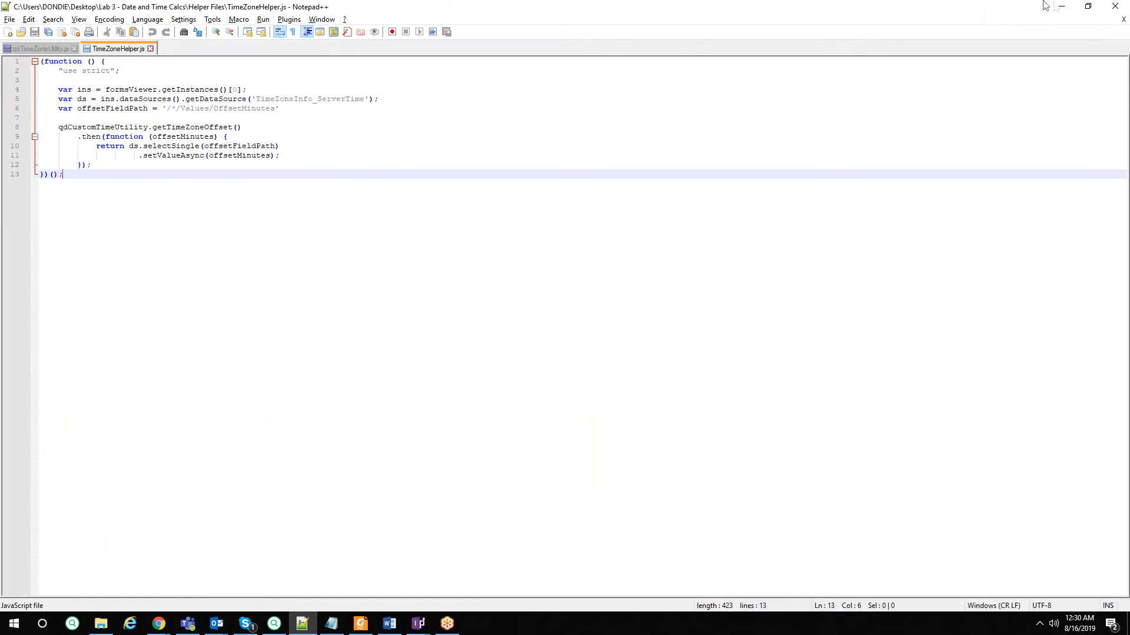
left_click(1061, 7)
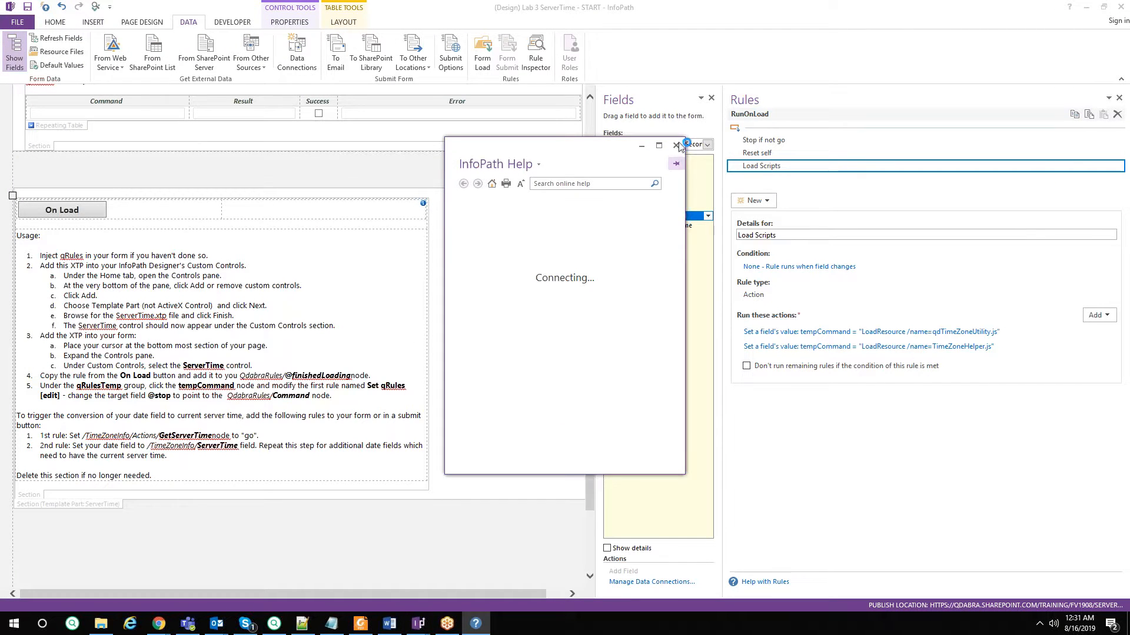
Inspect the OffsetMinutes, GetServerTime and ServerTime rules, including the Determine Server Time formula, then minimize START.
left_click(676, 145)
left_click(622, 187)
left_click(668, 197)
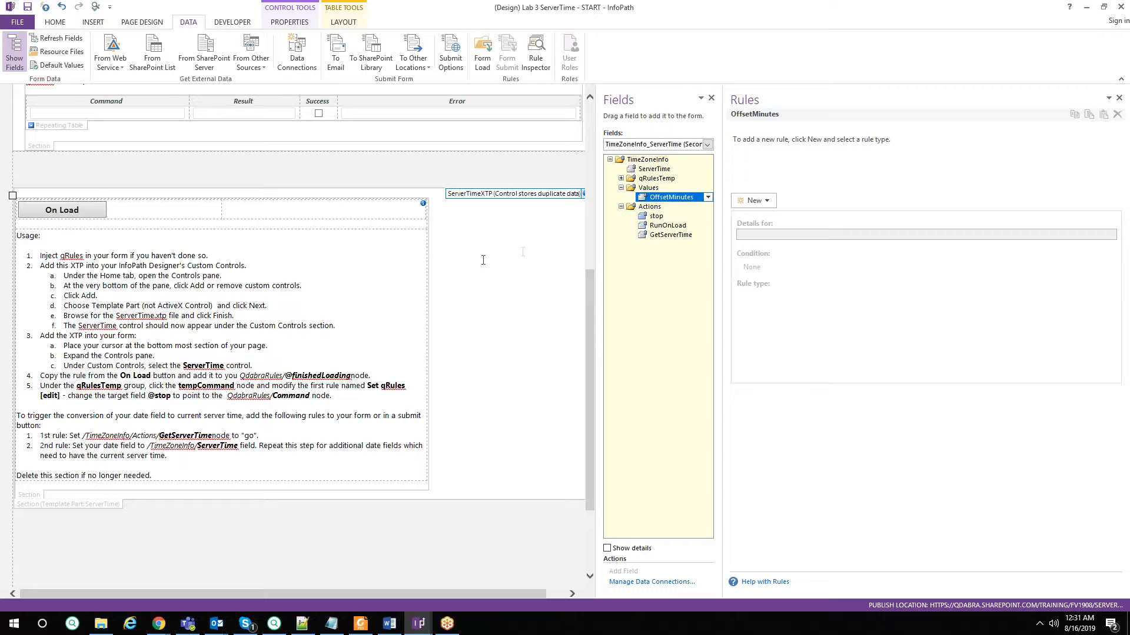
left_click(682, 236)
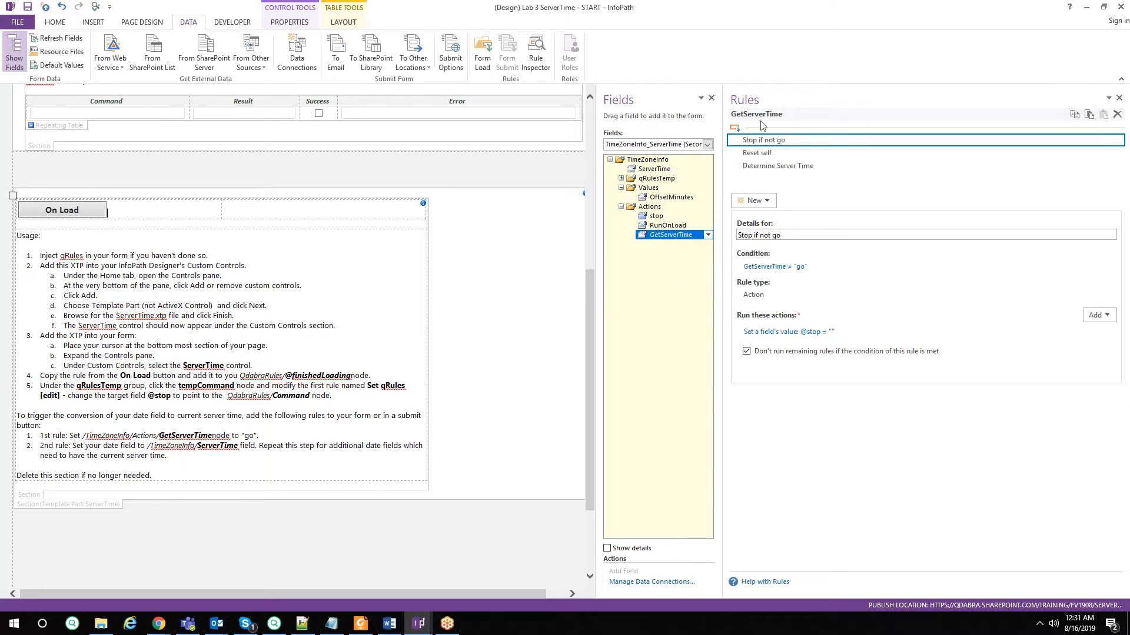
left_click(757, 153)
left_click(787, 167)
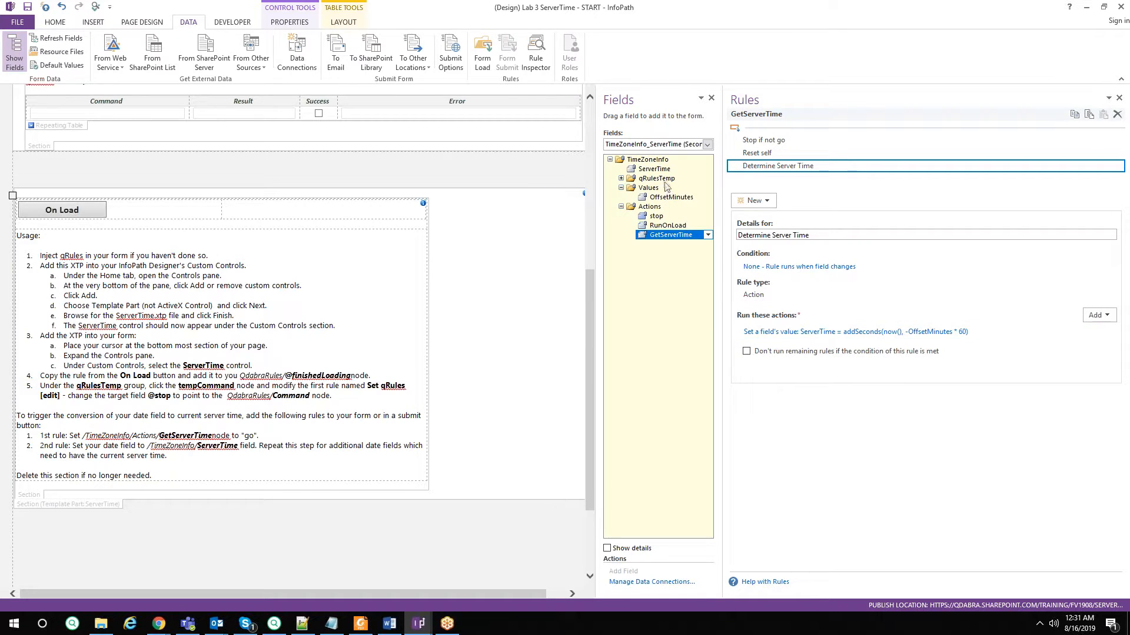
left_click(662, 171)
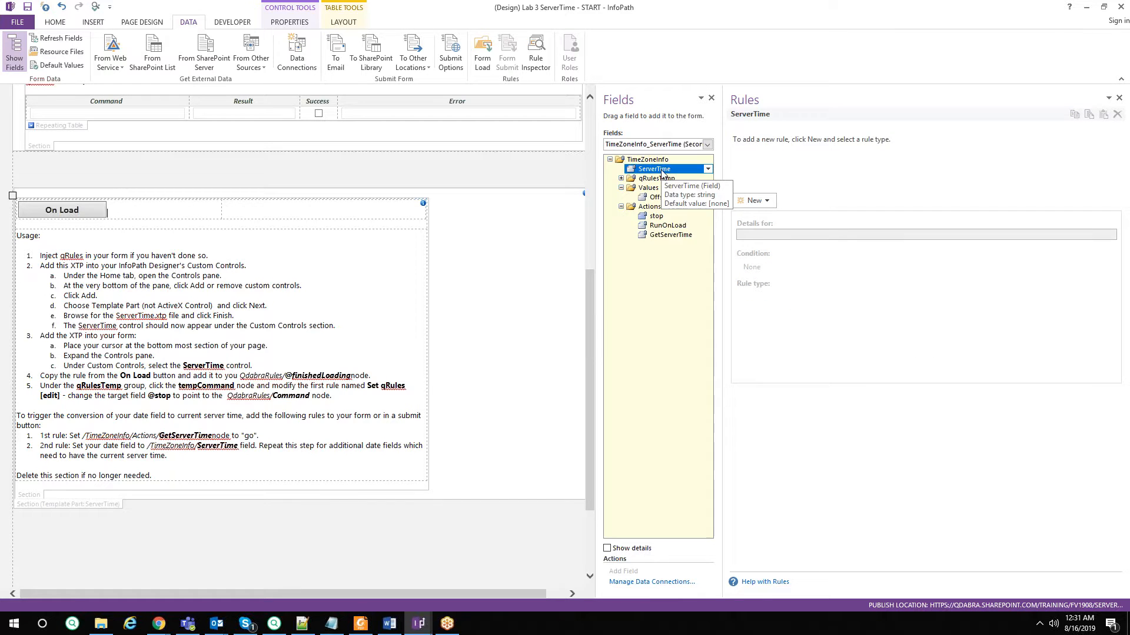
left_click(1085, 8)
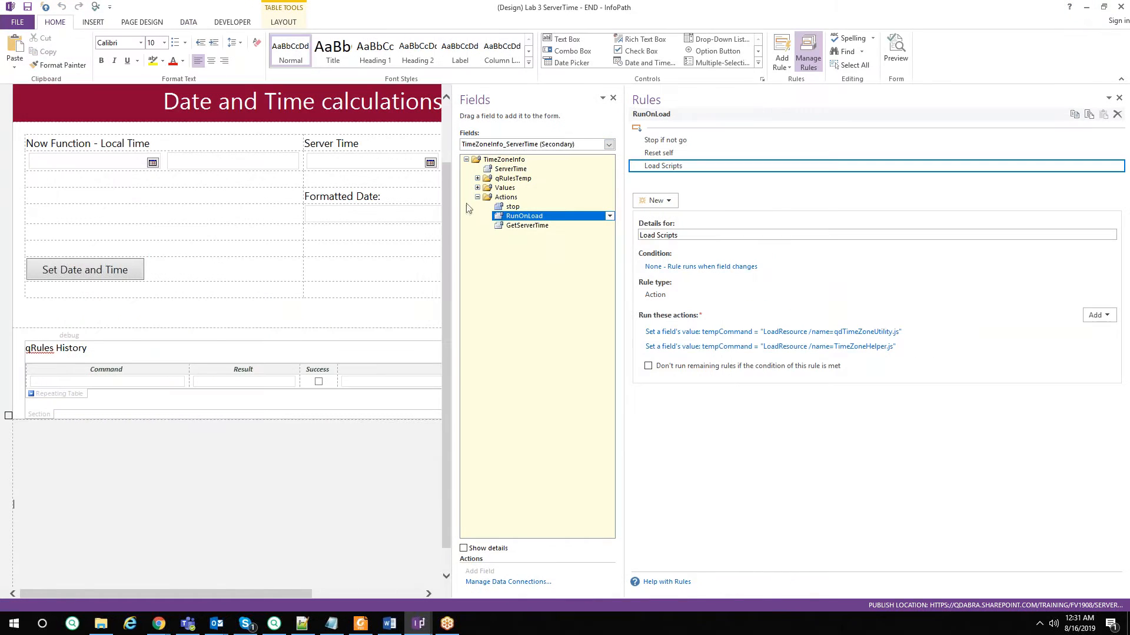
Inspect the Set Server Time rule's Server_Time formula, then cancel out of its dialogs.
left_click(710, 154)
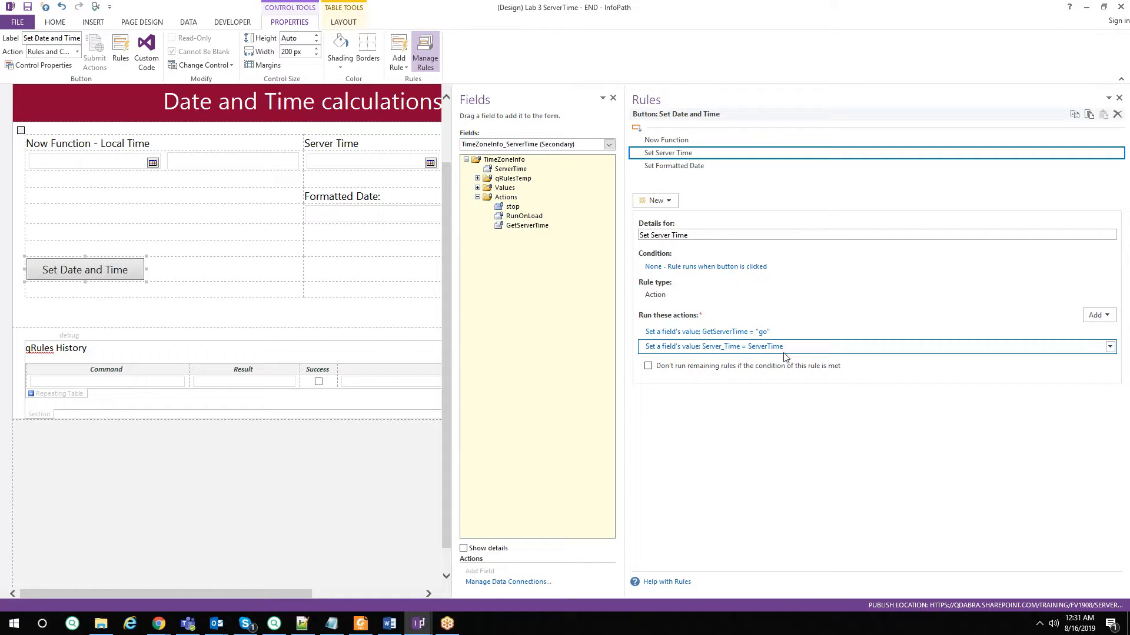
left_click(754, 351)
left_click(694, 318)
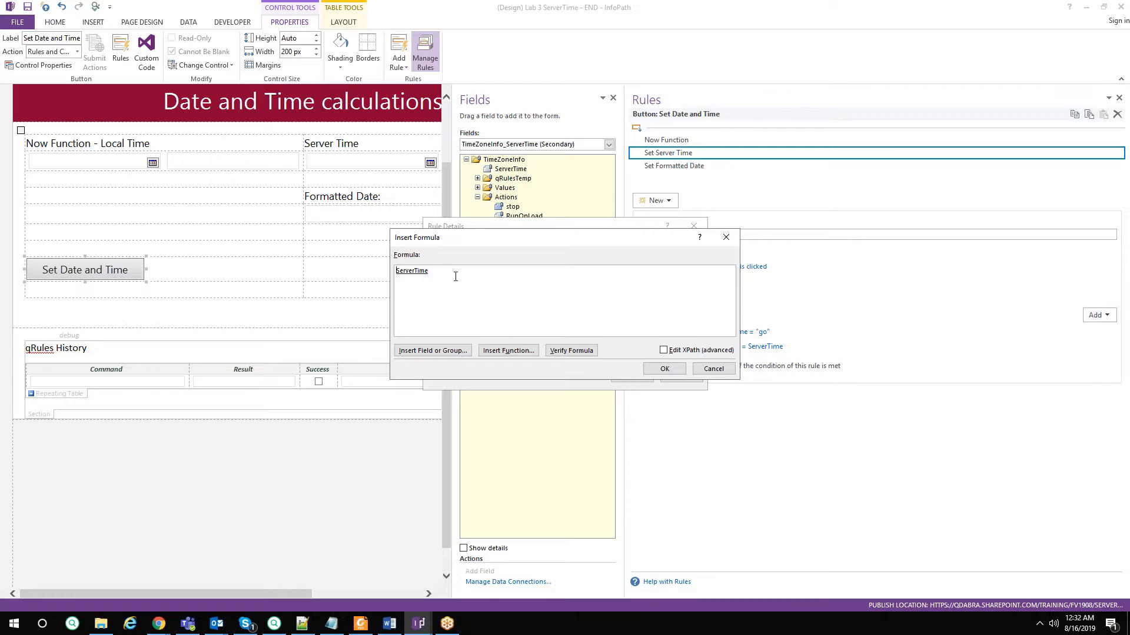
double_click(423, 271)
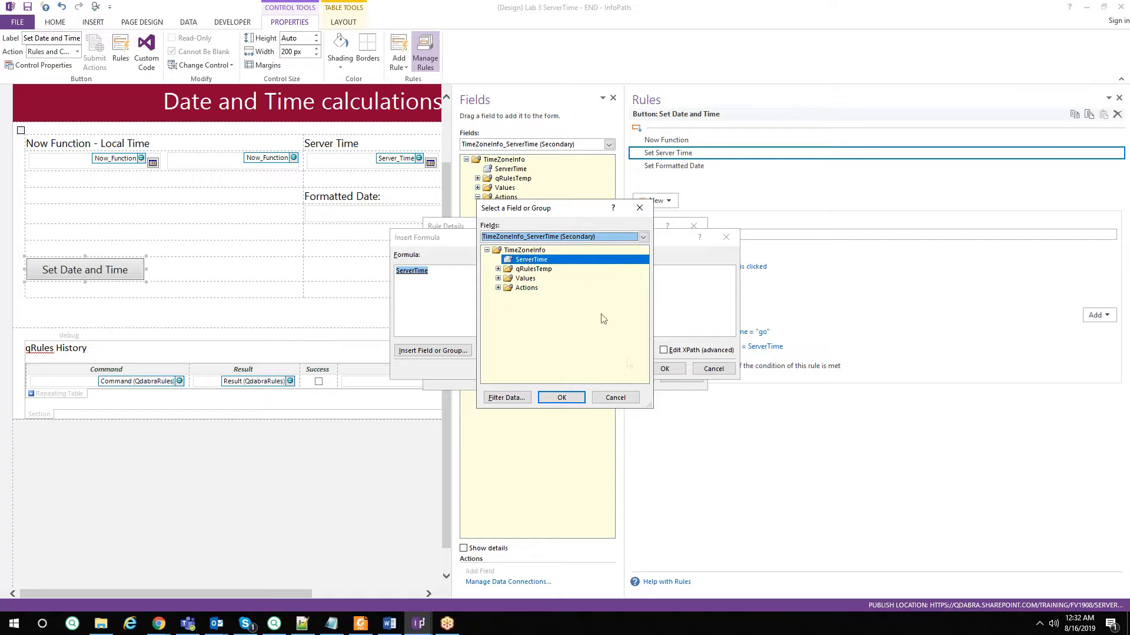
left_click(615, 397)
left_click(709, 371)
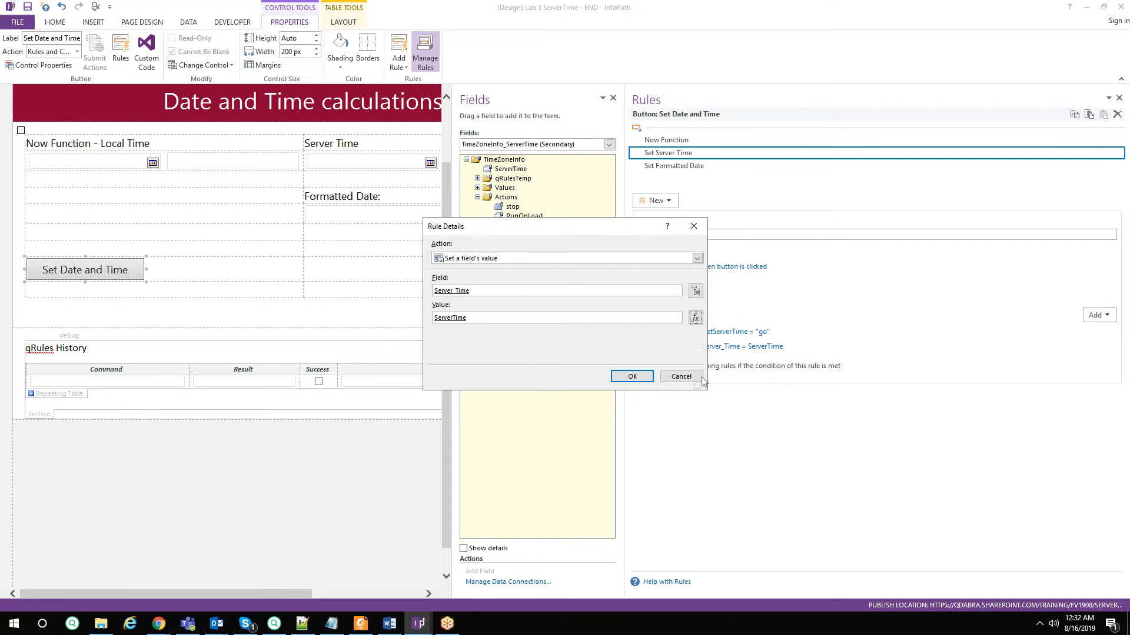
left_click(684, 378)
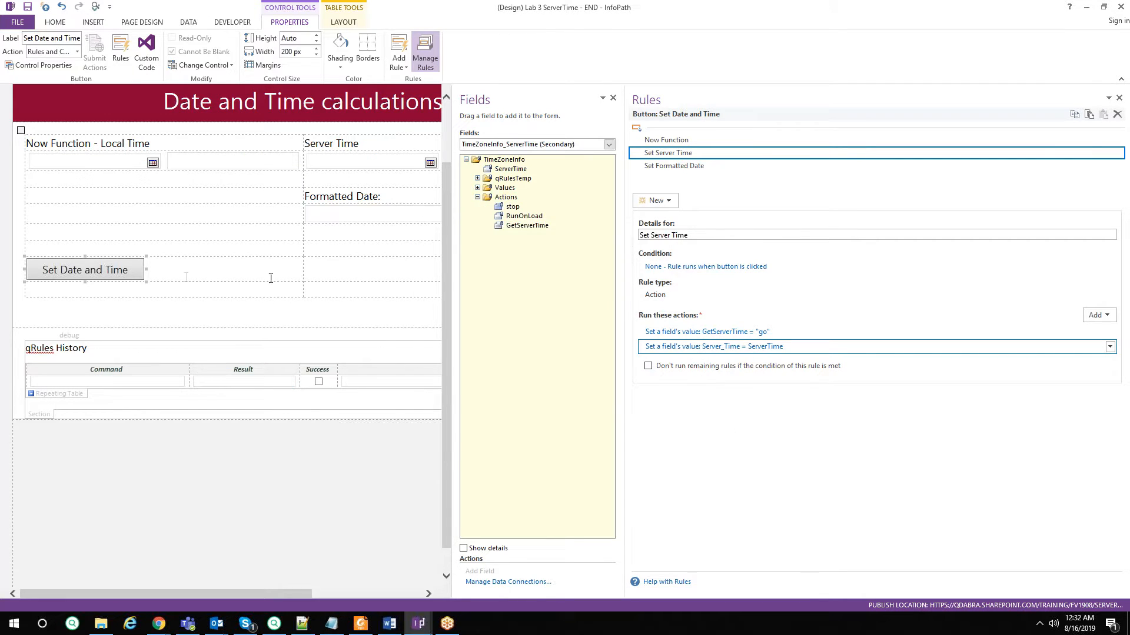
left_click(162, 271)
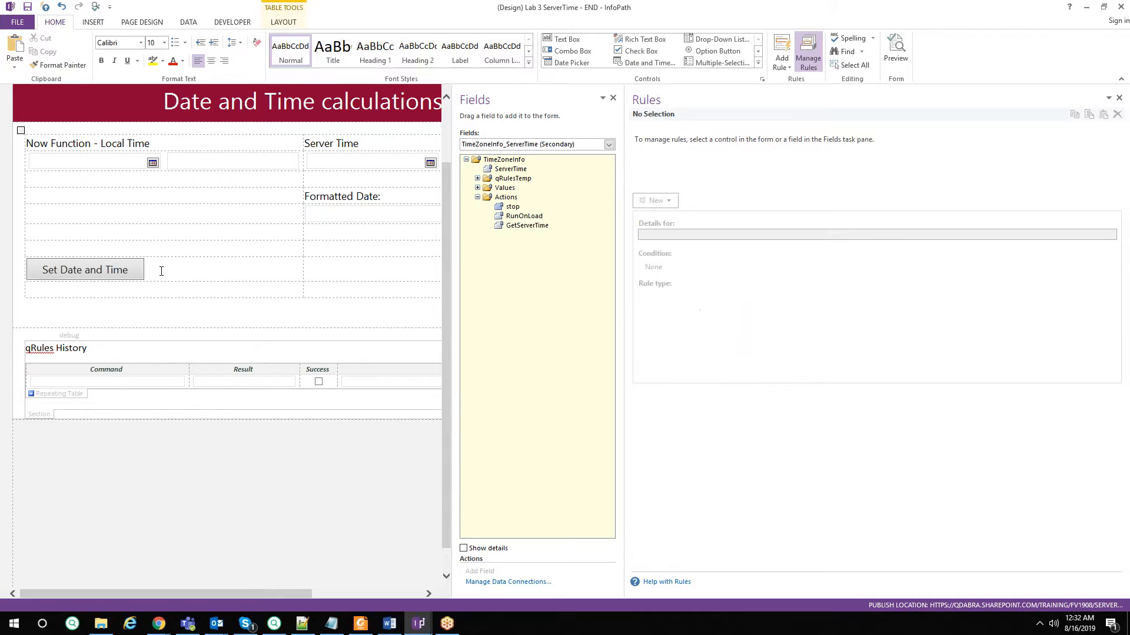
Open the Command formula of the Set Date and Time button's Set Formatted Date rule.
left_click(126, 274)
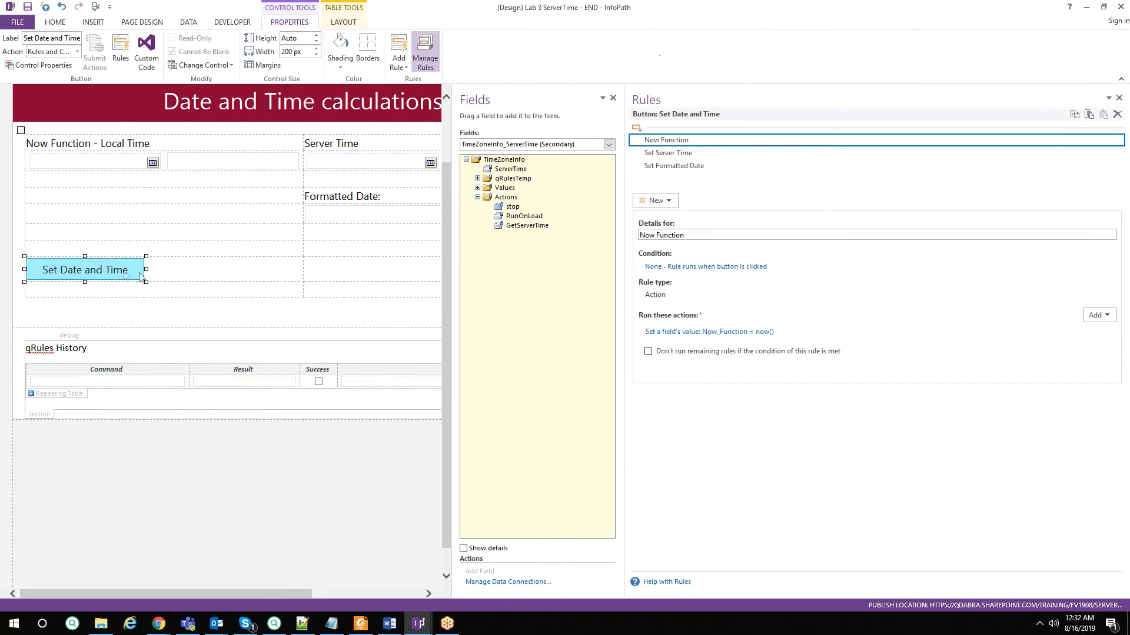
left_click(698, 154)
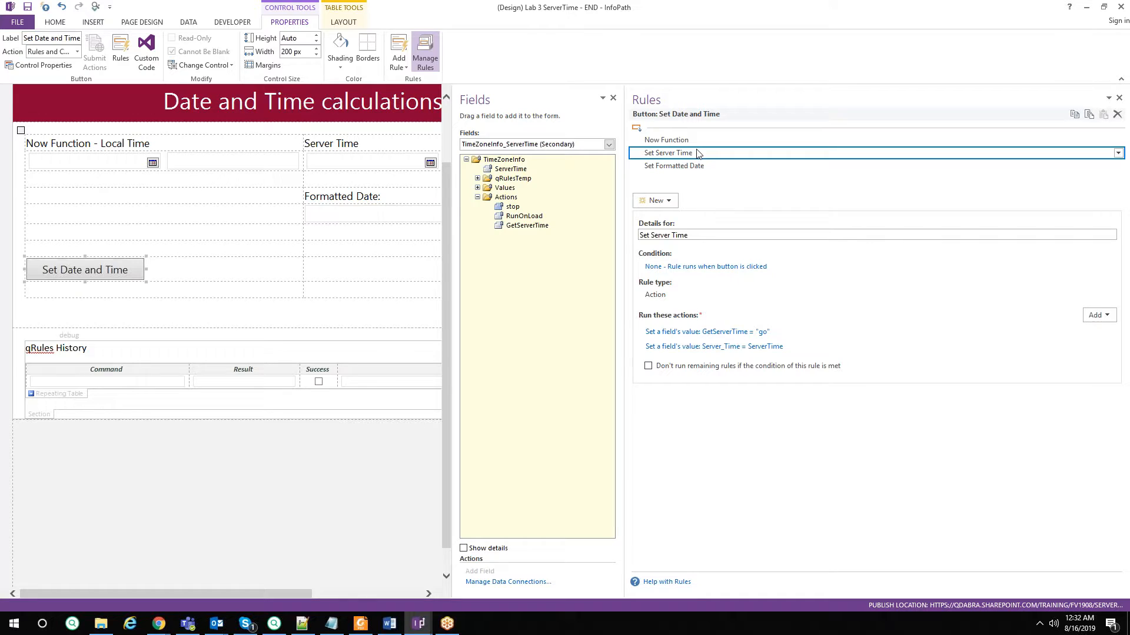
left_click(676, 167)
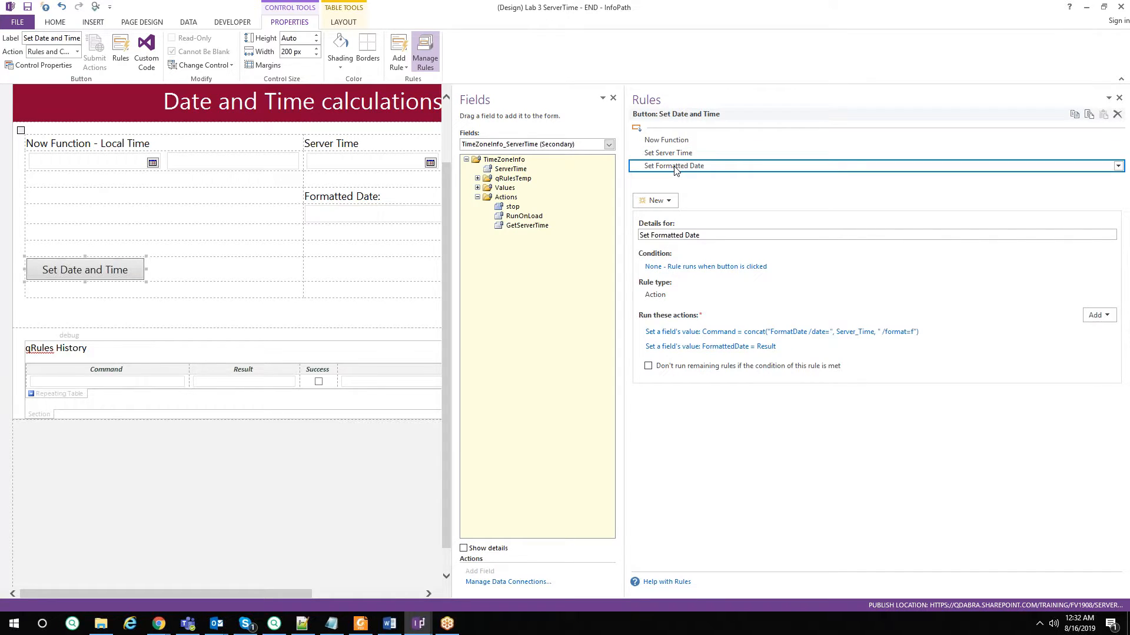
left_click(702, 333)
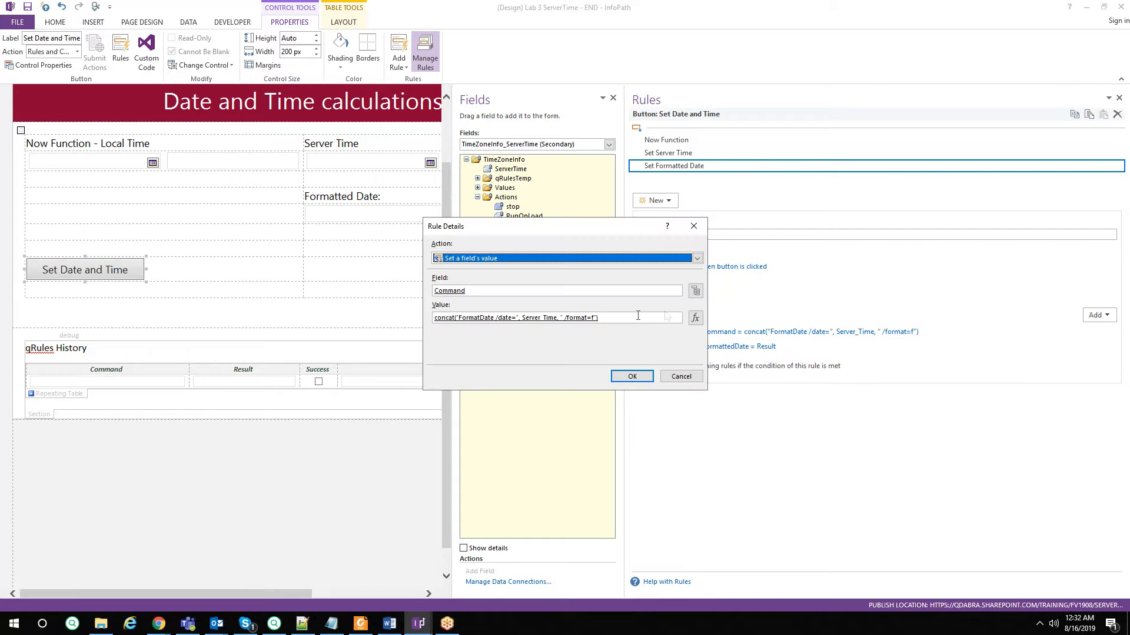
left_click(695, 318)
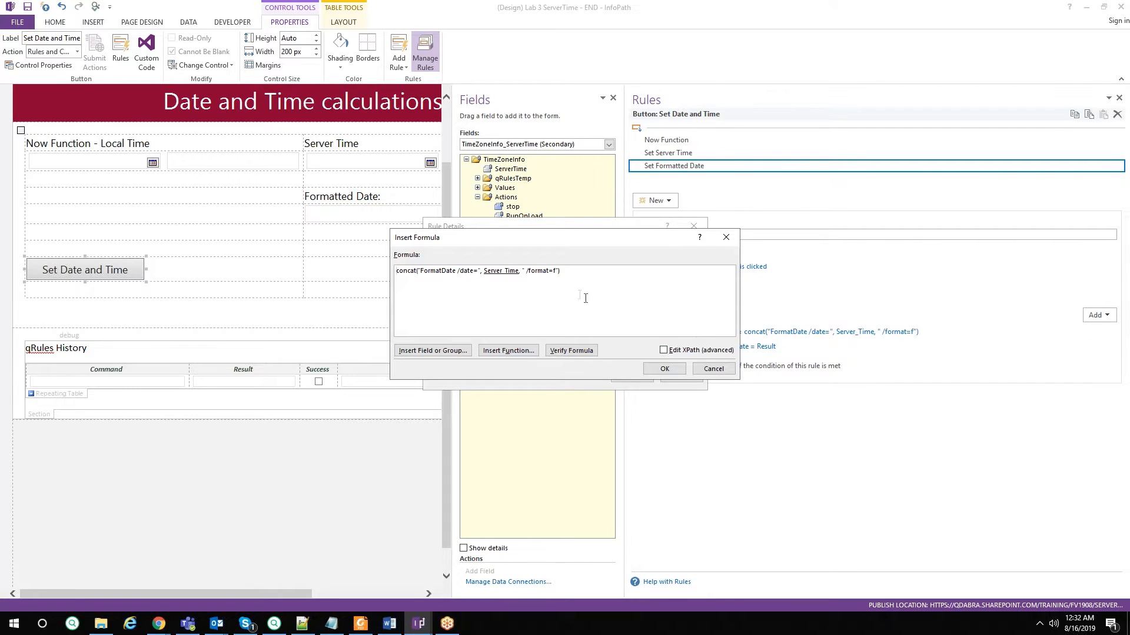
left_click_drag(597, 276, 258, 229)
left_click(500, 298)
mouse_move(159, 624)
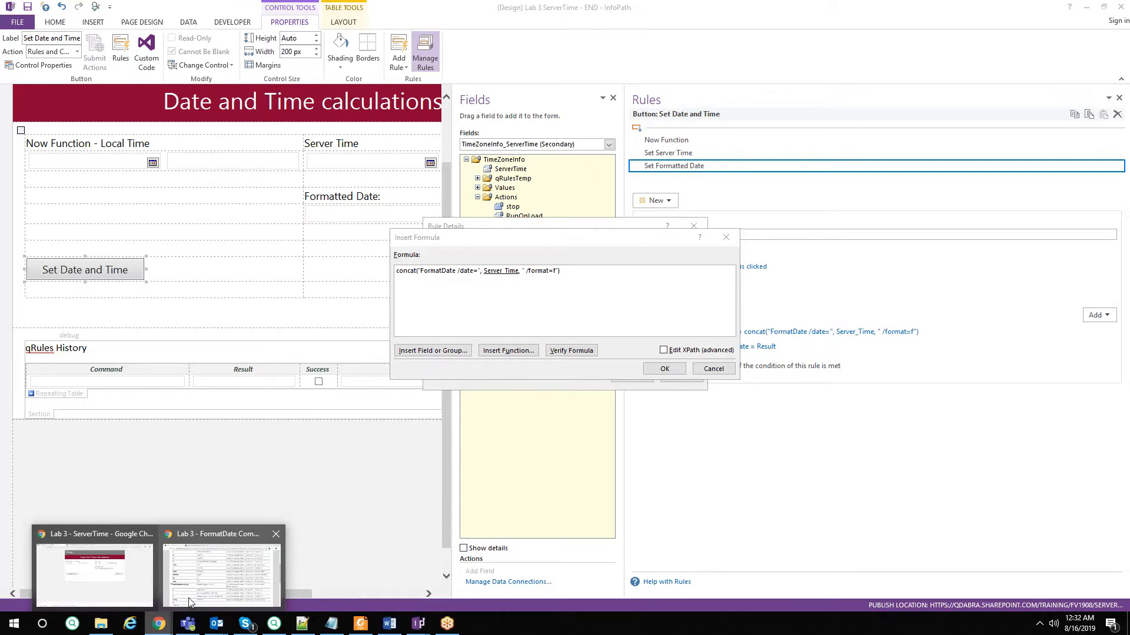
Copy format f's command syntax from the FormatDate Command page over the InfoPath formula.
mouse_move(158, 624)
left_click(132, 579)
left_click(379, 4)
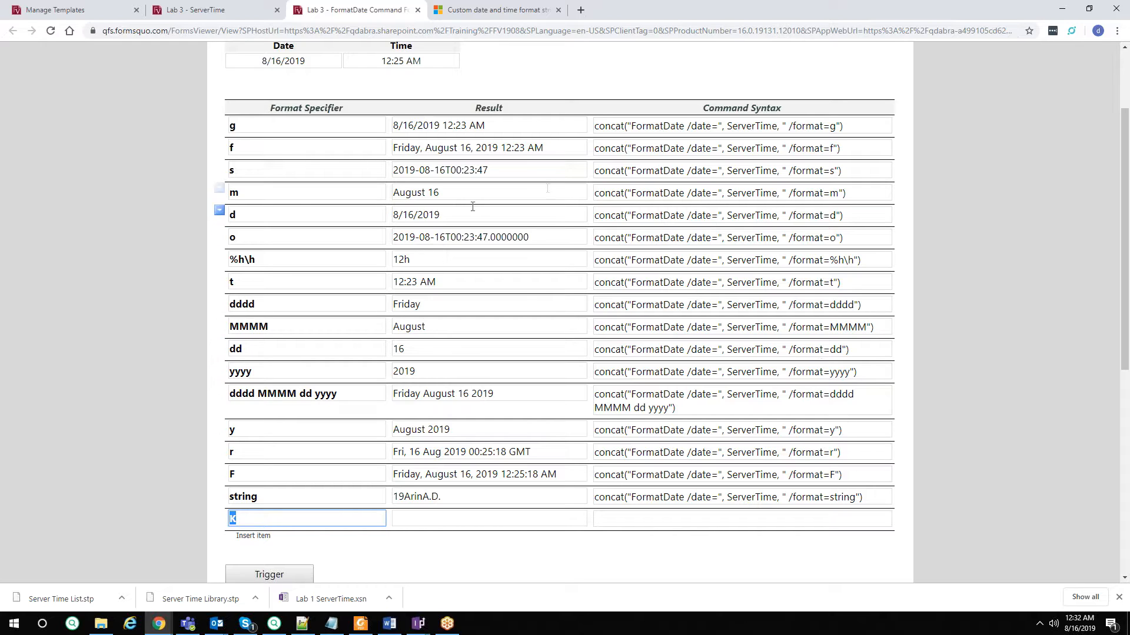
left_click(706, 148)
key("ctrl+c")
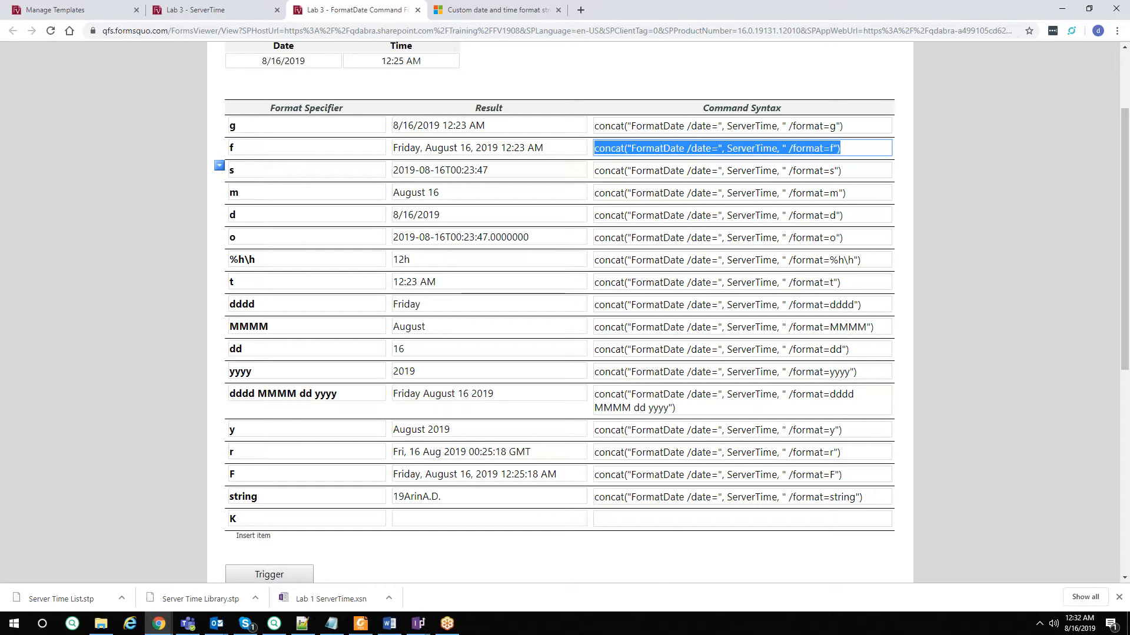
key("alt+Tab")
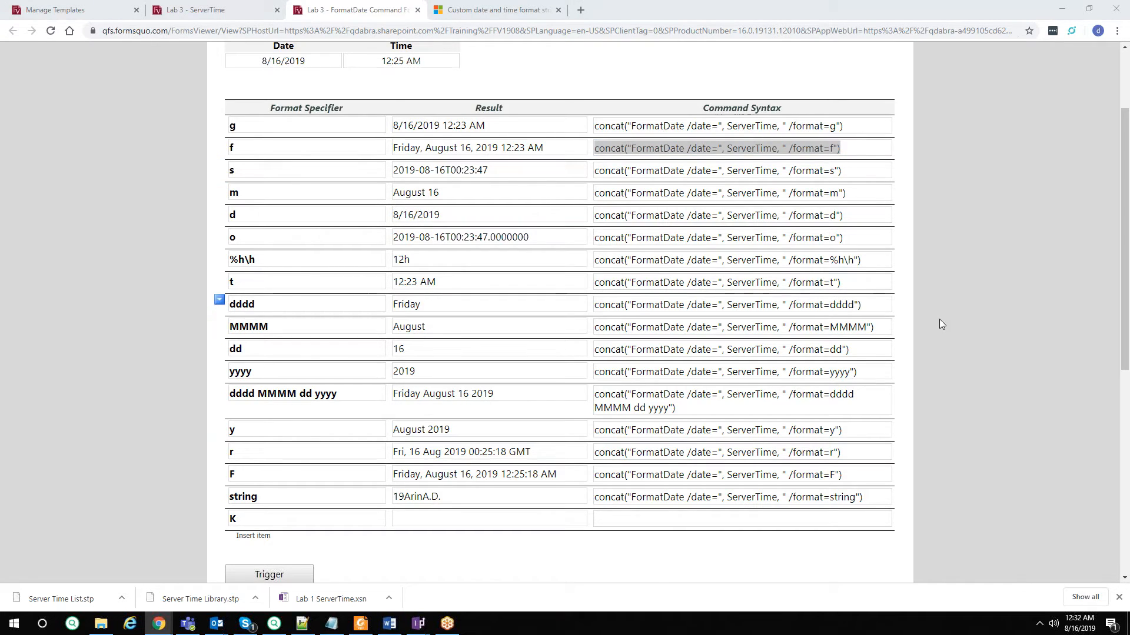
key("alt+Tab")
key("ctrl+a")
key("ctrl+v")
double_click(495, 270)
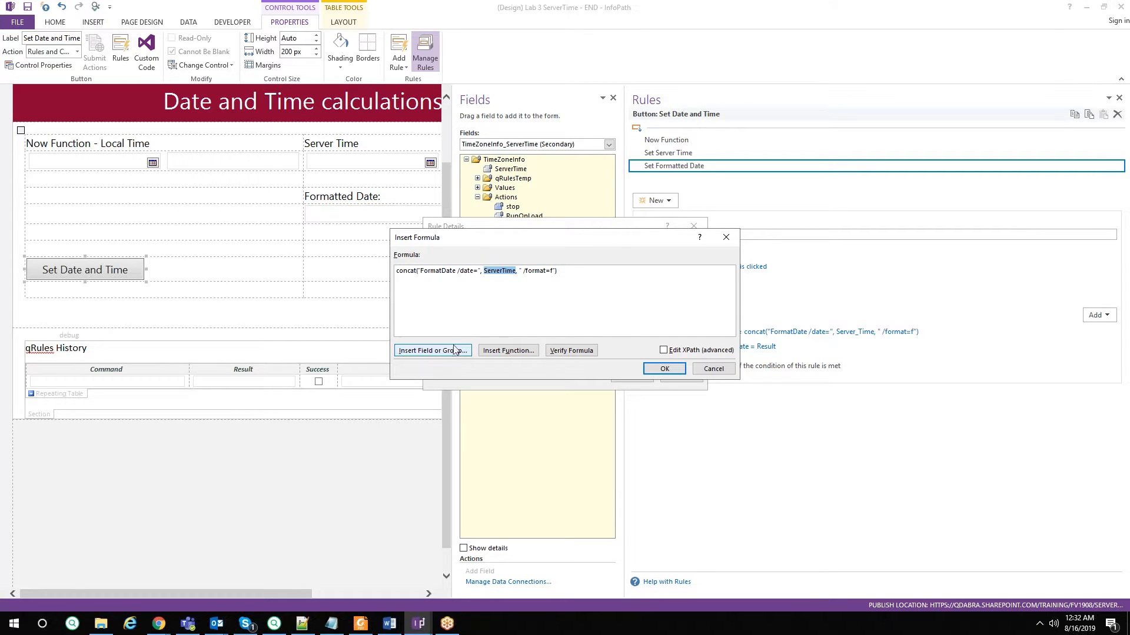
Replace ServerTime with the Server_Time field in the formula and save the Set Formatted Date action.
left_click(430, 351)
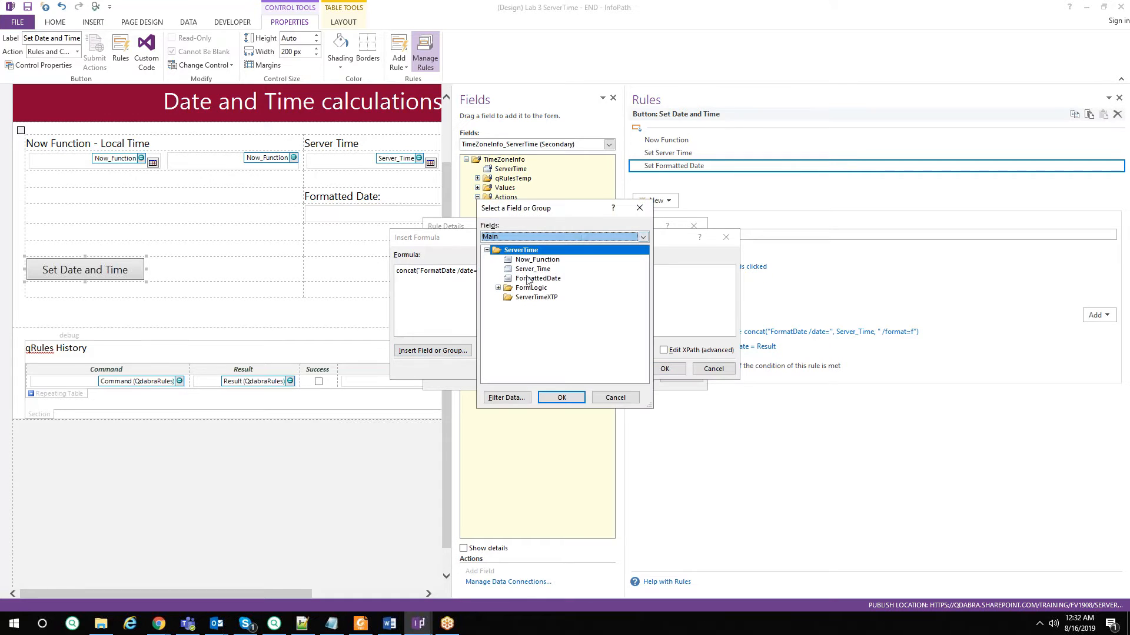
left_click_drag(563, 219, 746, 214)
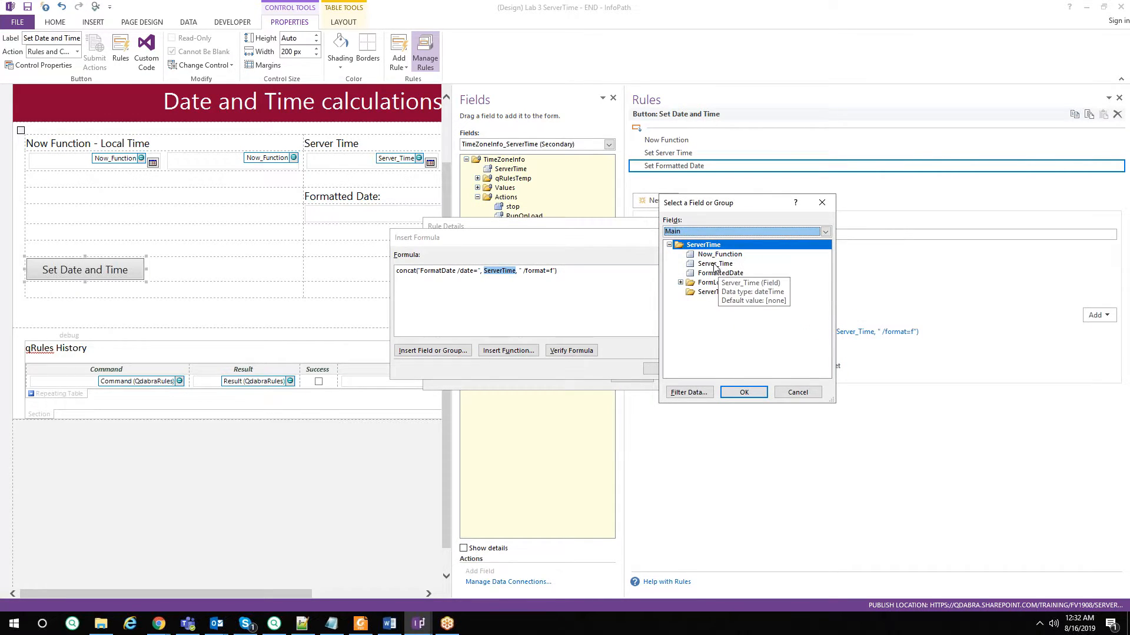
double_click(715, 264)
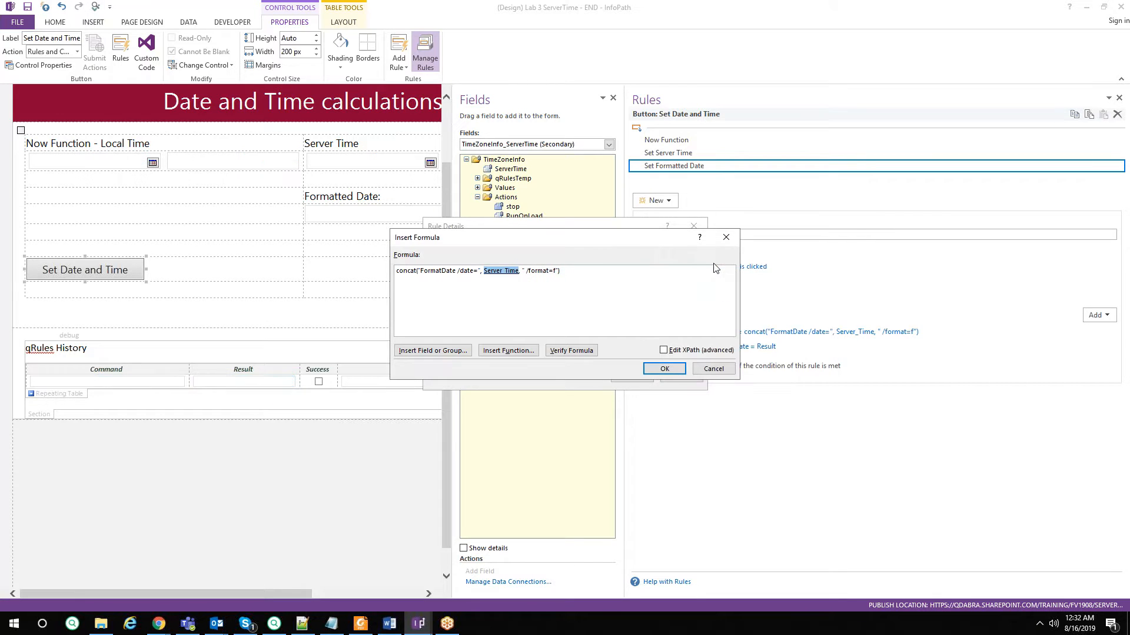
left_click(657, 369)
left_click(634, 375)
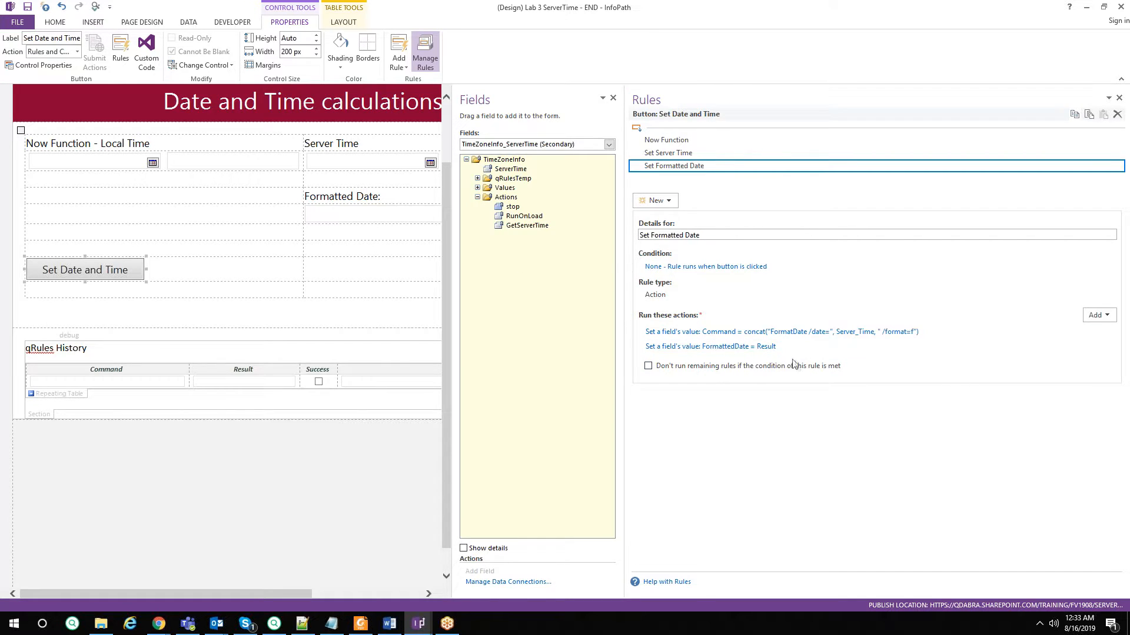
Bring up the Lab 3 - ServerTime form in Chrome and submit it to test the formatted date.
left_click(1088, 7)
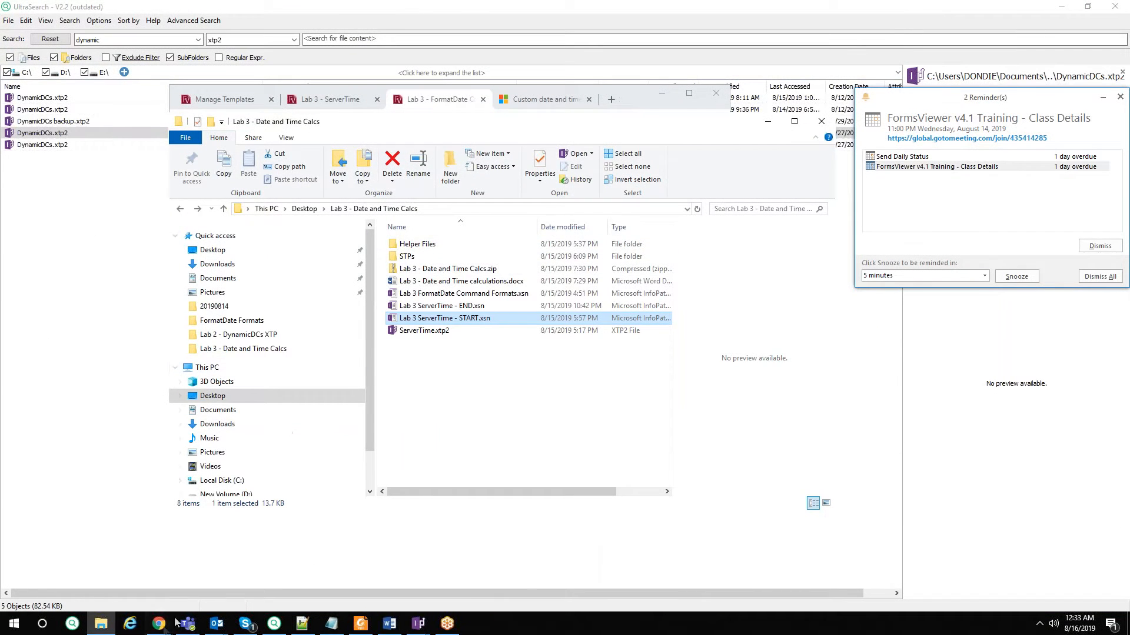
left_click(159, 624)
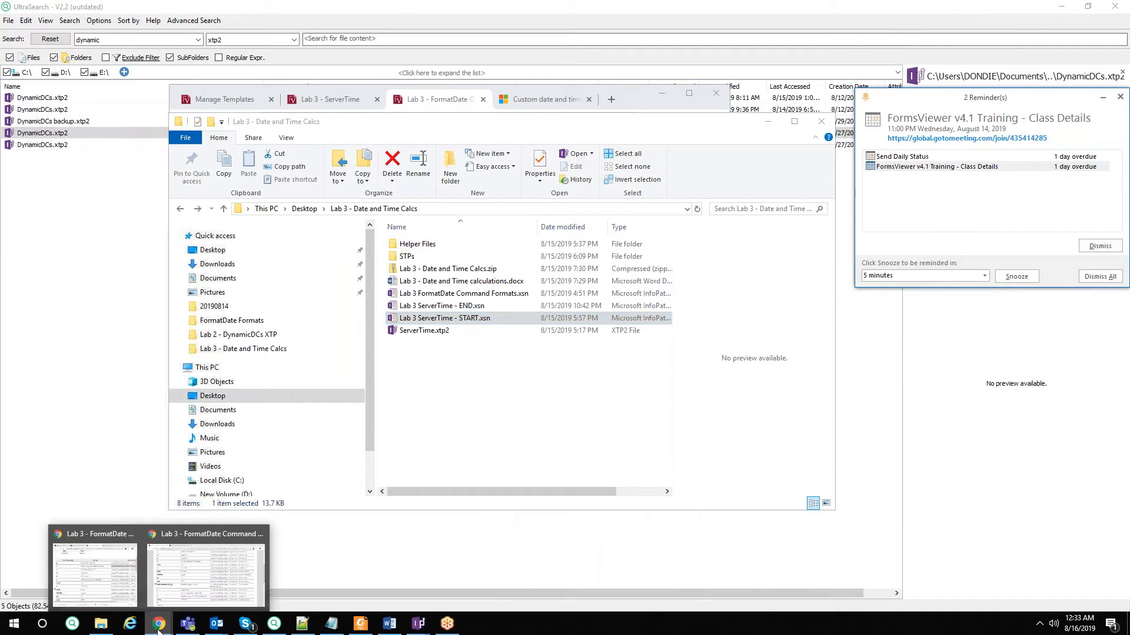
left_click(116, 577)
left_click(688, 93)
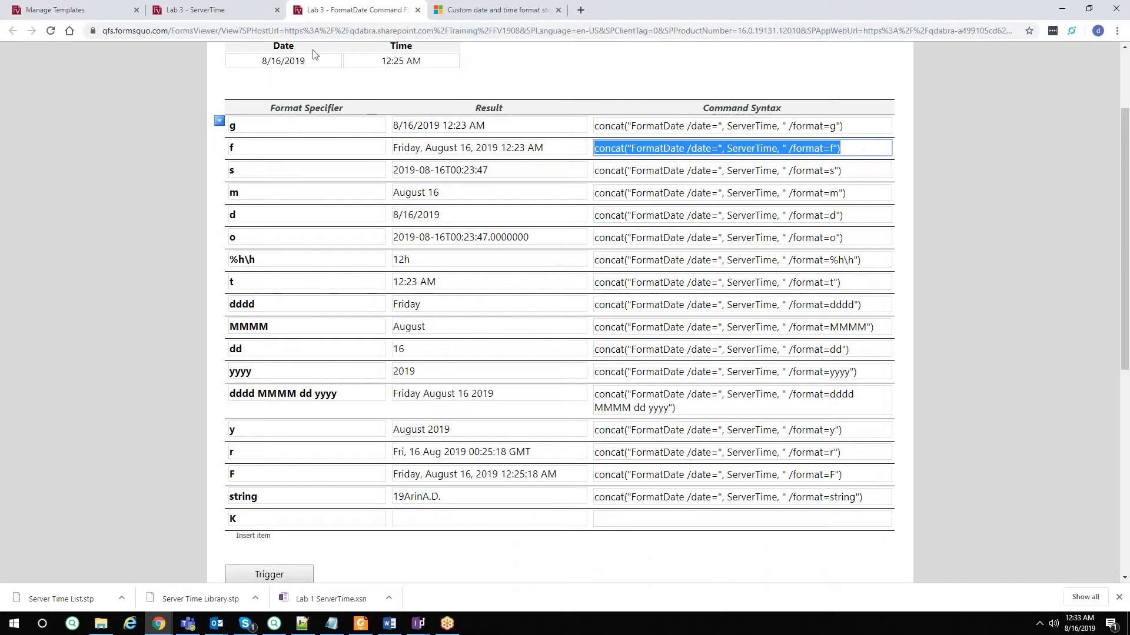
left_click(243, 14)
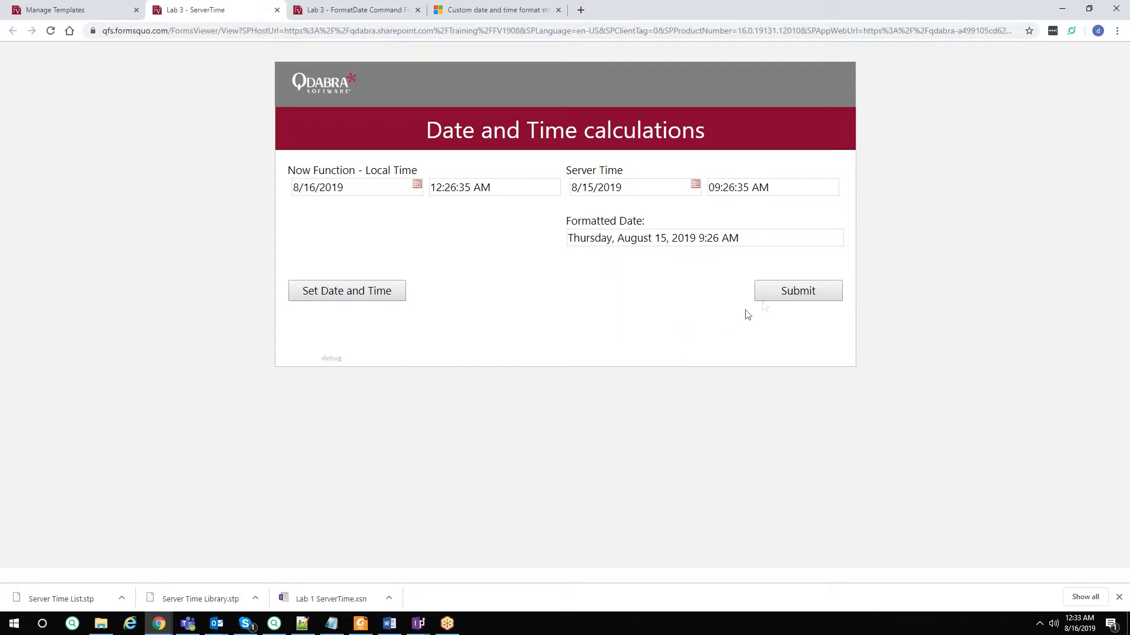
left_click(775, 294)
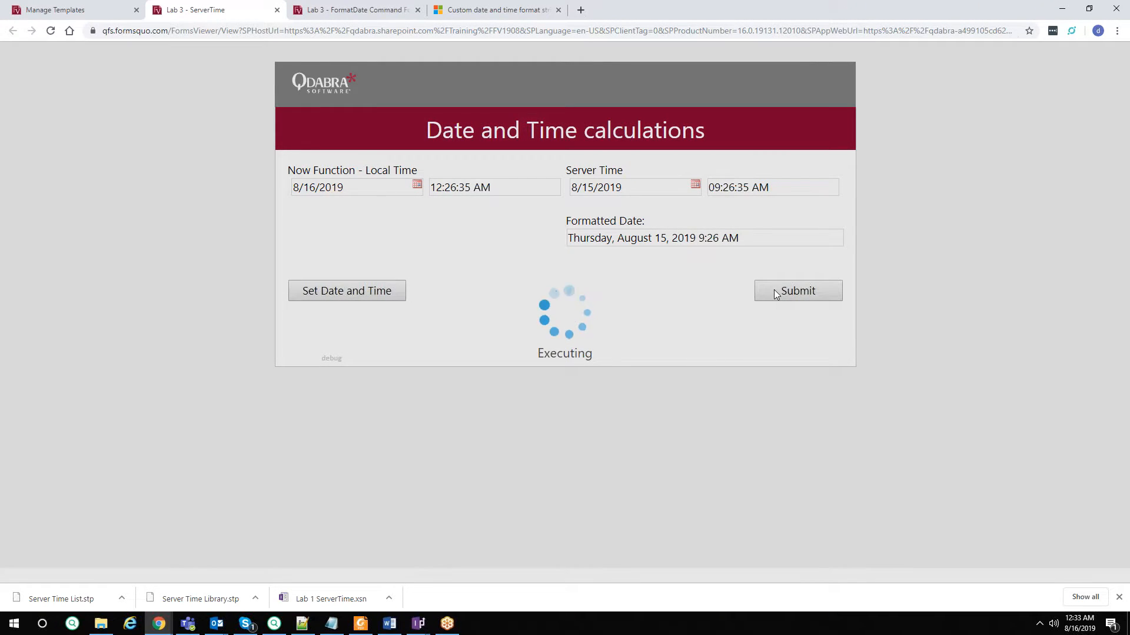